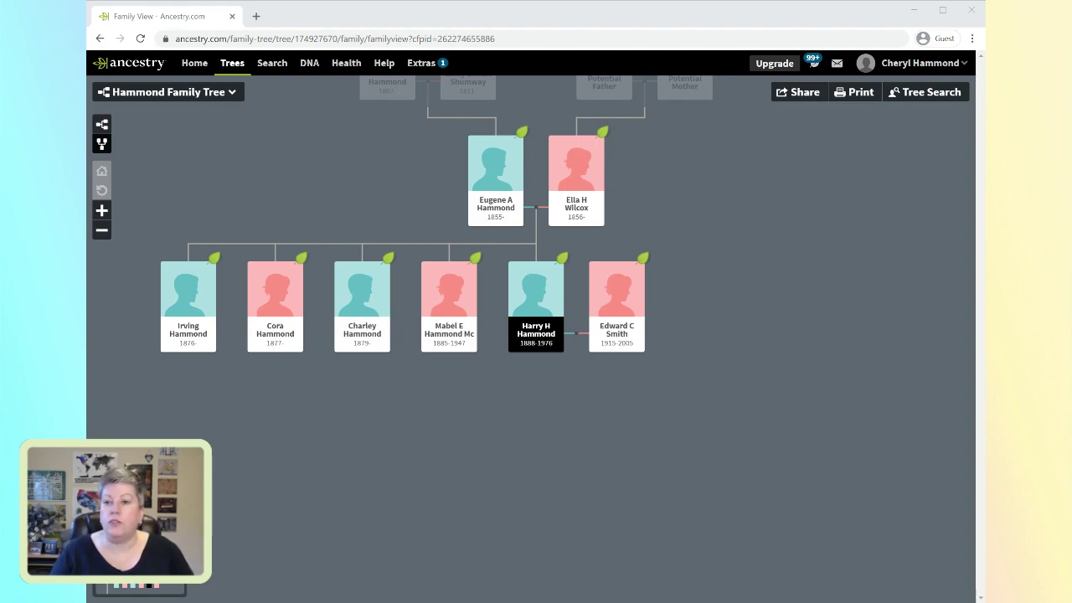
Switch the Hammond Family Tree to pedigree view and expand the earlier generations of the Shumway line
click(531, 64)
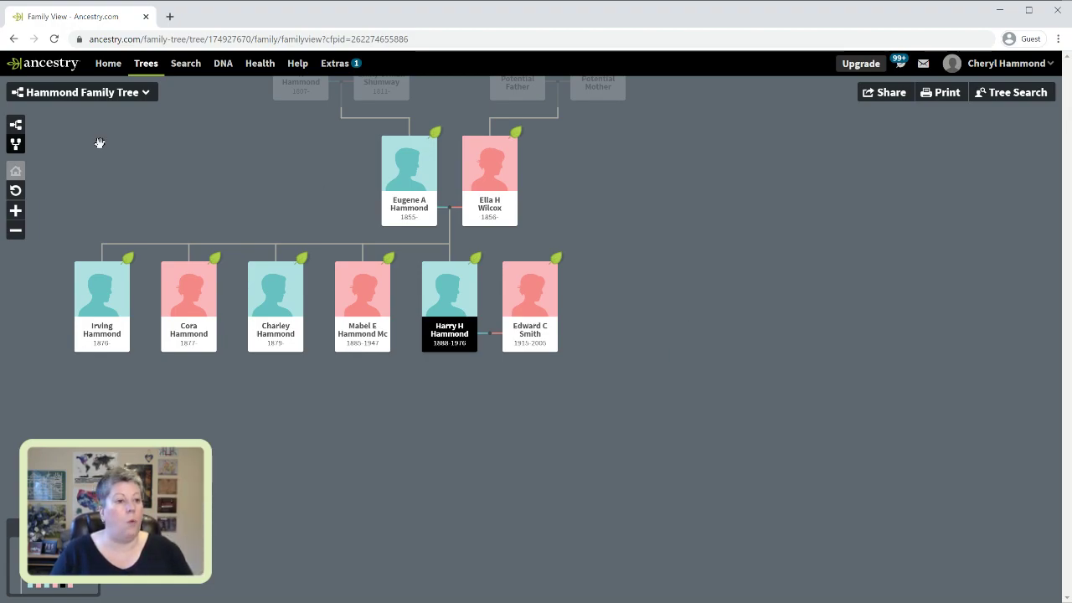
drag(655, 214, 711, 446)
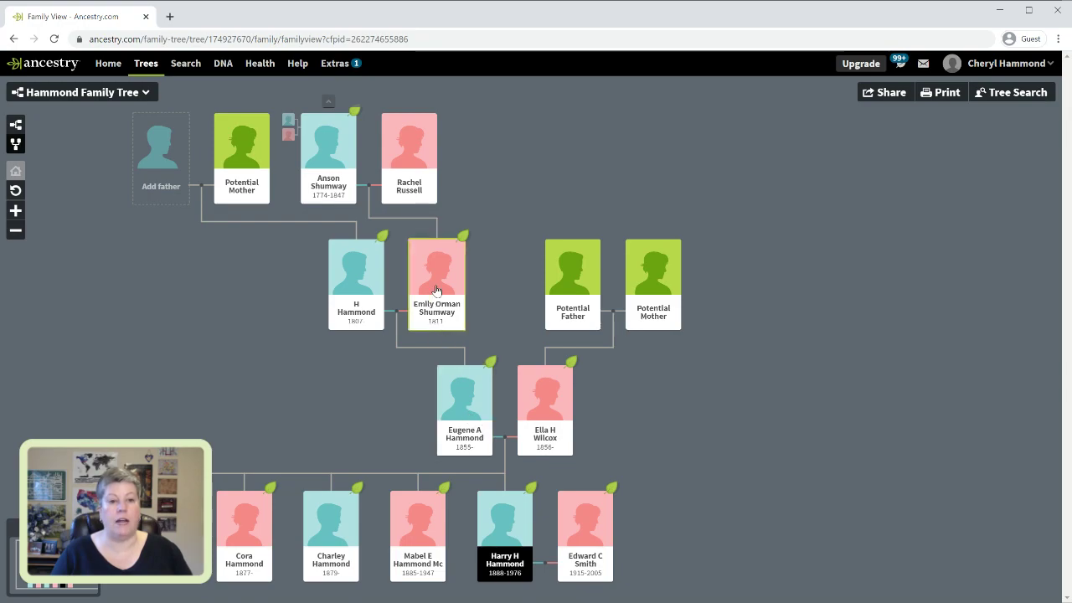
drag(478, 175, 490, 311)
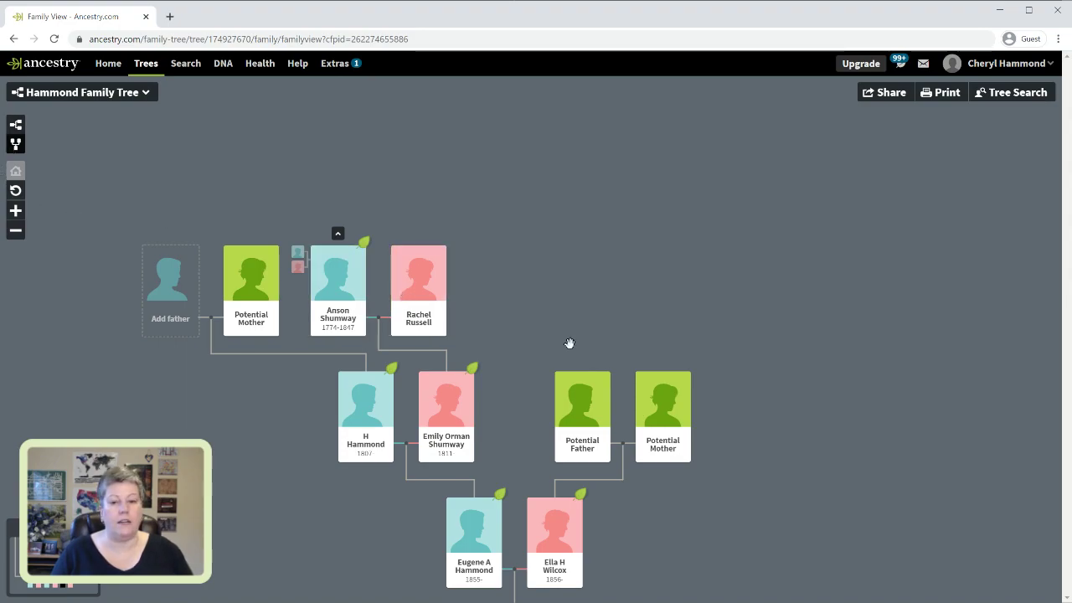
click(15, 124)
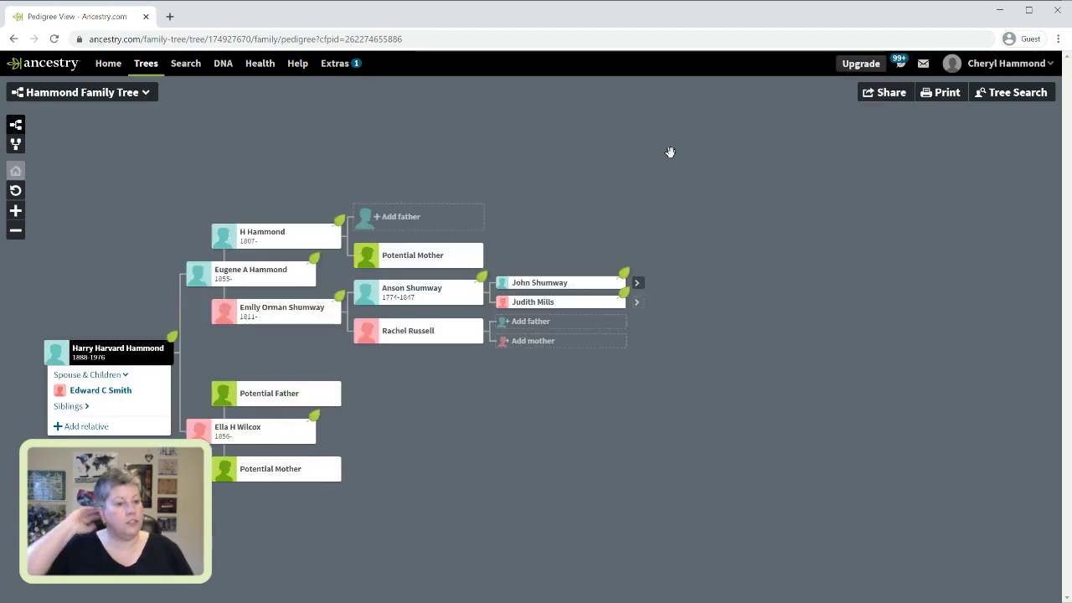
click(636, 285)
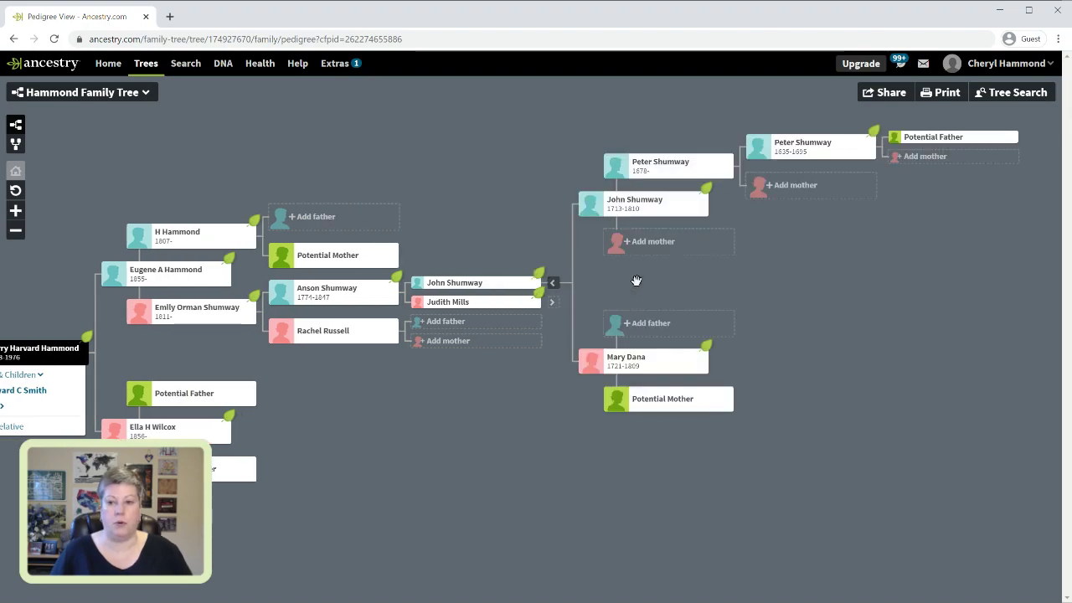
drag(421, 170, 480, 170)
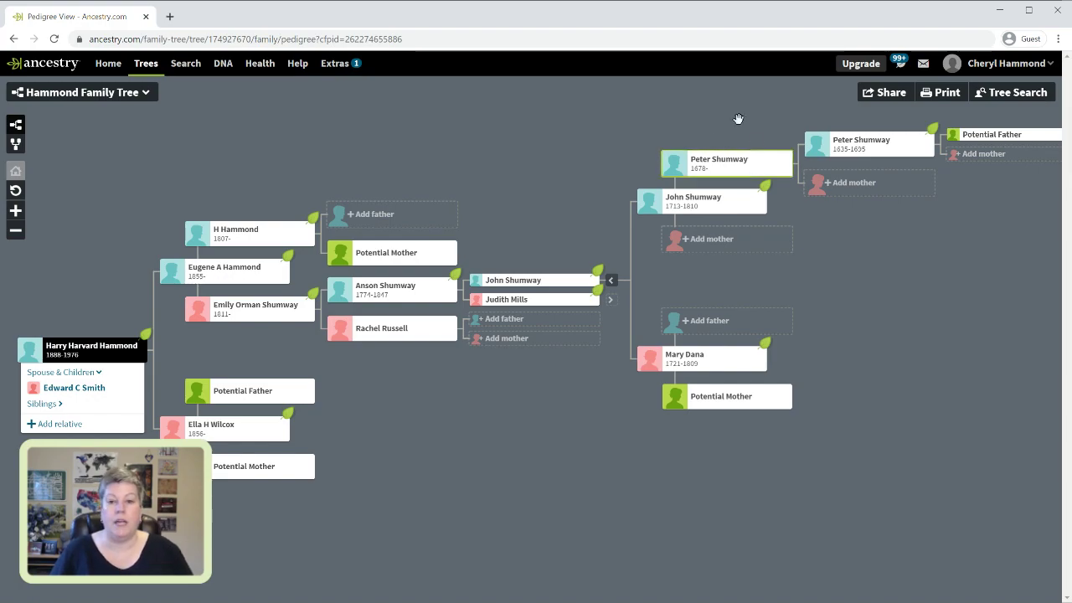
View the earliest Shumway ancestor's facts page, return to the pedigree, and check the summary card of the woman below the expanded branch
click(842, 143)
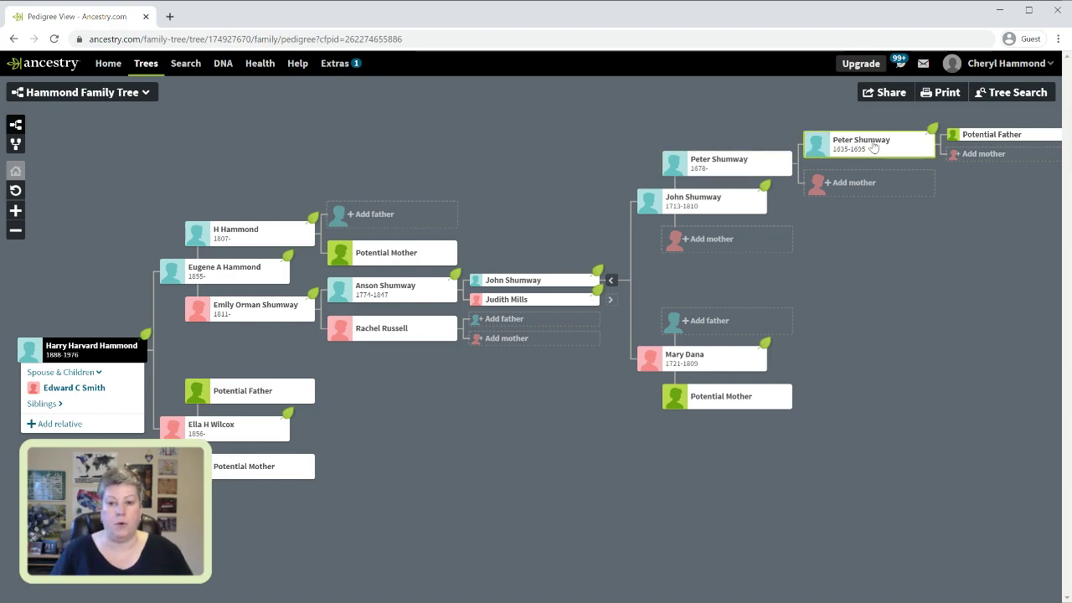
click(788, 168)
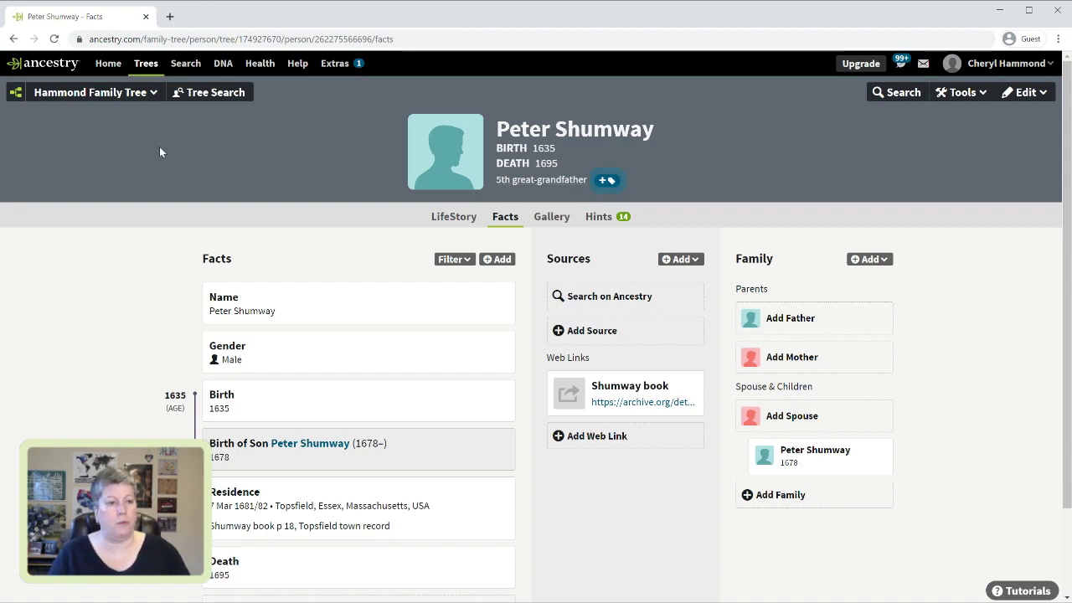
click(13, 94)
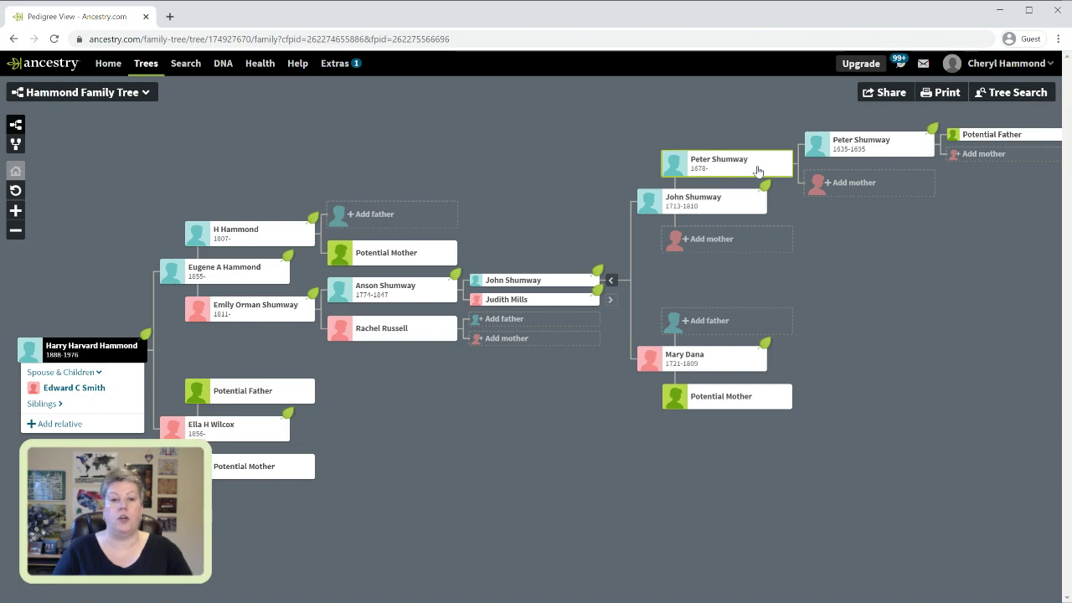
click(543, 302)
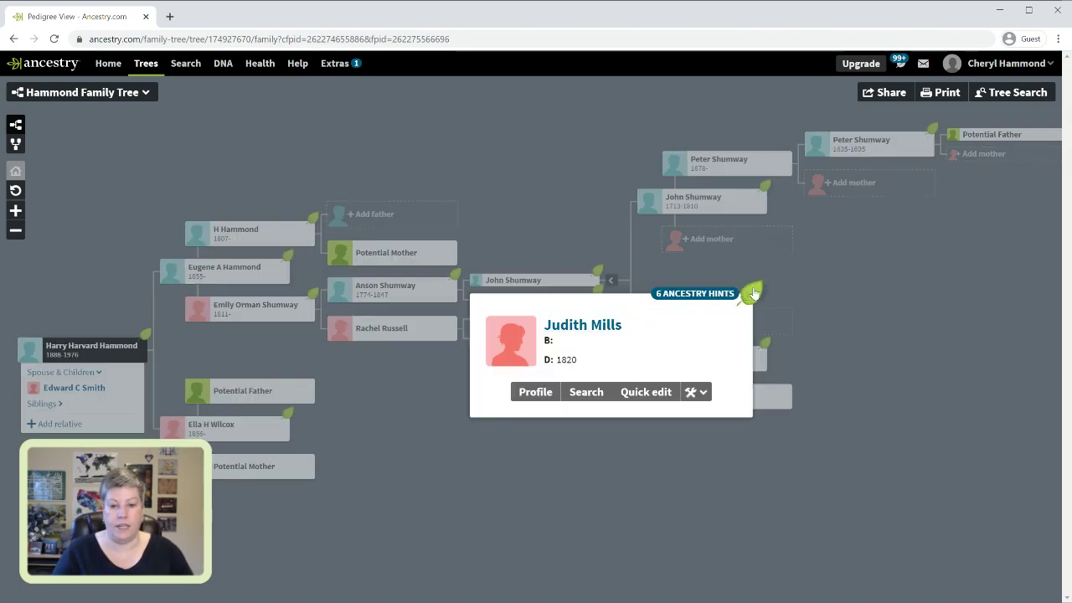
click(843, 280)
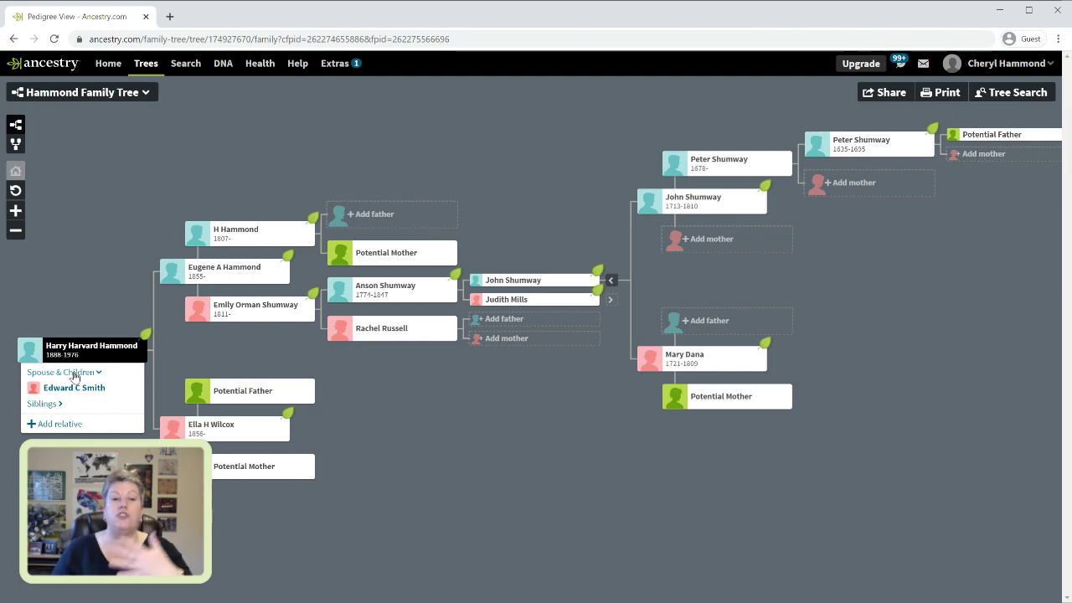
Open archive.org in a new browser tab
click(169, 16)
text(ACH)
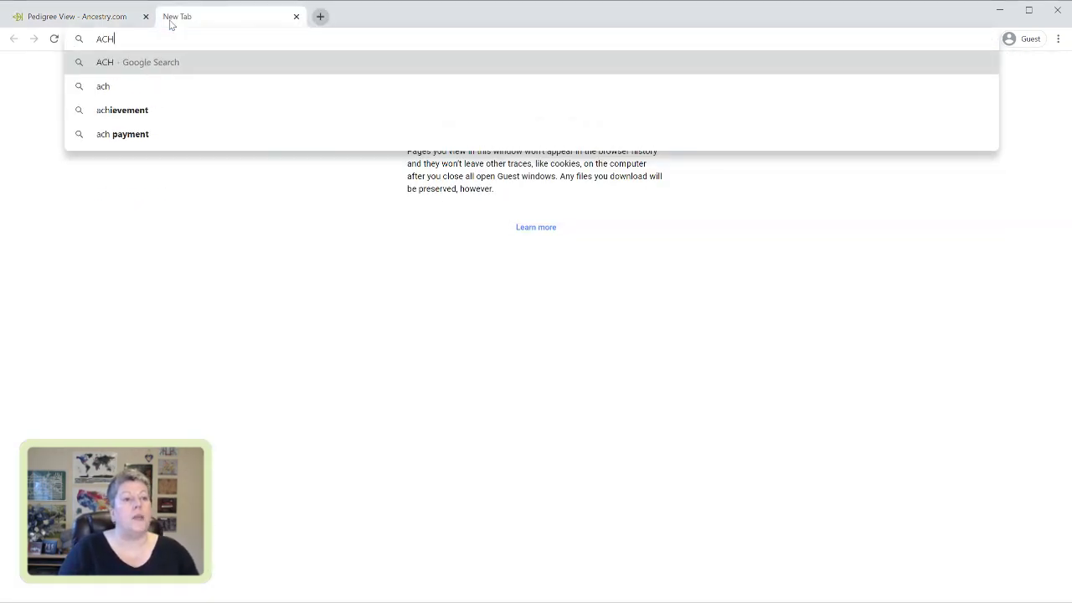
key(BackSpace)
key(BackSpace)
key(BackSpace)
text(archi)
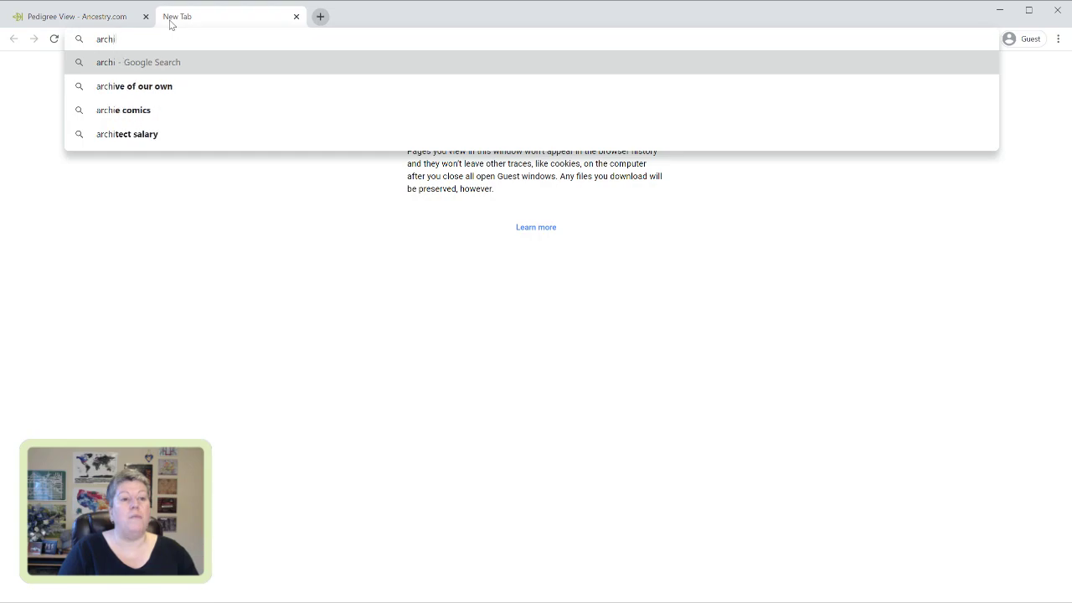
text(ve.o)
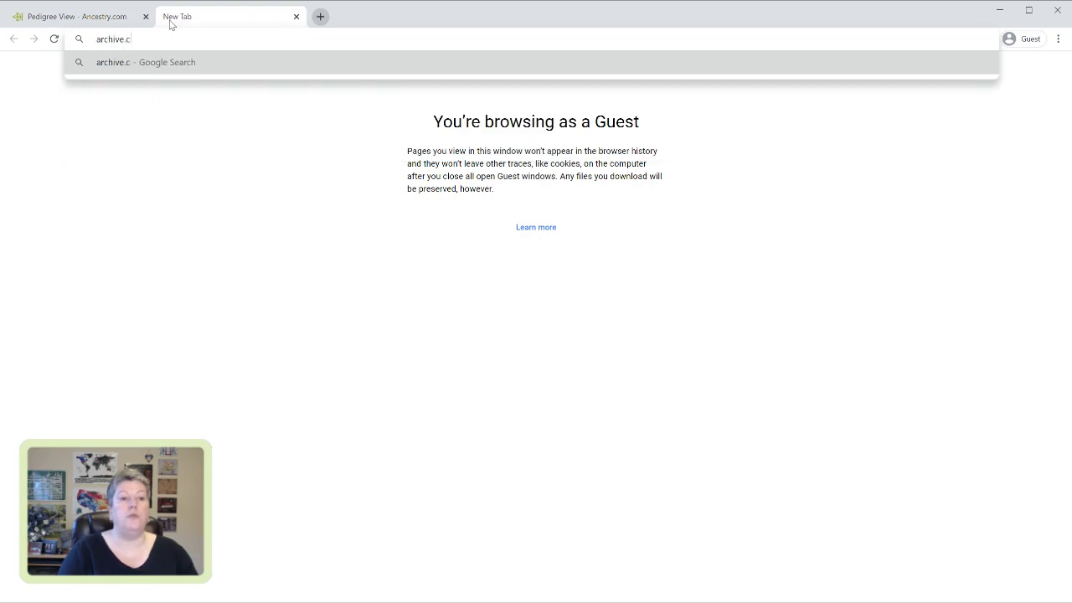
text(rg)
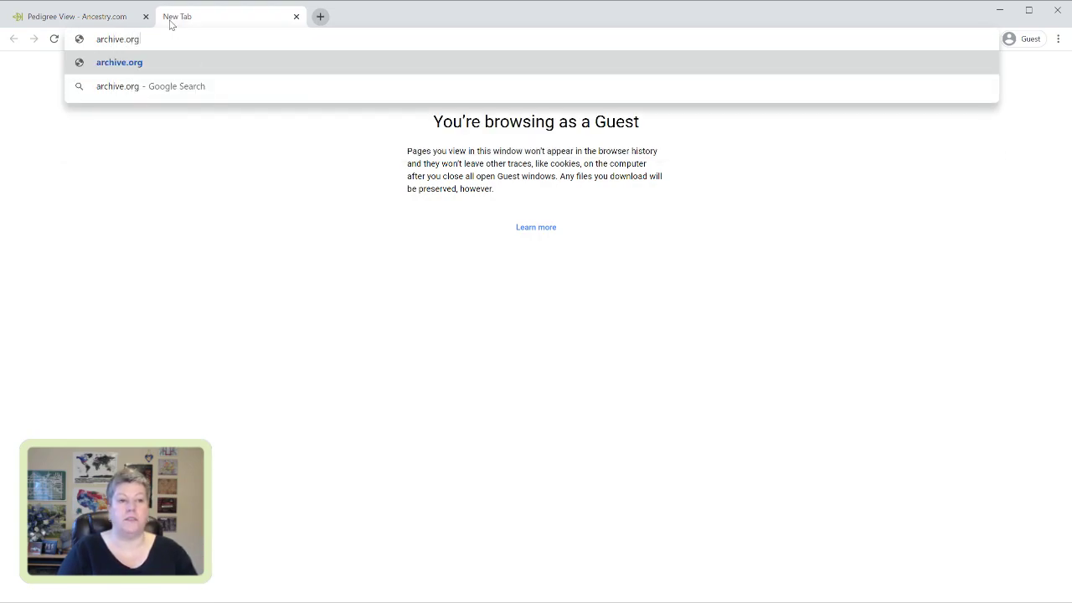
key(Return)
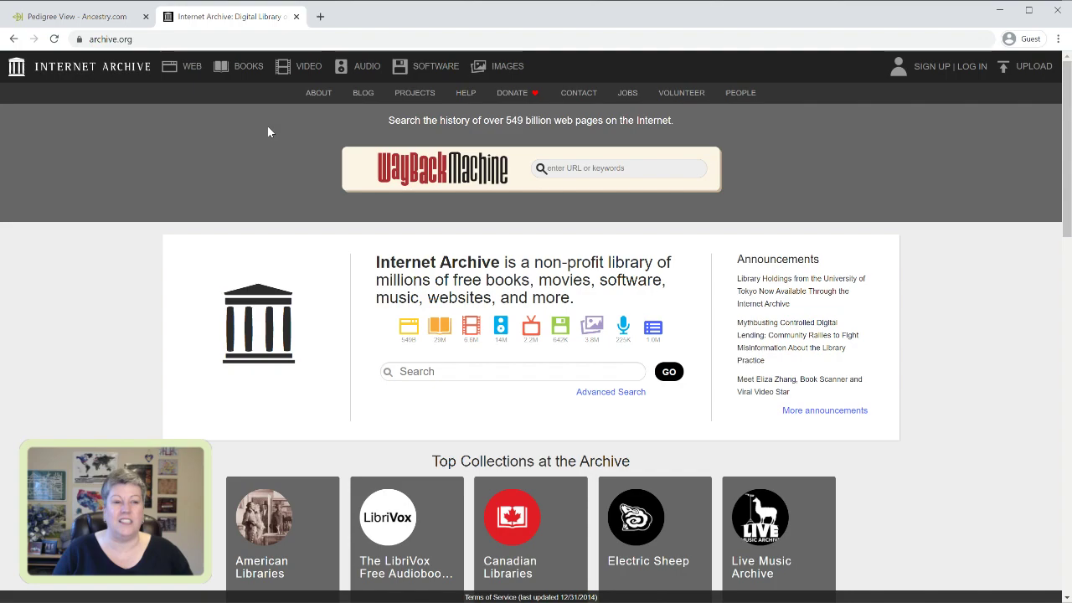
Search the Internet Archive's metadata for "genealogy of the shumway"
mouse_move(247, 70)
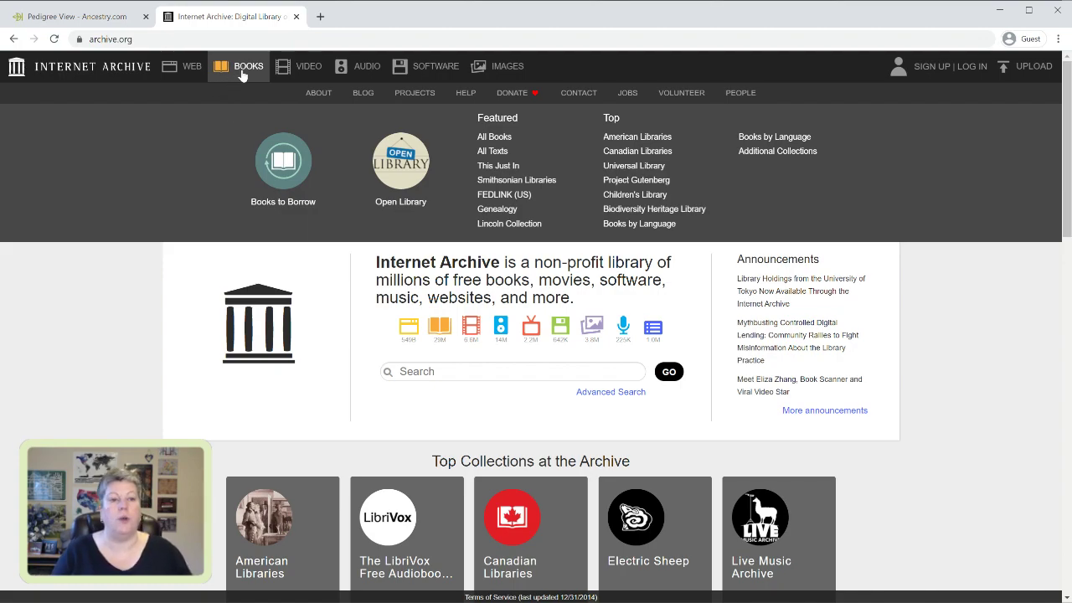
click(242, 75)
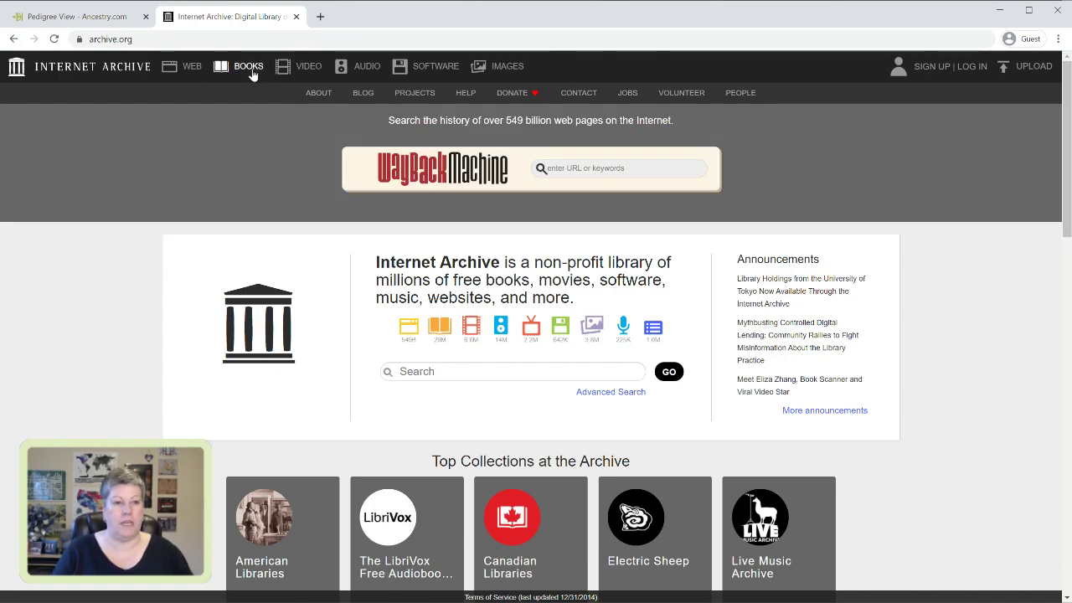
click(511, 374)
text(genealogy)
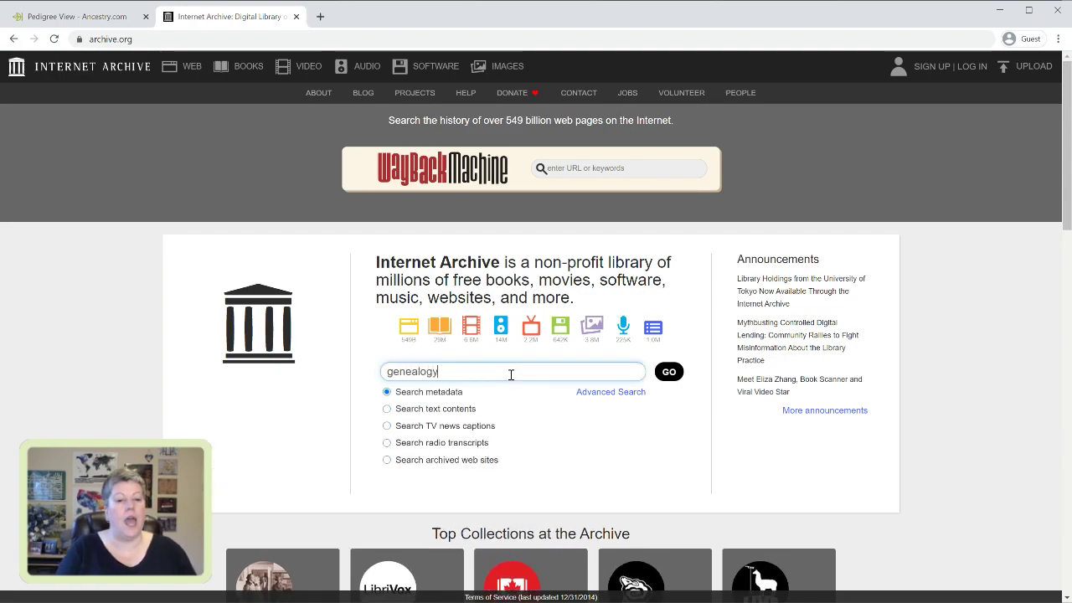
text( of the shu7)
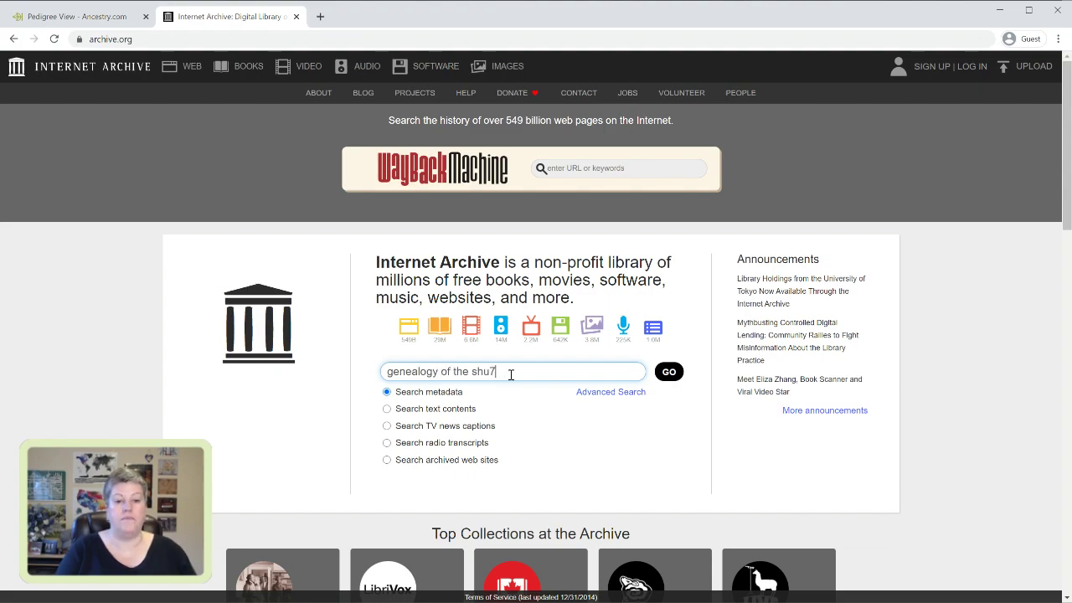
key(BackSpace)
text(mwa)
text(y)
key(Return)
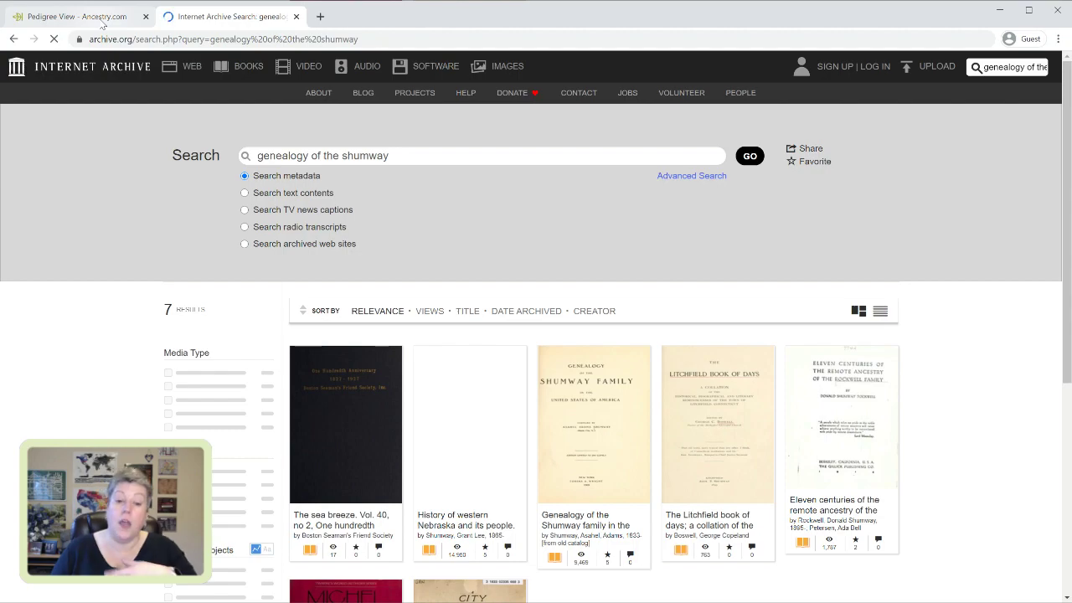
Open the book "Genealogy of the Shumway family in the United States of America" and turn to pages 342 and 343
click(614, 433)
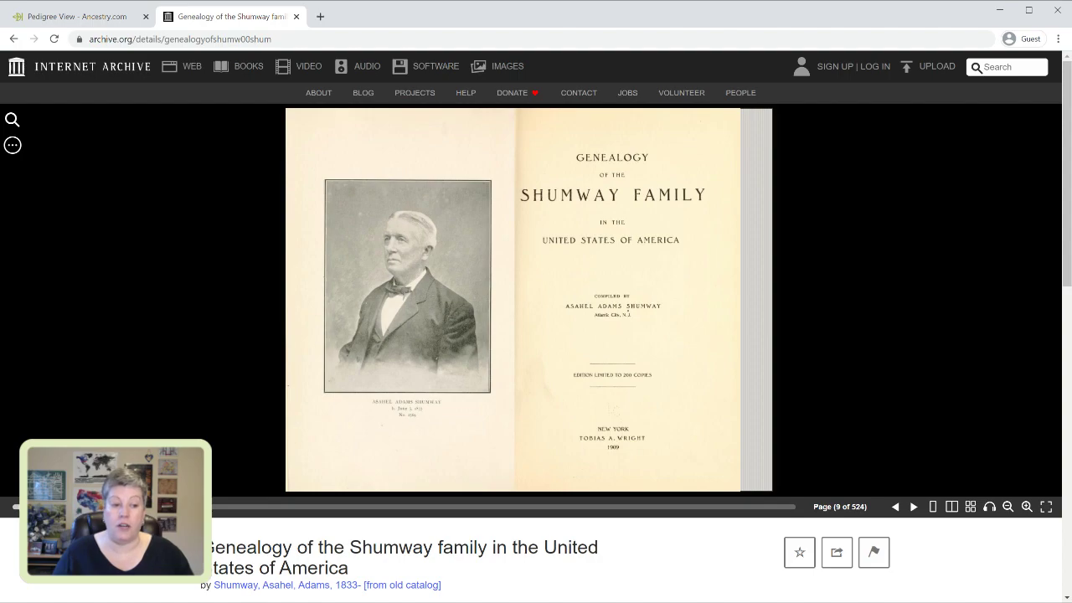
drag(201, 508, 612, 513)
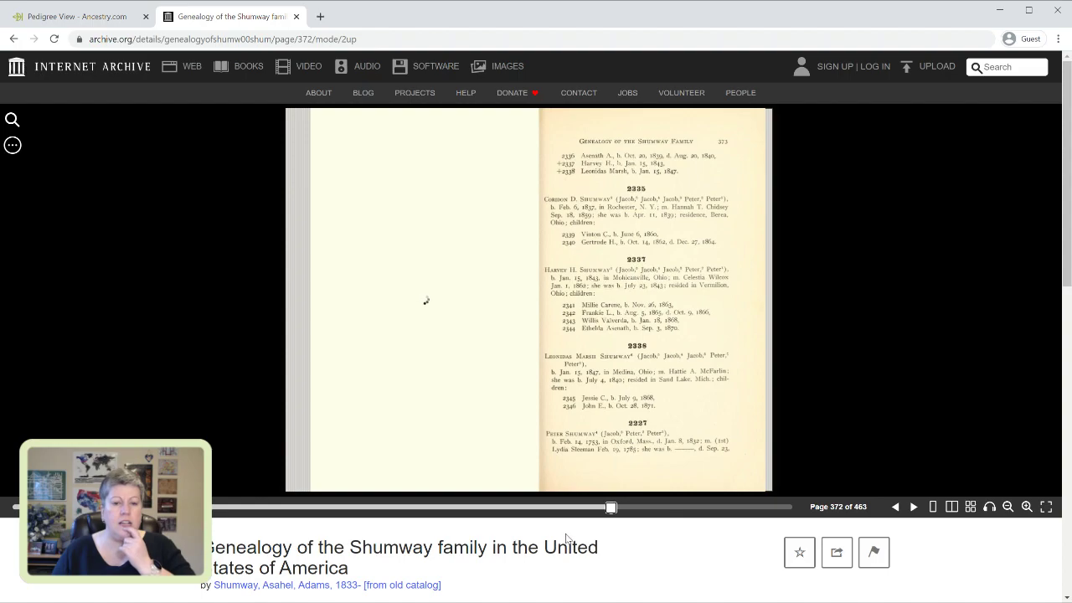
click(653, 371)
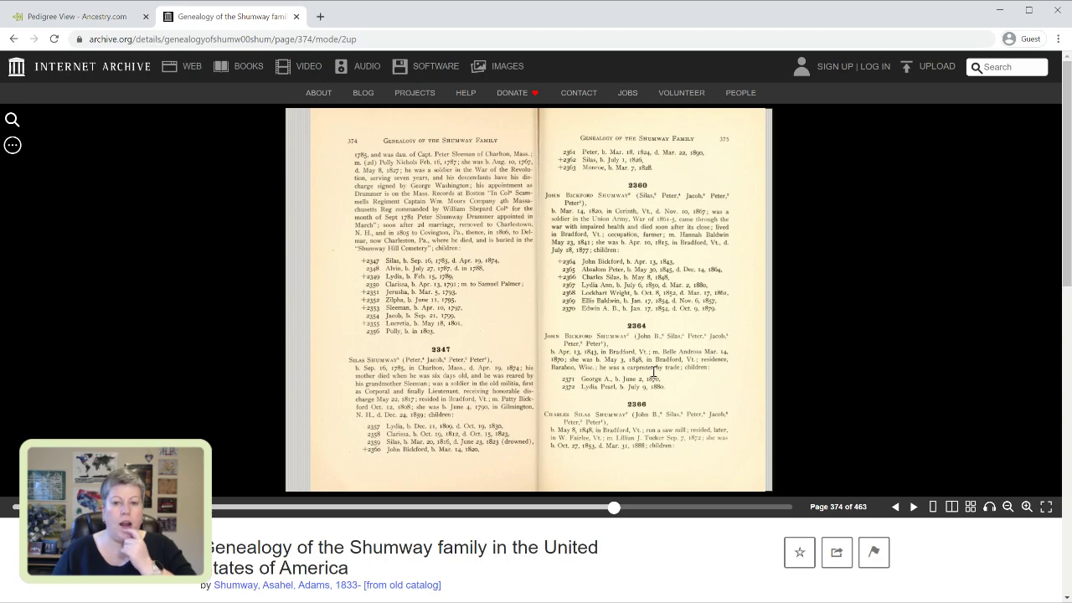
drag(616, 509, 566, 510)
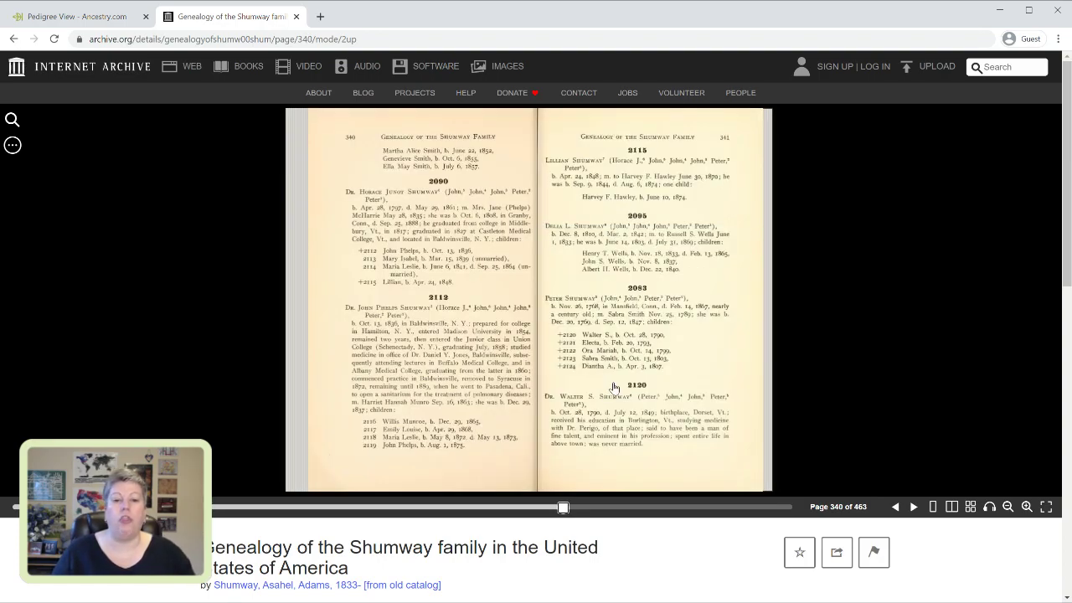
click(614, 385)
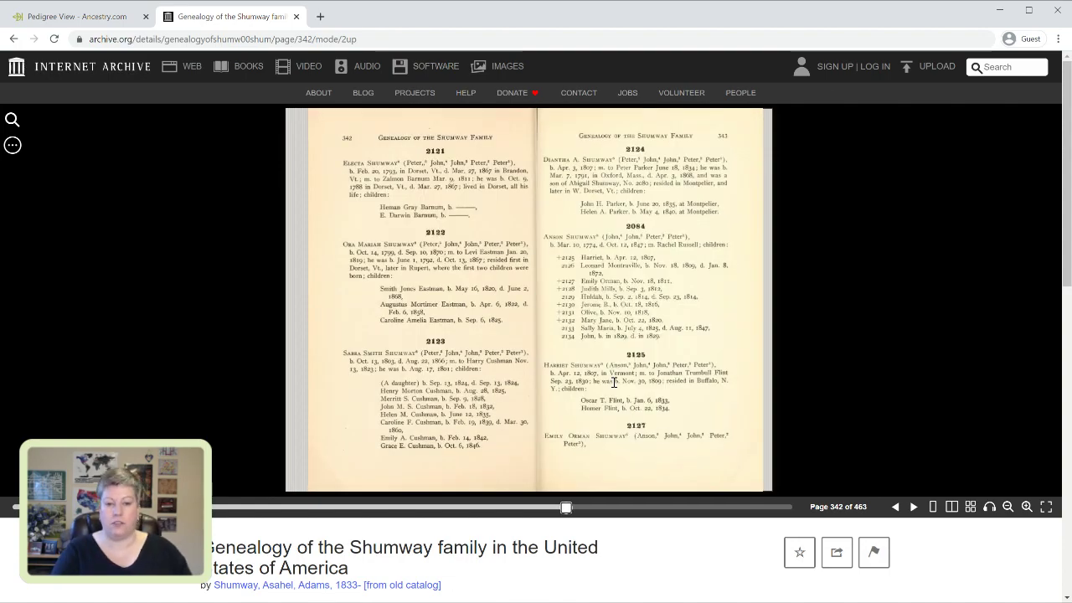
Display the book in one-page view and enlarge page 343 around entry 2084
click(933, 508)
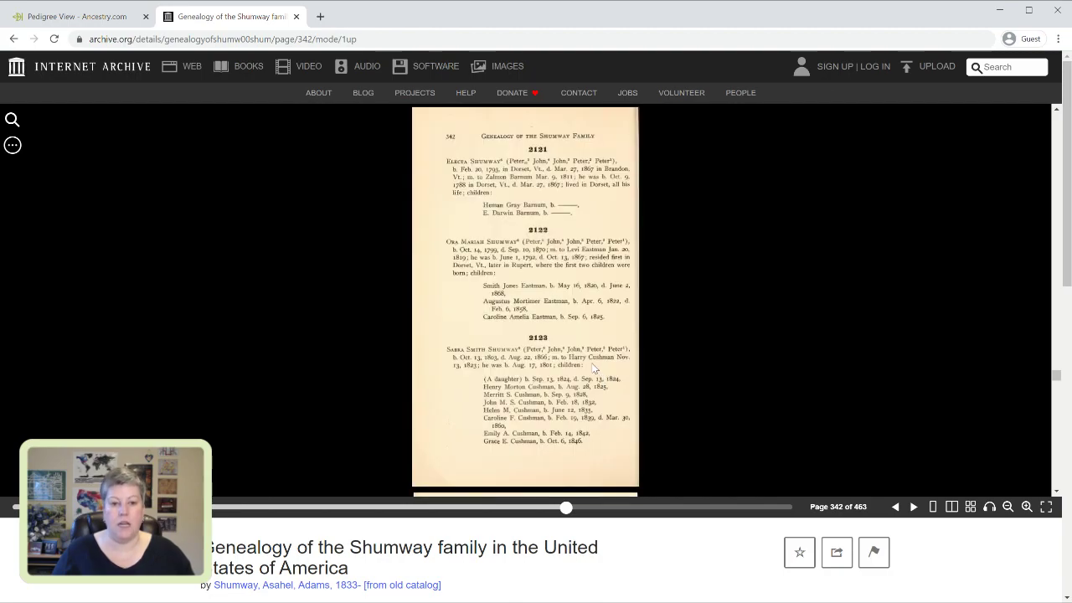
scroll(593, 368, down, 5)
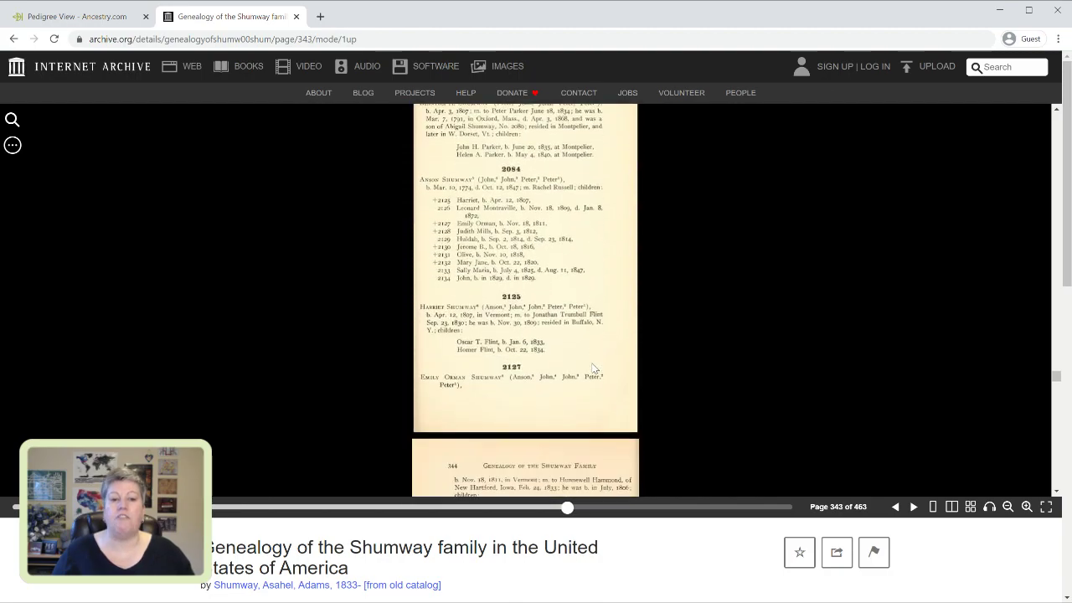
scroll(593, 369, up, 1)
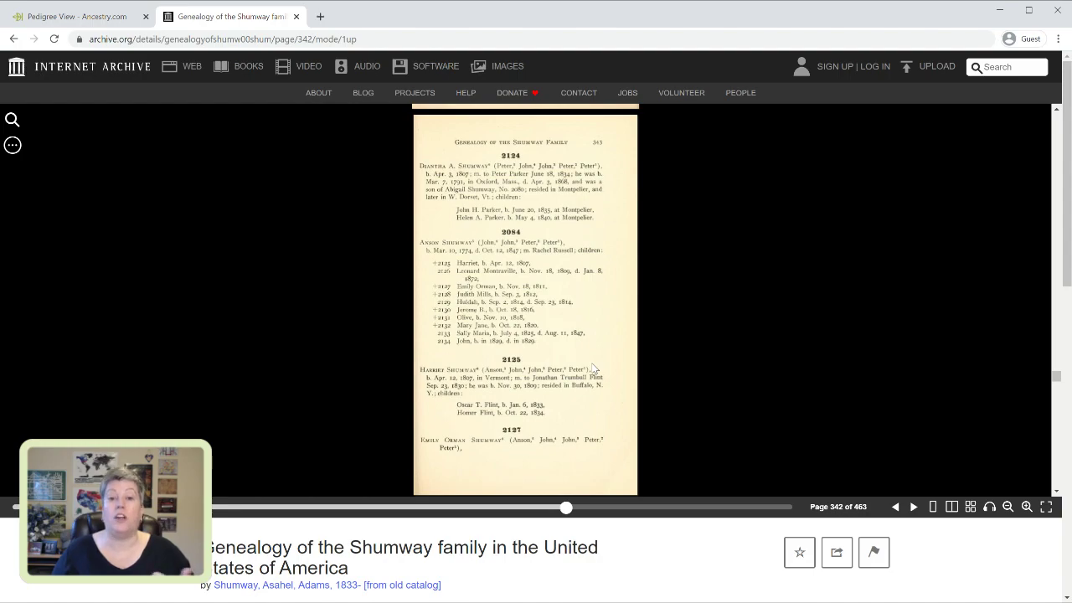
click(1027, 508)
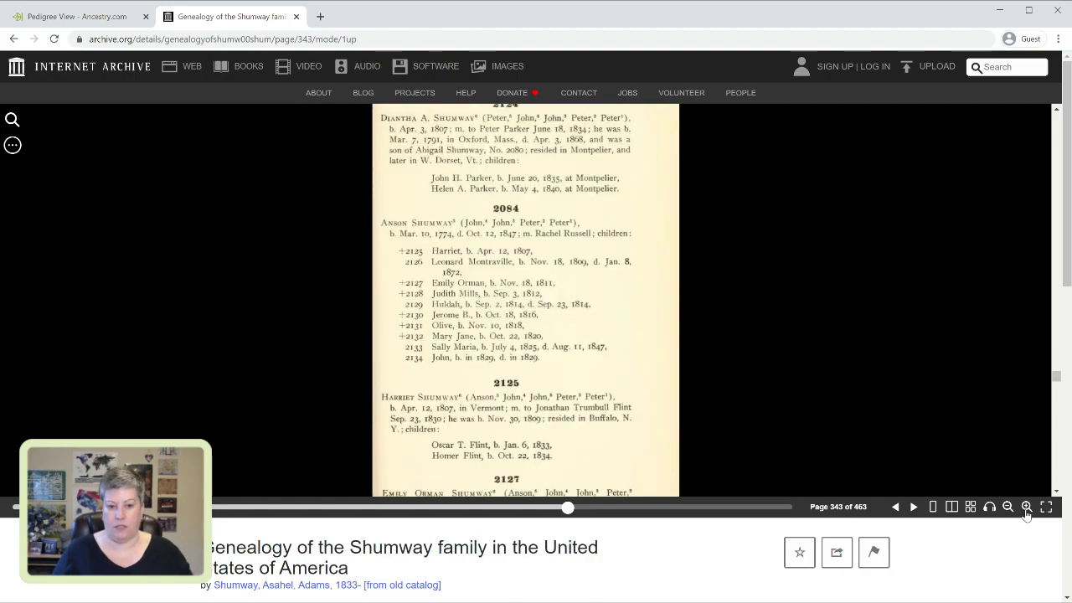
click(1027, 511)
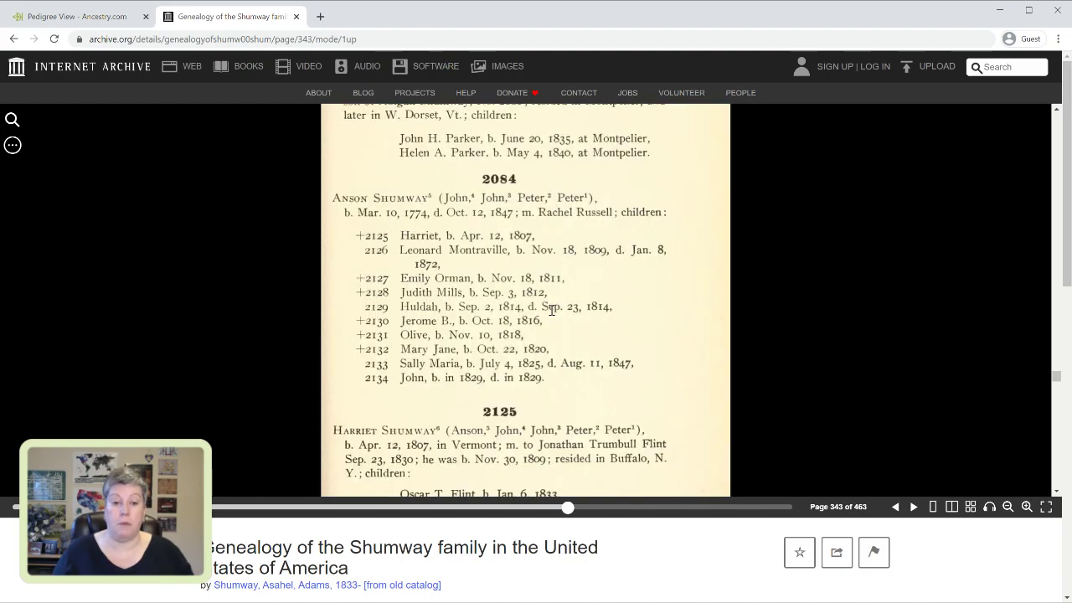
Read the children listed under entry 2084 and the entries 2125 and 2127 on page 343
scroll(552, 309, down, 1)
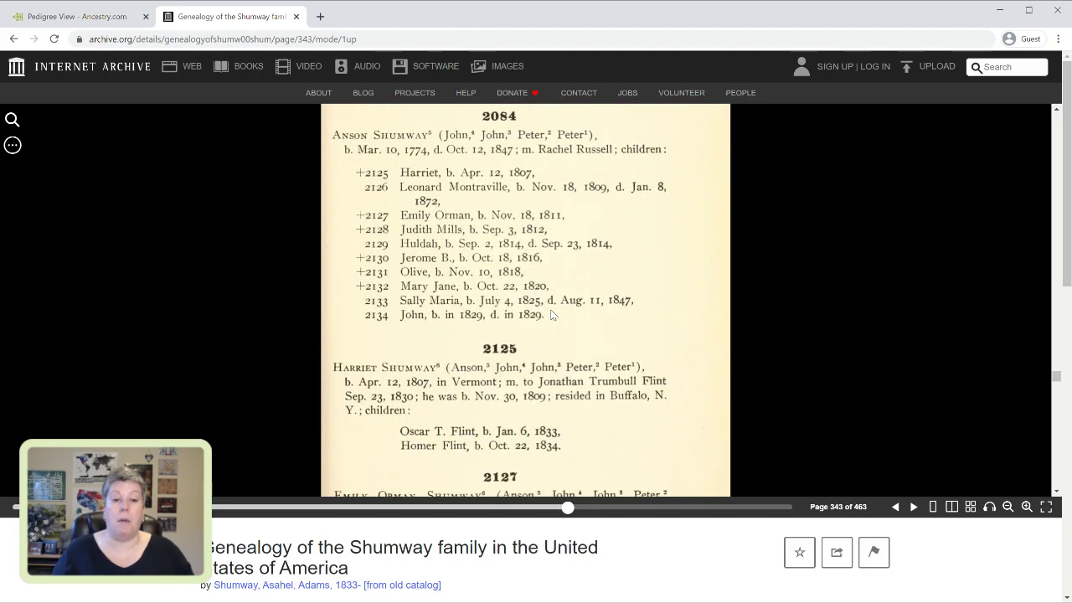
scroll(550, 314, down, 1)
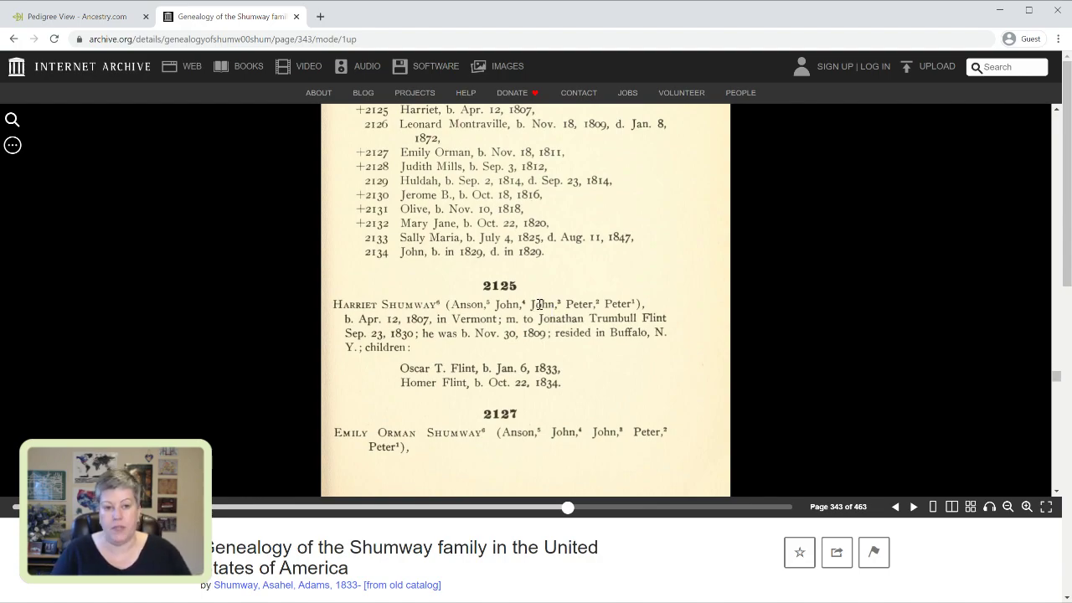
scroll(541, 304, up, 1)
scroll(540, 304, down, 1)
scroll(540, 304, up, 1)
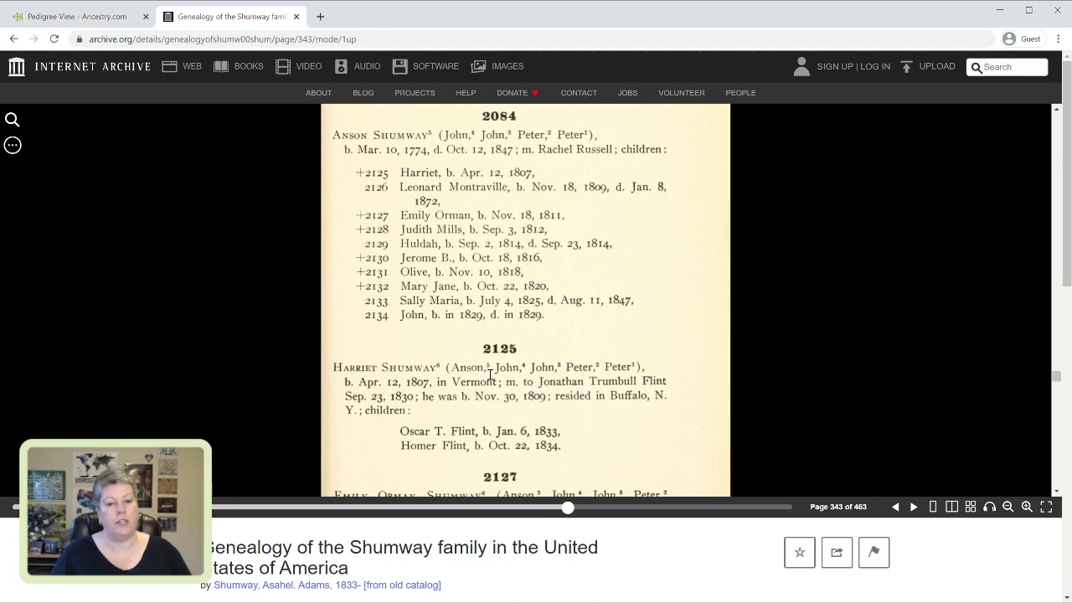
scroll(491, 374, down, 1)
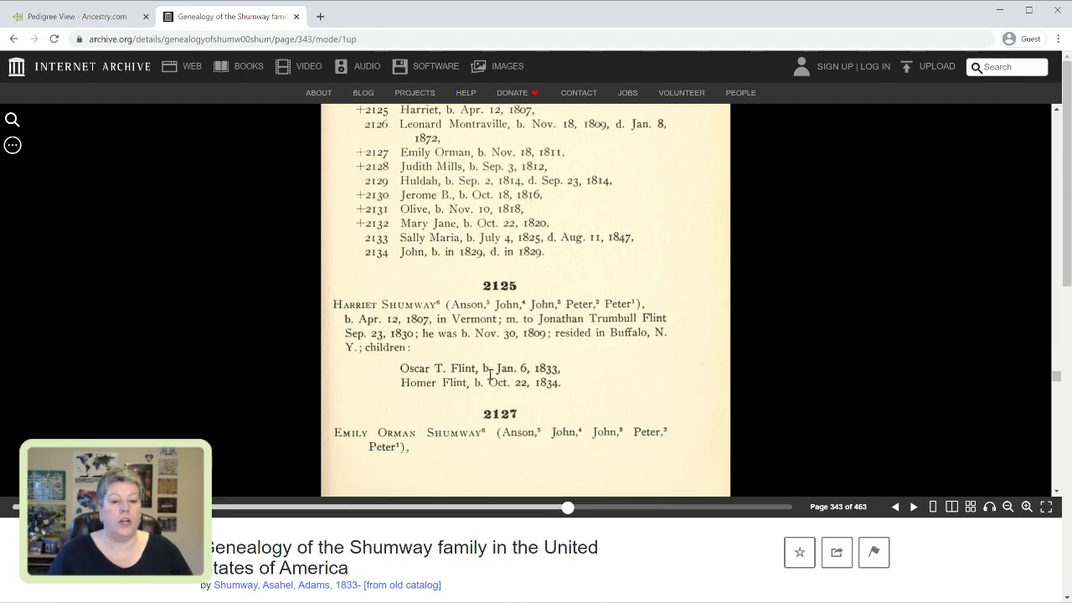
Read the continuation of entry 2127 on page 344 and return to the children listed under entry 2084
scroll(490, 374, down, 5)
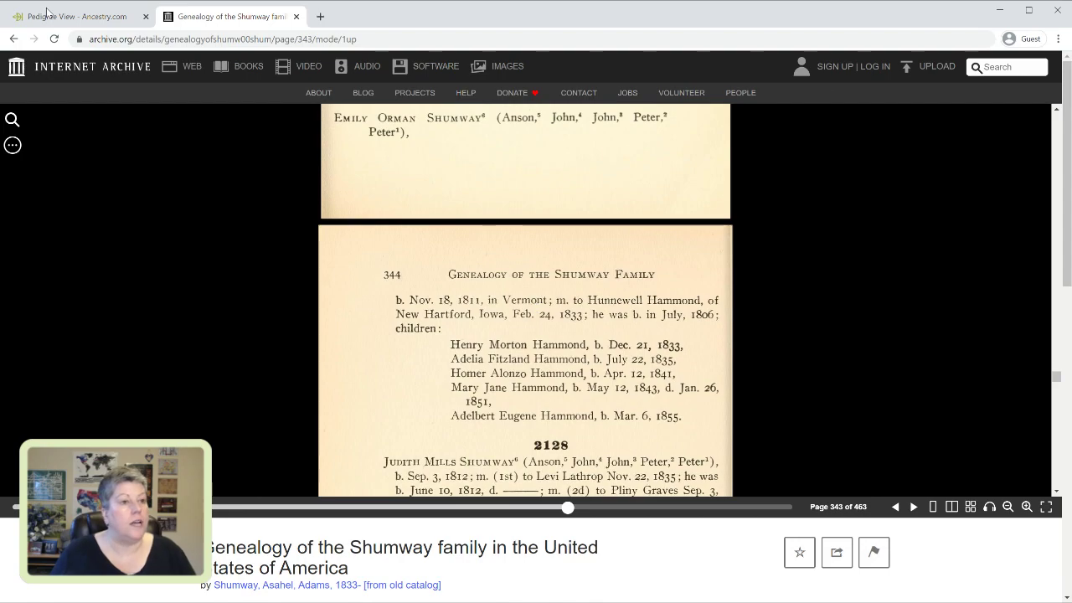
scroll(429, 265, up, 5)
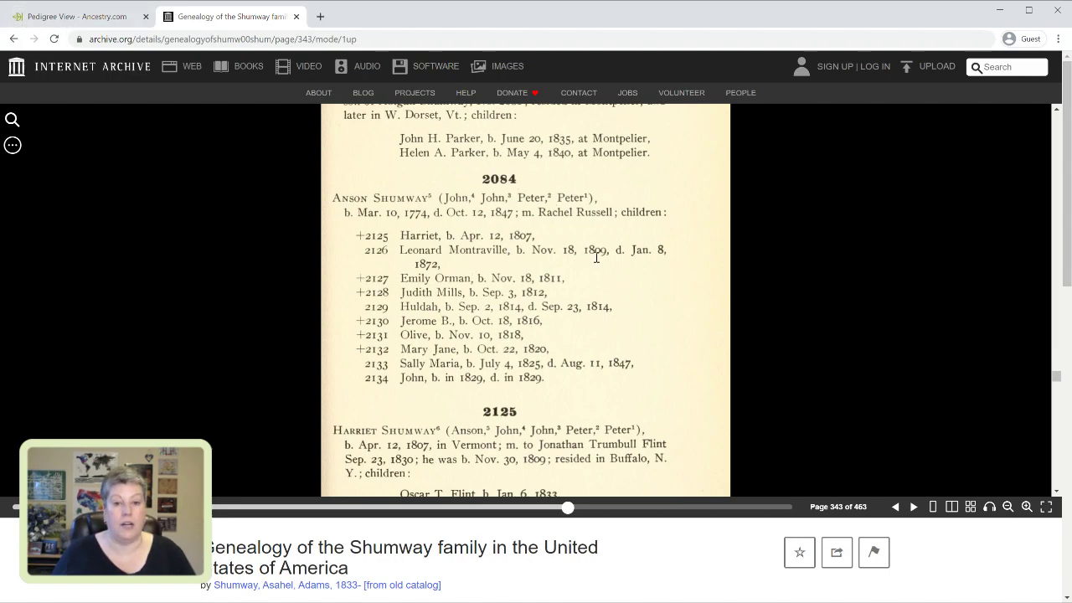
In the Ancestry tree, start adding a brother for the person of entry 2127, entering the given and middle names from entry 2126
click(88, 18)
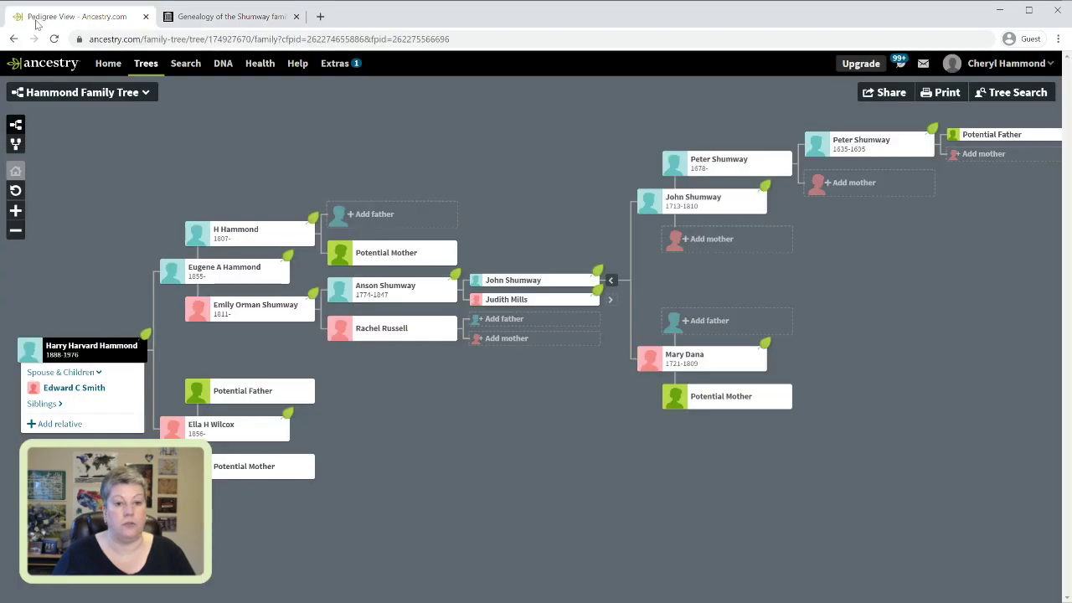
click(254, 317)
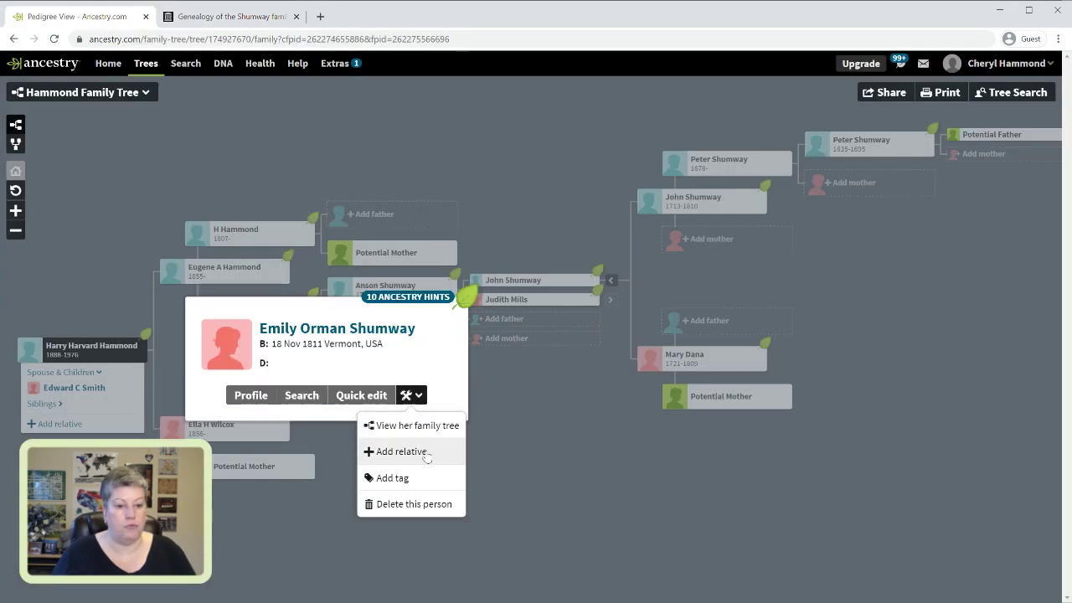
click(381, 451)
click(475, 338)
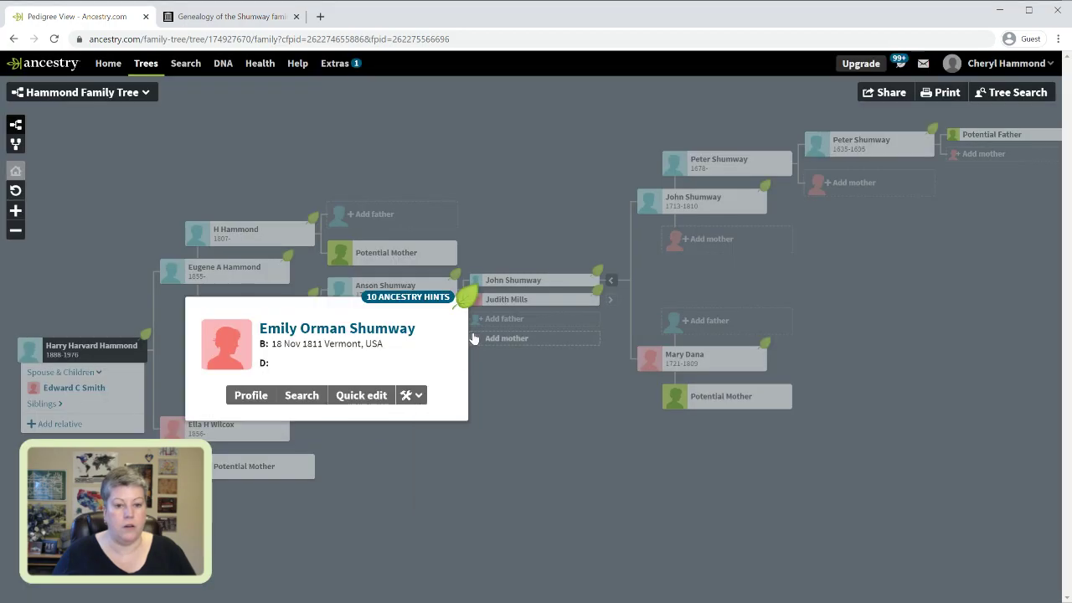
text(L)
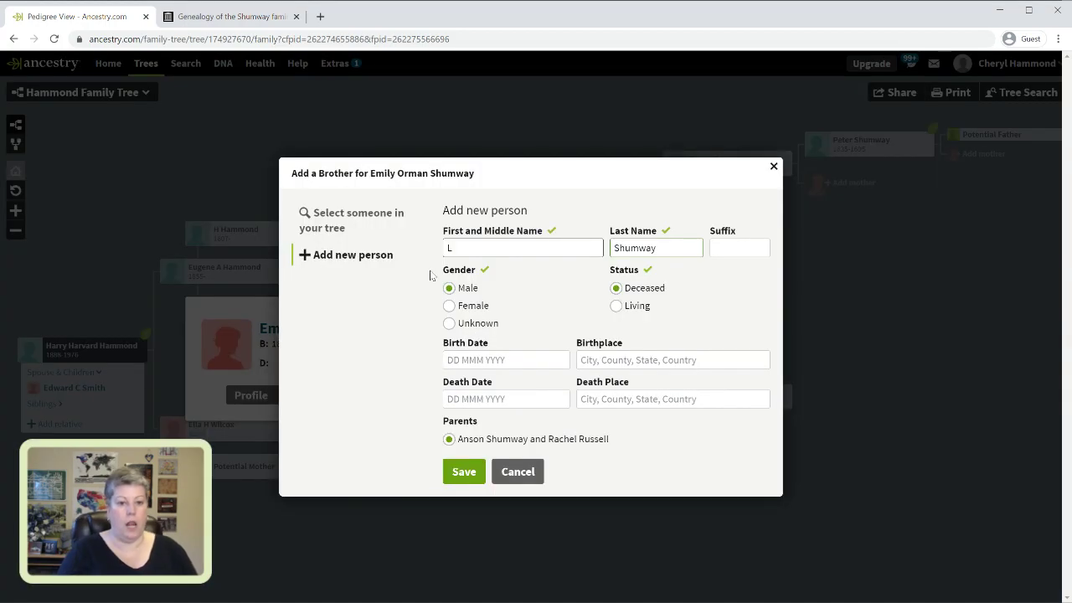
text(eoan)
key(BackSpace)
key(BackSpace)
text(nard)
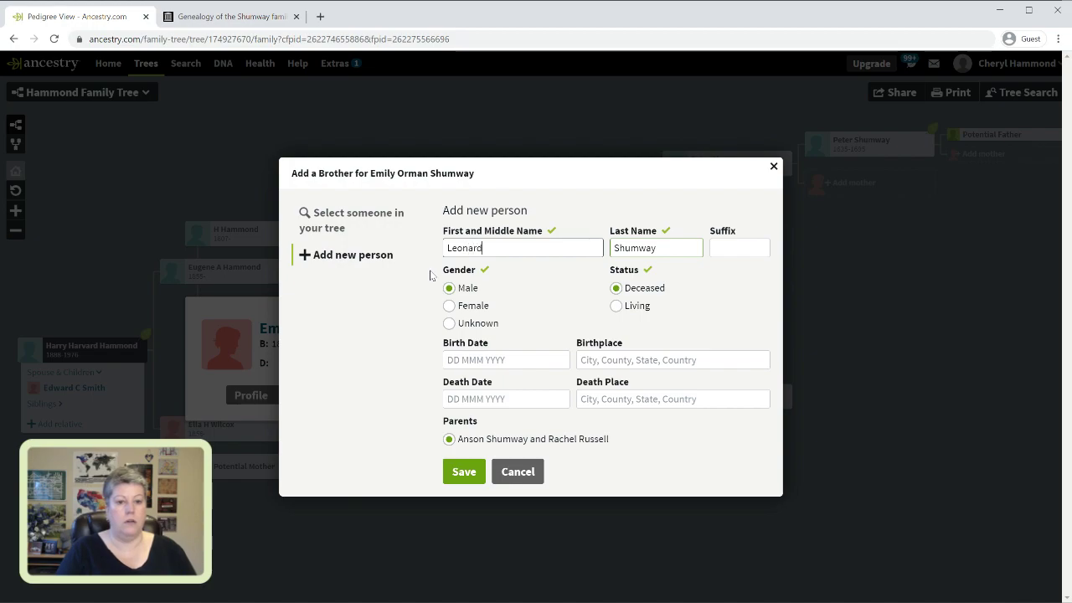
text( Montraville)
Enter the brother's birth and death years from entry 2126 of the Shumway book and save him to the tree
key(Tab)
key(Tab)
key(Tab)
key(Tab)
key(Tab)
text(1809)
key(Tab)
text(1872)
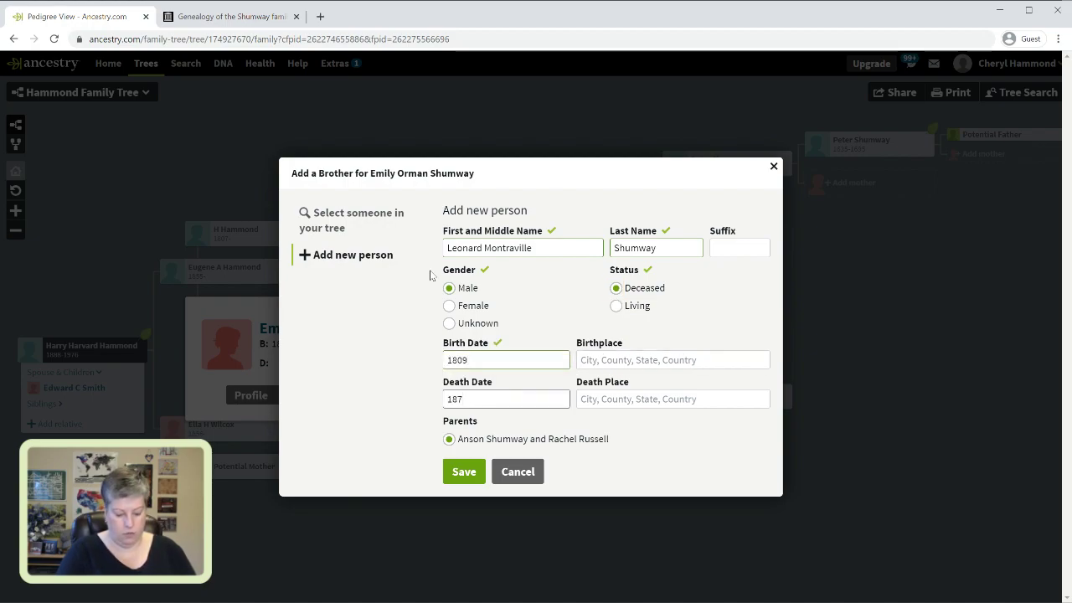
key(Tab)
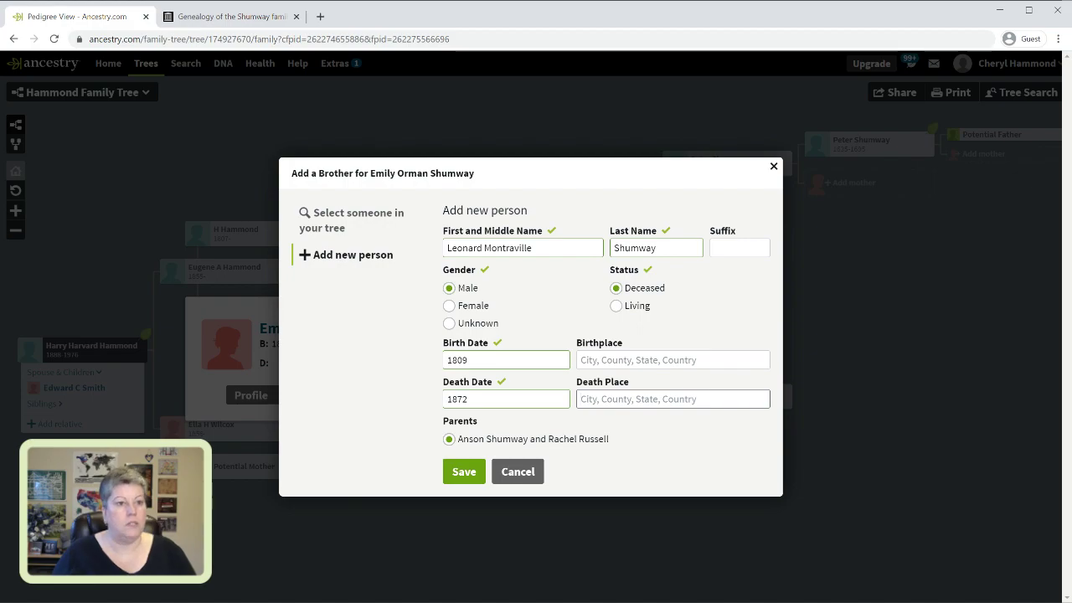
click(228, 22)
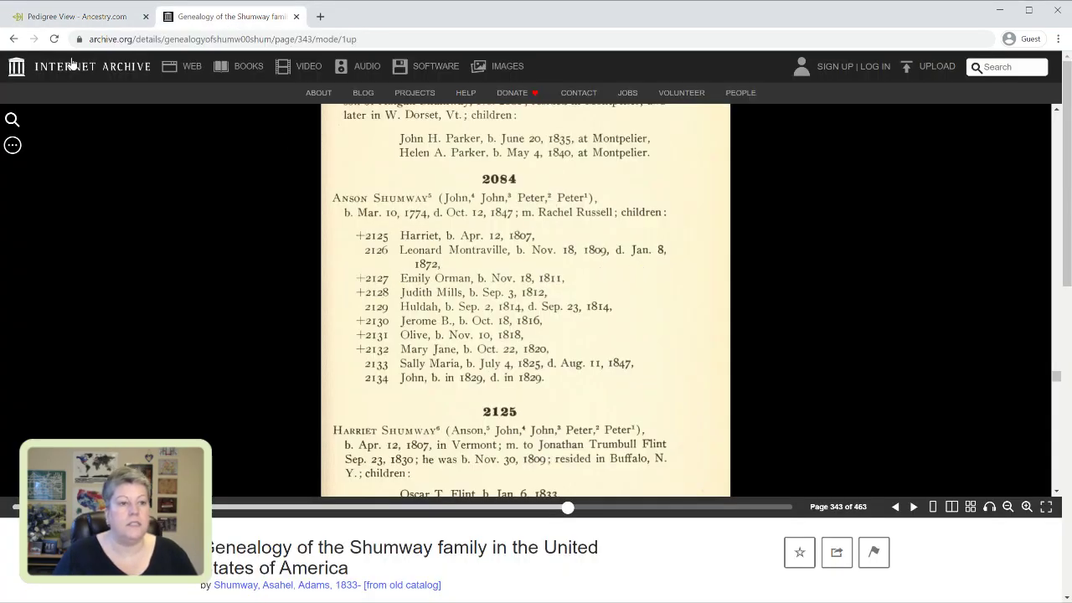
click(71, 17)
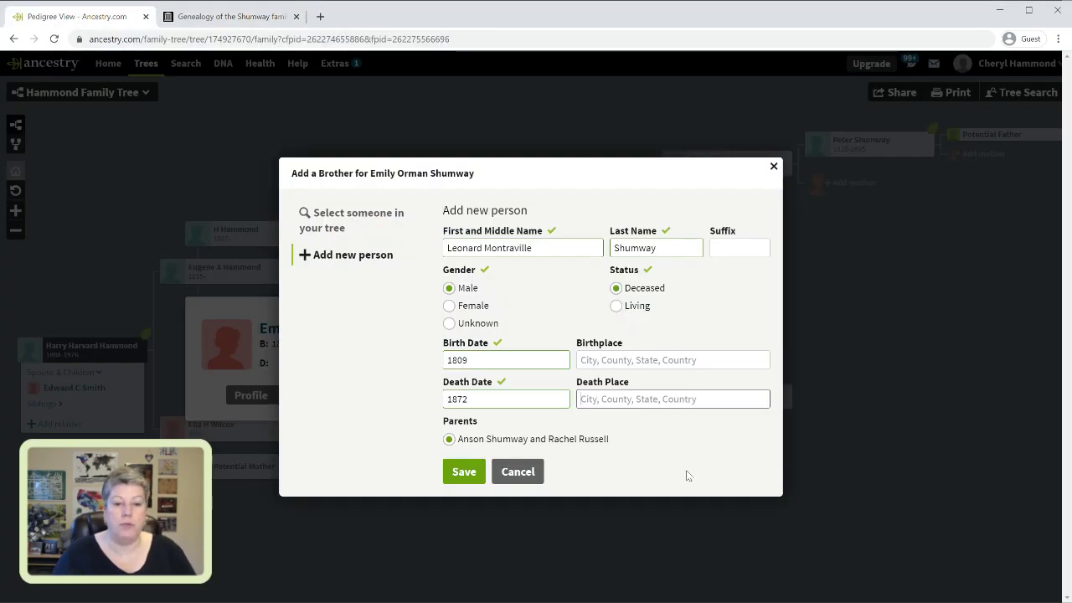
click(464, 474)
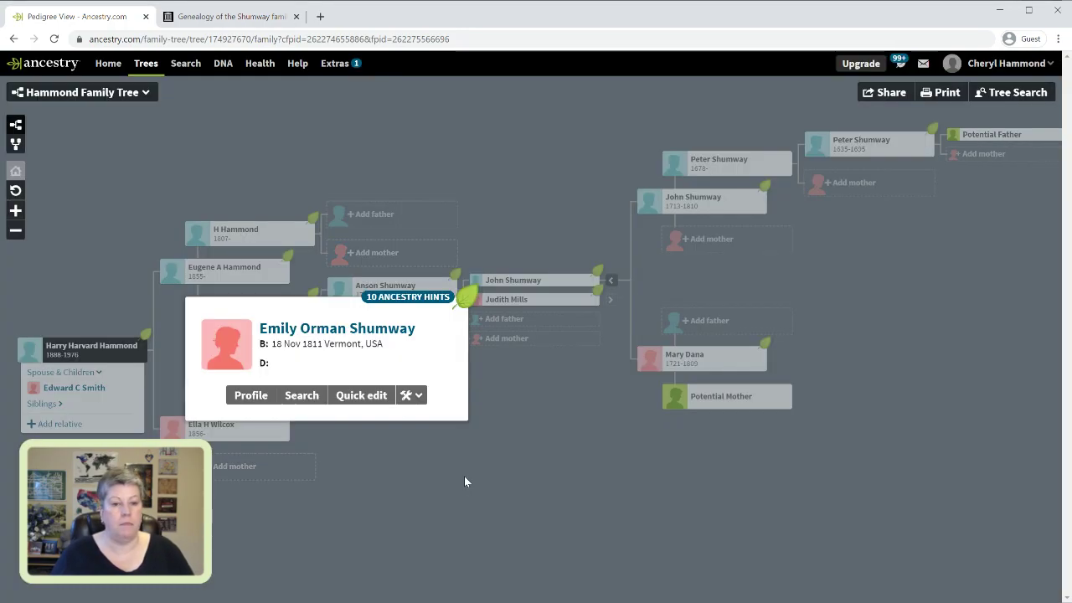
Open the paternal grandmother's profile from the pedigree and review the facts on her timeline
click(482, 220)
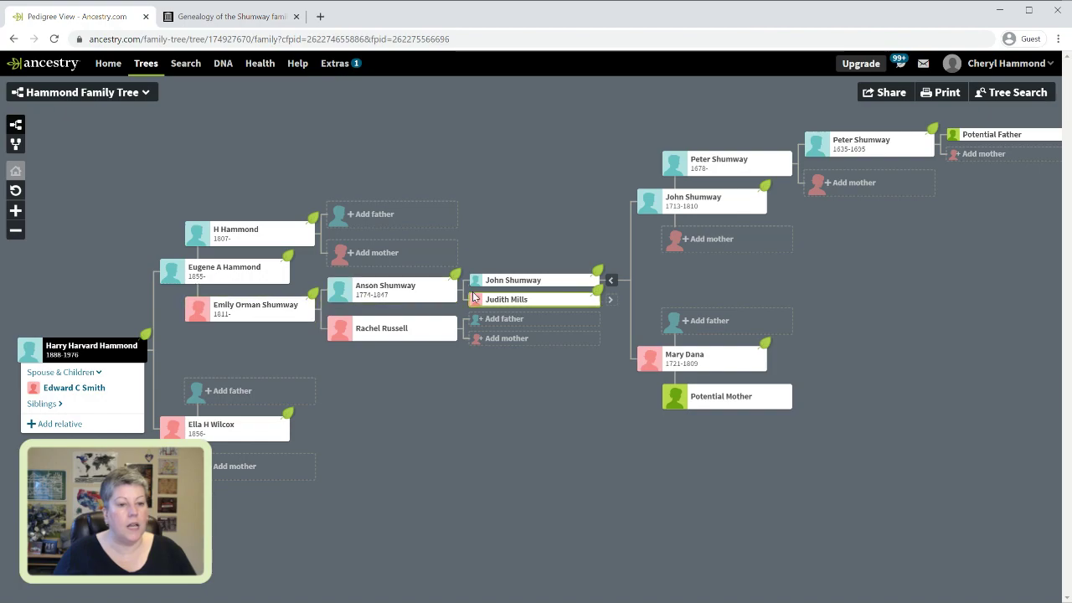
click(265, 315)
click(342, 329)
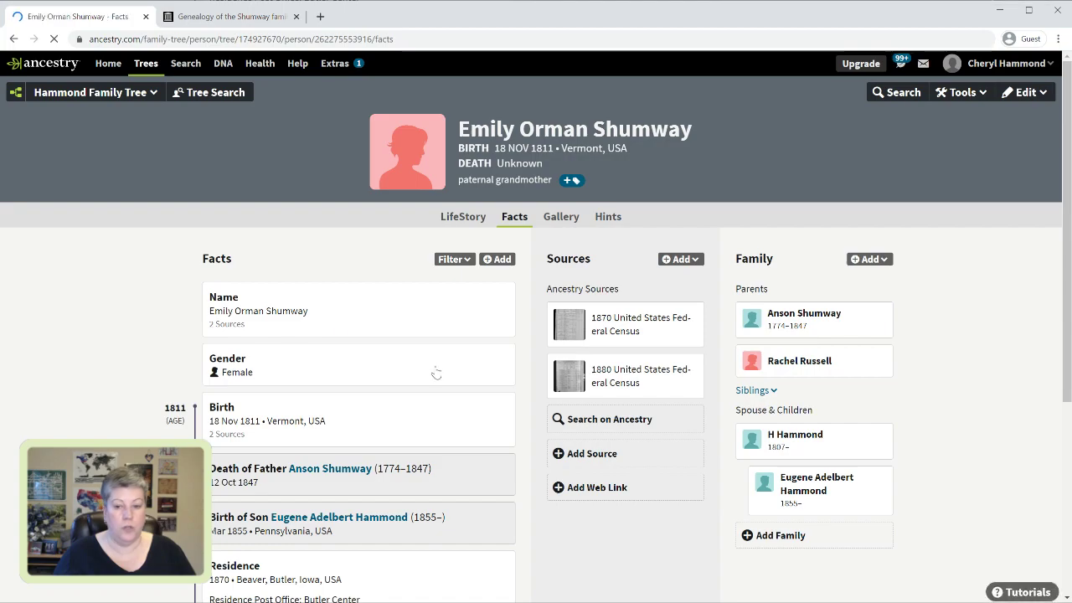
scroll(977, 391, down, 2)
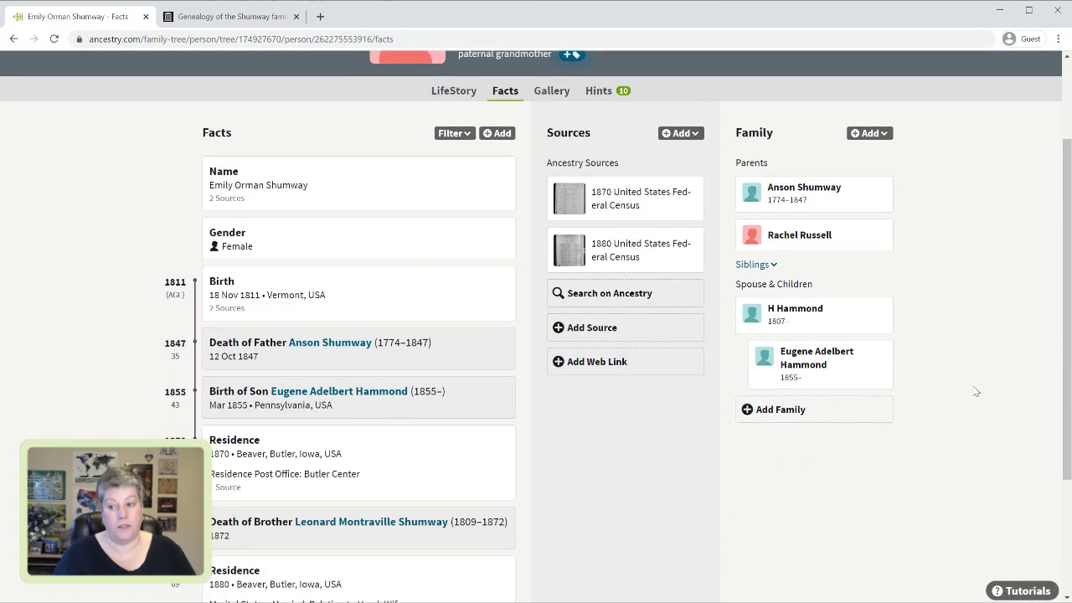
scroll(977, 391, down, 3)
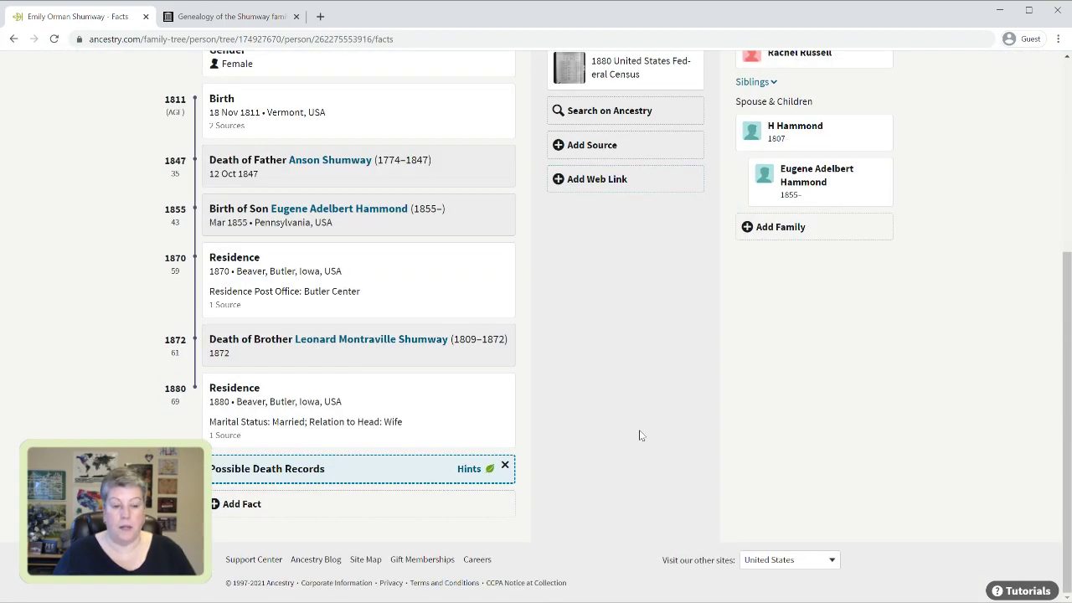
scroll(639, 434, up, 2)
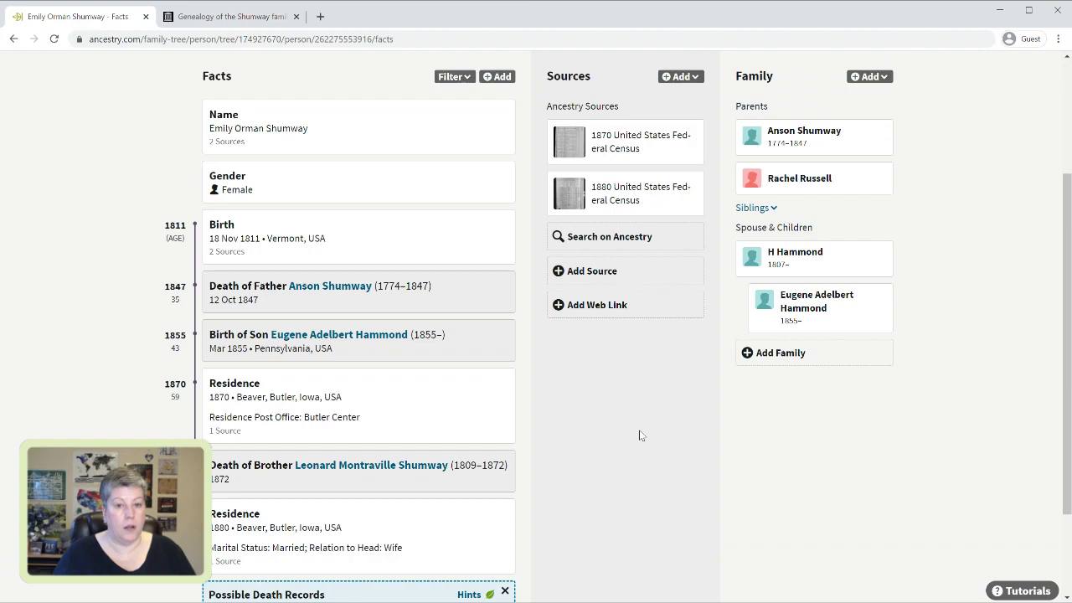
scroll(639, 435, up, 3)
Open the grandmother's 1870 United States Federal Census image and select her brother's record on line 35
mouse_move(568, 321)
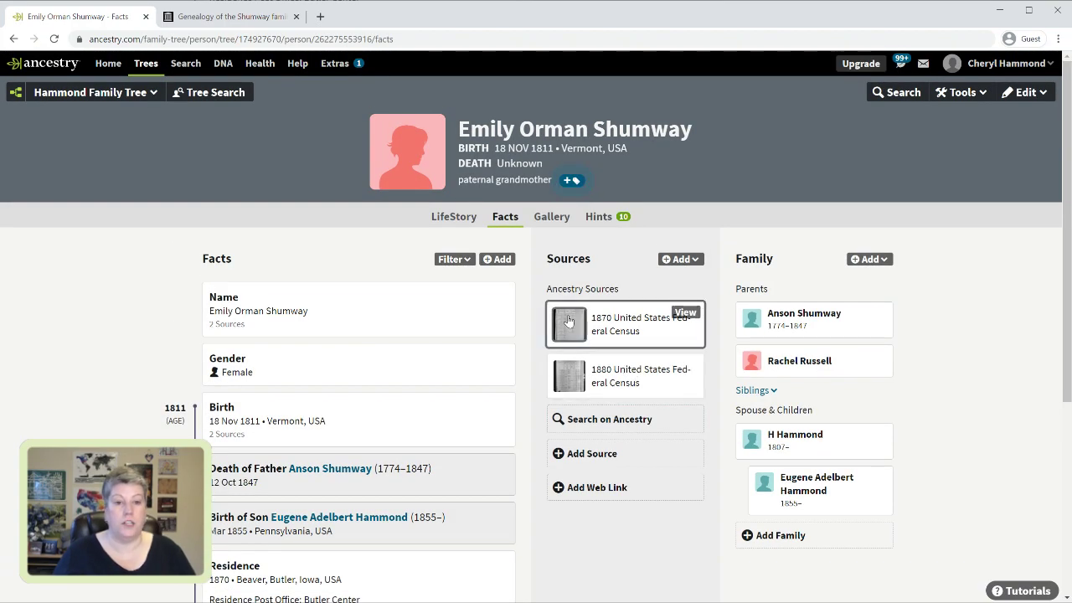
click(568, 321)
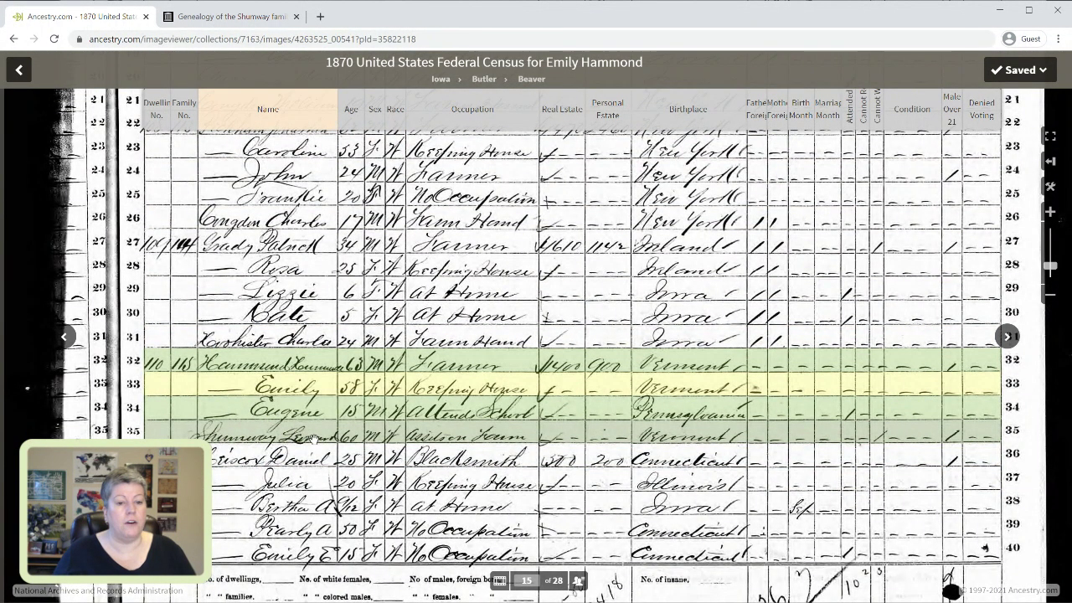
click(316, 438)
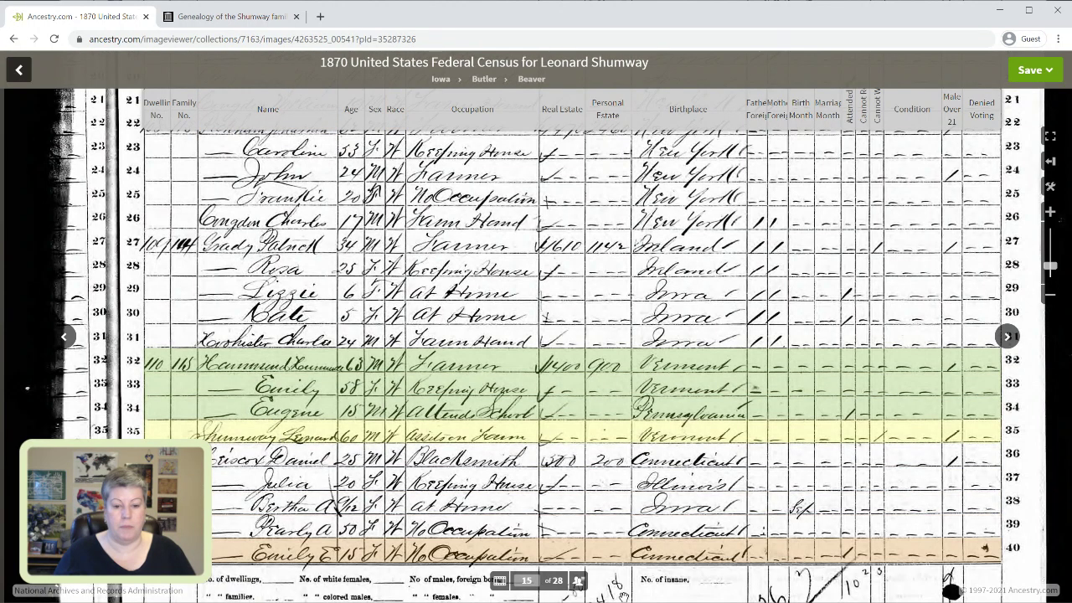
Save the brother's 1870 census record to his existing entry in the Hammond Family Tree
click(1030, 70)
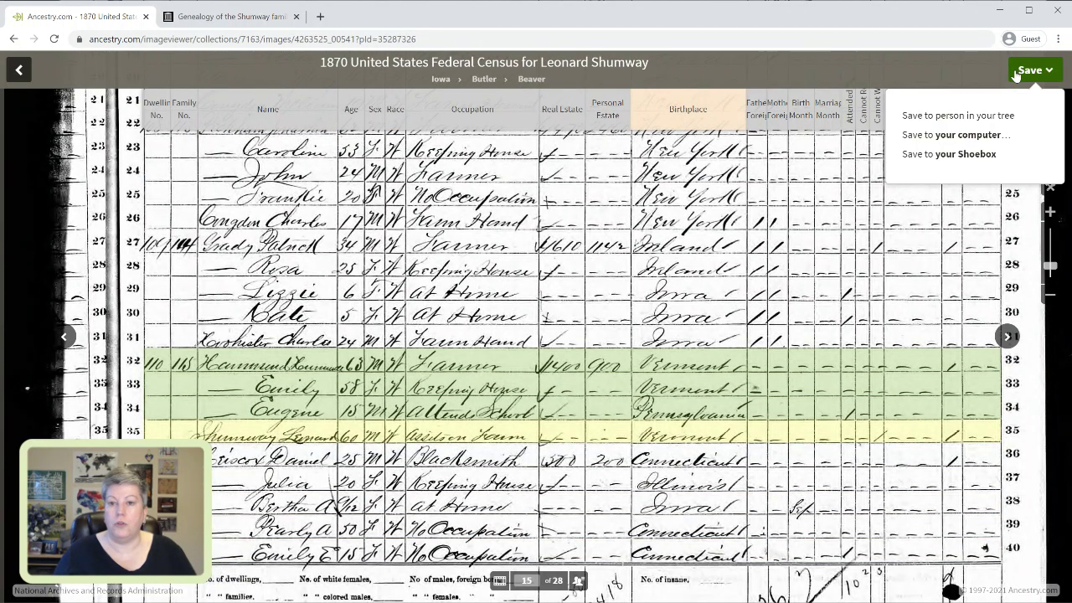
click(970, 114)
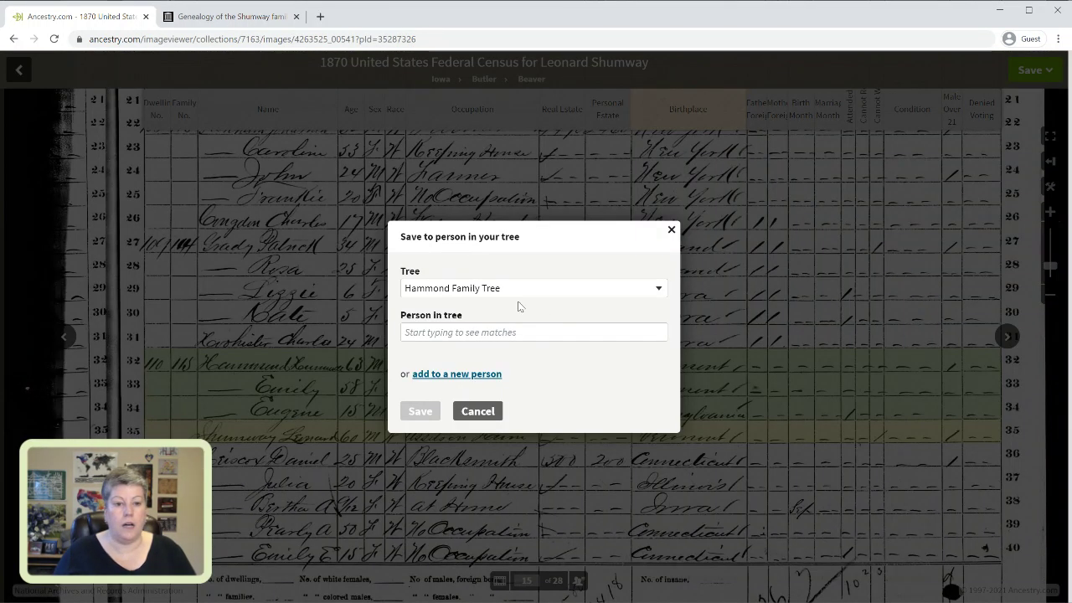
click(515, 332)
text(lo)
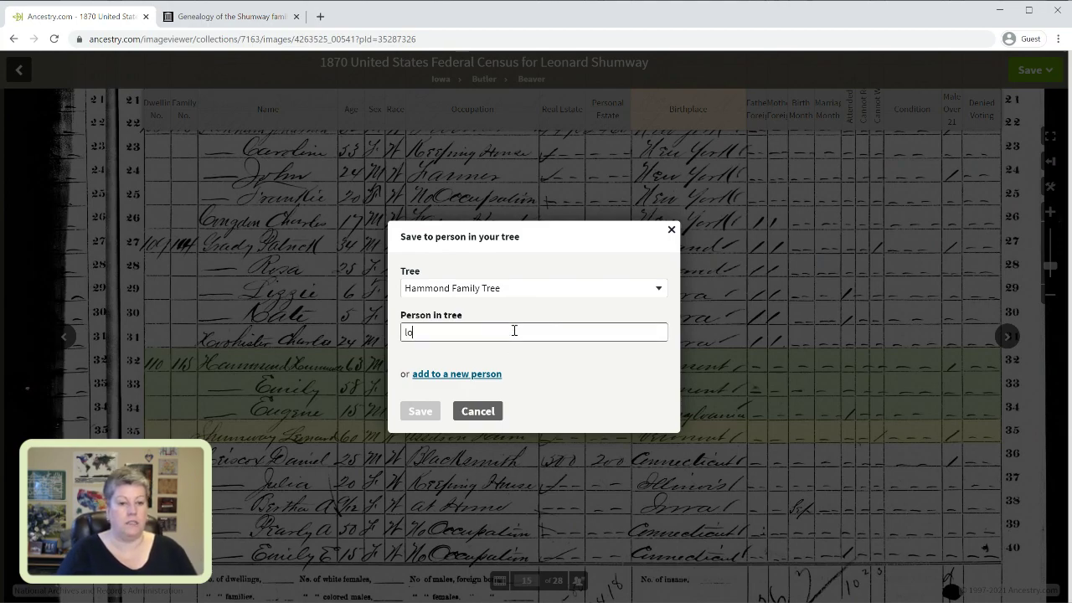
text(on)
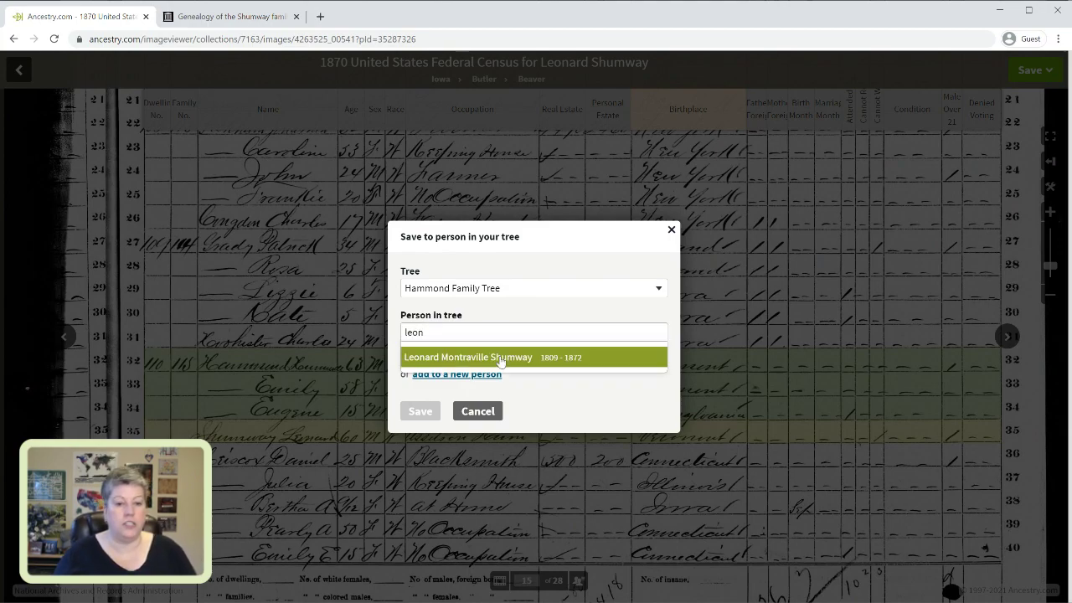
click(499, 359)
click(417, 412)
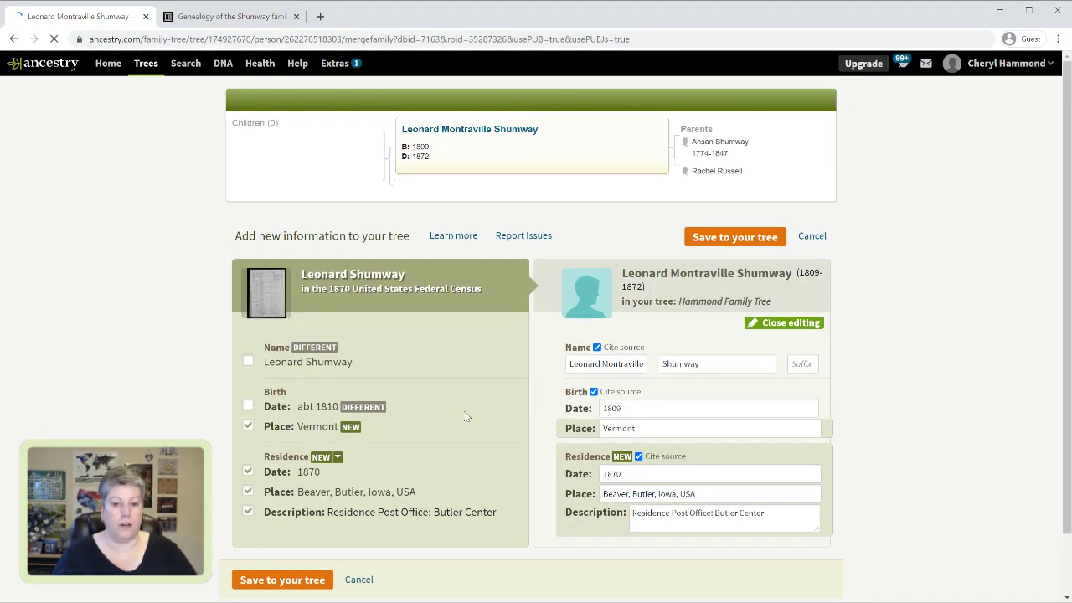
Set the brother's birthplace to "Vermont, USA" and save the census information to the tree
click(669, 430)
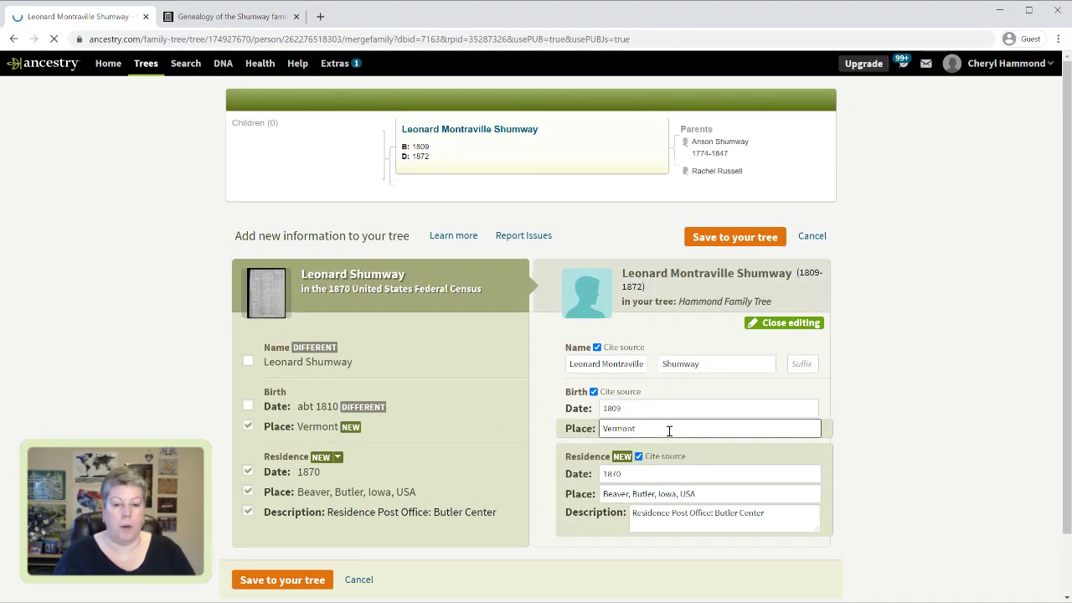
click(670, 452)
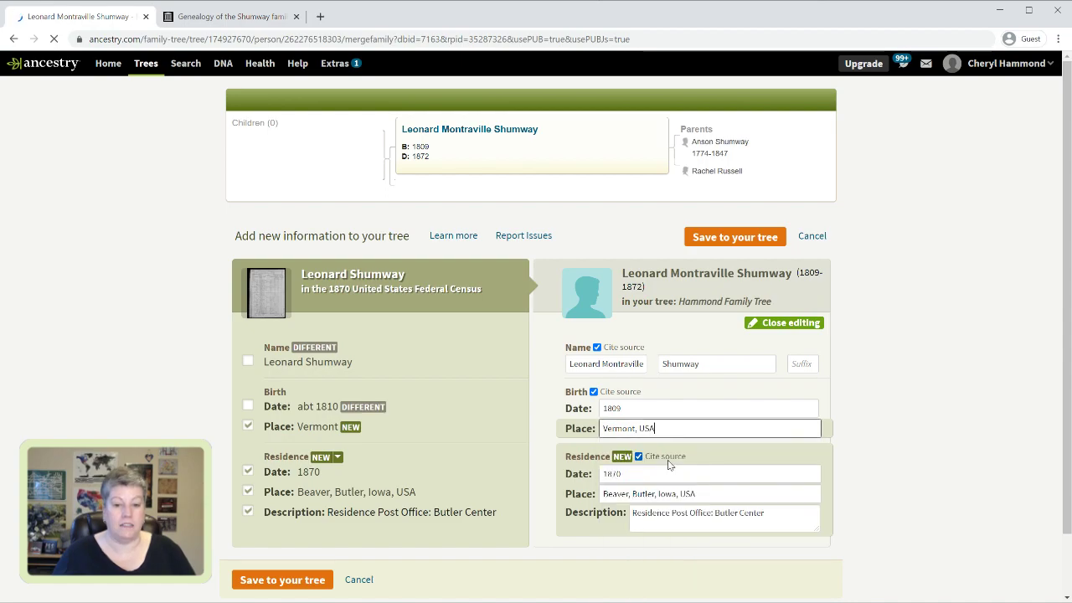
click(736, 496)
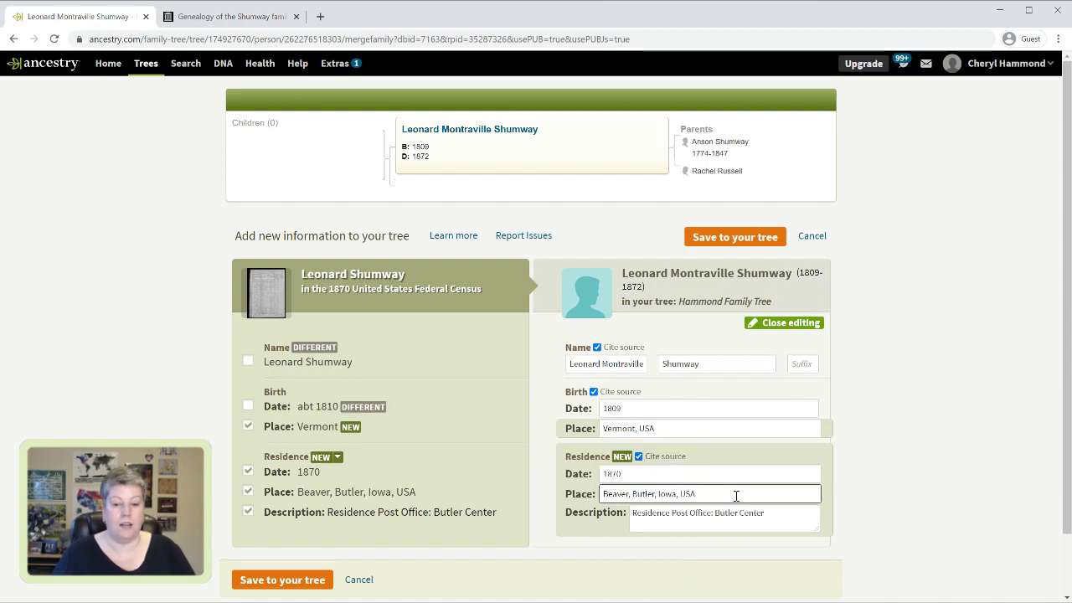
click(716, 512)
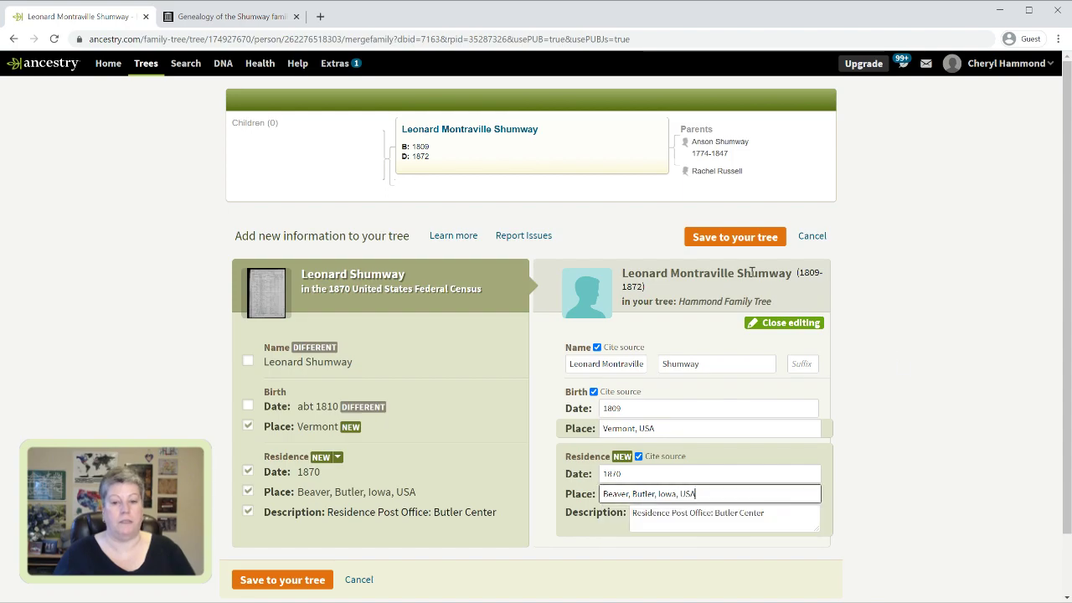
click(739, 242)
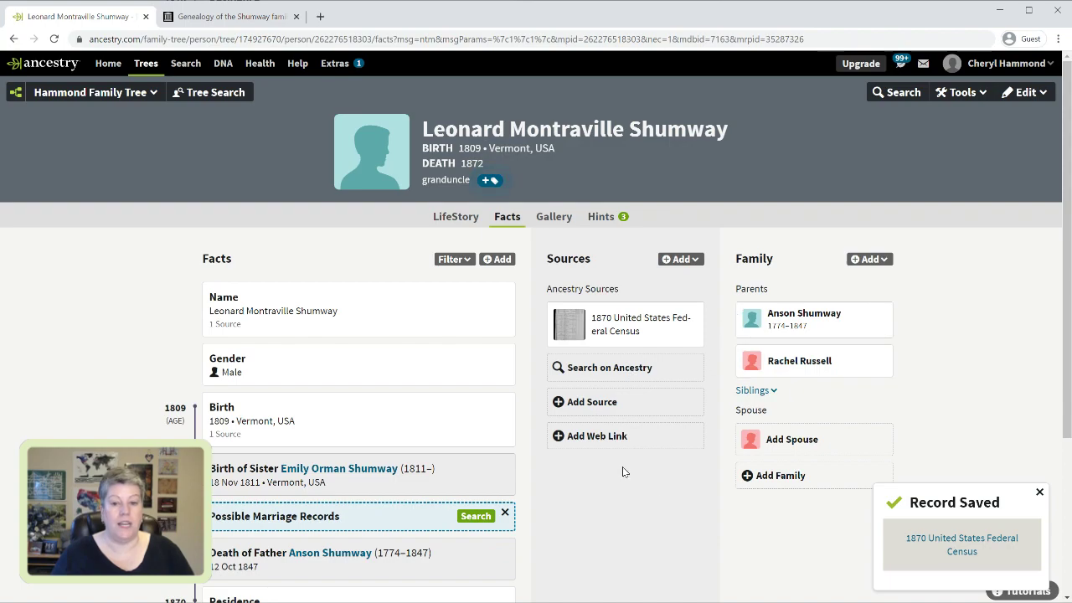
Open the profile of the brother's mother and review her facts and family members
click(800, 360)
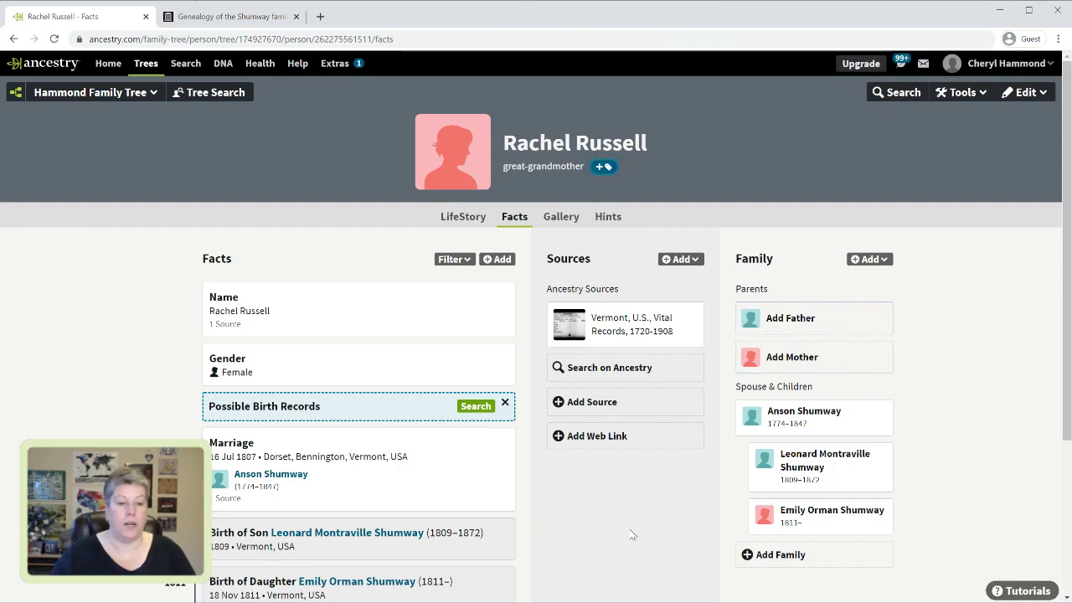
scroll(634, 534, down, 5)
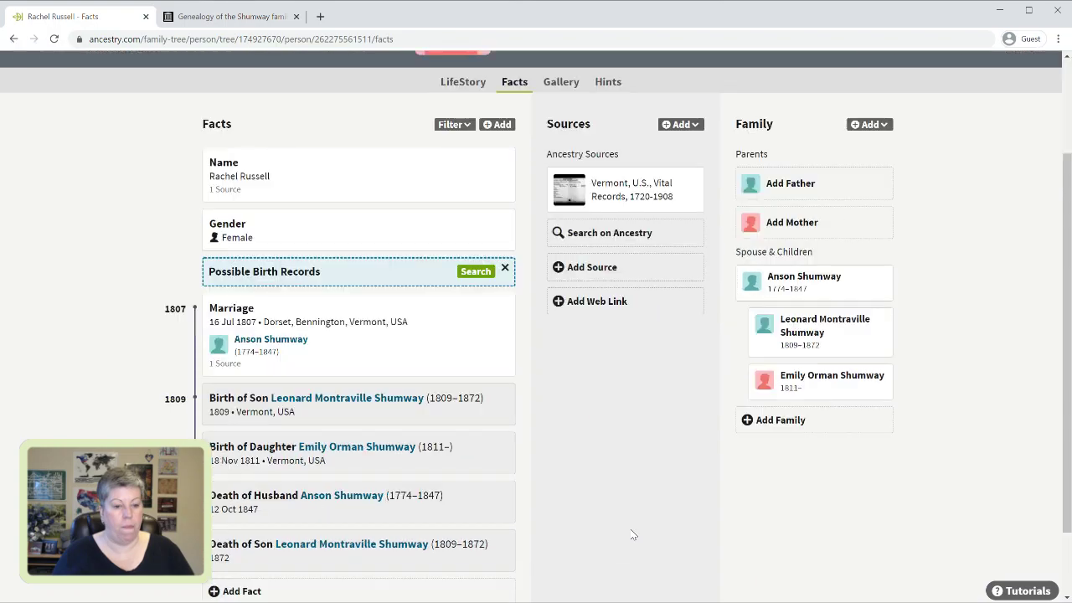
scroll(634, 534, up, 5)
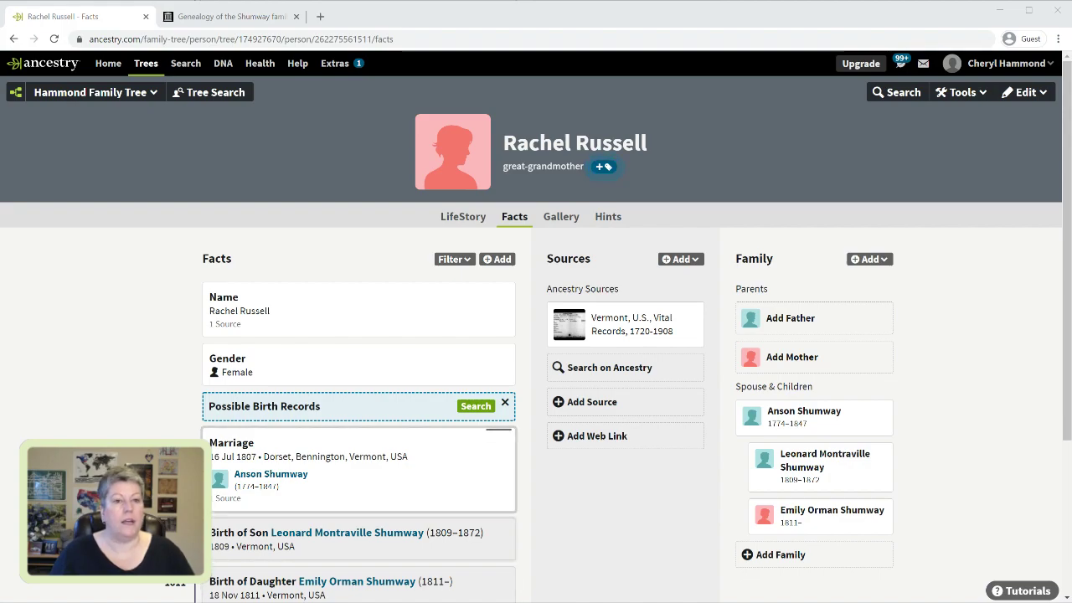
Return to the Hammond Family Tree's pedigree view and open the root person's profile to look over his facts
click(415, 24)
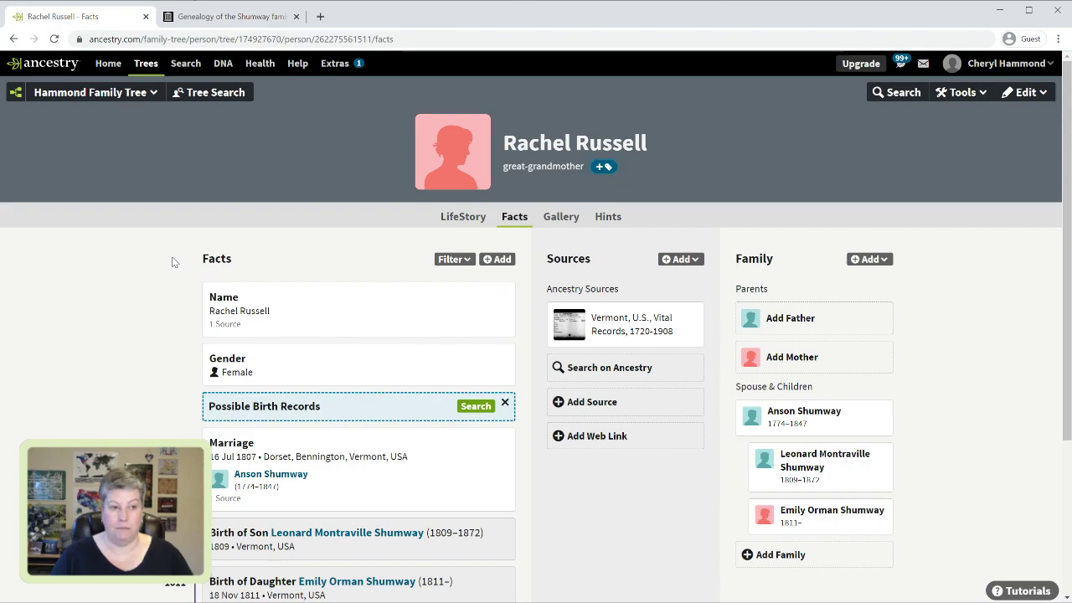
click(75, 99)
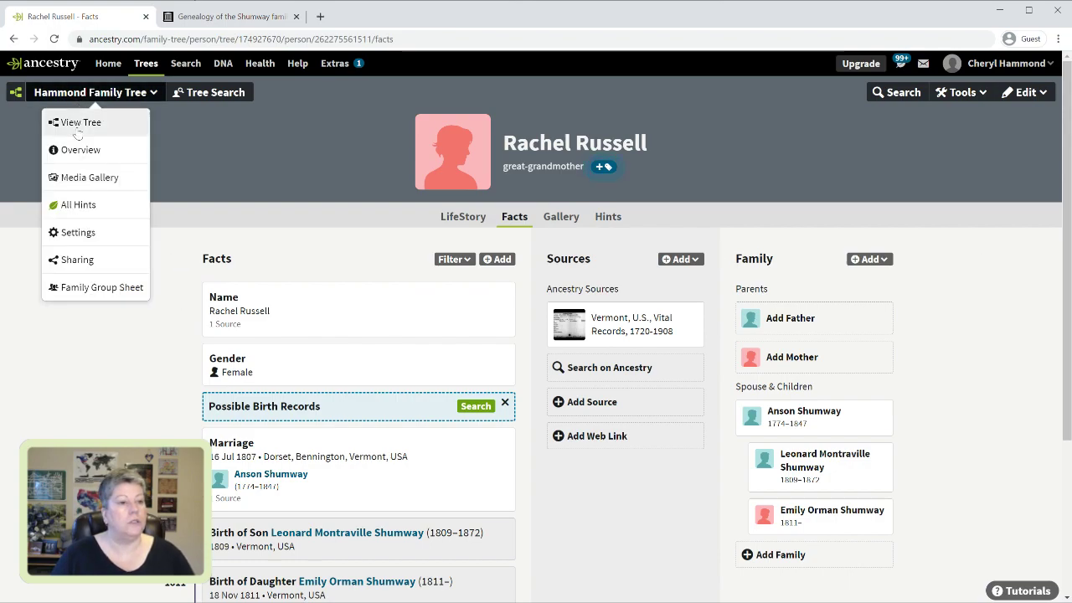
click(79, 125)
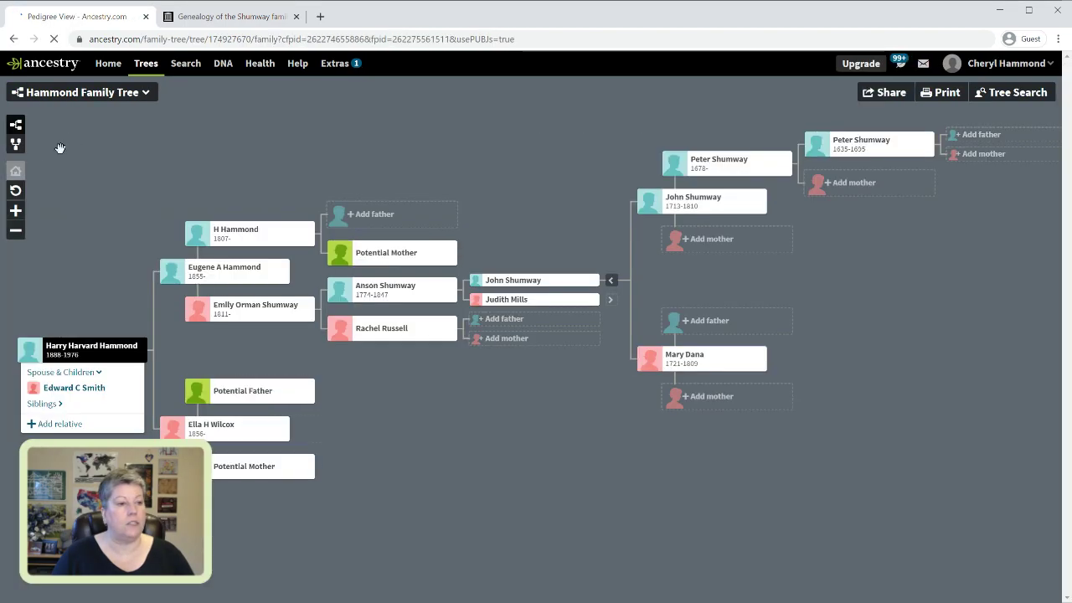
click(84, 354)
click(147, 259)
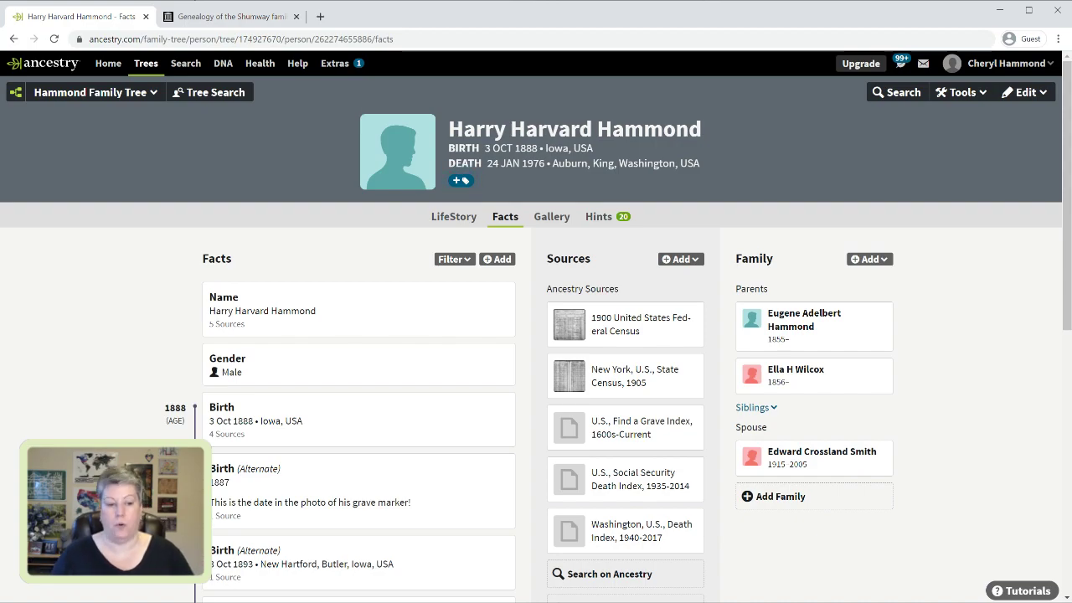
scroll(318, 488, down, 1)
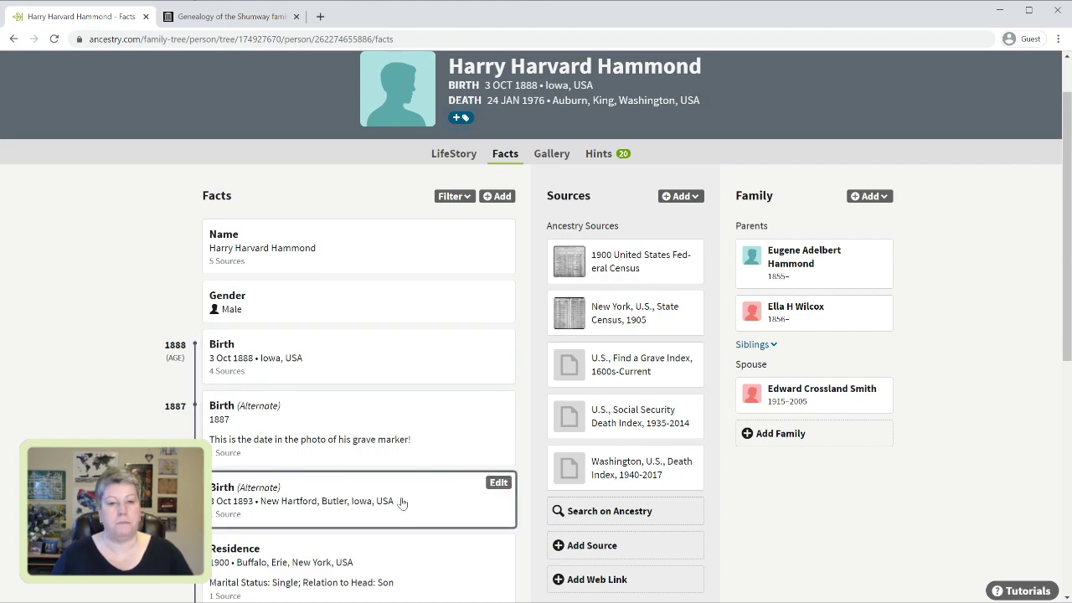
scroll(950, 439, up, 1)
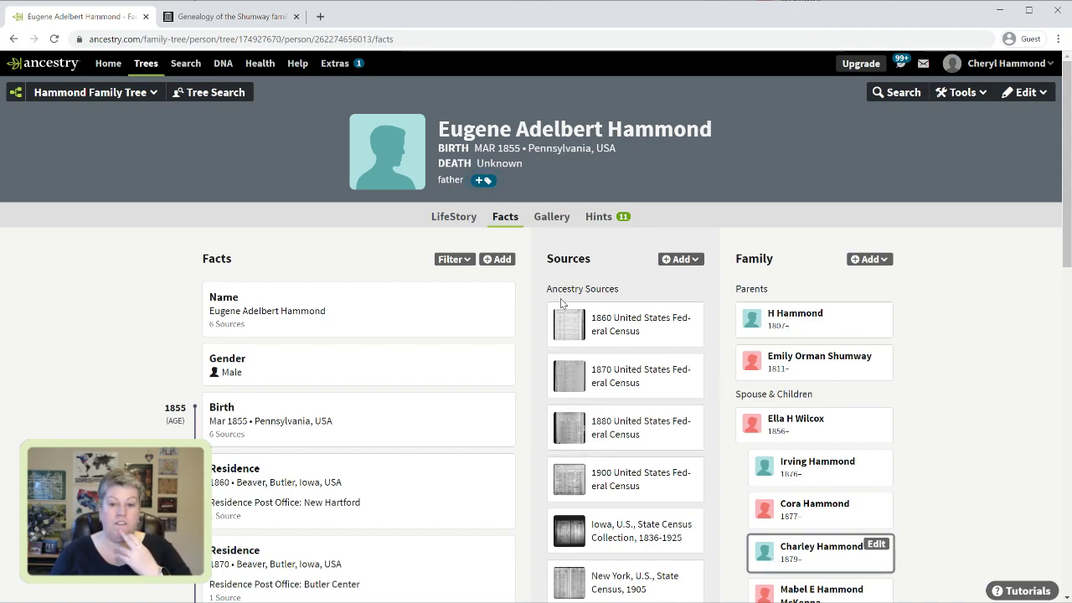
Examine the father's profile, covering his family members, census sources and the full timeline of residences and family events
scroll(916, 408, down, 1)
scroll(916, 407, down, 1)
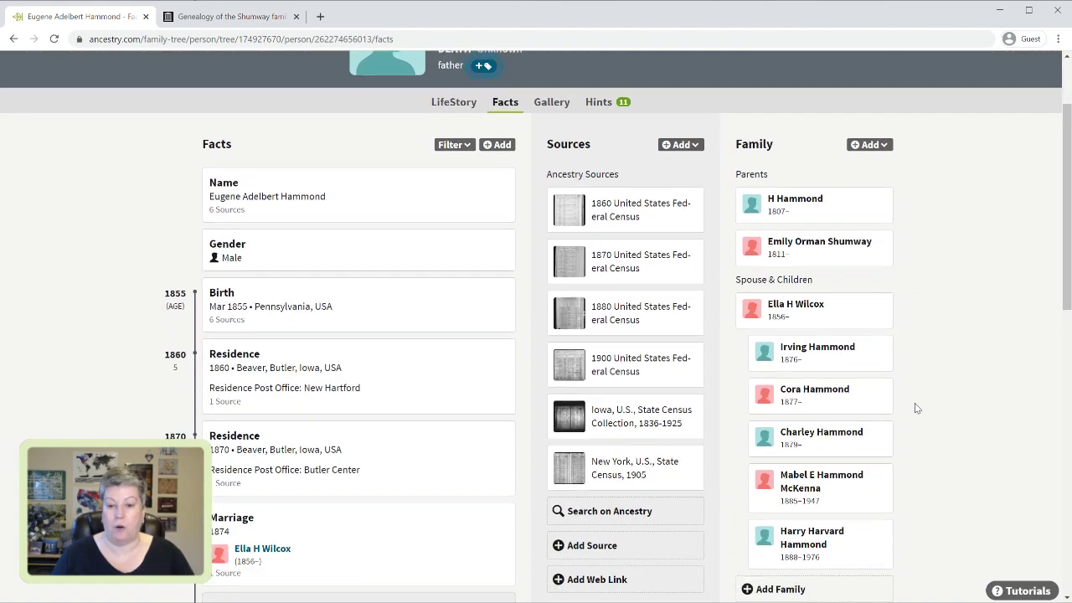
scroll(915, 408, up, 2)
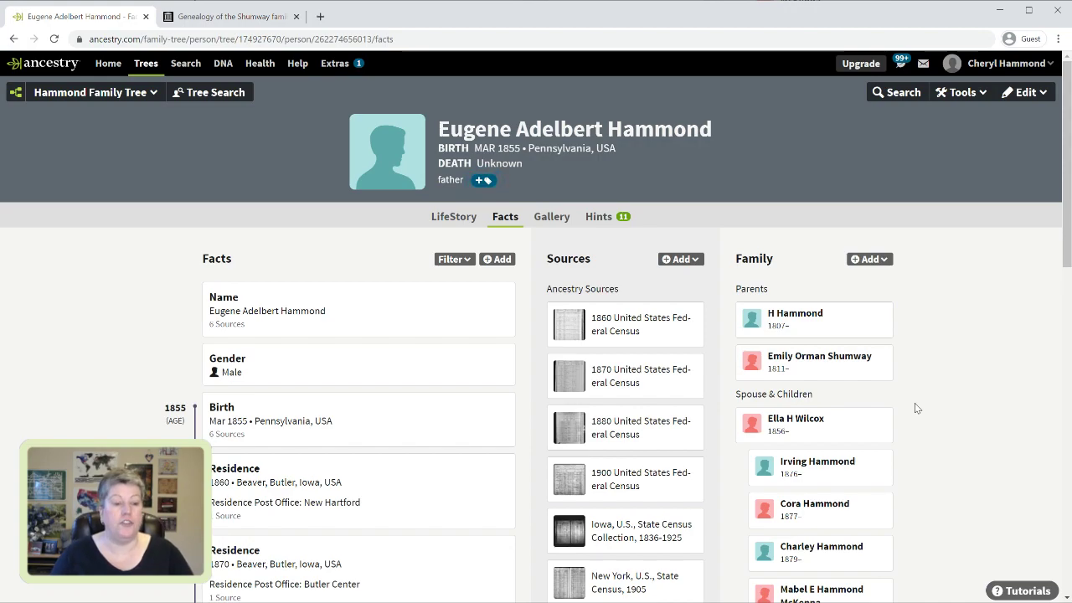
scroll(915, 403, down, 2)
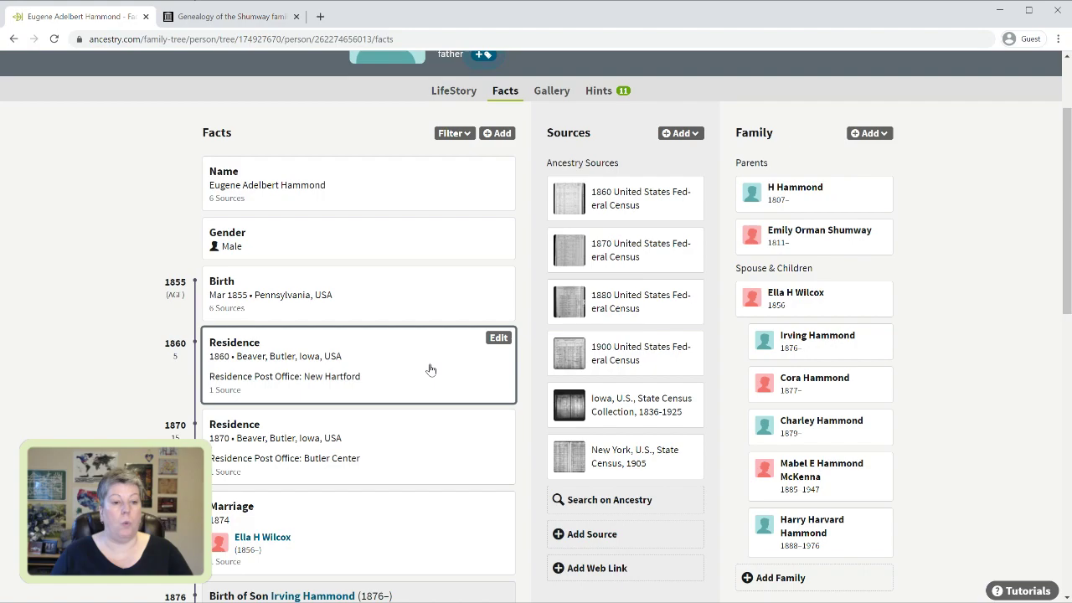
scroll(424, 475, down, 3)
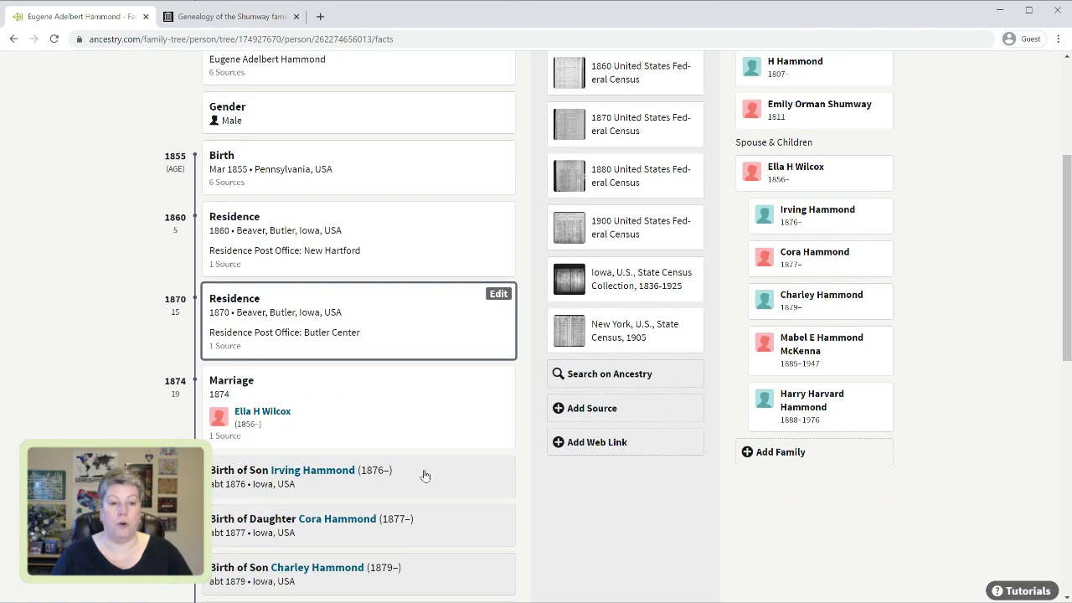
scroll(425, 475, down, 2)
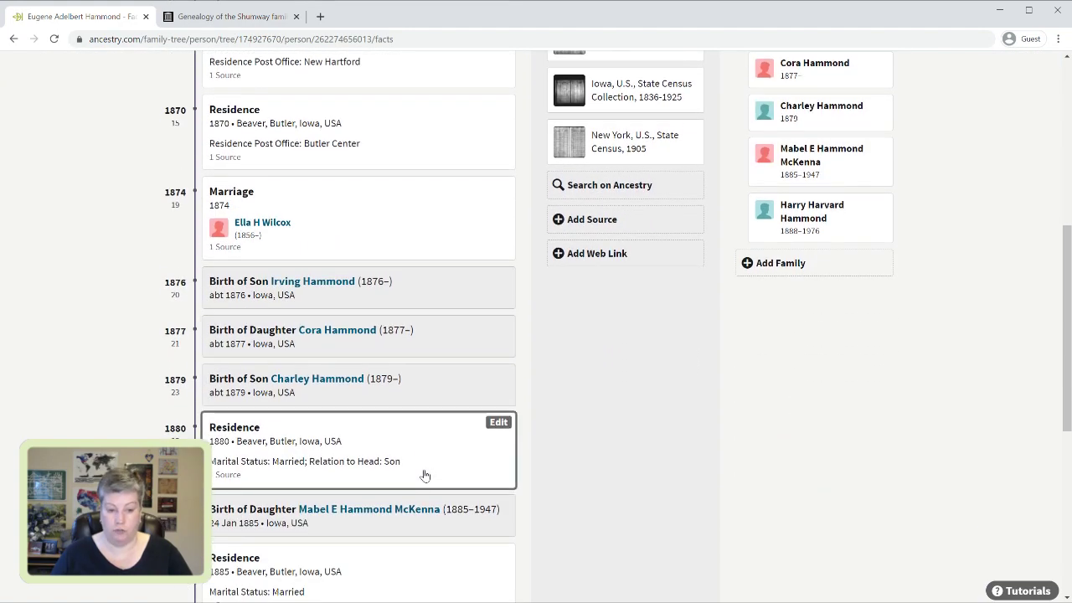
scroll(425, 475, down, 1)
scroll(481, 476, down, 4)
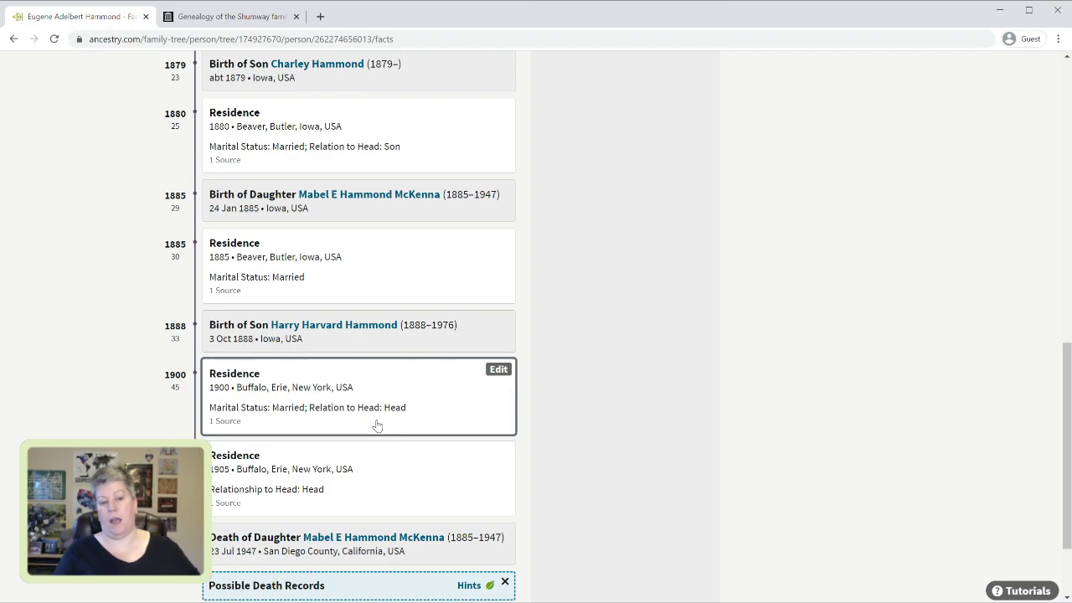
scroll(351, 412, down, 2)
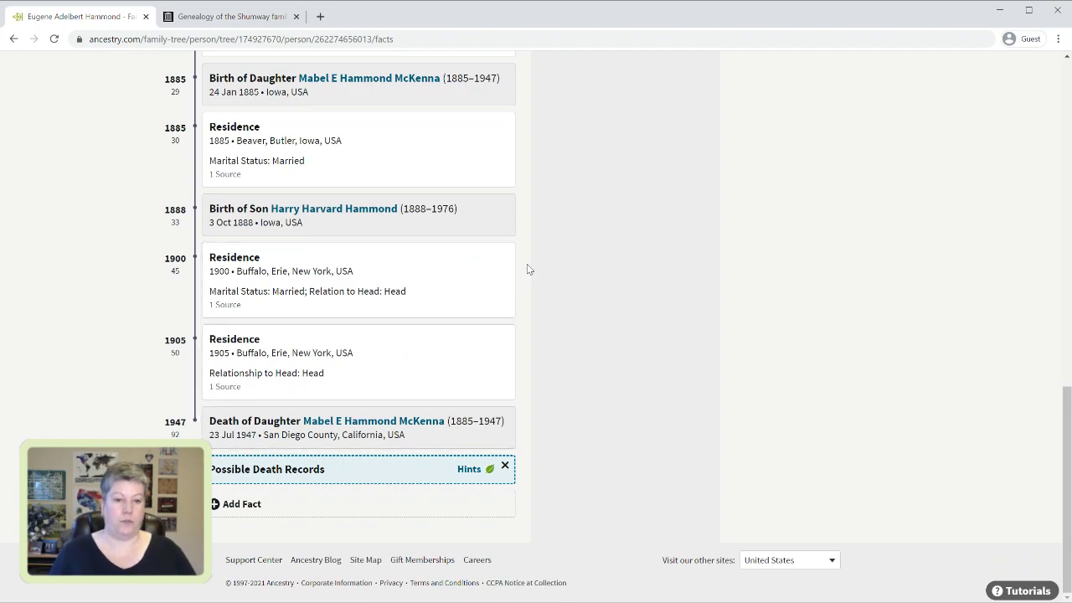
scroll(527, 266, up, 7)
scroll(527, 268, up, 3)
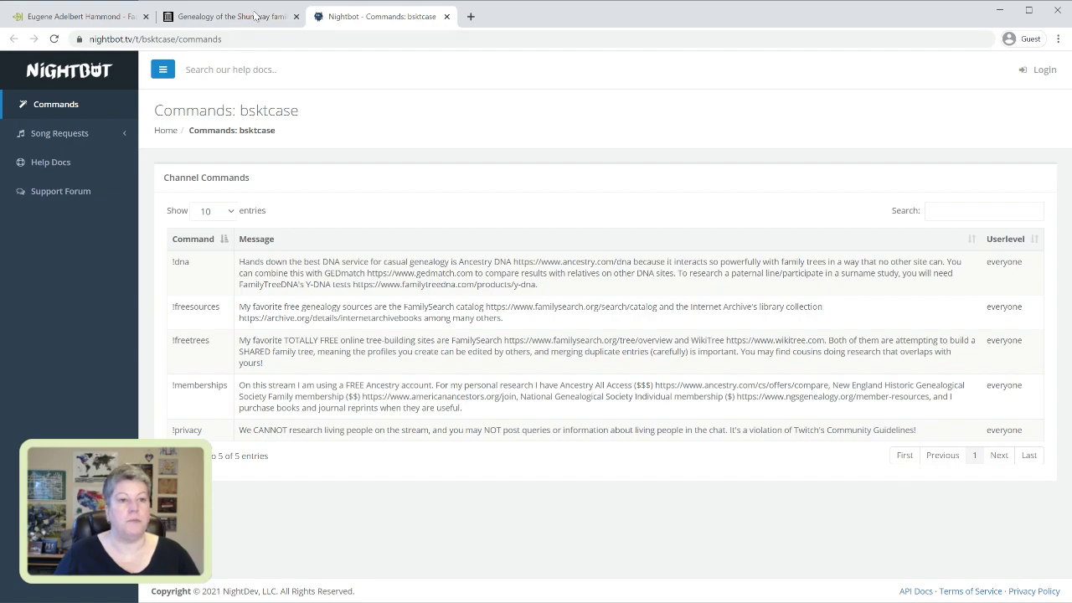
Switch back to the father's Ancestry profile and look over his listed sources, parents, spouse and children
key(ctrl+1)
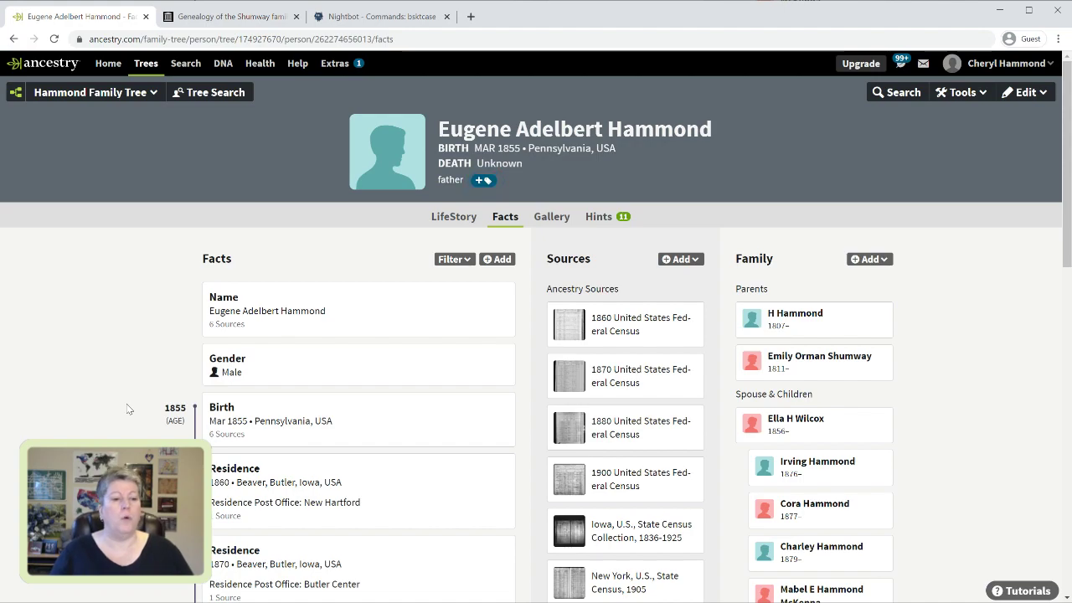
scroll(127, 408, down, 2)
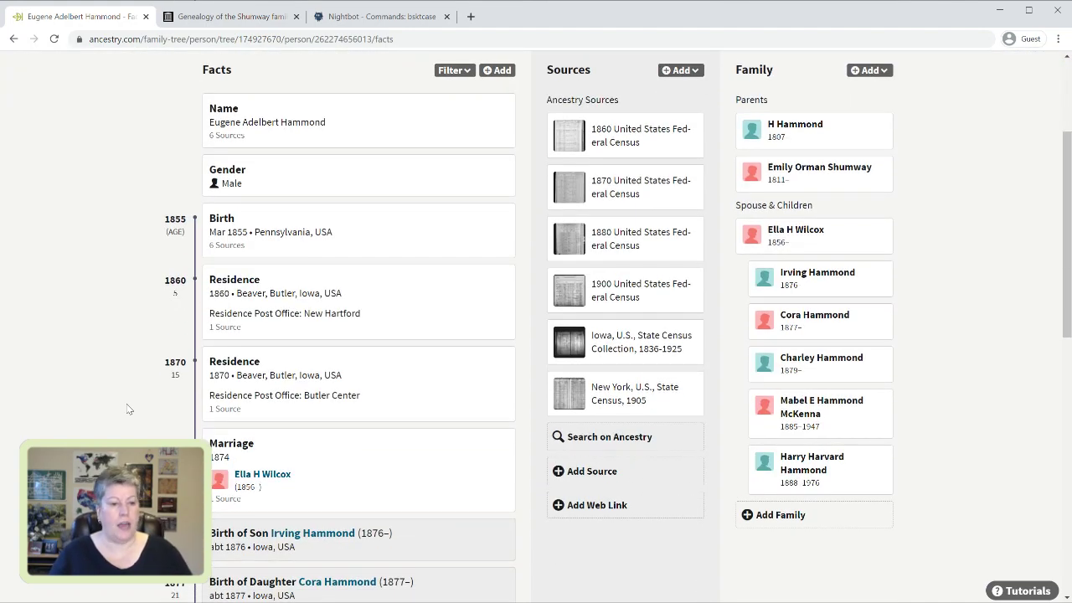
scroll(127, 408, up, 2)
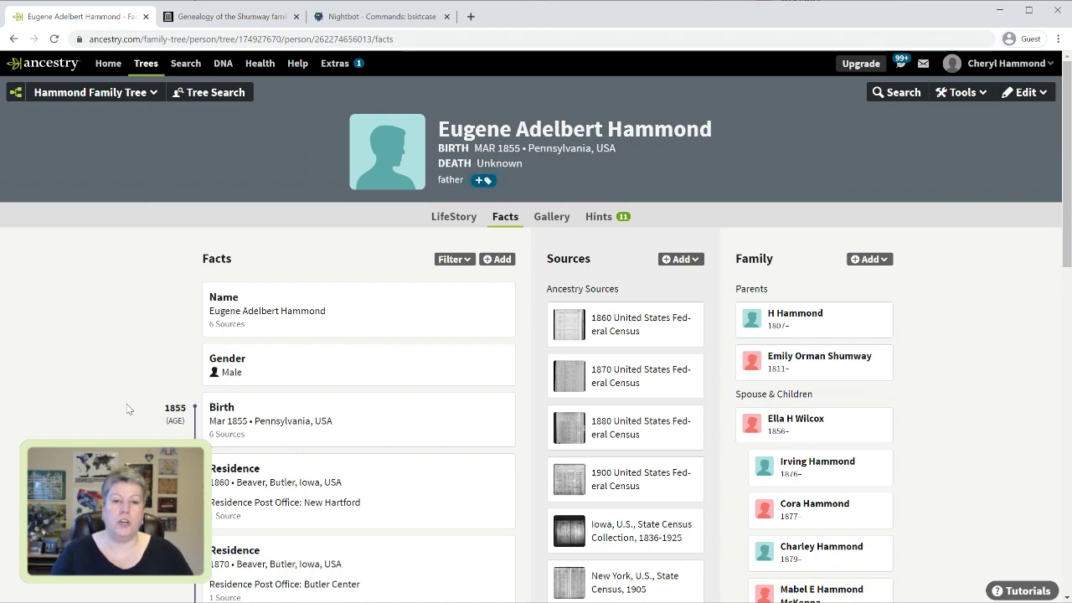
scroll(127, 409, down, 1)
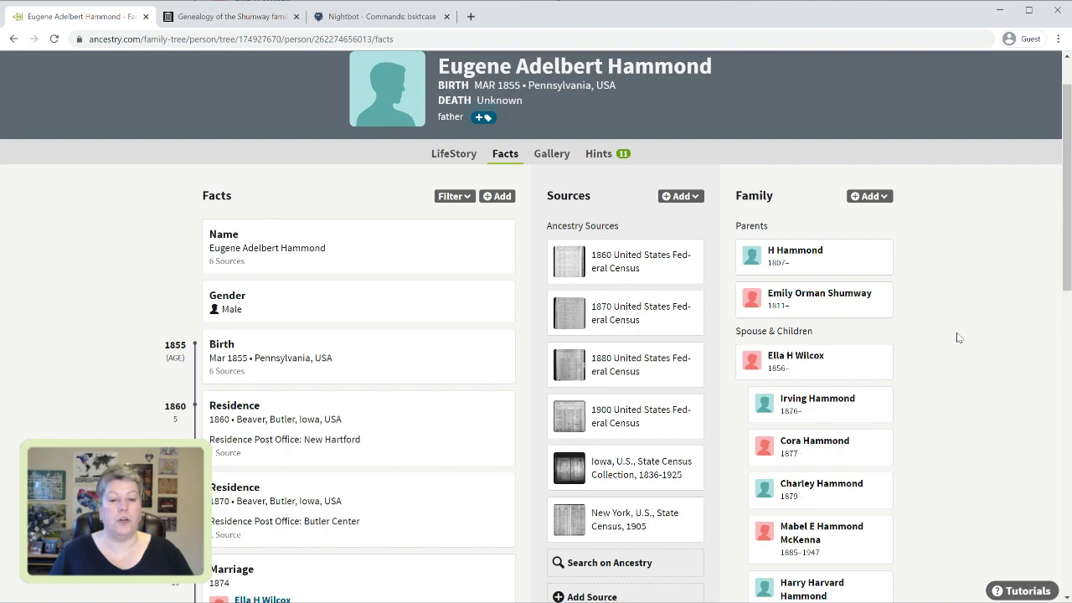
scroll(959, 337, down, 3)
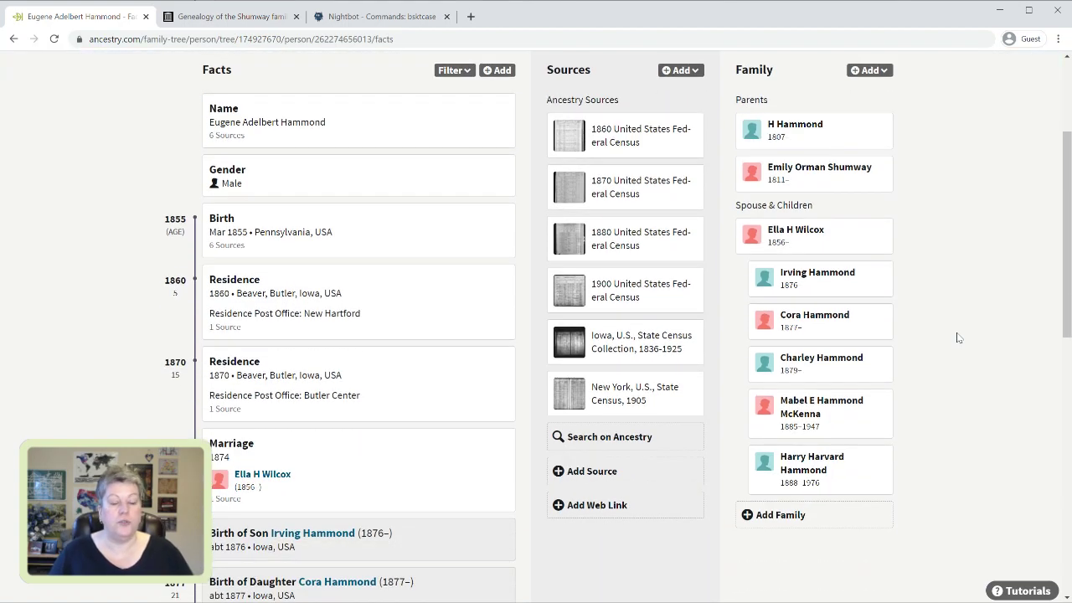
scroll(959, 338, up, 3)
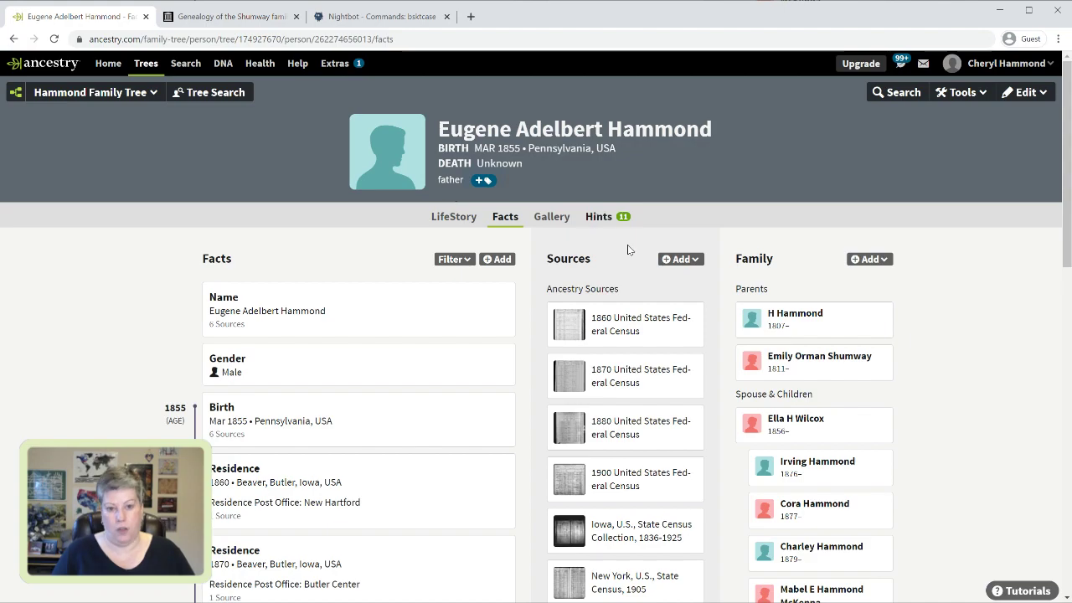
Open the father's new hints and examine the land ownership, city directory, New York death index and Find a Grave suggestions
click(601, 223)
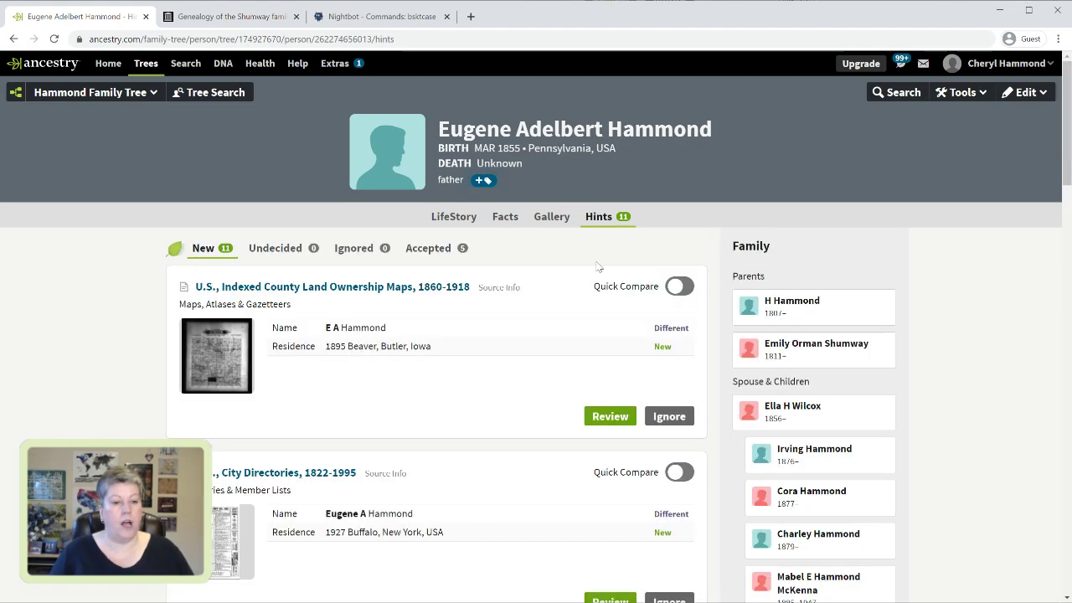
scroll(597, 266, down, 3)
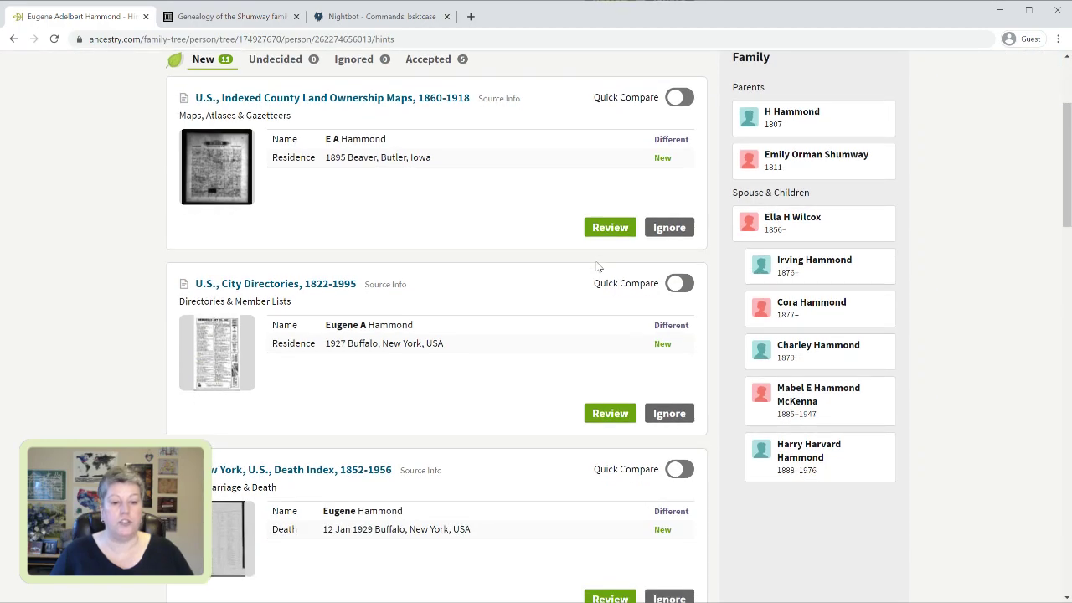
scroll(597, 267, down, 3)
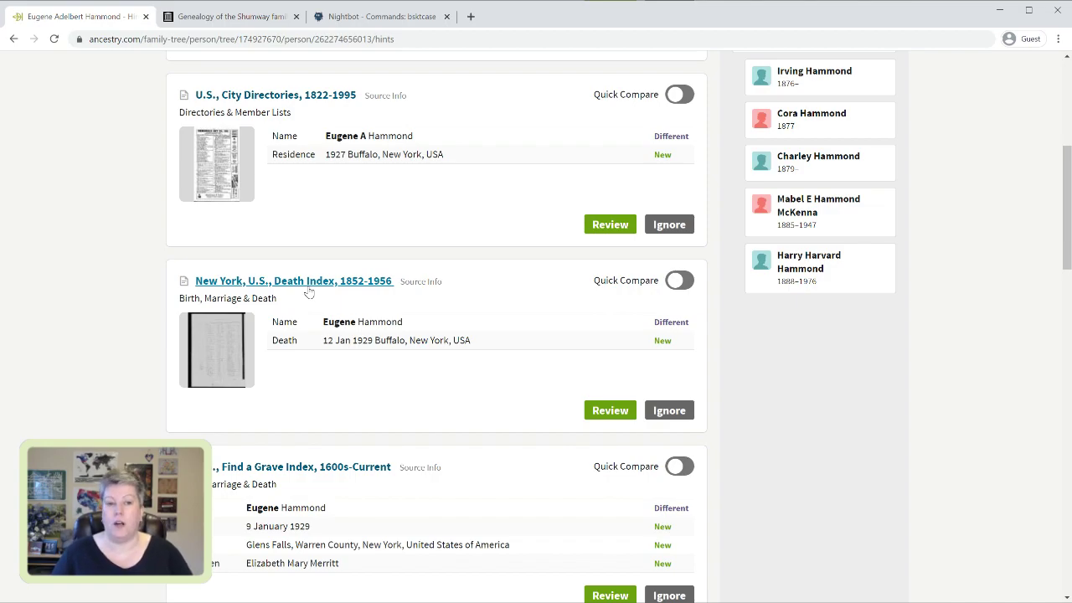
scroll(309, 292, up, 1)
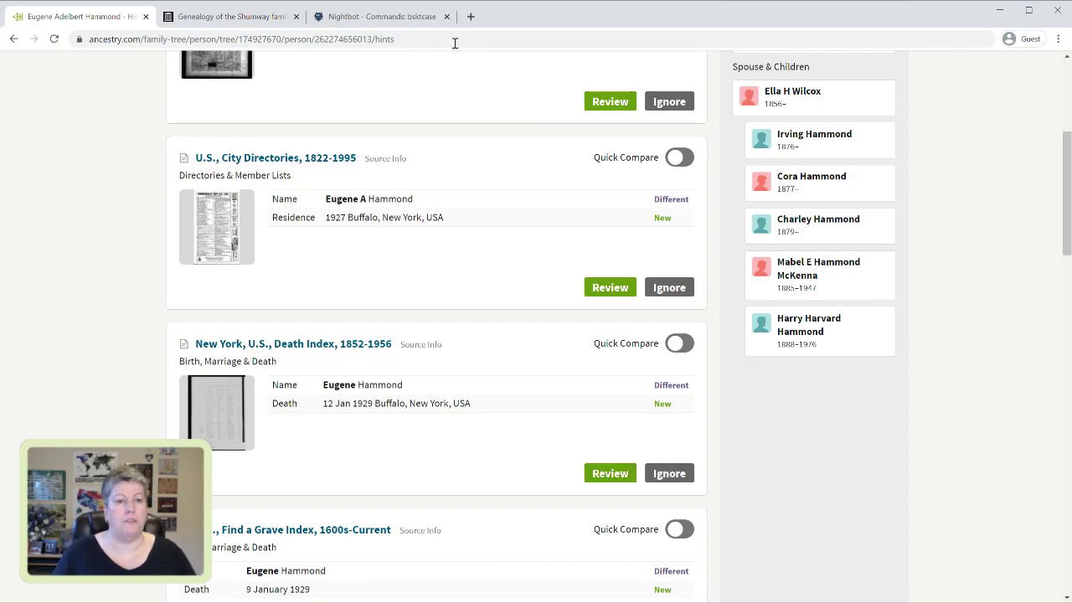
Search the web in a new tab for "new york state death records" and open FamilySearch's guide to finding them
click(390, 17)
click(470, 17)
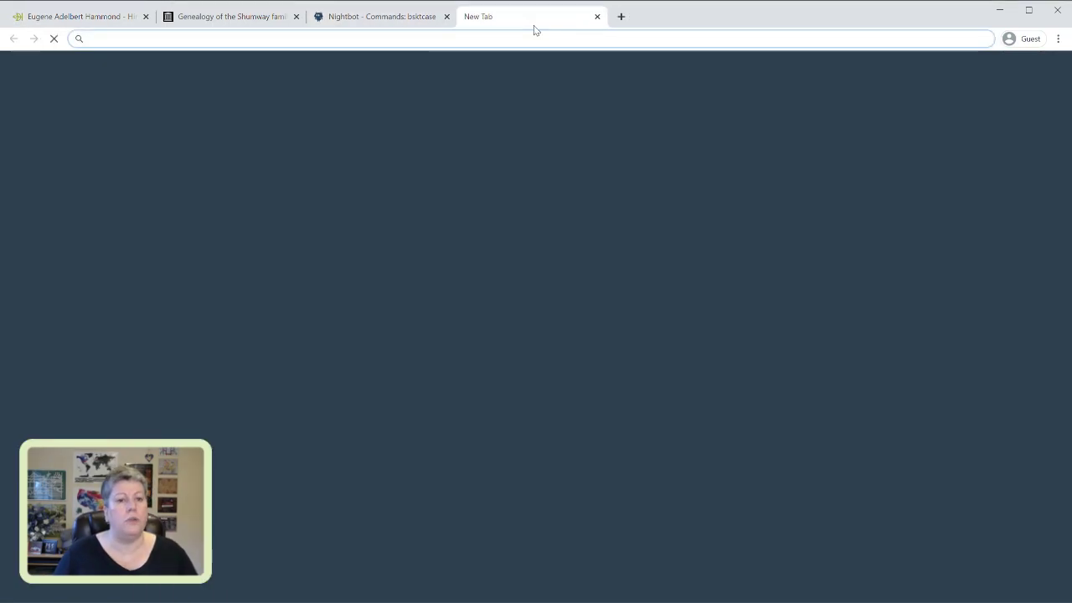
text(new york state death records)
key(Return)
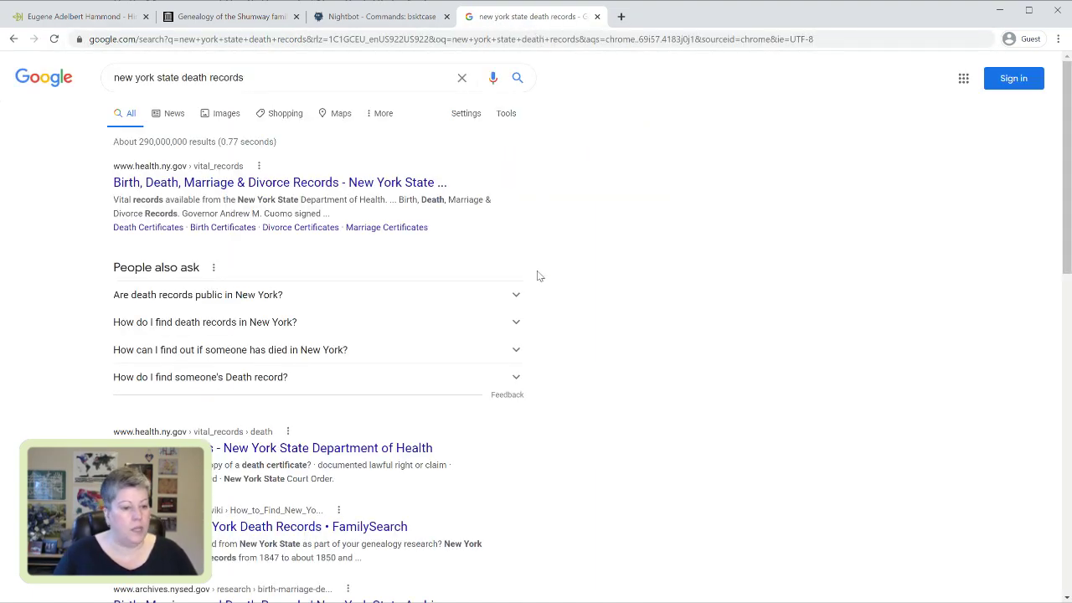
click(231, 528)
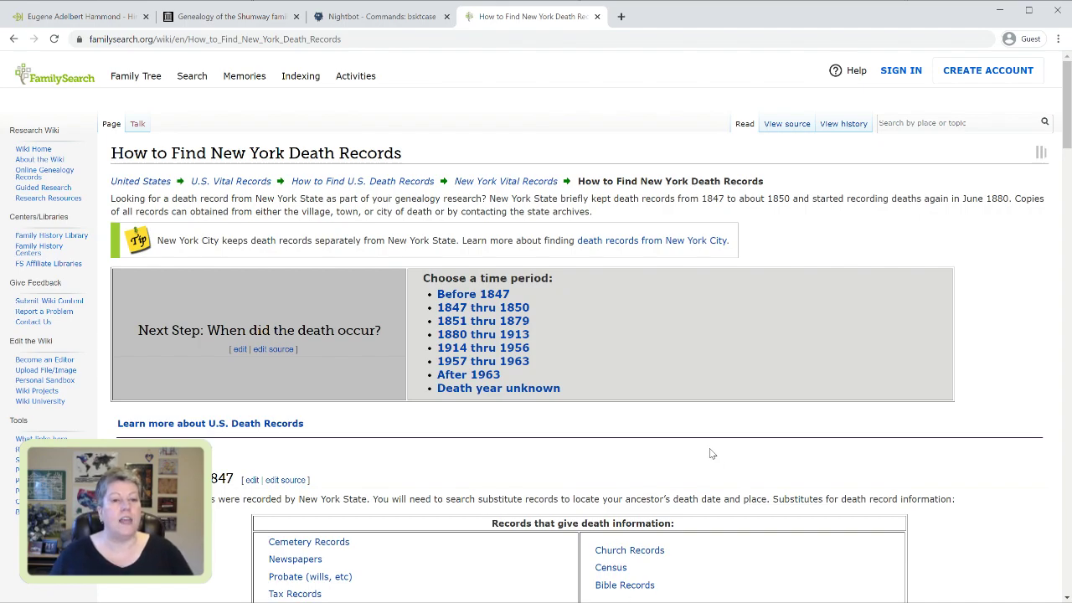
Read the guide's time periods and its sections on early New York deaths, and return to the father's Ancestry hints
scroll(711, 454, down, 1)
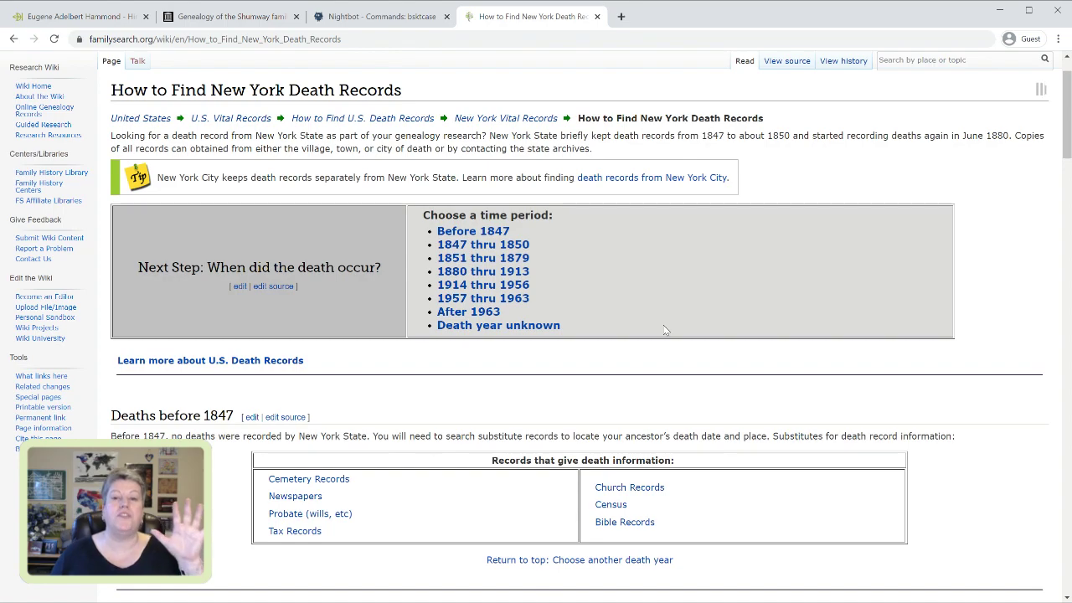
scroll(664, 329, down, 3)
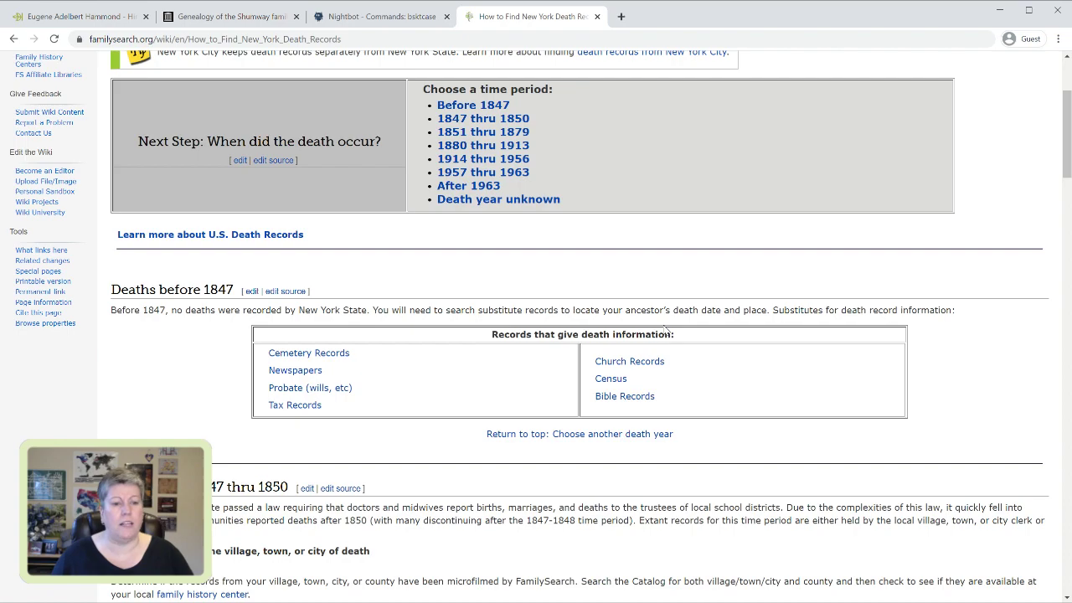
scroll(665, 329, down, 1)
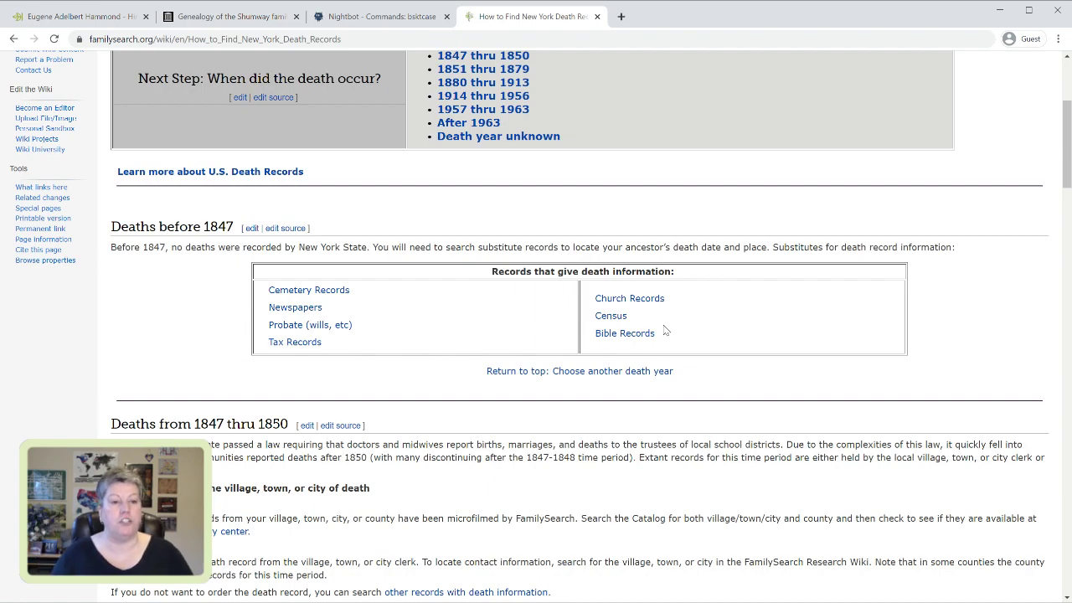
scroll(664, 329, down, 1)
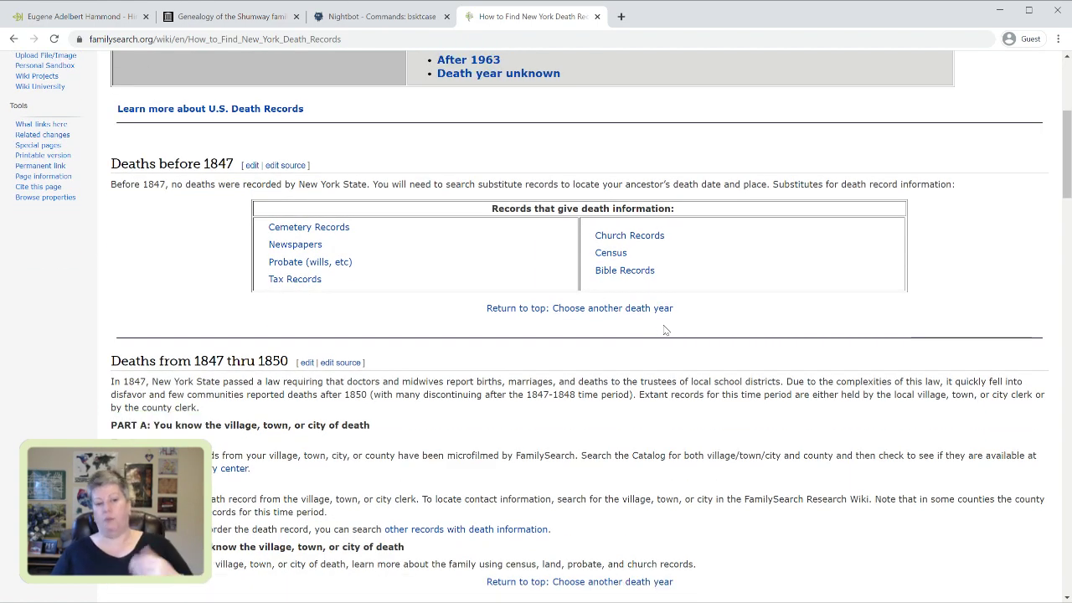
scroll(665, 331, down, 1)
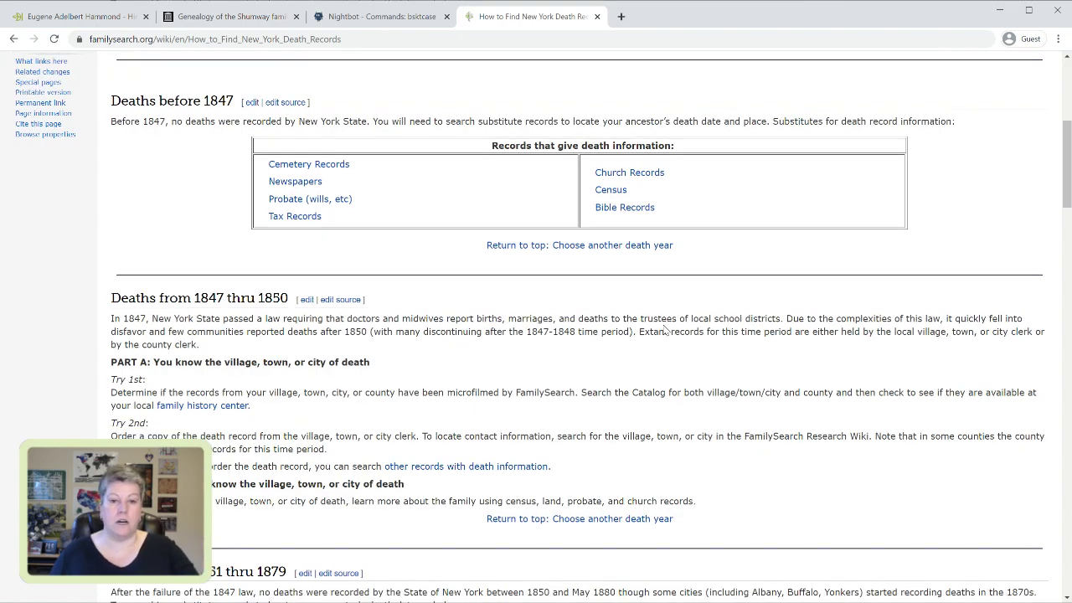
scroll(665, 331, up, 6)
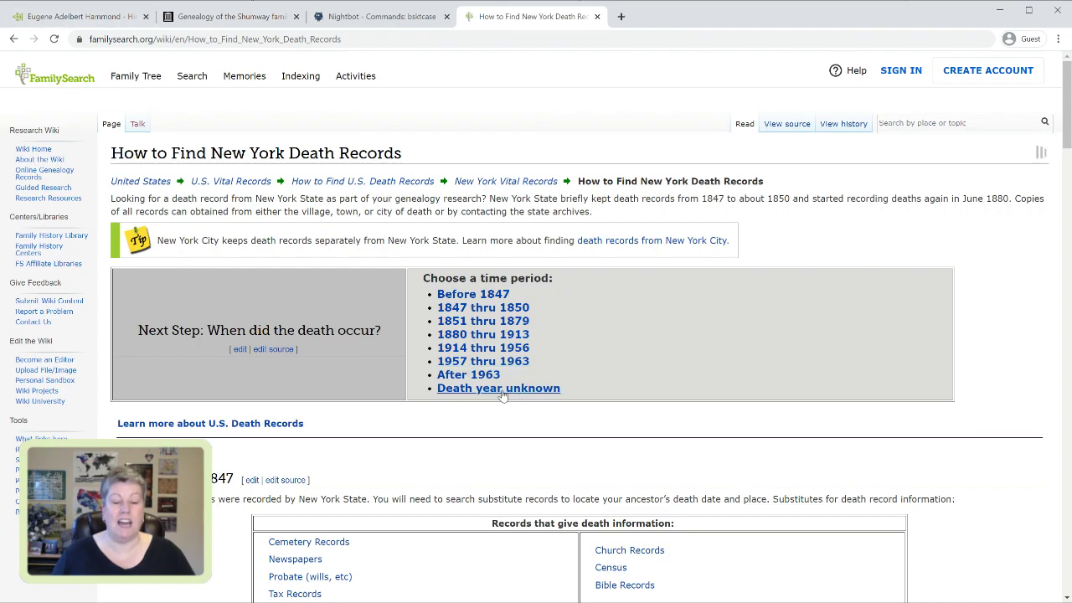
click(81, 17)
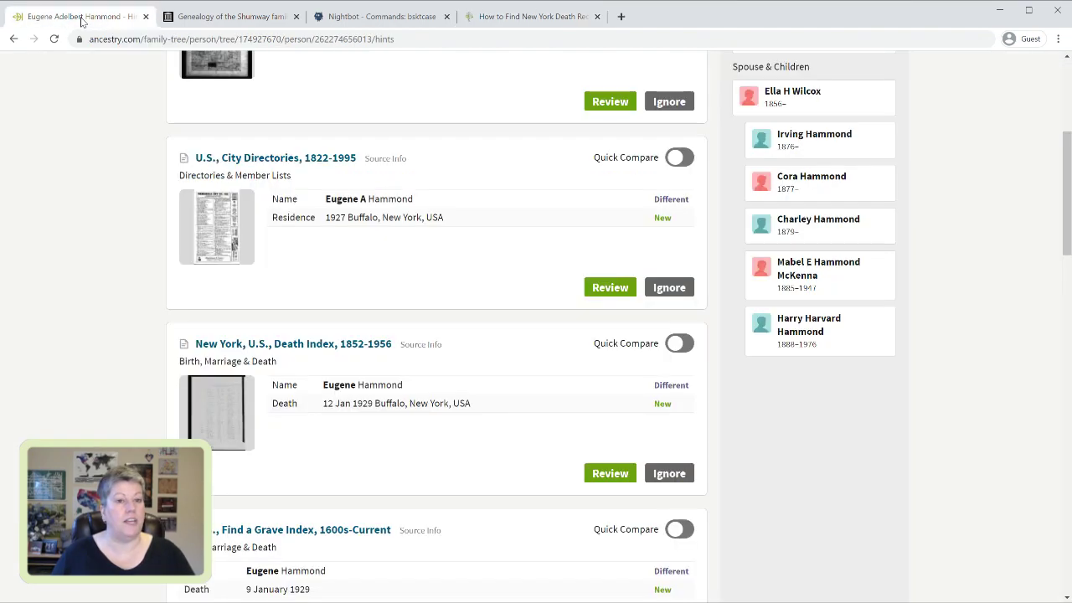
scroll(471, 225, up, 4)
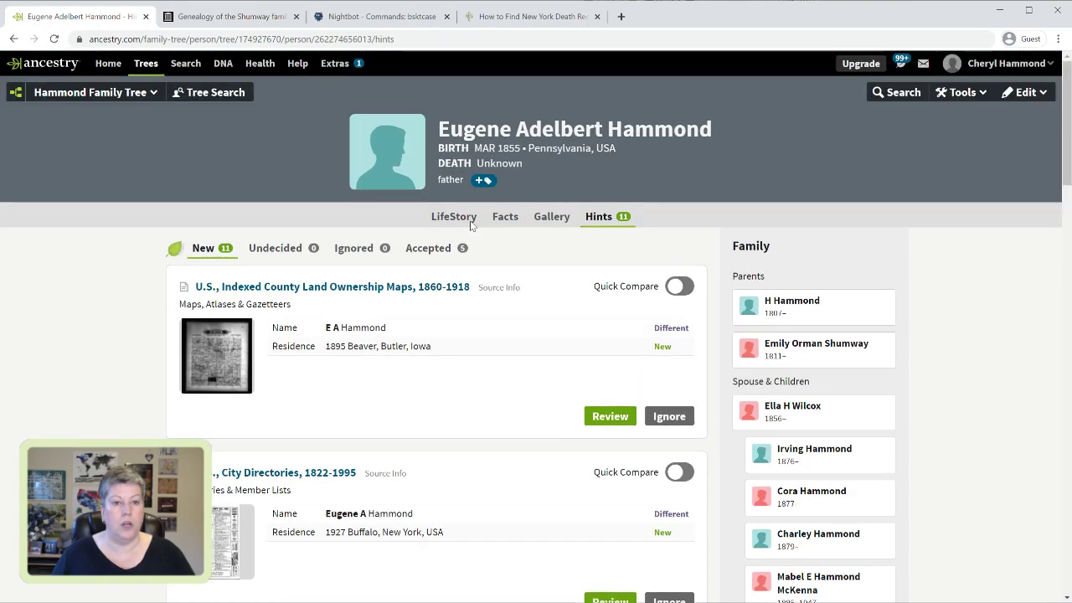
Look through the father's remaining hints, including the Social Security, 1920 and 1910 census, Wisconsin marriage and Iowa state census suggestions
scroll(470, 225, down, 8)
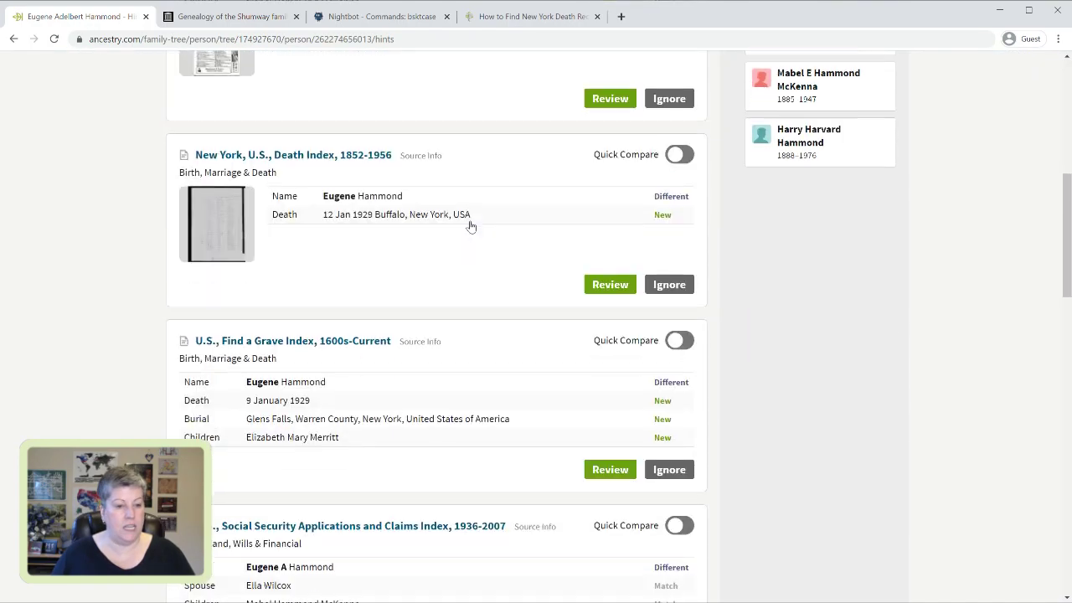
scroll(470, 225, down, 5)
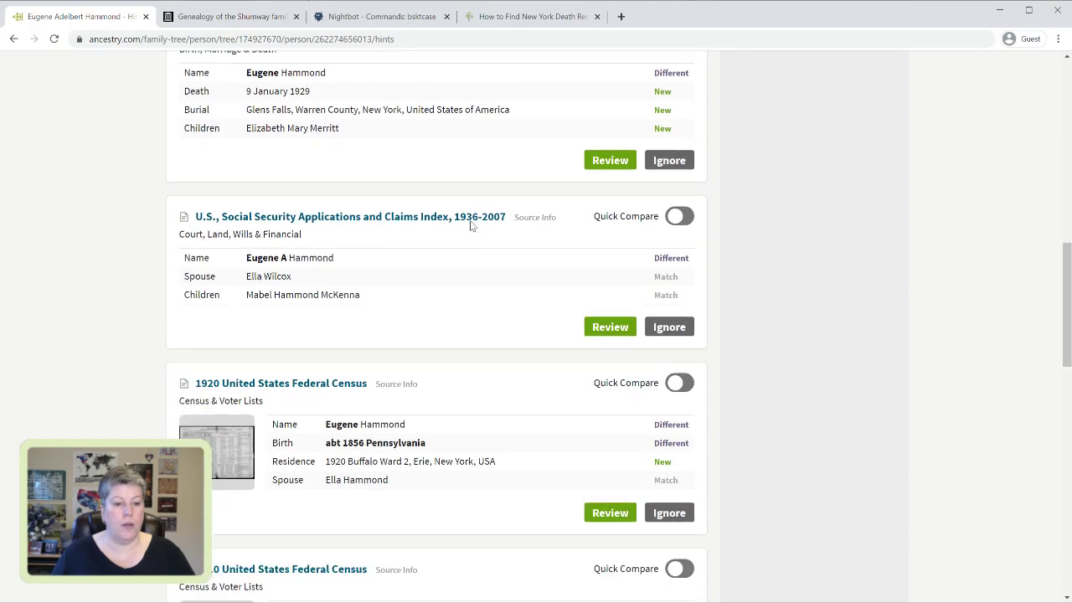
scroll(470, 225, down, 1)
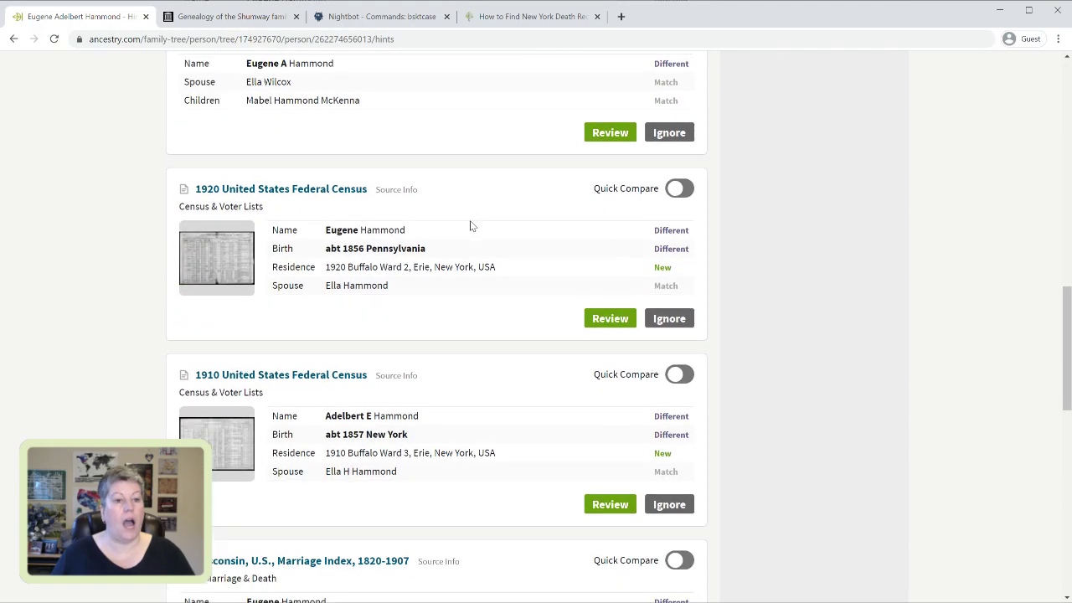
scroll(469, 283, down, 1)
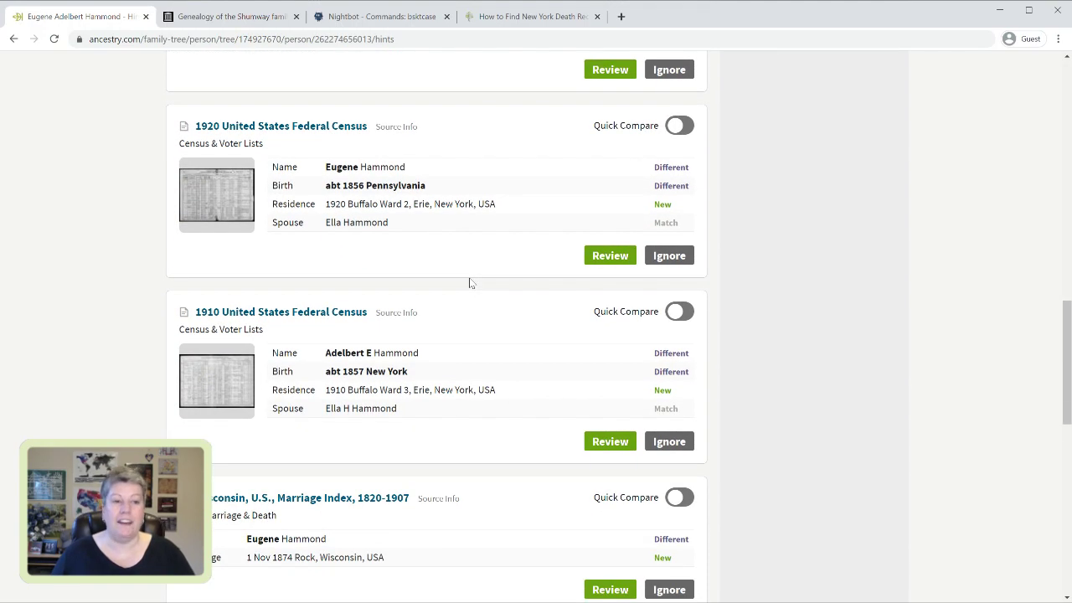
scroll(469, 282, down, 3)
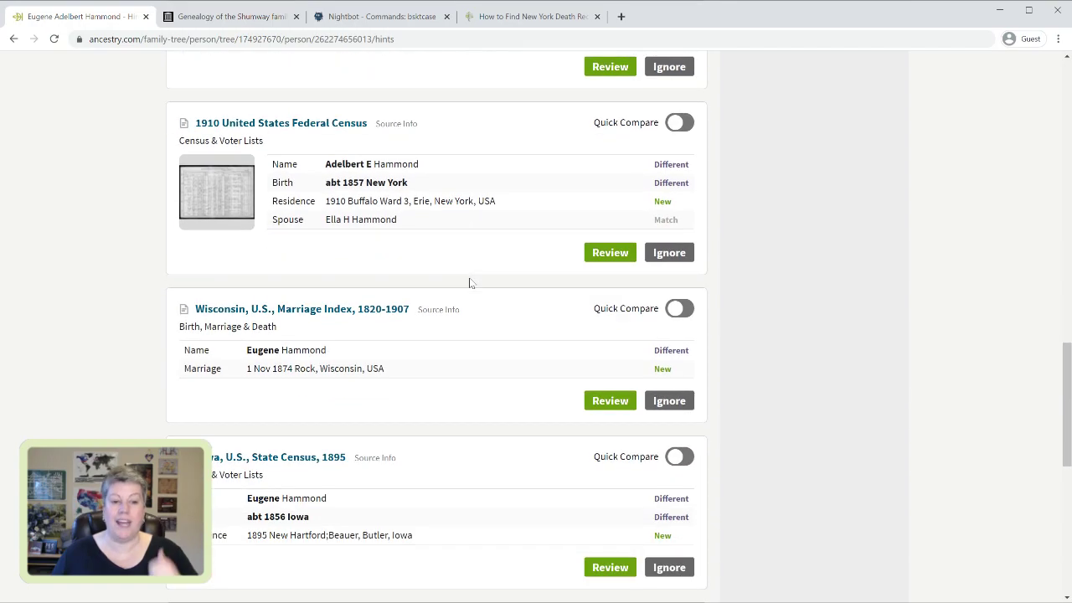
scroll(470, 283, up, 4)
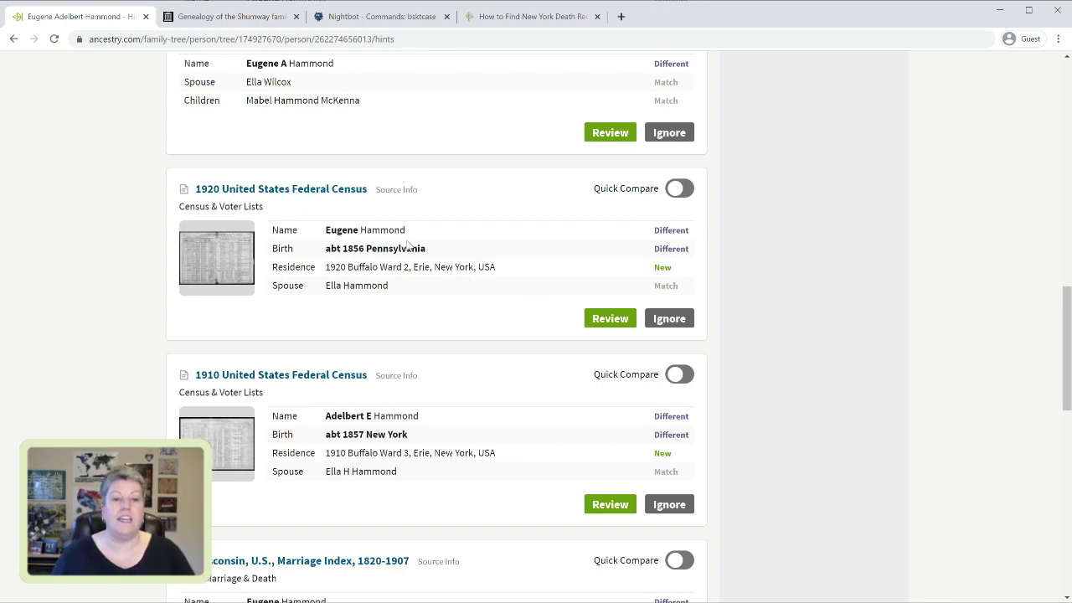
Open the father's 1920 United States Federal Census hint for review and examine the birth, residence, parents' birthplace and household details
click(614, 322)
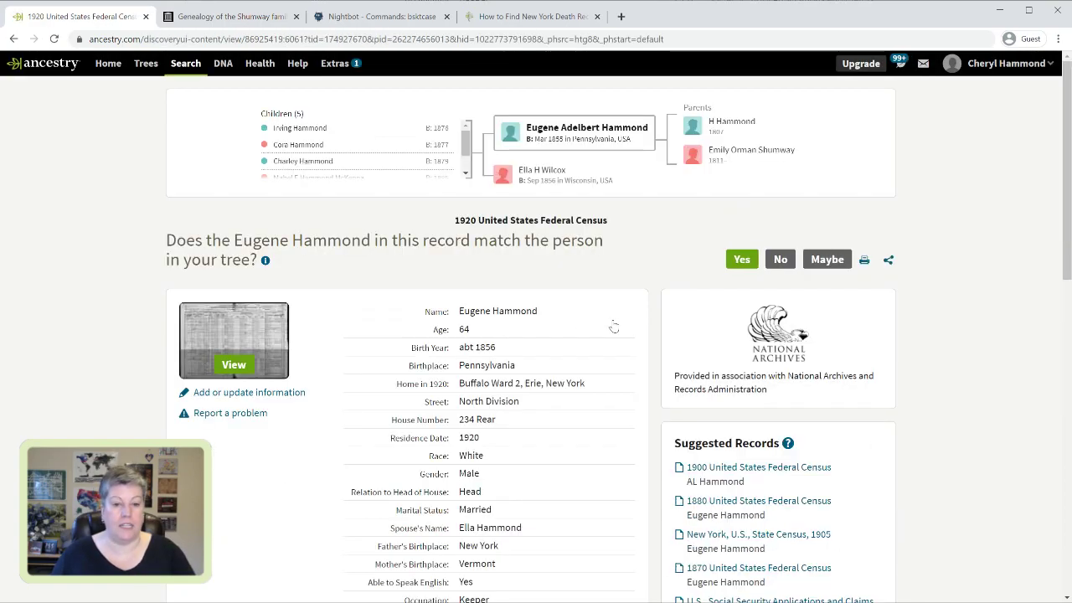
scroll(614, 327, down, 2)
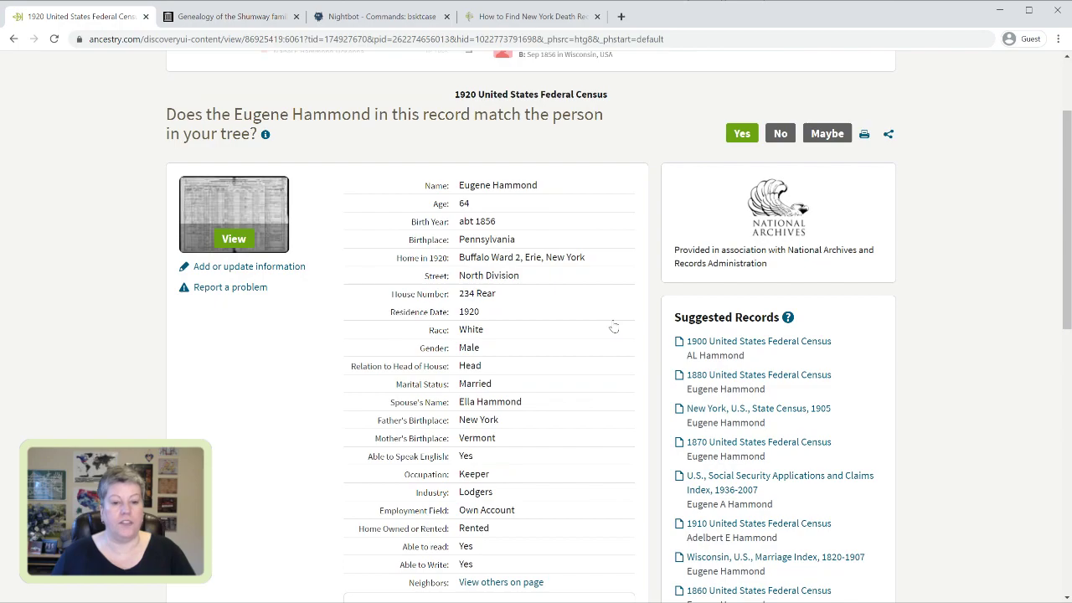
scroll(614, 327, down, 2)
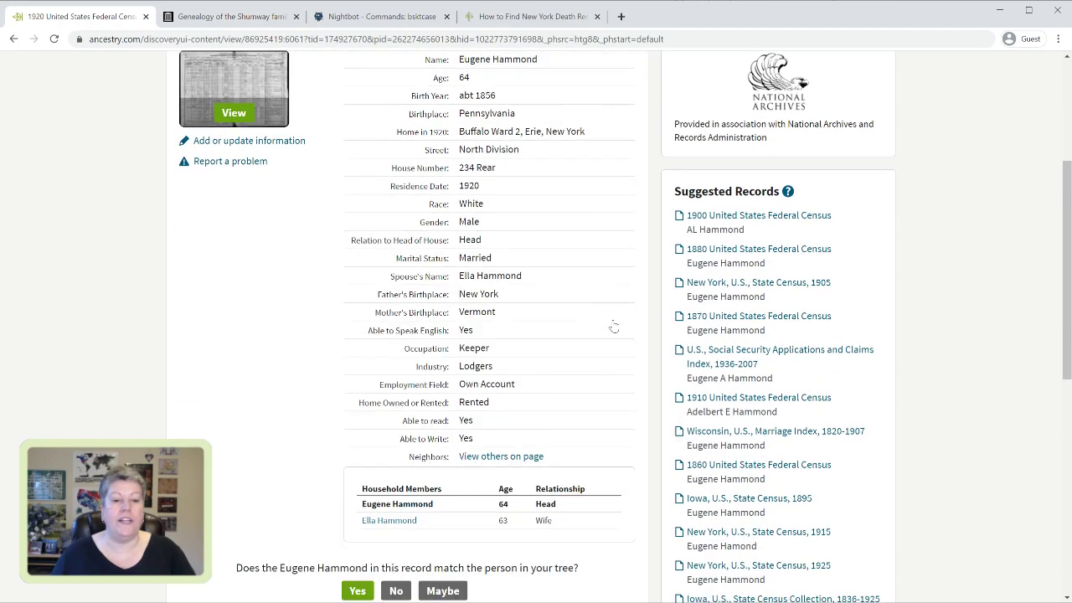
scroll(614, 326, up, 1)
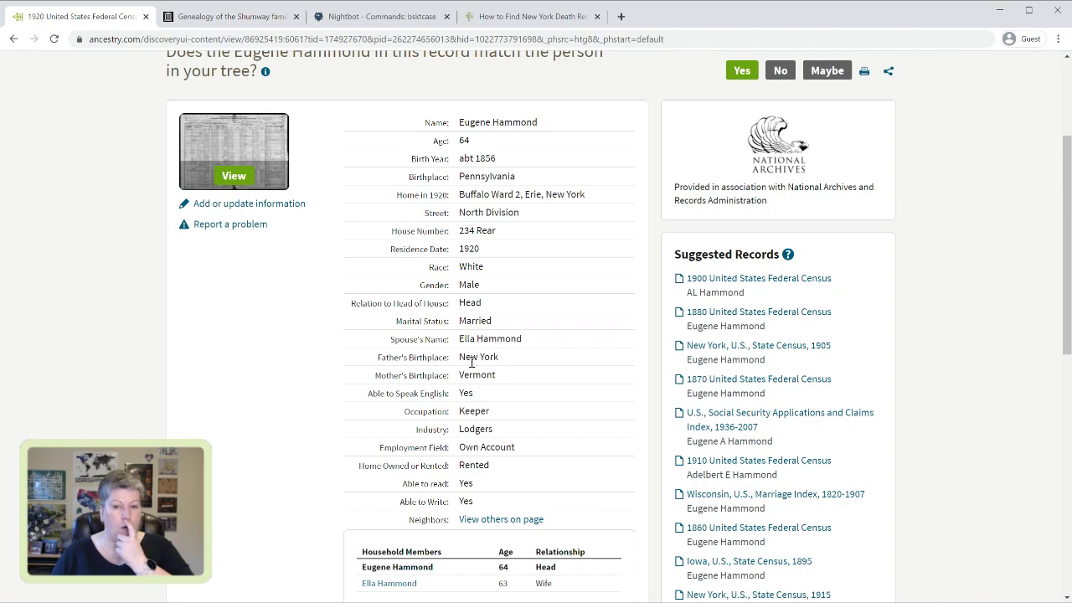
scroll(471, 362, up, 2)
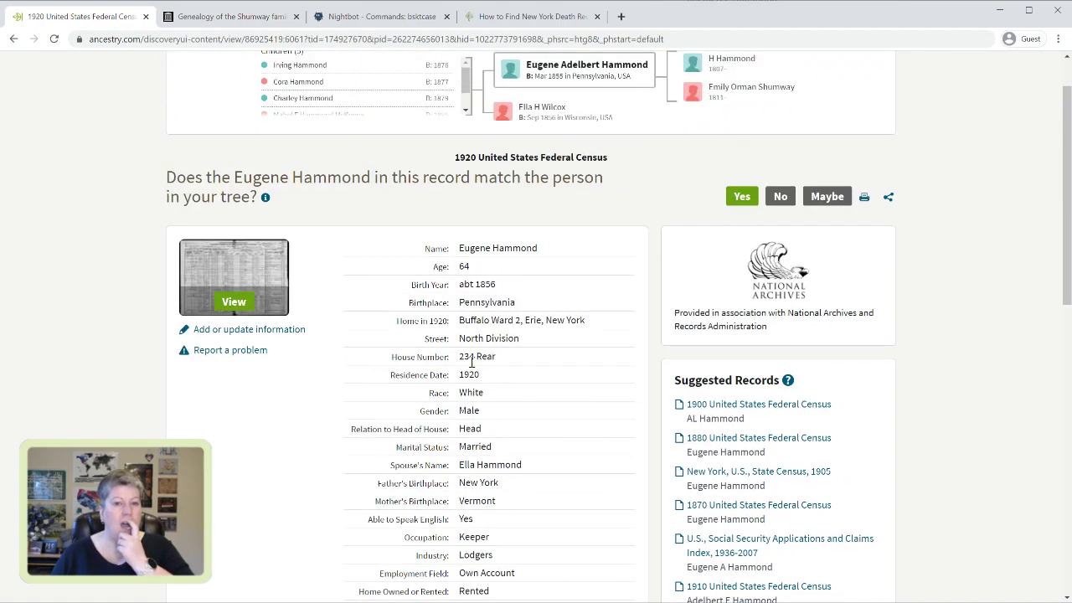
scroll(472, 362, down, 1)
scroll(472, 362, down, 1)
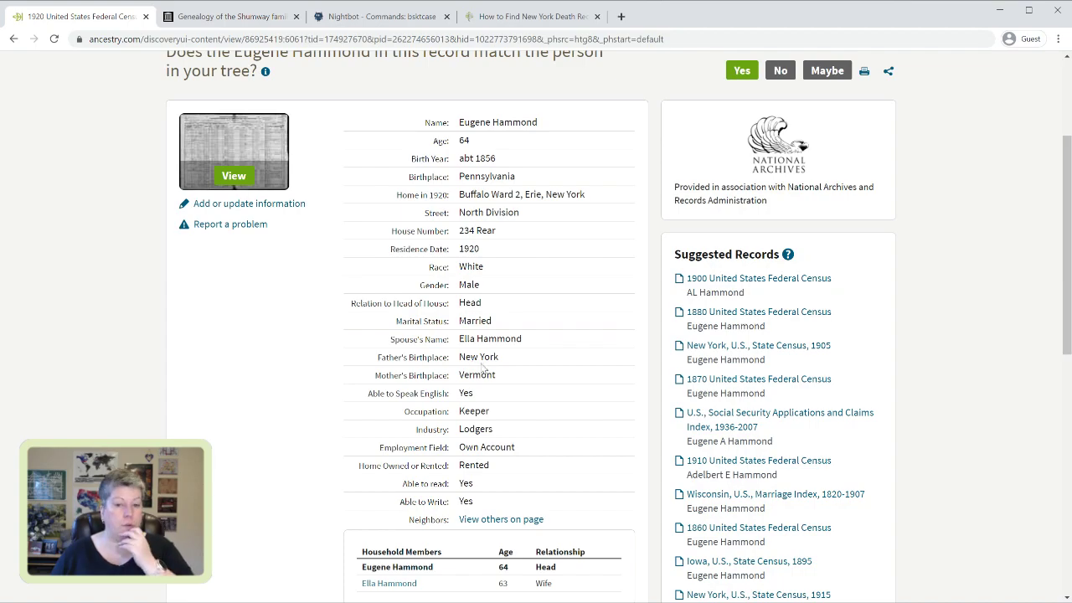
scroll(482, 368, up, 2)
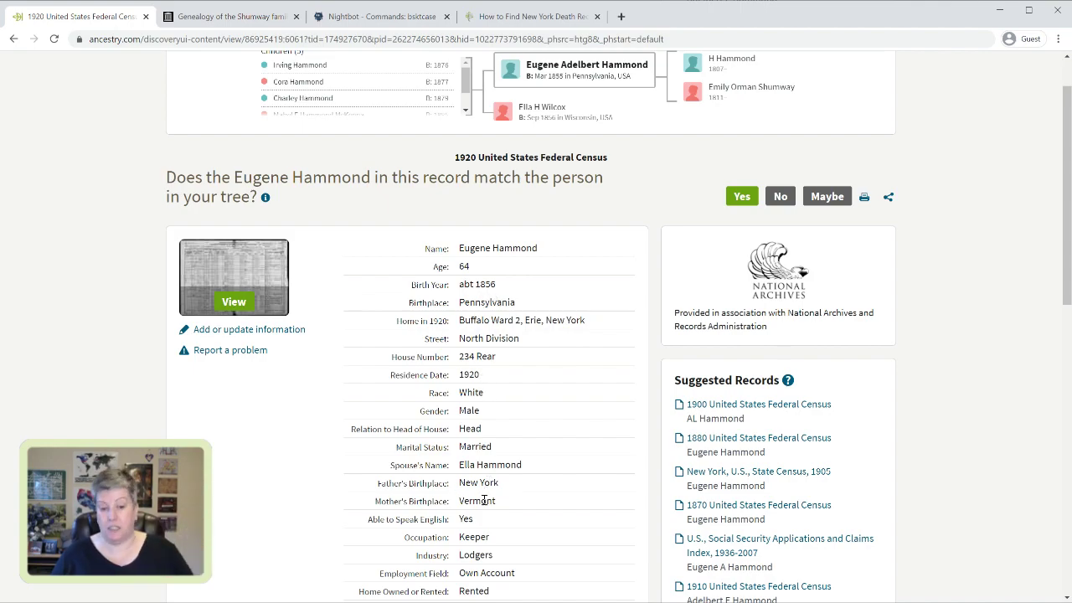
scroll(484, 500, down, 3)
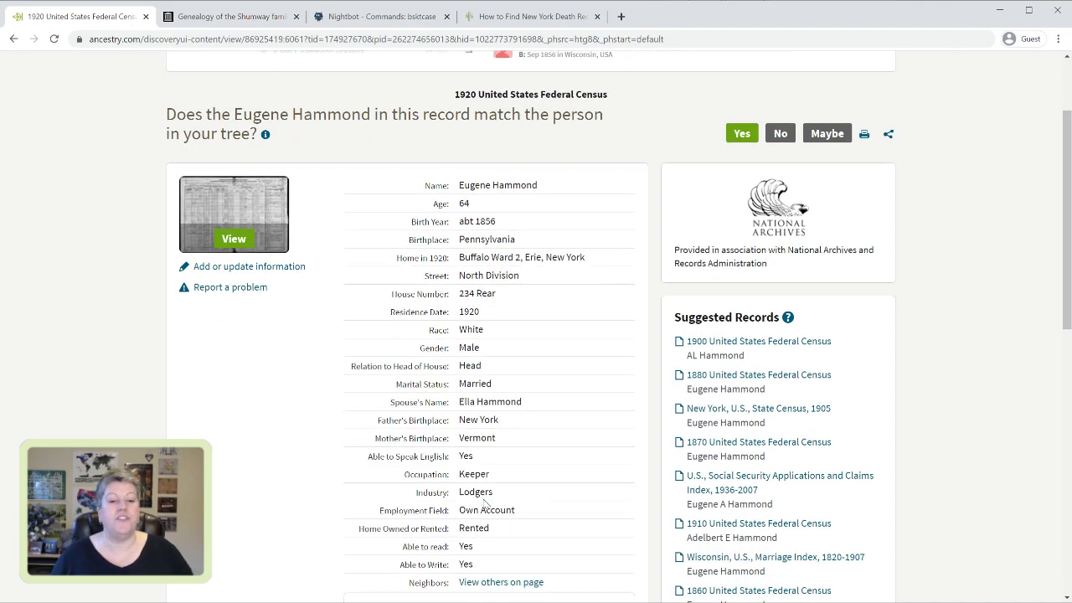
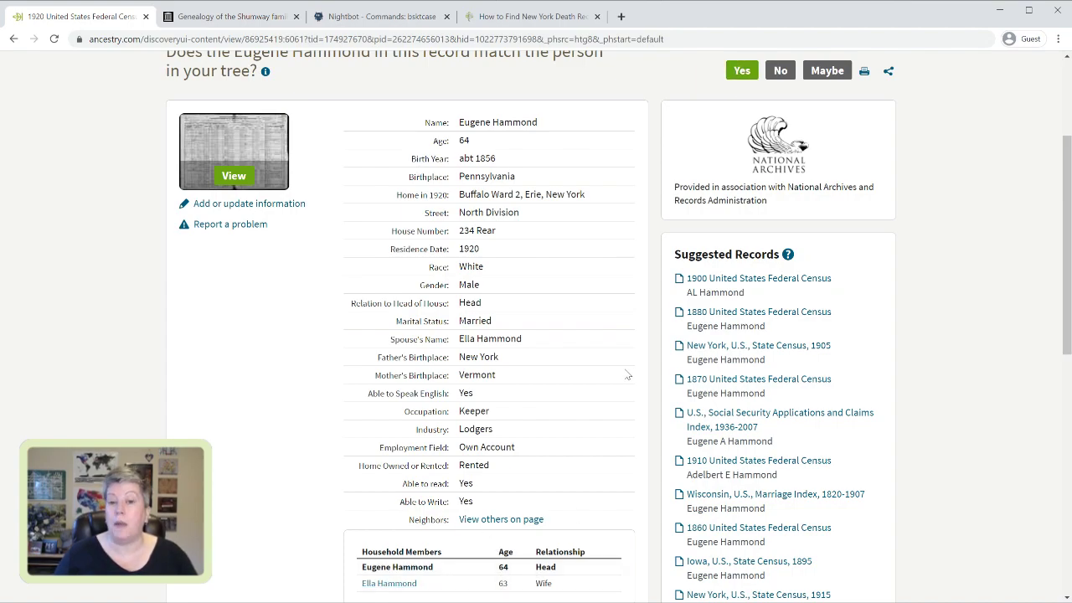
Accept the 1920 census record as the father's match and set his new residence place to "Buffalo, Erie, New York, USA"
click(740, 72)
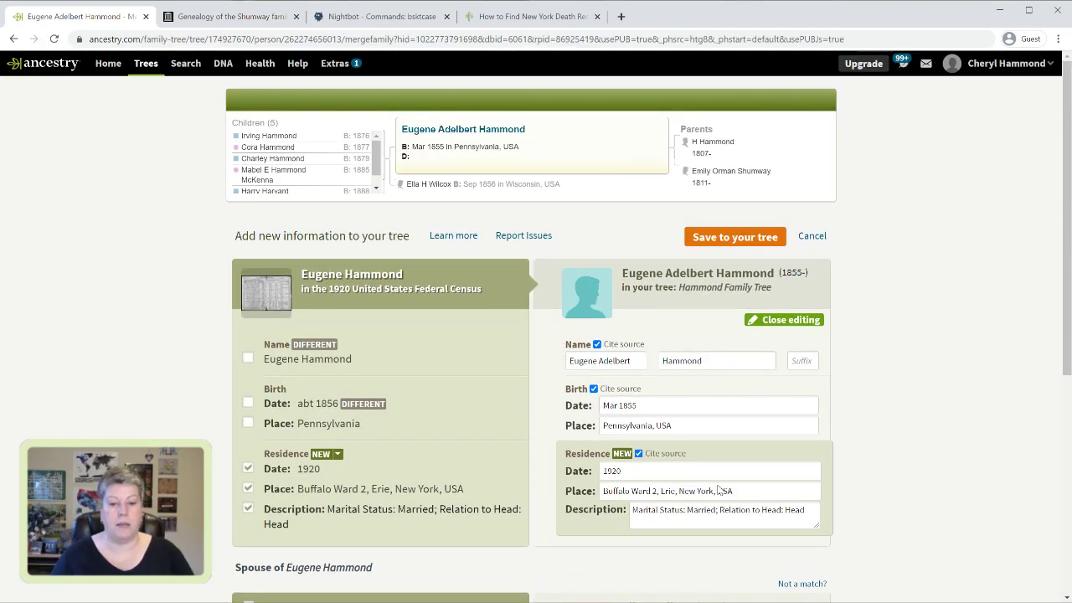
scroll(813, 399, down, 1)
scroll(813, 399, down, 2)
click(650, 300)
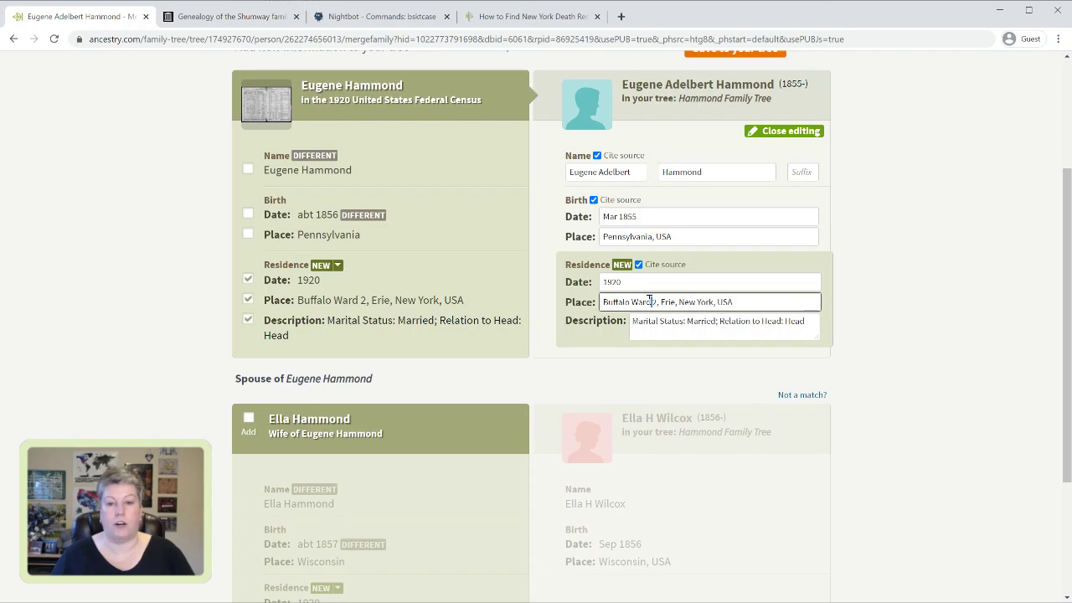
key(BackSpace)
key(BackSpace)
key(BackSpace)
key(BackSpace)
key(BackSpace)
key(BackSpace)
key(BackSpace)
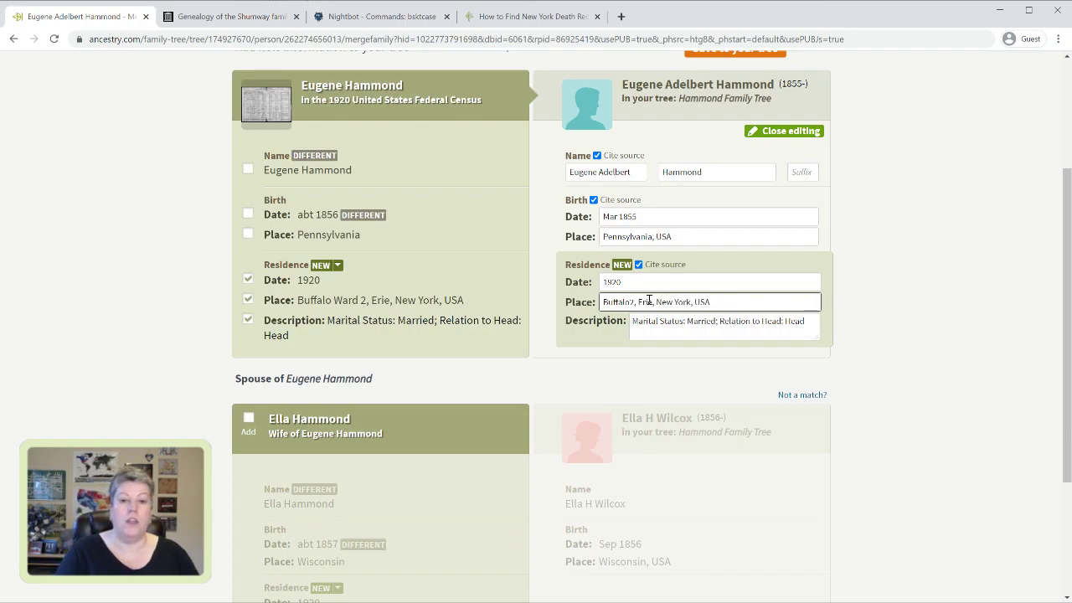
click(653, 325)
Include the wife's 1920 census details with her residence place set to "Buffalo, Erie, New York, USA", and save the record to the tree
scroll(909, 382, down, 3)
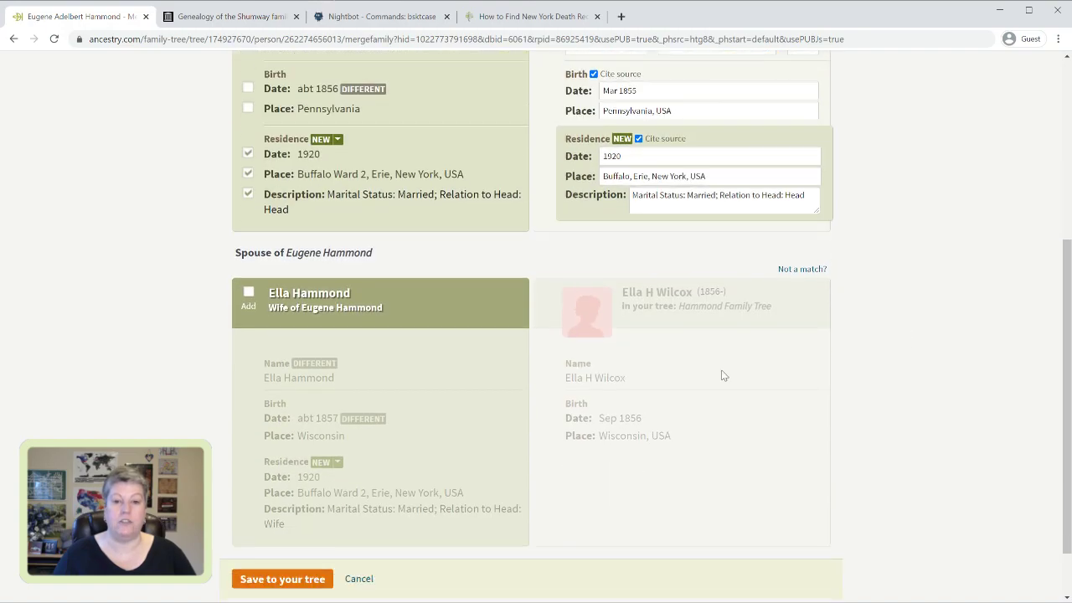
click(250, 295)
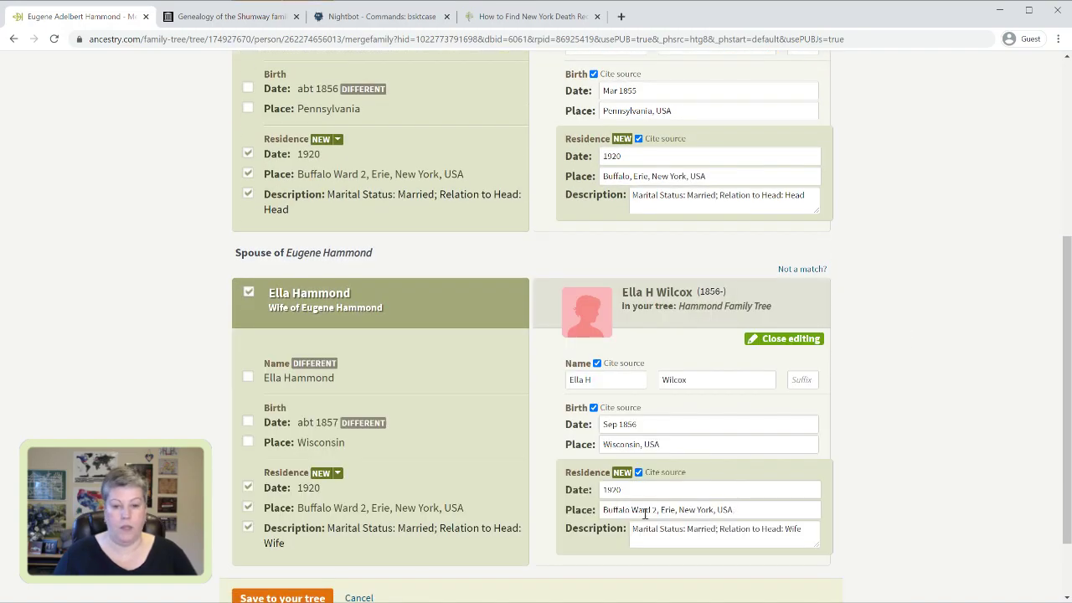
double_click(641, 511)
key(Delete)
key(Delete)
key(Delete)
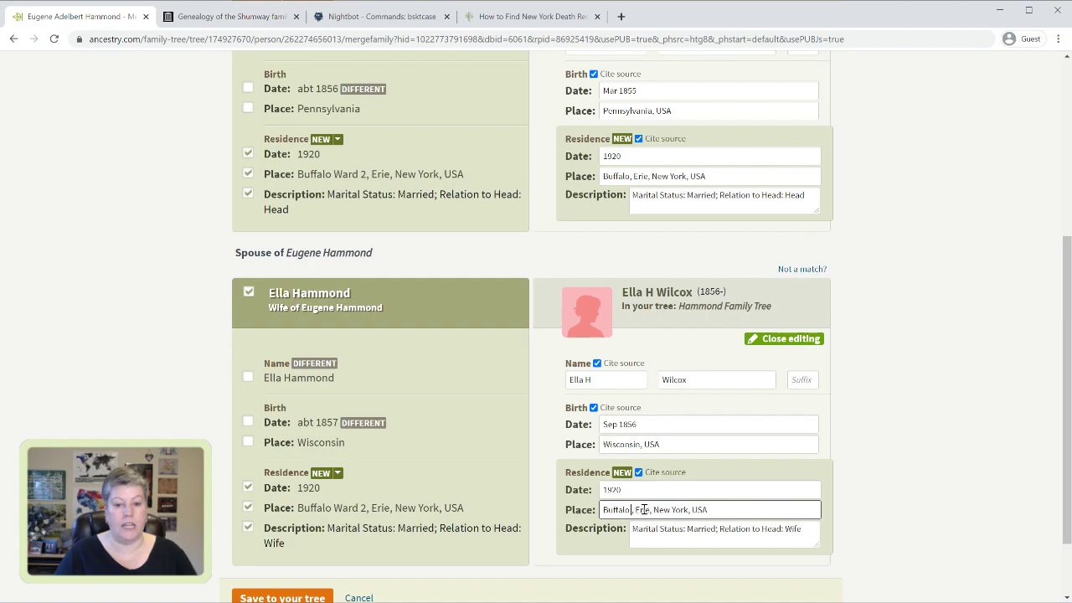
click(624, 535)
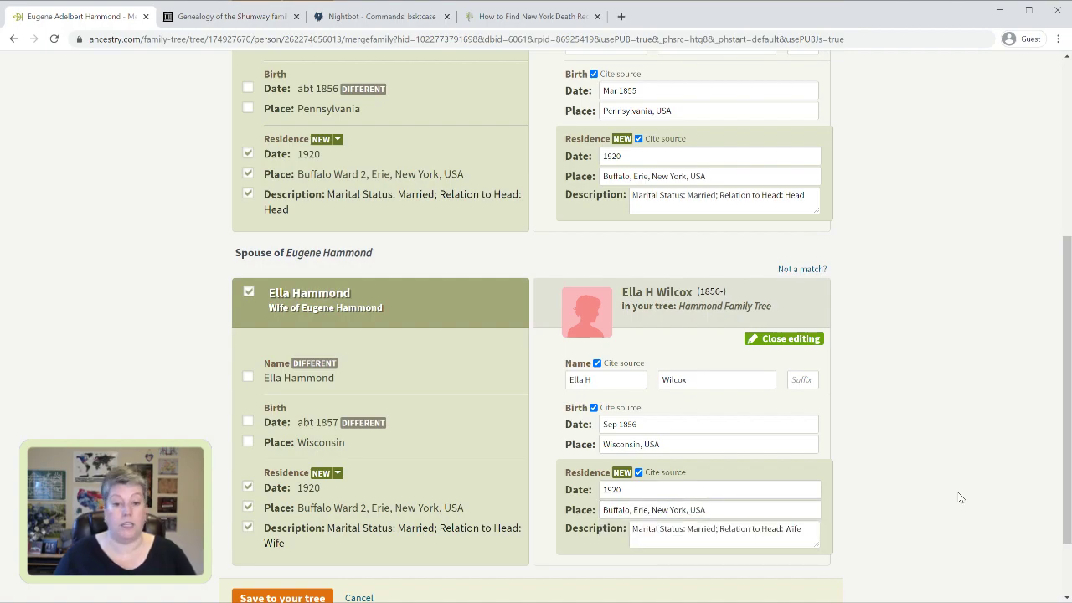
scroll(957, 500, down, 2)
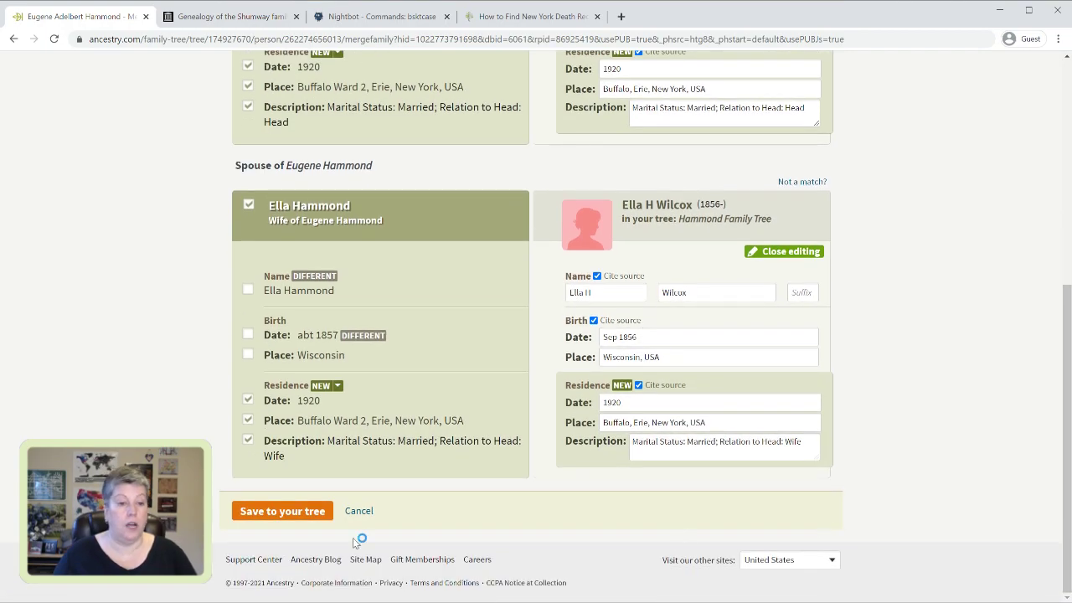
click(277, 512)
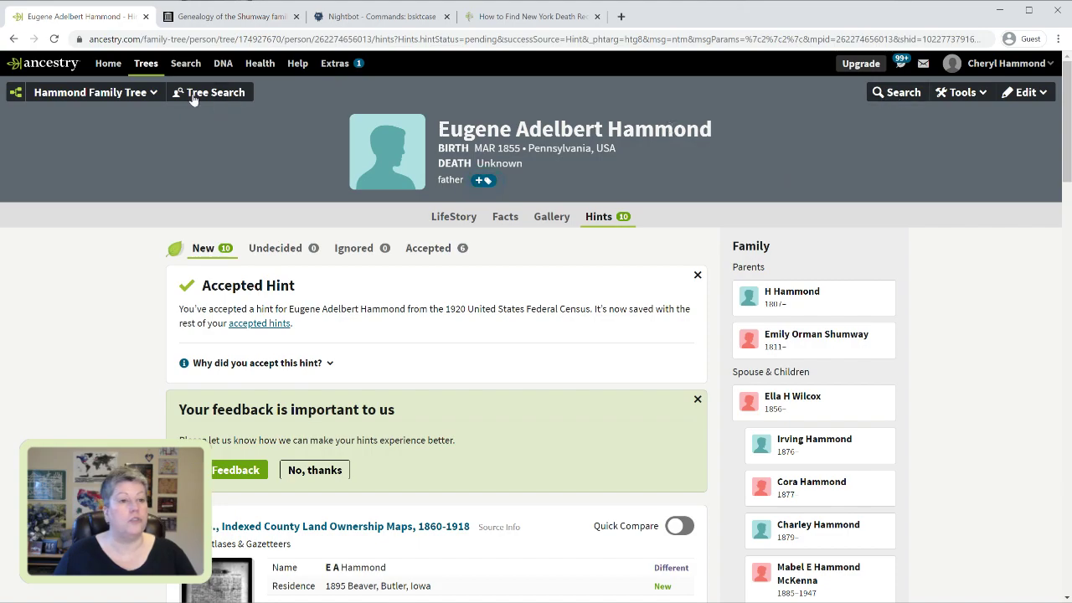
Open the U.S. Federal Census Collection within the Census and Voter Lists search and review its included data collections
mouse_move(193, 69)
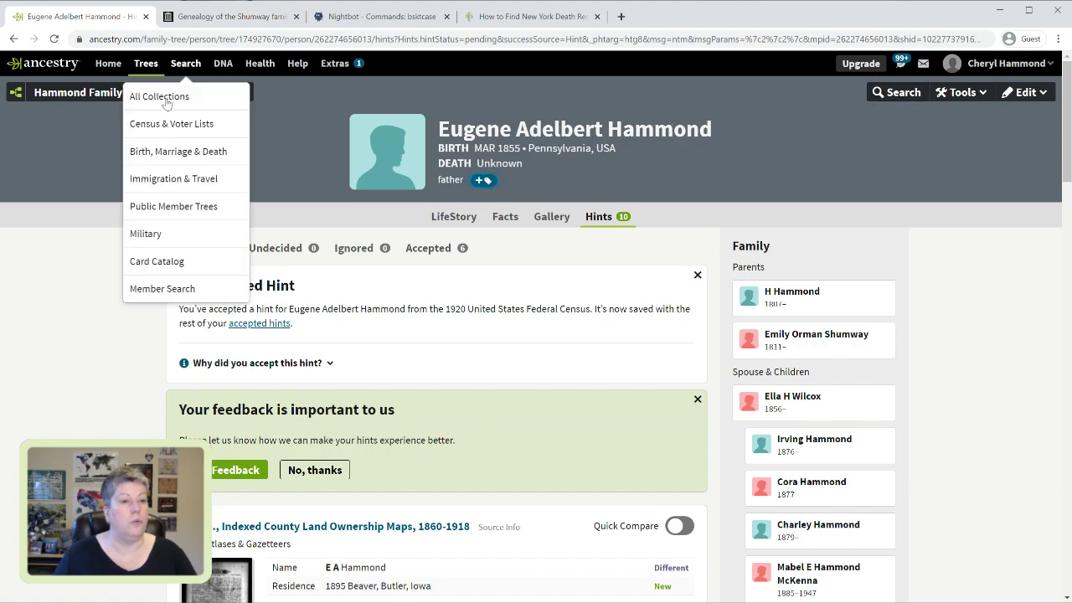
click(161, 127)
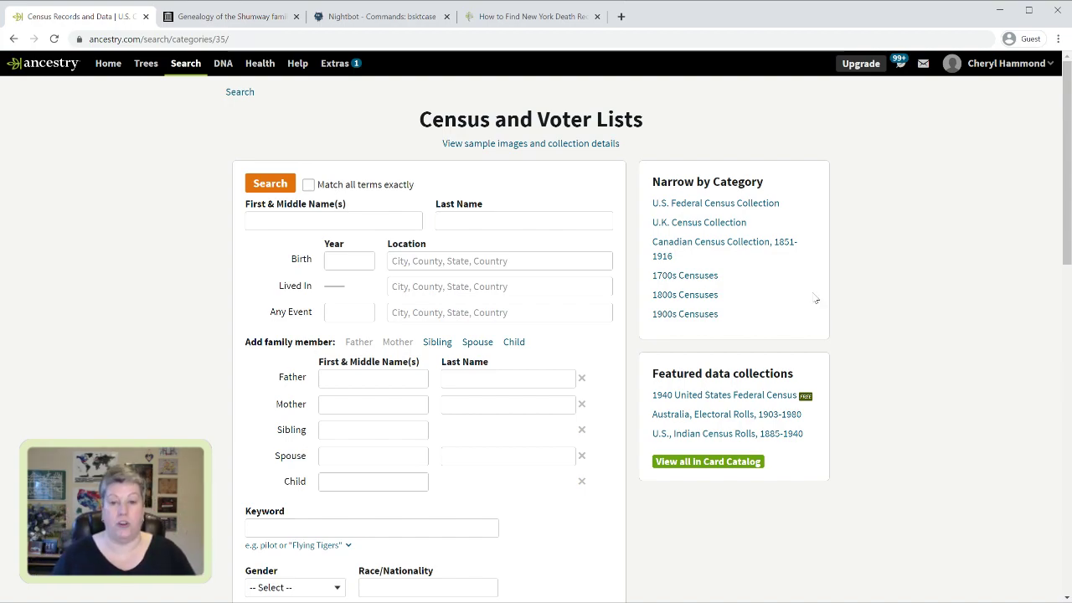
click(183, 71)
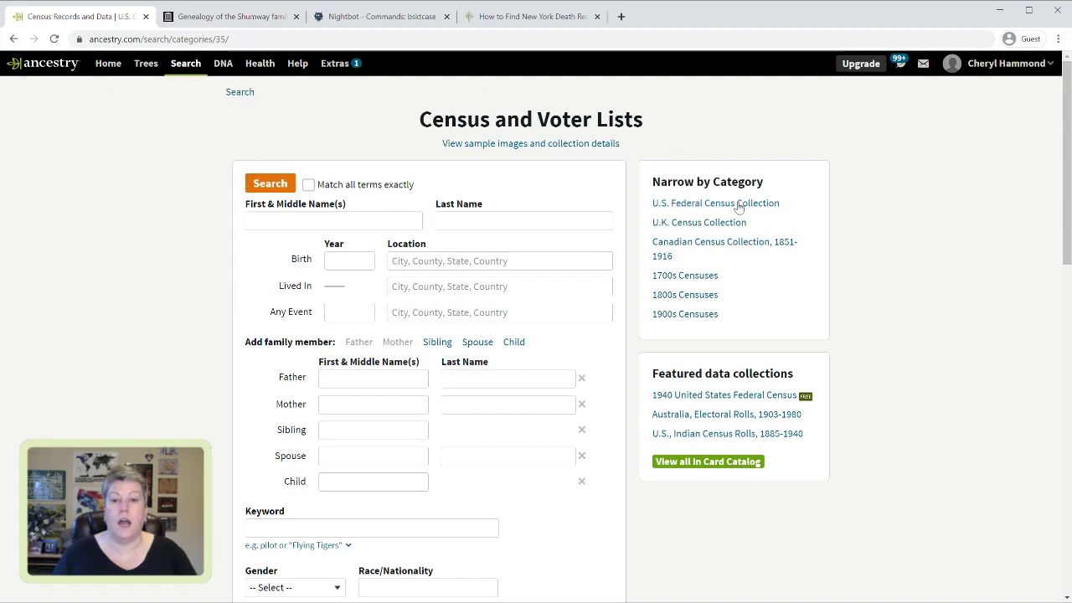
click(704, 206)
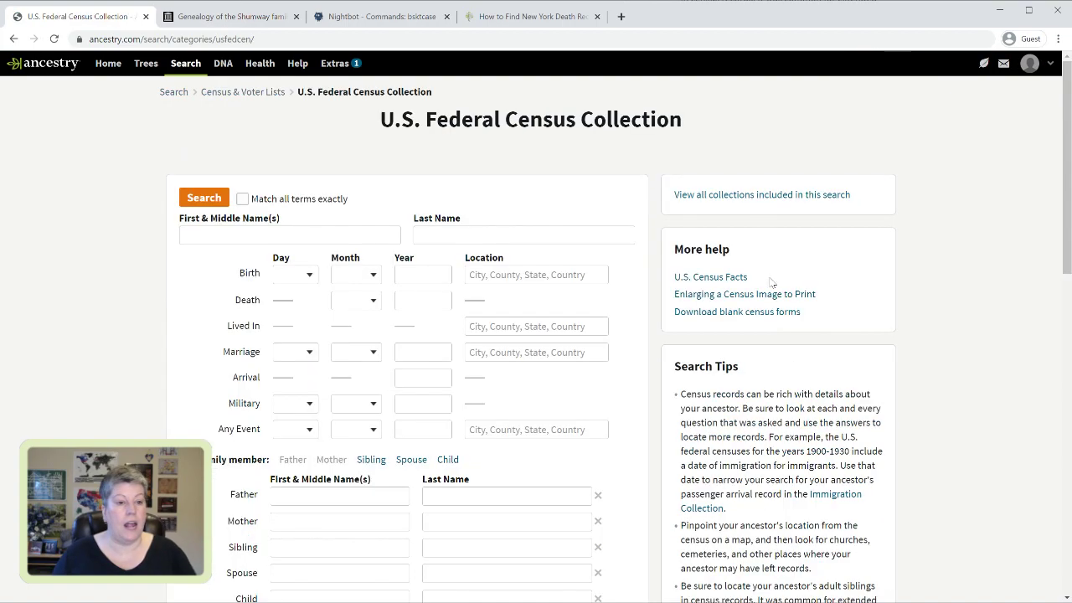
scroll(134, 243, down, 10)
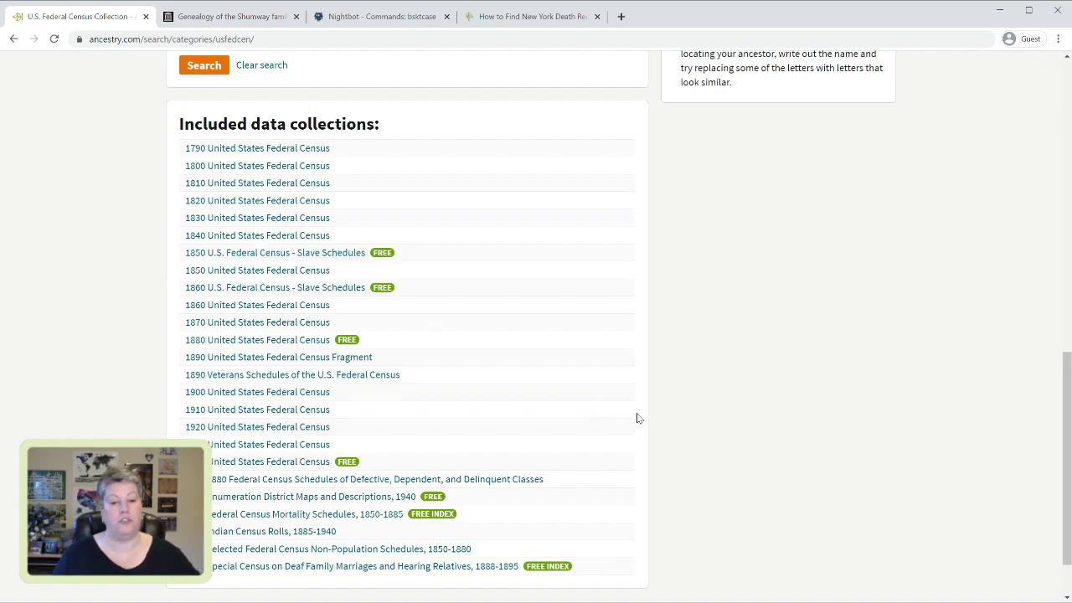
scroll(637, 418, down, 1)
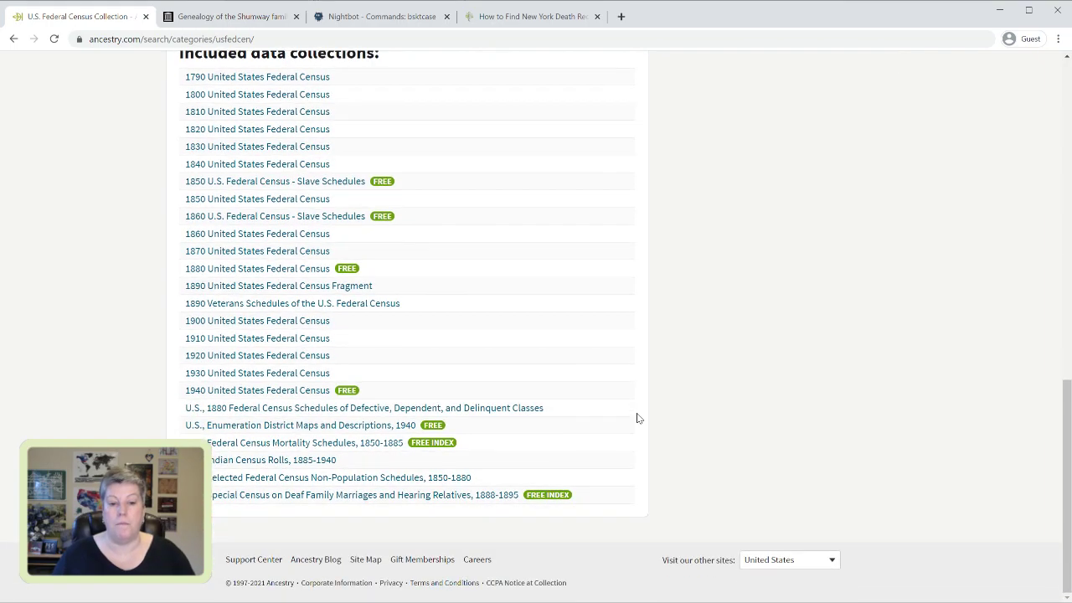
scroll(636, 418, up, 6)
scroll(636, 418, up, 4)
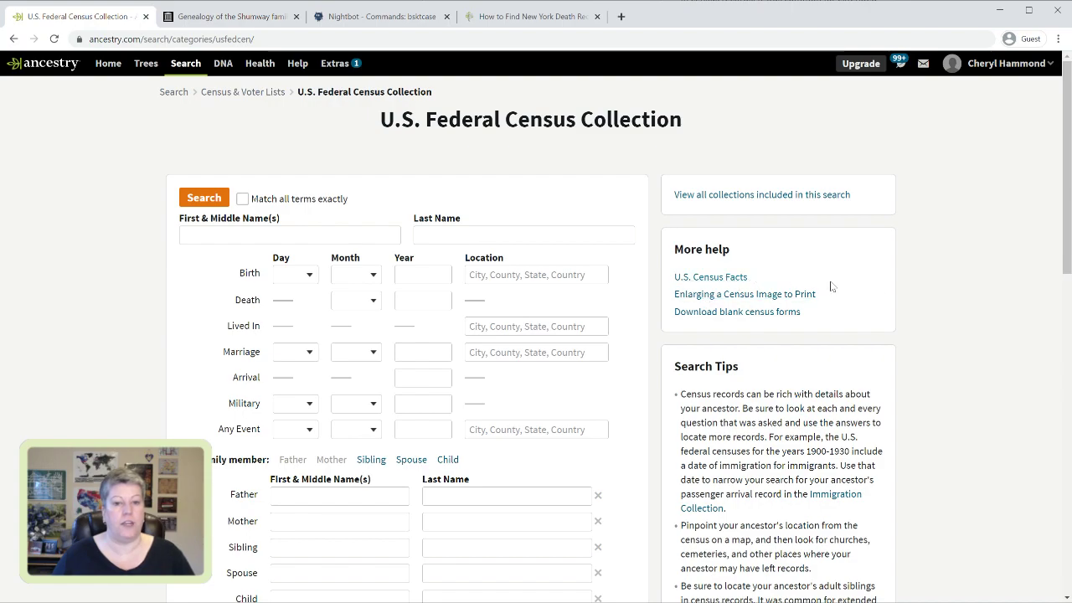
scroll(958, 341, down, 6)
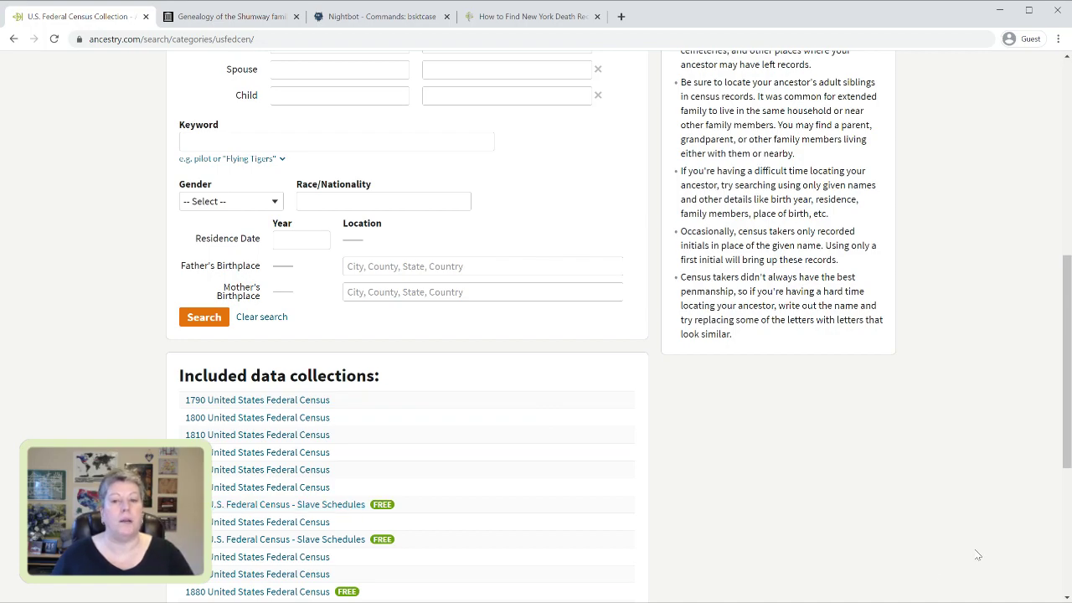
scroll(977, 555, up, 5)
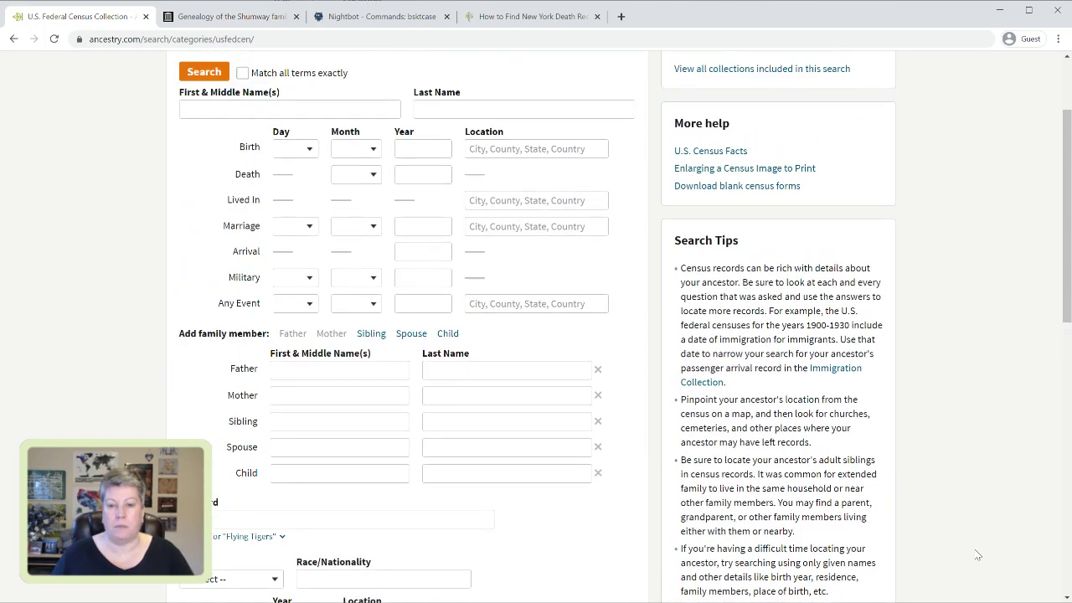
scroll(978, 555, up, 2)
scroll(978, 555, down, 2)
scroll(978, 556, up, 1)
scroll(977, 555, up, 1)
scroll(978, 555, down, 1)
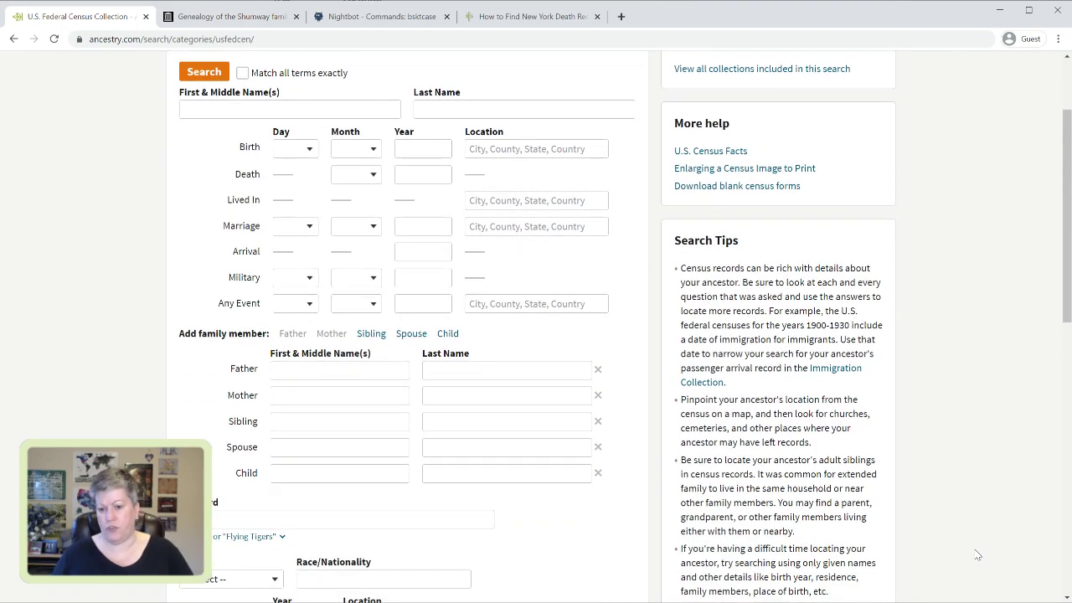
scroll(801, 293, up, 1)
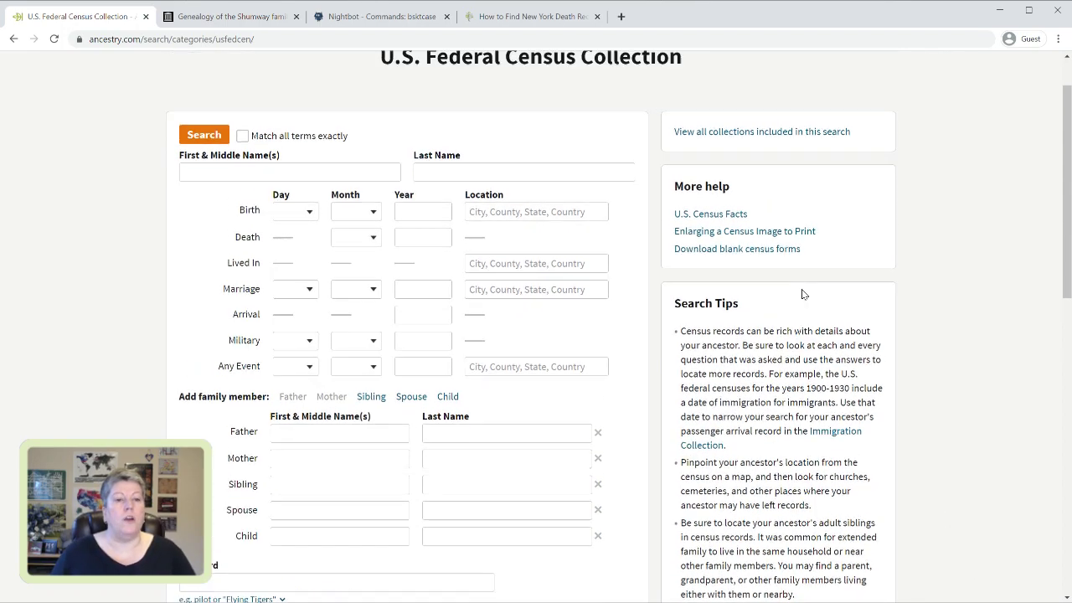
Fill the U.S. Federal Census Collection search with the father's details from the Hammond Family Tree and run the search
scroll(802, 293, up, 1)
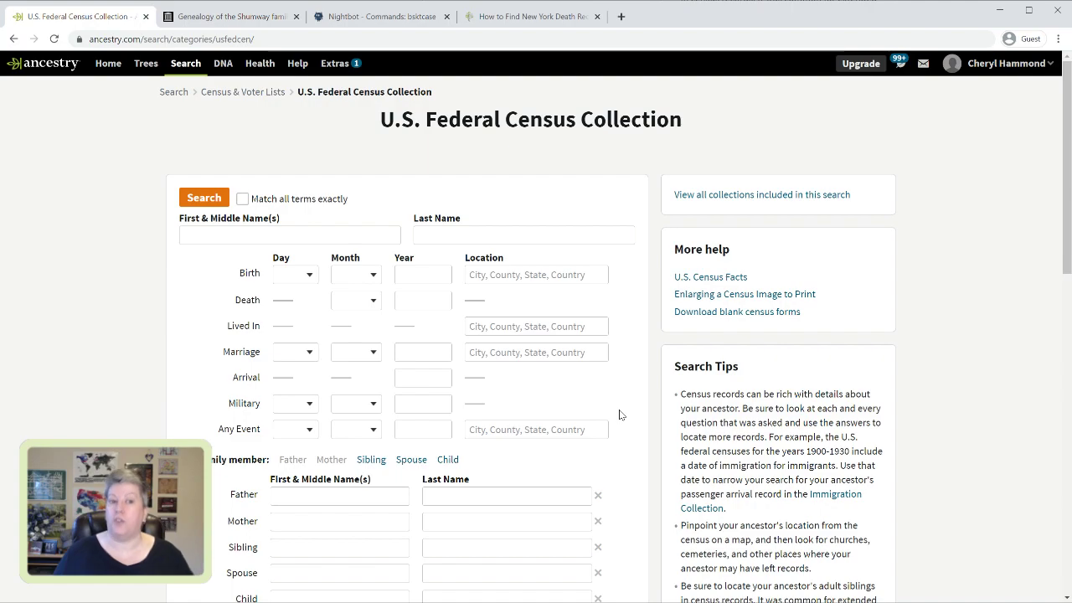
click(344, 238)
text(gene)
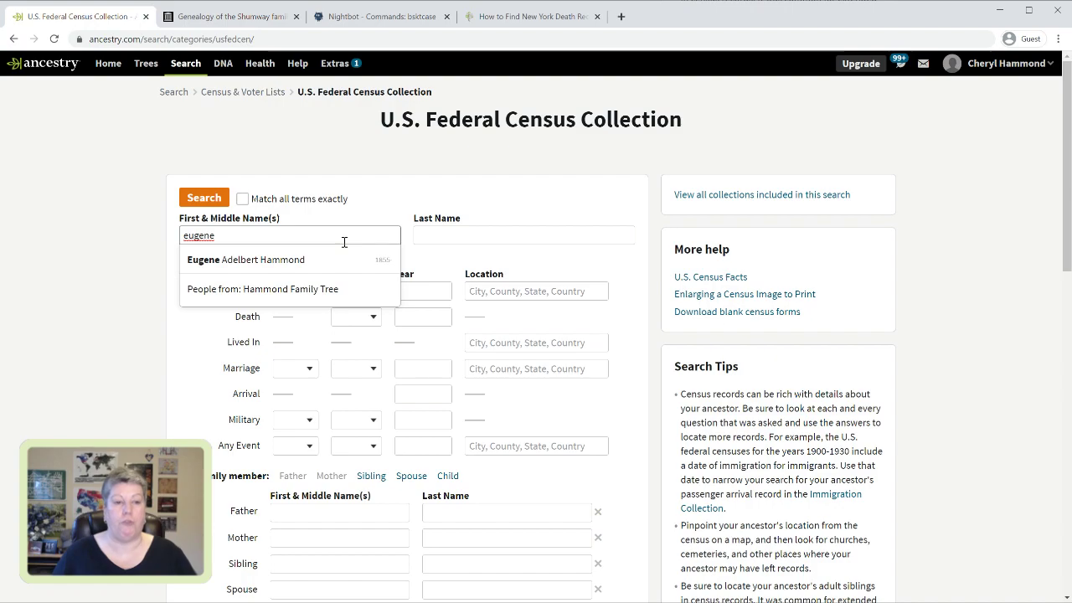
click(221, 266)
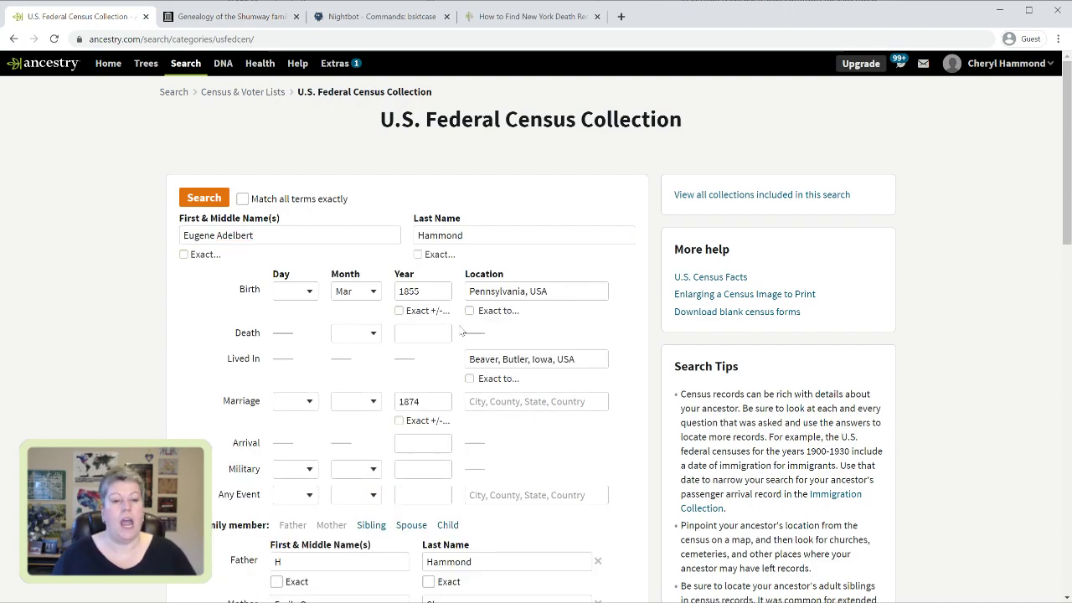
scroll(517, 436, down, 2)
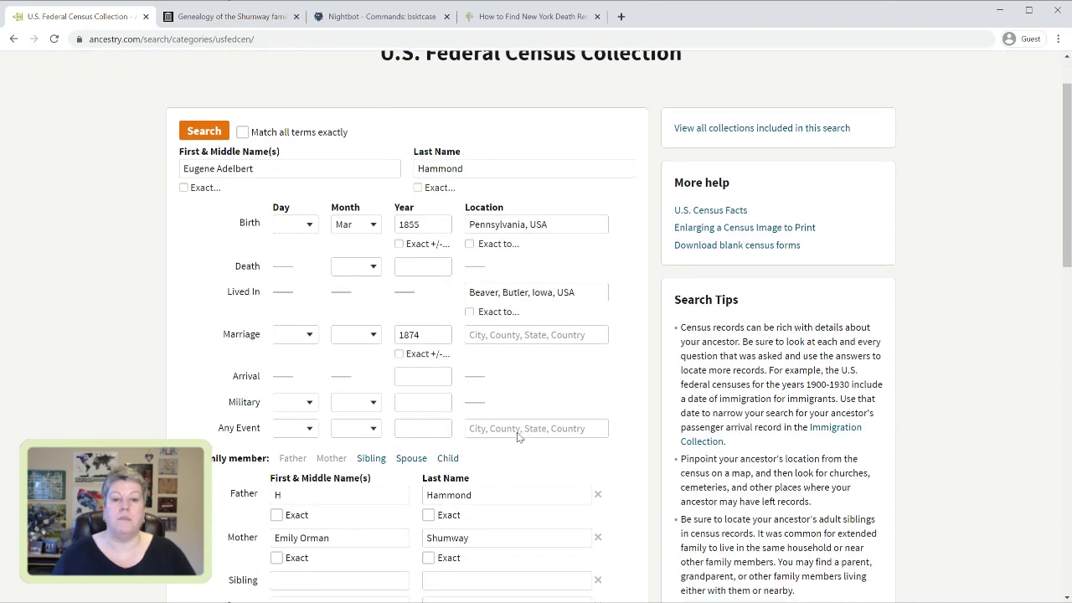
scroll(518, 433, down, 3)
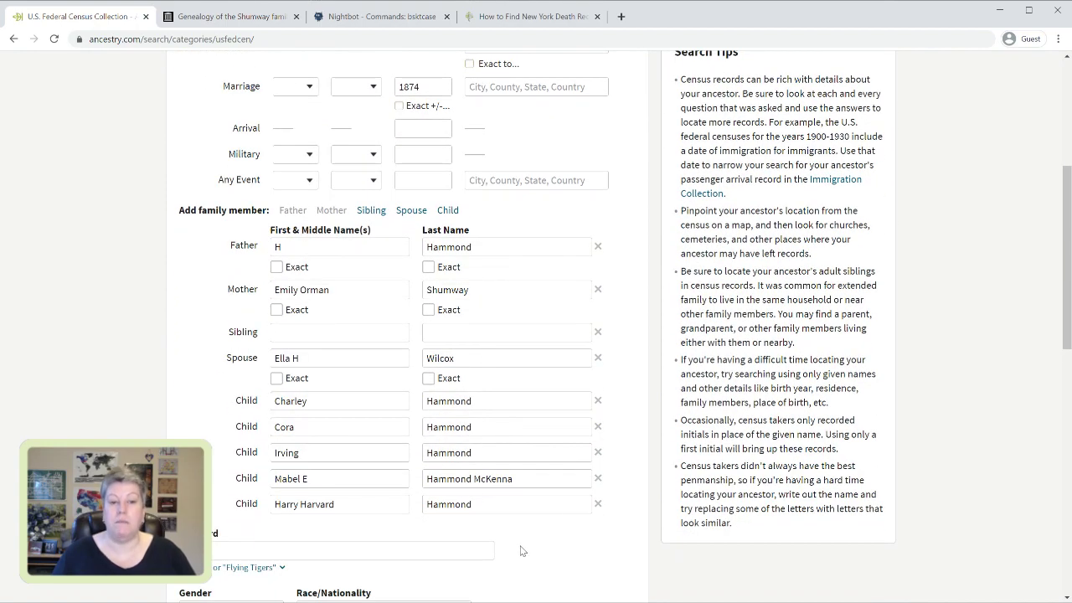
scroll(554, 510, down, 1)
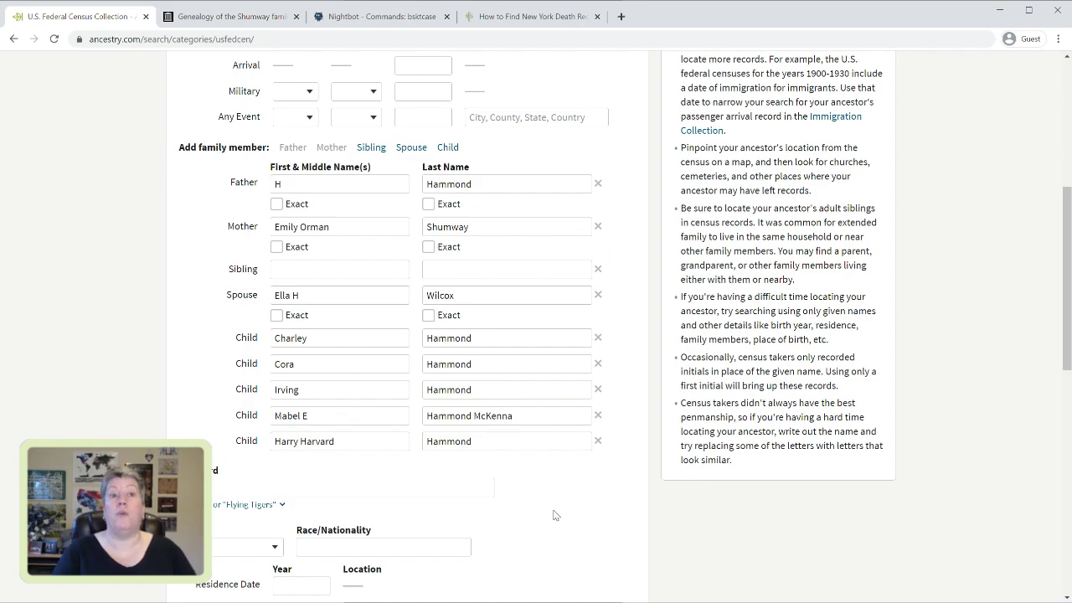
scroll(553, 516, down, 5)
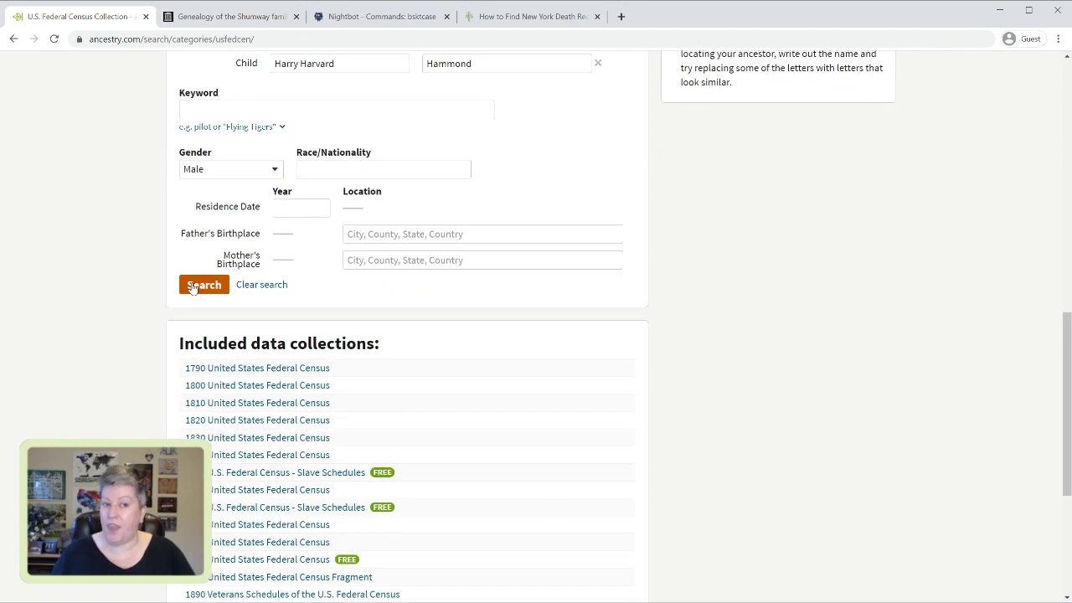
click(191, 287)
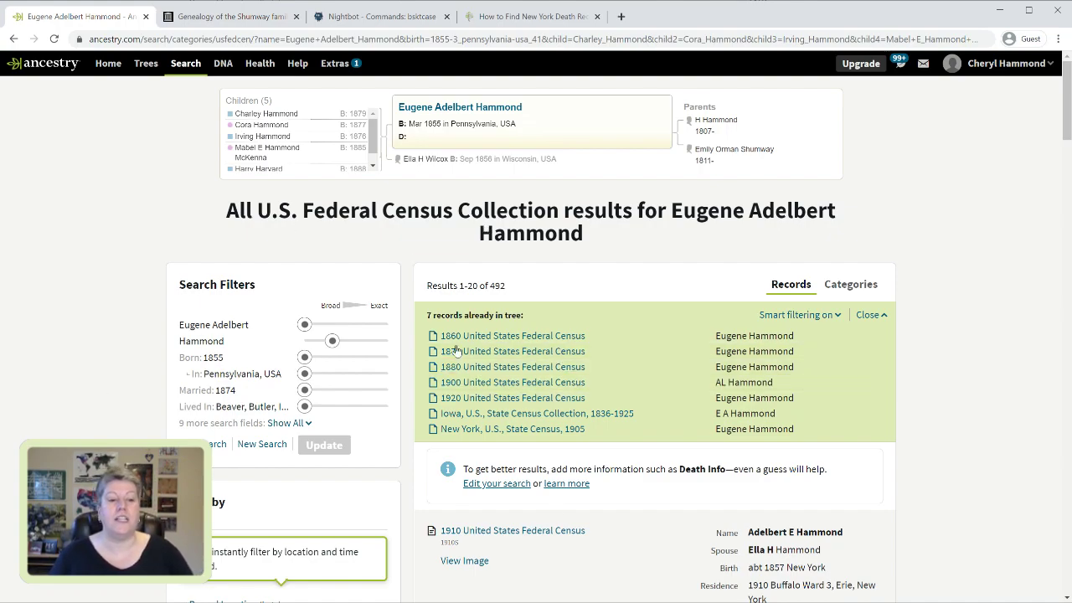
Review the census search results and open the father's matching 1910 United States Federal Census record
scroll(550, 334, down, 1)
scroll(551, 333, down, 2)
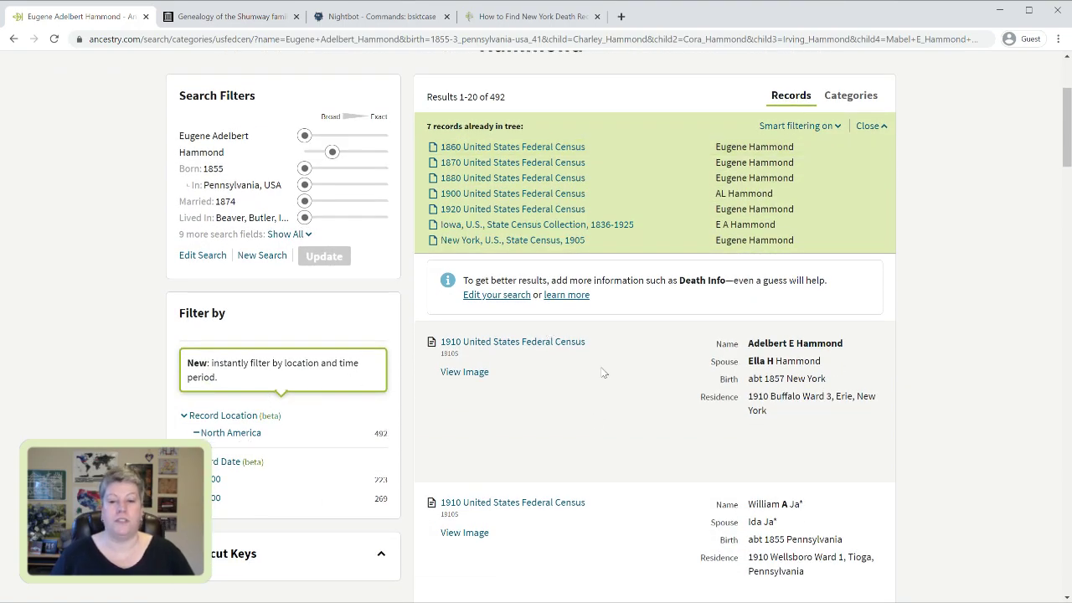
scroll(601, 375, up, 3)
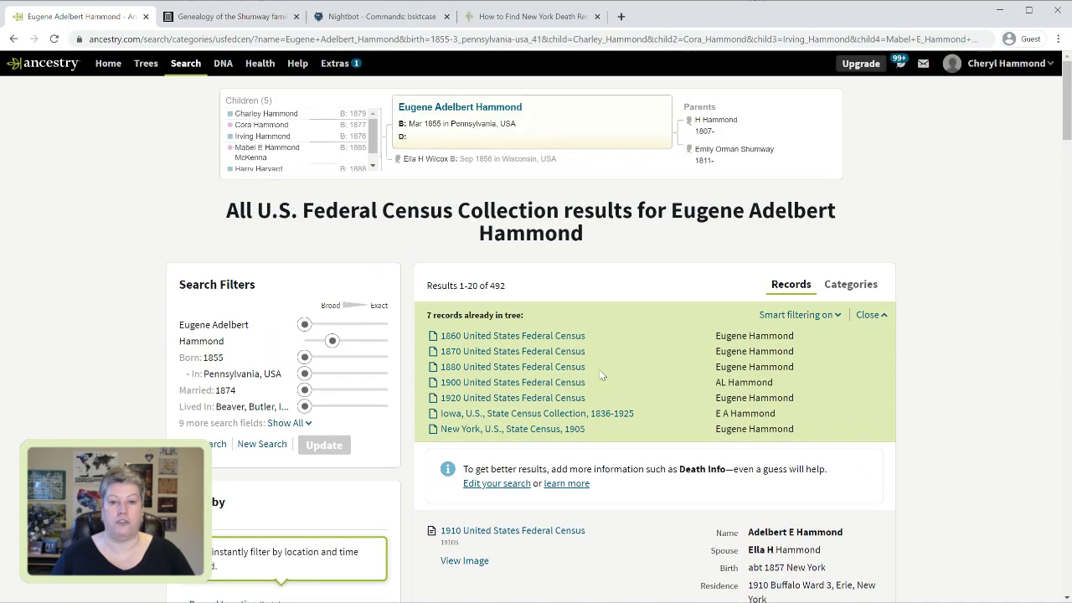
scroll(615, 234, down, 2)
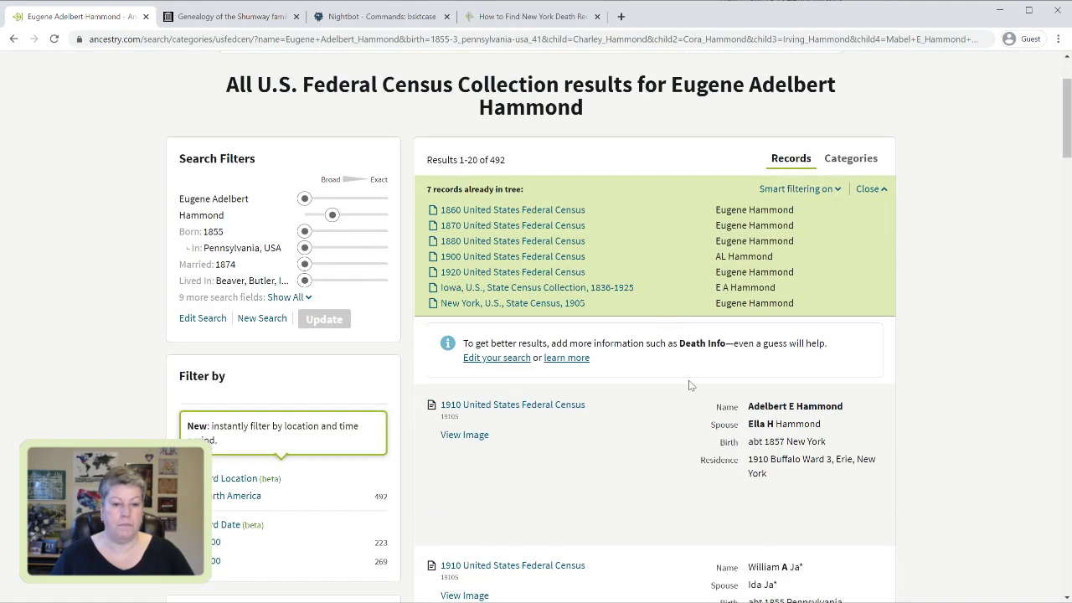
click(539, 407)
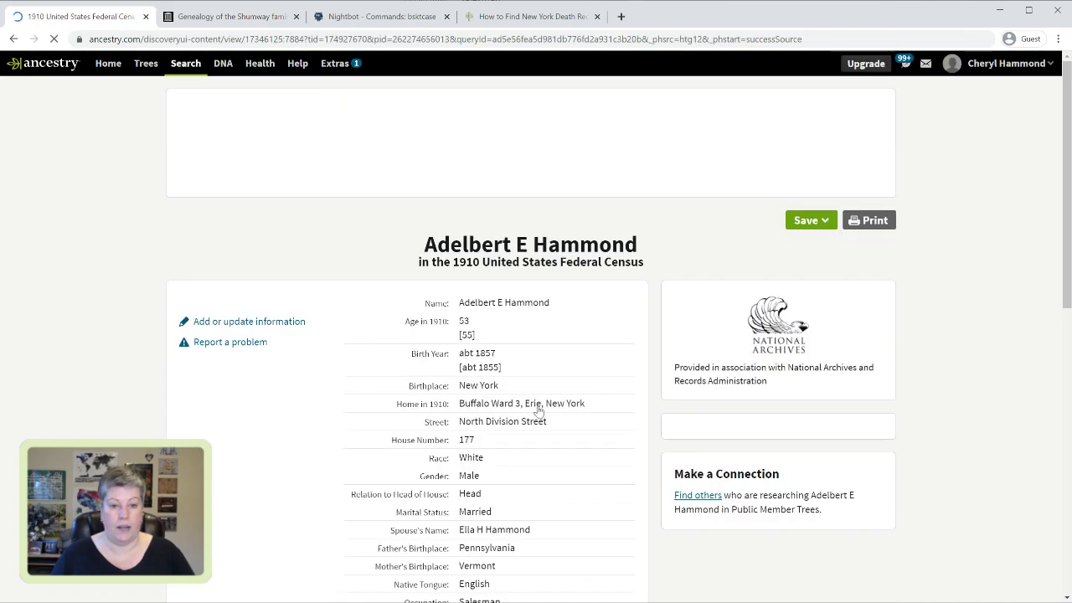
scroll(634, 351, down, 2)
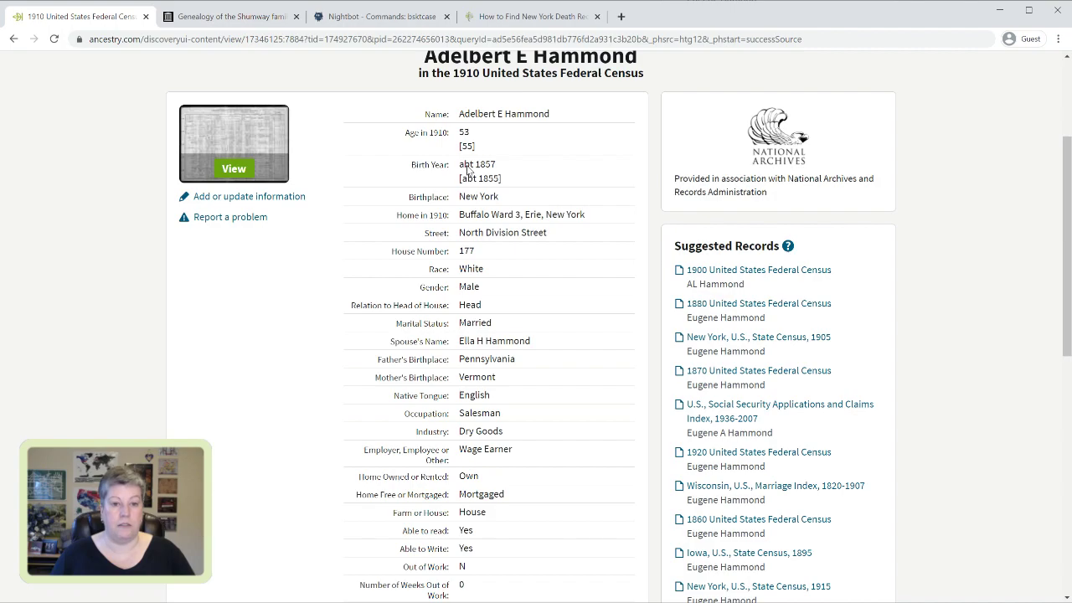
View the original 1910 census image with its index to compare the father's age and household entries, and return to the record
click(234, 168)
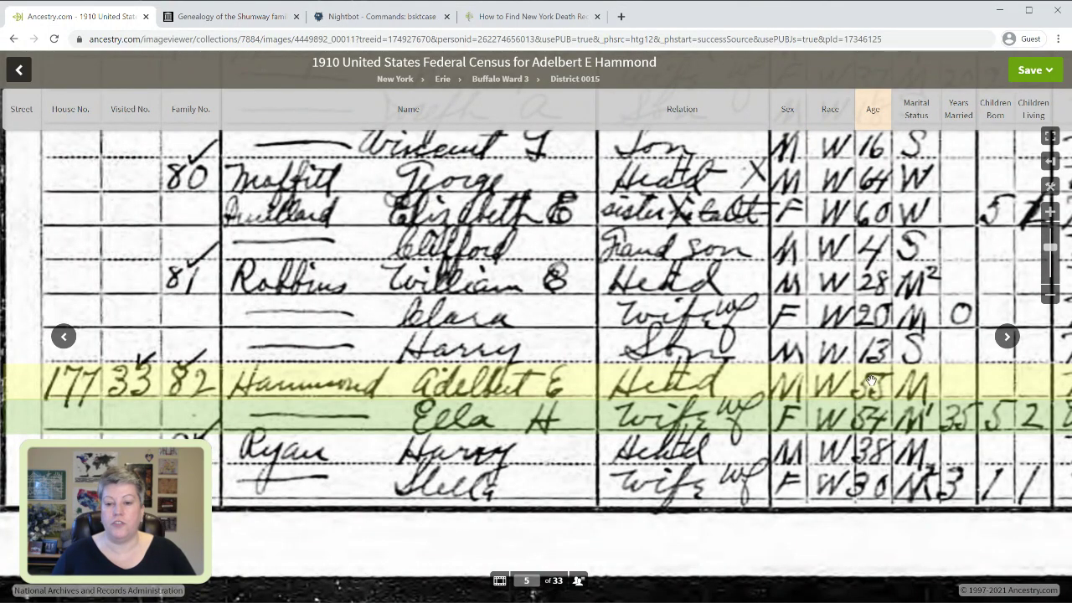
click(578, 581)
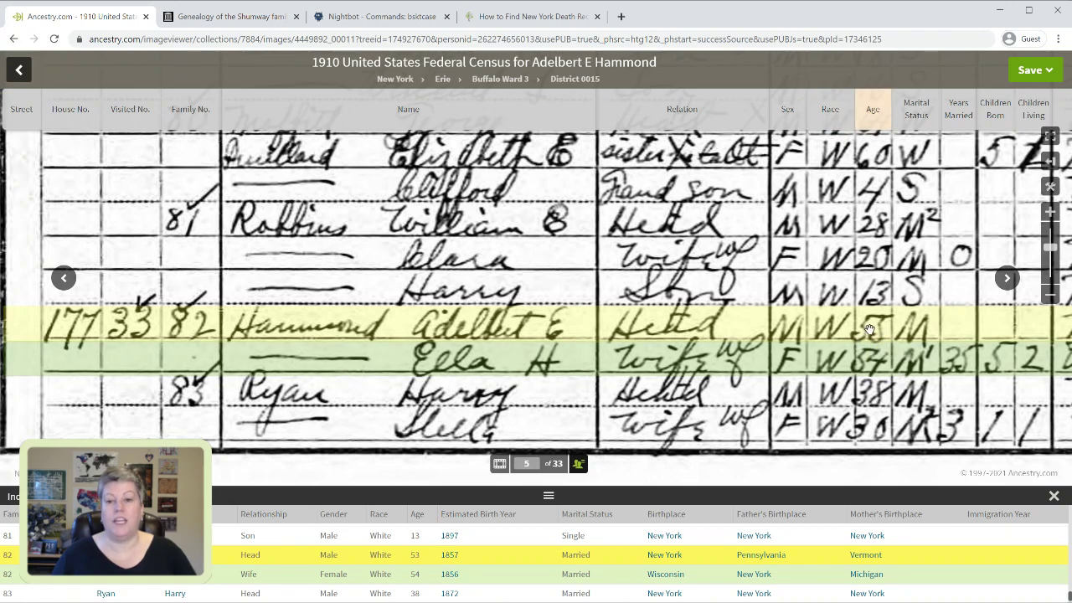
mouse_move(869, 328)
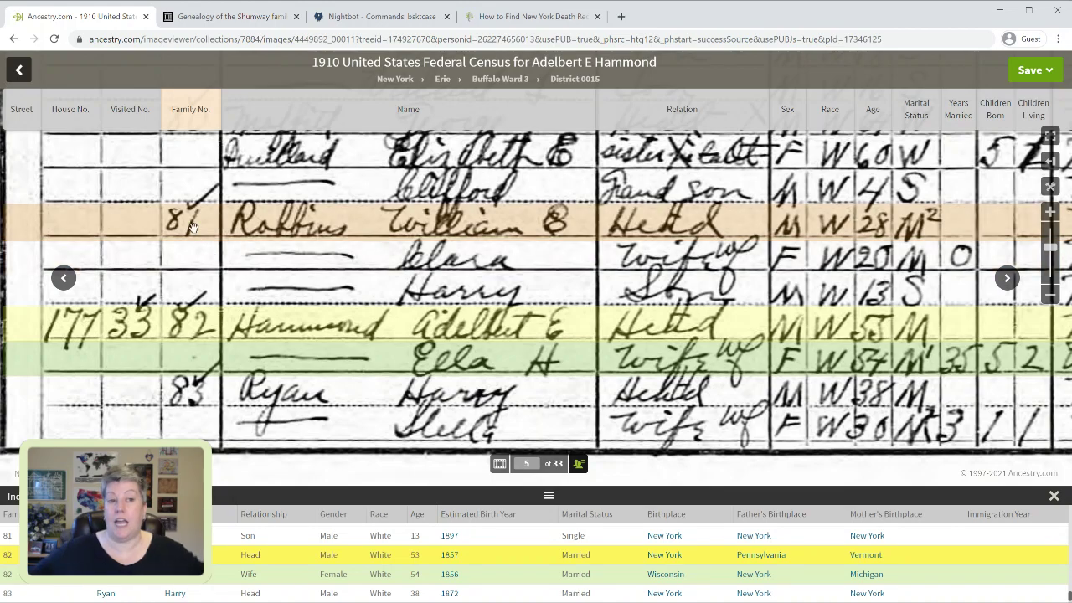
mouse_move(192, 227)
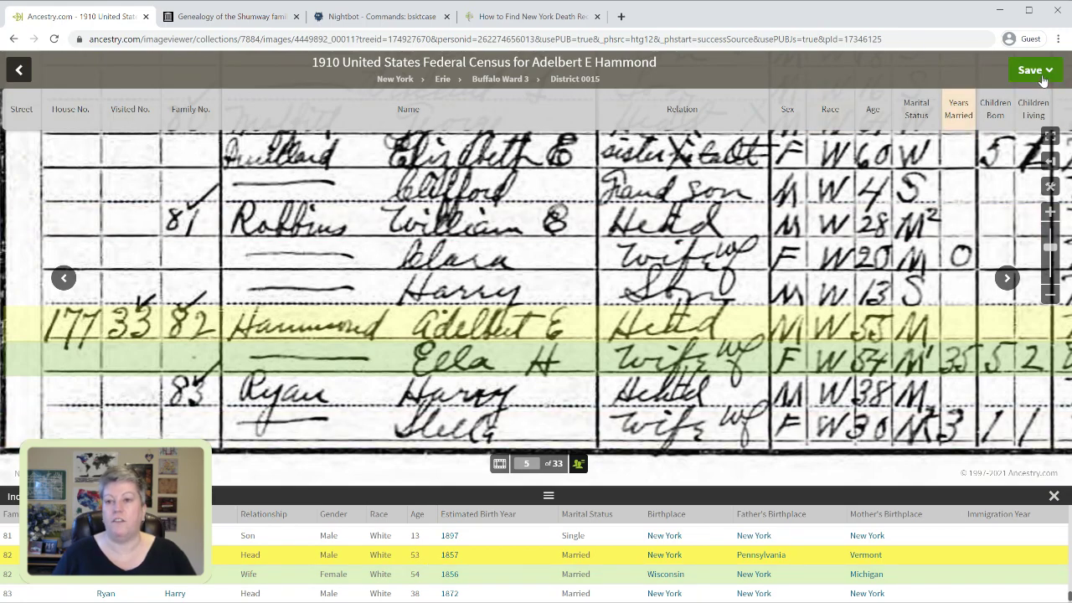
click(14, 39)
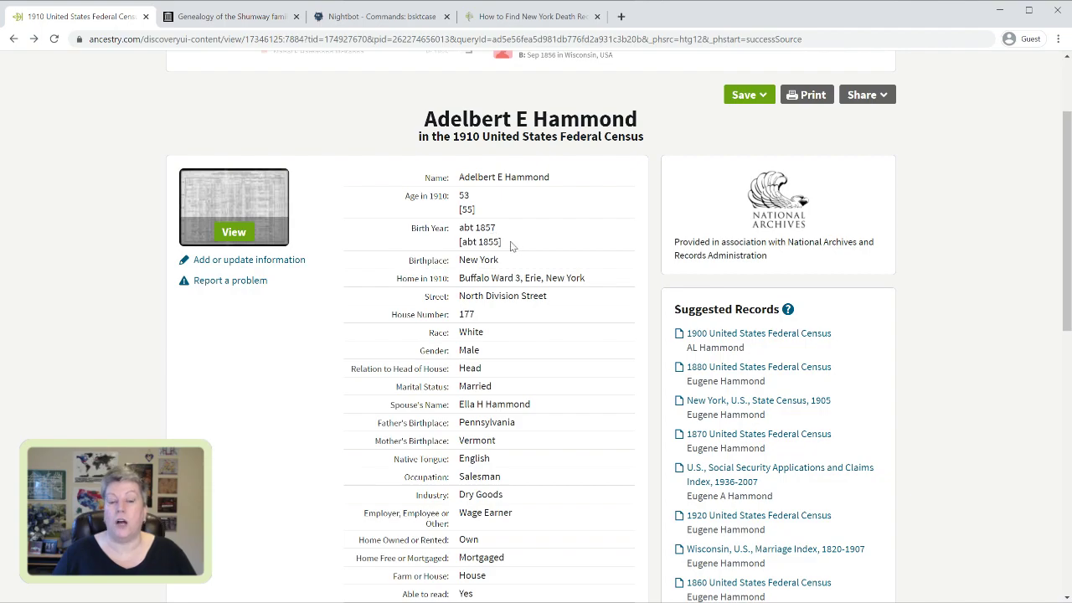
Examine the 1910 record's birth, residence, parents' birthplace, occupation and household member details
scroll(512, 245, up, 2)
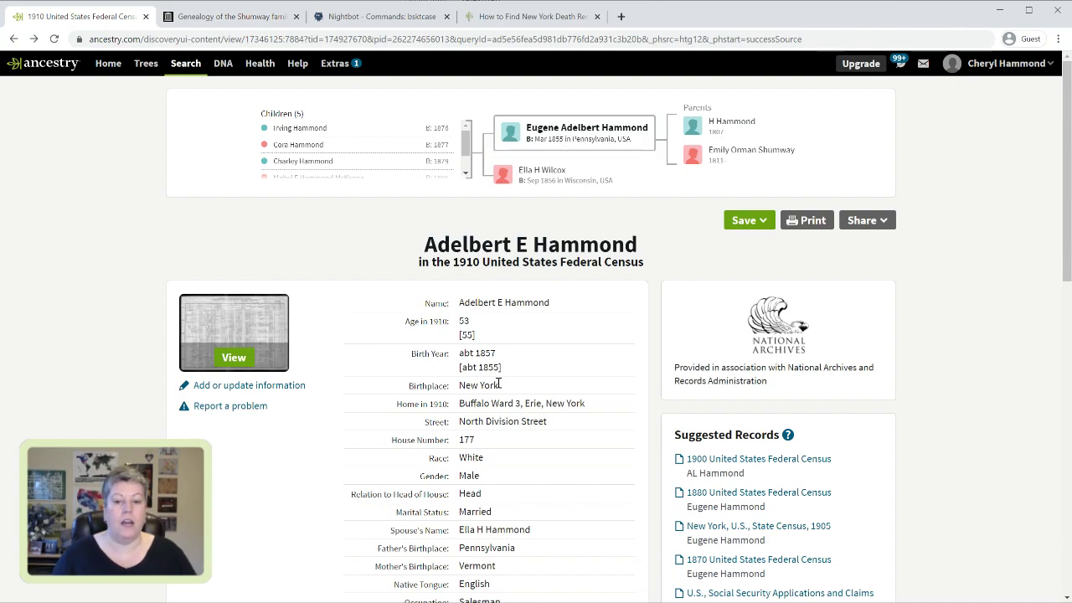
scroll(499, 384, down, 2)
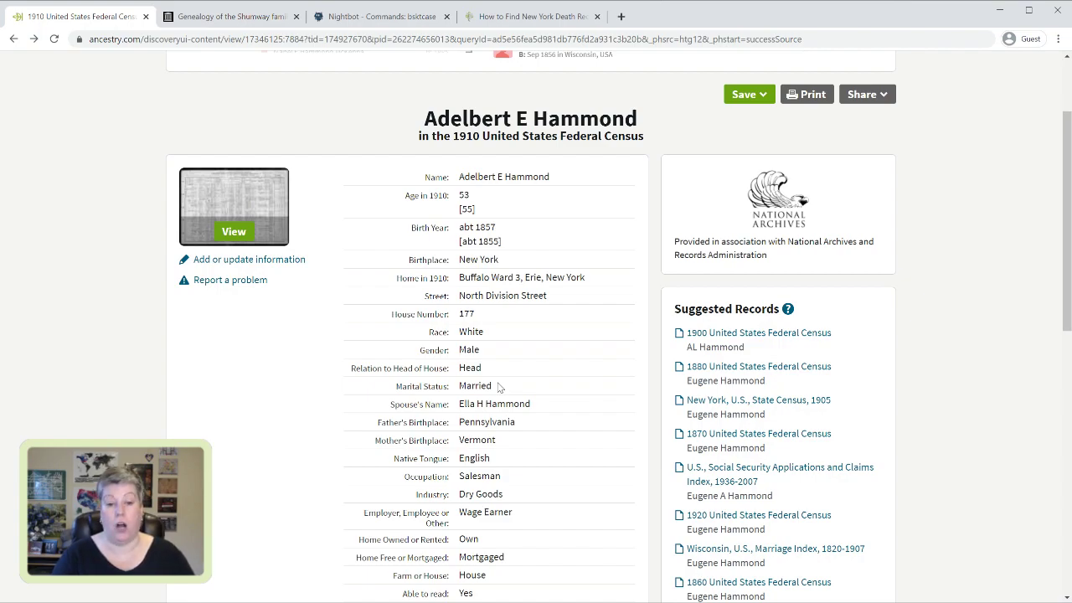
scroll(502, 381, down, 1)
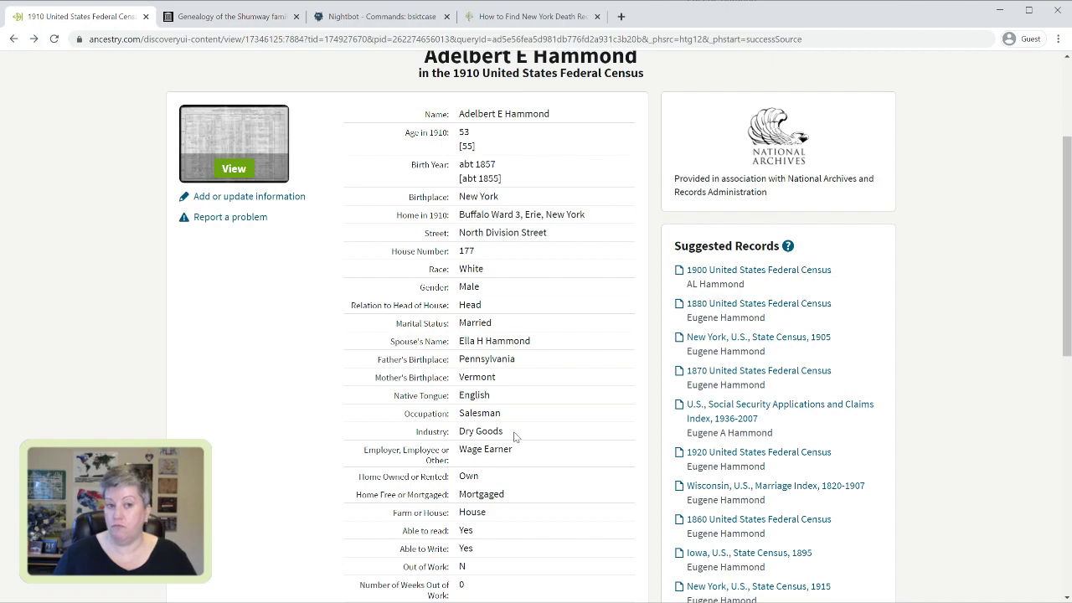
scroll(514, 431, up, 2)
scroll(513, 431, down, 3)
scroll(513, 434, down, 2)
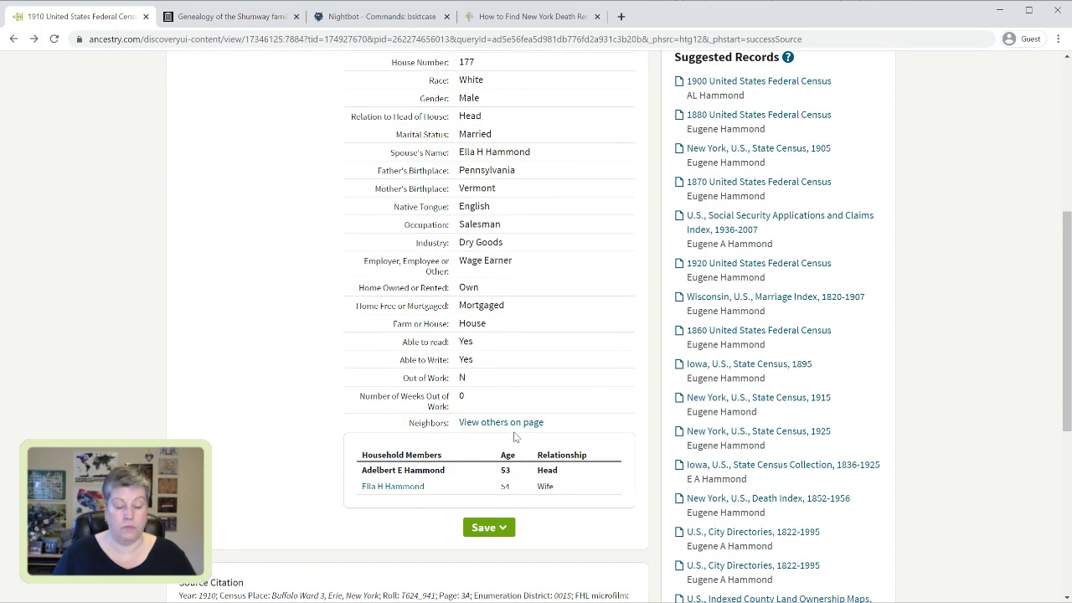
scroll(561, 380, up, 5)
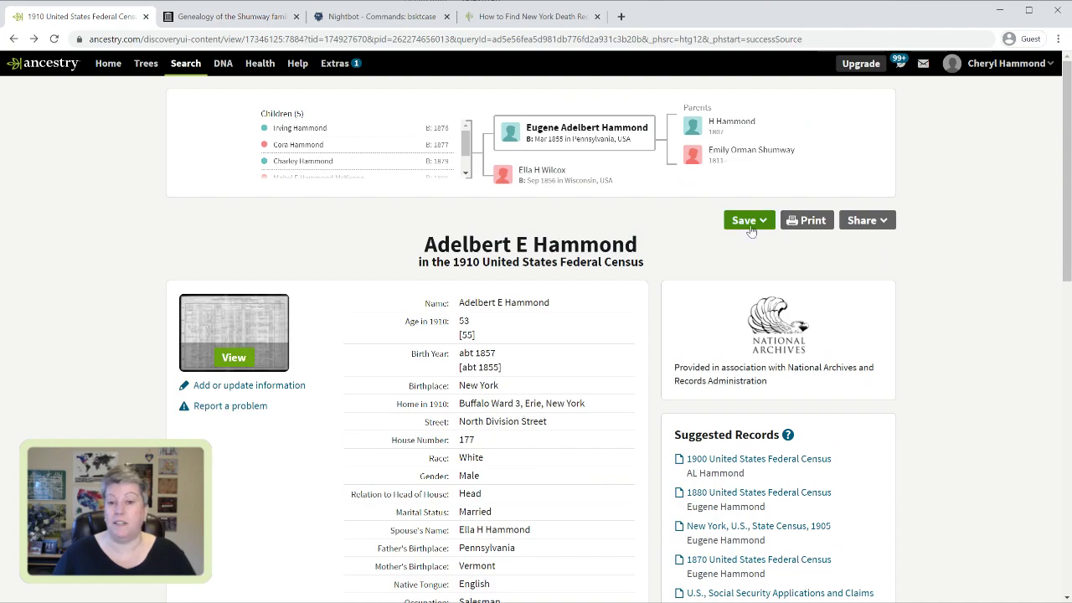
Start saving the 1910 census record to the father in the tree and include his wife's details
click(750, 221)
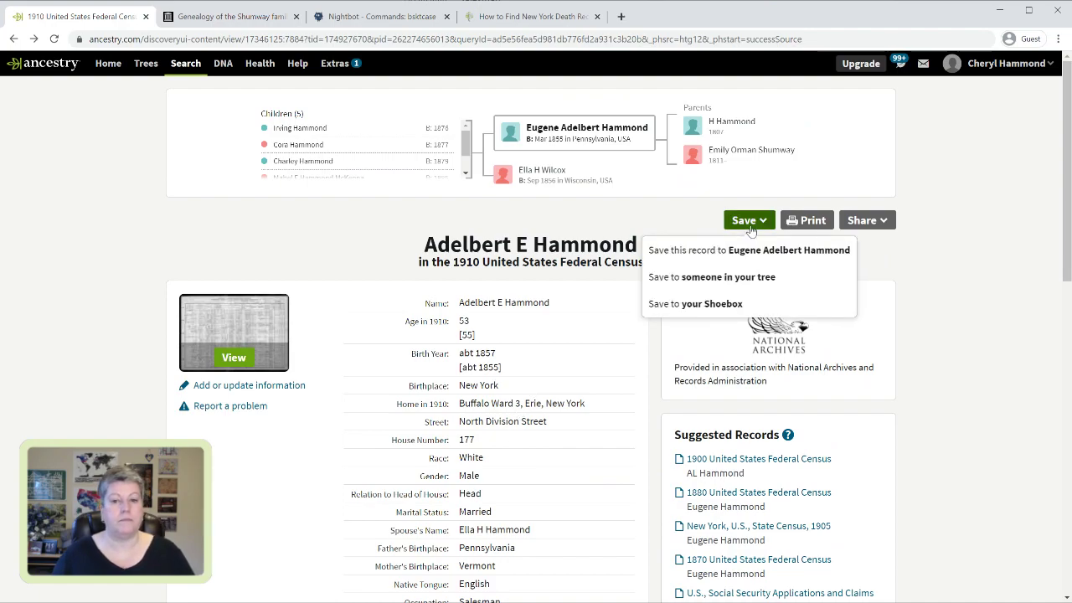
click(753, 252)
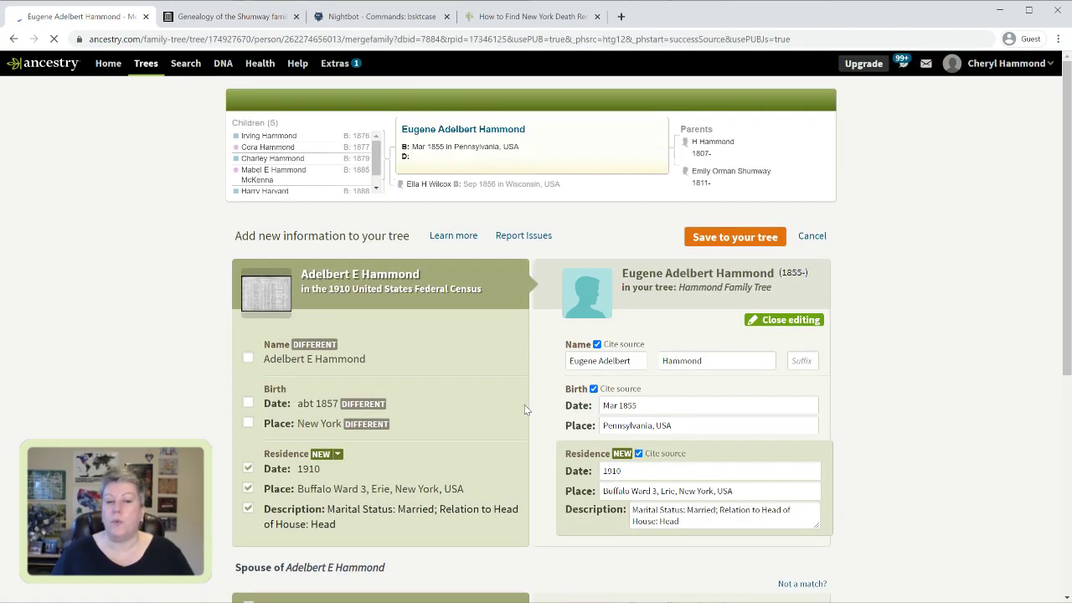
scroll(524, 405, down, 3)
scroll(526, 409, down, 3)
click(249, 223)
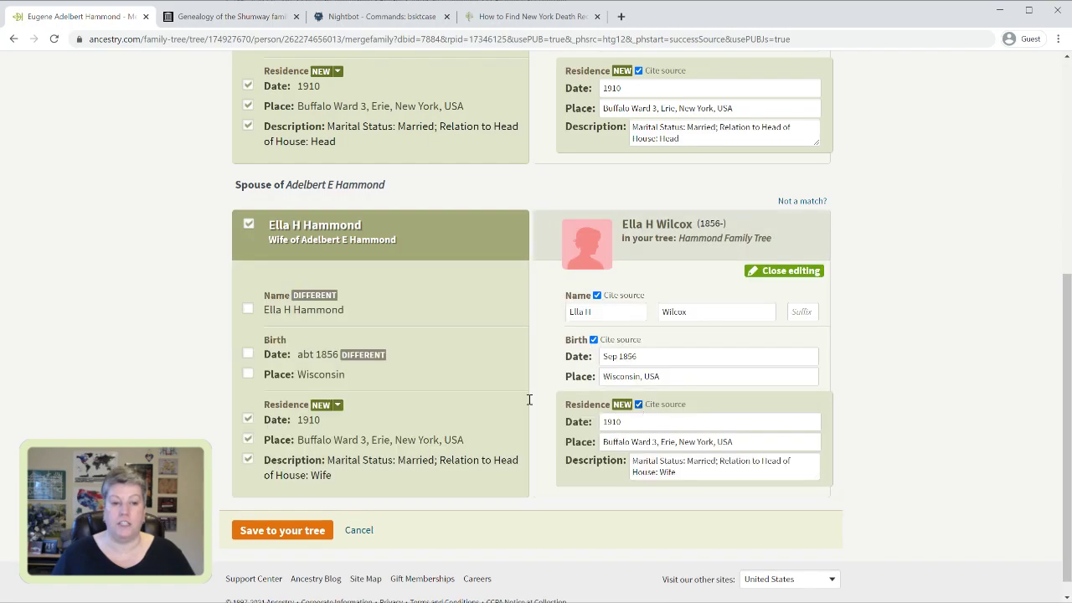
Set the wife's new 1910 residence place to "Buffalo, Erie, New York, USA"
double_click(641, 442)
key(Delete)
key(Delete)
key(Delete)
key(Delete)
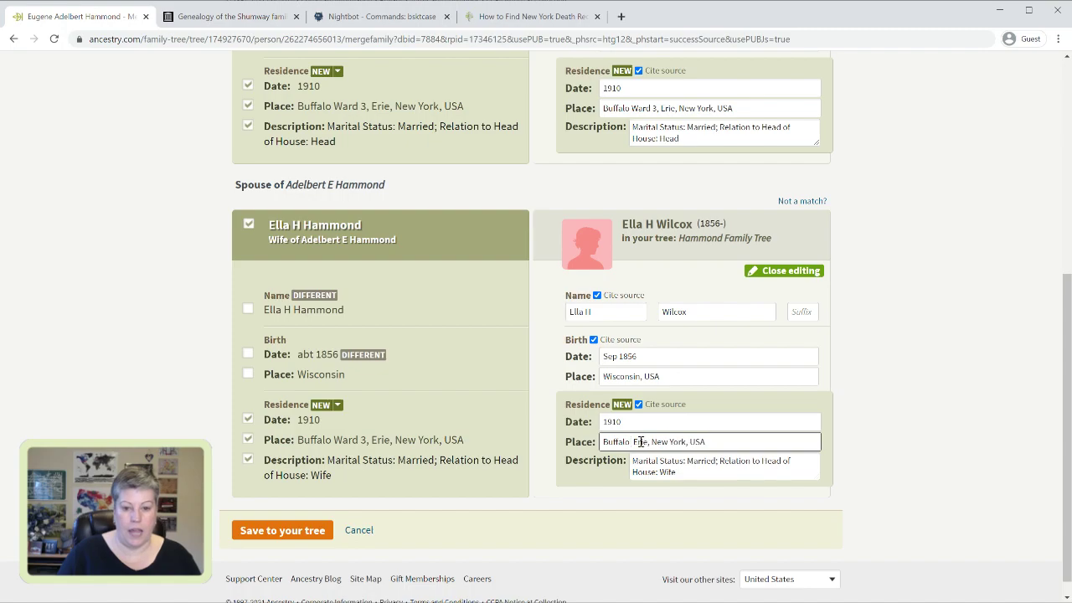
text(,)
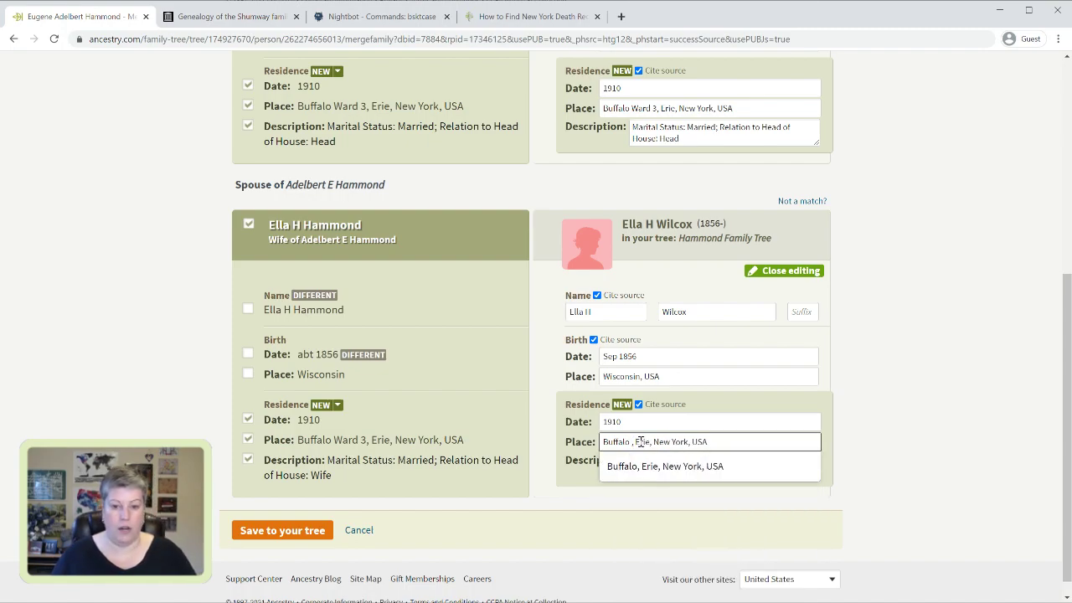
click(642, 466)
click(1054, 419)
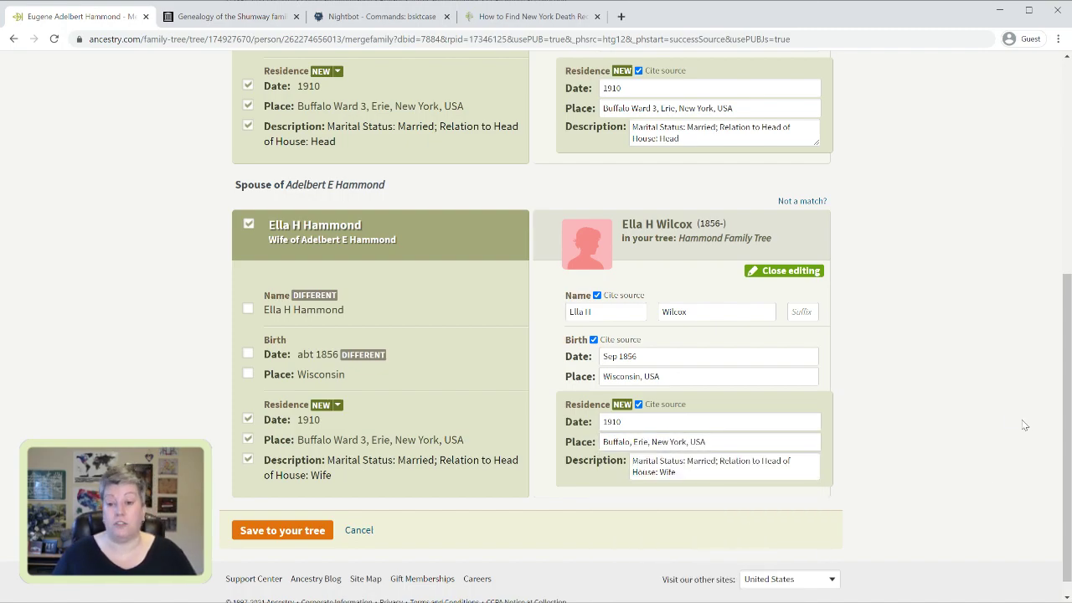
Set the father's new 1910 residence place to "Buffalo, Erie, New York, USA" and review both entries before saving
scroll(1009, 411, up, 1)
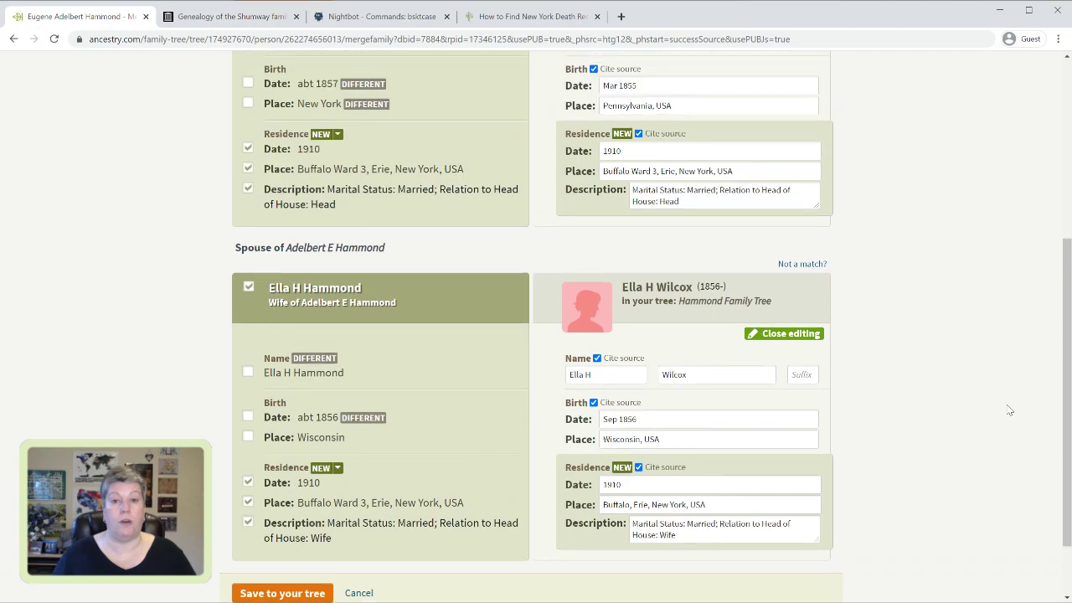
double_click(642, 171)
key(Delete)
key(Delete)
key(Delete)
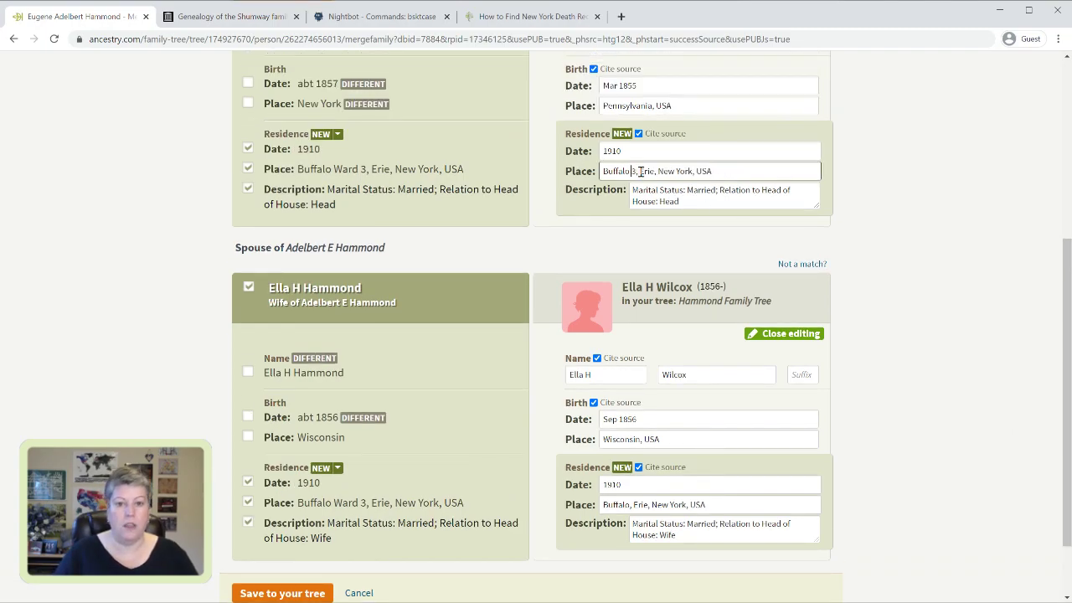
click(674, 200)
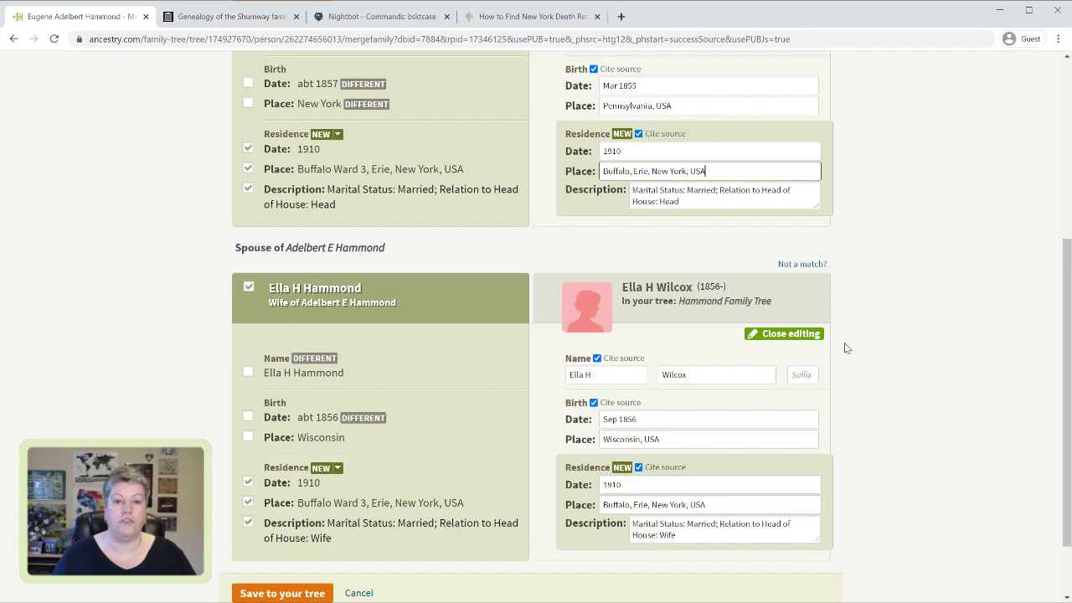
scroll(886, 344, down, 1)
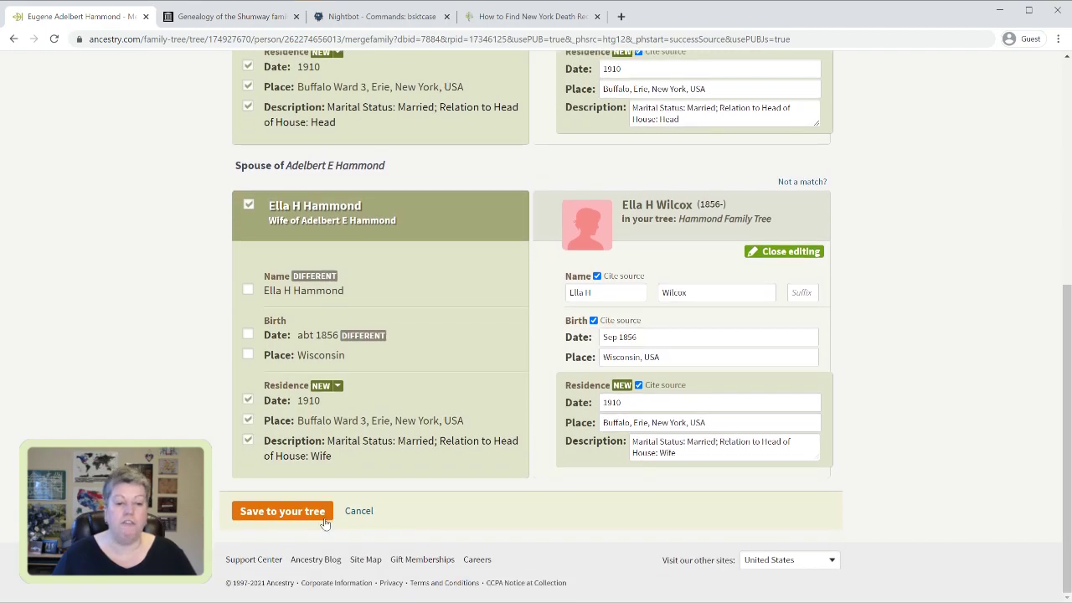
scroll(316, 520, up, 2)
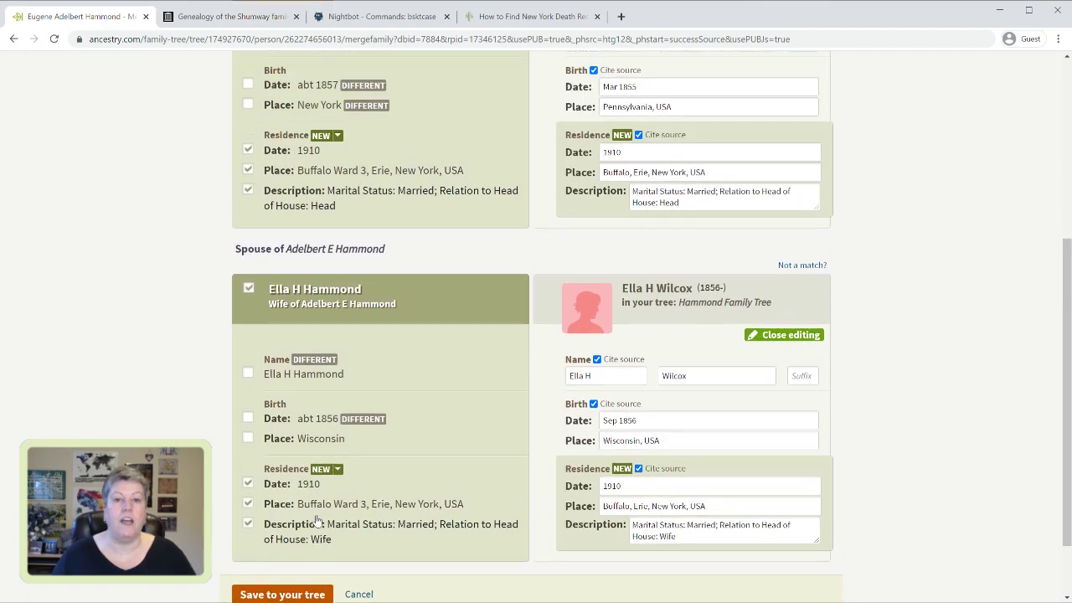
scroll(316, 520, down, 2)
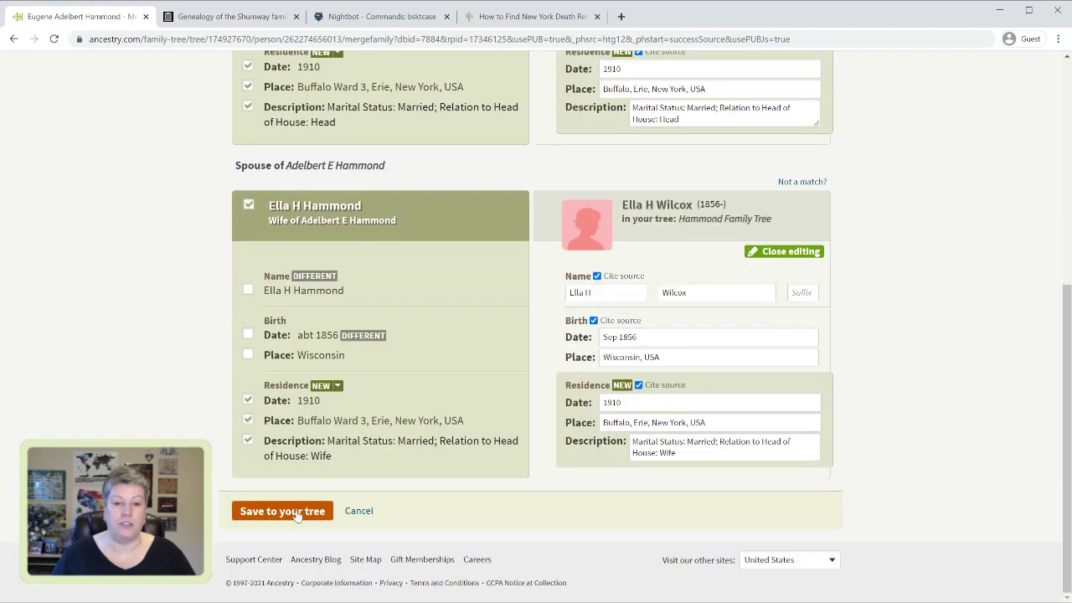
Save the 1910 census details for the couple to the tree and review the father's updated residence timeline and sources
click(298, 515)
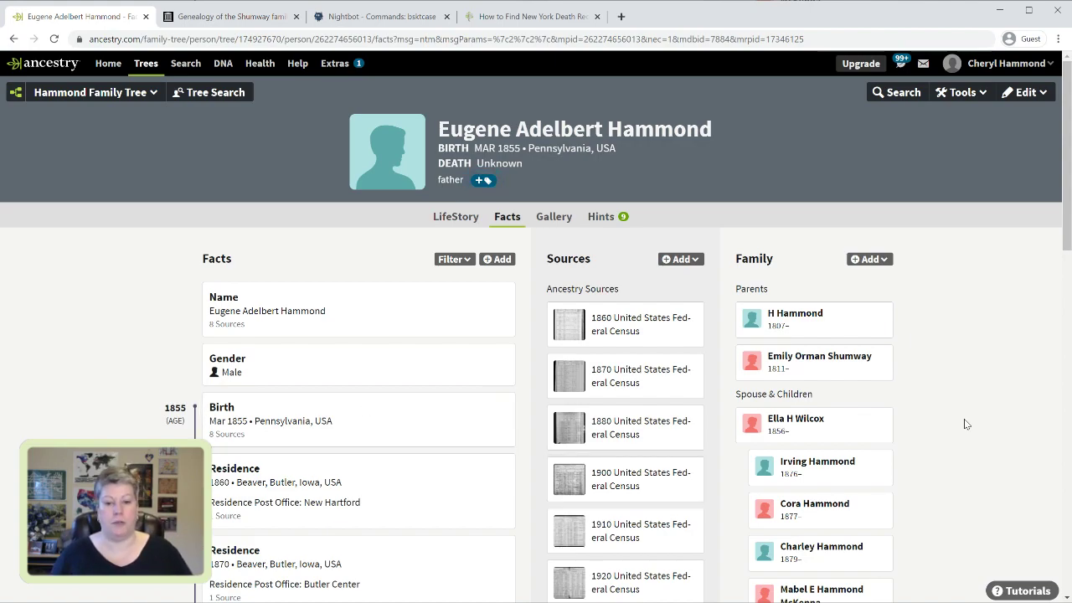
scroll(964, 424, down, 2)
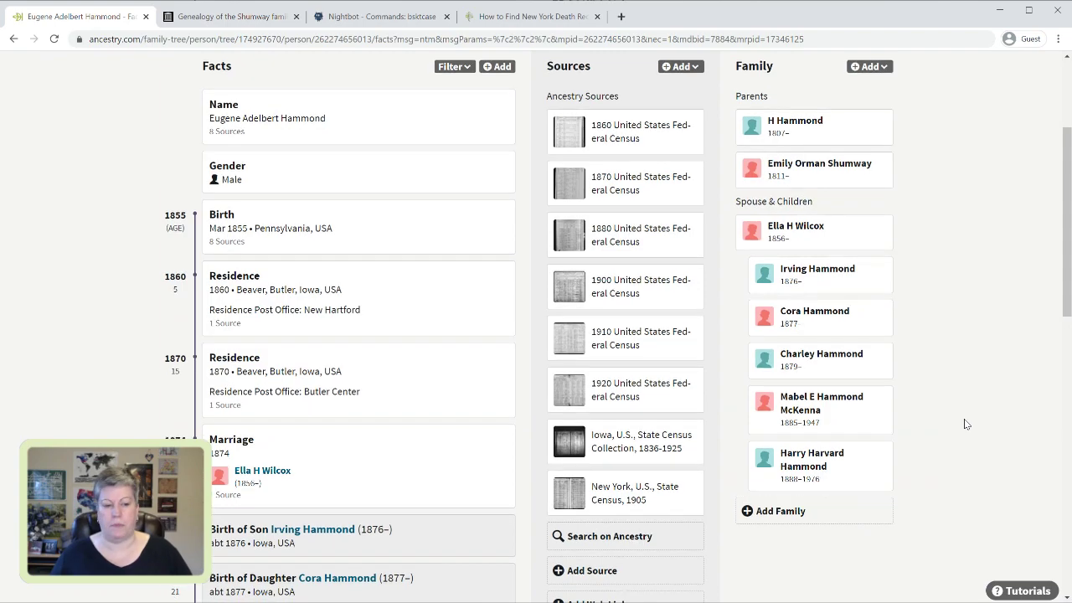
scroll(964, 423, down, 4)
scroll(964, 423, down, 5)
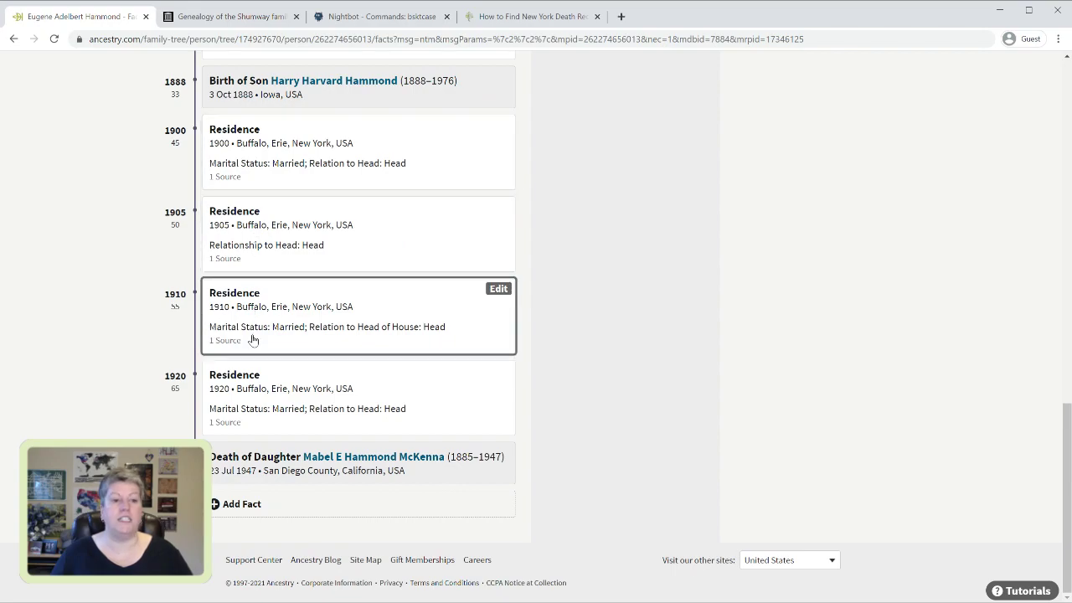
scroll(592, 423, up, 7)
scroll(592, 423, up, 4)
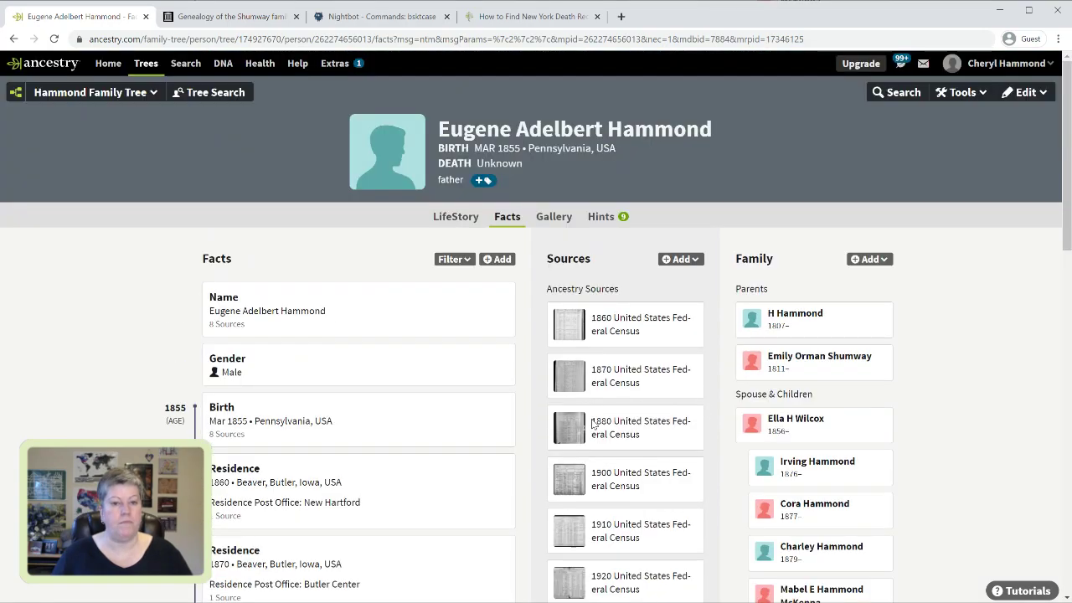
Open the Census & Voter Lists search category, reloading the page if needed, and go to the 1900s Censuses collection
click(191, 67)
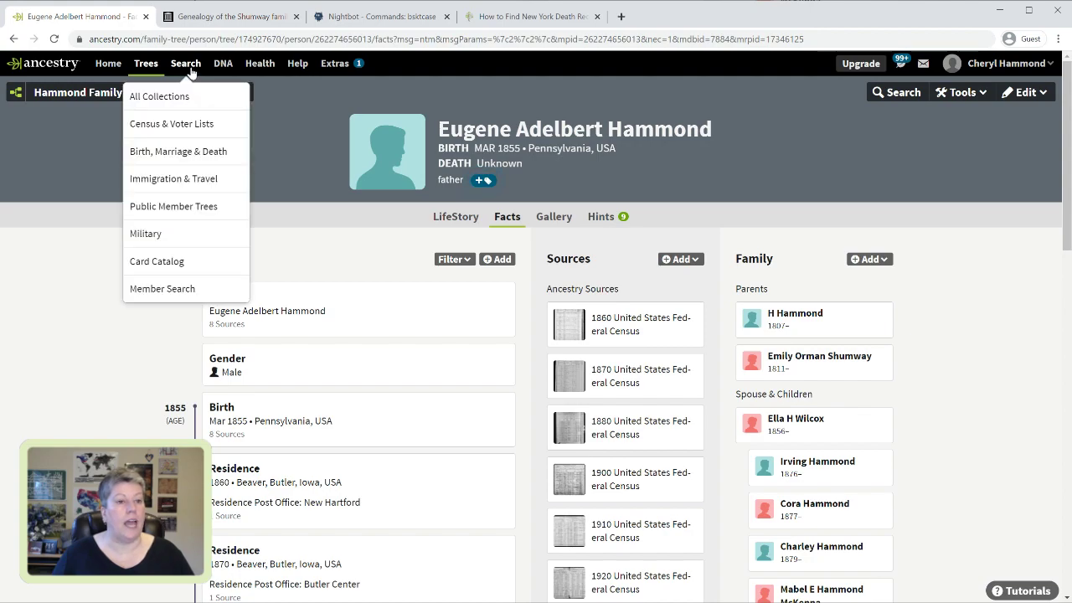
click(188, 126)
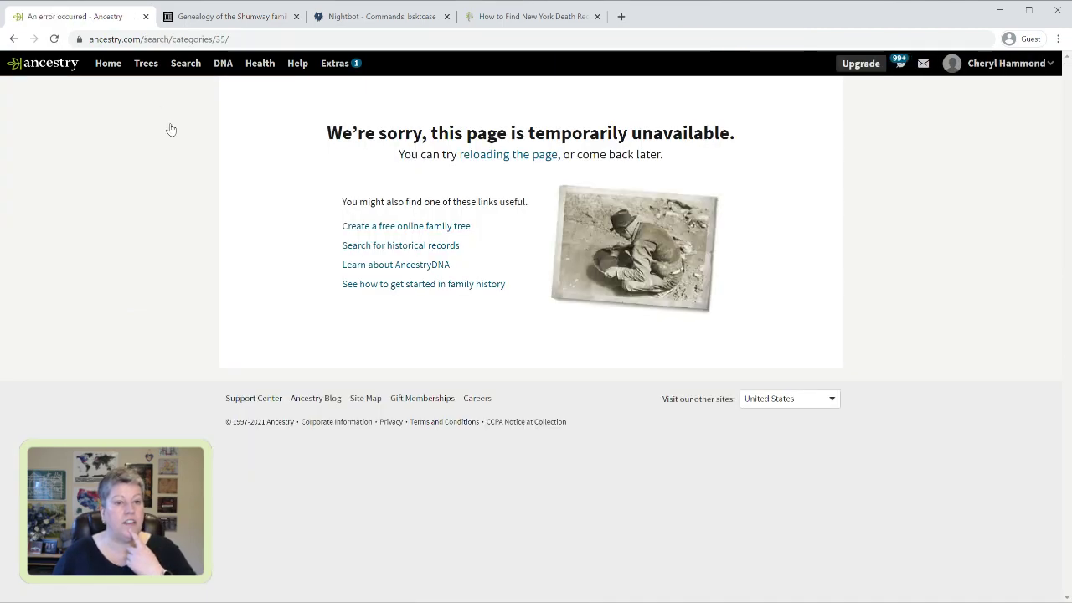
click(49, 41)
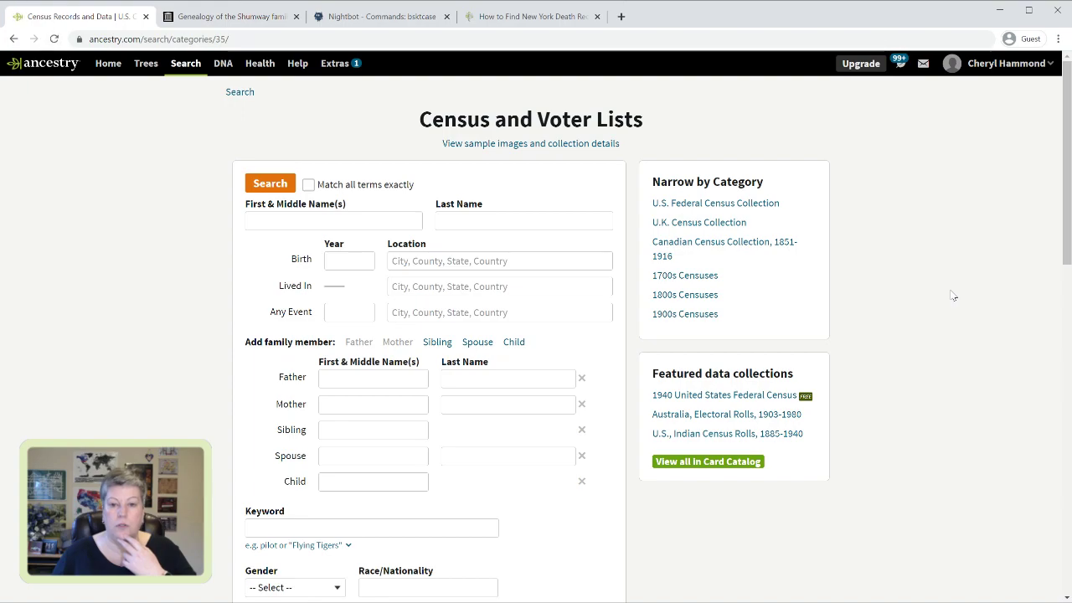
scroll(953, 294, down, 2)
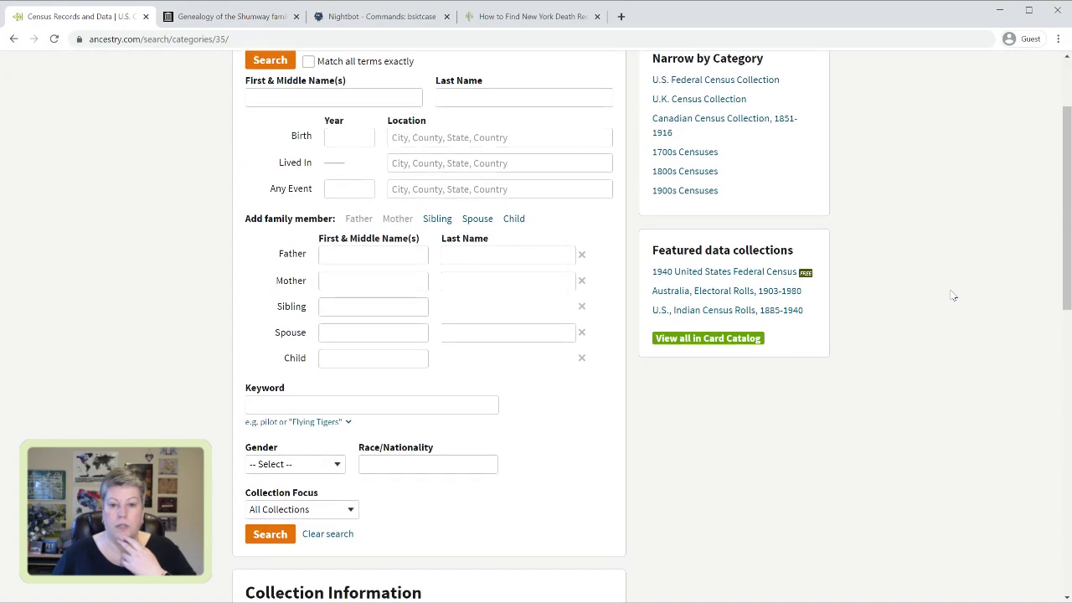
click(687, 189)
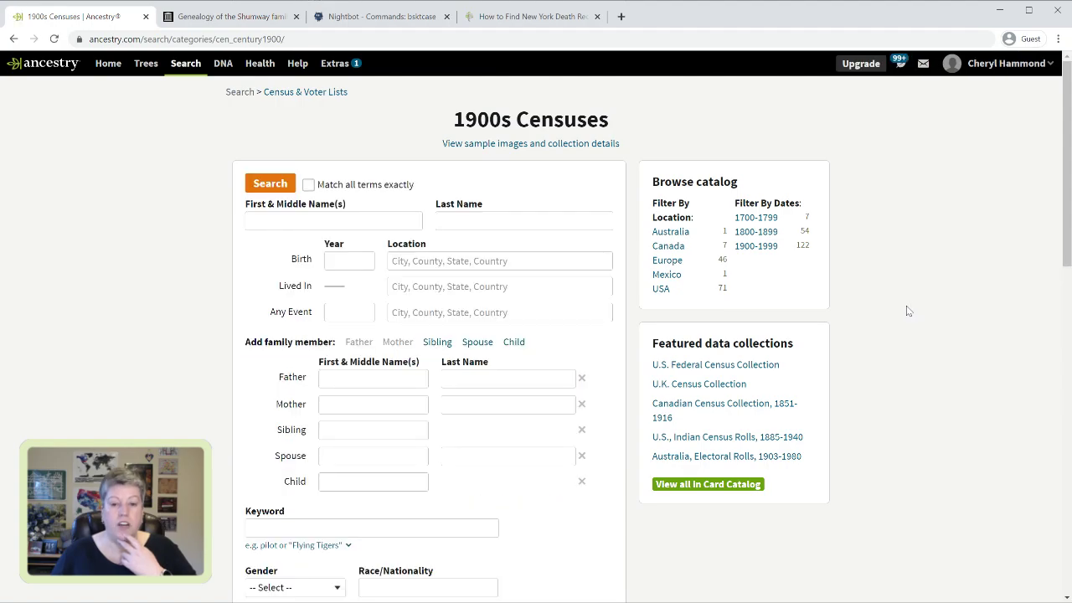
scroll(907, 311, down, 15)
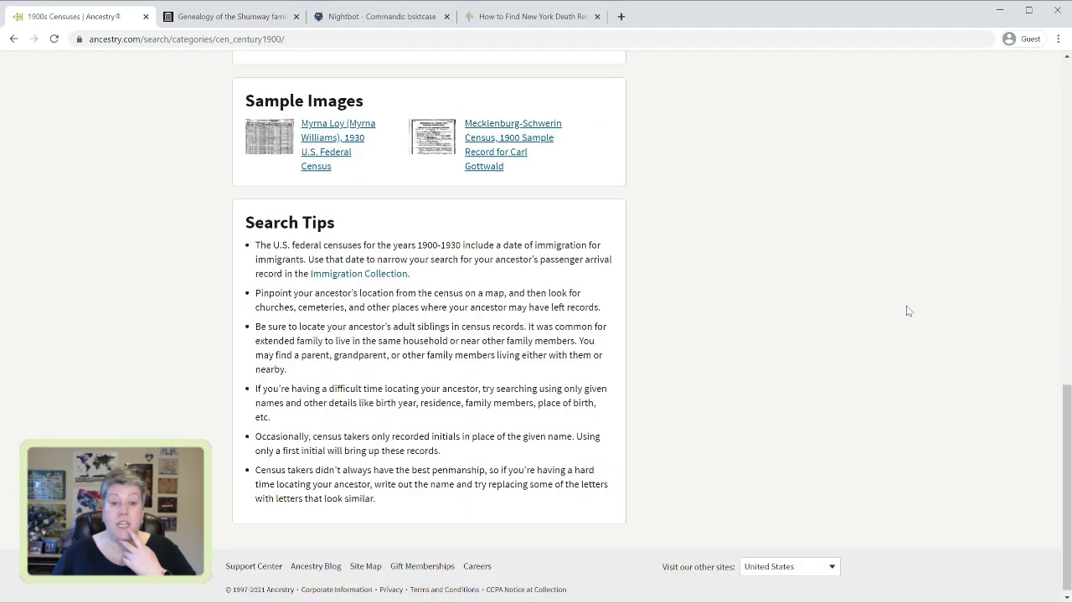
scroll(907, 311, up, 15)
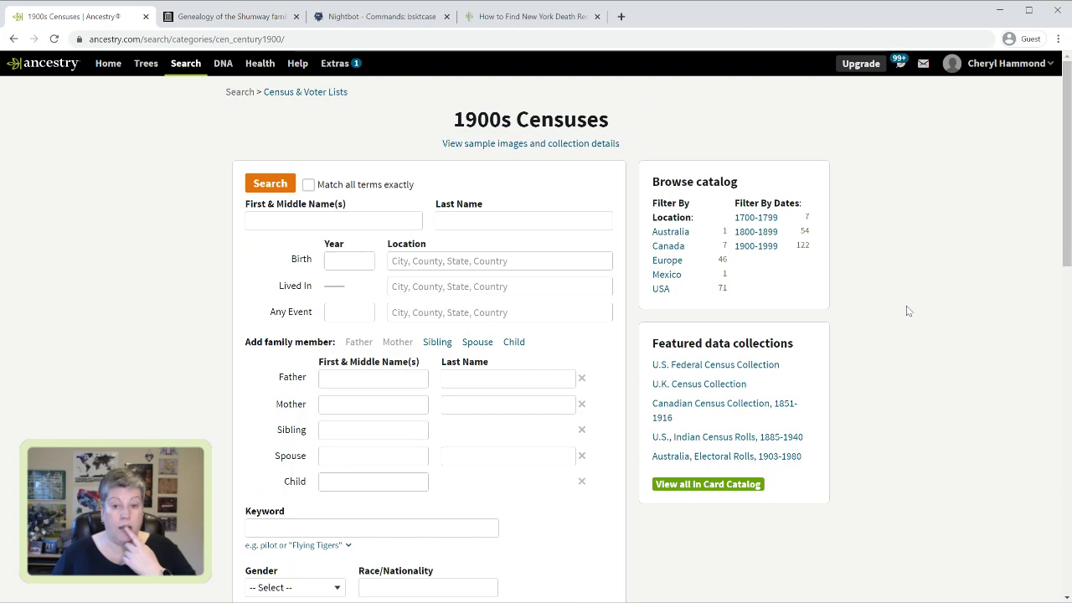
Browse the 1900s census card catalog for the USA and narrow the collections to New York
click(664, 292)
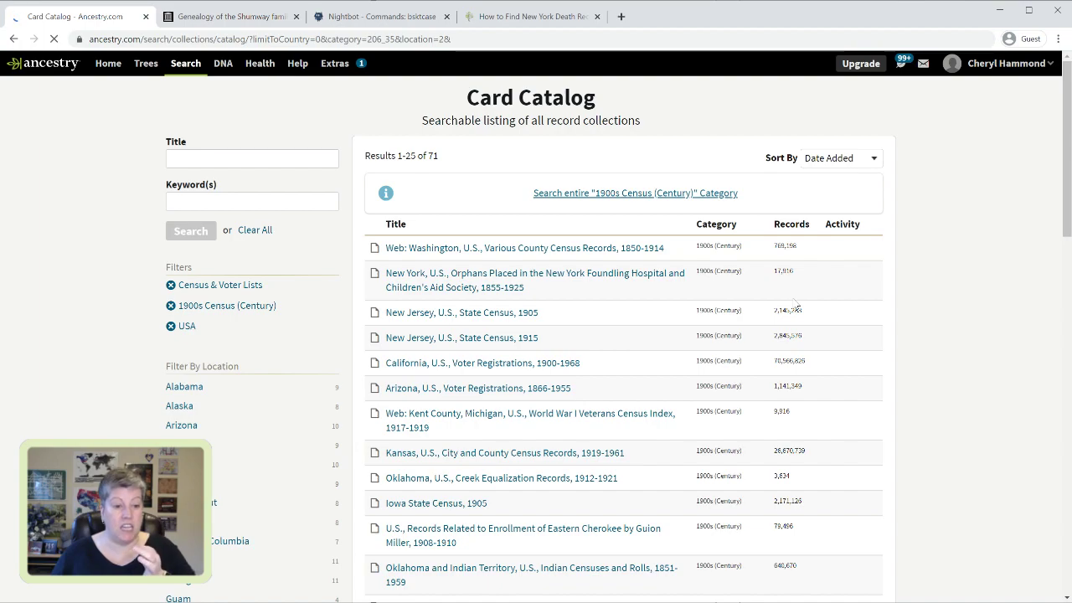
scroll(584, 327, down, 7)
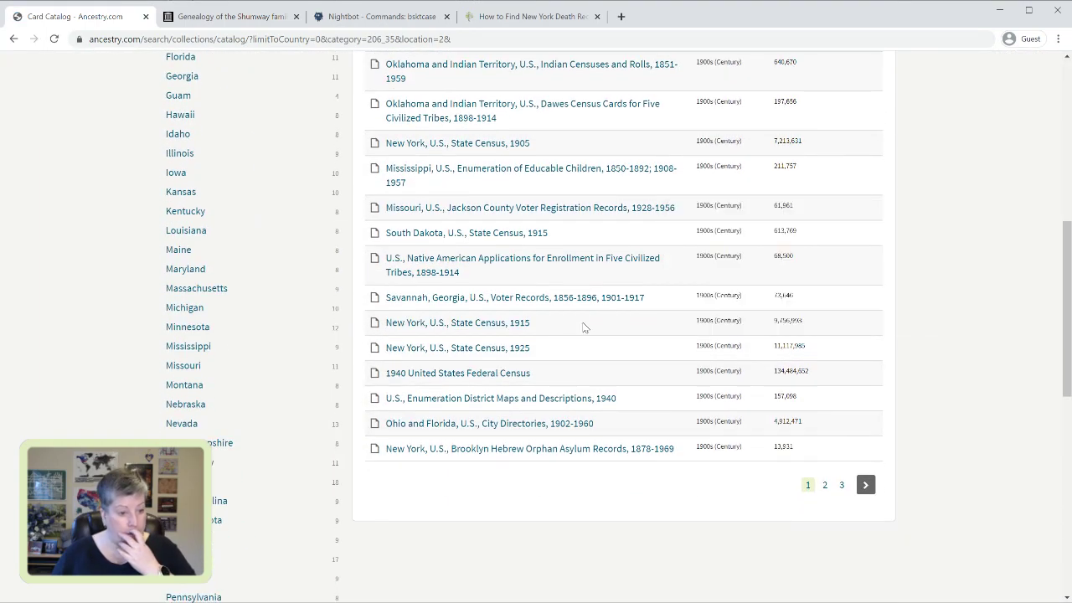
scroll(583, 327, down, 1)
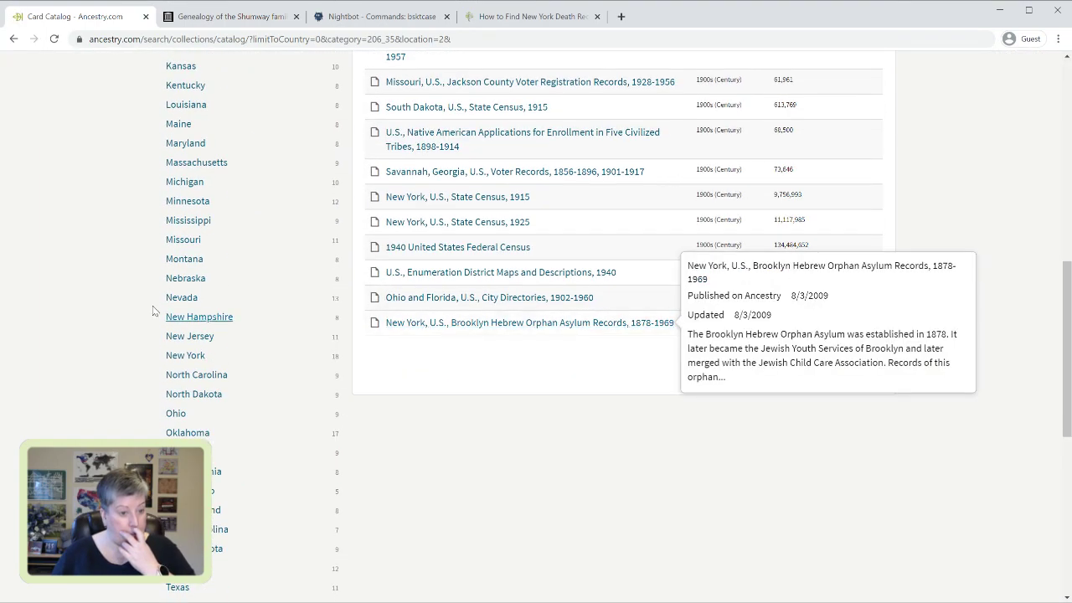
click(191, 354)
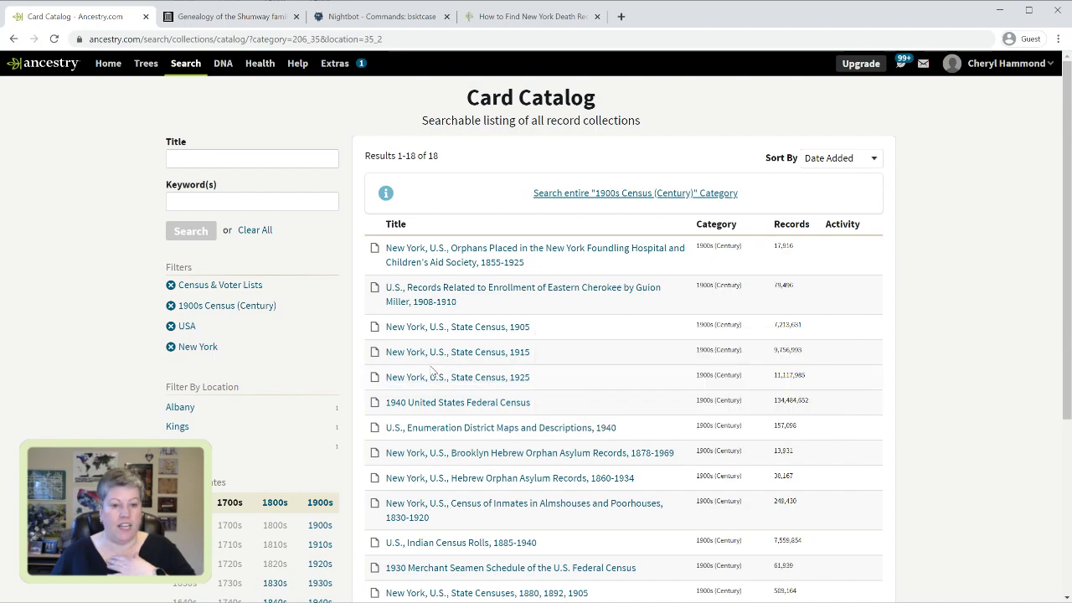
Open the 1915 and 1925 New York State Census collections in separate browser tabs and look over the remaining New York collections
mouse_move(436, 362)
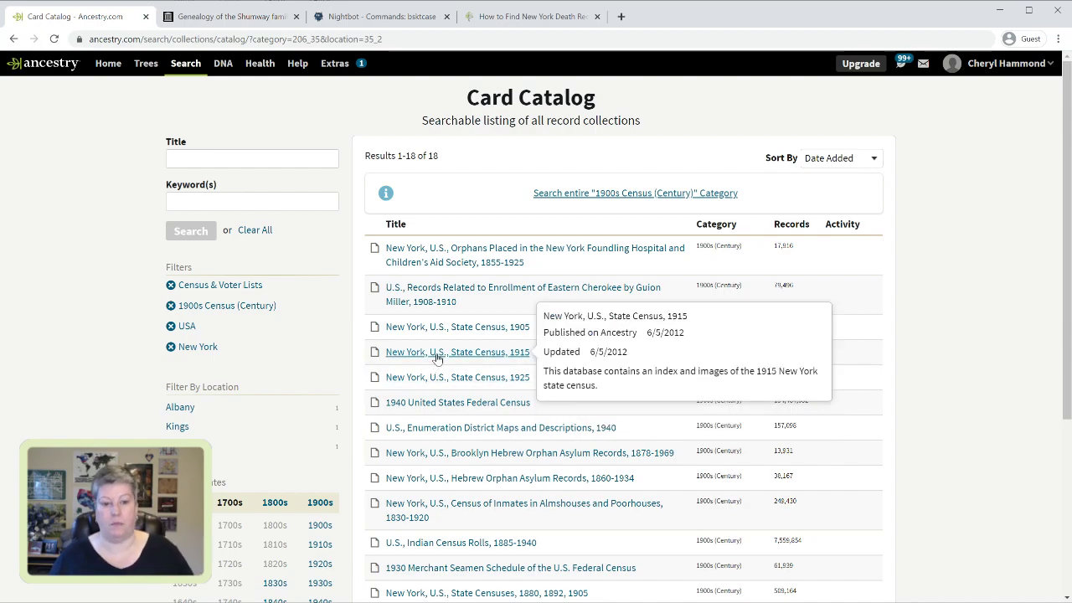
mouse_move(429, 332)
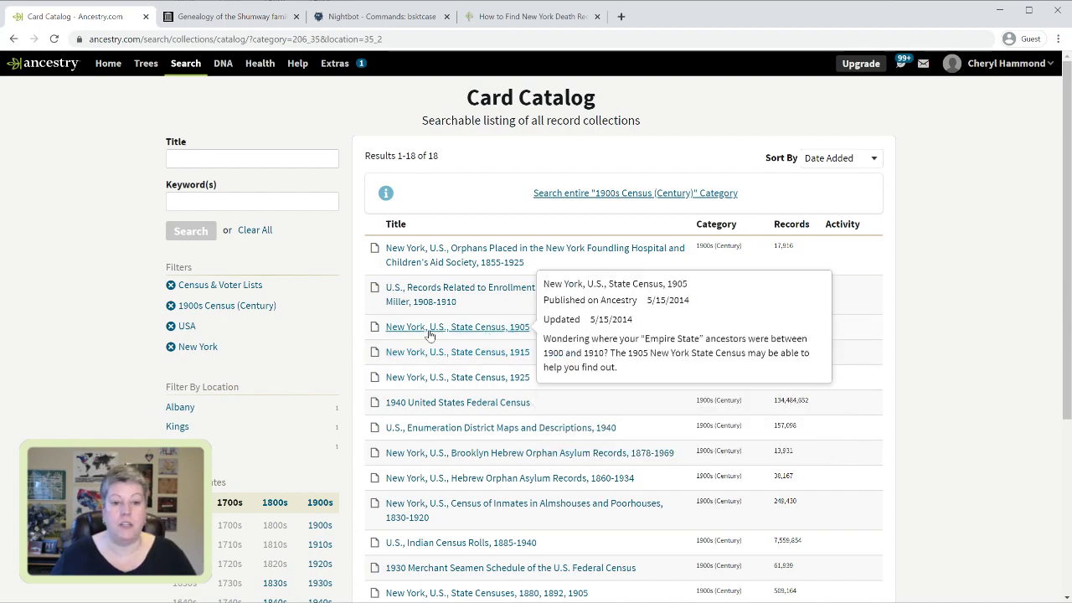
mouse_move(510, 355)
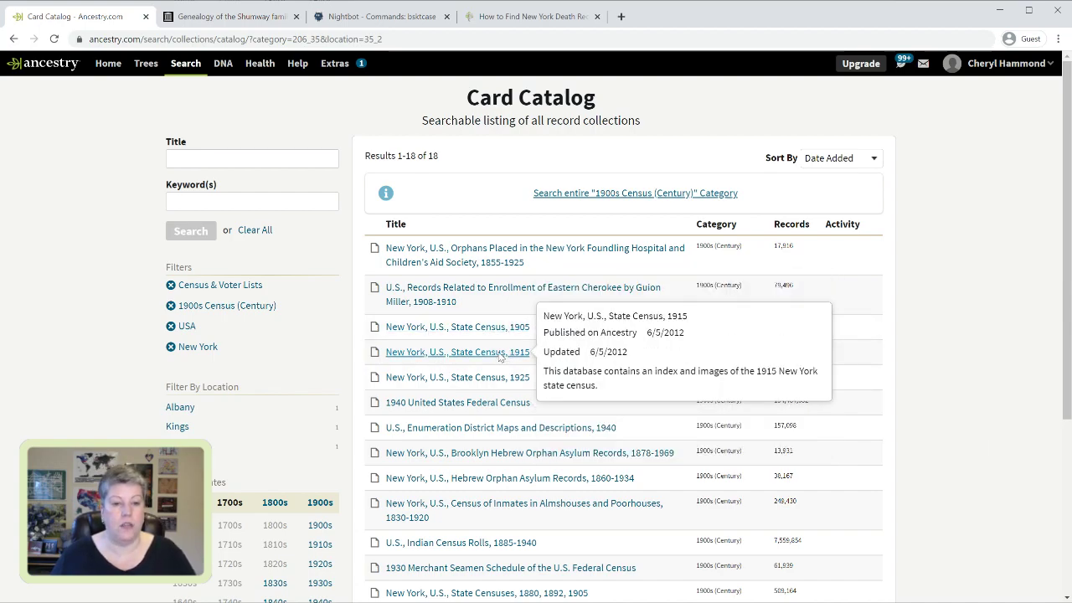
middle_click(475, 382)
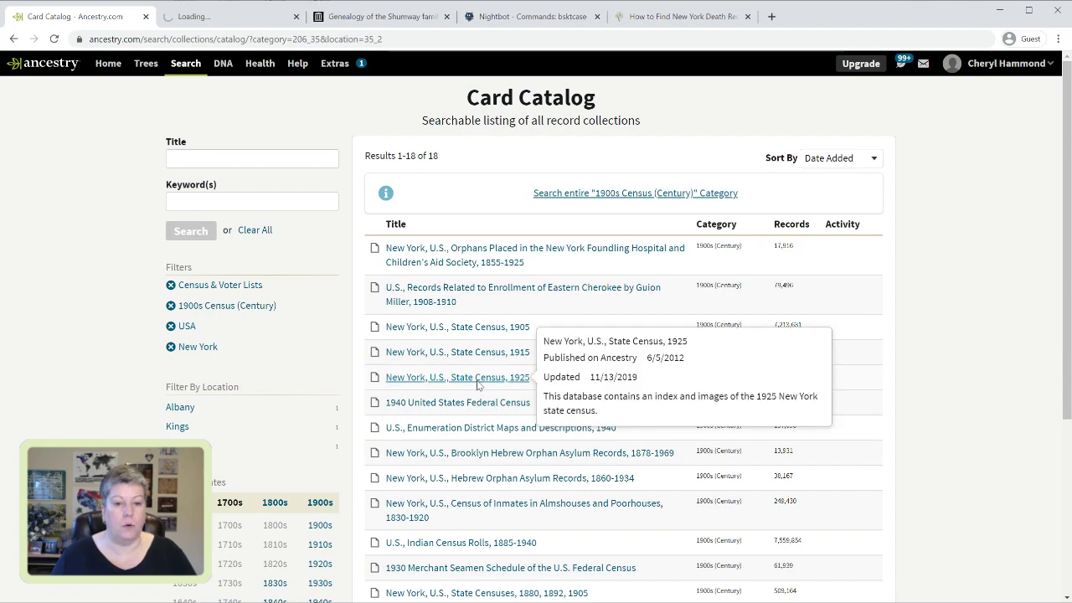
middle_click(505, 392)
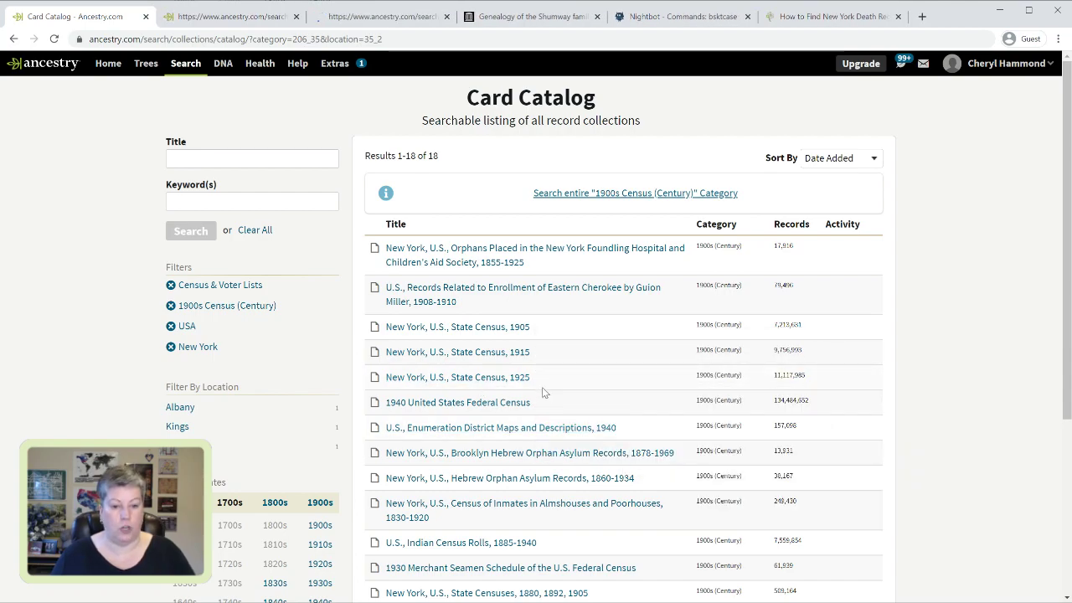
scroll(542, 387, down, 3)
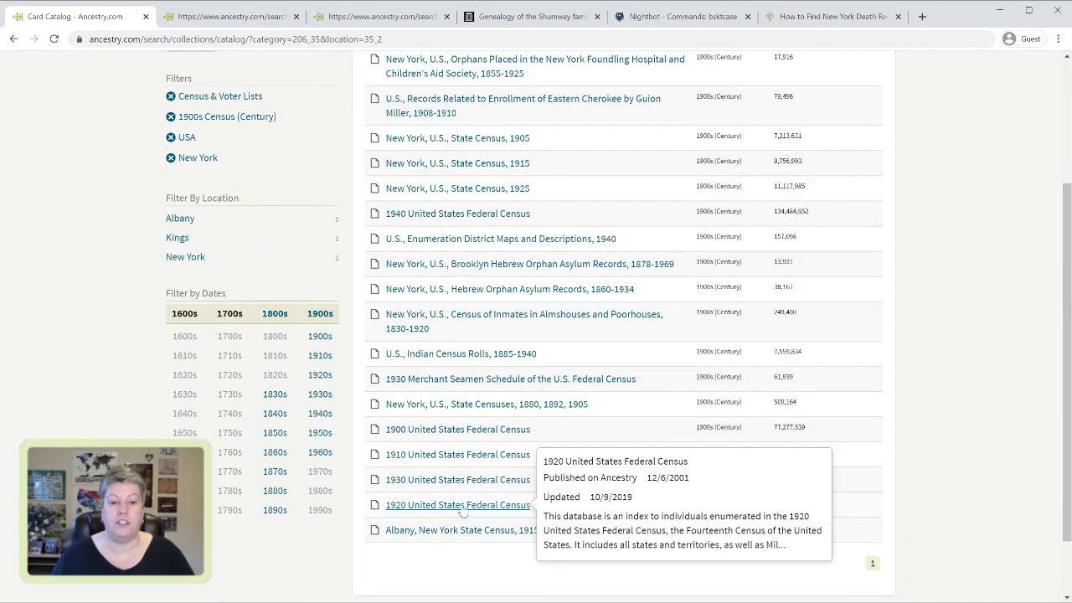
scroll(544, 402, up, 3)
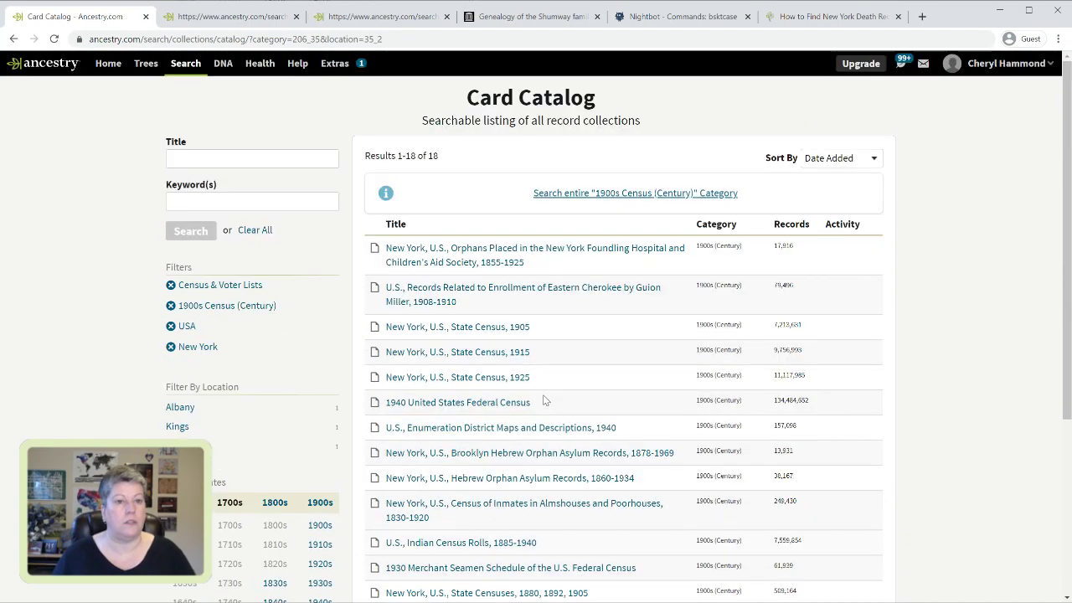
Fill the New York State Census, 1925 search form with the father's details from his family tree entry
click(211, 19)
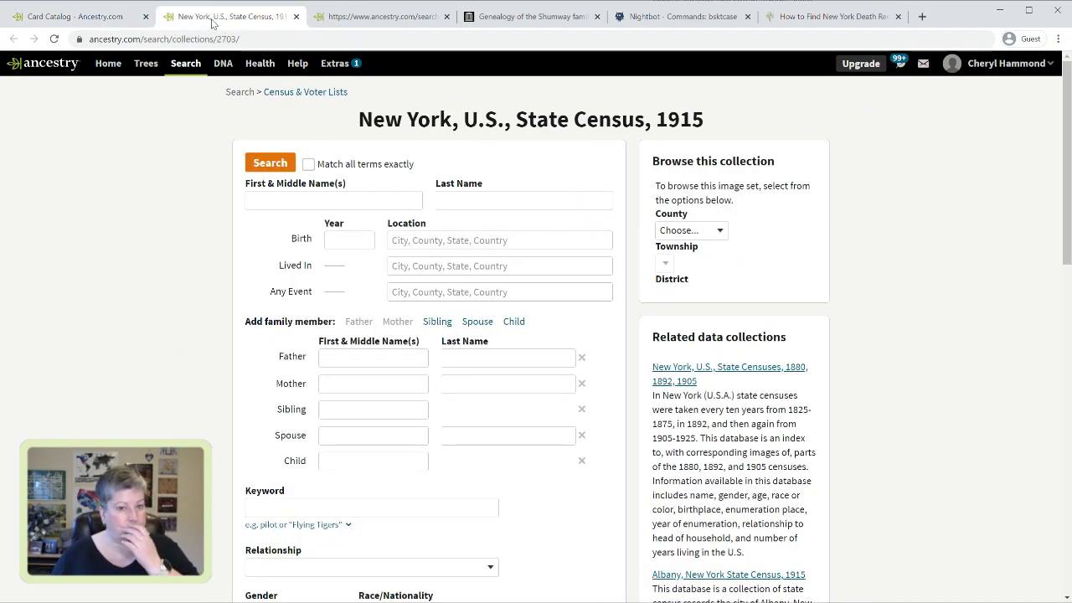
click(399, 20)
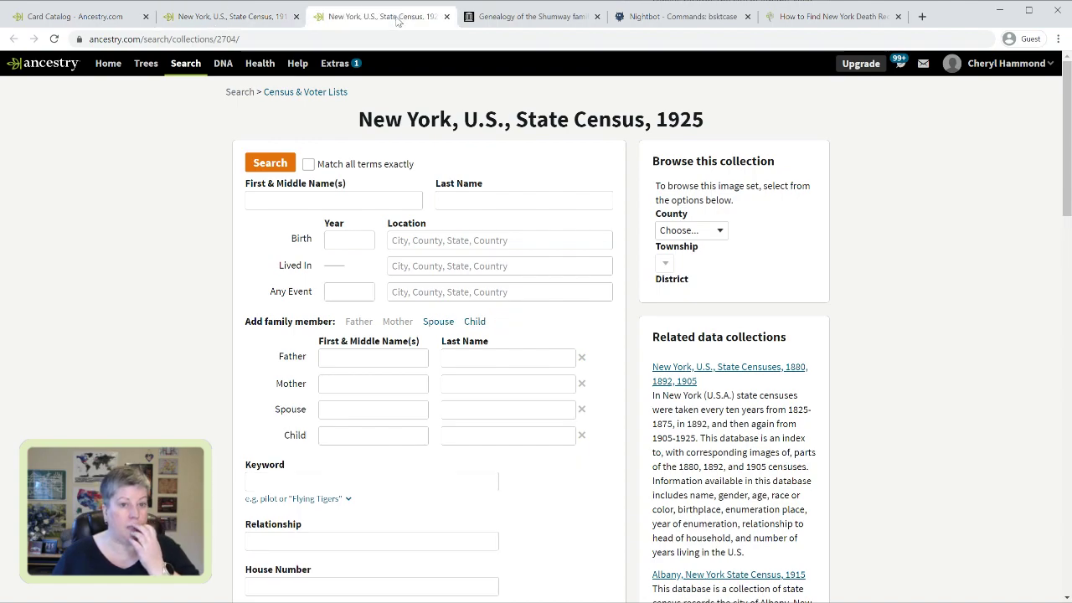
click(332, 201)
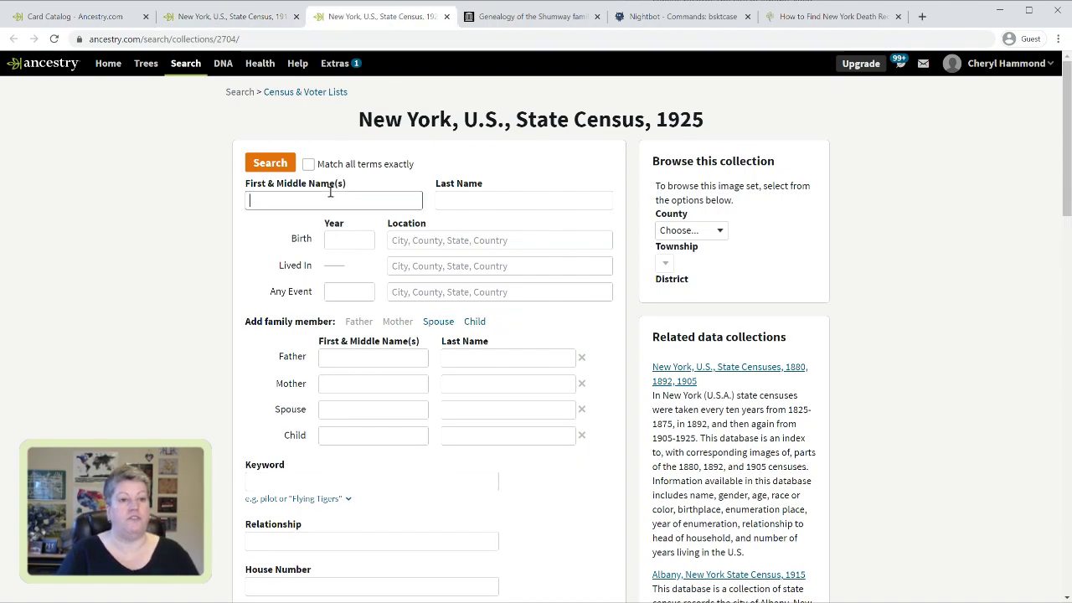
text(eugene)
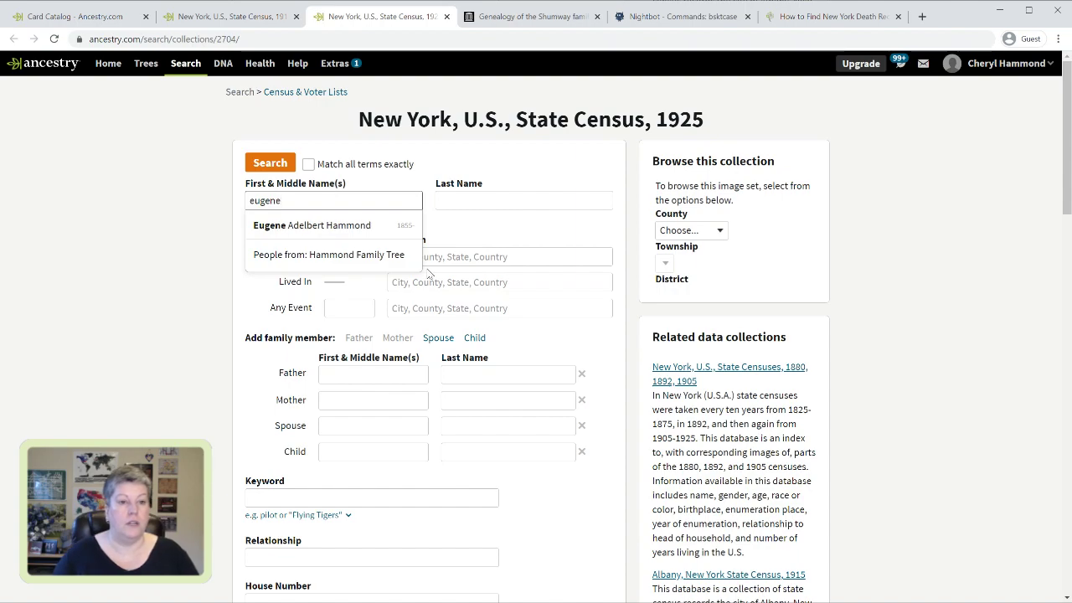
click(358, 226)
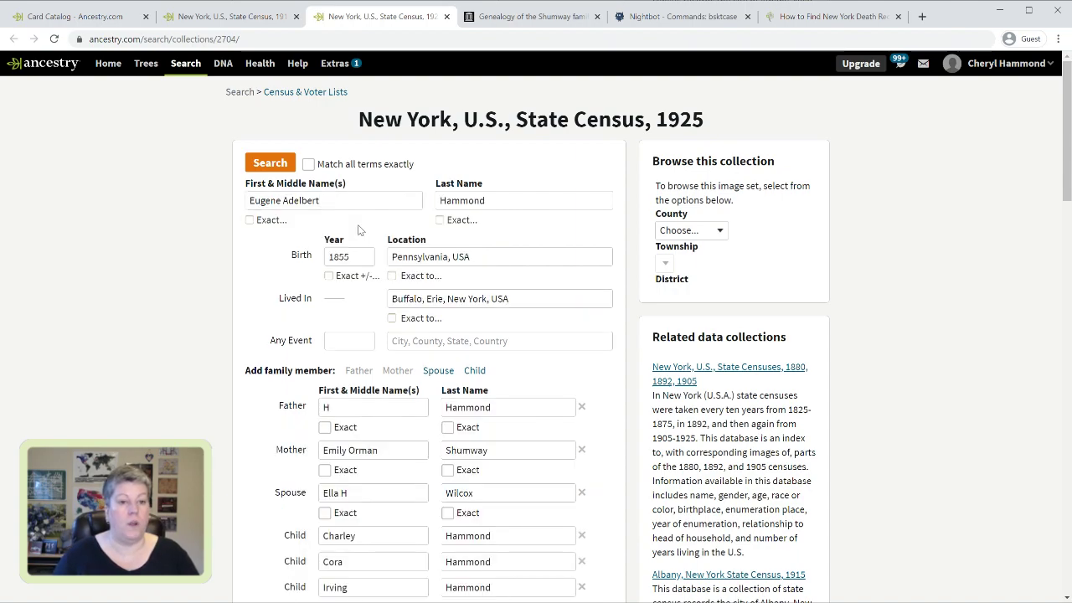
Run the 1925 census search and open the father's matching record in Buffalo Ward 02, Erie
scroll(358, 225, down, 5)
scroll(357, 227, down, 6)
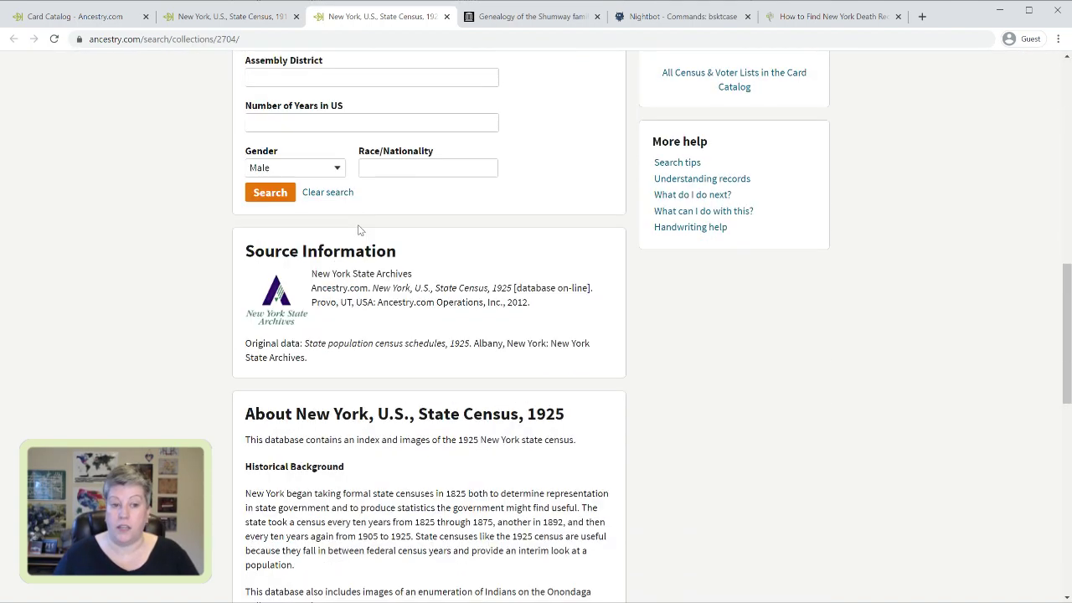
click(266, 115)
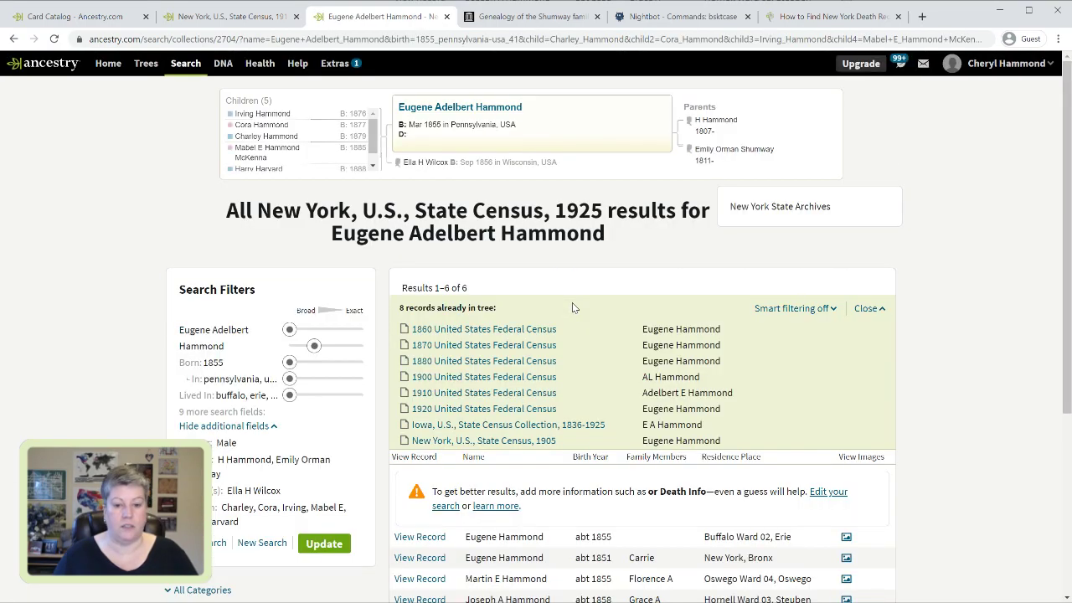
scroll(574, 307, down, 3)
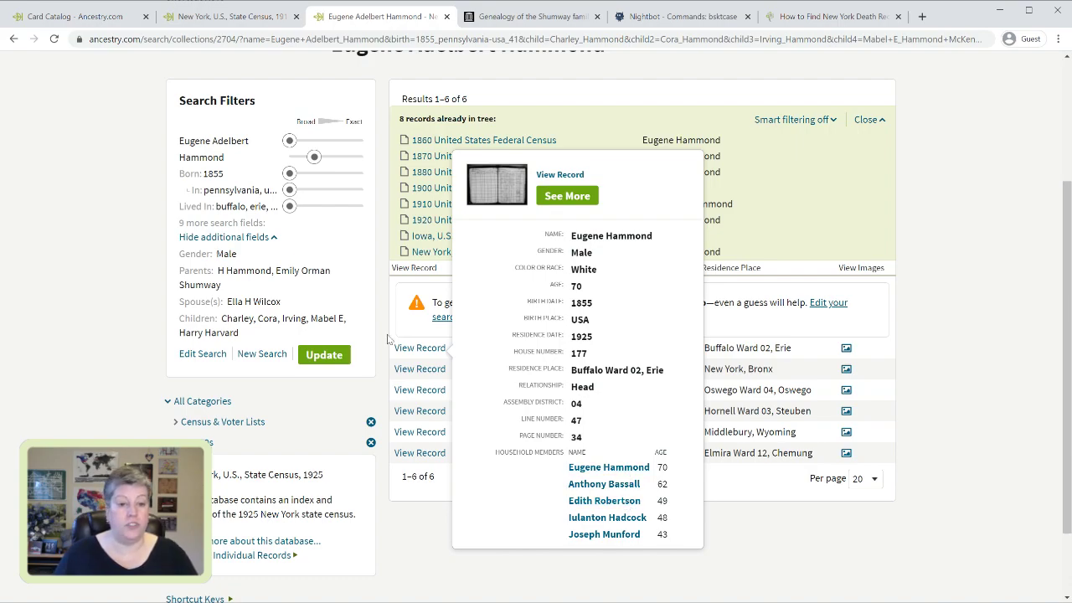
click(418, 348)
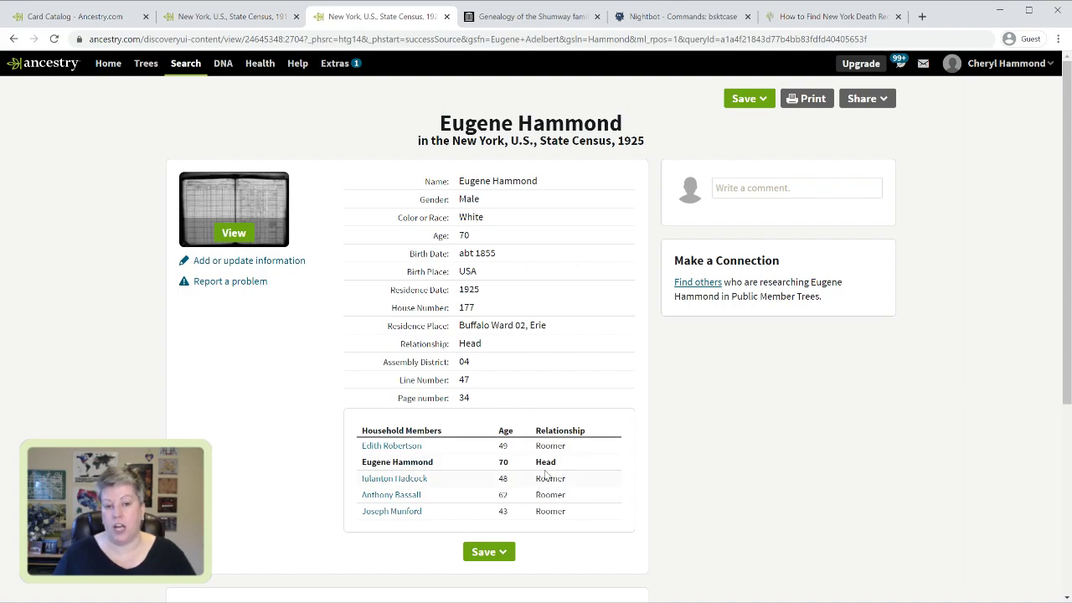
Attach the 1925 New York State Census record to the father's entry in the Hammond Family Tree
click(747, 102)
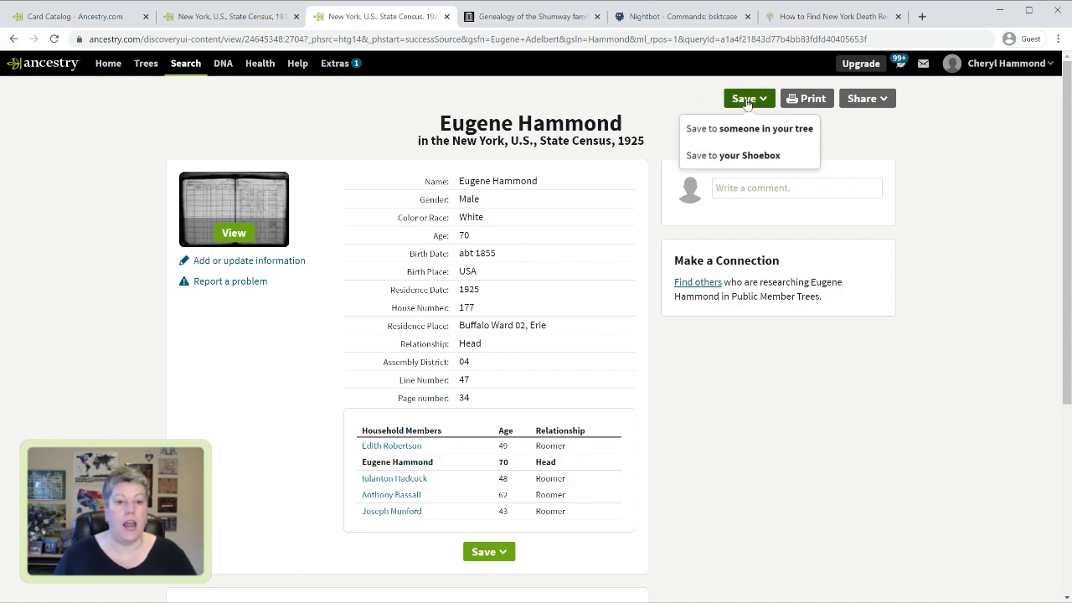
click(746, 129)
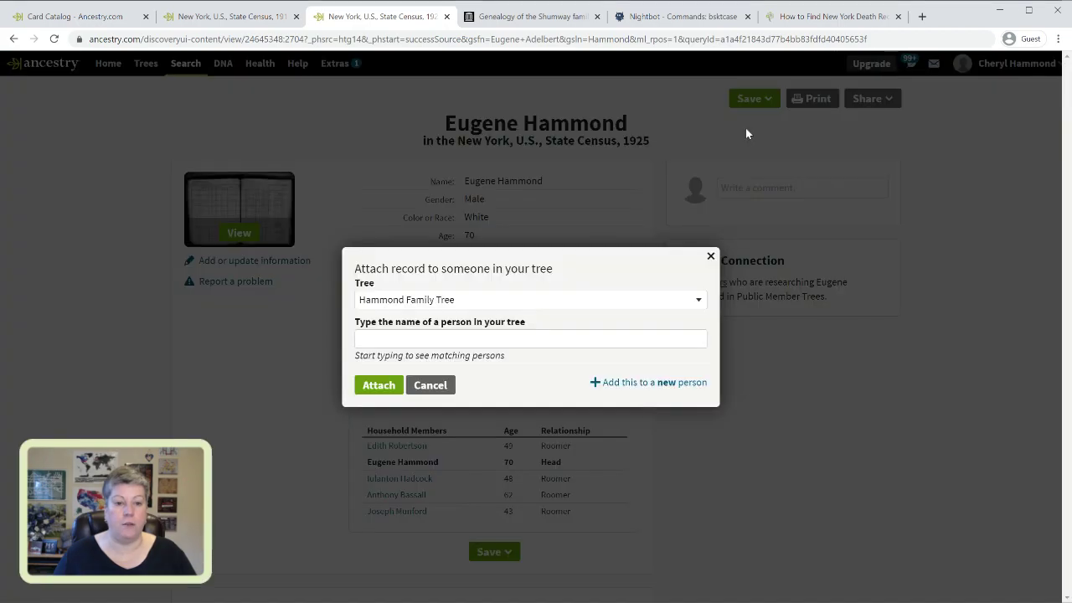
click(470, 341)
text(eugne)
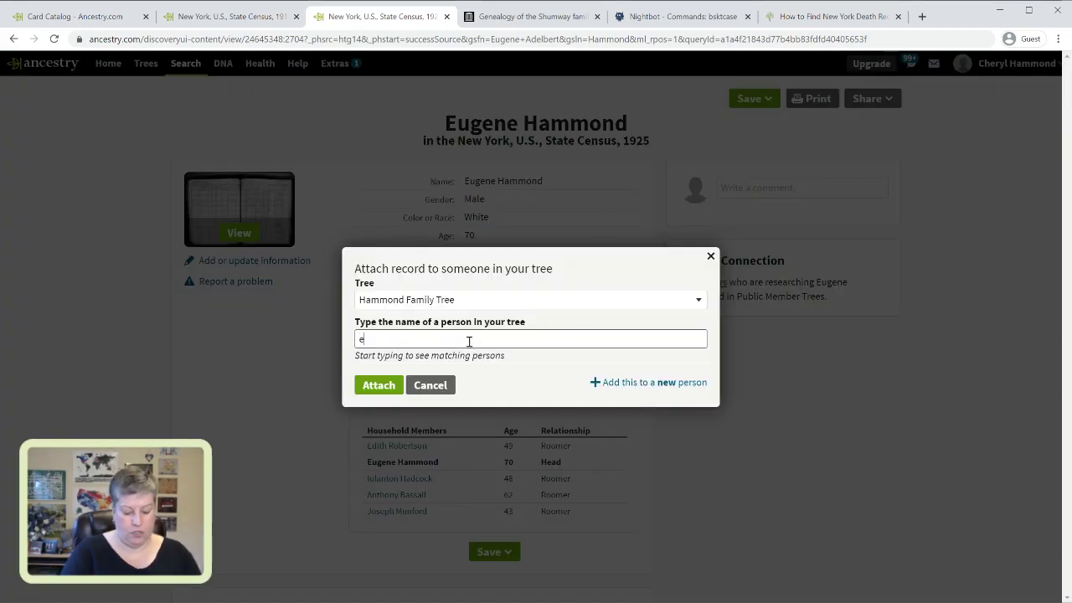
key(BackSpace)
key(BackSpace)
text(ened)
key(BackSpace)
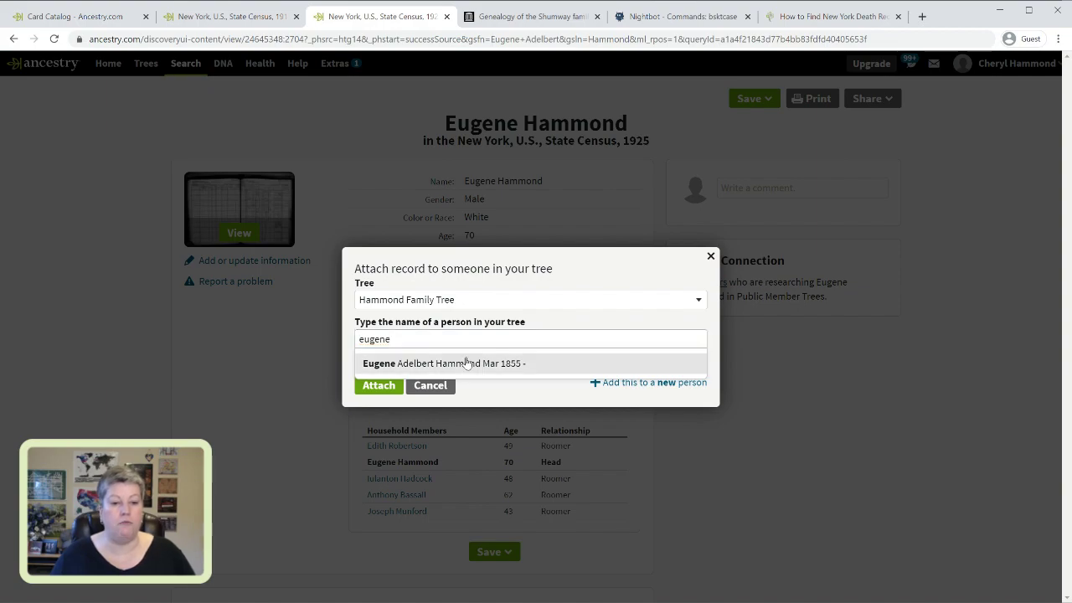
click(408, 363)
click(366, 391)
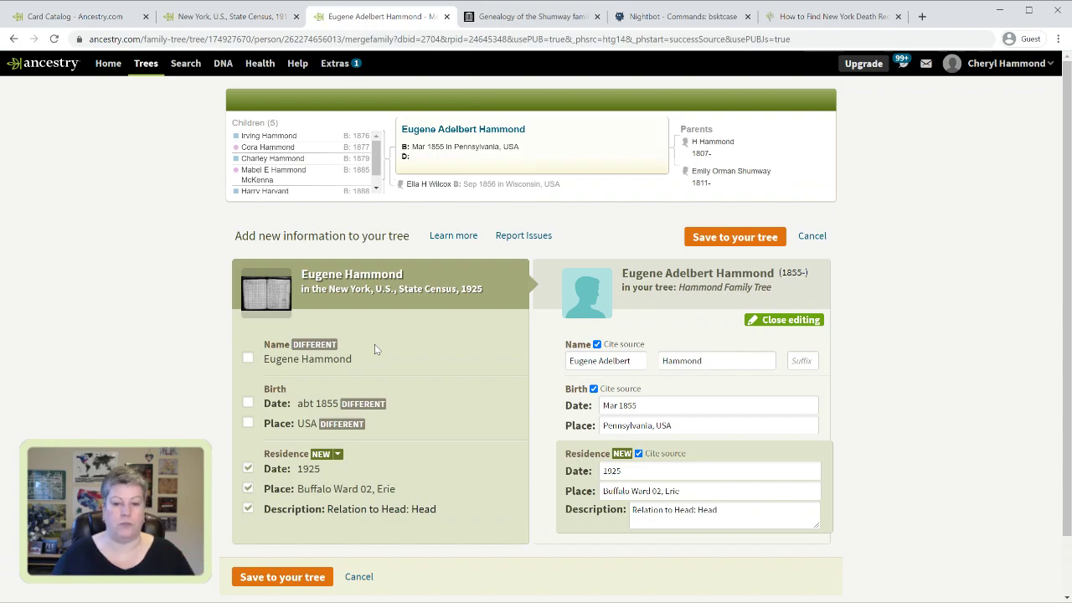
Set the 1925 residence place to Buffalo, Erie, New York, USA and save the census information to the tree
double_click(642, 491)
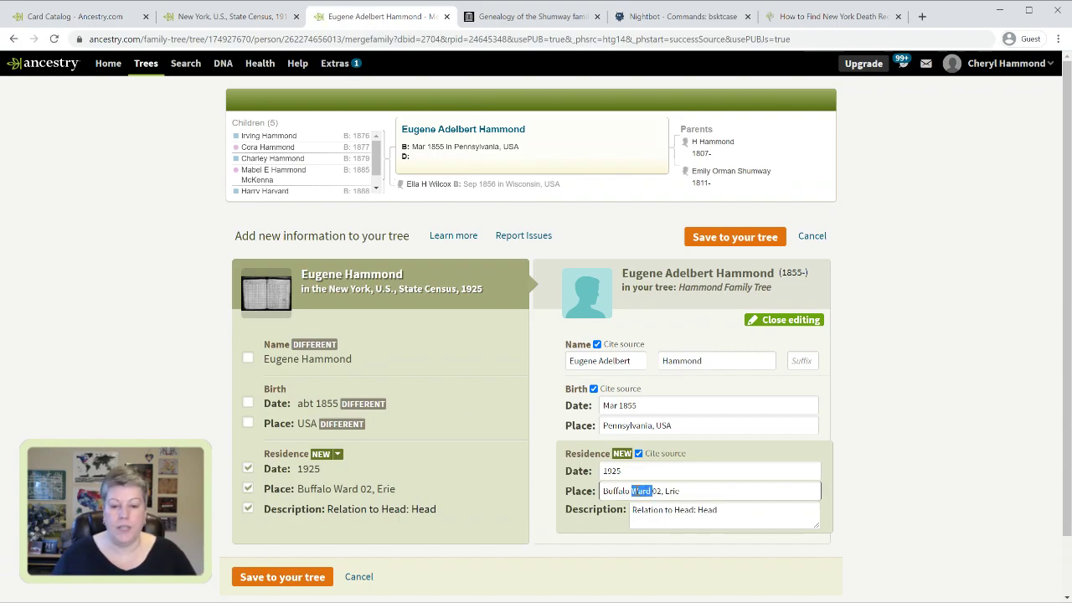
key(Delete)
key(Delete)
key(Delete)
key(Delete)
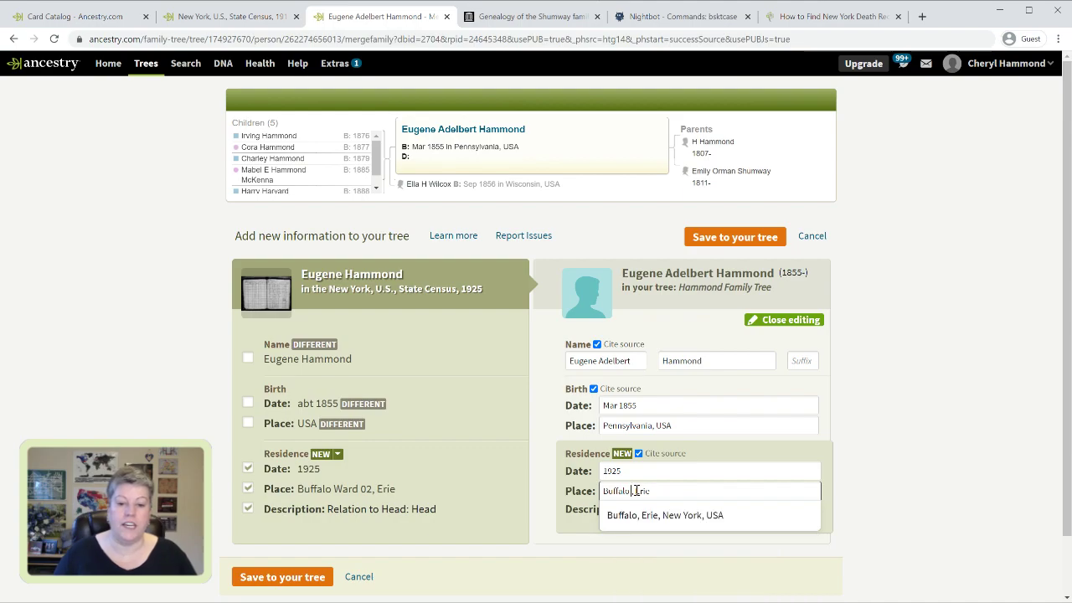
click(630, 515)
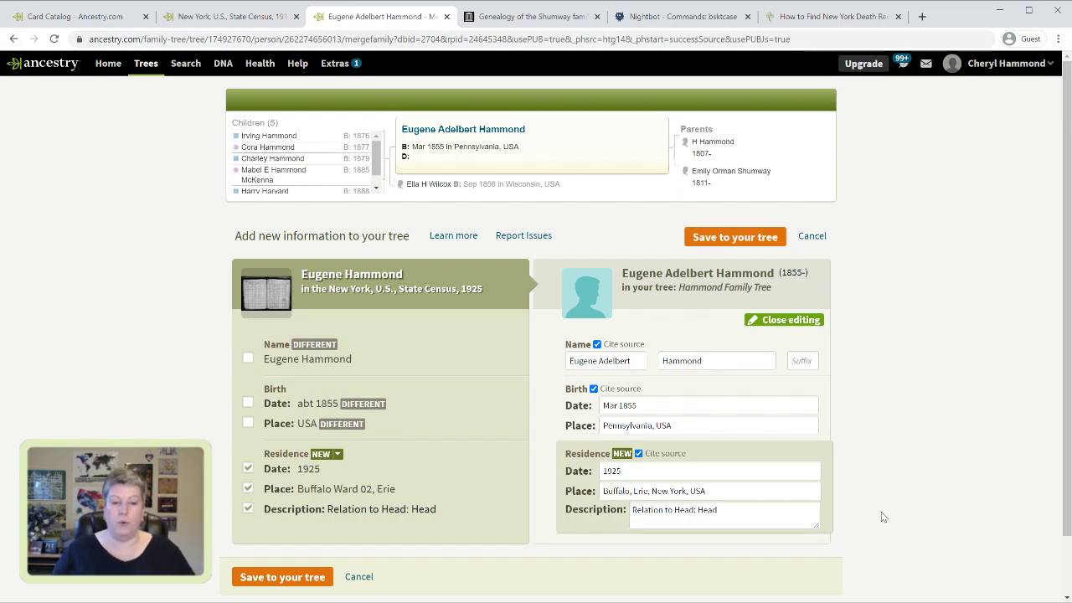
click(767, 238)
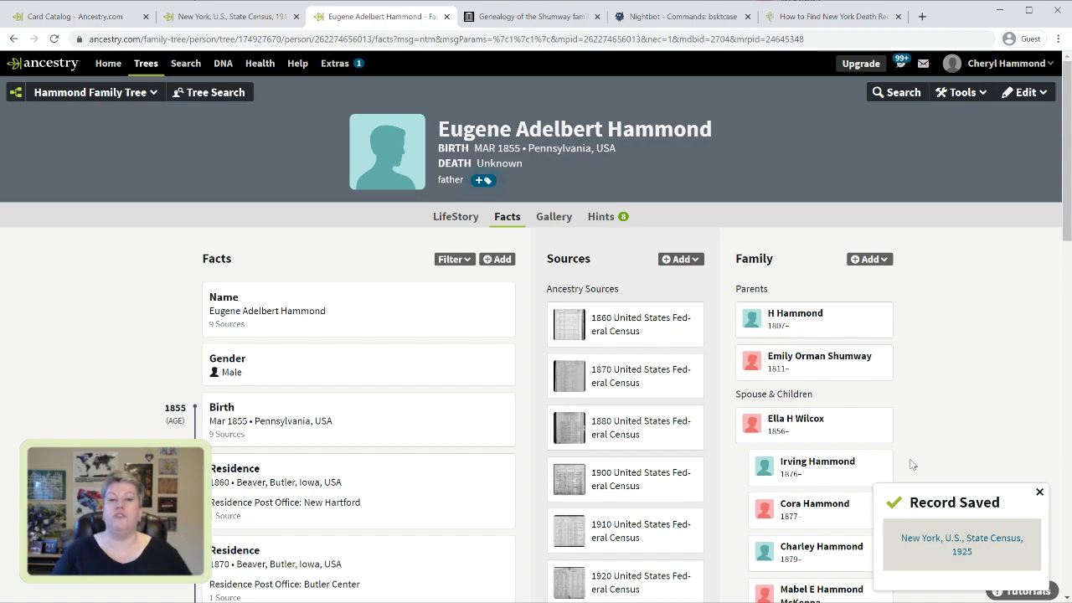
Review the father's facts timeline and attached census sources for his residences from 1860 through 1925
scroll(916, 343, down, 4)
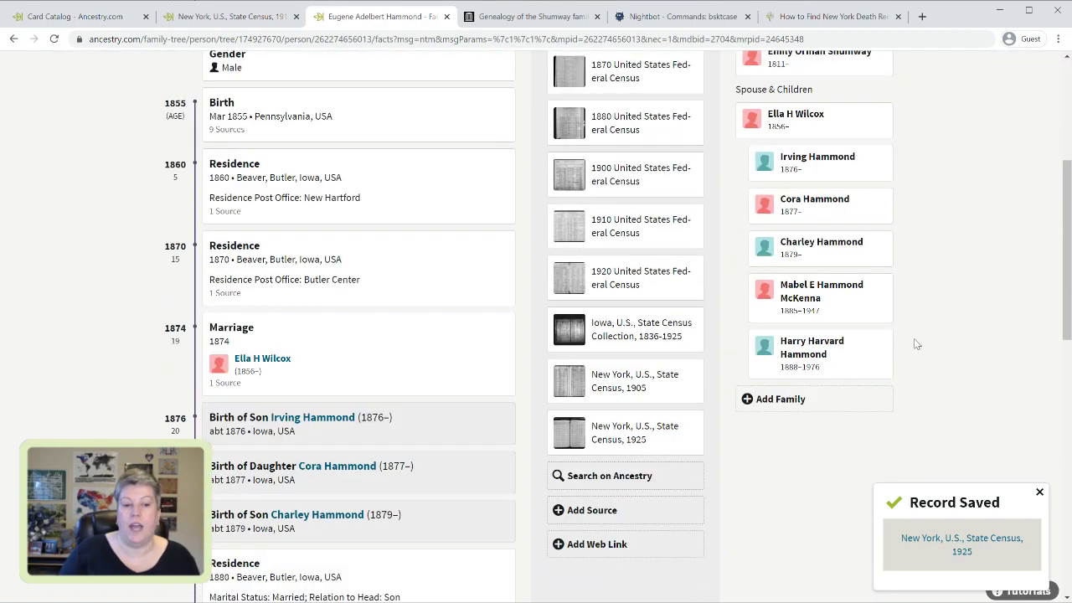
scroll(917, 344, down, 10)
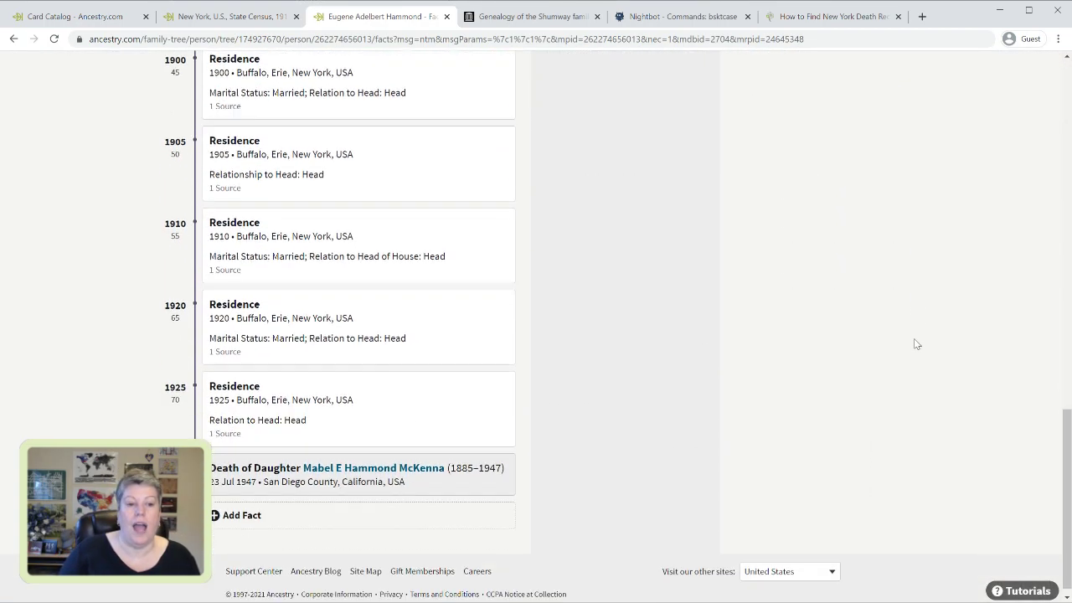
scroll(916, 344, up, 7)
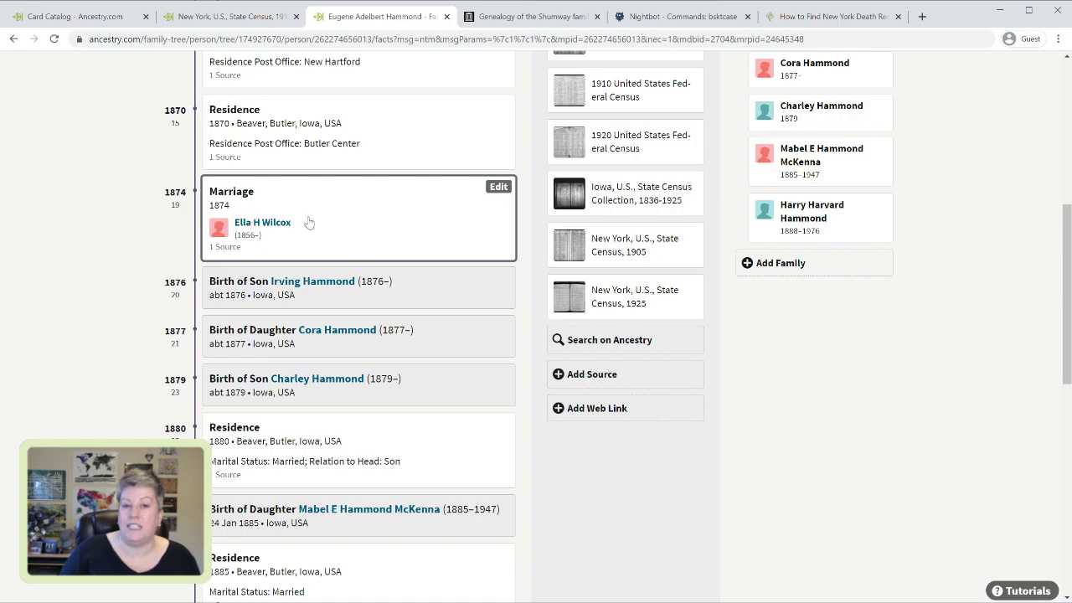
scroll(308, 222, up, 5)
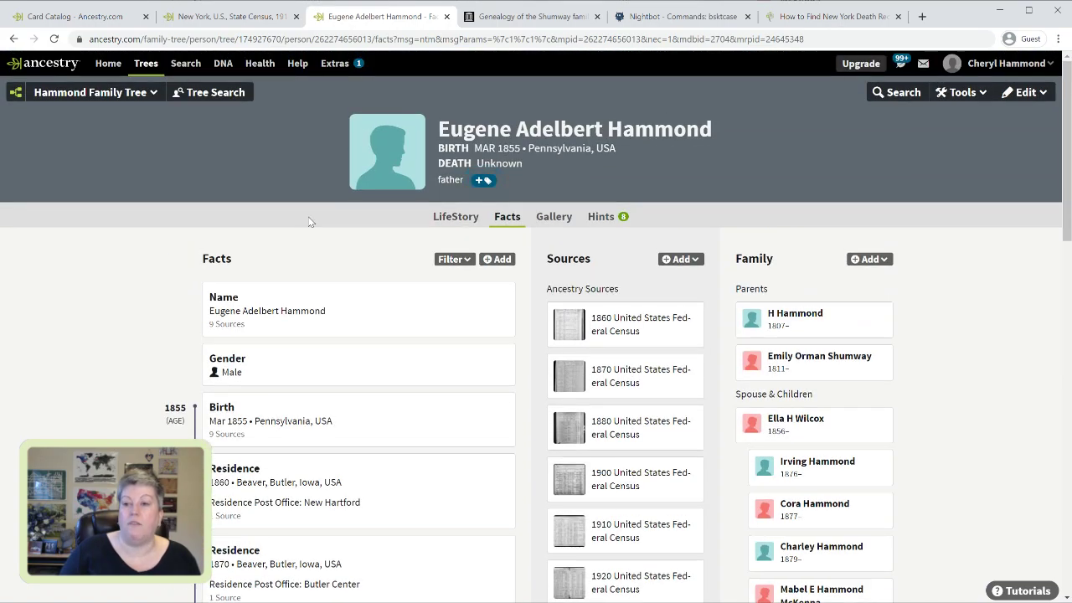
scroll(309, 221, down, 6)
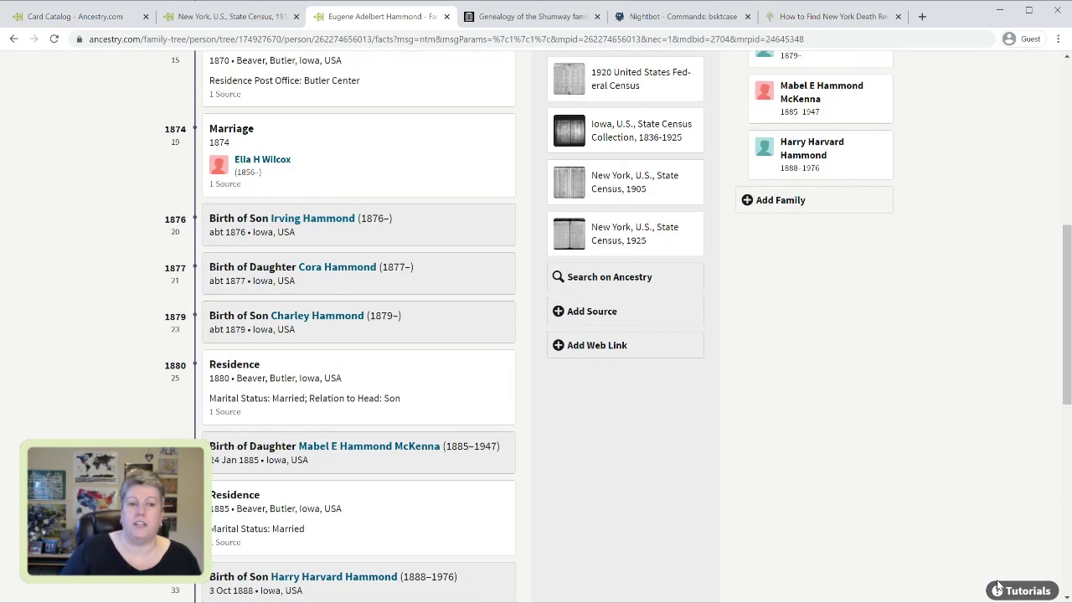
scroll(854, 550, down, 3)
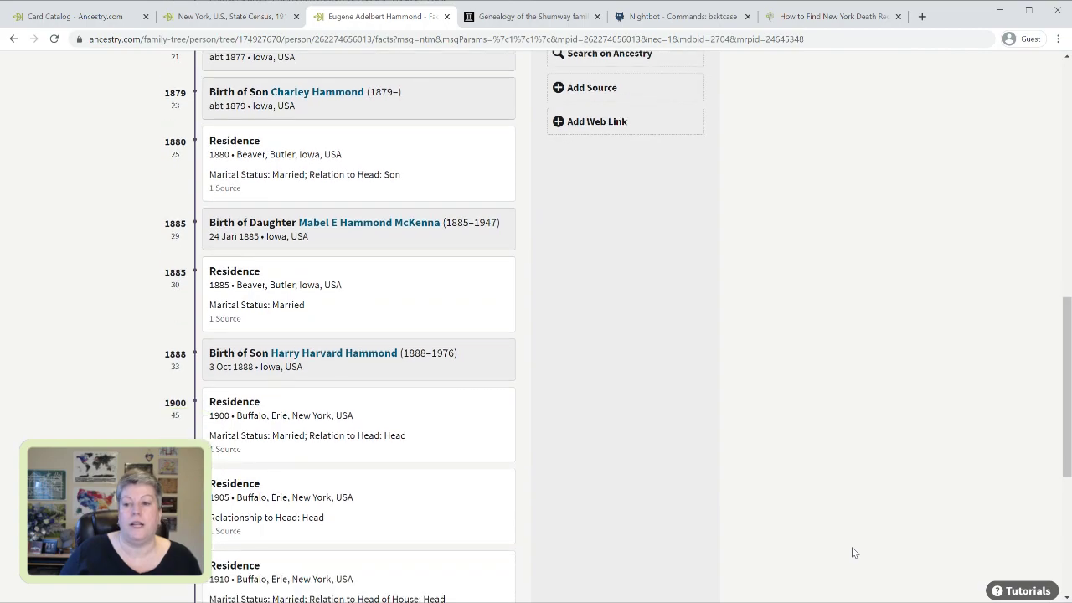
scroll(852, 551, down, 5)
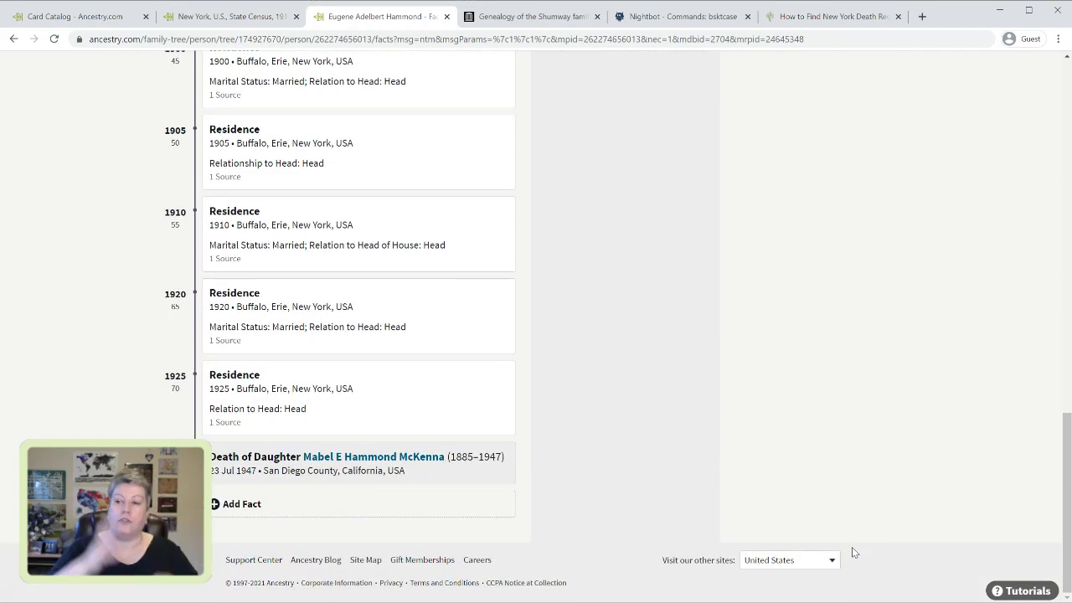
scroll(852, 547, up, 10)
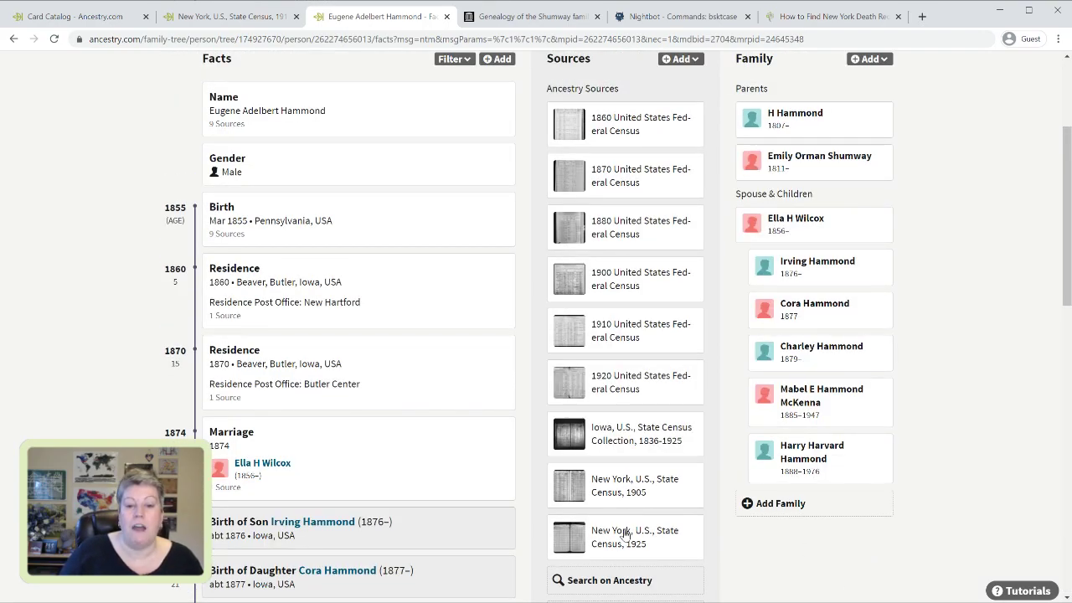
mouse_move(641, 530)
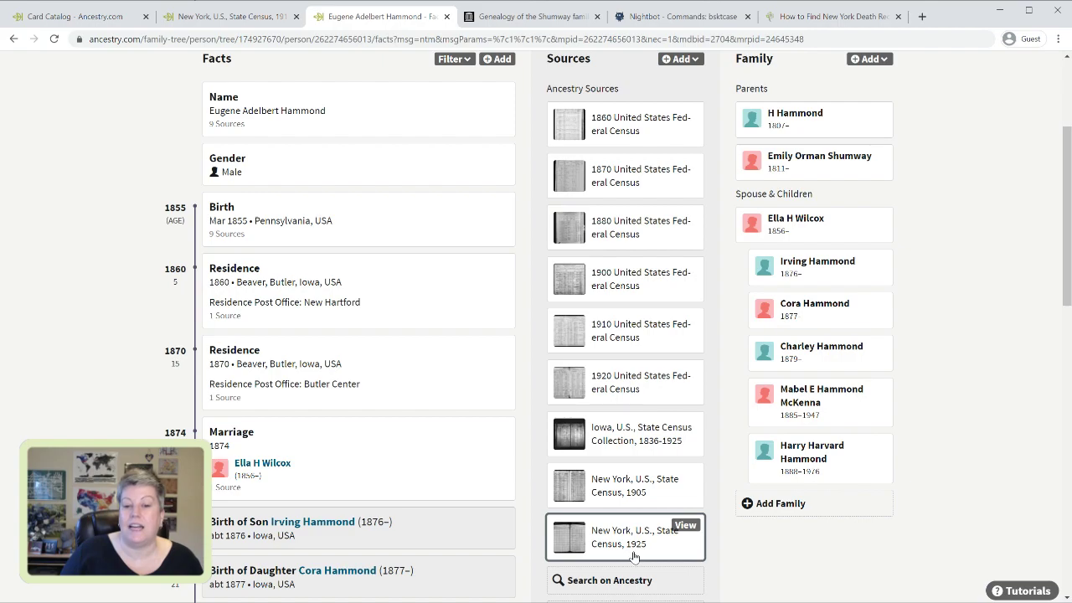
scroll(641, 554, up, 3)
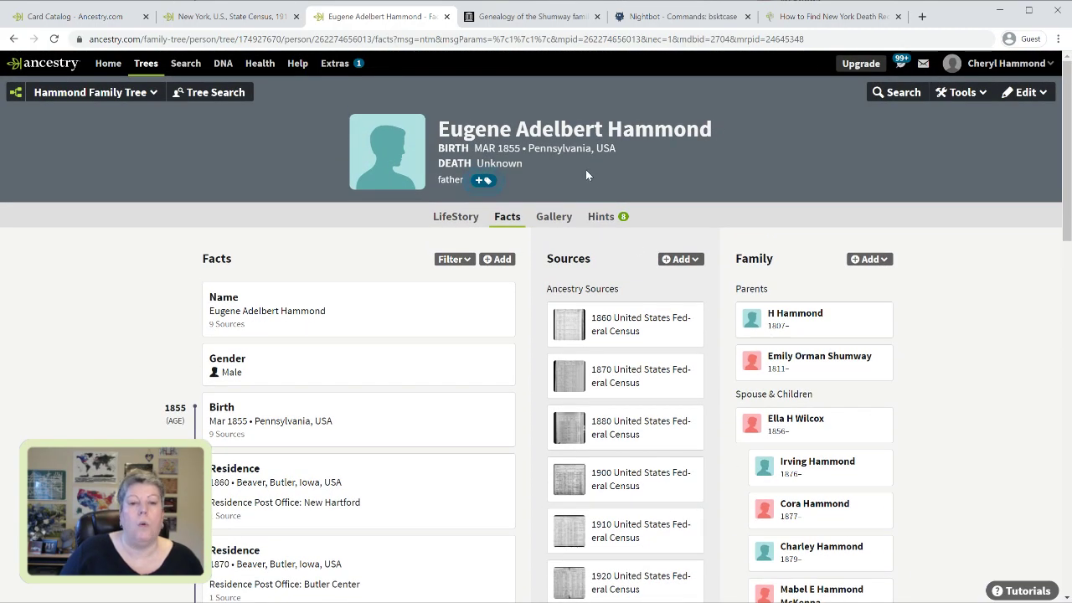
Go through the father's record hints and open the New York, U.S., Death Index, 1852-1956 hint
click(608, 218)
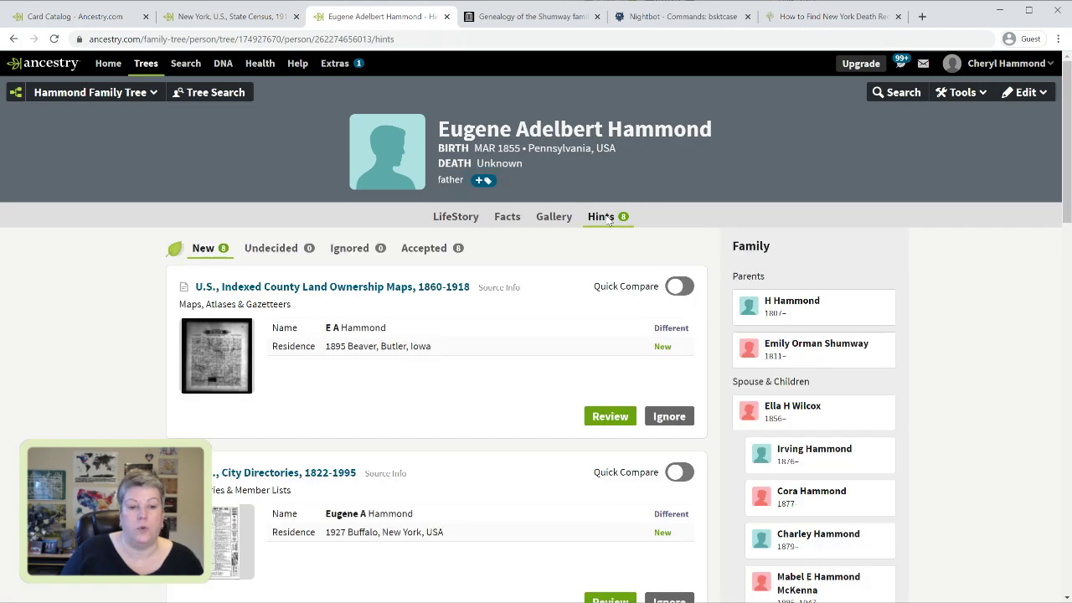
scroll(609, 219, down, 7)
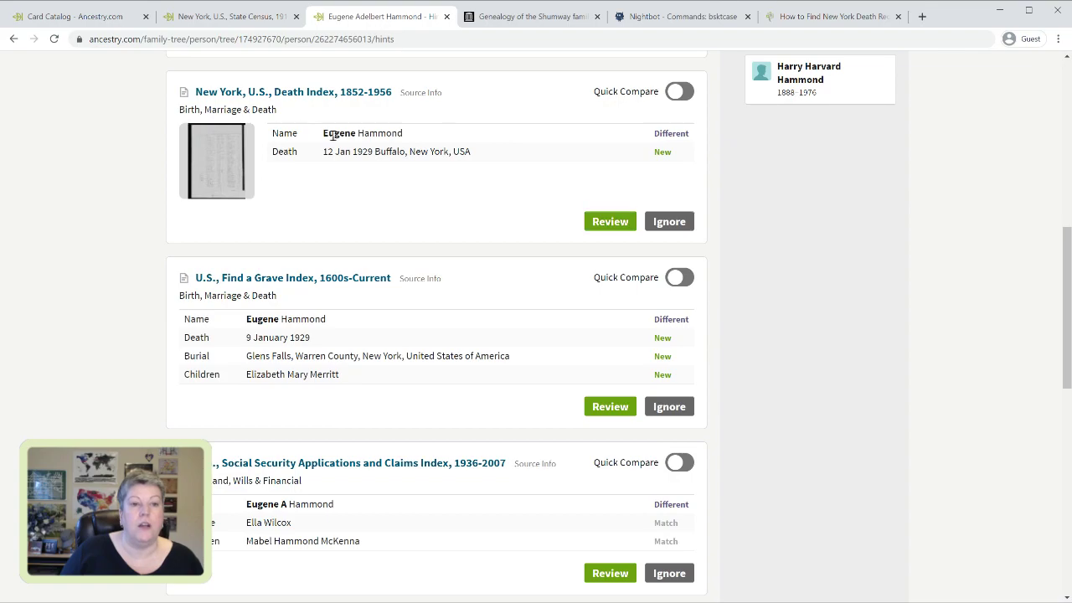
click(319, 93)
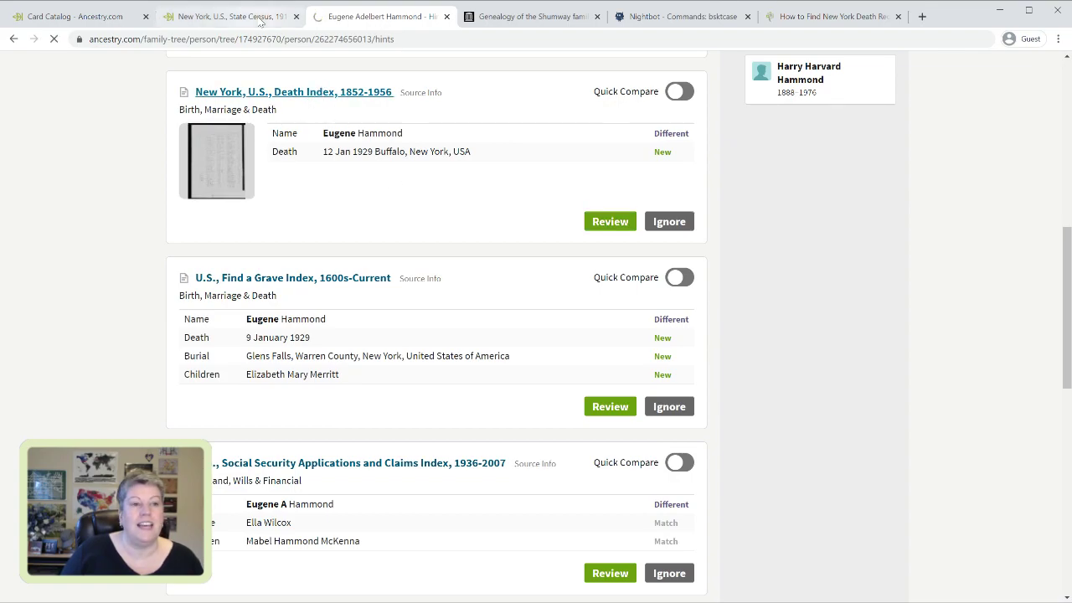
Close the browser tabs for the 1915 state census, the card catalog and the New York death records article
click(261, 18)
click(296, 16)
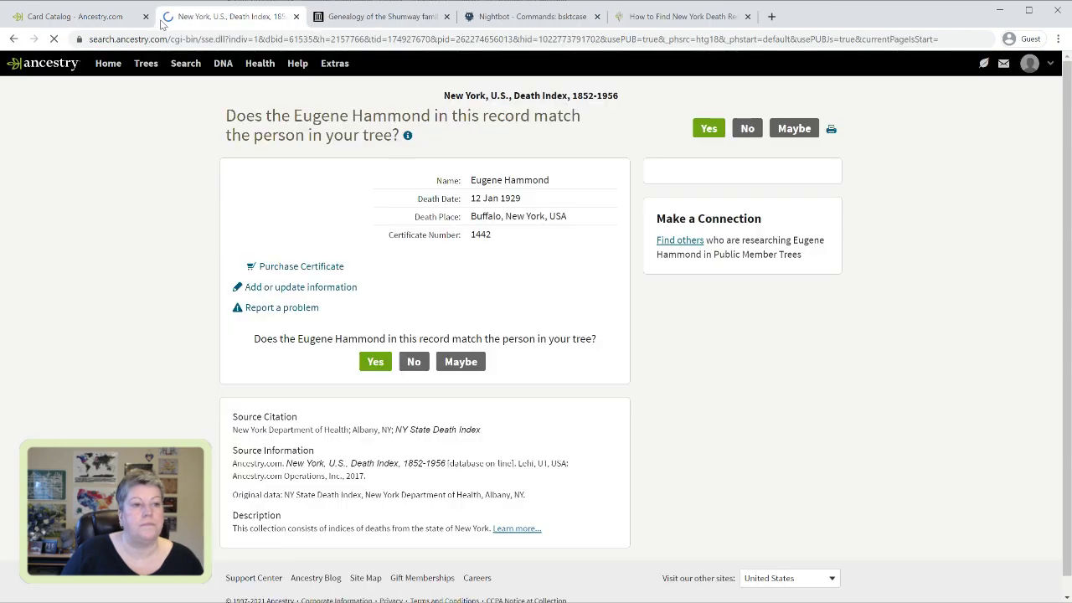
click(146, 17)
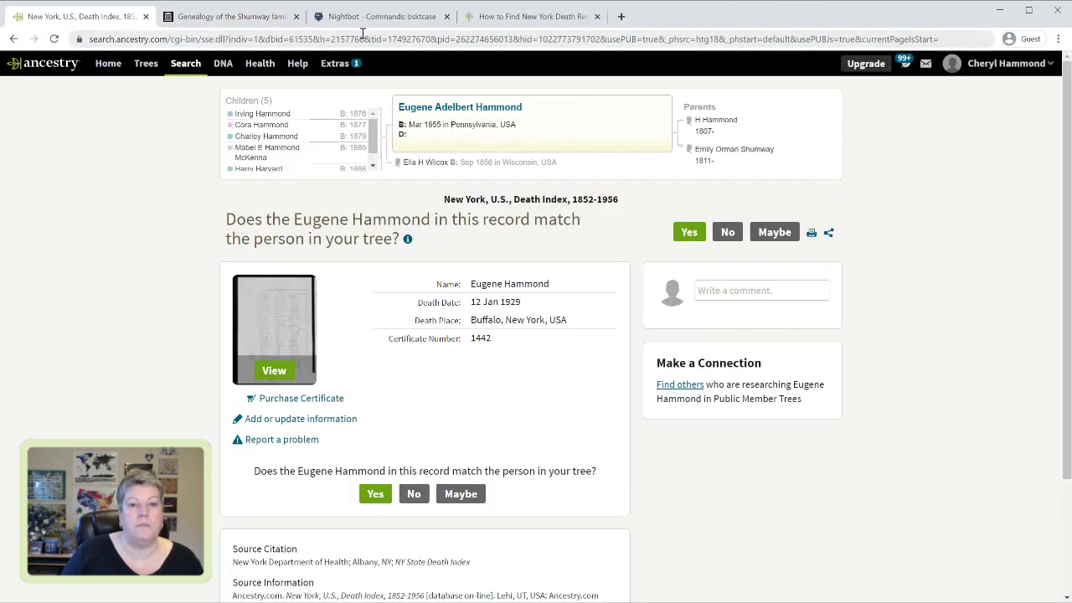
click(597, 16)
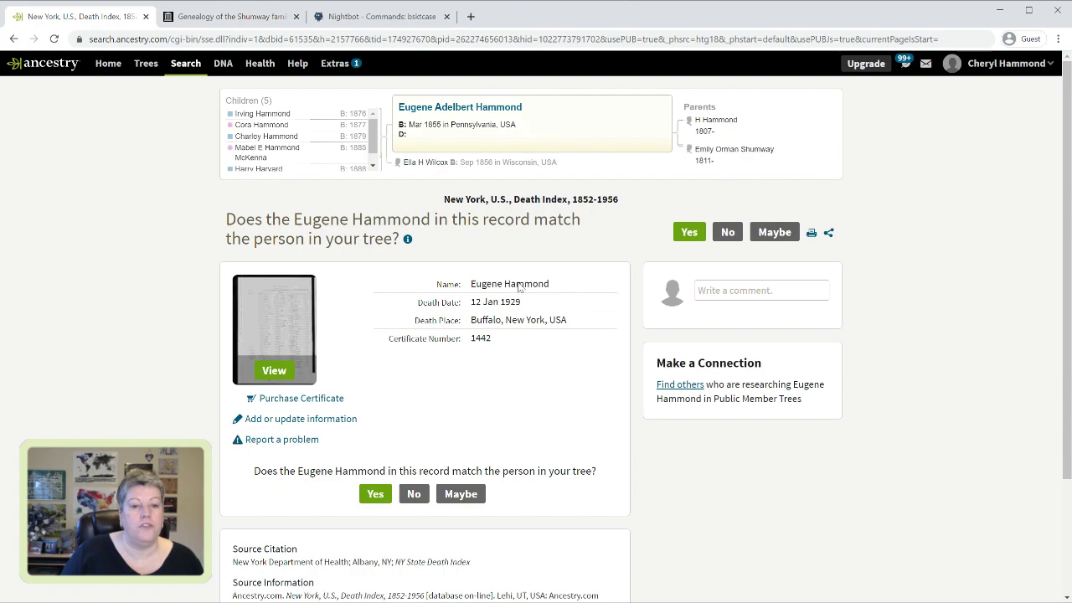
Examine the father's possible entries in the 1929 death index image, then return to the record page
click(275, 375)
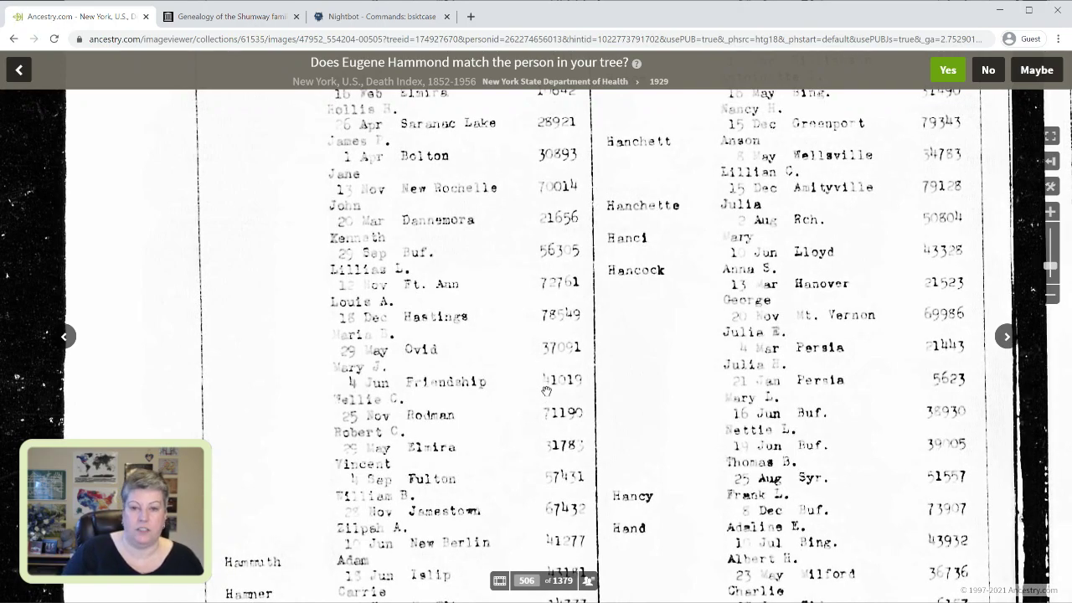
drag(512, 347, 494, 302)
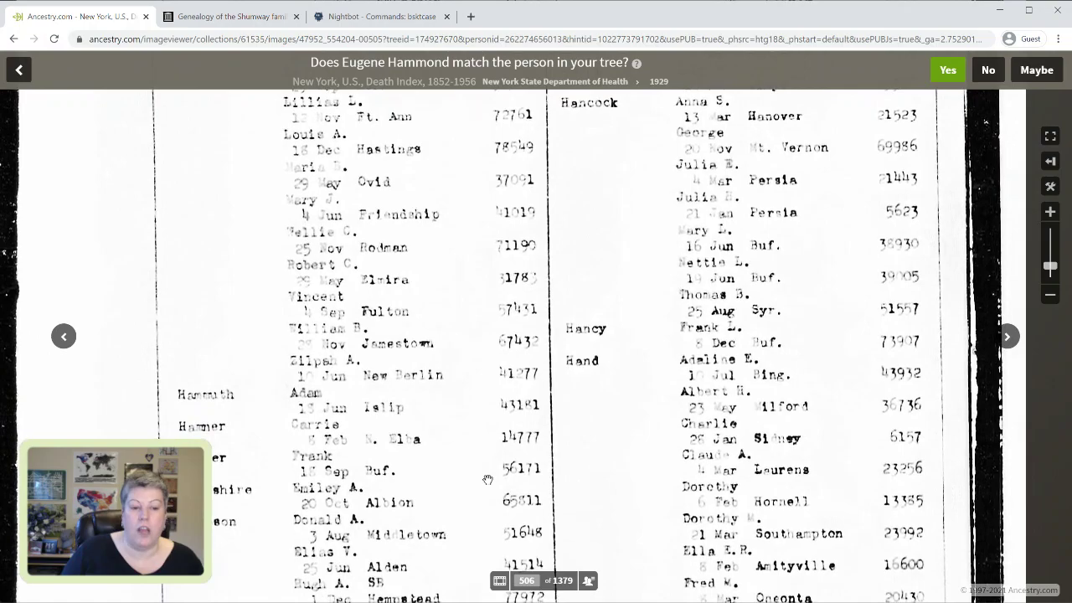
drag(620, 134, 668, 458)
drag(393, 205, 411, 391)
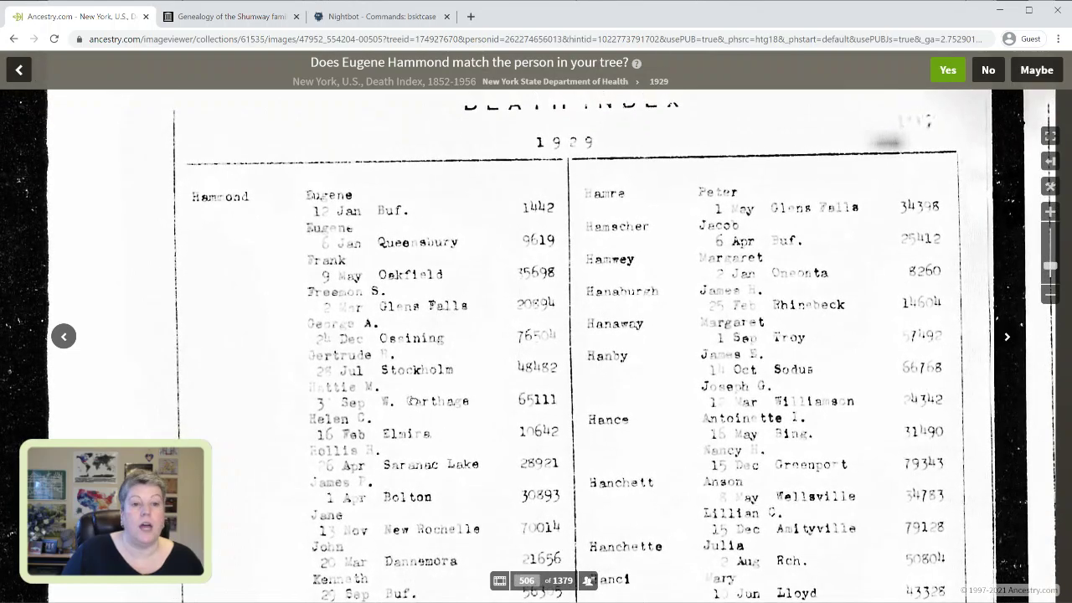
drag(314, 183, 326, 145)
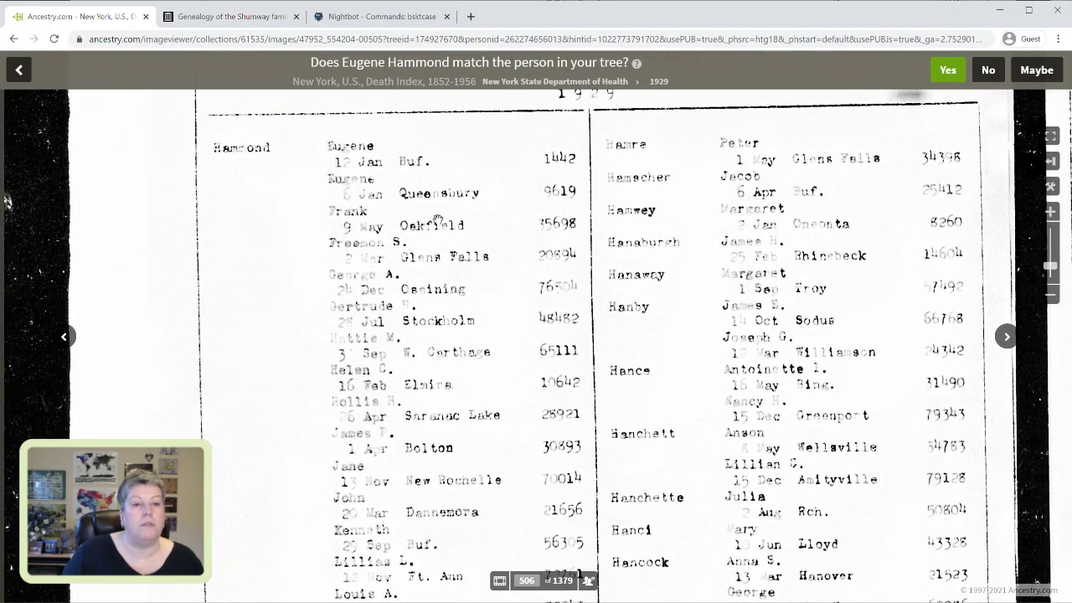
drag(415, 263, 413, 295)
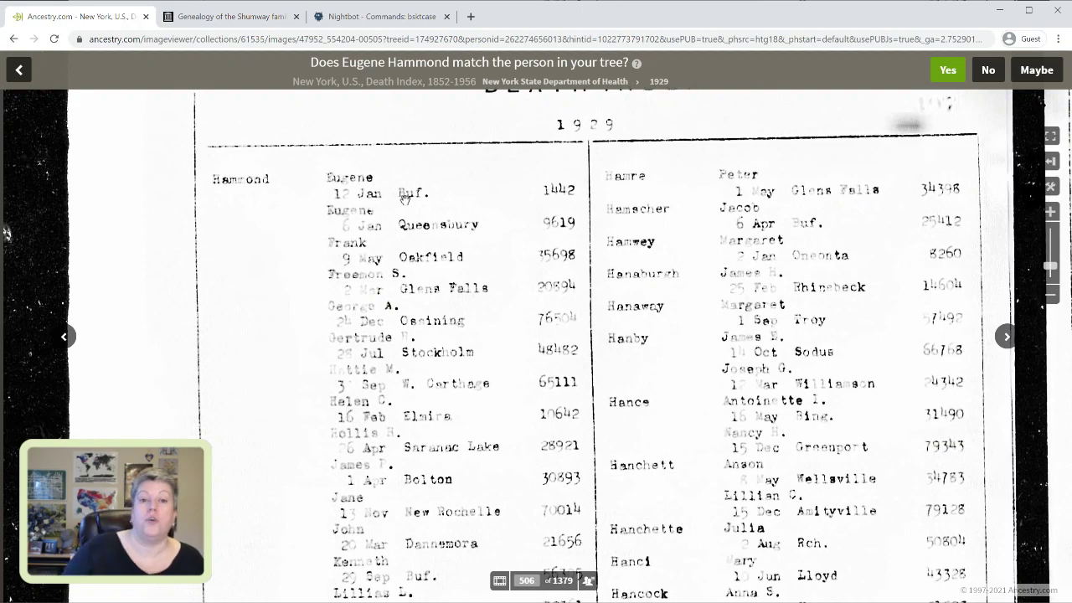
click(13, 39)
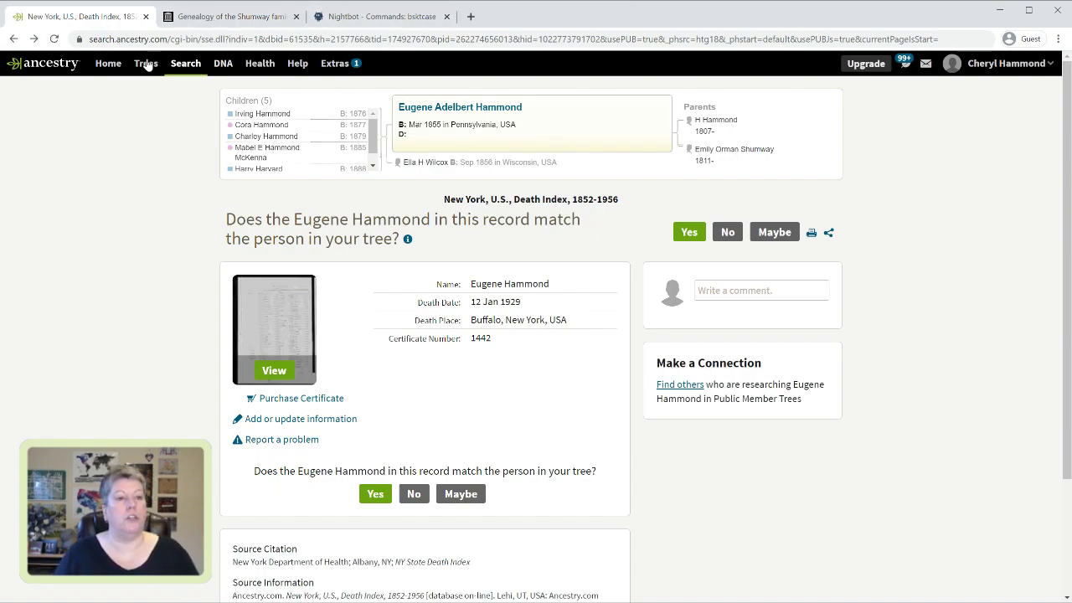
Open the 1930 United States Federal Census collection from the U.S. Federal Census Collection's list of included data collections
click(186, 67)
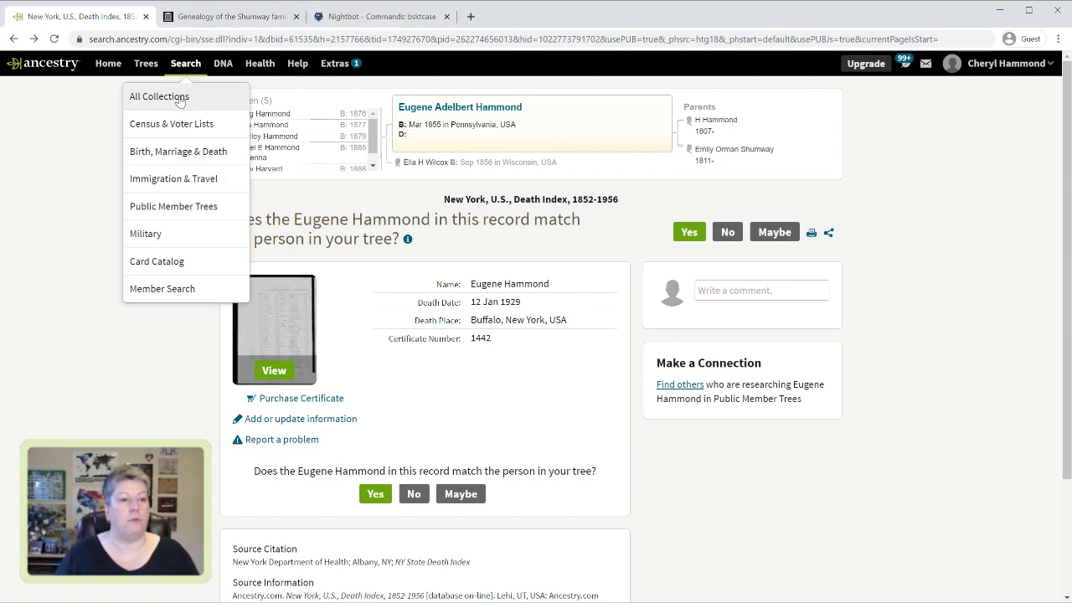
click(179, 102)
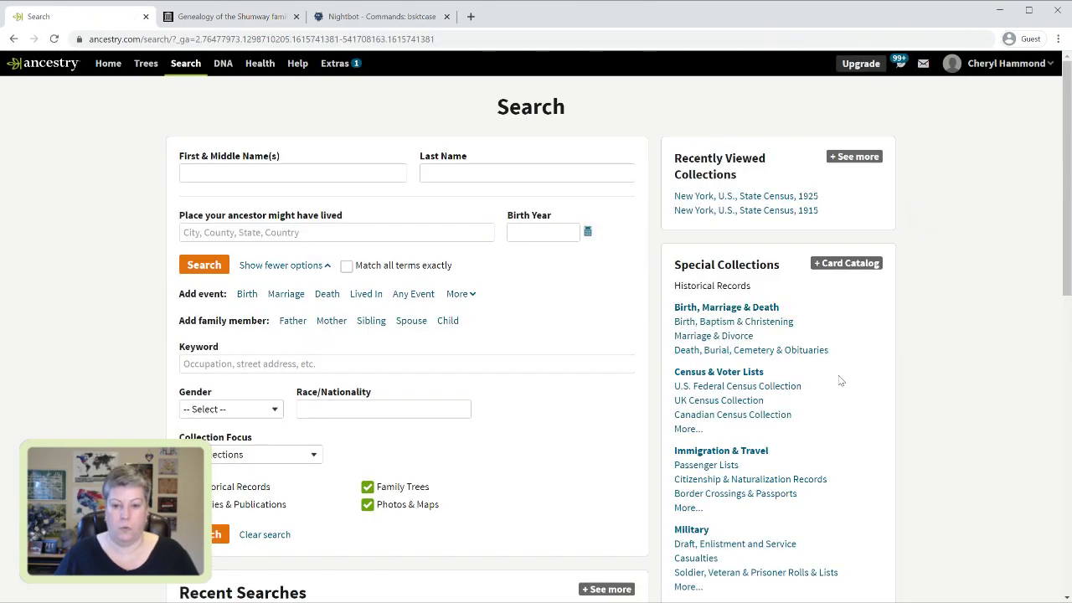
click(789, 387)
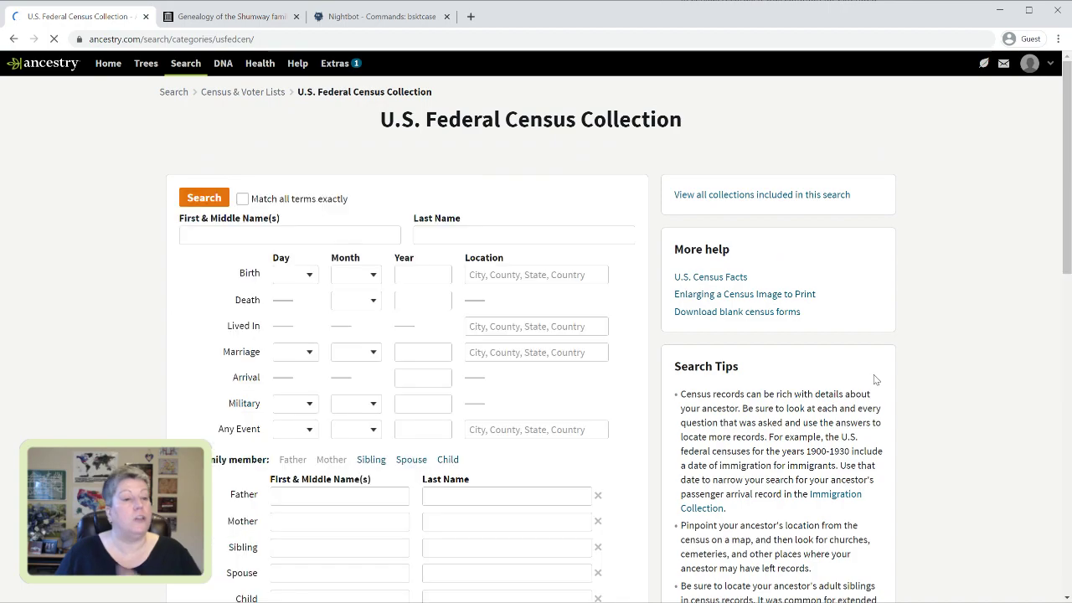
scroll(875, 380, down, 7)
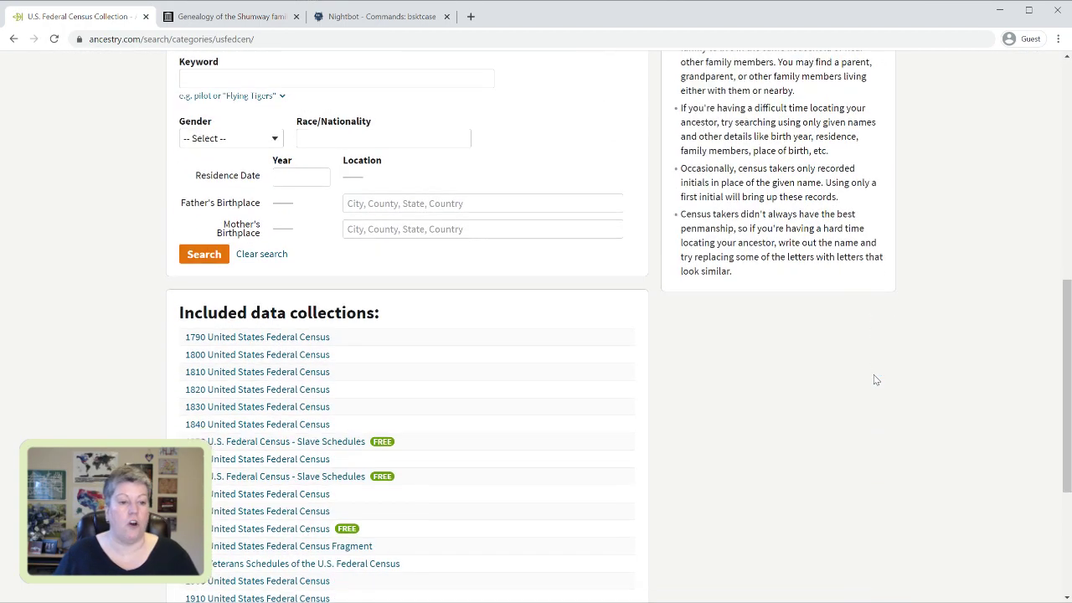
scroll(210, 443, down, 2)
click(211, 445)
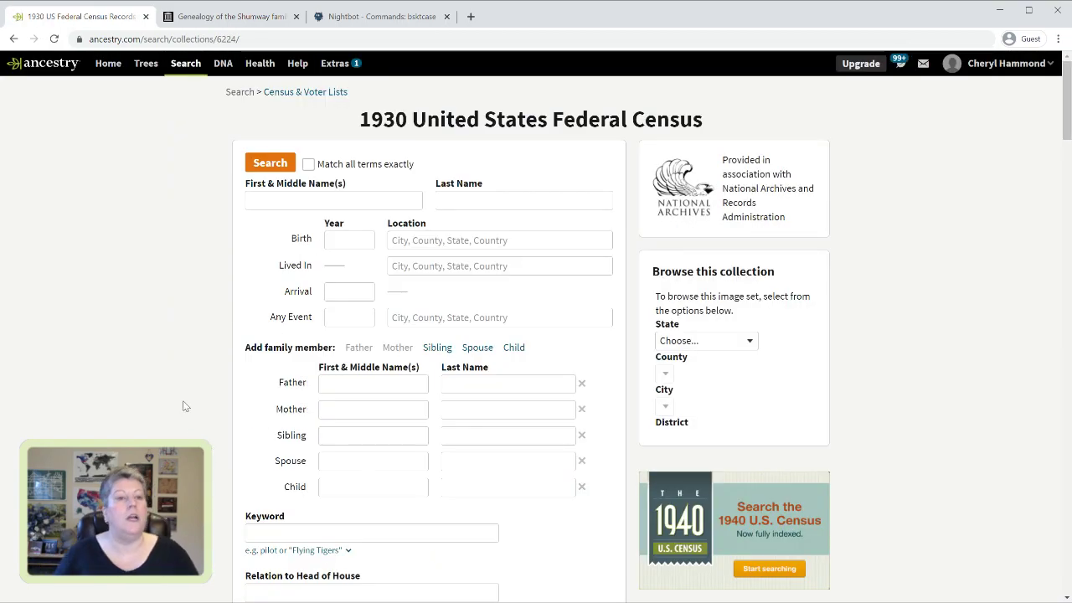
Search the 1930 census for the father, filling the form with his details from the Hammond Family Tree
click(282, 201)
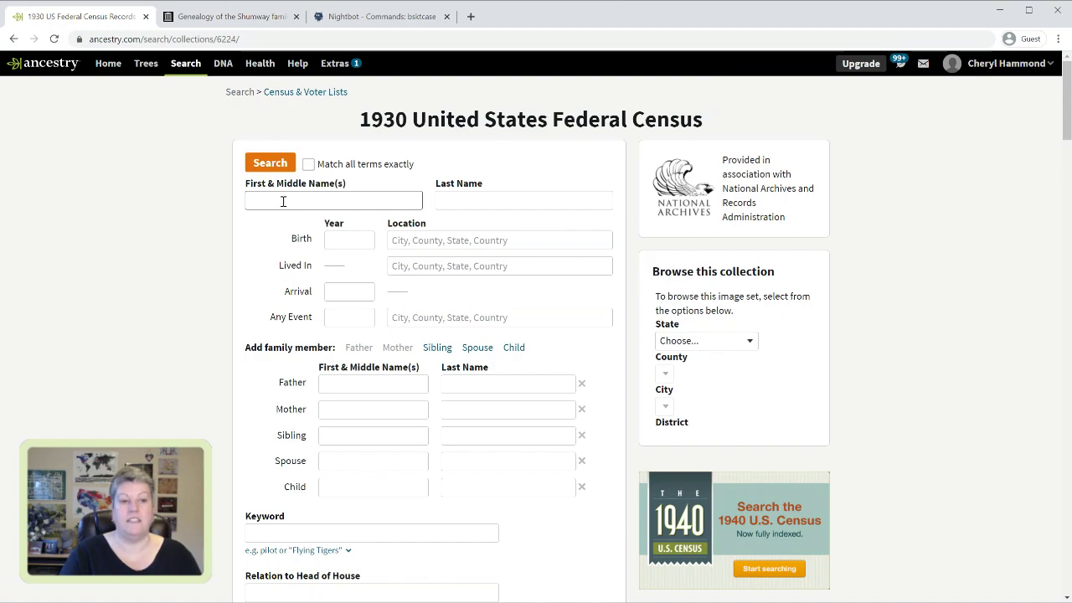
text(eugene)
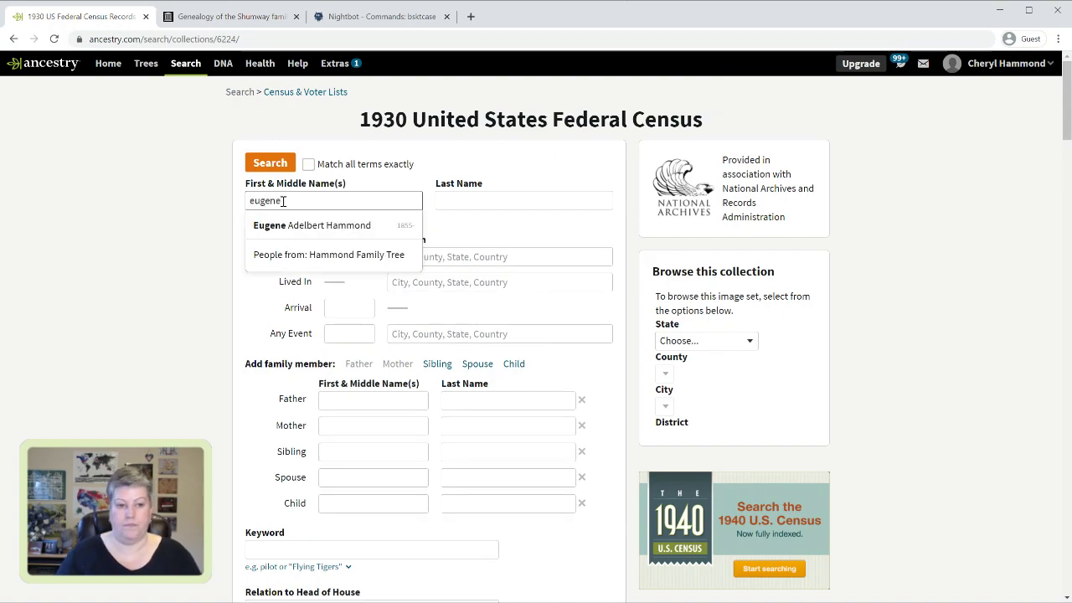
click(293, 225)
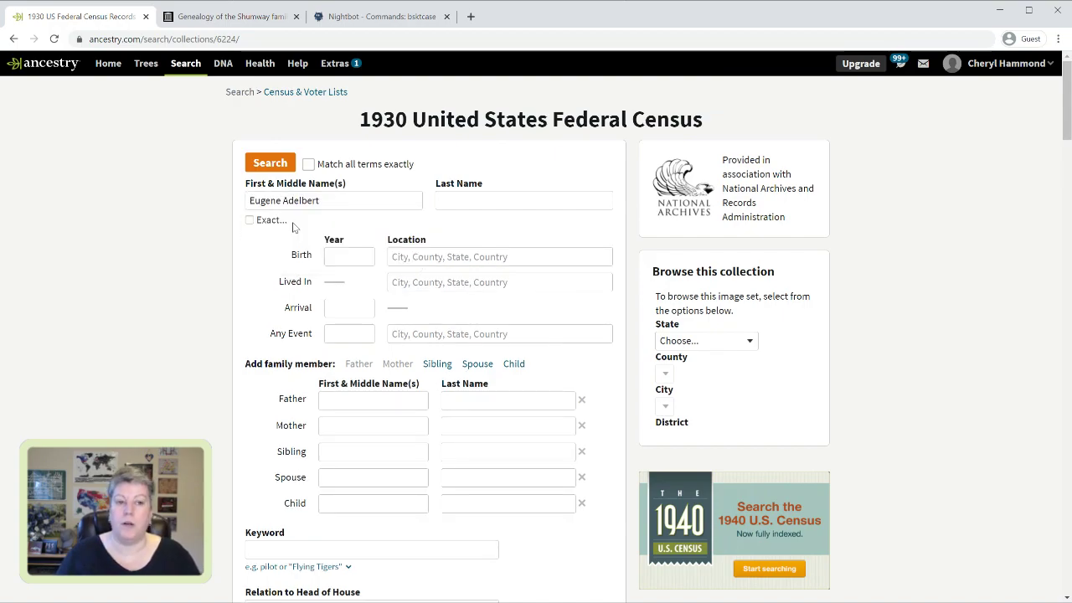
scroll(293, 226, down, 5)
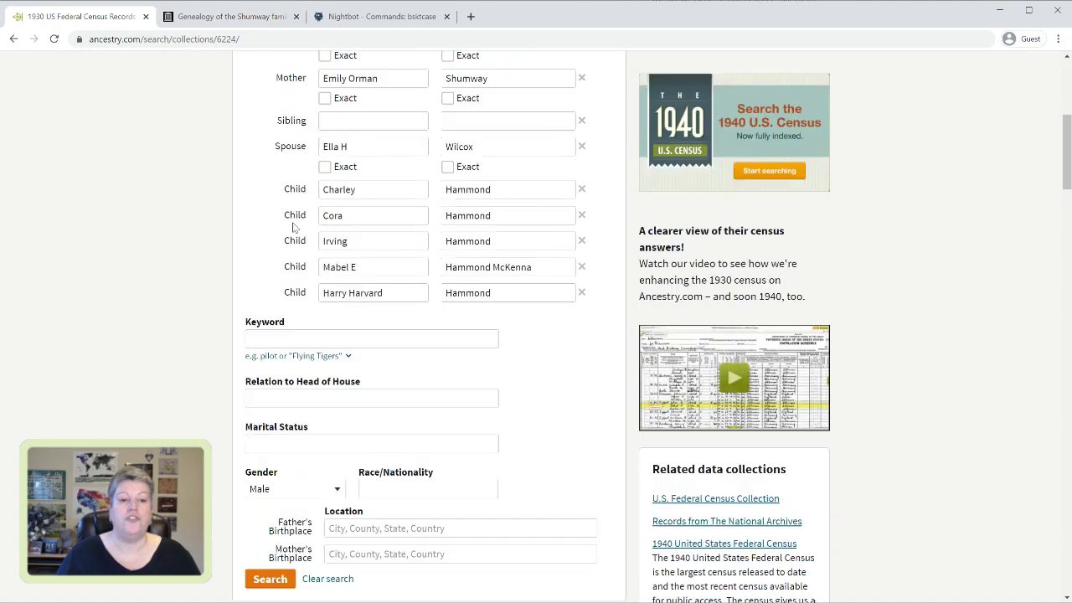
click(259, 540)
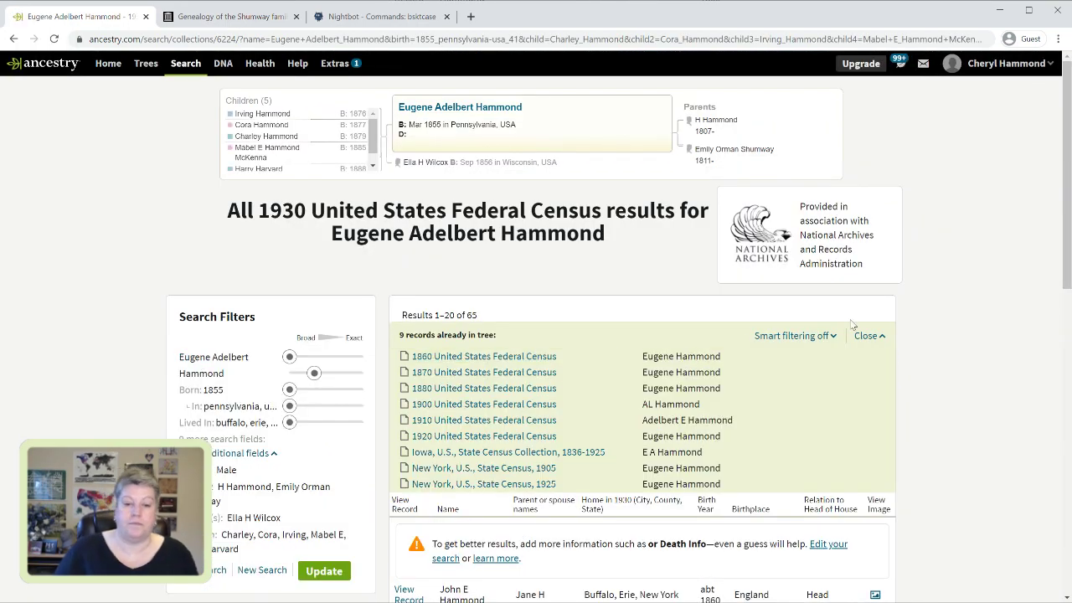
Examine the father's 1930 census results, comparing names, spouses, residences, birth years and birthplaces, and check the search filters used
scroll(850, 318, down, 3)
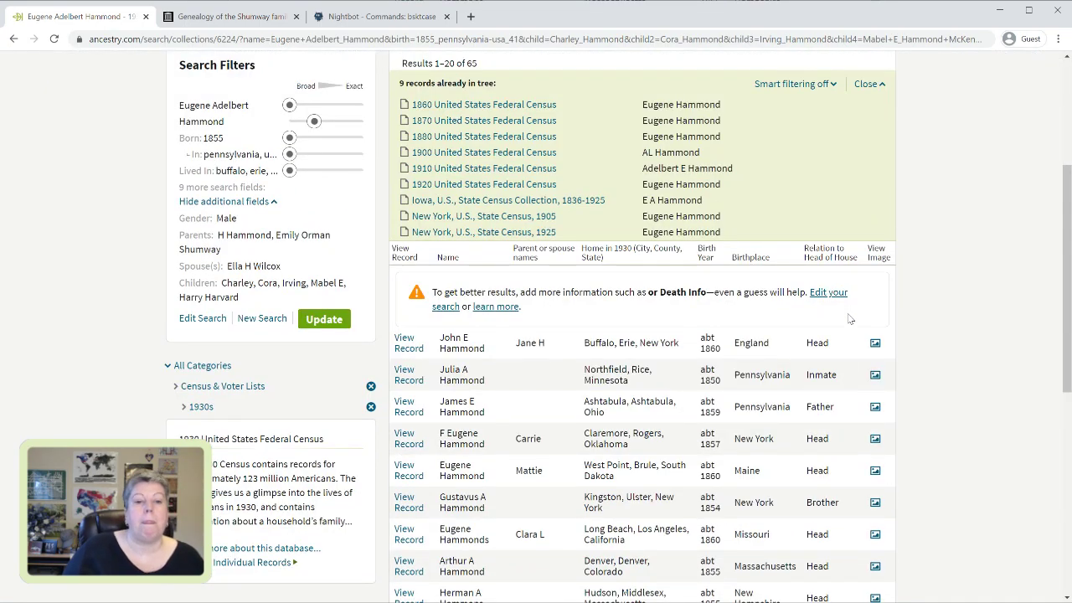
scroll(850, 318, down, 2)
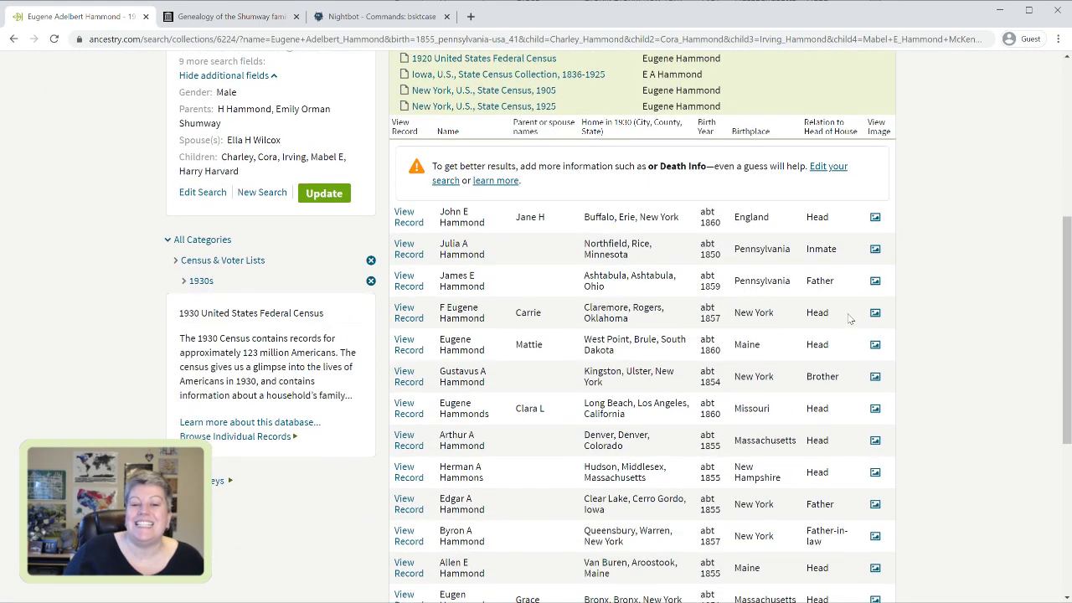
scroll(1002, 341, down, 2)
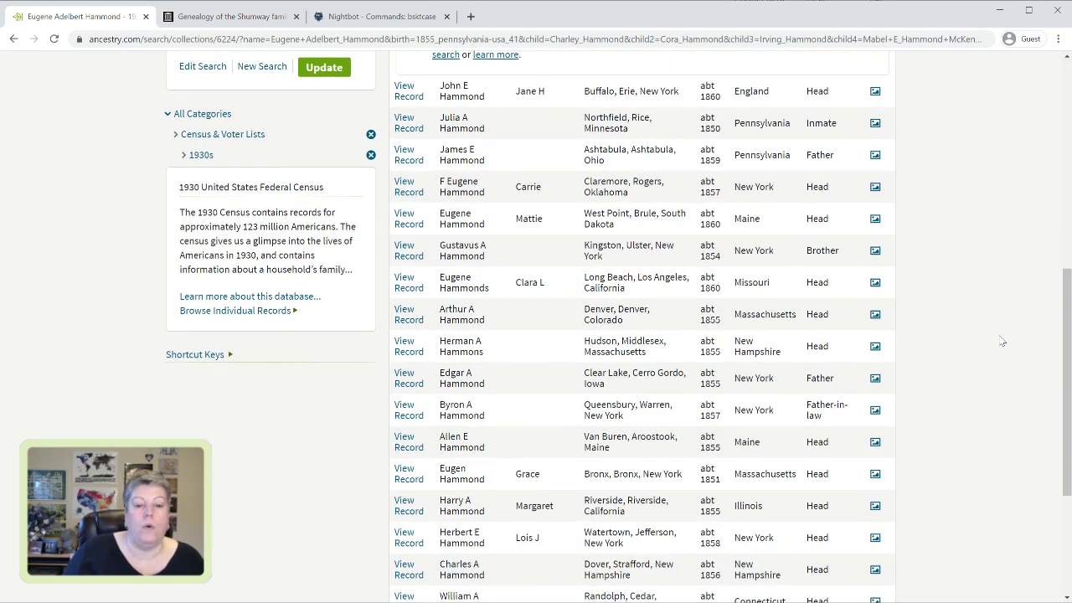
scroll(1002, 341, down, 1)
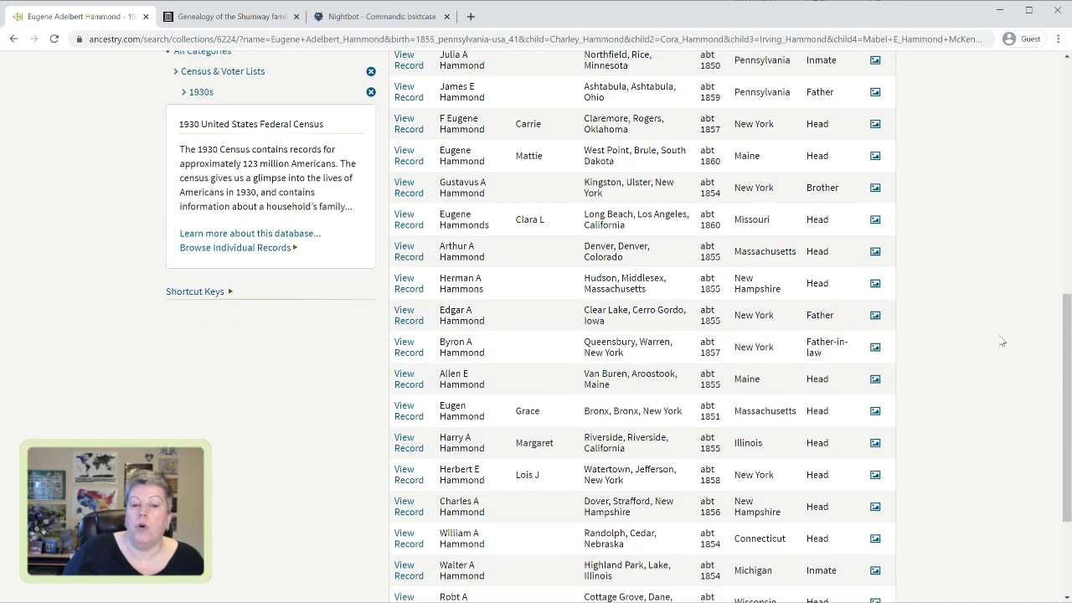
scroll(1002, 341, down, 1)
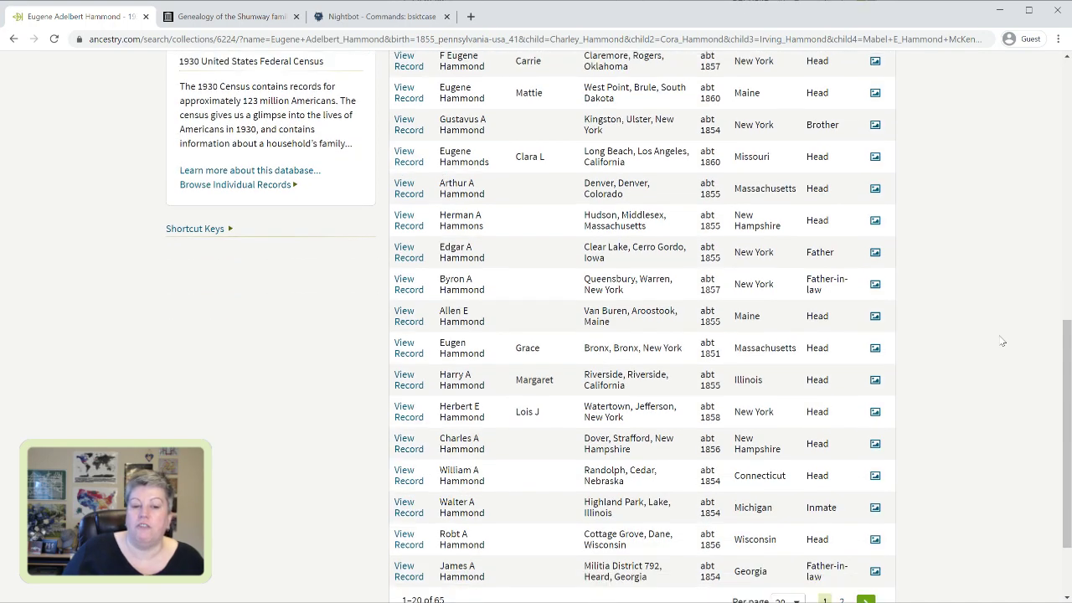
scroll(1002, 341, down, 1)
scroll(1002, 341, up, 4)
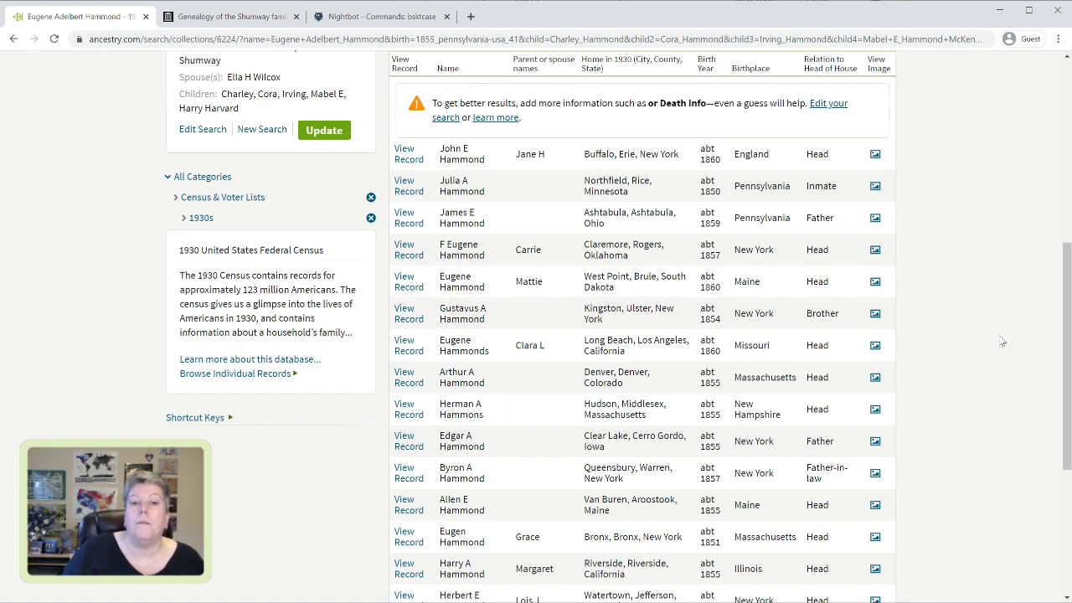
scroll(1002, 341, up, 1)
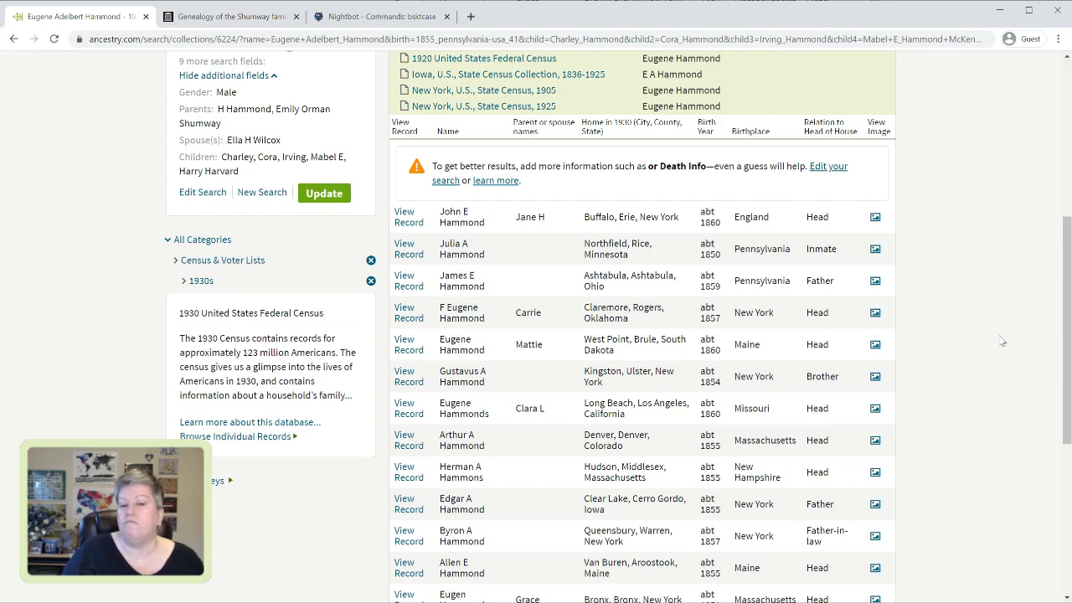
scroll(1001, 341, up, 1)
scroll(1002, 341, down, 3)
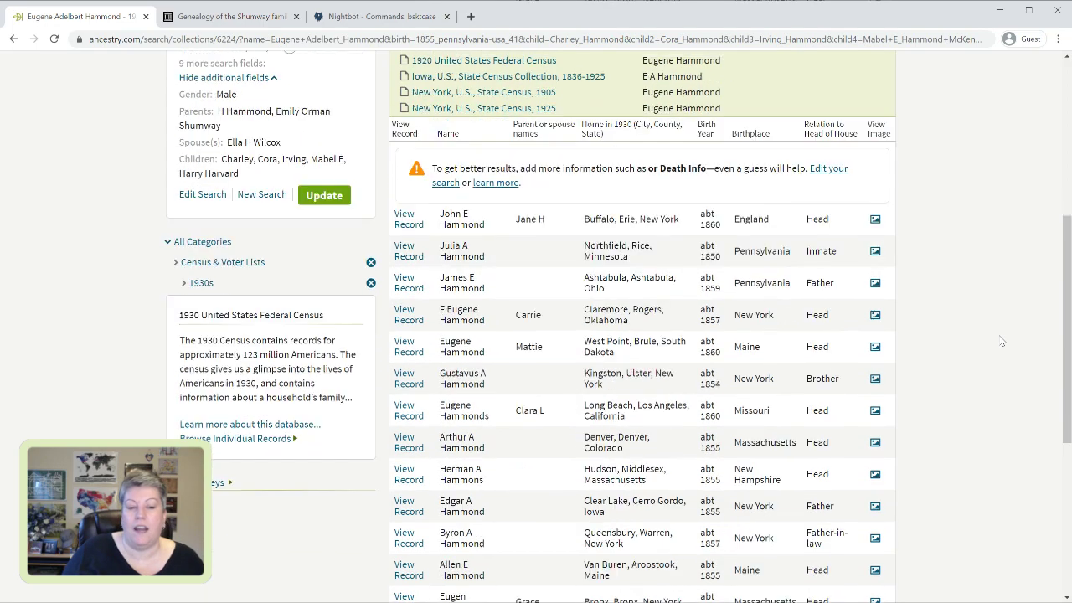
scroll(1002, 341, down, 2)
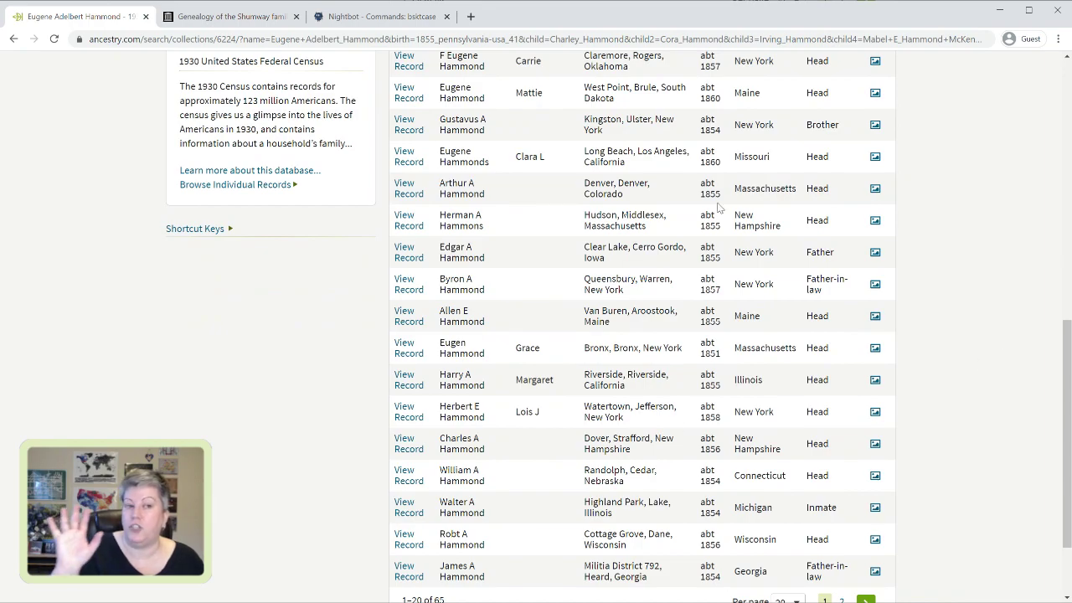
scroll(718, 207, up, 8)
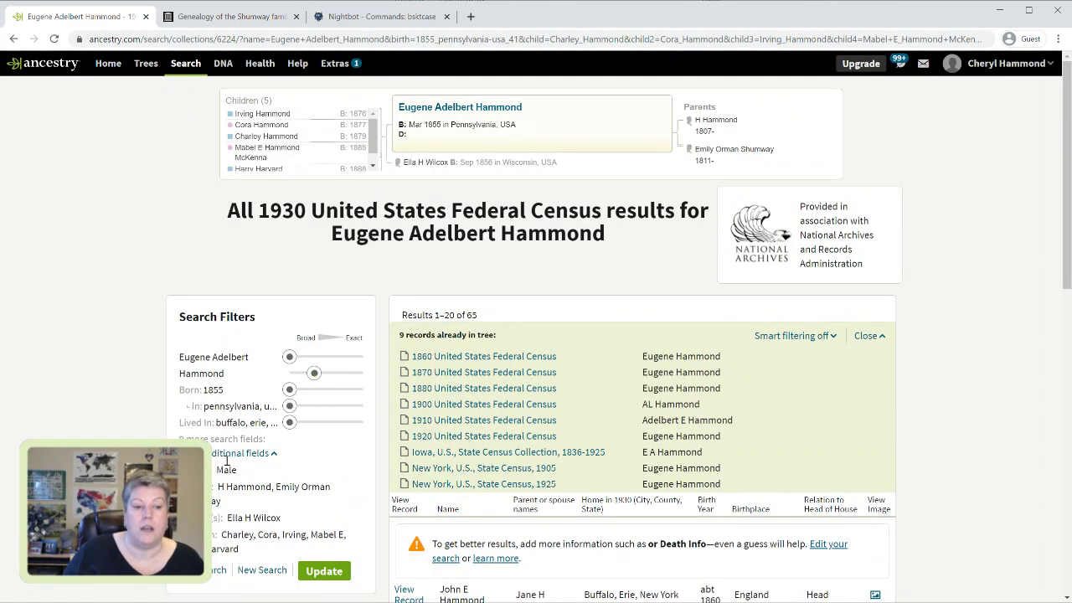
scroll(284, 362, down, 2)
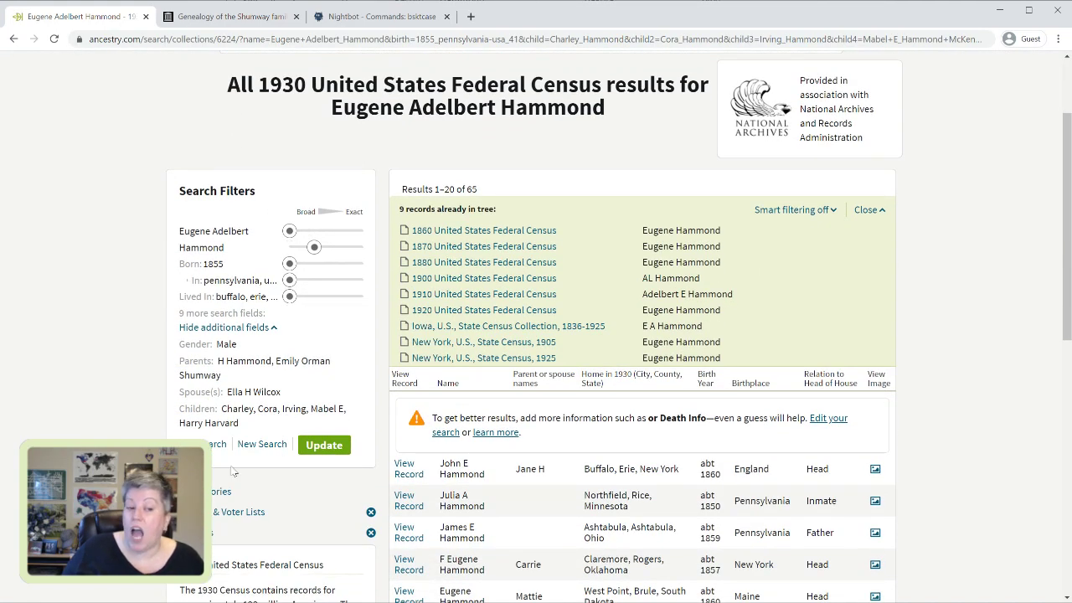
Return to the 1930 census search form and clear all the father's prefilled details
click(13, 38)
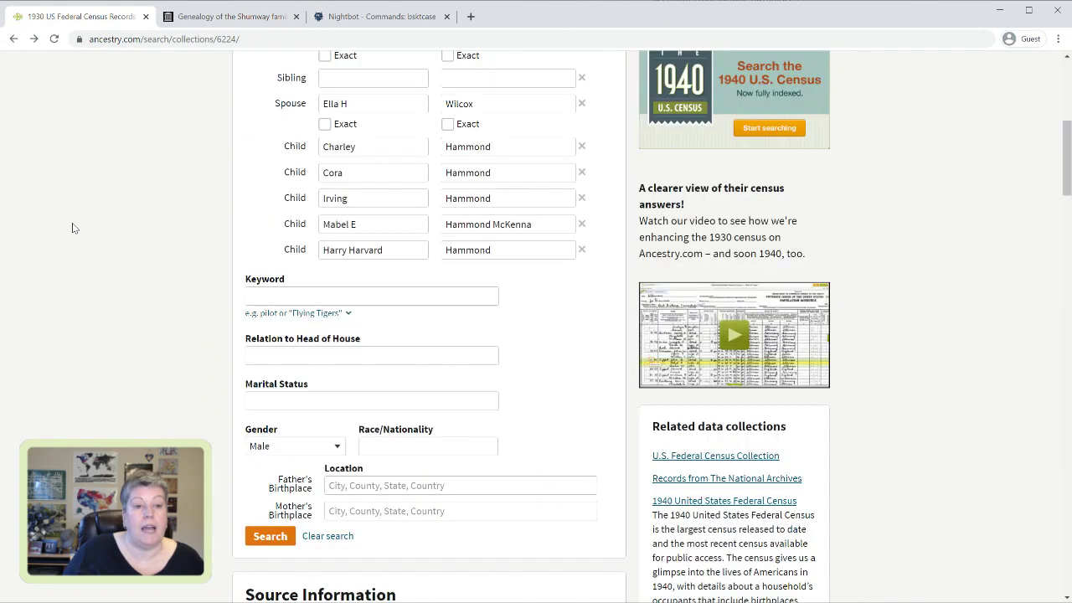
scroll(147, 217, down, 4)
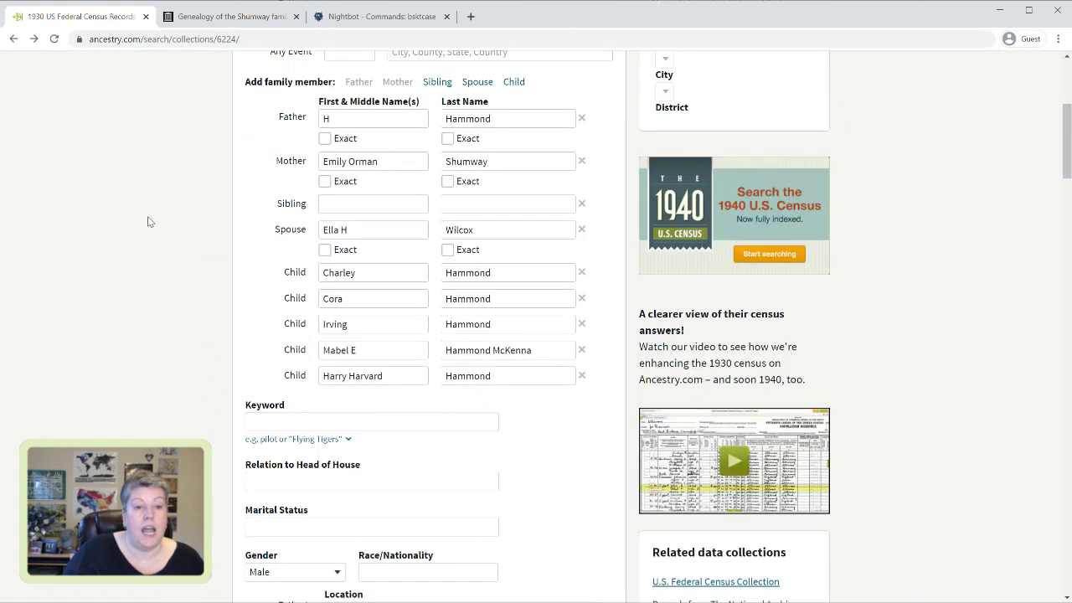
scroll(148, 216, down, 3)
click(327, 410)
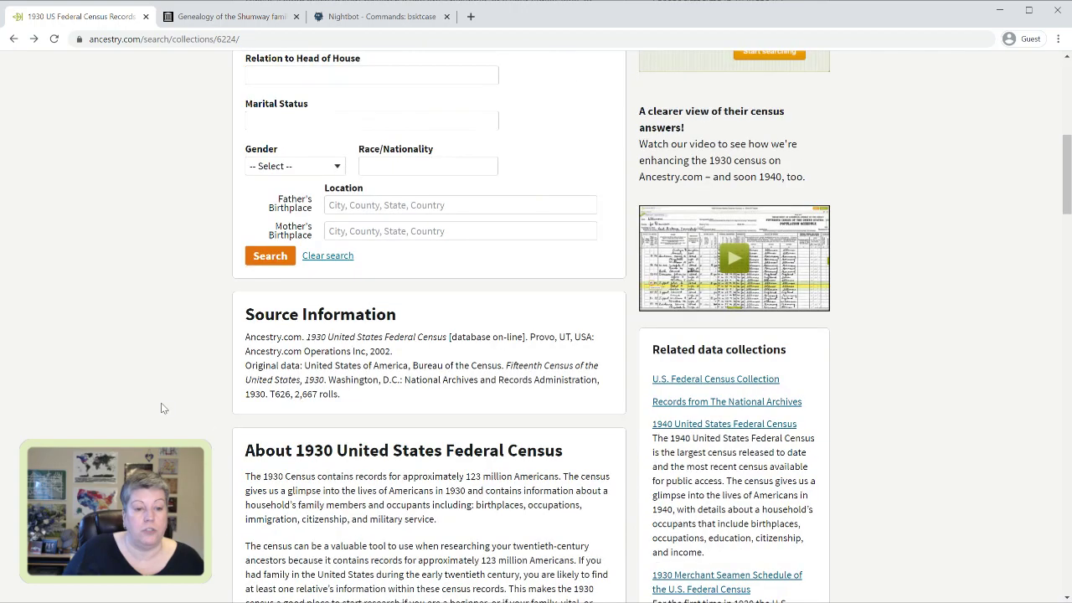
Search the 1930 census by the family surname alone, with the lived-in location set to Buffalo, Erie, New York, USA
click(555, 203)
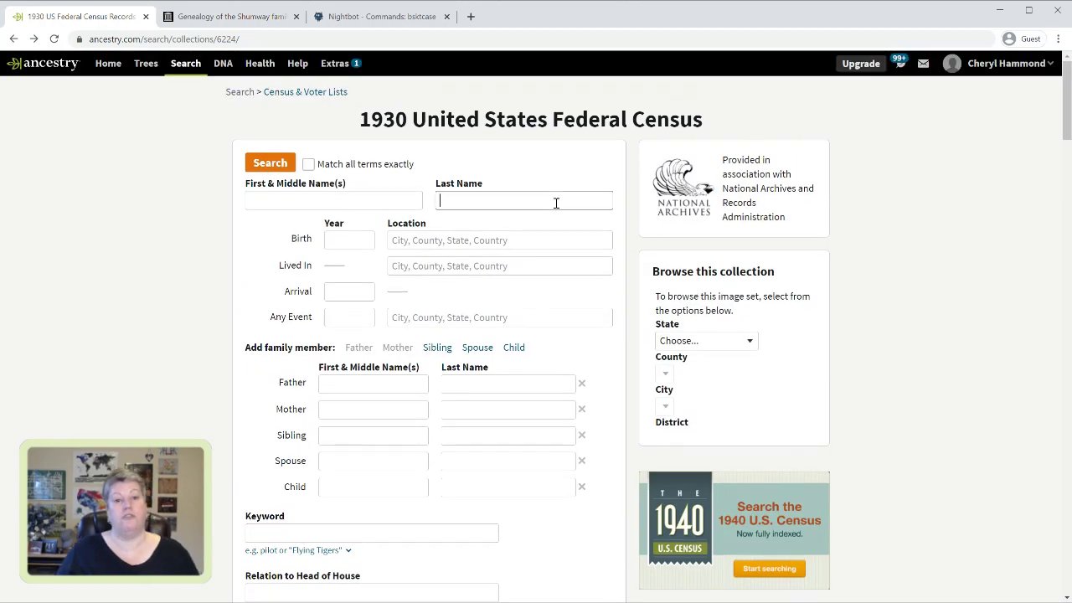
text(hammond)
key(Tab)
key(Tab)
key(Tab)
key(Tab)
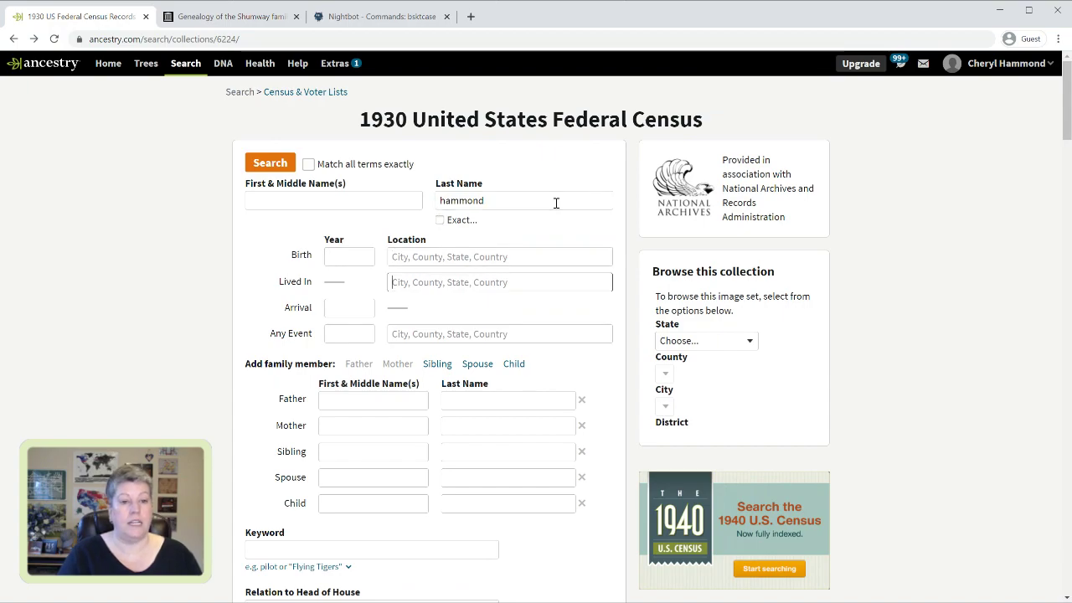
text(buffalo)
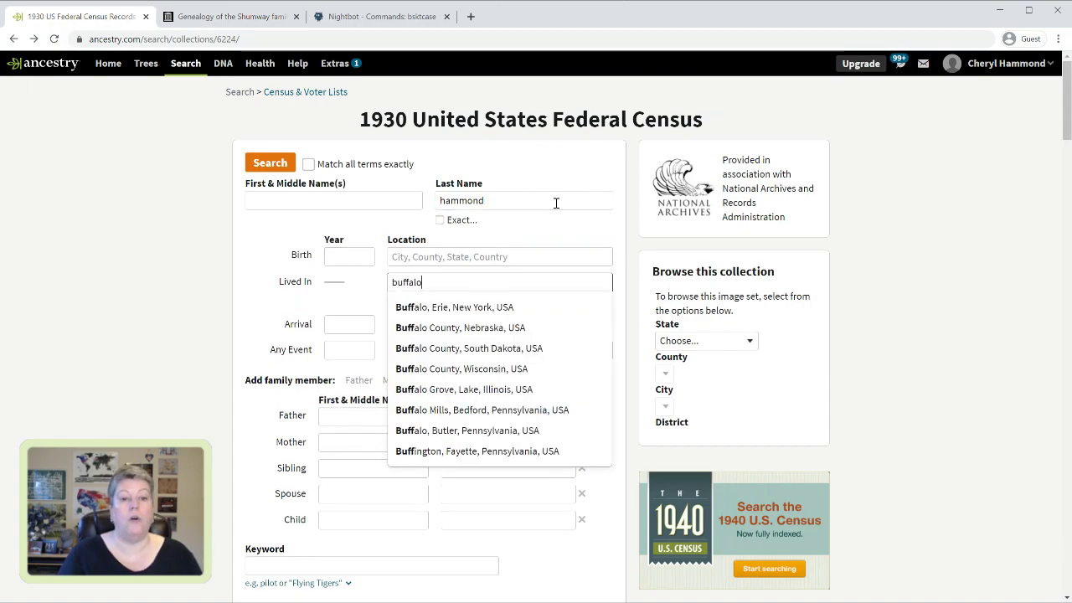
click(497, 308)
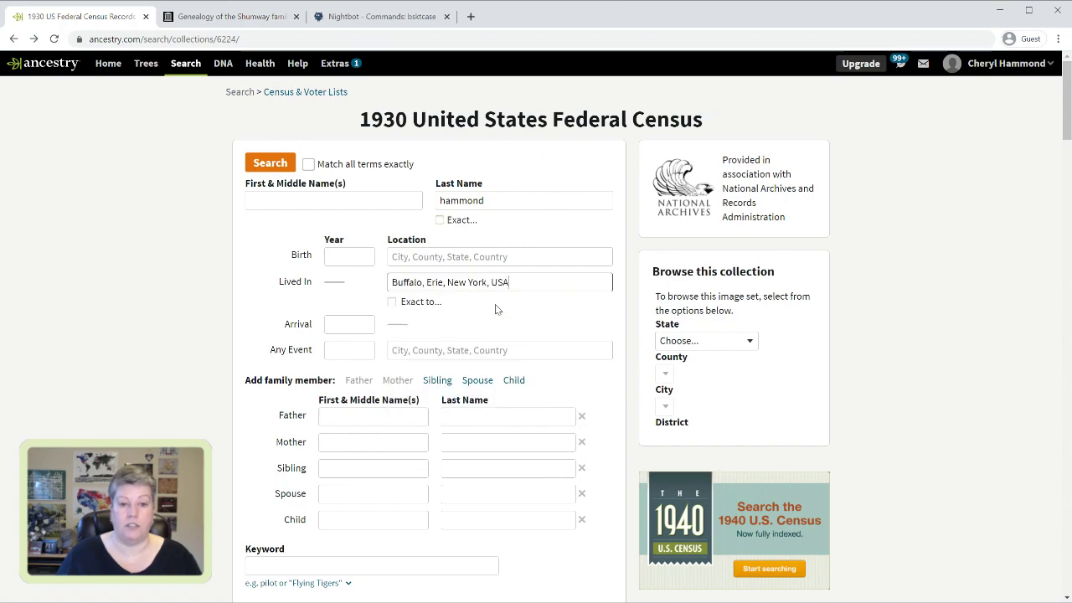
click(269, 164)
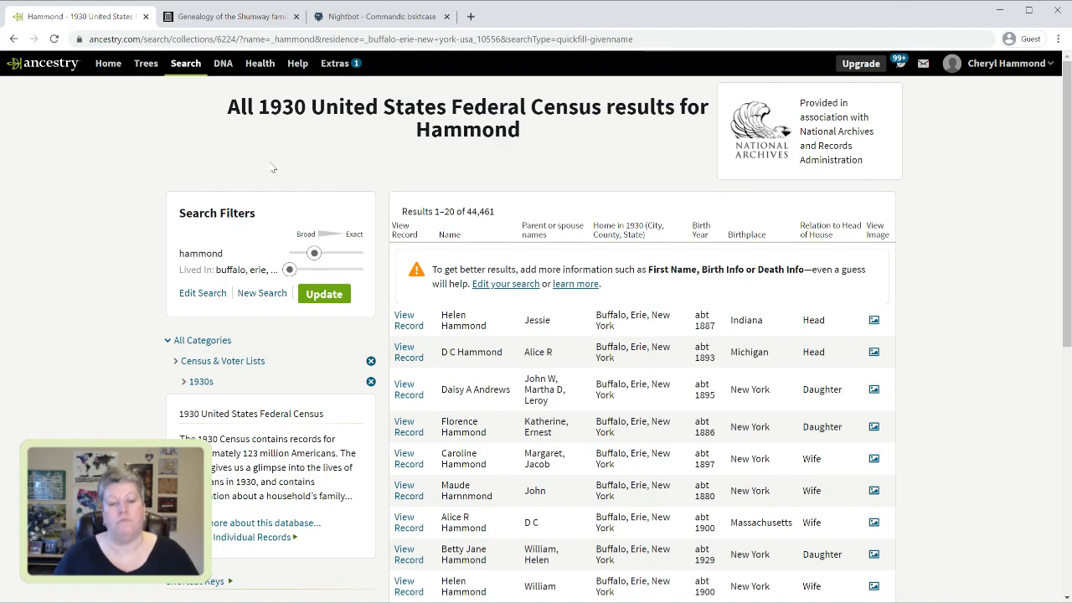
Look through the Buffalo surname results for family members in the 1930 census, then return to the search form
scroll(691, 245, down, 3)
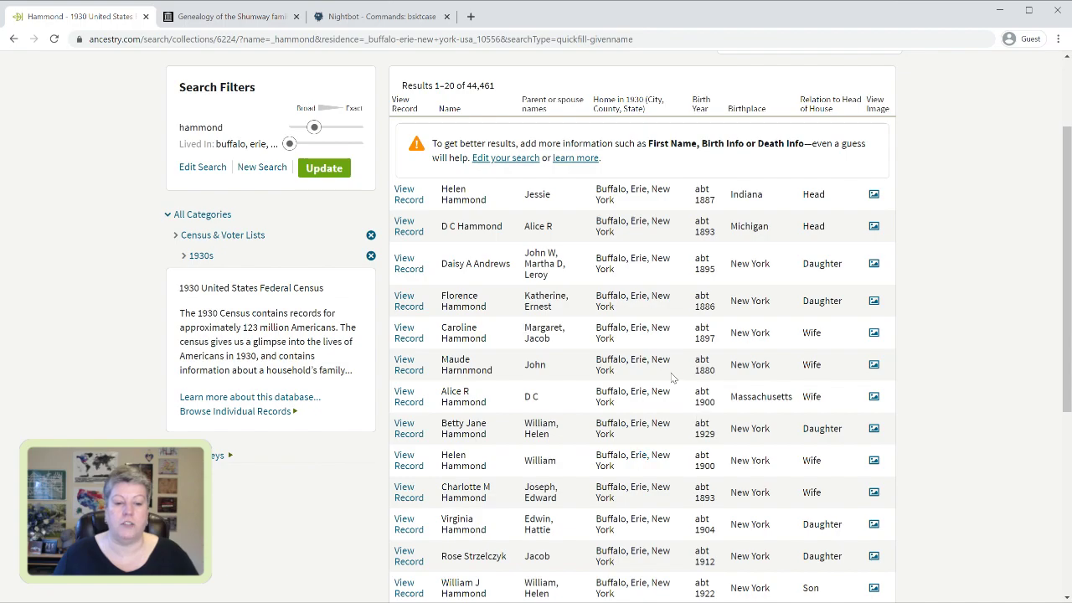
scroll(671, 377, down, 2)
scroll(672, 378, down, 3)
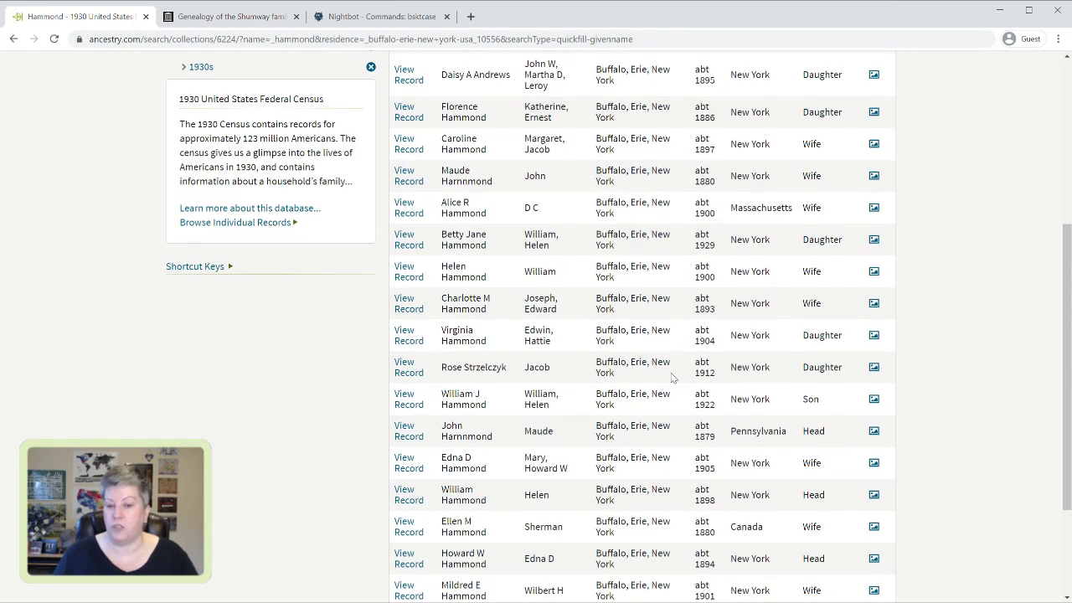
scroll(672, 378, down, 2)
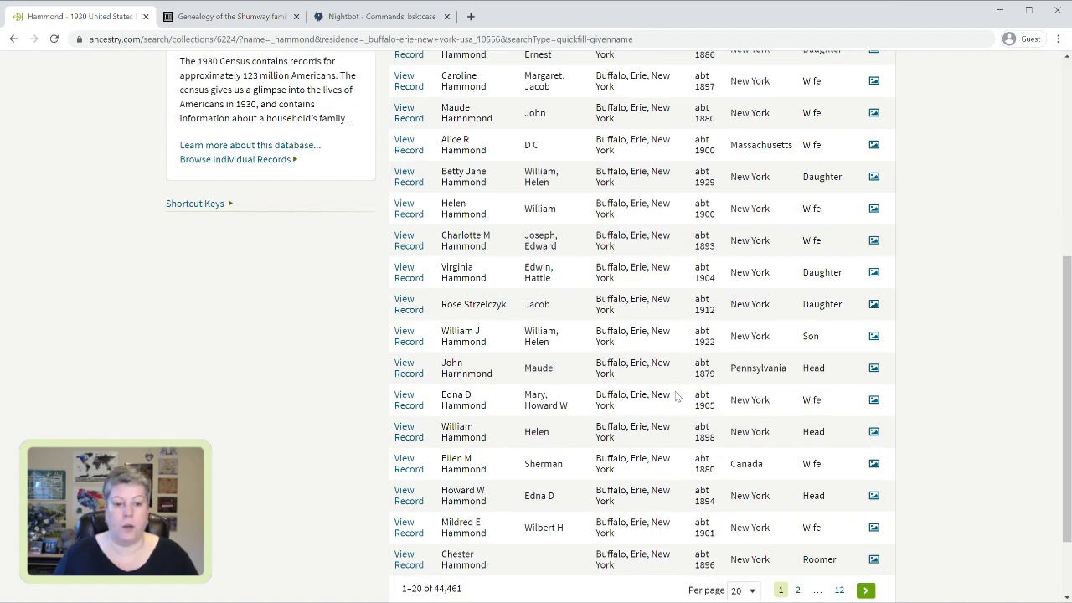
scroll(677, 397, down, 1)
scroll(677, 397, down, 1)
scroll(677, 397, up, 7)
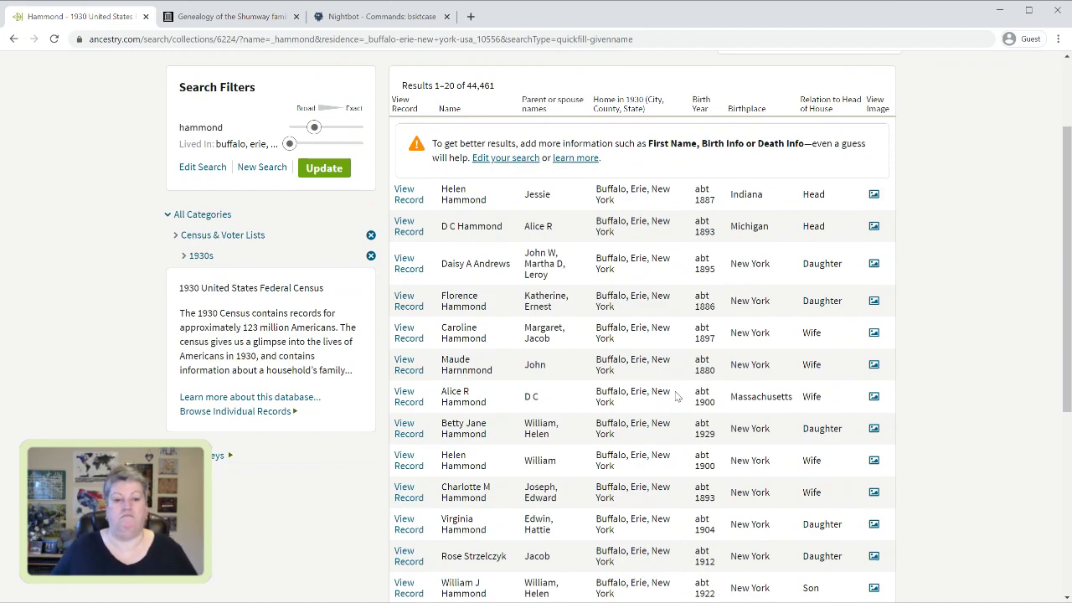
scroll(677, 397, up, 3)
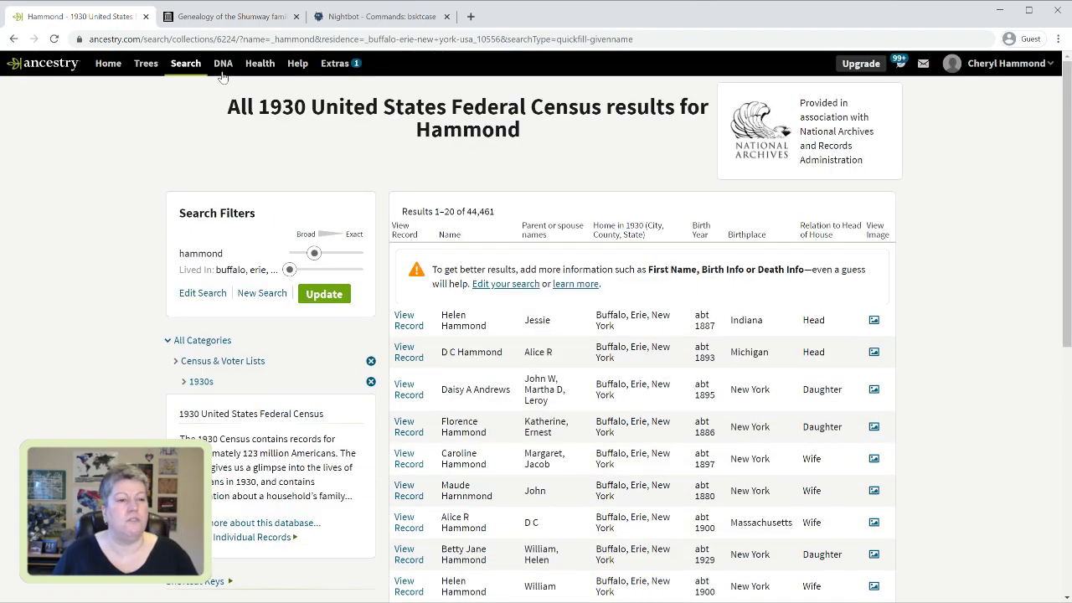
click(13, 39)
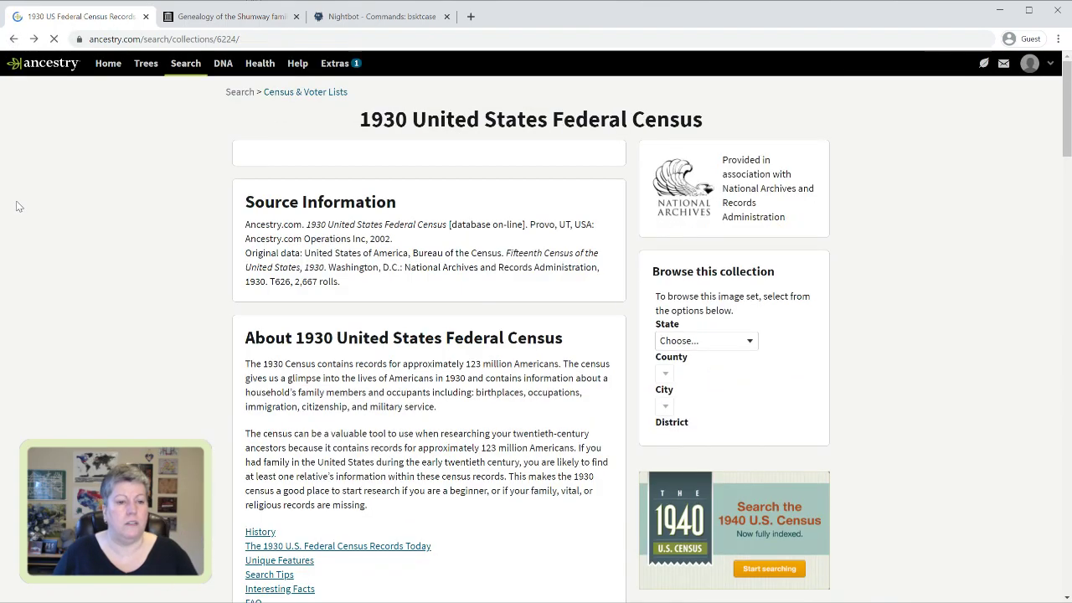
Search the 1930 census for the son born in 1888, using his details from the family tree
click(299, 194)
text(harry)
click(337, 226)
scroll(232, 298, down, 3)
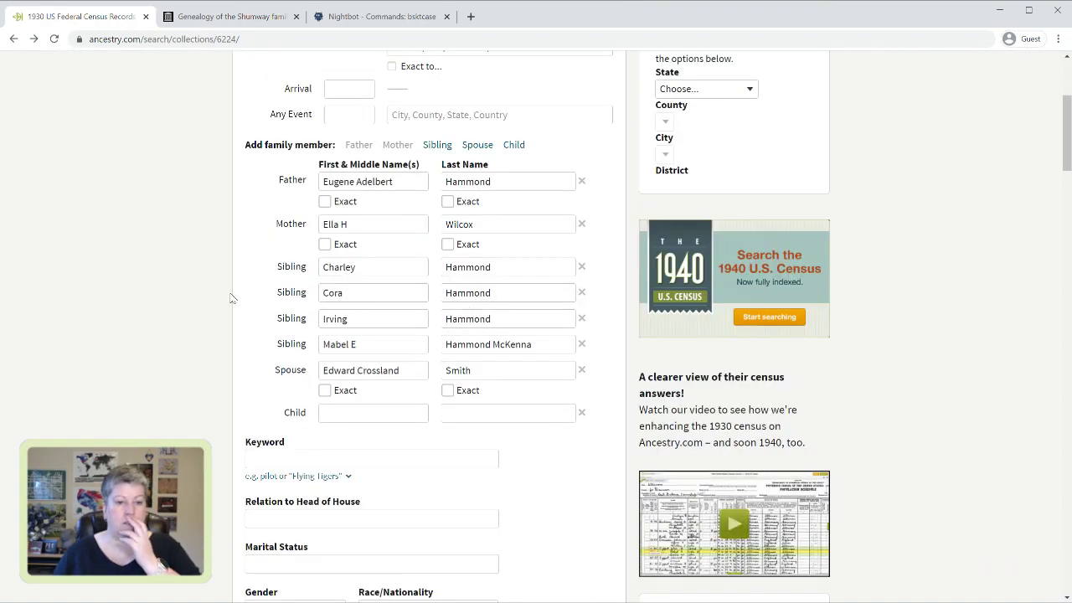
scroll(223, 446, down, 2)
click(266, 514)
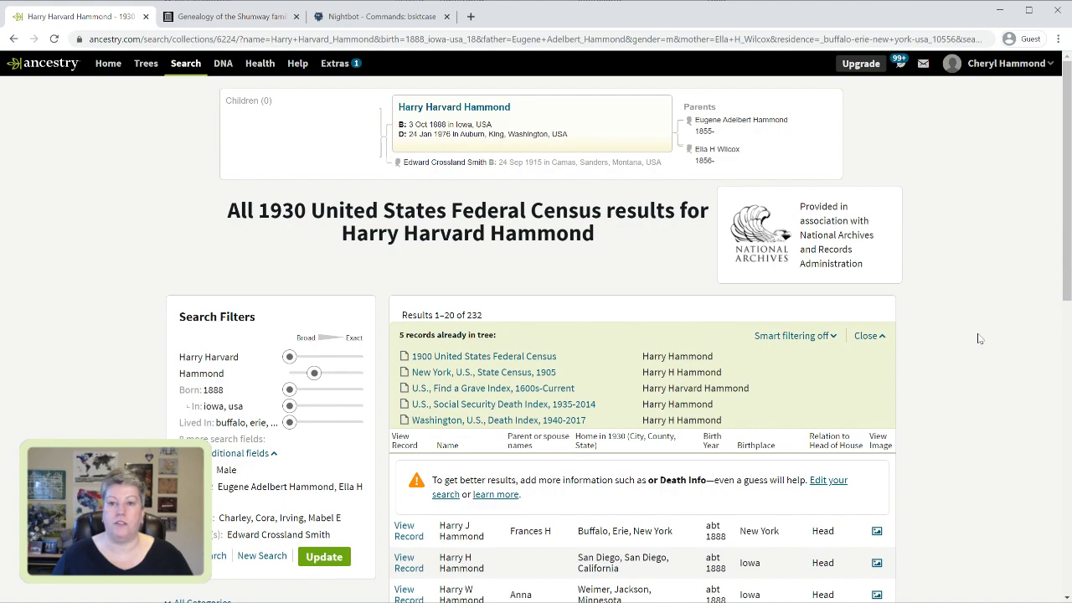
Examine the son's 1930 census results and preview the San Diego match, checking marital status, parents' birthplaces, occupation and household members
scroll(978, 338, down, 3)
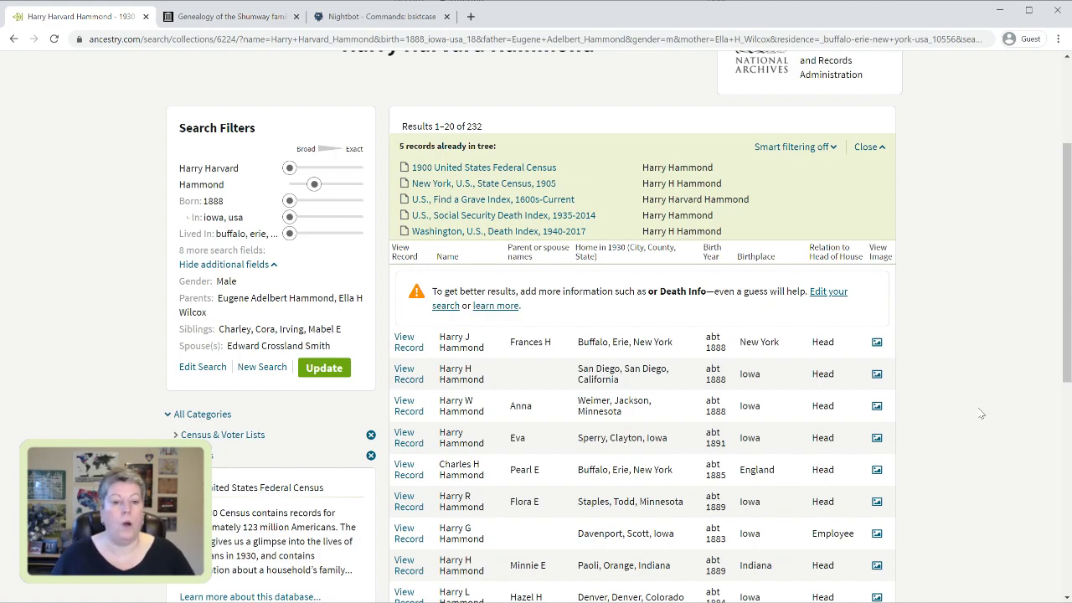
mouse_move(409, 378)
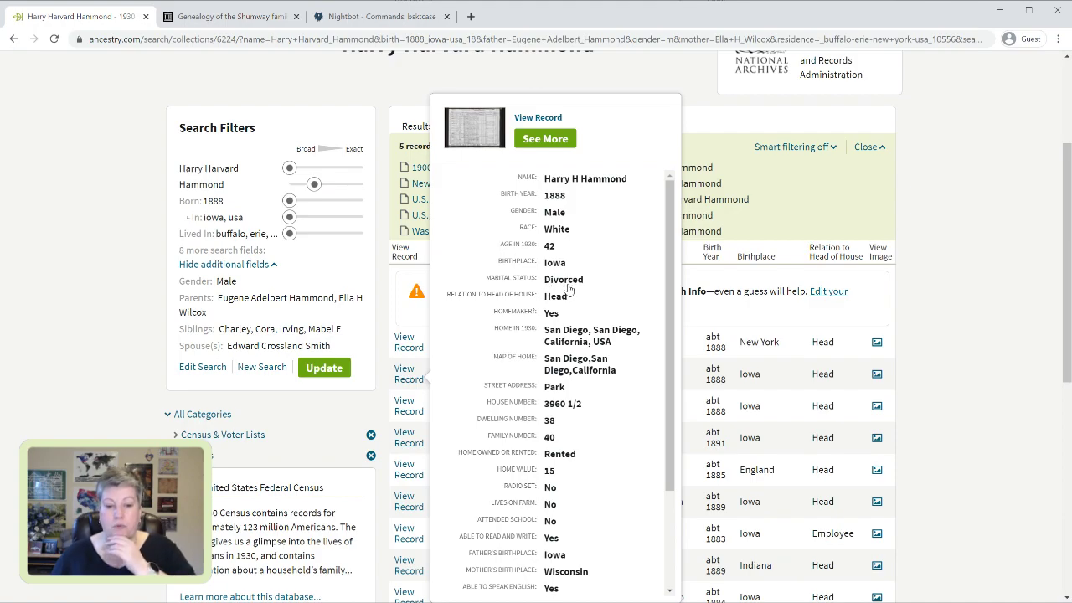
scroll(567, 289, down, 2)
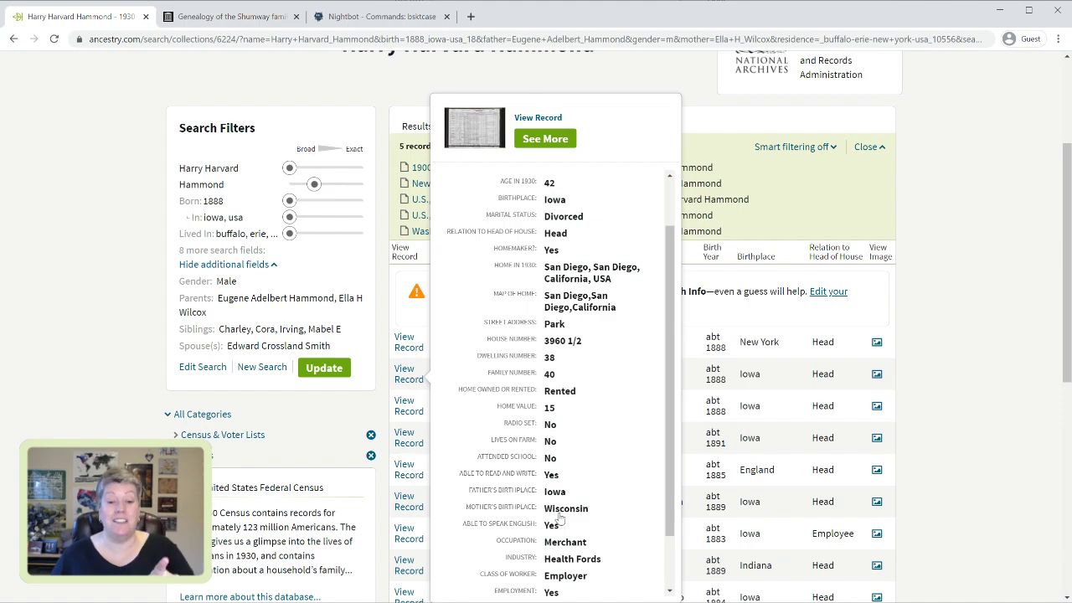
scroll(559, 517, down, 3)
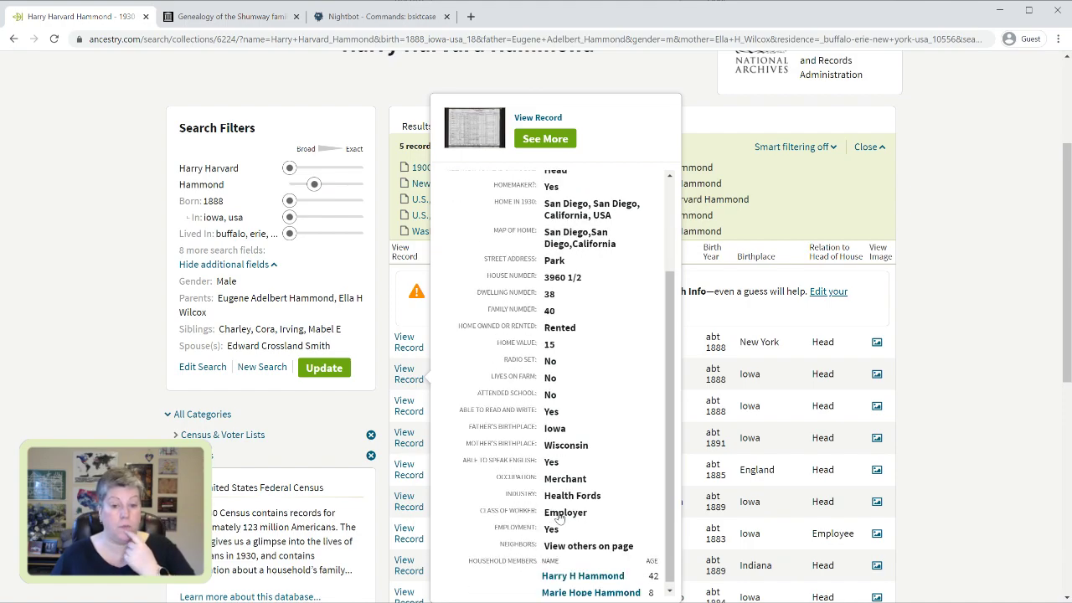
scroll(559, 516, down, 1)
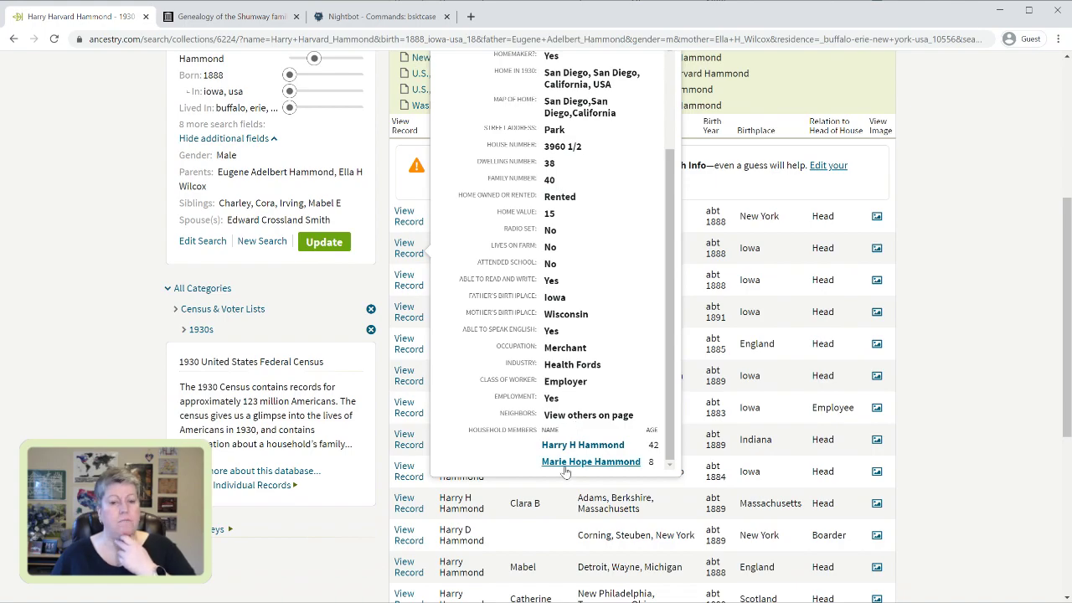
scroll(589, 321, up, 1)
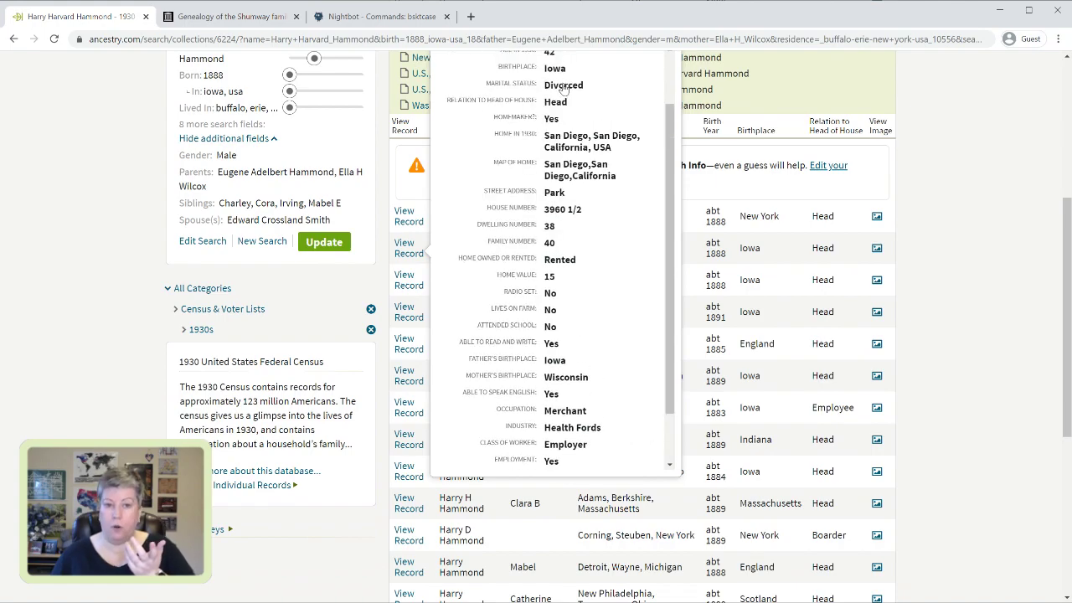
scroll(564, 88, down, 1)
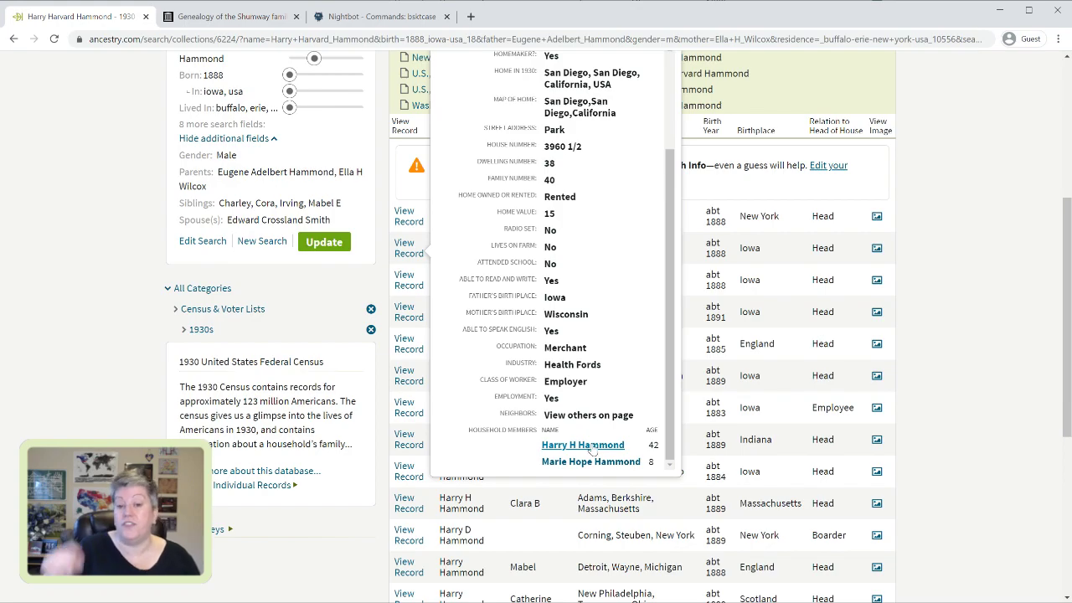
scroll(593, 450, up, 3)
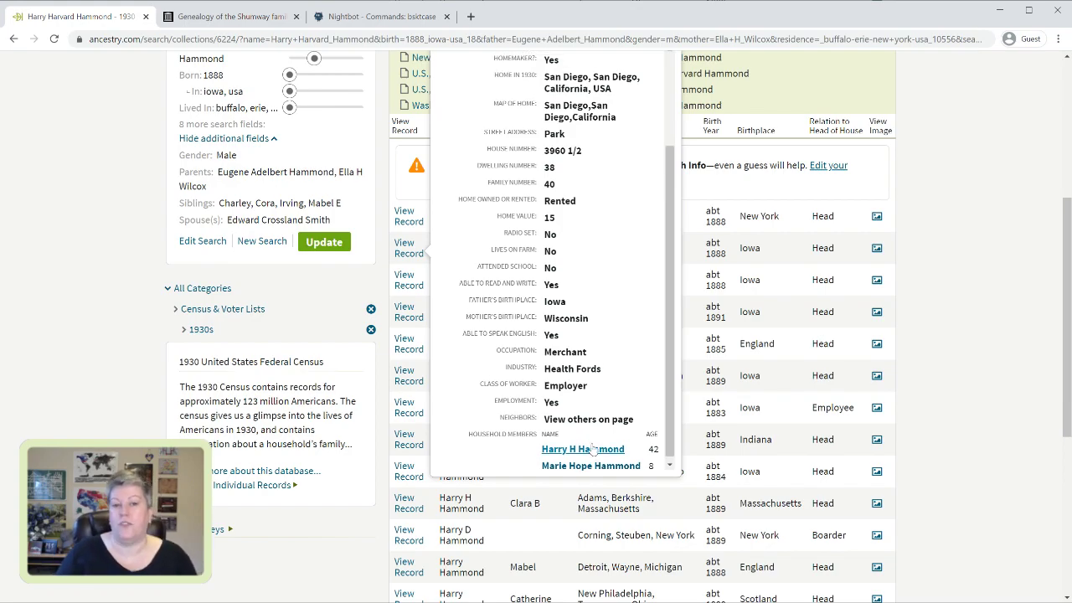
scroll(649, 290, up, 2)
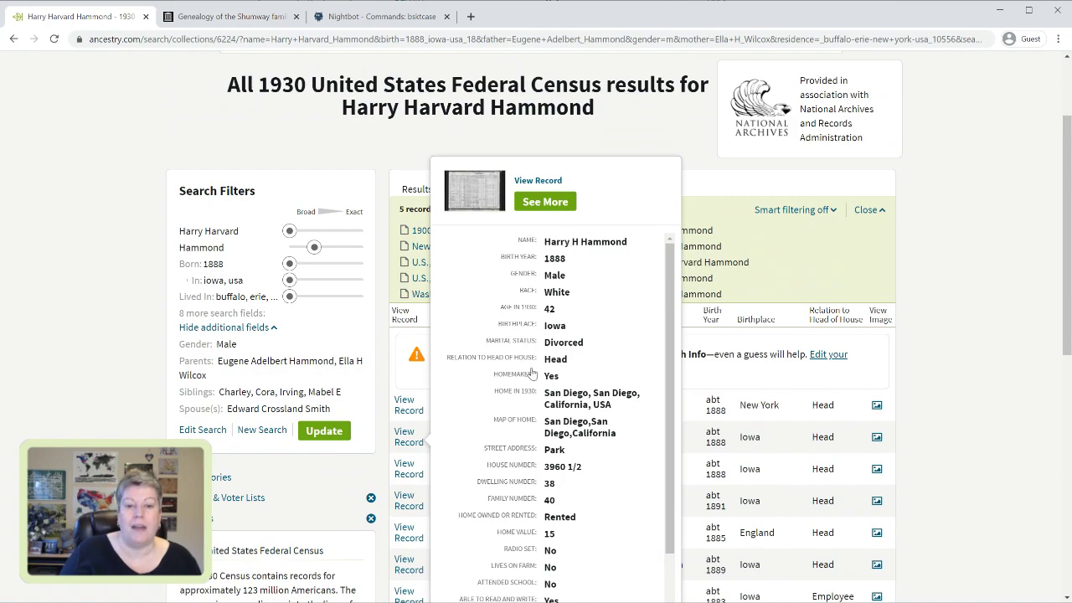
Open the full San Diego census record and review its details, household members and suggested records
click(557, 131)
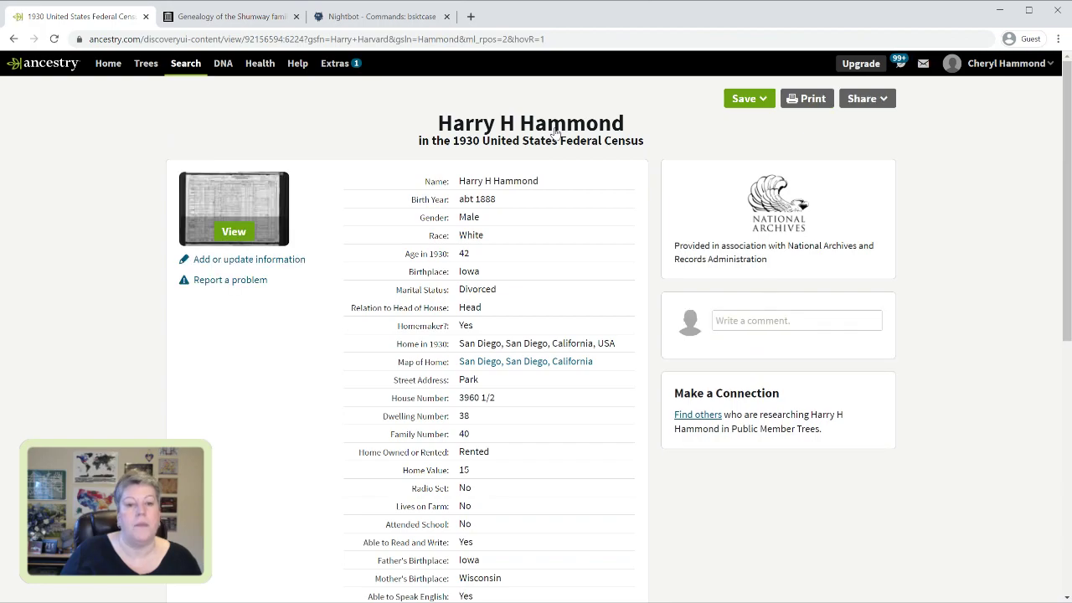
scroll(555, 132, down, 5)
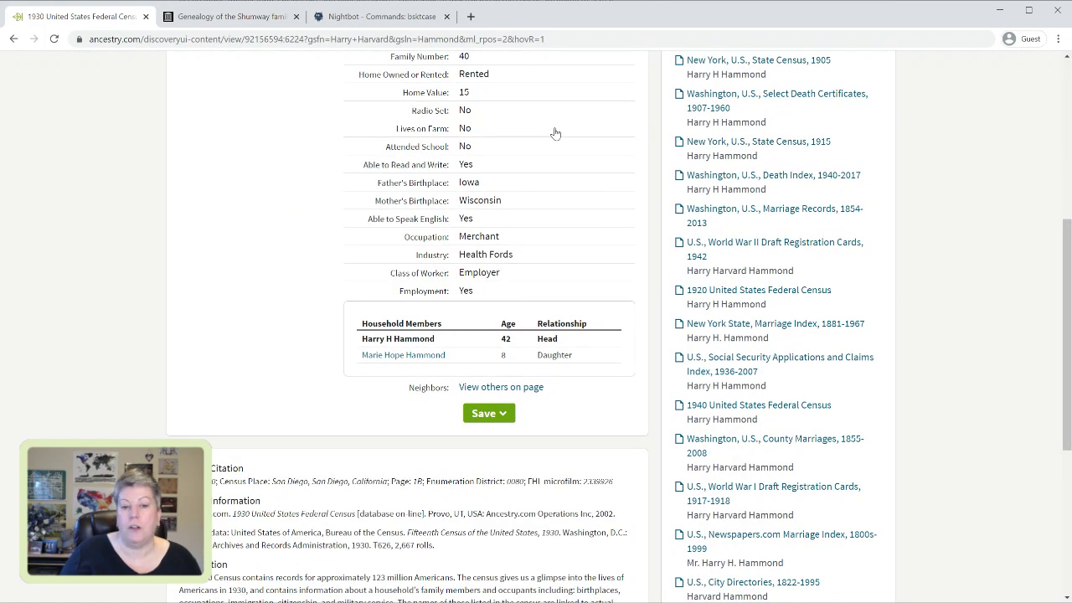
scroll(555, 133, up, 5)
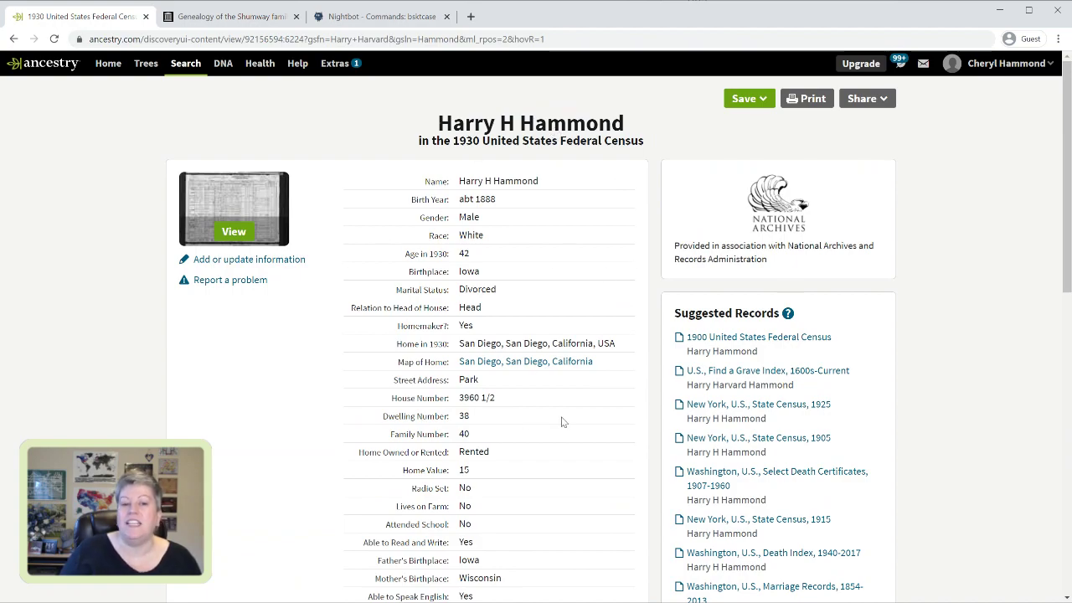
Attach the San Diego 1930 census record to the son in the Hammond Family Tree
click(763, 100)
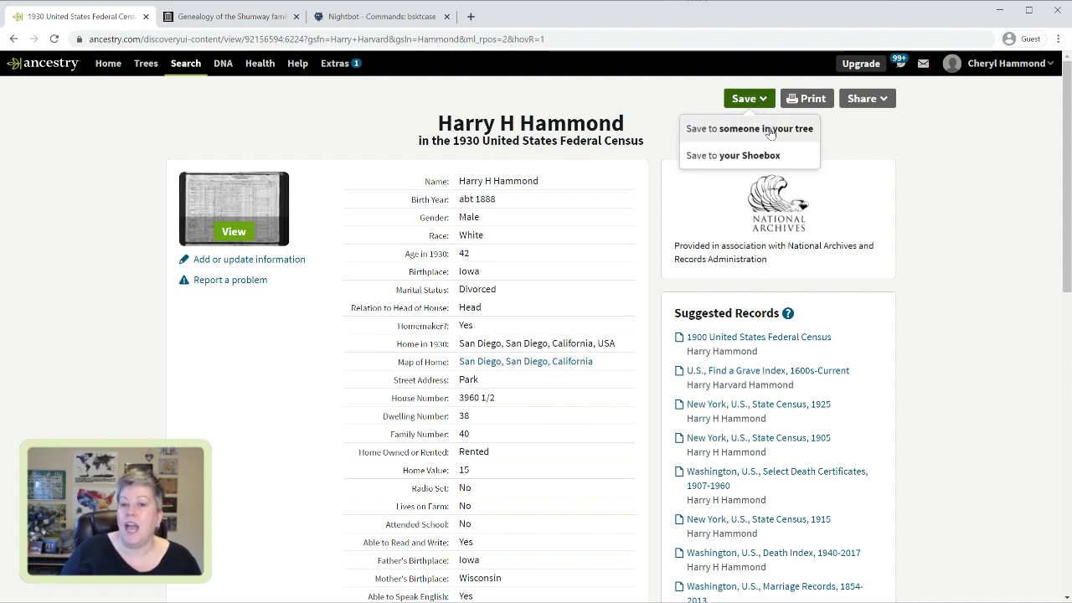
click(769, 127)
click(537, 344)
text(harry)
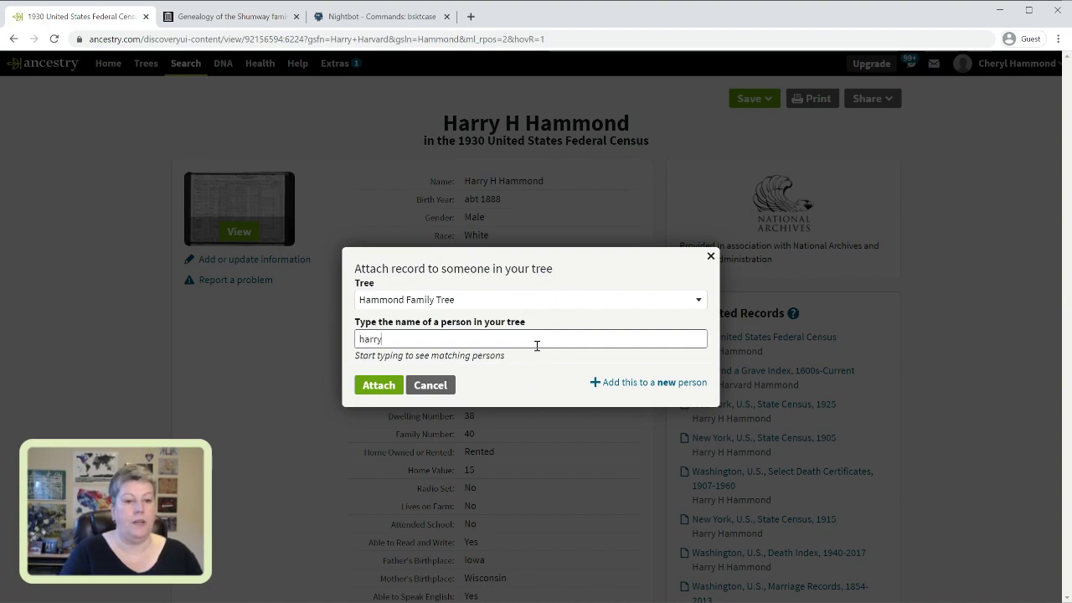
click(507, 362)
click(379, 385)
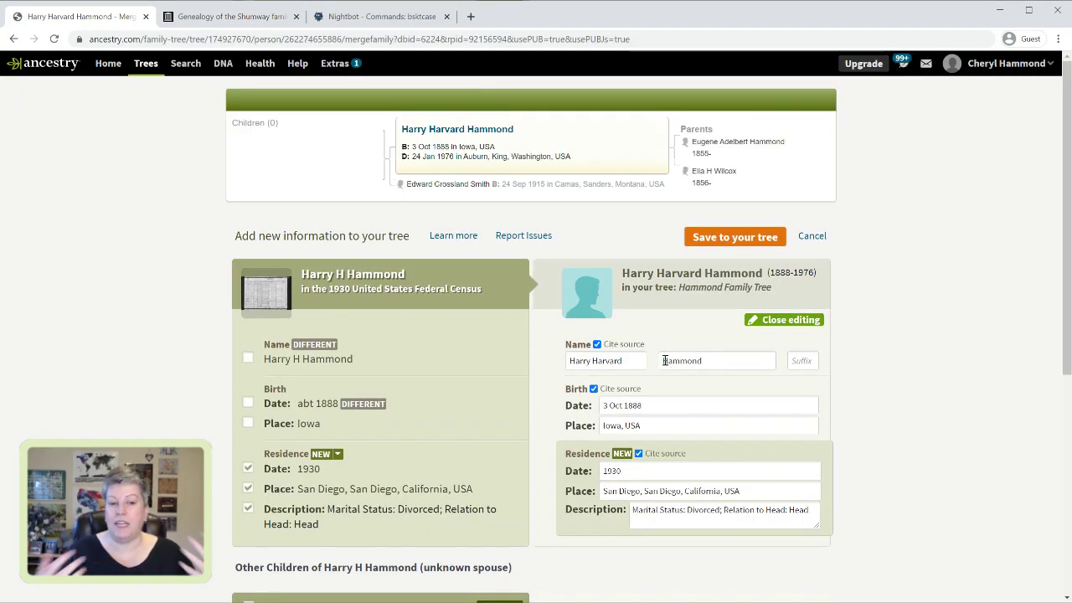
Compare the census name, birth and residence details with the son's tree entry, and review the child listed as a new person
scroll(665, 361, down, 3)
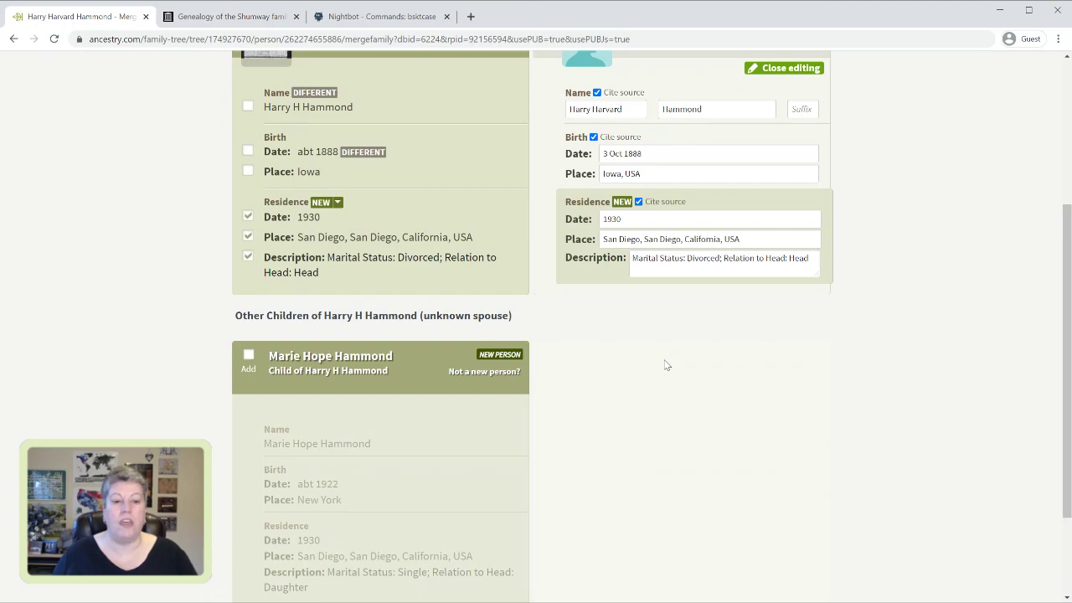
scroll(667, 366, down, 2)
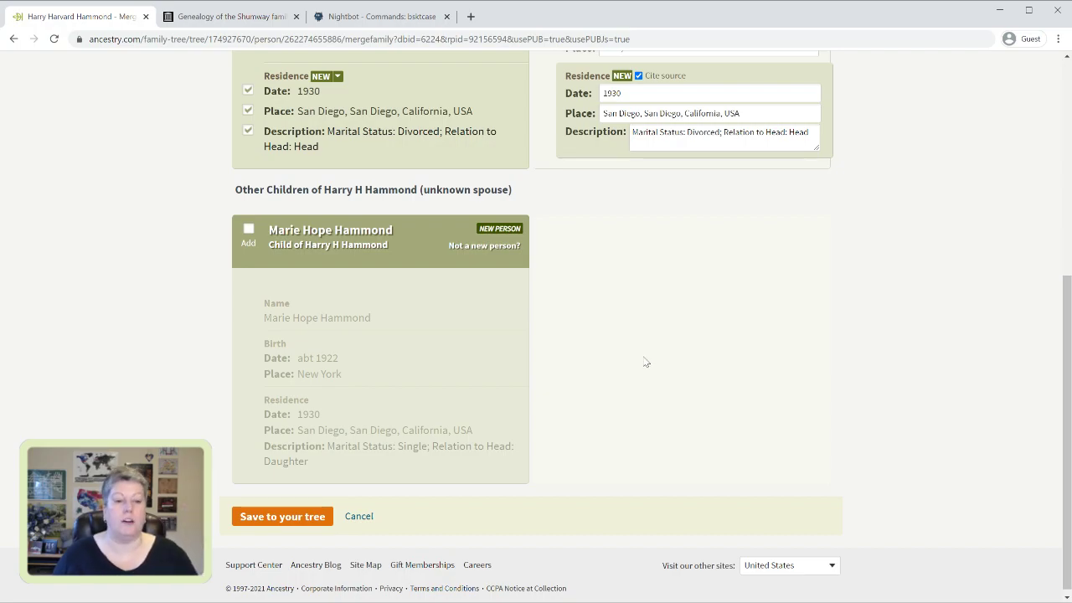
scroll(636, 357, up, 4)
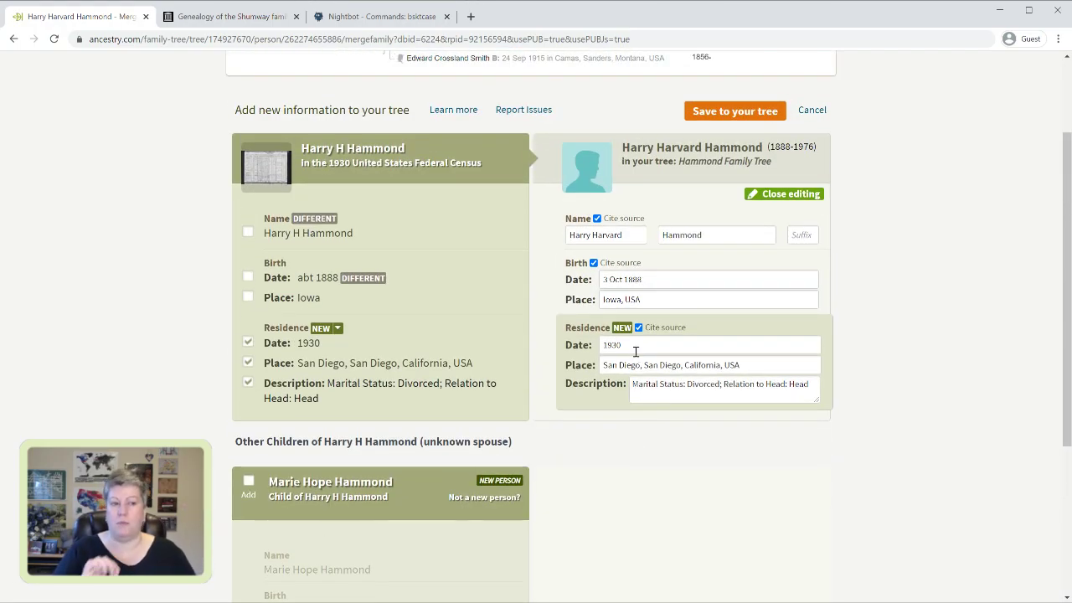
scroll(636, 351, up, 1)
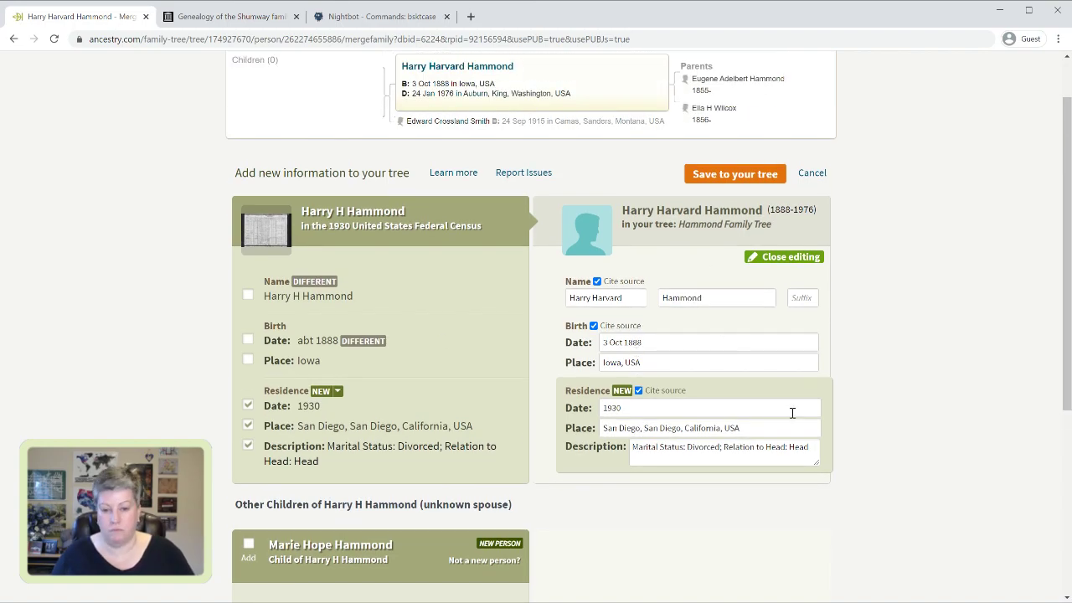
scroll(792, 413, down, 4)
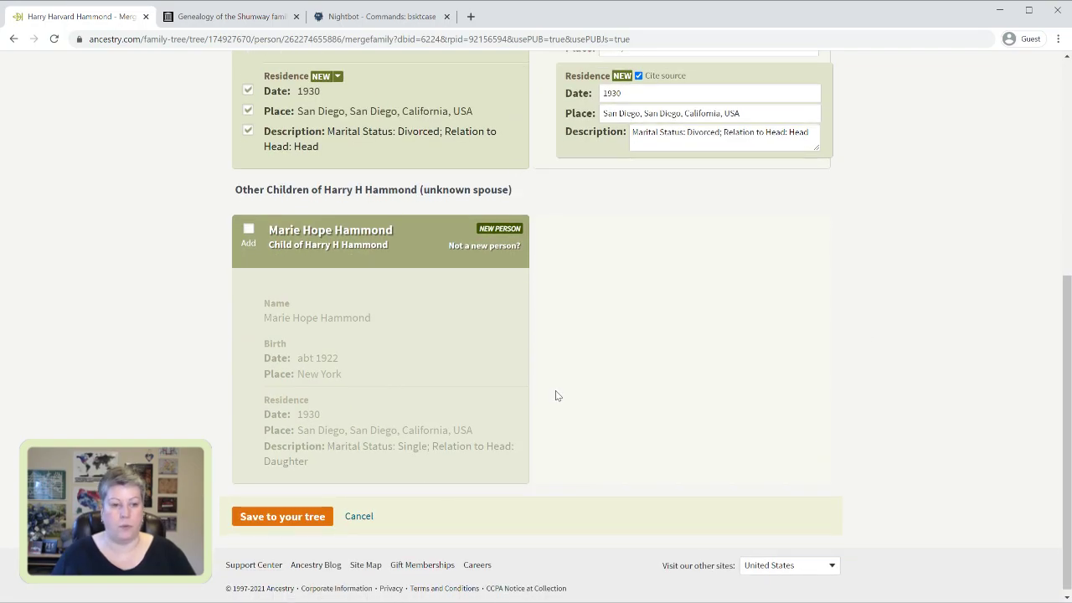
scroll(555, 395, up, 4)
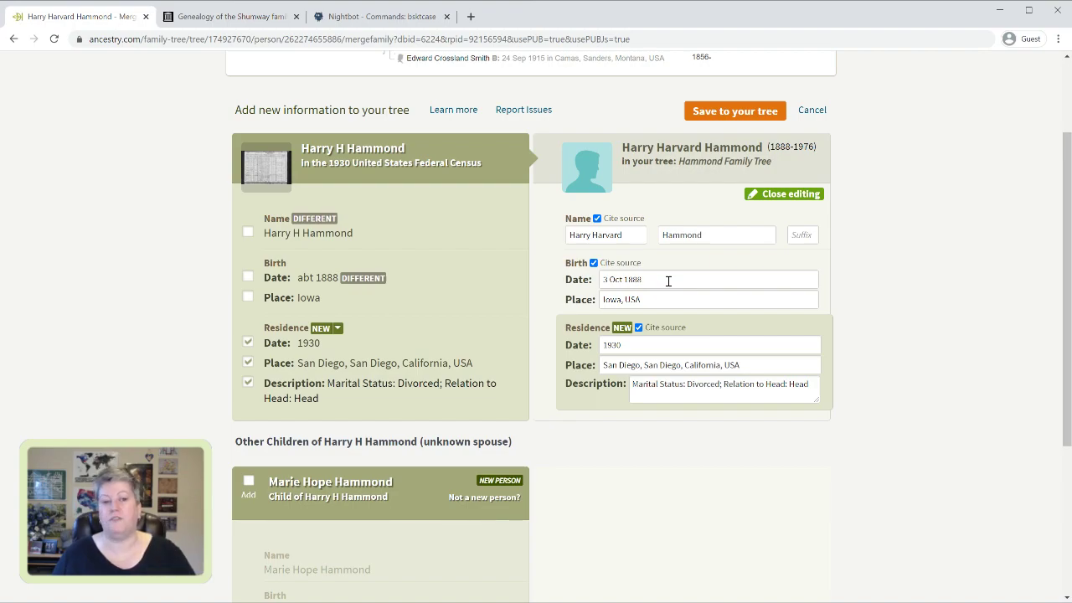
scroll(668, 280, down, 1)
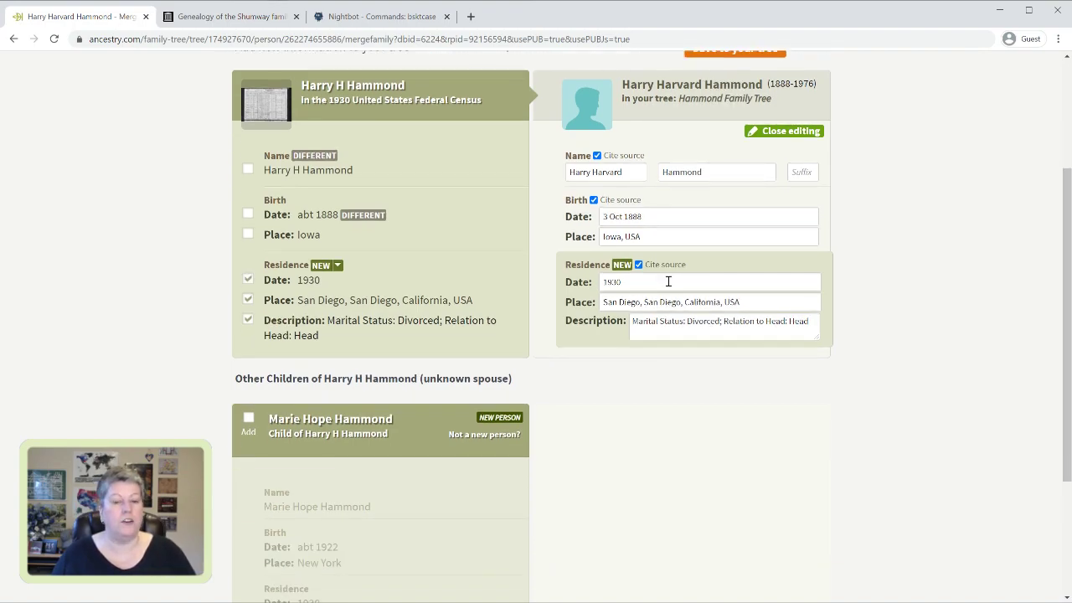
scroll(668, 281, down, 3)
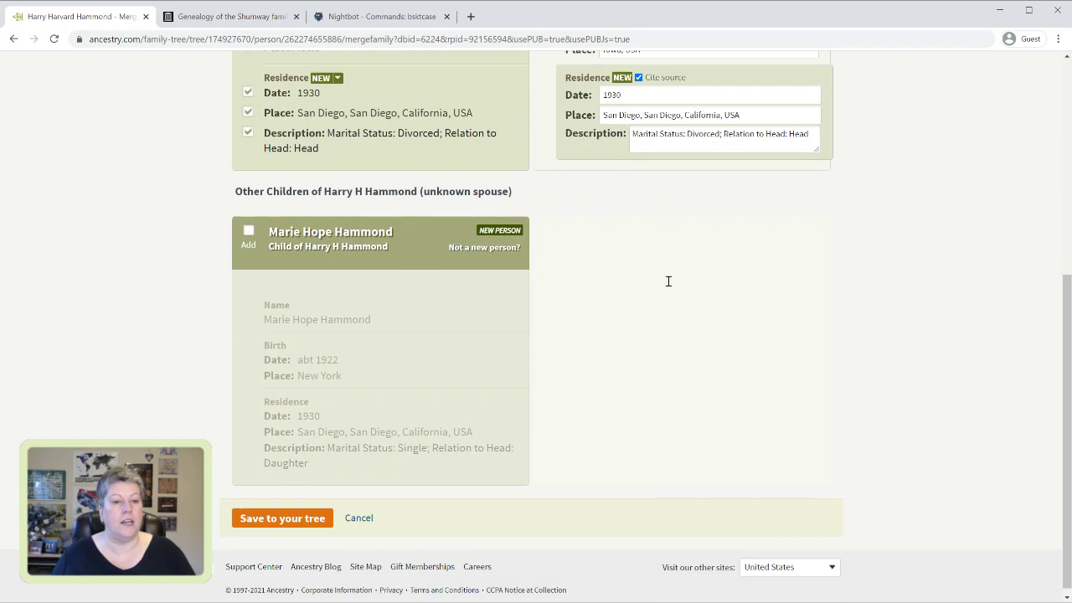
Include the daughter as a new person with birthplace New York, USA, and save the census information to the tree
click(248, 233)
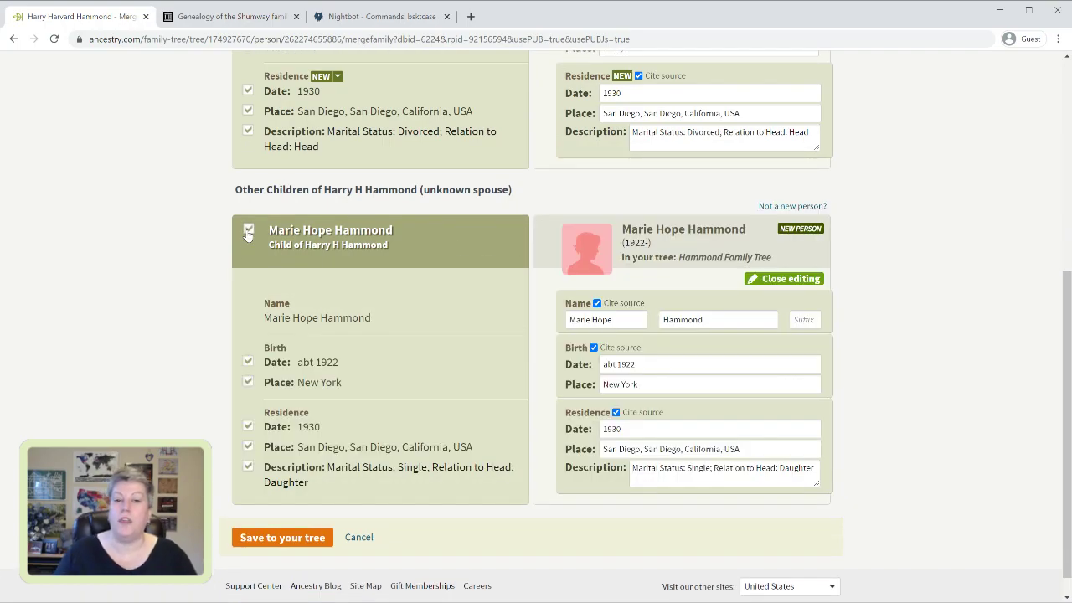
click(790, 381)
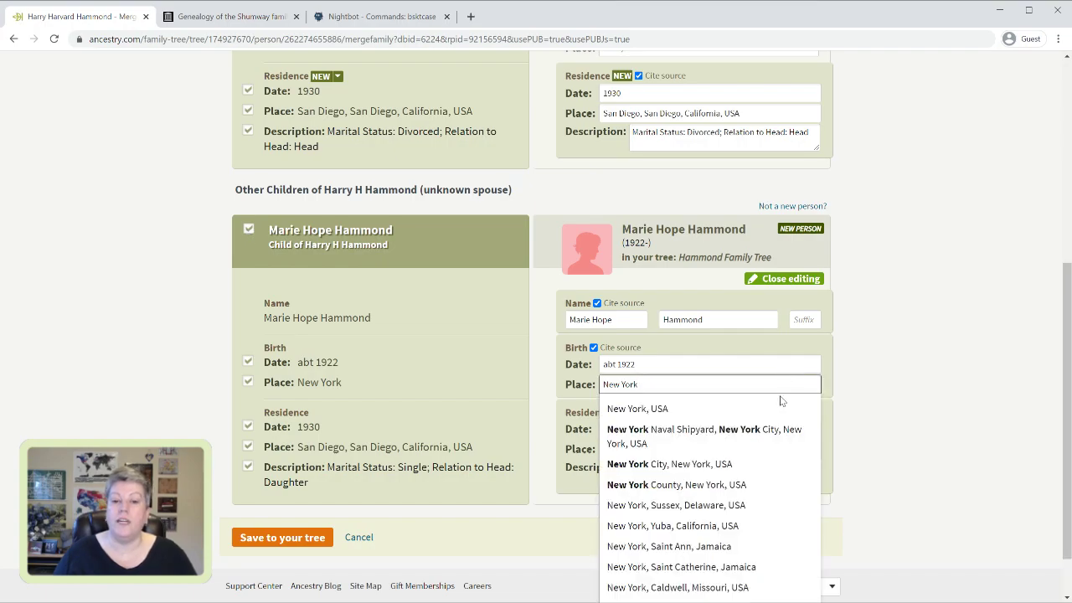
click(782, 408)
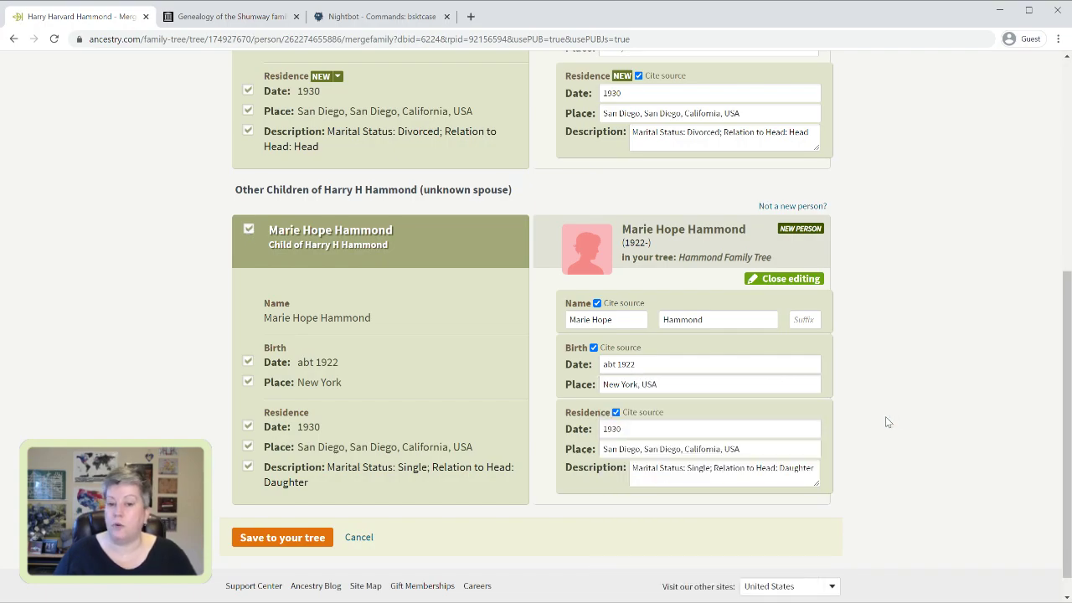
scroll(888, 421, up, 5)
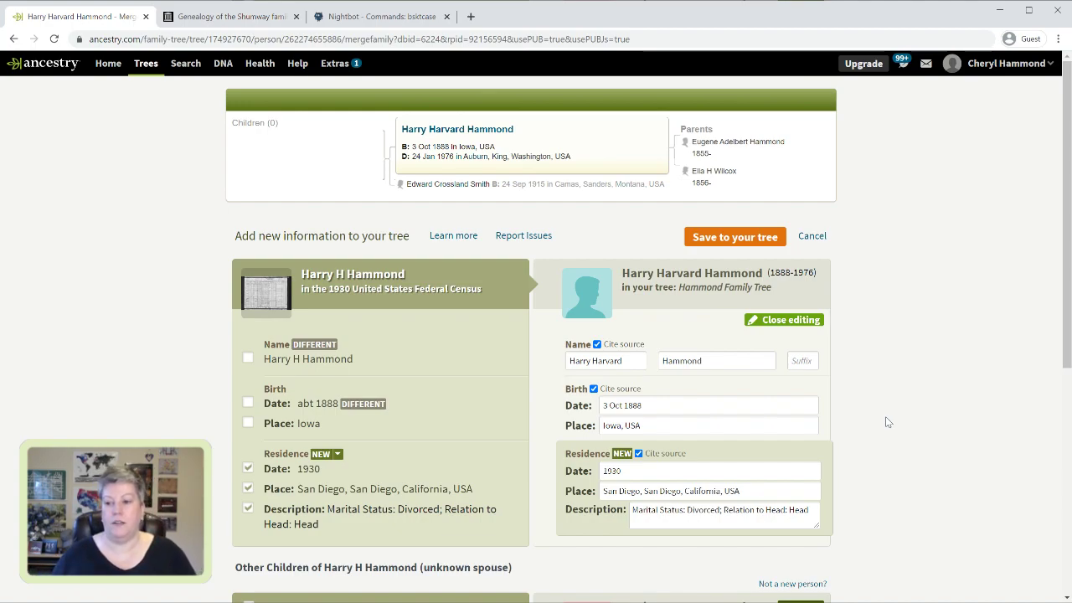
click(729, 239)
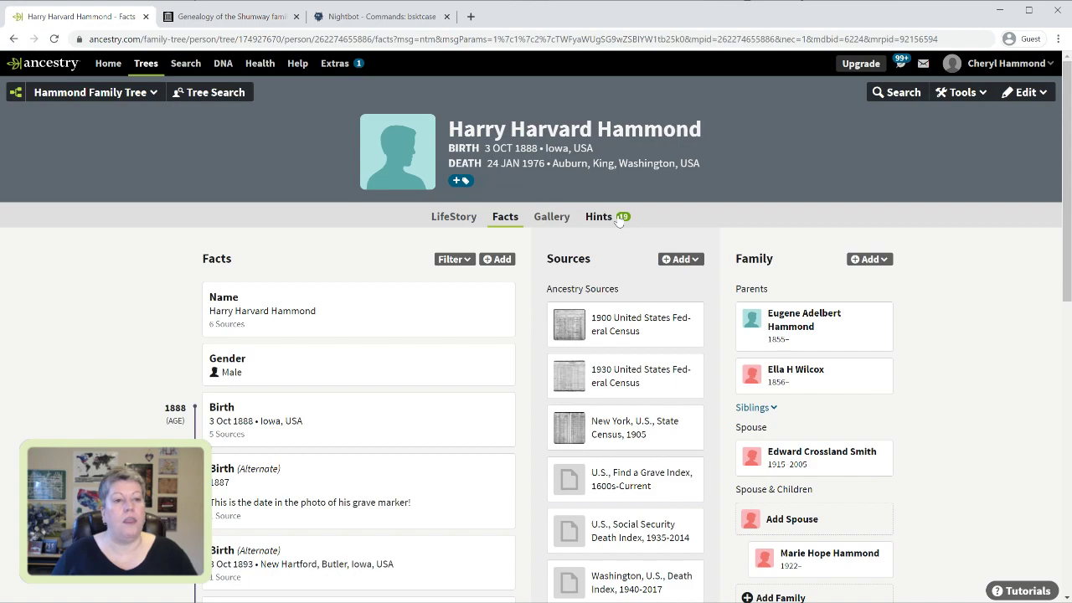
Open the father's profile from the son's family list and look through his new record hints
click(836, 314)
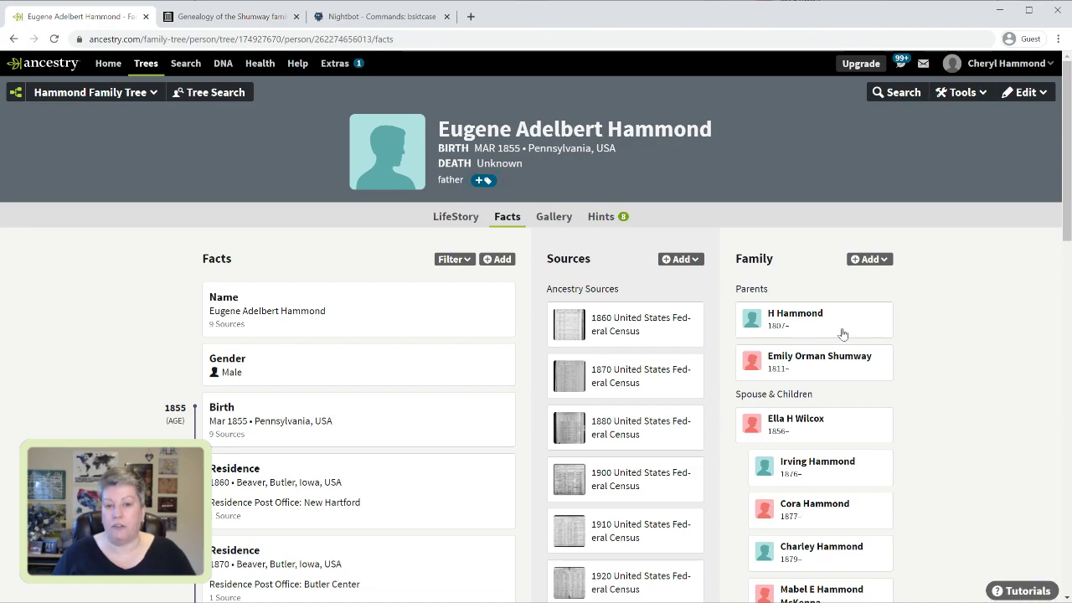
scroll(828, 236, down, 2)
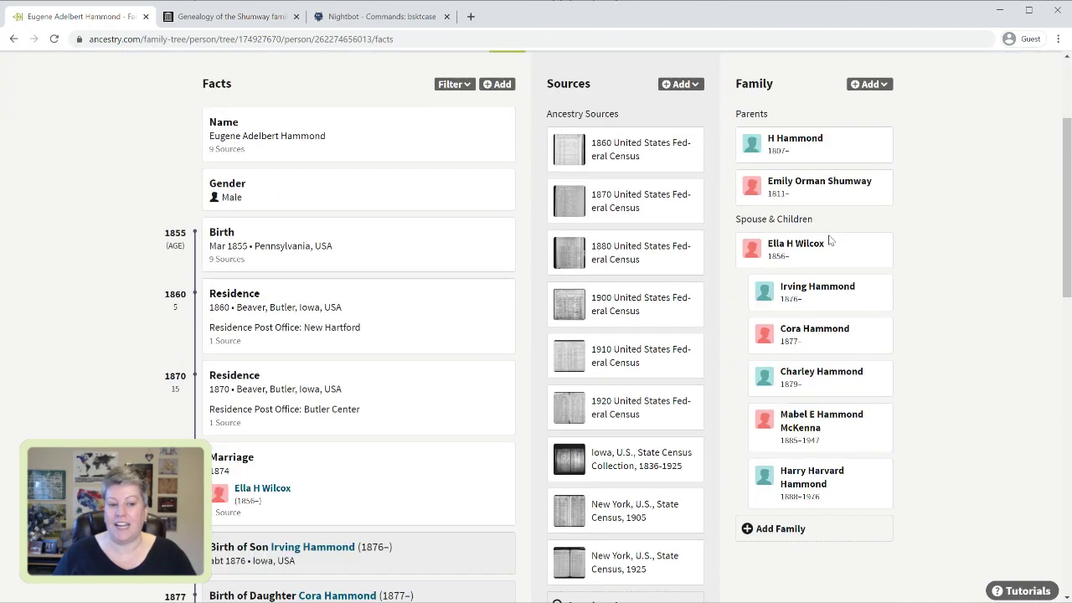
scroll(829, 240, up, 2)
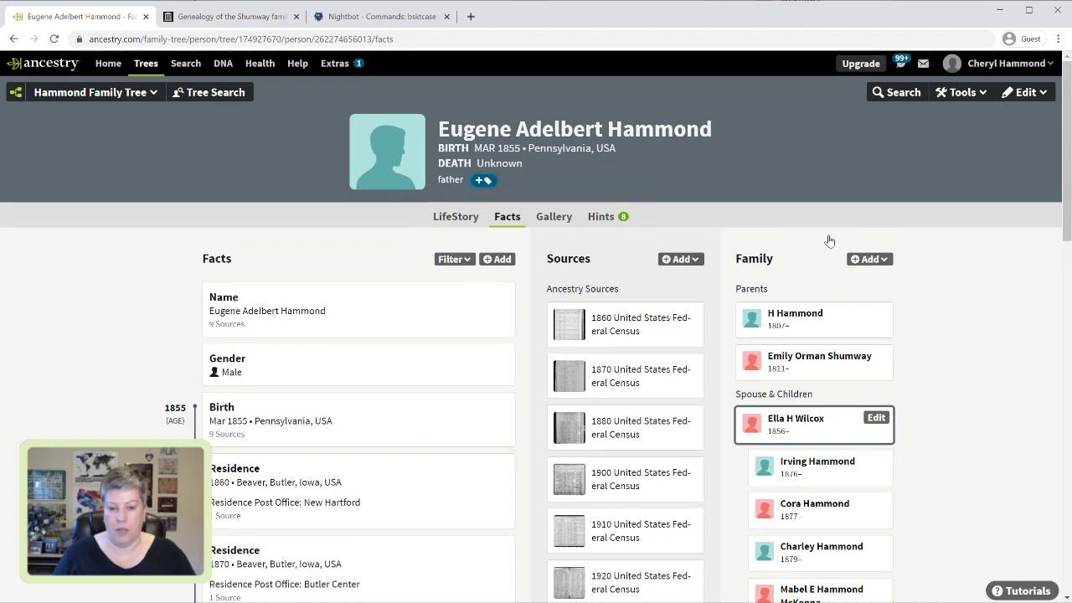
click(601, 220)
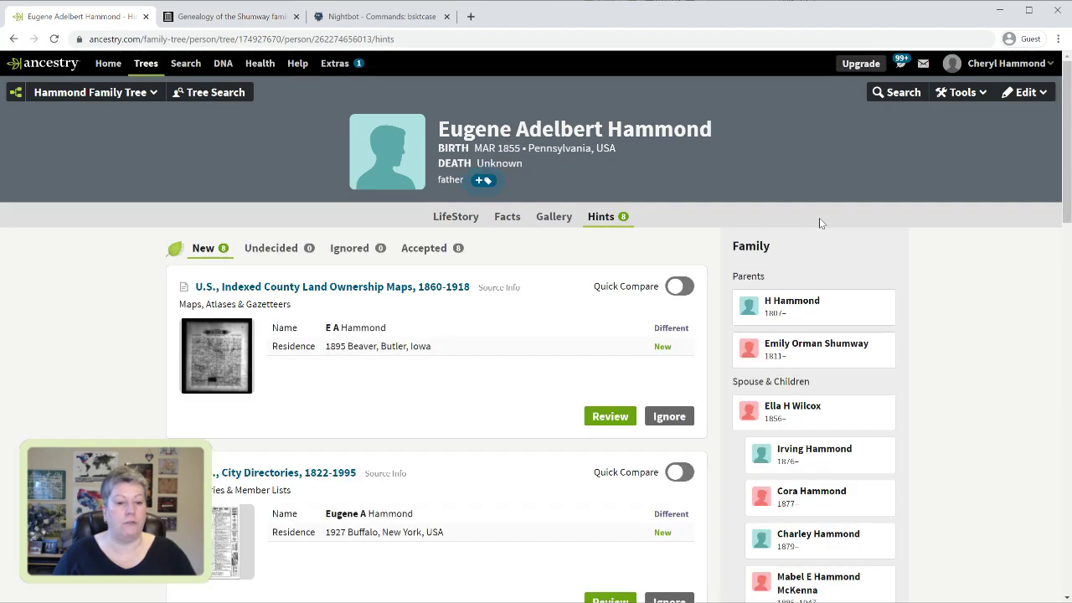
scroll(819, 223, down, 2)
scroll(820, 222, down, 3)
scroll(820, 222, down, 1)
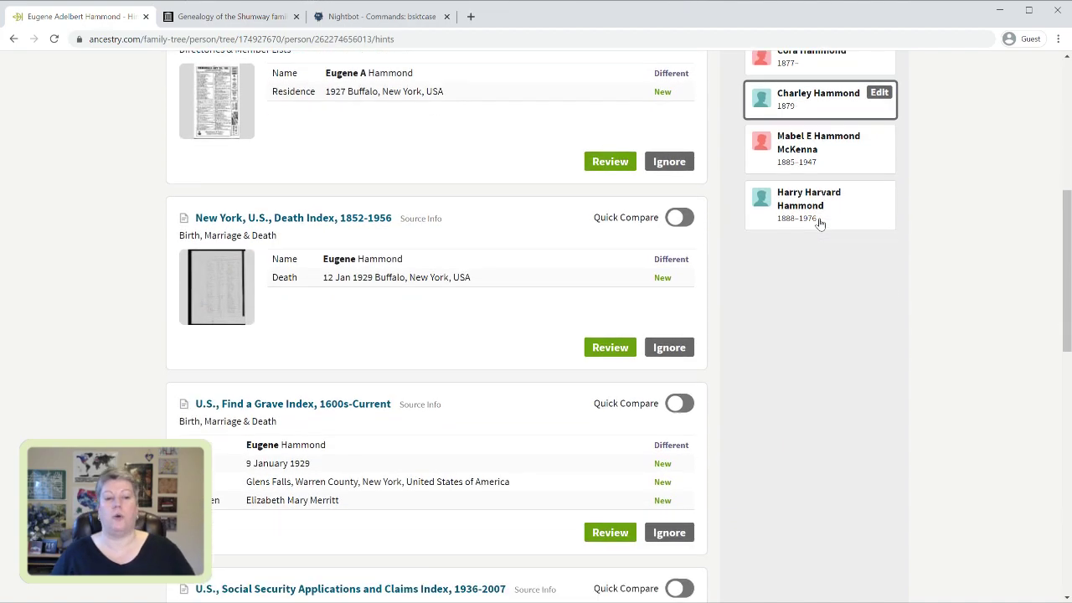
Open the New York, U.S., Death Index, 1852-1956 record hint for the father
scroll(819, 223, up, 2)
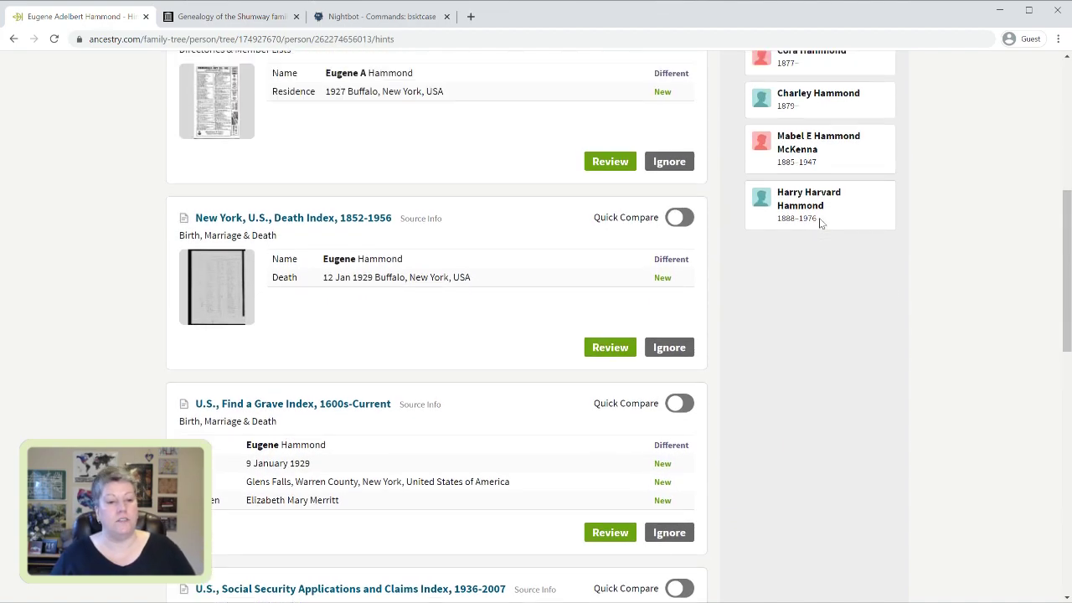
scroll(820, 221, up, 3)
scroll(820, 222, down, 1)
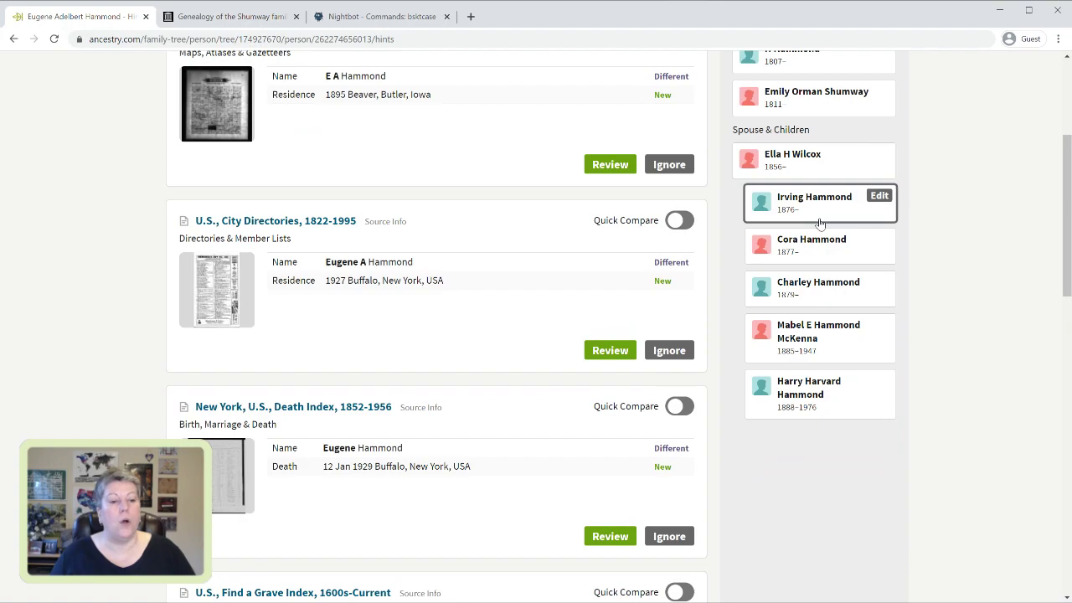
click(283, 407)
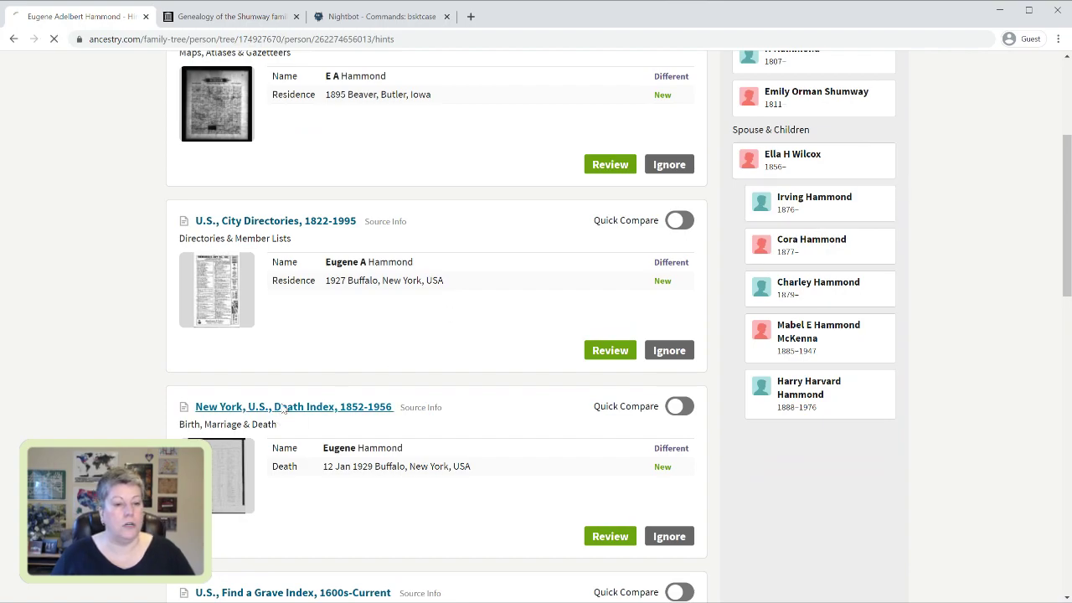
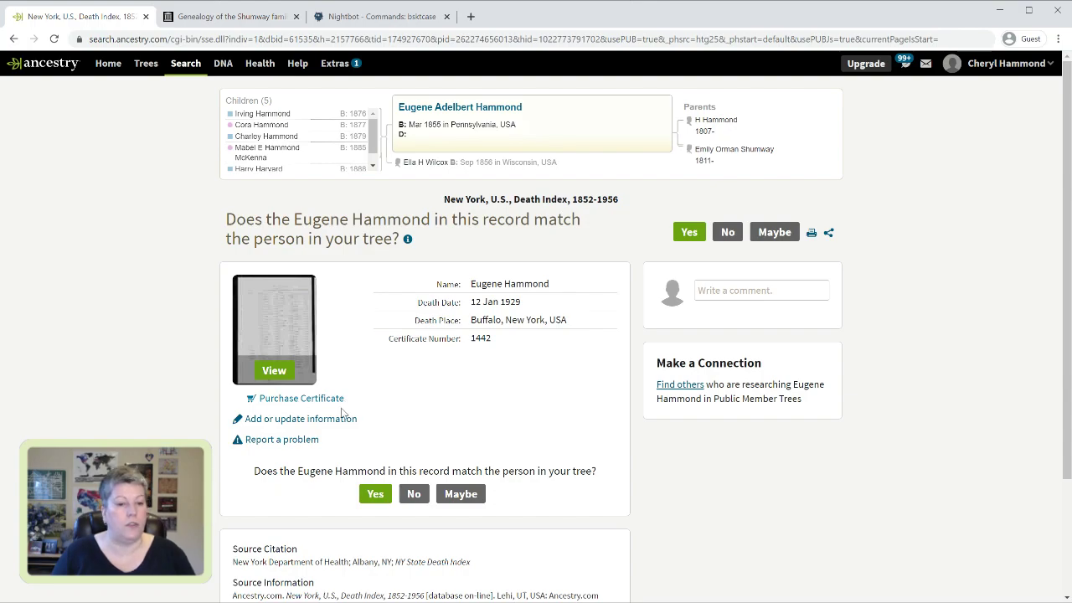
Visit the New York State vital records website through the record's certificate purchase link and review the certificate ordering options
click(279, 399)
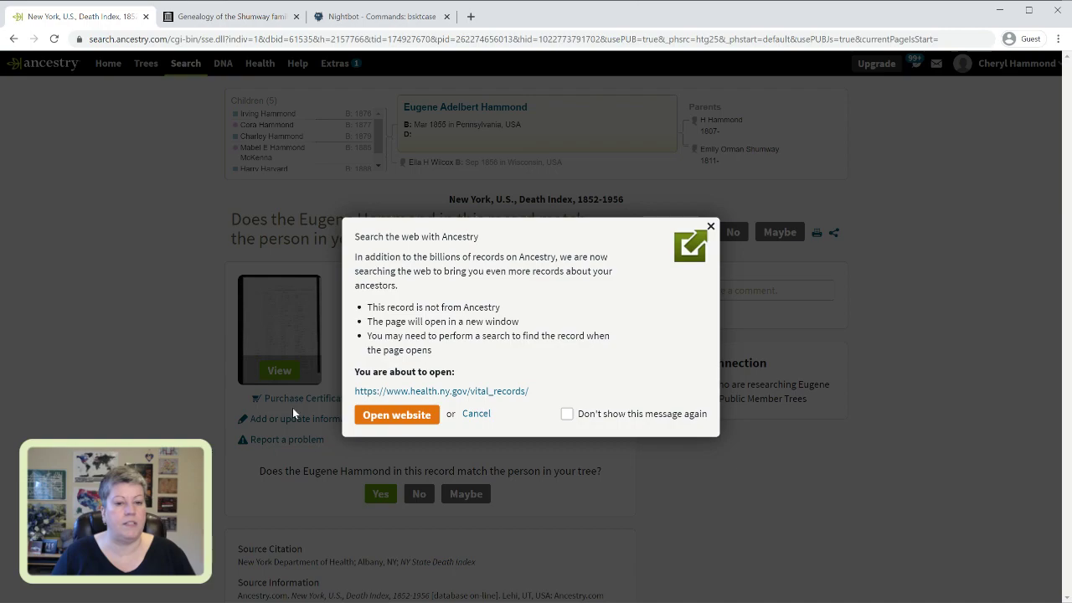
click(395, 414)
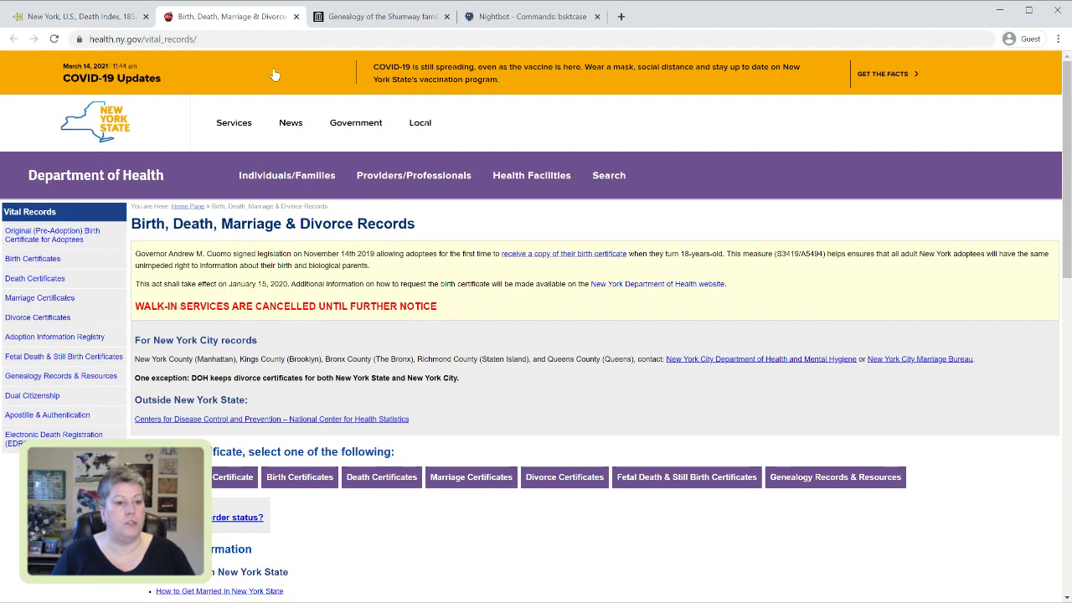
scroll(495, 299, down, 1)
scroll(495, 299, down, 3)
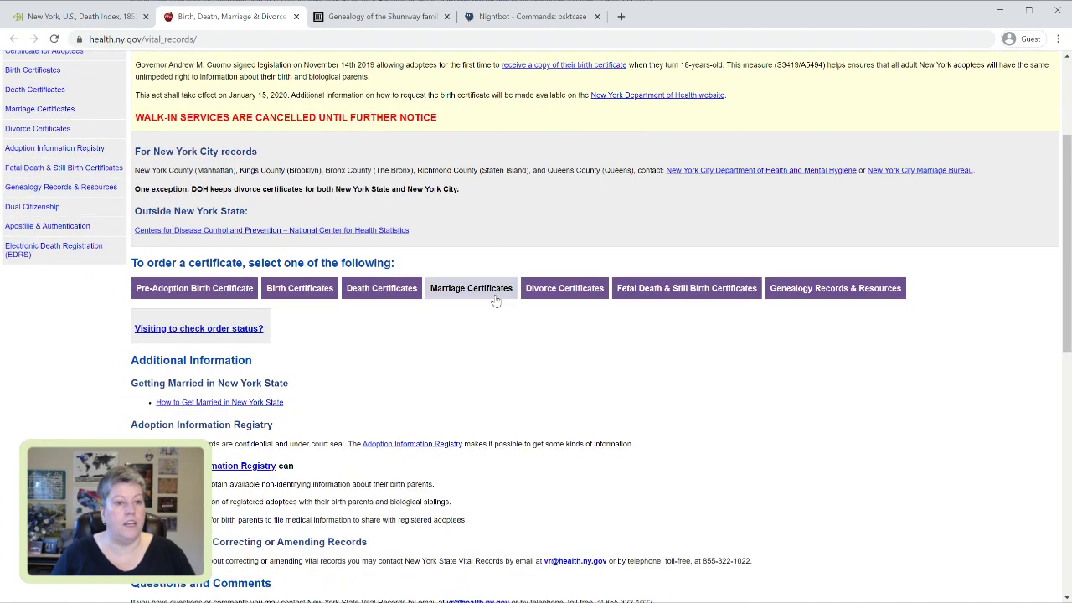
scroll(257, 251, down, 1)
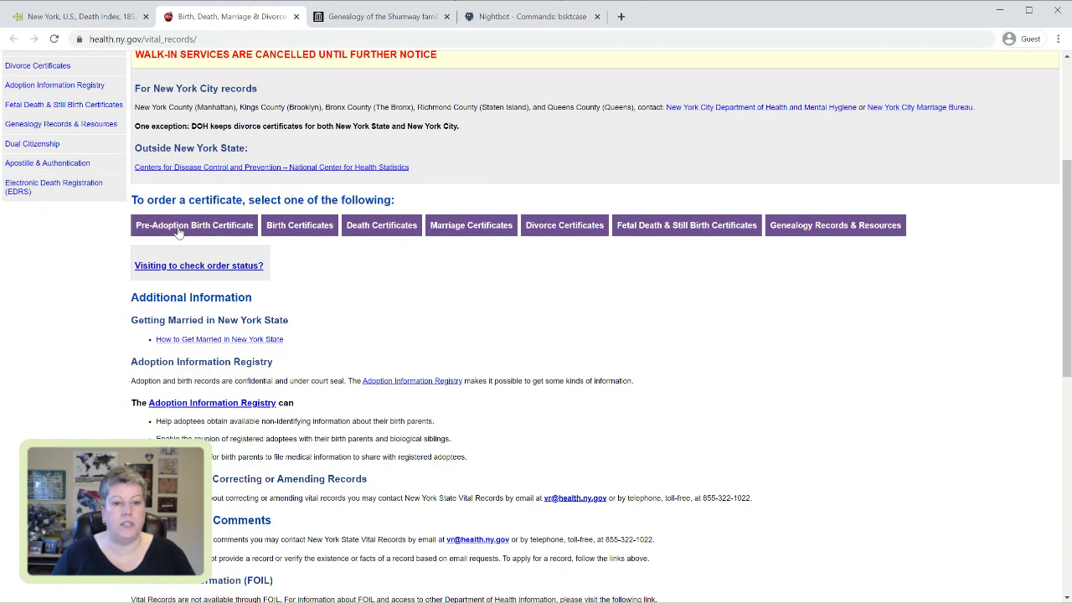
scroll(820, 297, down, 2)
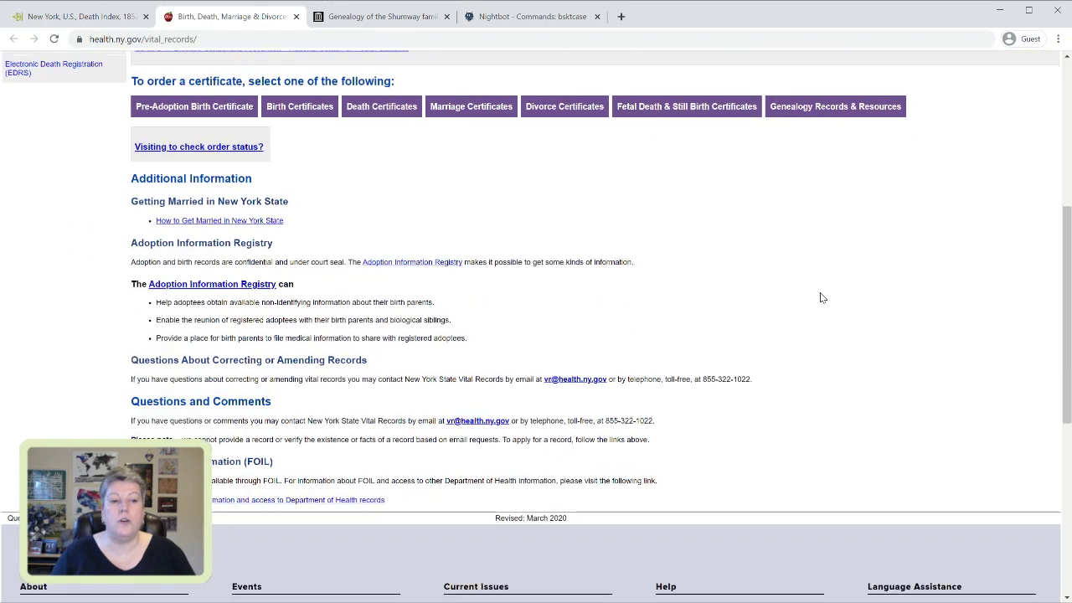
scroll(820, 297, down, 1)
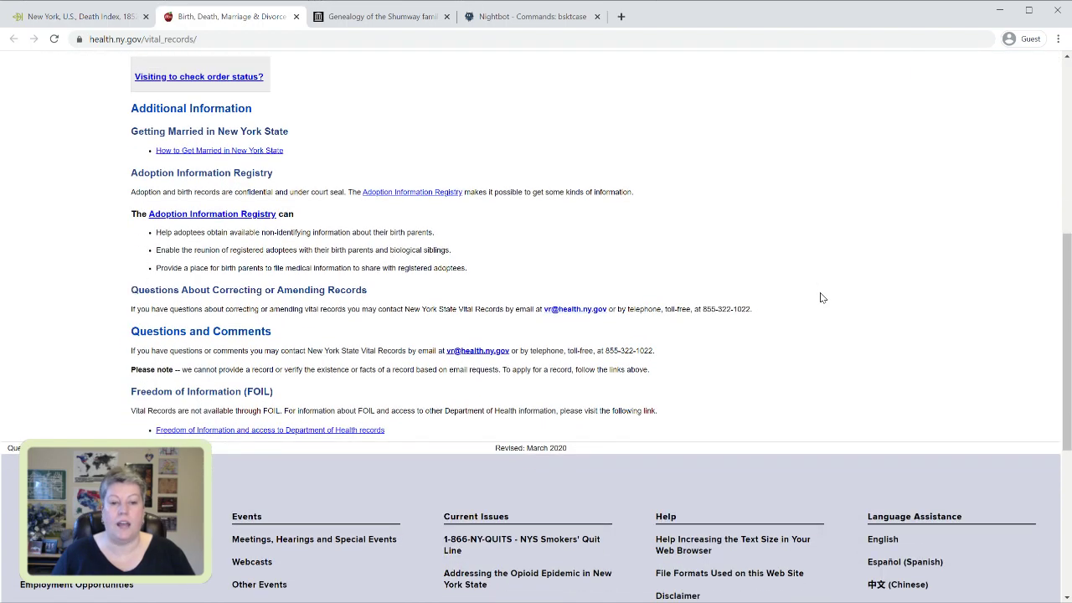
scroll(821, 297, up, 6)
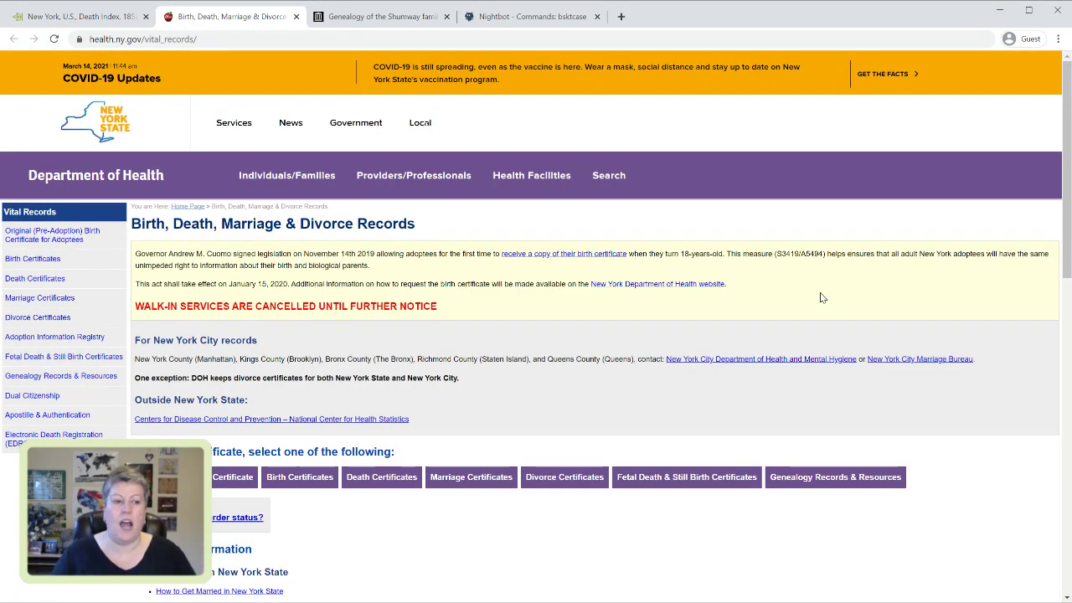
Read the site's Genealogy Records & Resources rules on availability, exceptions and required fees, and close the site
click(35, 380)
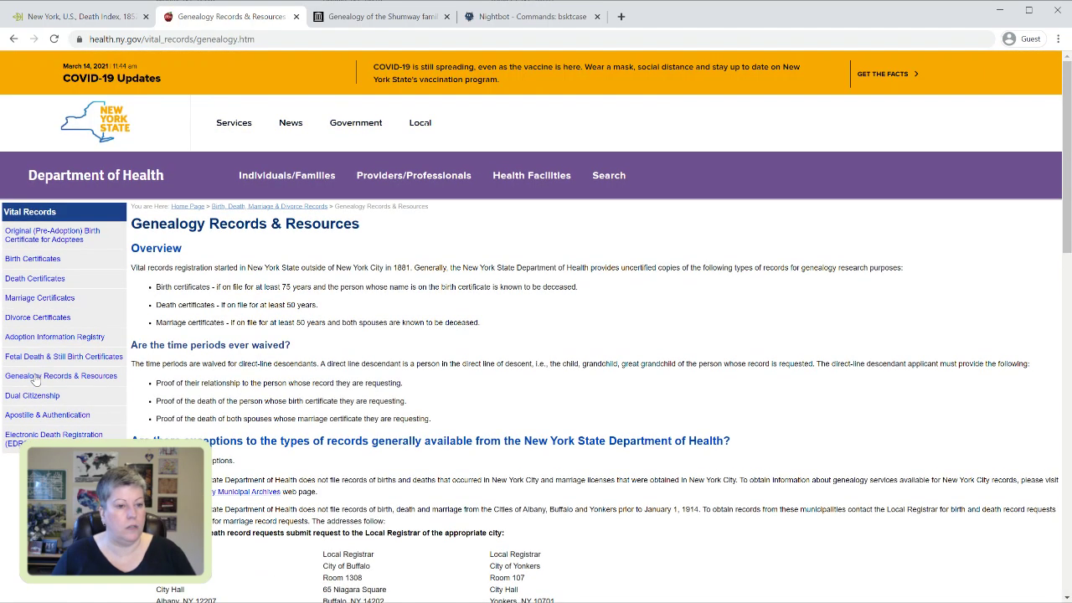
scroll(417, 307, down, 1)
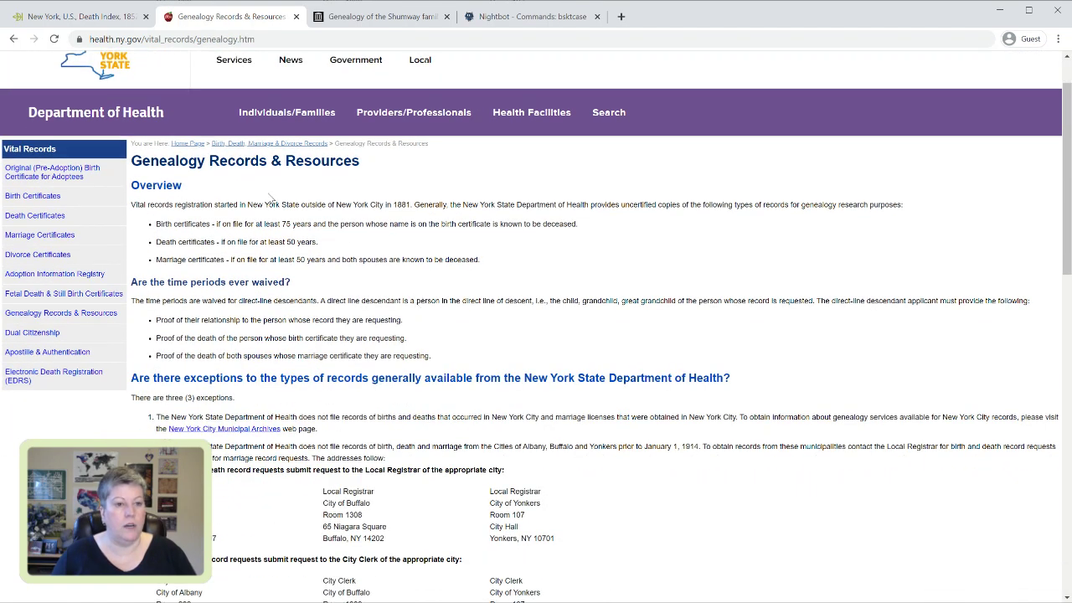
scroll(272, 201, down, 1)
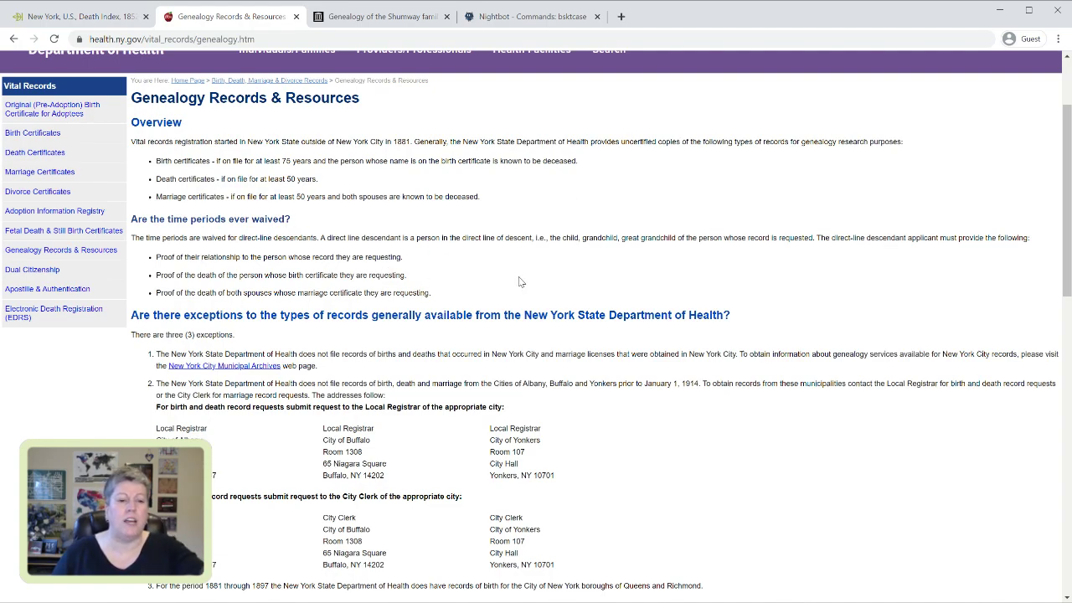
scroll(519, 282, down, 3)
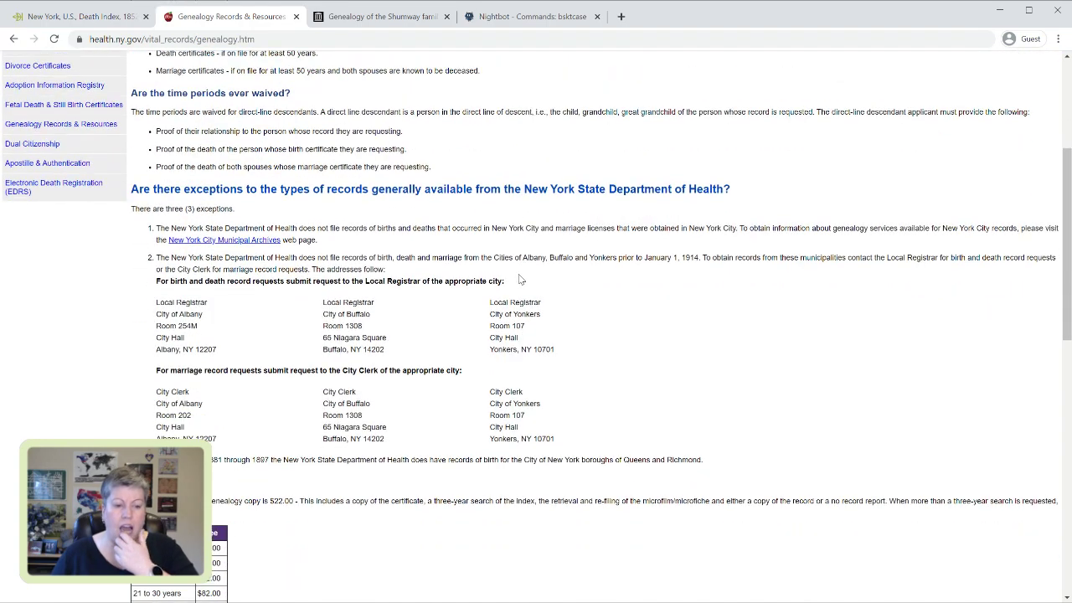
scroll(519, 279, down, 4)
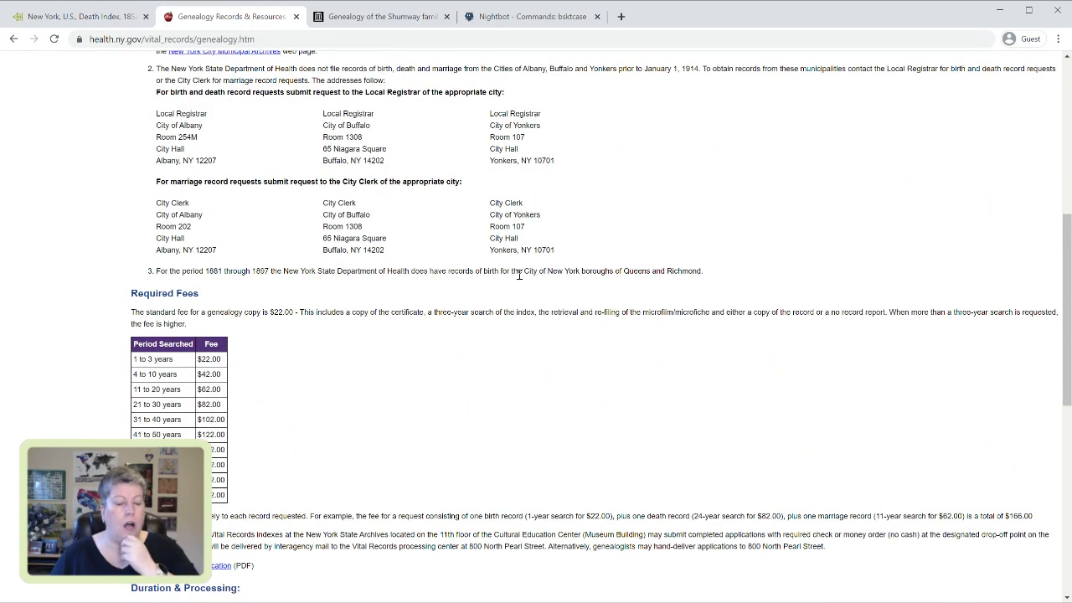
scroll(519, 276, down, 3)
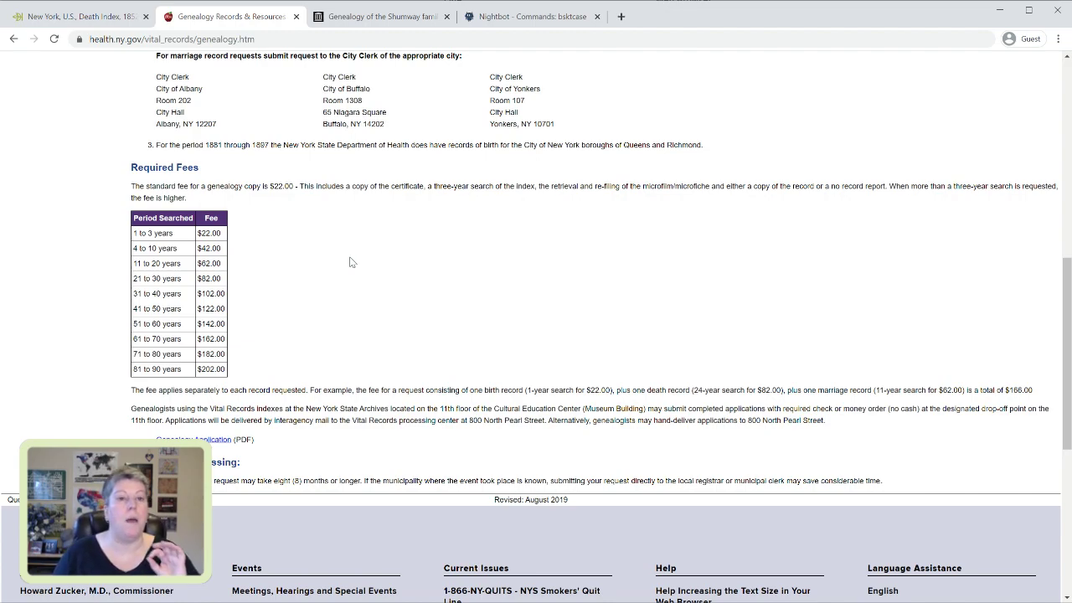
click(297, 16)
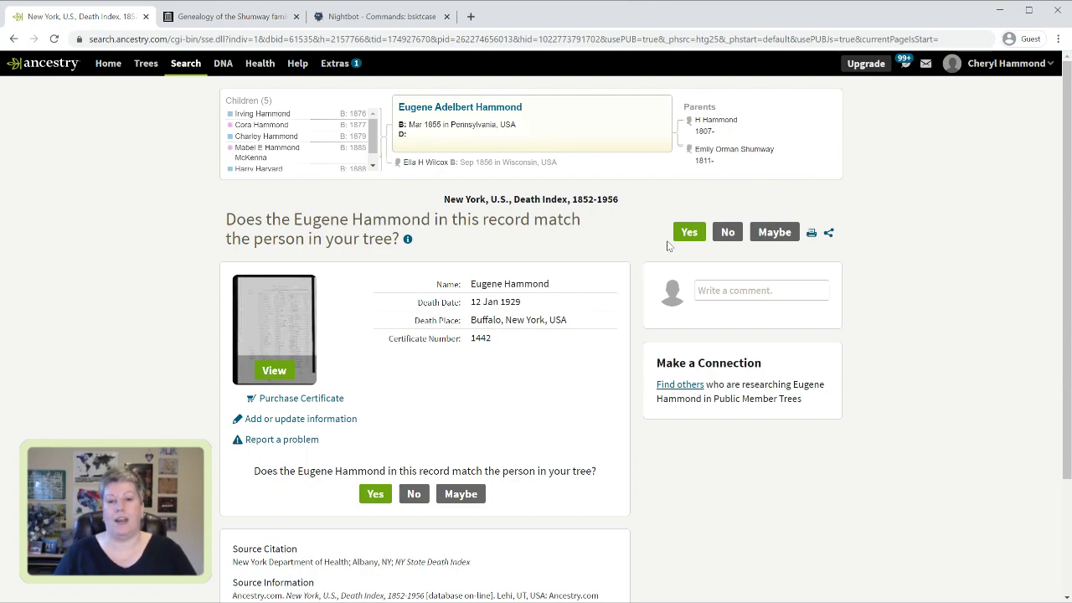
Accept the death index record as a match, set the death place to Buffalo, Erie, New York, USA, and save it to the tree
click(690, 233)
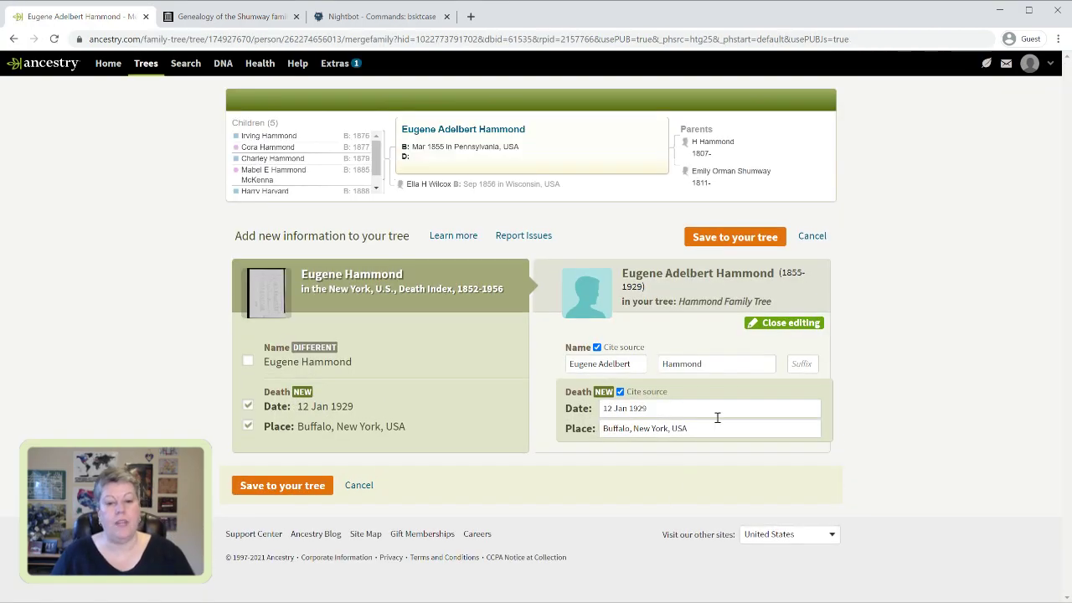
click(713, 427)
click(715, 453)
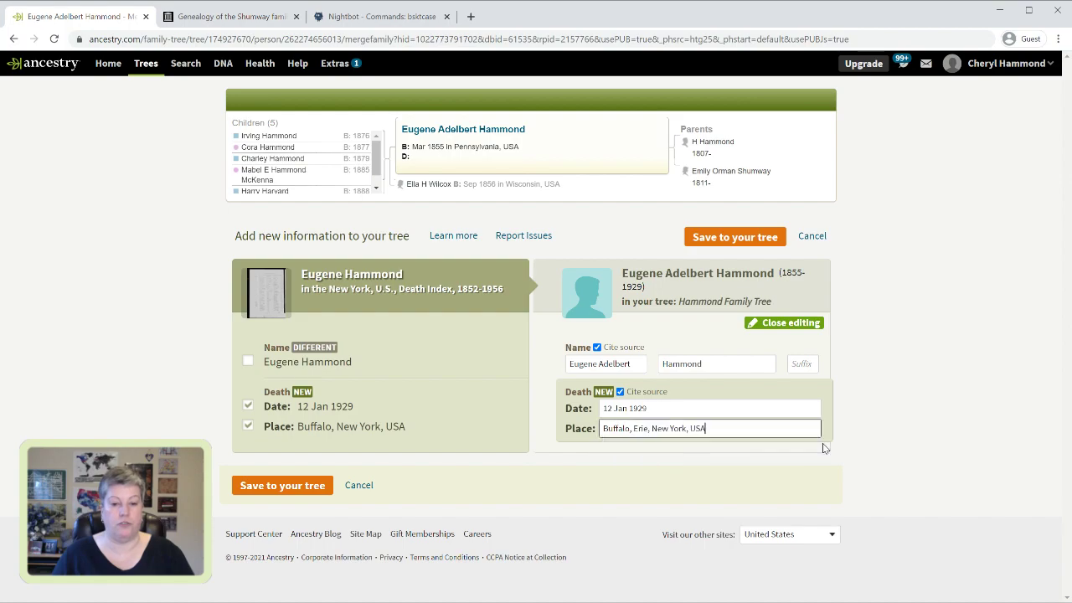
click(735, 237)
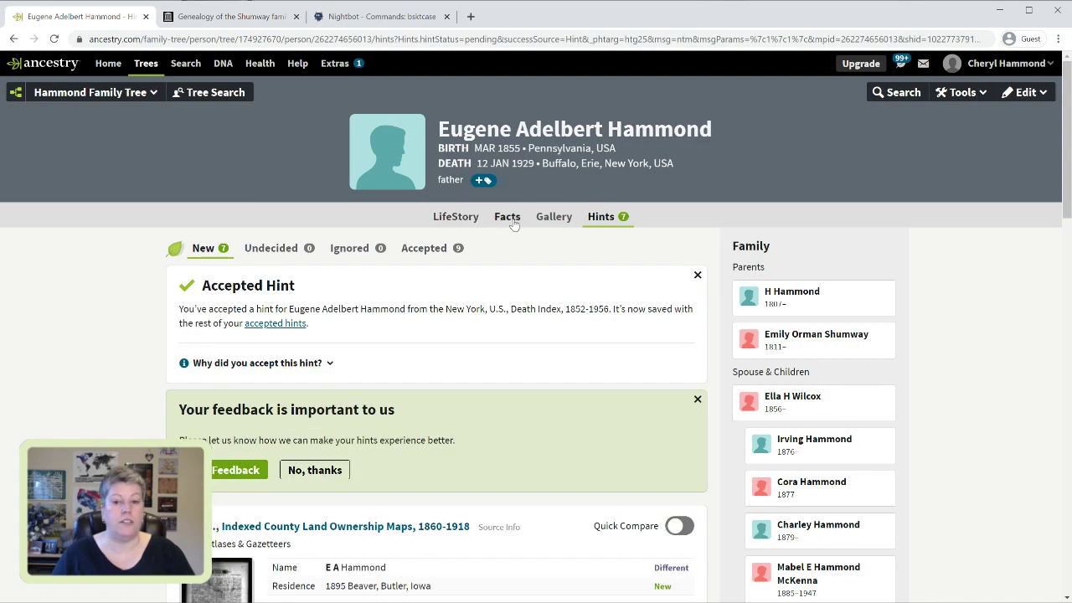
Open the father's facts and check his full birth date in the Shumway family genealogy book on Internet Archive
click(508, 217)
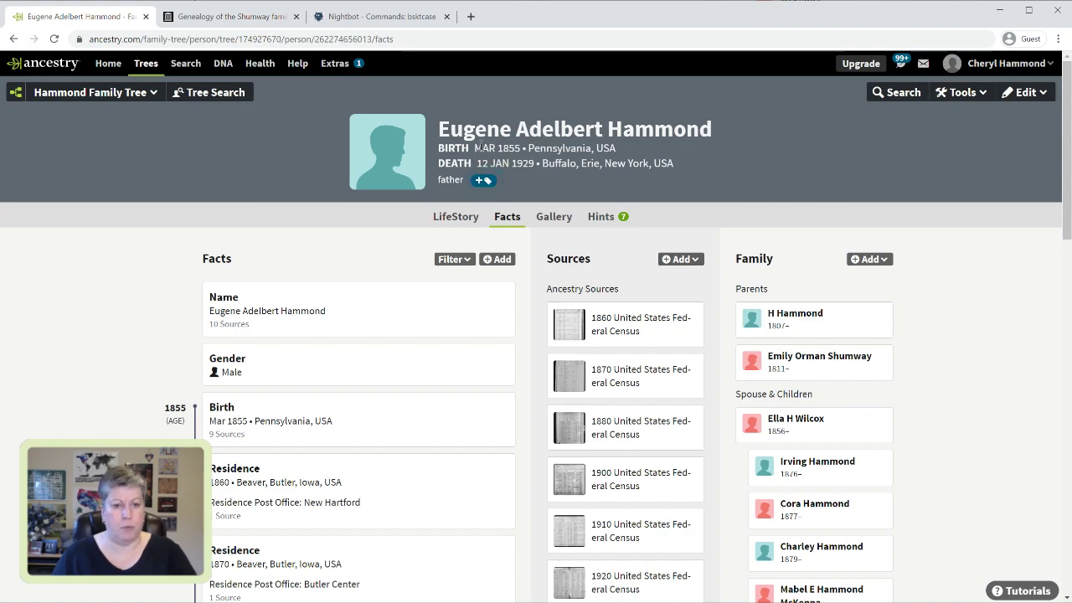
click(233, 17)
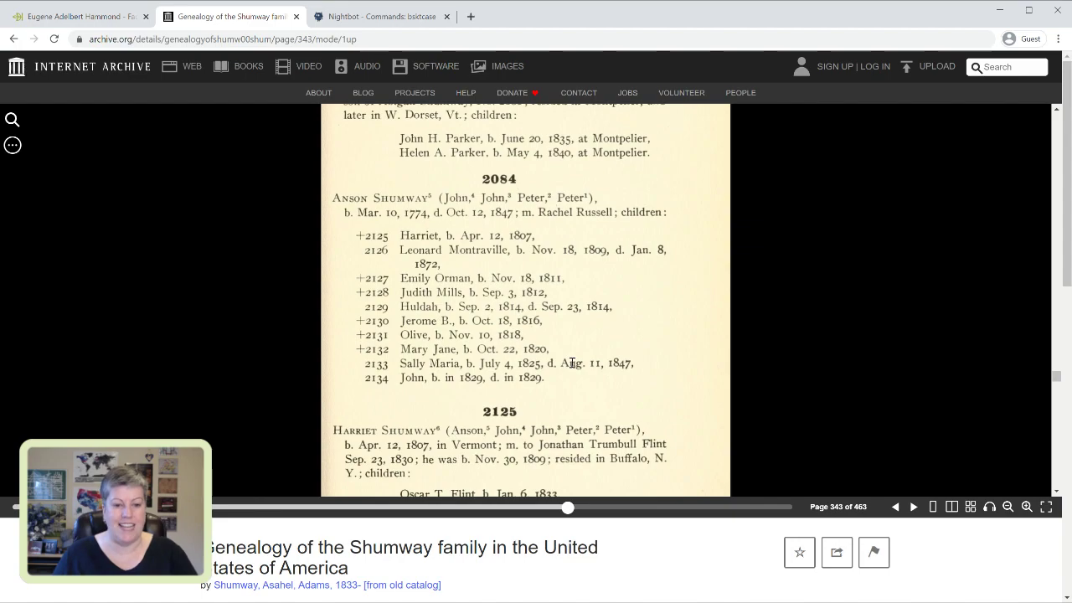
scroll(573, 367, down, 3)
scroll(573, 367, down, 3)
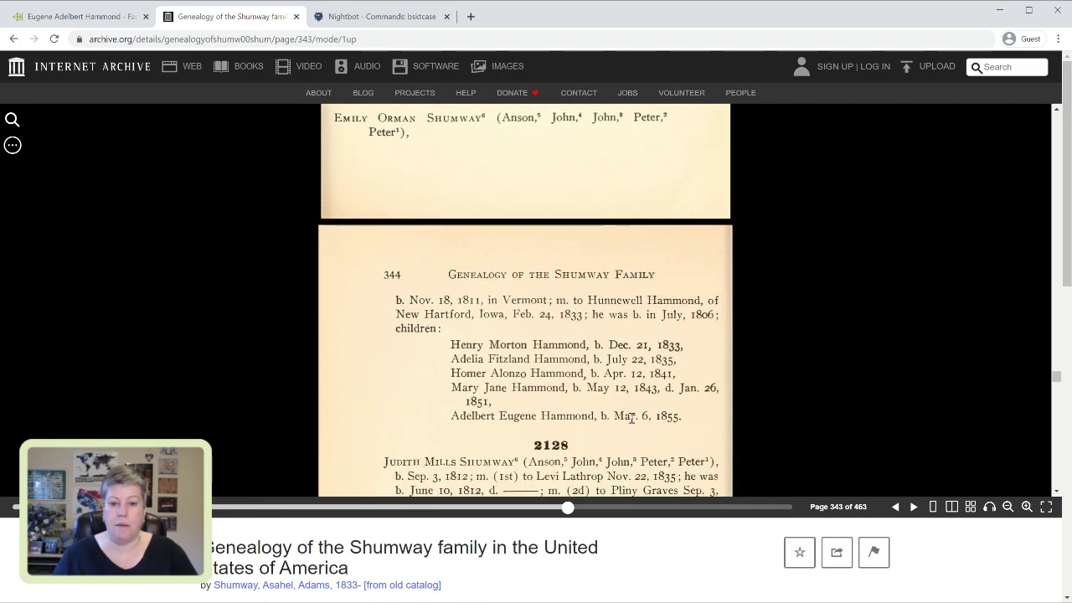
Return to the father's Ancestry profile, set his birth date to 6 Mar 1855 and save the edit
click(61, 19)
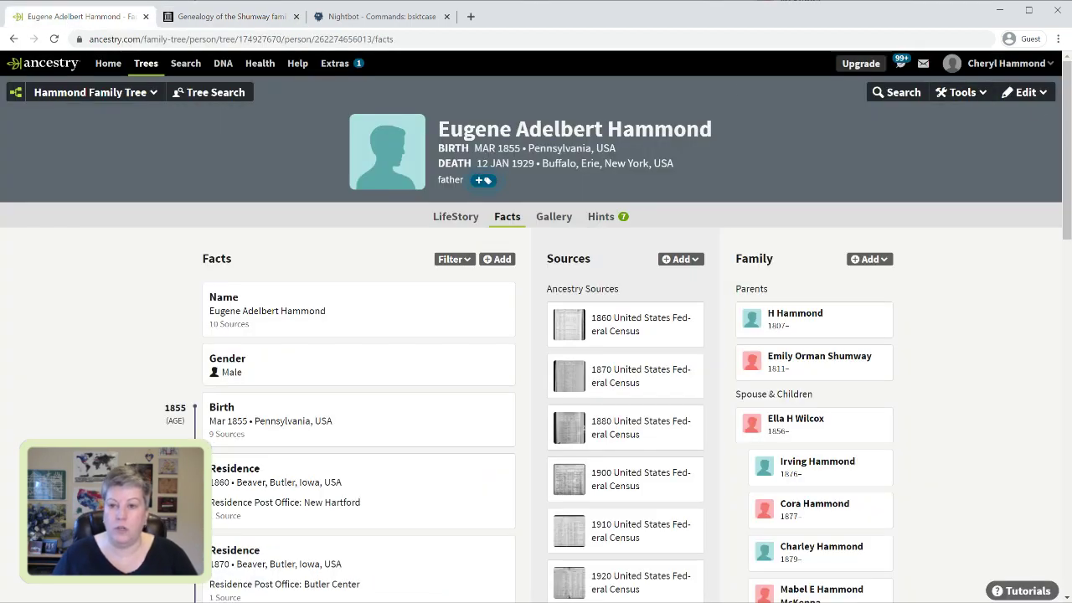
click(1027, 101)
click(1015, 123)
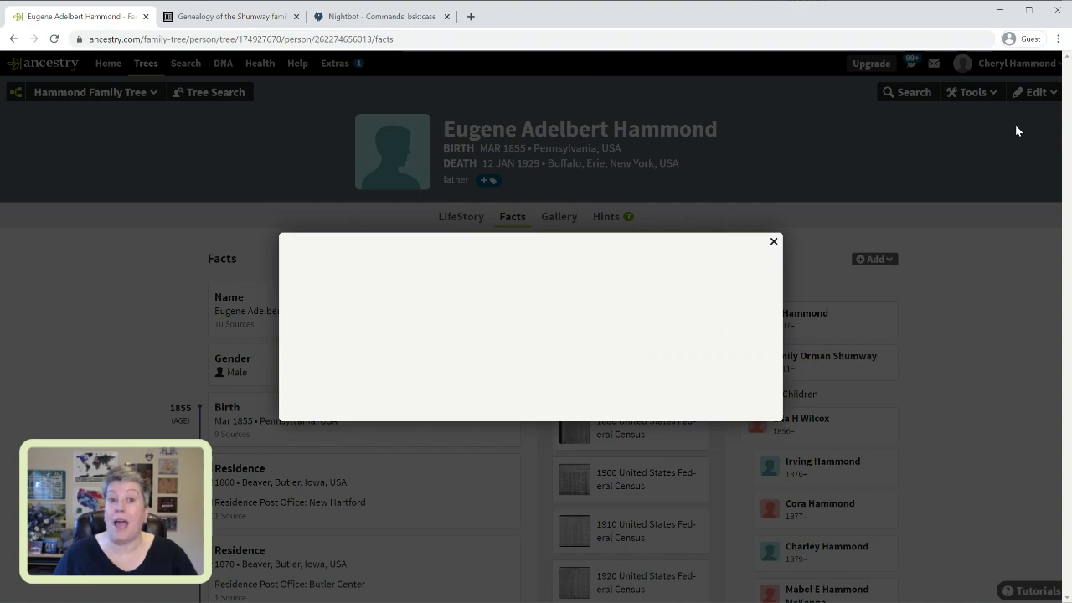
click(301, 376)
text(6 Mar 1855)
click(342, 400)
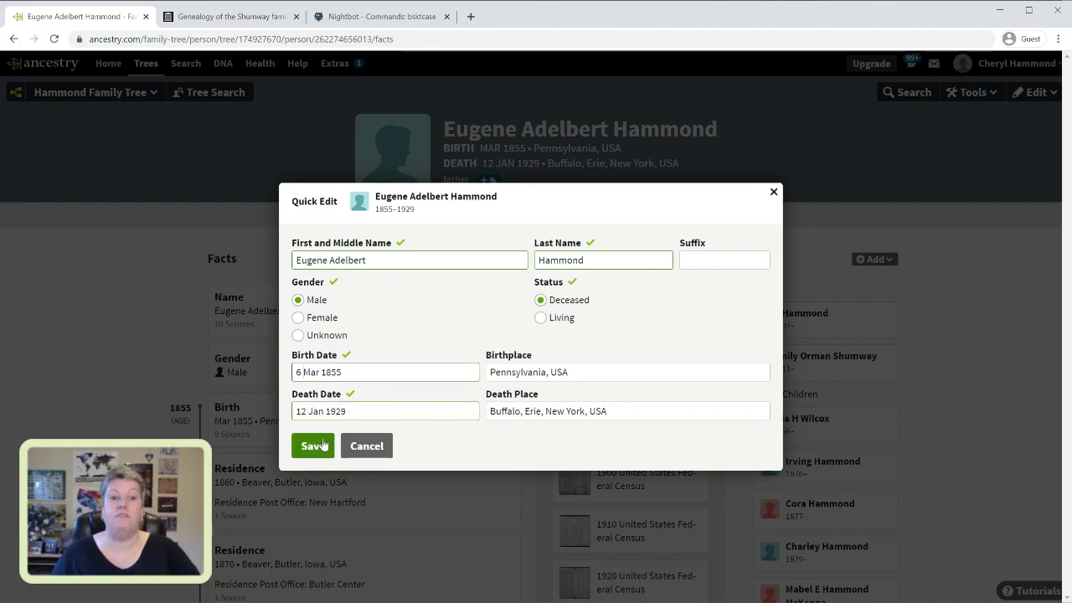
click(323, 445)
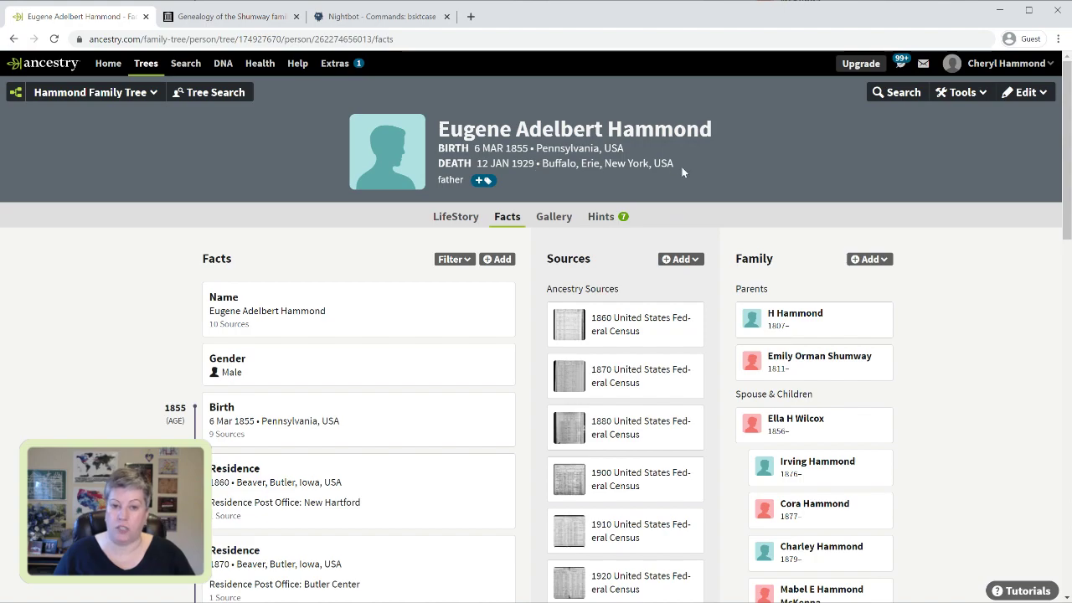
Examine the birth details, parents and household members in the father's 1870 and 1880 United States Federal Census source citations
scroll(683, 171, down, 1)
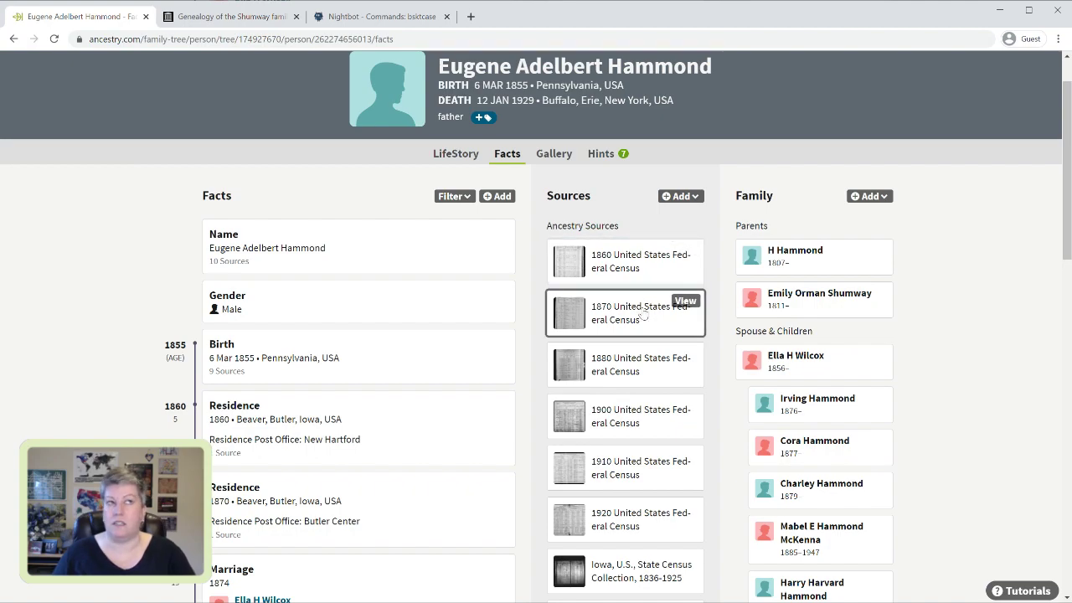
click(686, 302)
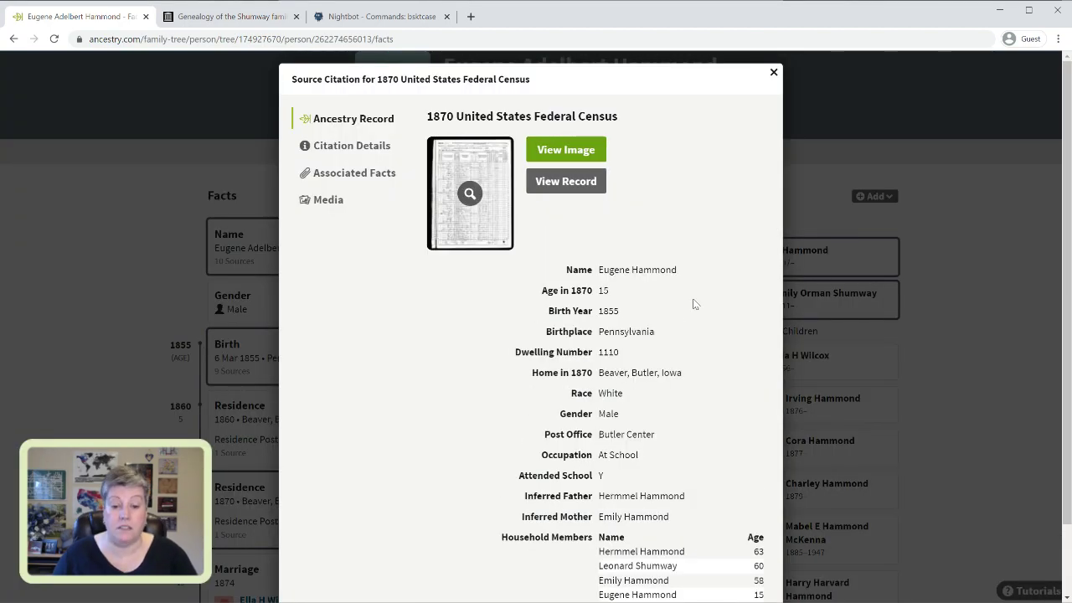
scroll(693, 298, down, 2)
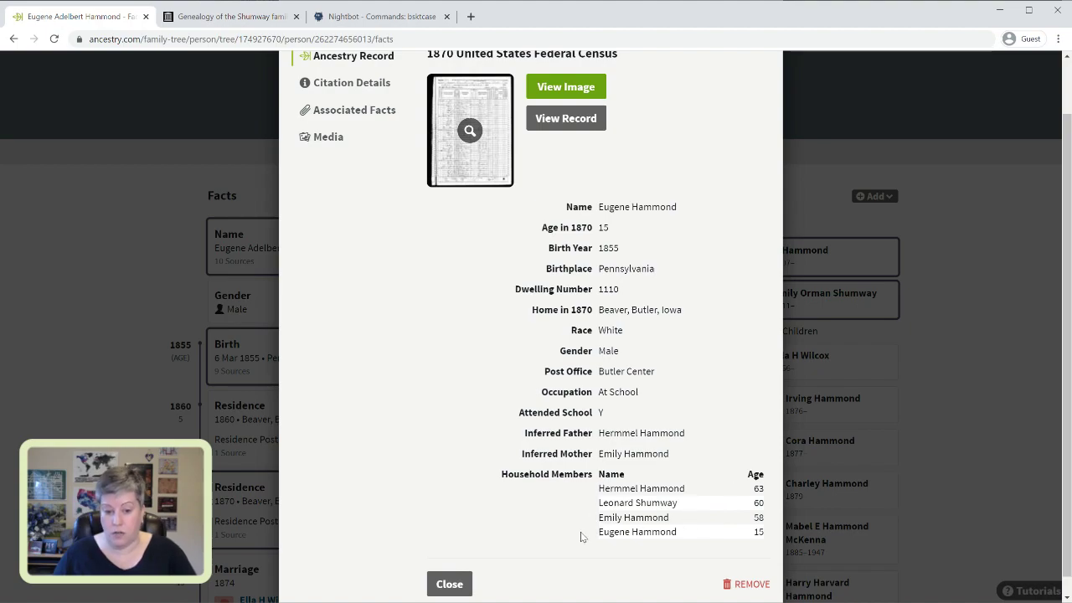
scroll(682, 533, up, 1)
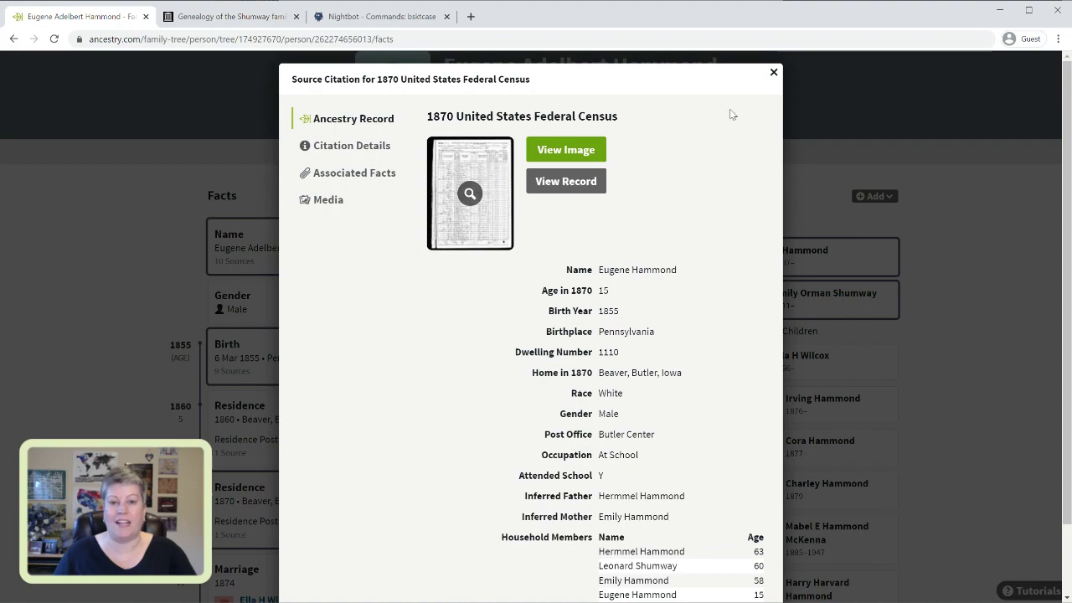
click(774, 73)
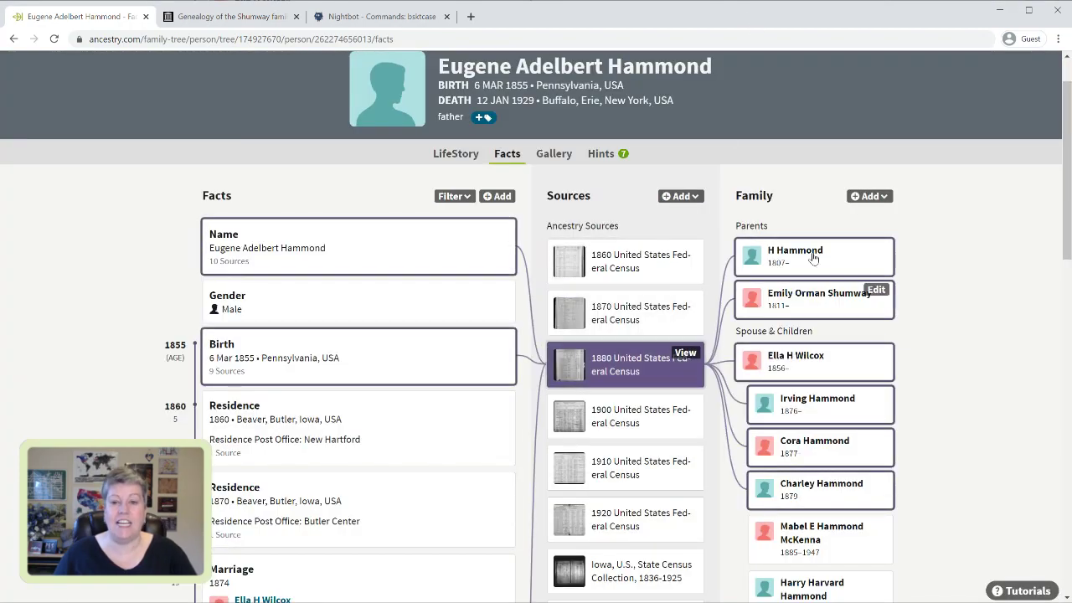
click(685, 355)
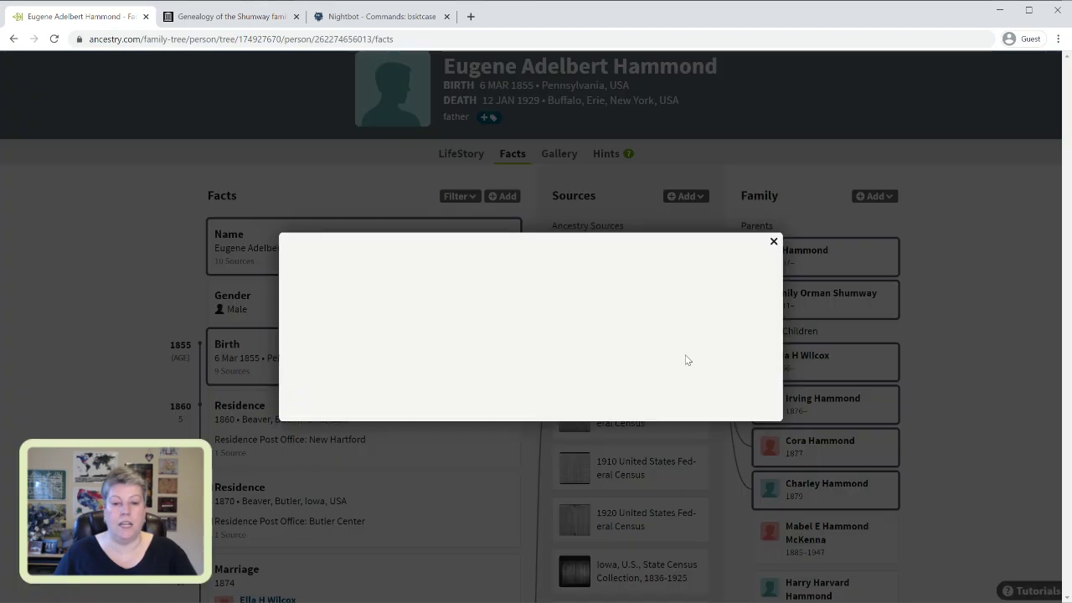
scroll(696, 348, down, 2)
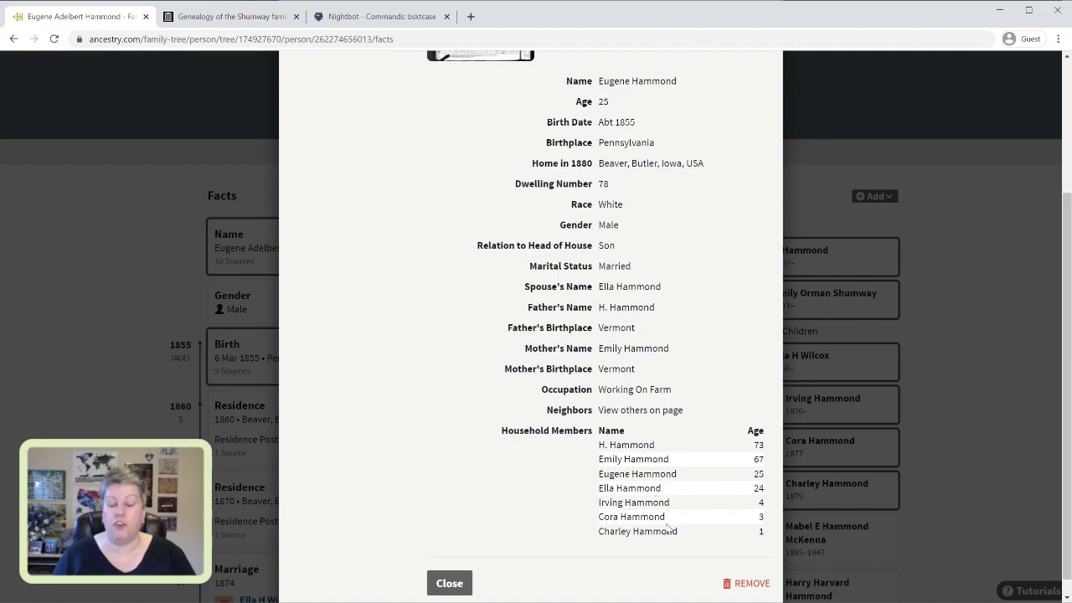
Close the 1880 census citation and examine the household members in the father's Iowa, U.S., State Census Collection, 1836-1925 source citation
scroll(668, 526, up, 2)
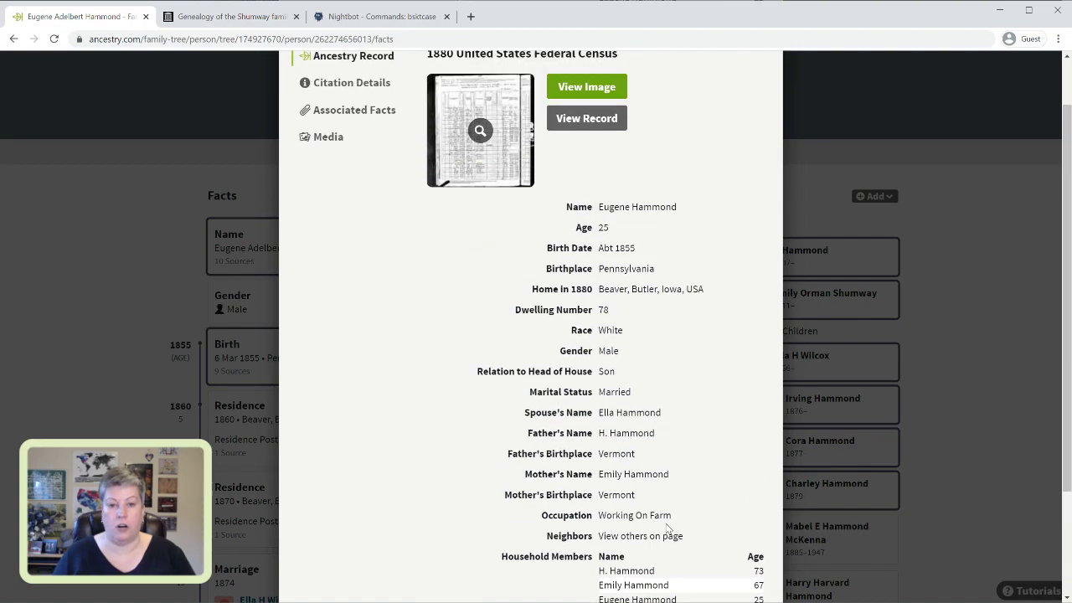
scroll(721, 108, up, 1)
click(774, 73)
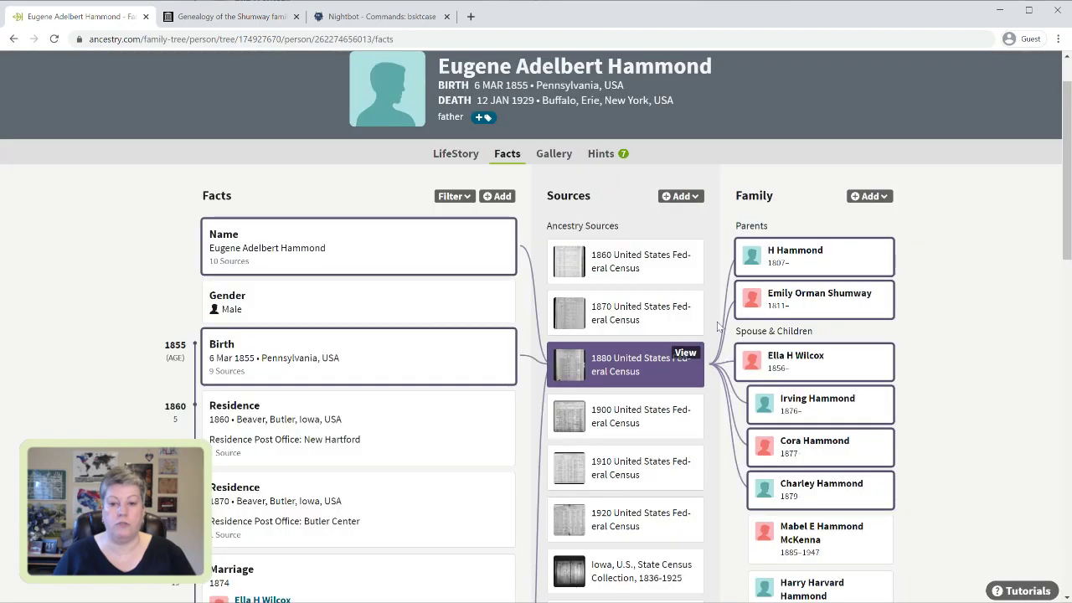
scroll(705, 329, down, 2)
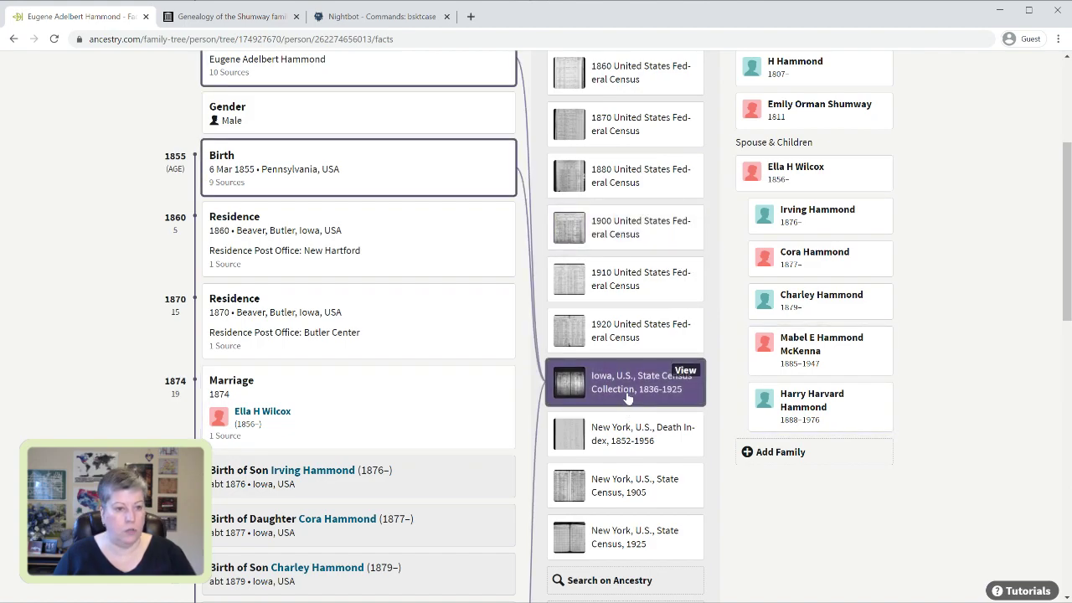
scroll(630, 402, down, 5)
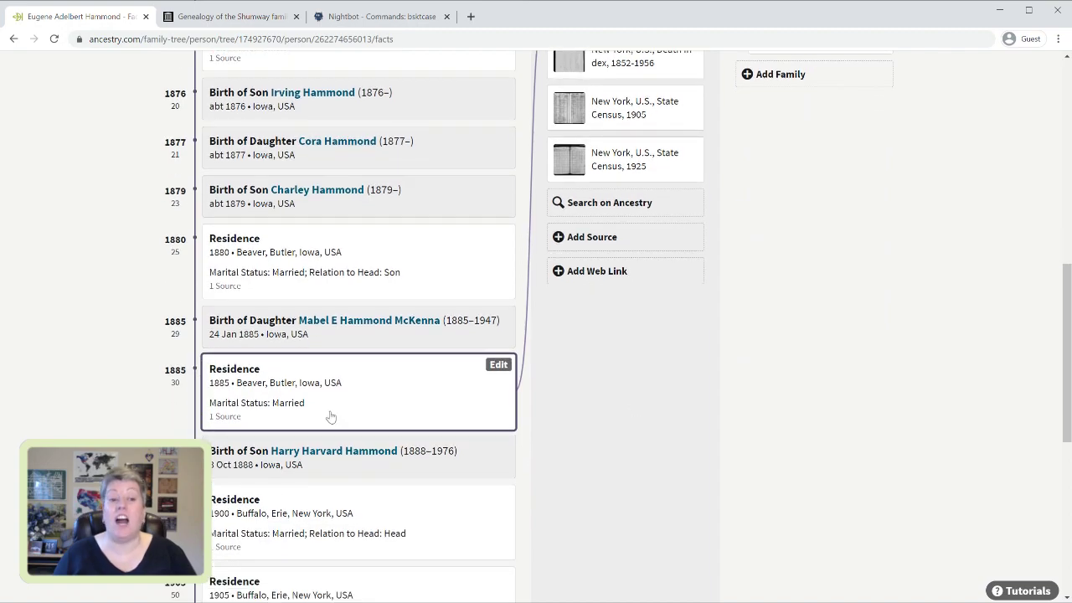
scroll(331, 416, up, 3)
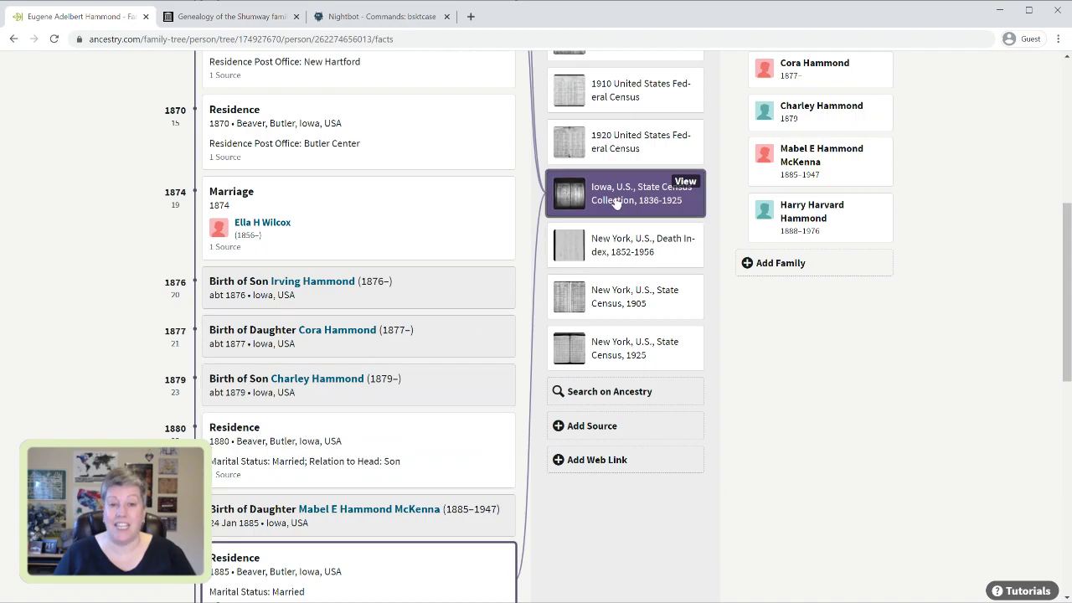
click(690, 181)
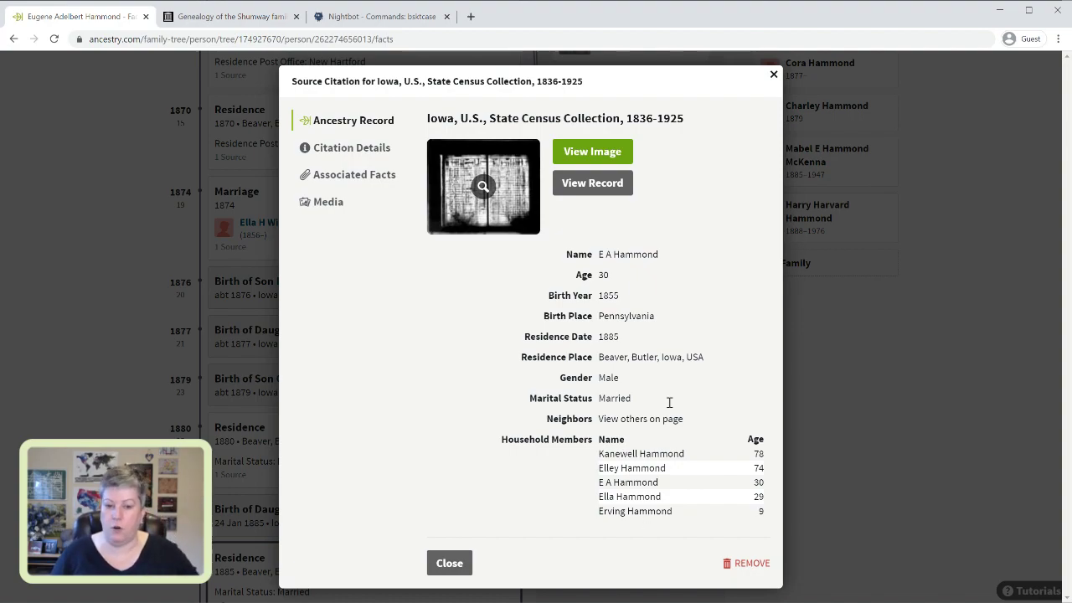
click(772, 76)
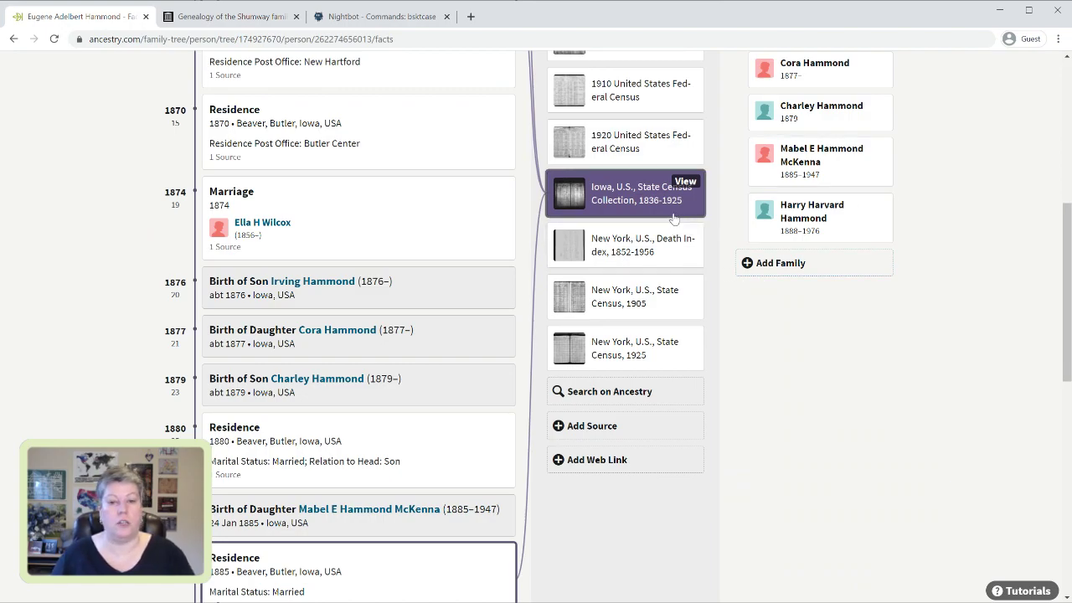
Examine which facts and relatives the father's 1900 United States Federal Census source supports, and read through the residences on his timeline
scroll(674, 218, up, 1)
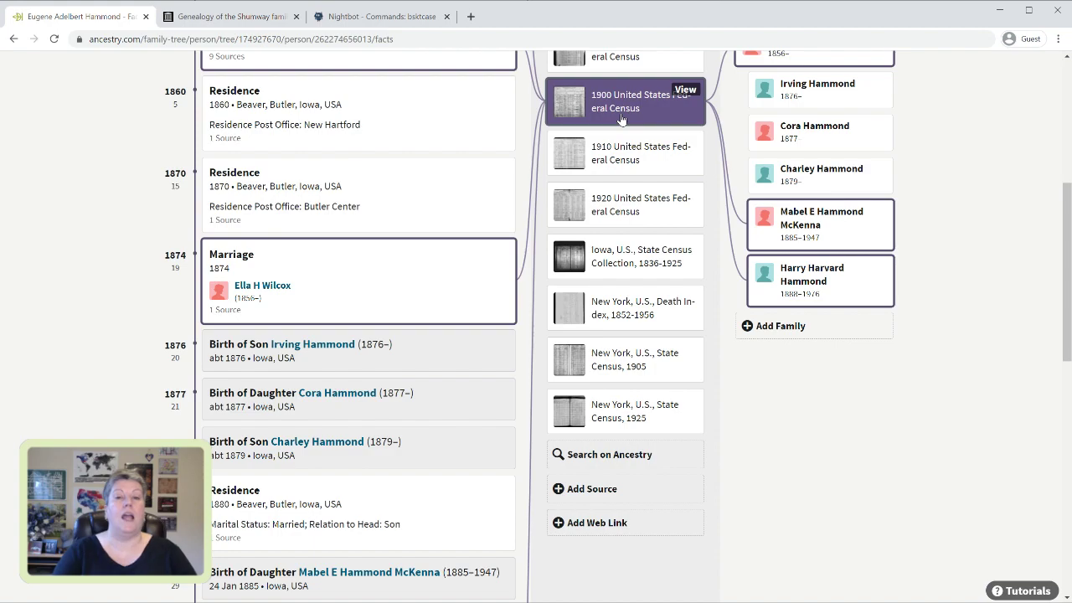
scroll(620, 119, up, 2)
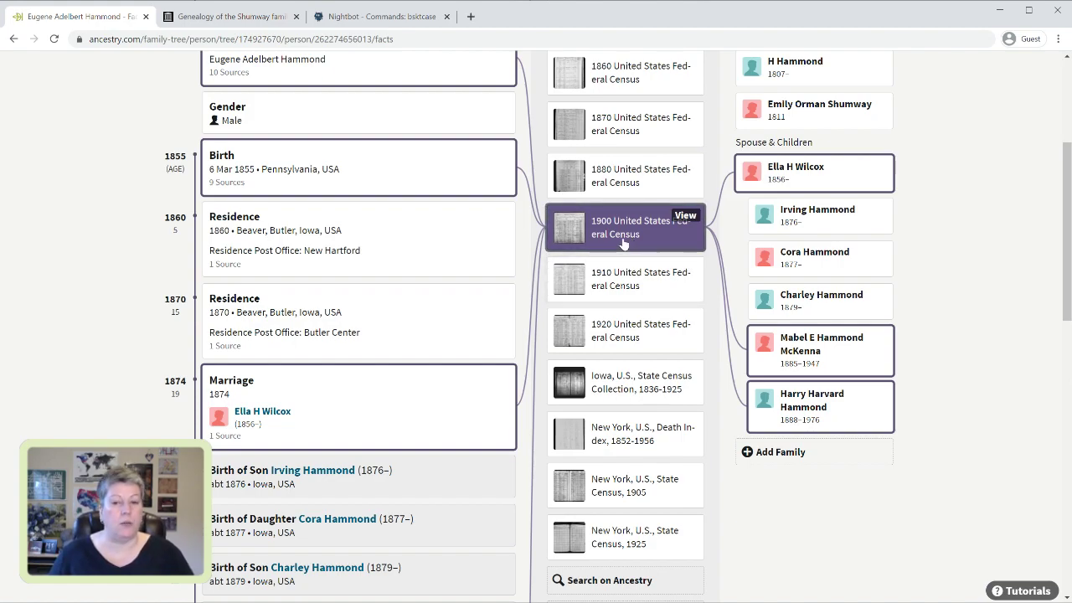
scroll(623, 243, down, 1)
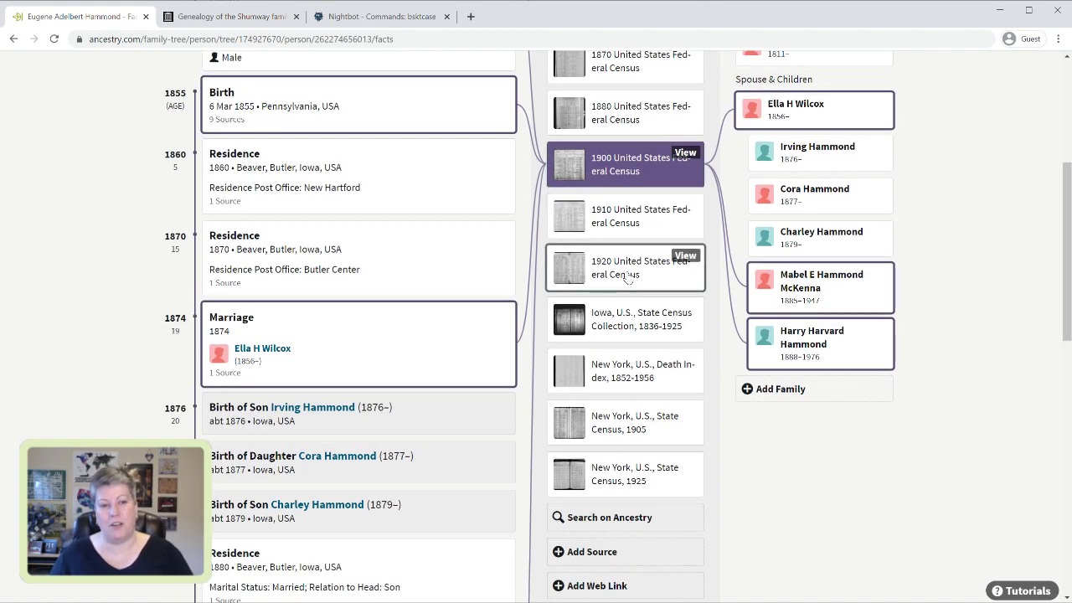
scroll(628, 273, down, 1)
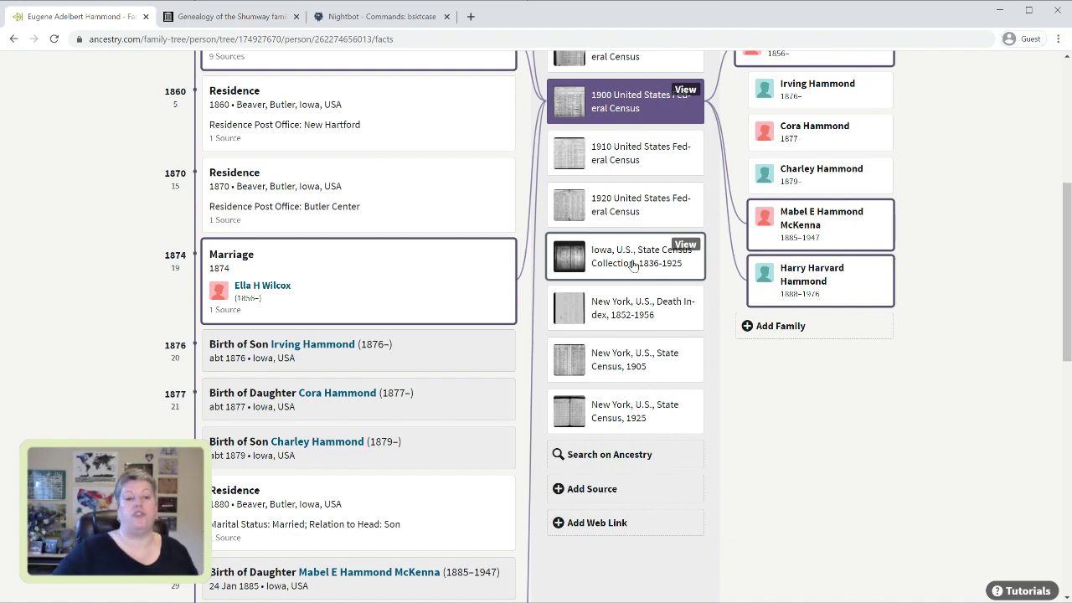
scroll(634, 265, down, 3)
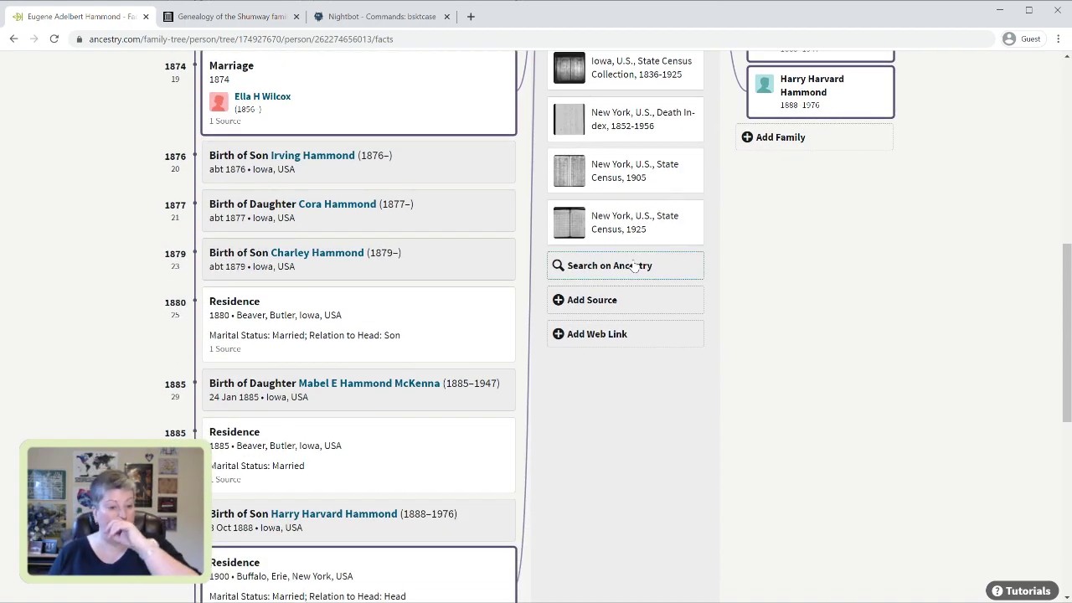
scroll(634, 265, down, 3)
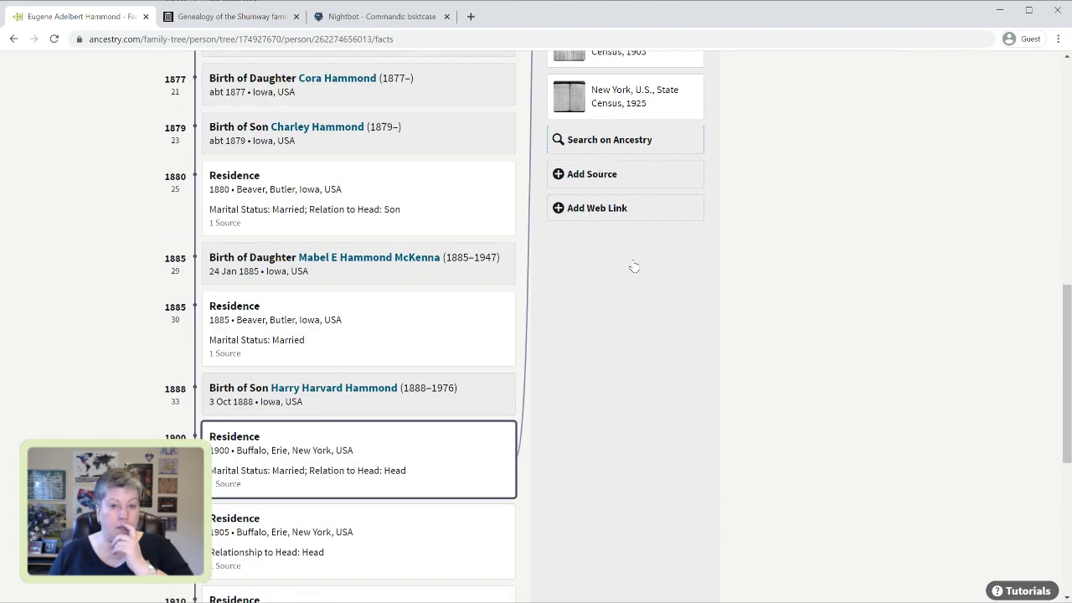
scroll(636, 265, down, 3)
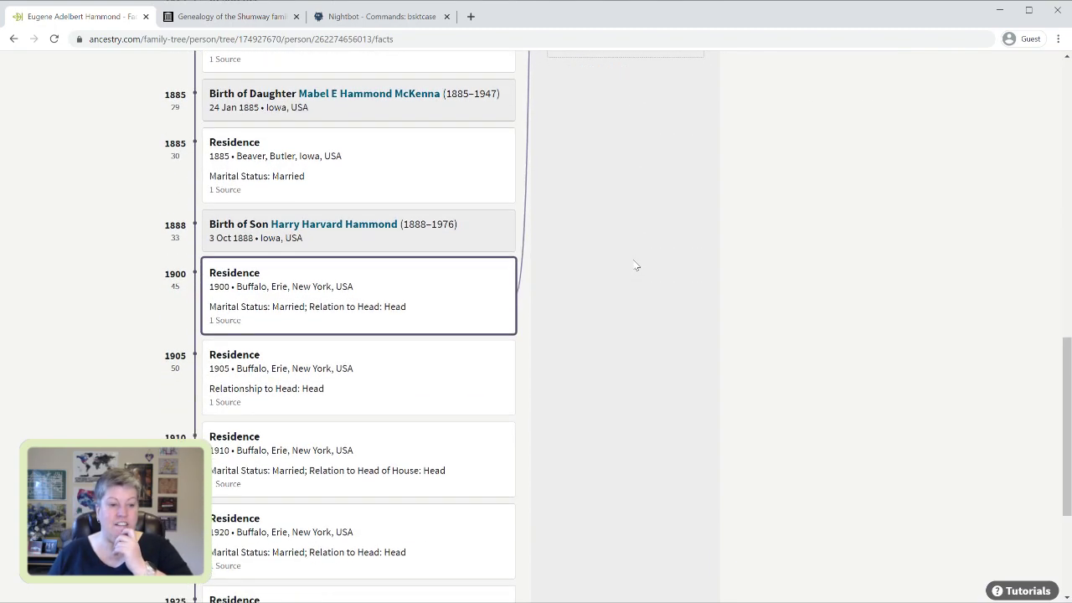
Open the father's hints and look through the new record hints, including land ownership maps, city directories and Find a Grave
scroll(637, 266, up, 6)
scroll(637, 265, up, 8)
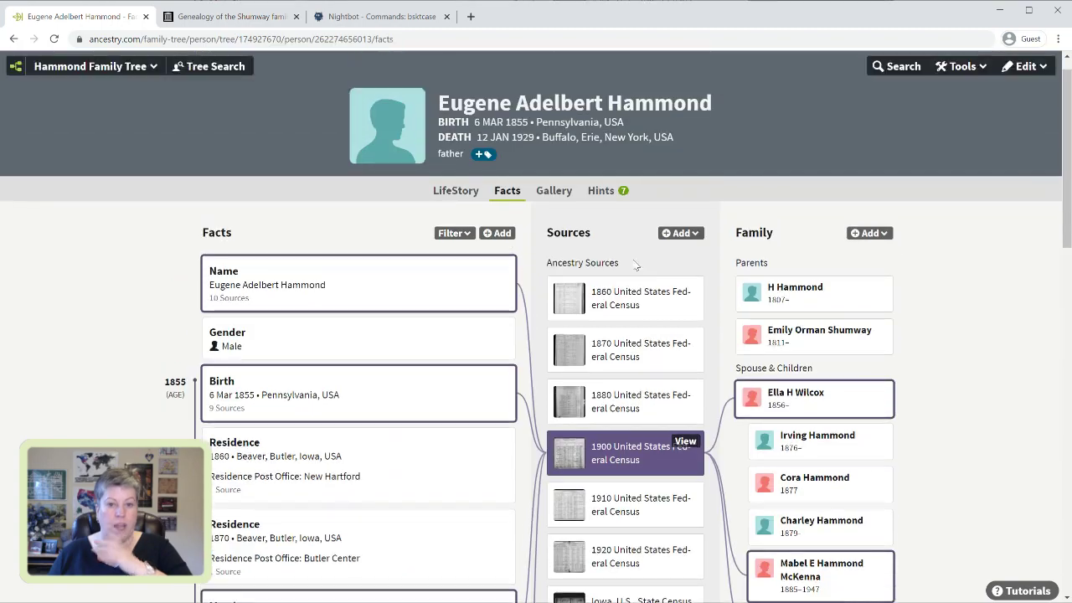
click(620, 219)
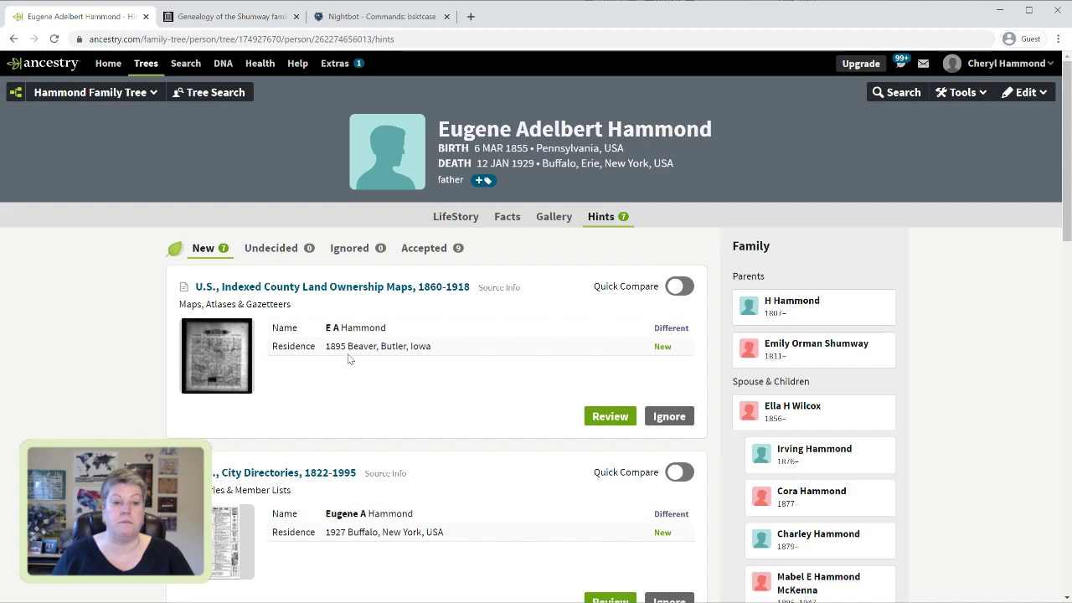
scroll(364, 358, down, 1)
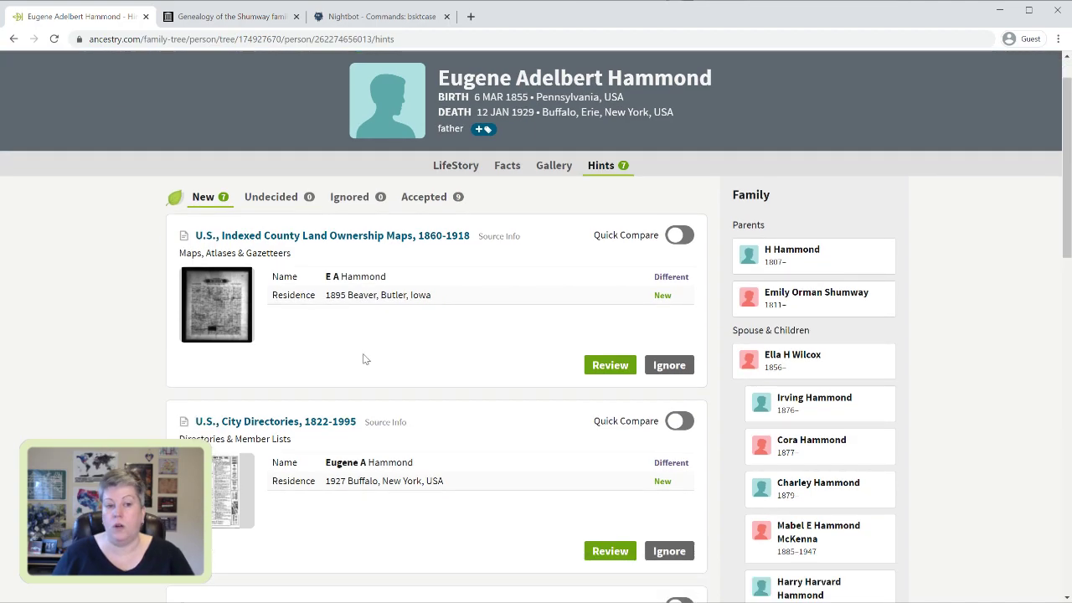
scroll(365, 359, down, 3)
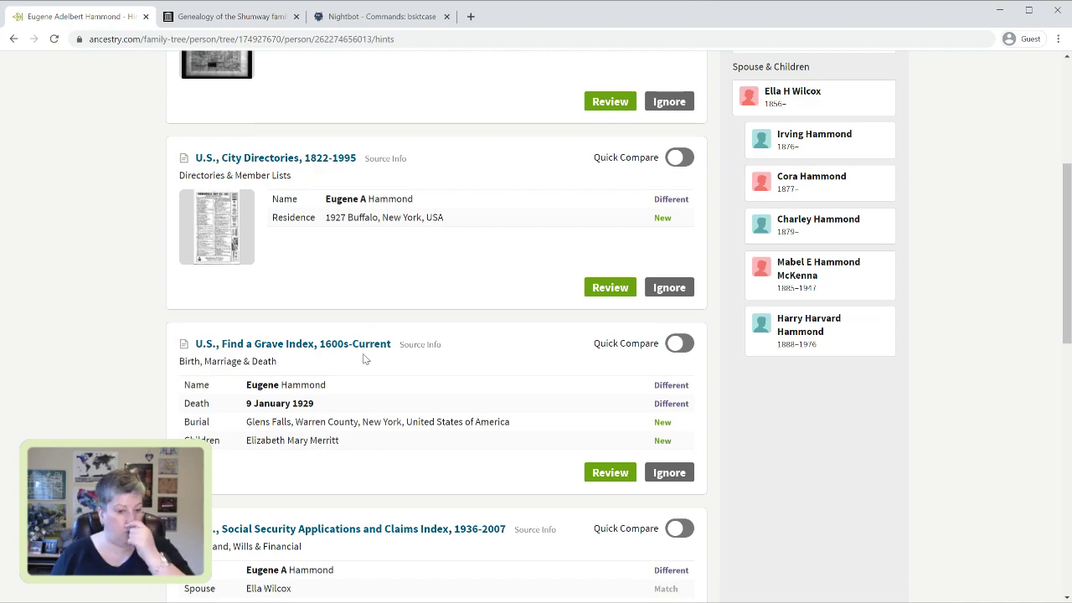
Search the web for "warren county ny" in a new tab, check the county's location on the map, and close that tab
scroll(364, 359, down, 2)
scroll(364, 359, down, 1)
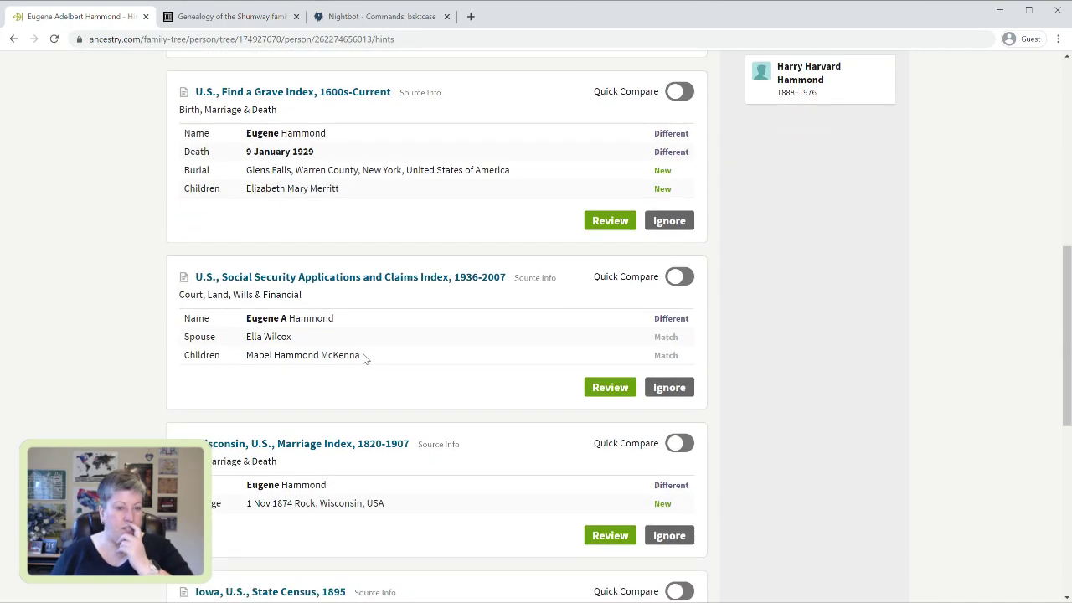
scroll(365, 358, up, 3)
scroll(365, 358, up, 2)
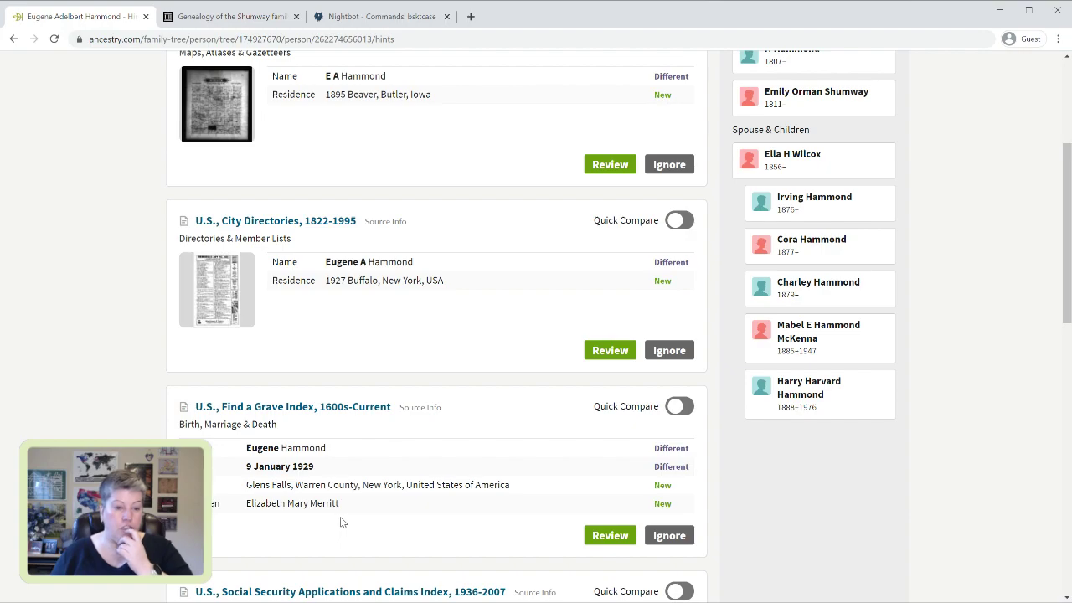
click(474, 16)
text(warren county )
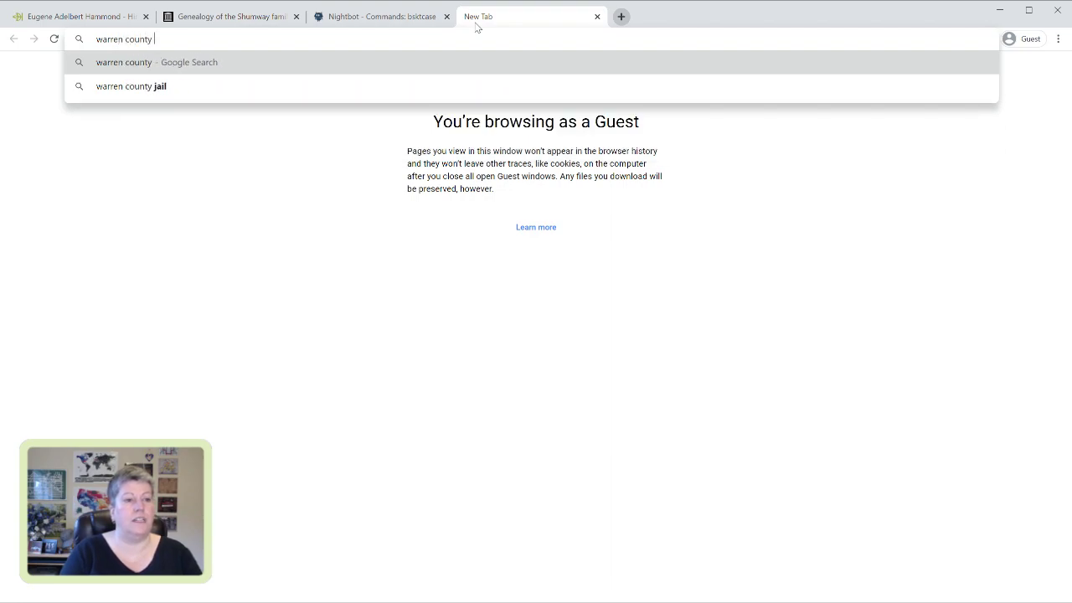
text(ny)
key(Return)
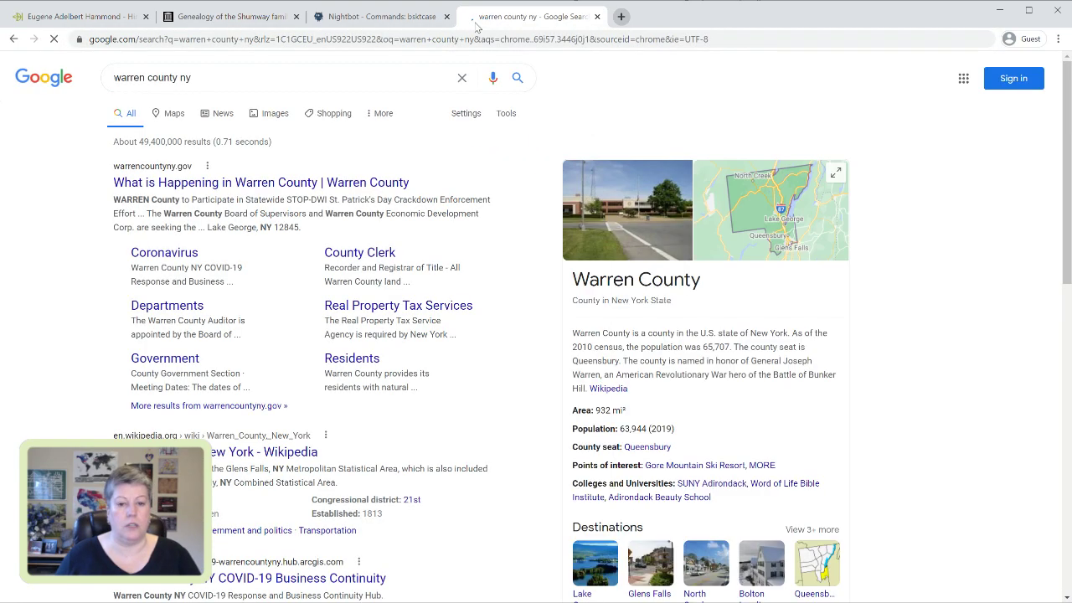
click(808, 220)
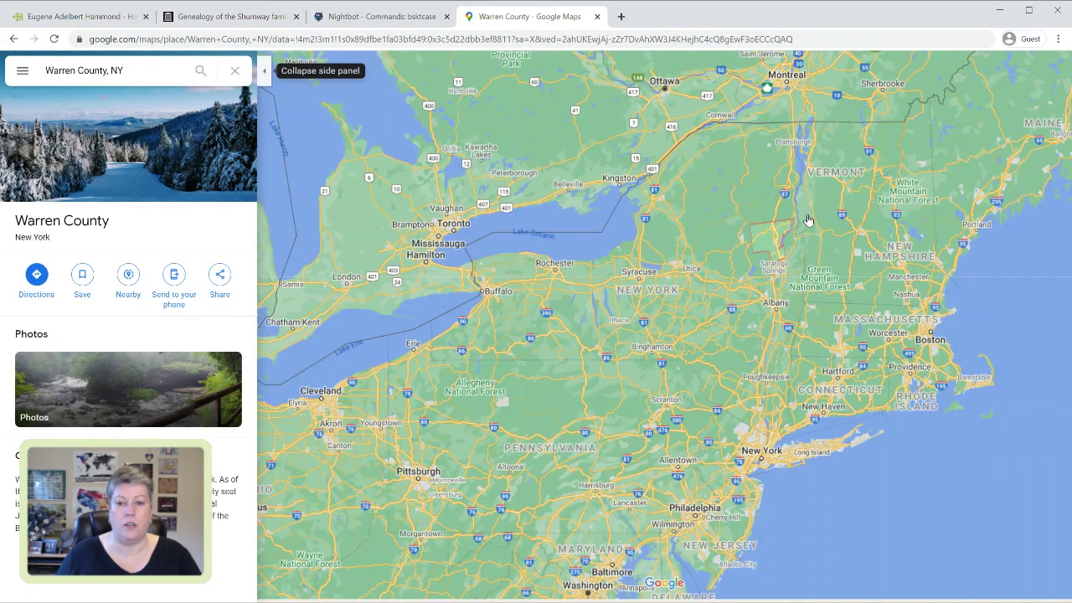
scroll(808, 219, up, 1)
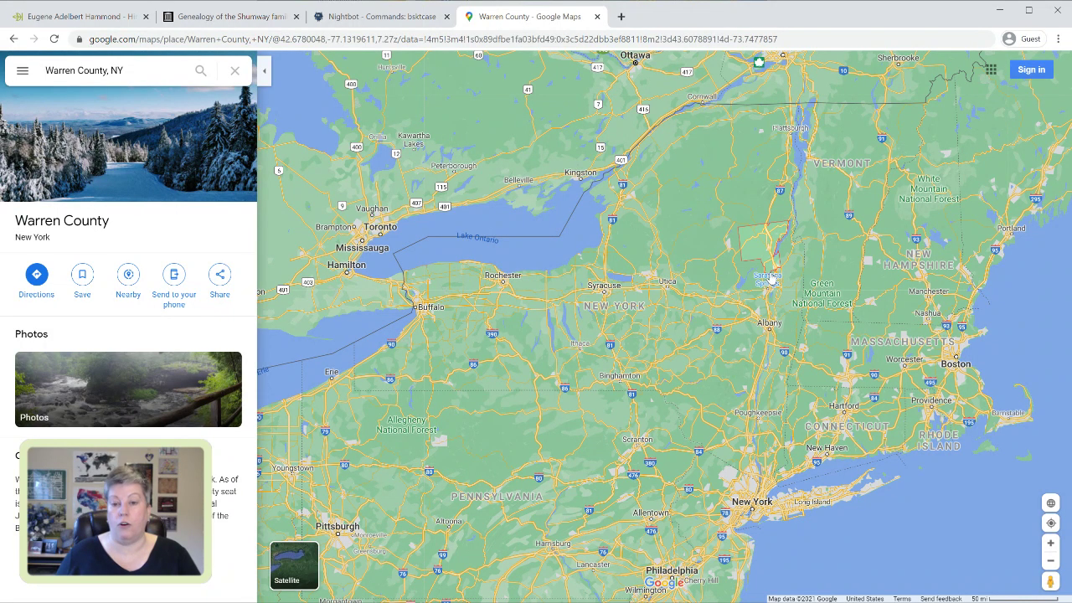
click(598, 17)
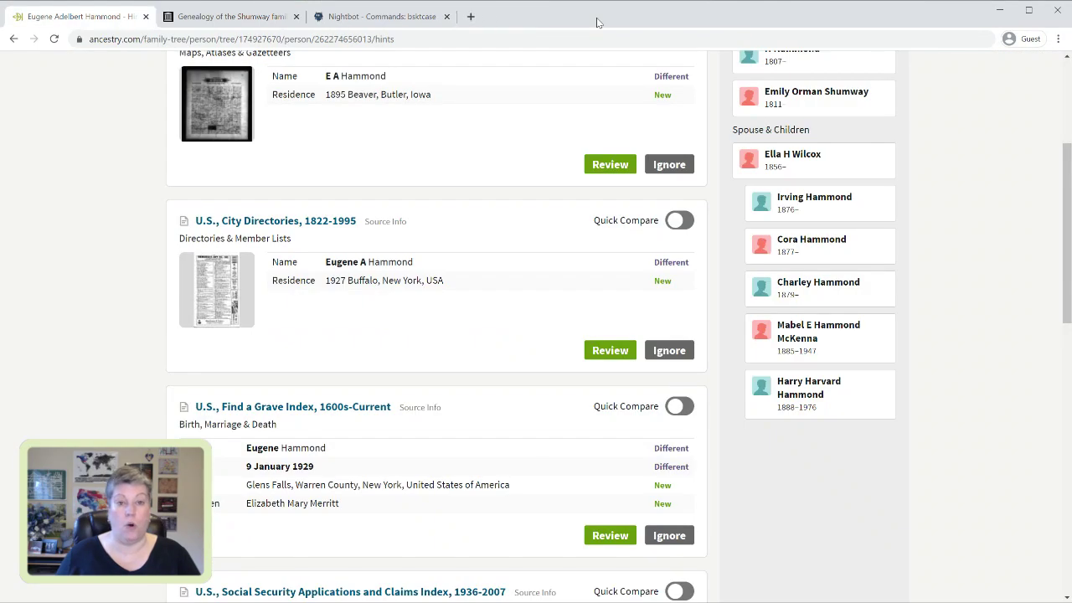
Ignore the U.S., Find a Grave Index, 1600s-Current hint and display the ignored hints
scroll(515, 259, down, 2)
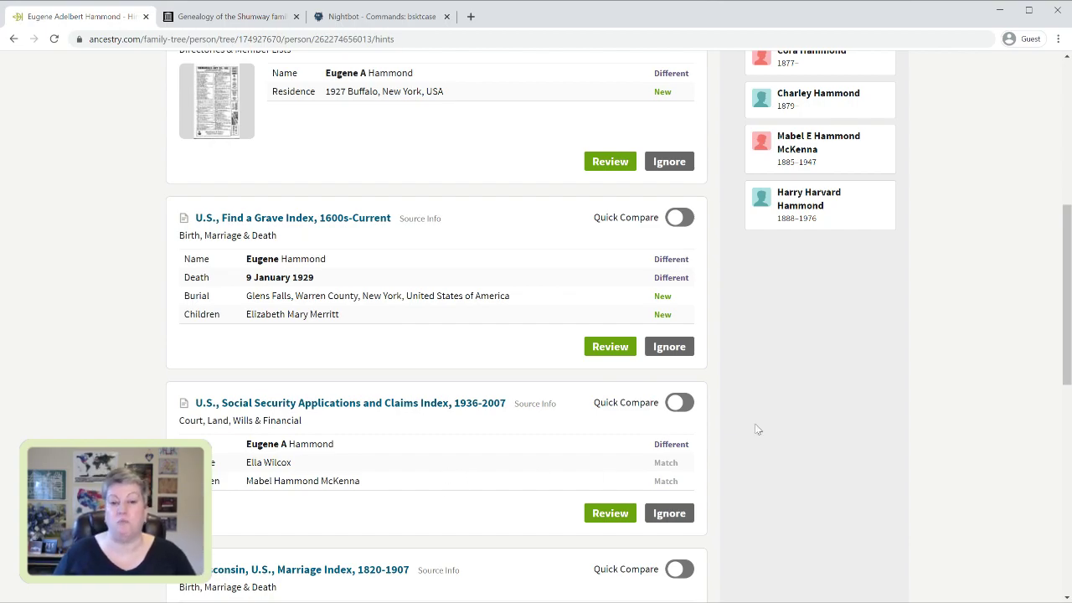
click(675, 350)
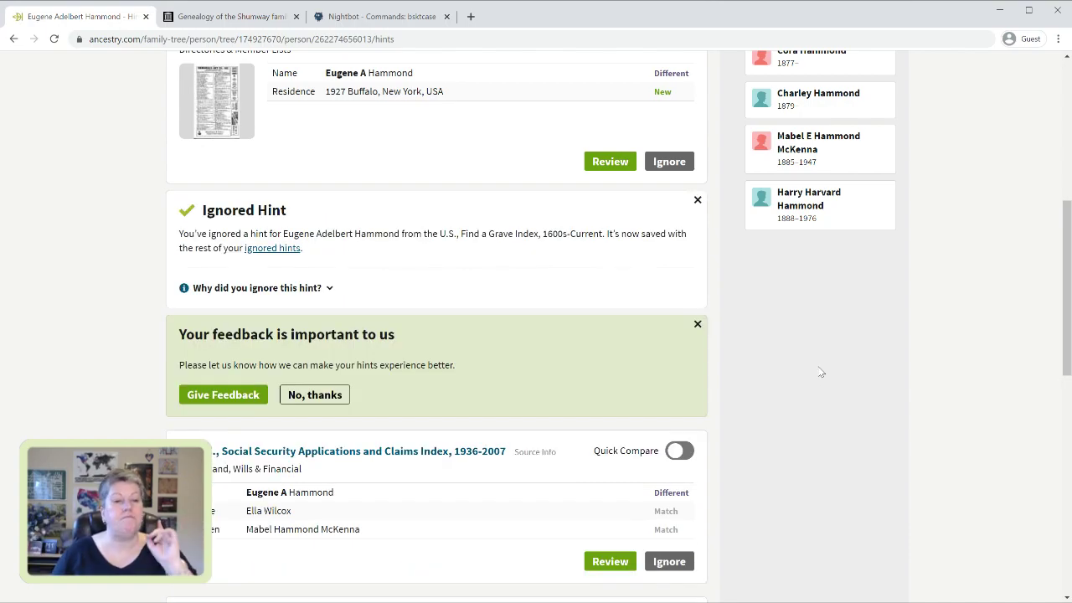
scroll(461, 323, up, 2)
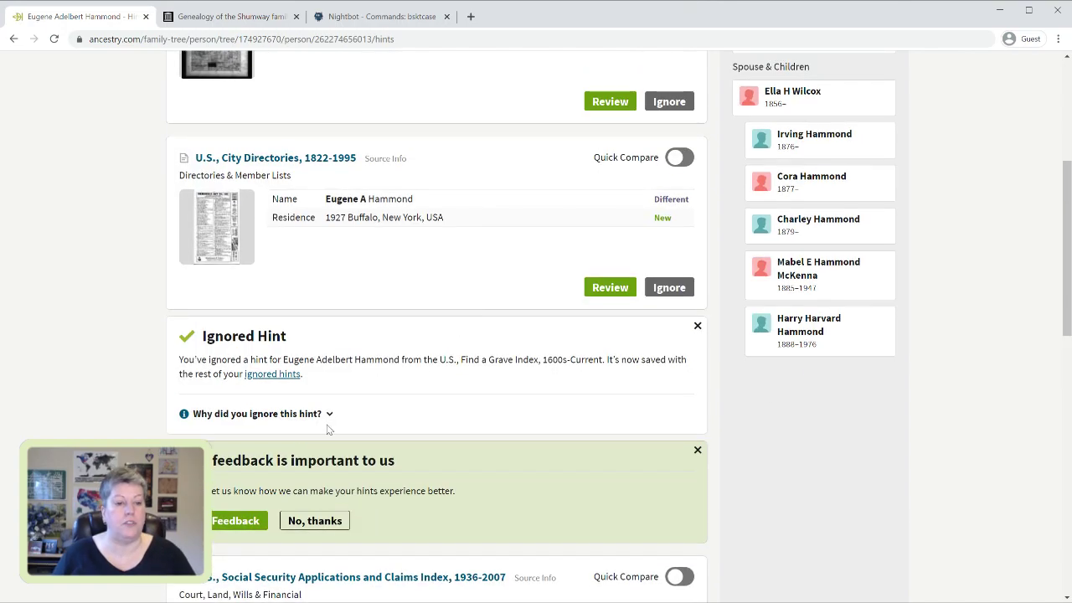
scroll(282, 376, up, 4)
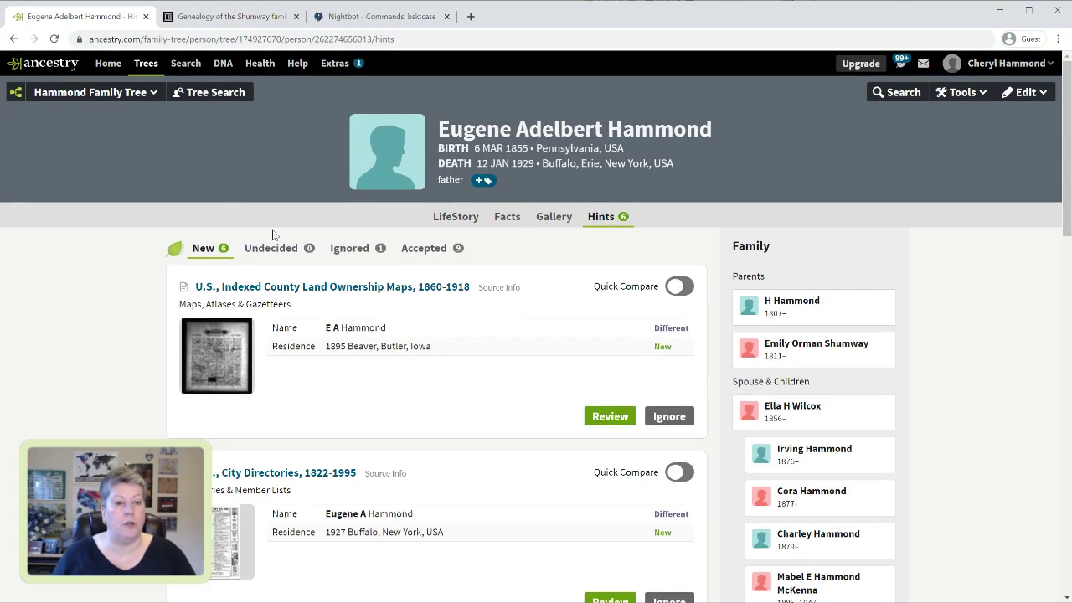
click(364, 256)
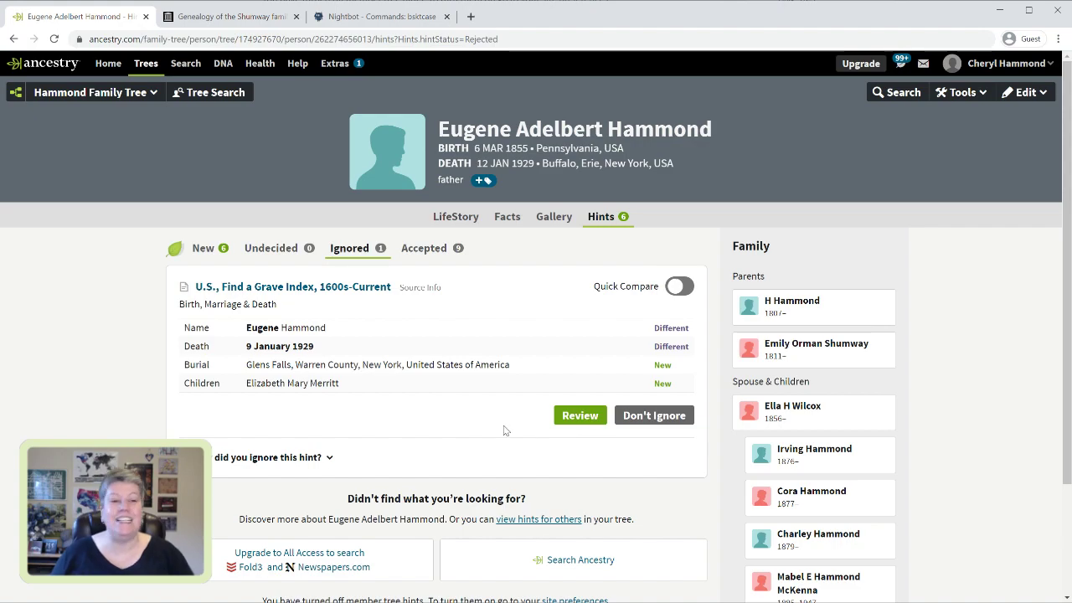
Return to the new hints and look over the remaining Social Security, marriage and state census records
click(201, 253)
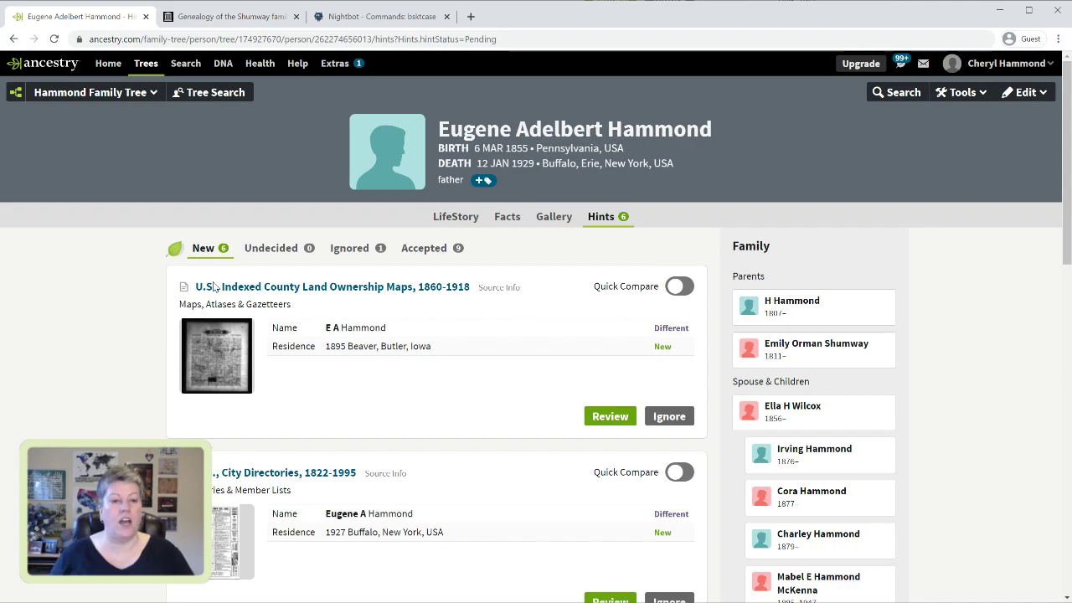
scroll(215, 294, down, 3)
scroll(215, 294, down, 2)
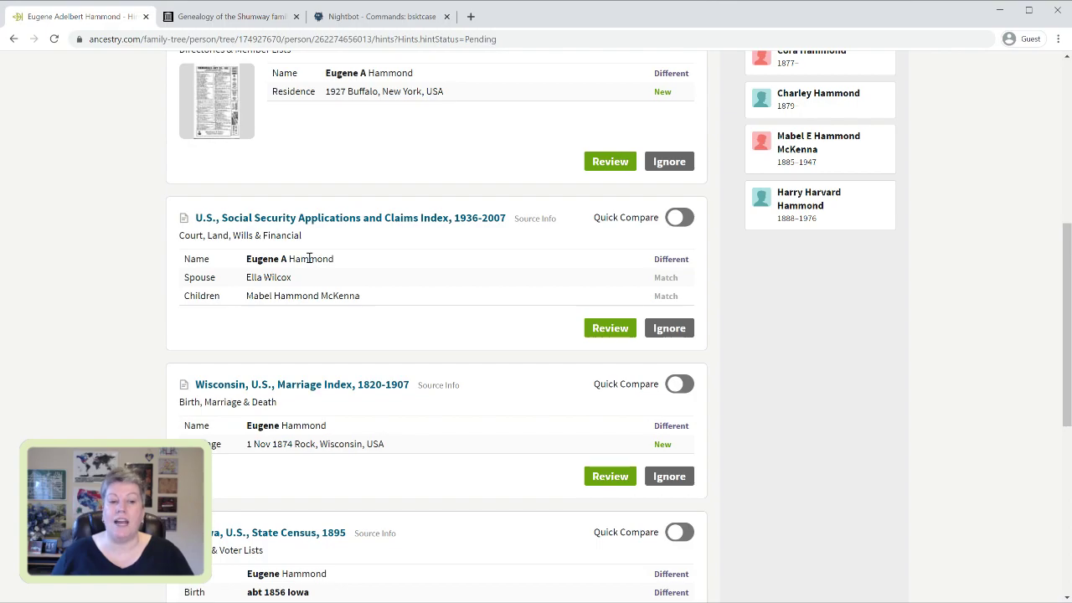
scroll(309, 259, down, 2)
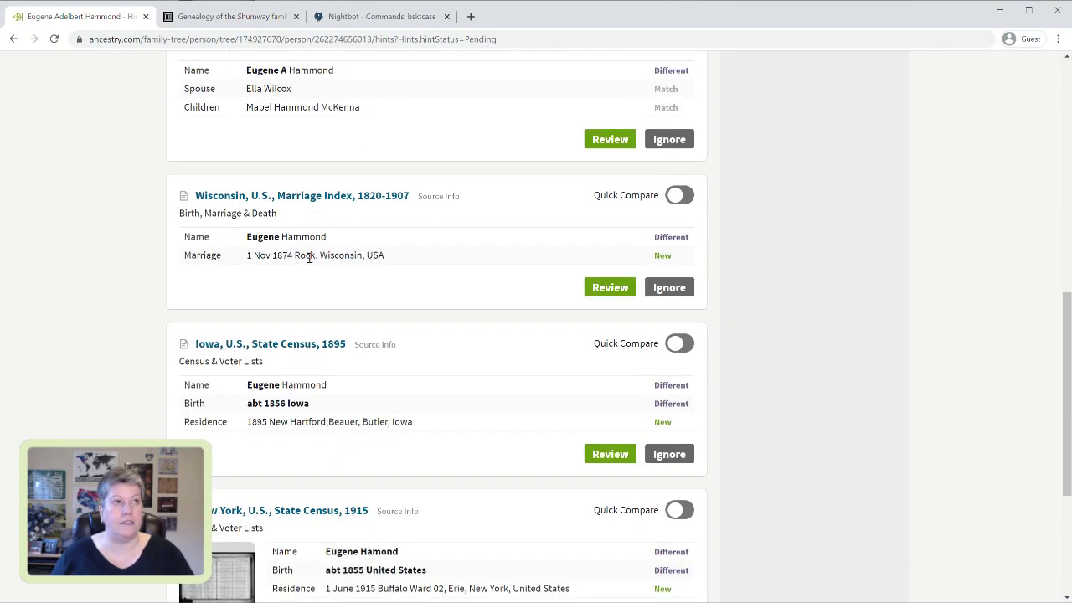
scroll(309, 259, down, 1)
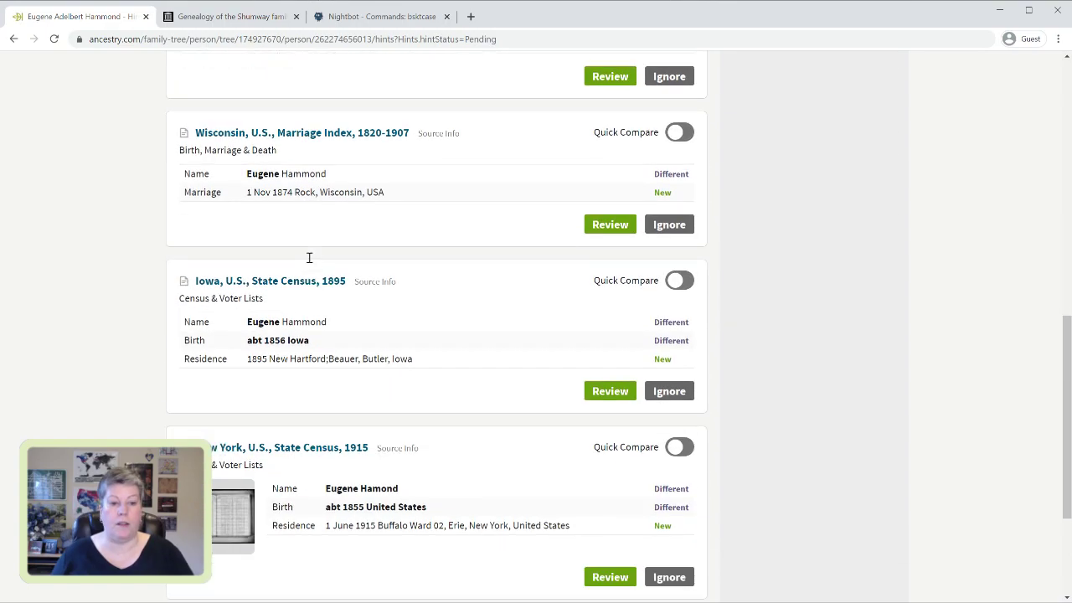
scroll(309, 262, down, 1)
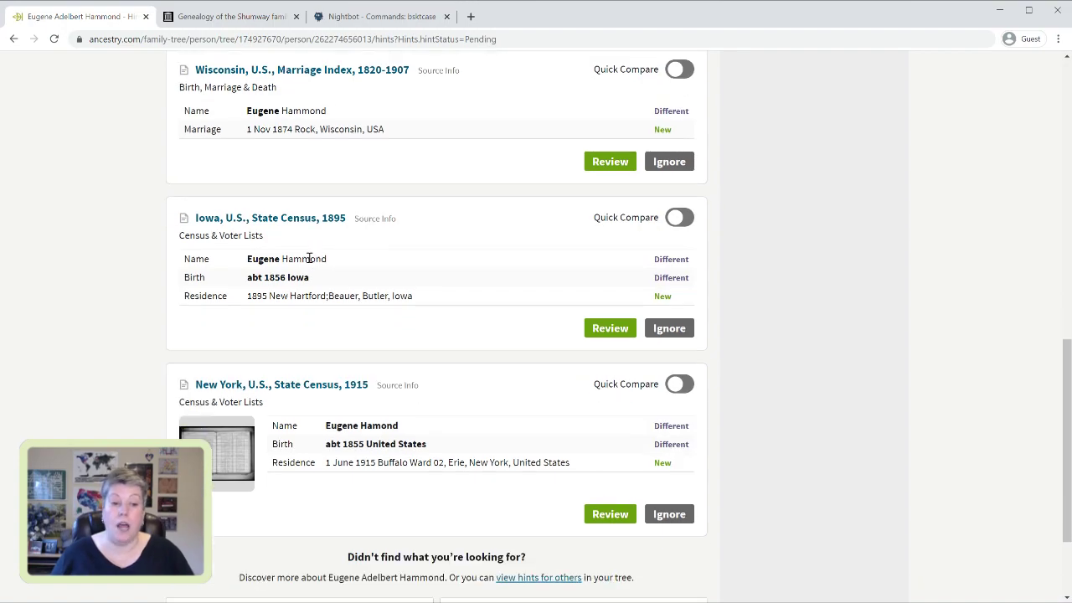
scroll(309, 259, up, 10)
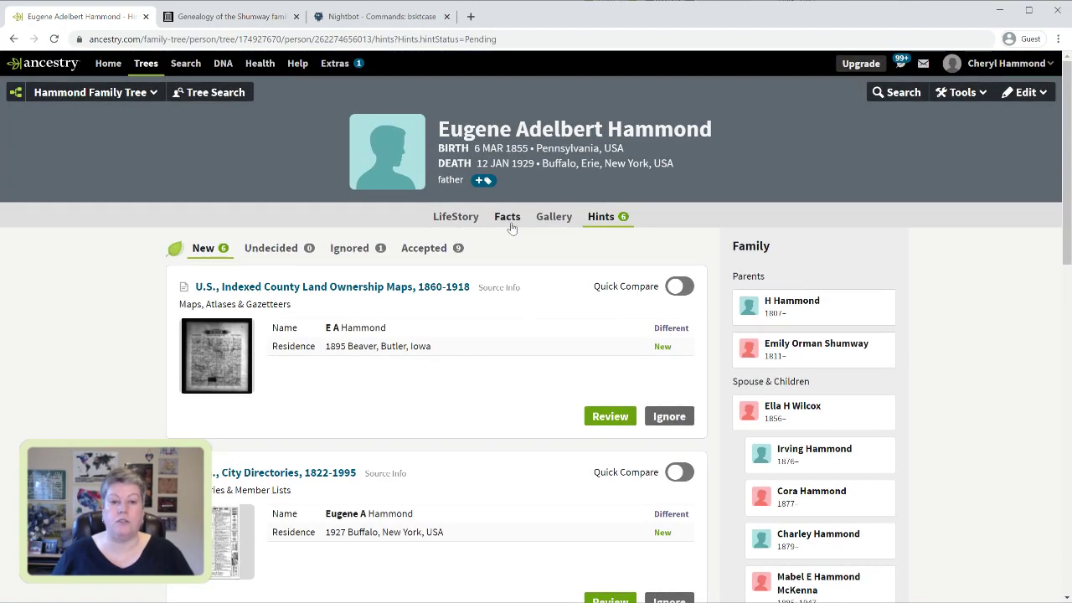
Open the person's facts and examine the timeline of residences, marriage and children's births
click(509, 219)
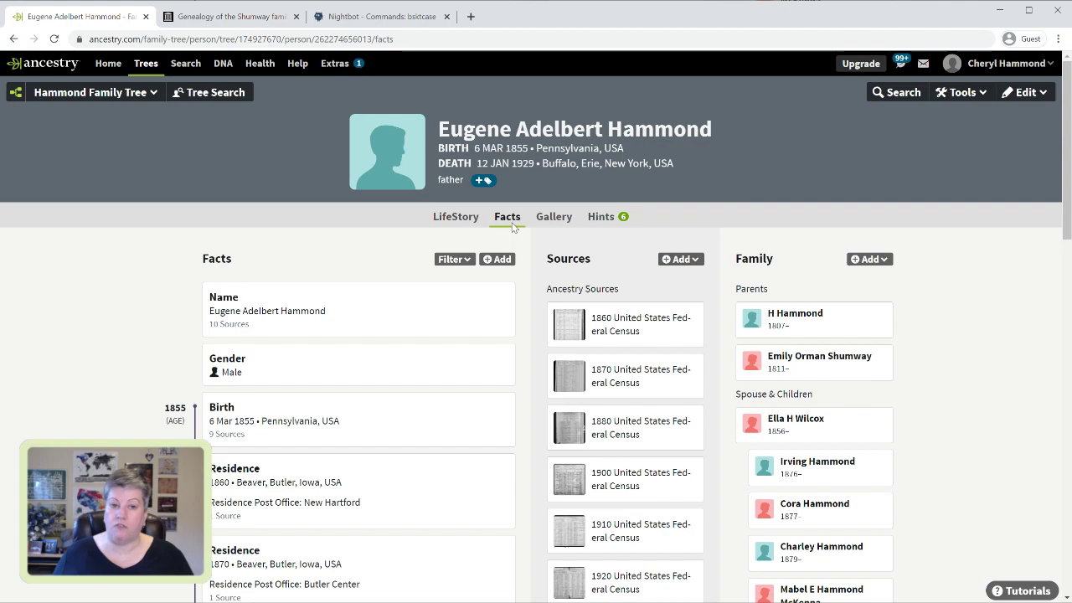
scroll(512, 226, down, 2)
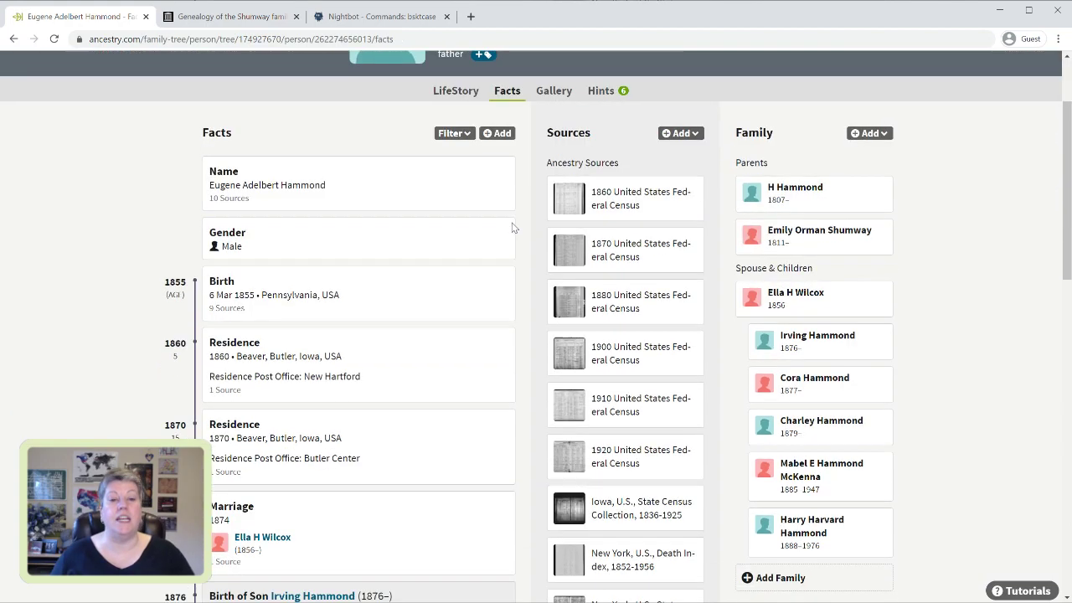
scroll(513, 227, down, 4)
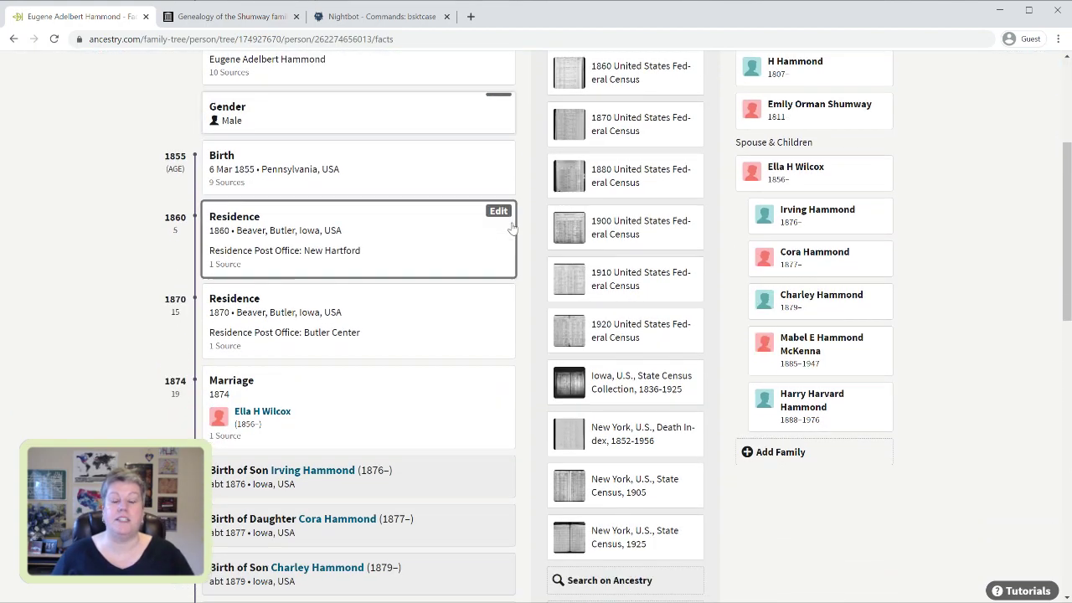
scroll(512, 226, down, 1)
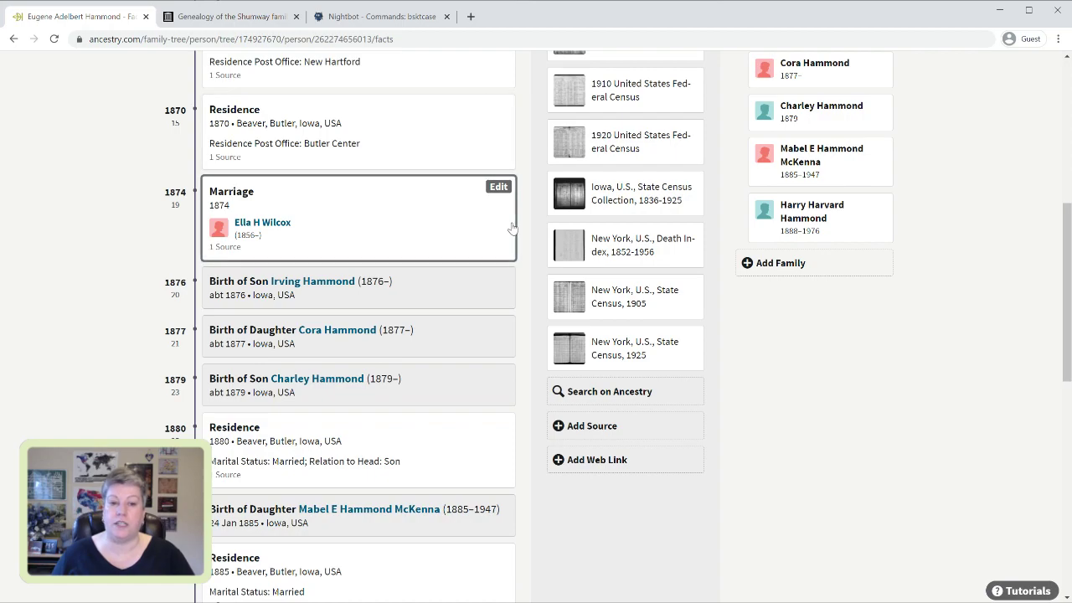
scroll(513, 226, down, 1)
scroll(512, 226, up, 6)
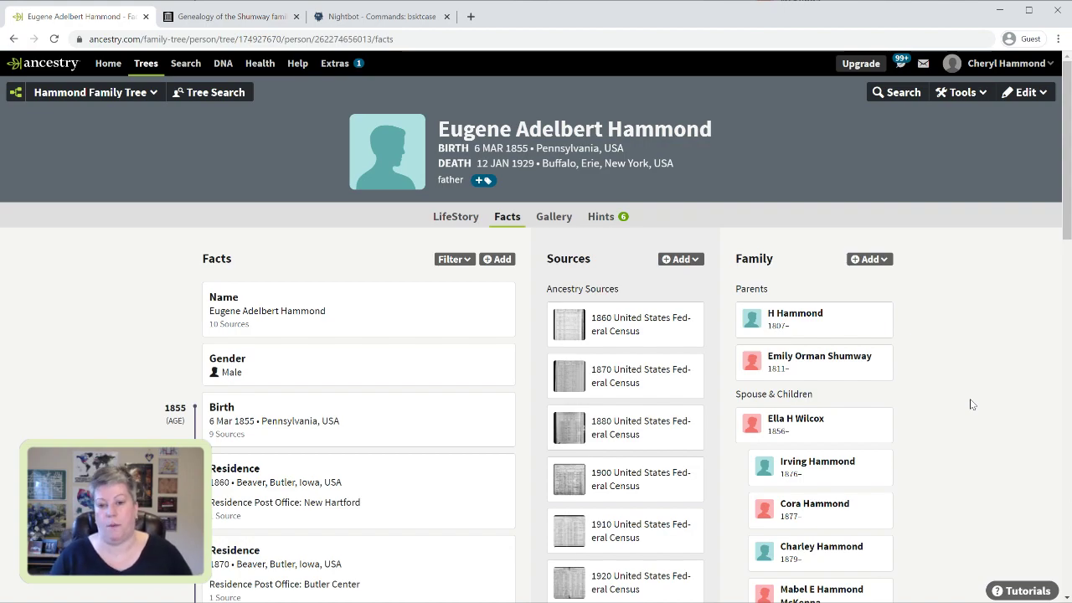
Examine the parents, spouse and children listed in the family section of the person's facts
scroll(972, 405, down, 3)
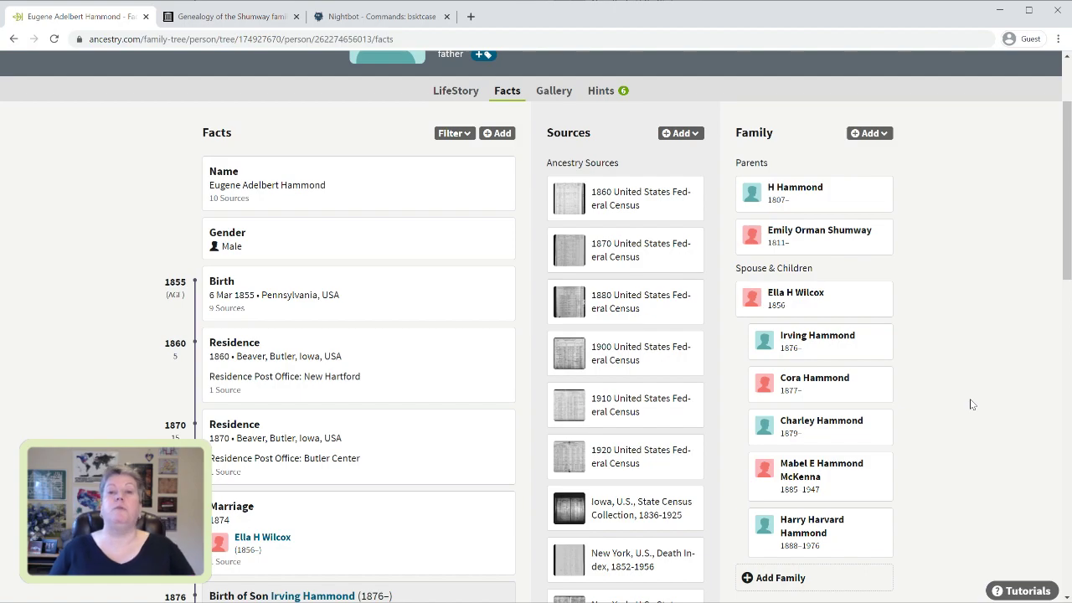
mouse_move(867, 199)
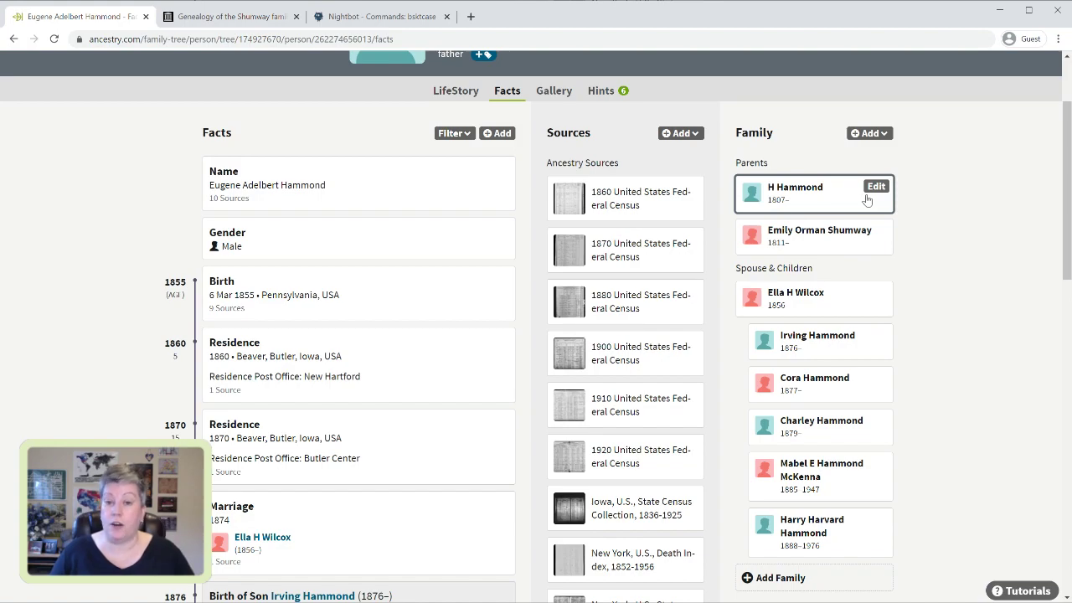
scroll(944, 397, down, 1)
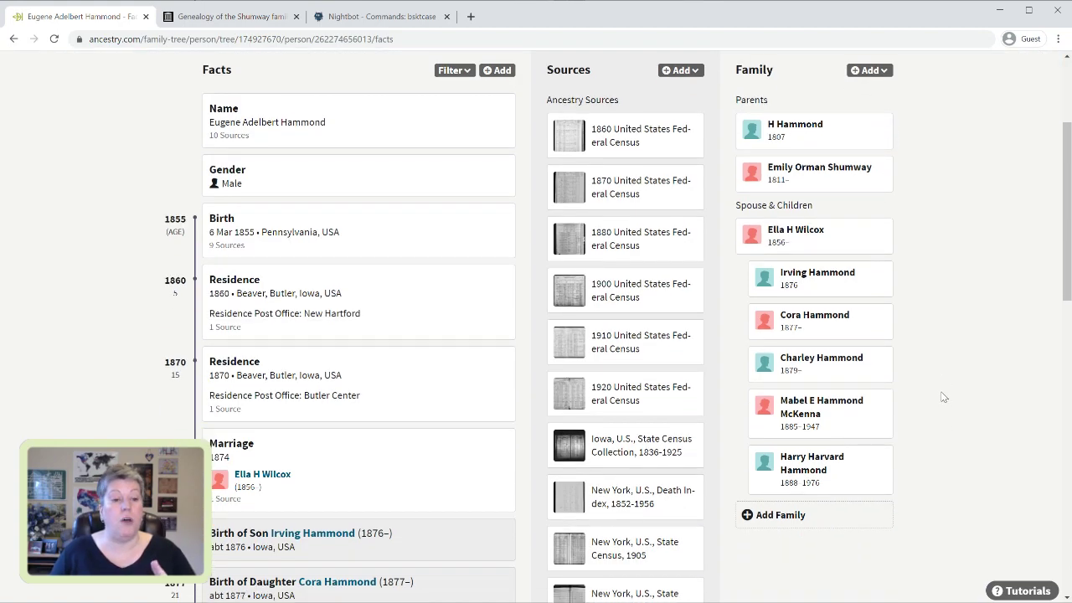
scroll(944, 397, down, 1)
mouse_move(771, 178)
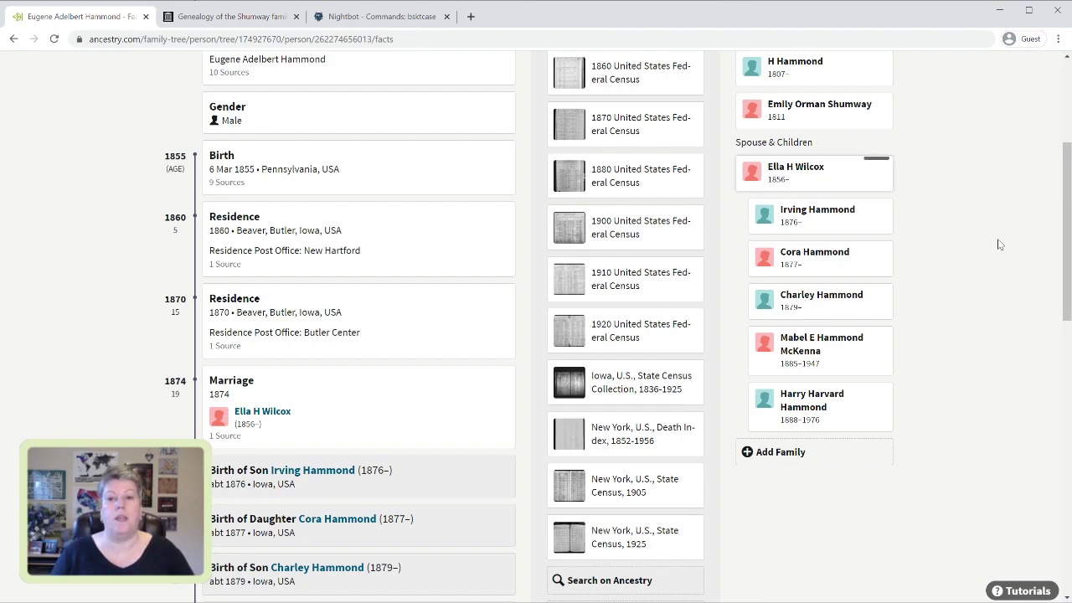
mouse_move(800, 224)
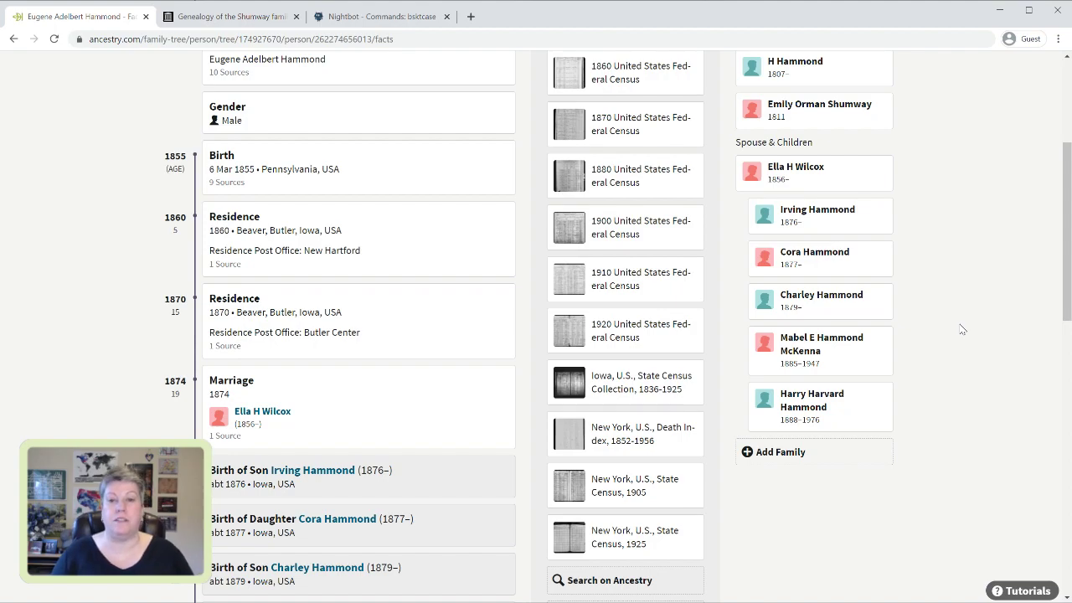
scroll(962, 329, up, 3)
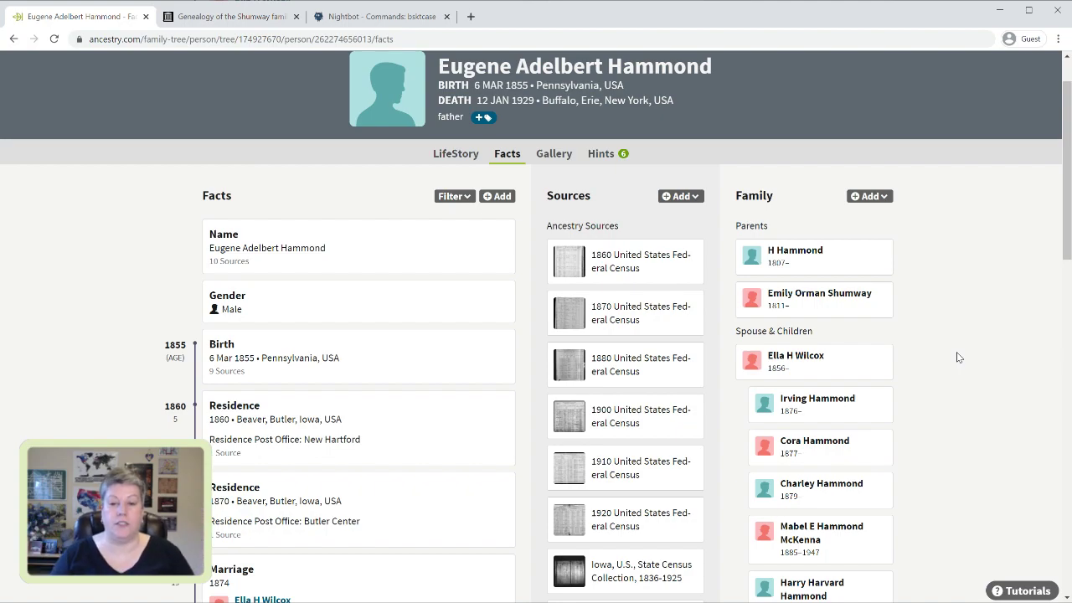
Open the spouse's profile, look over her new hints, and display her accepted hints
click(829, 366)
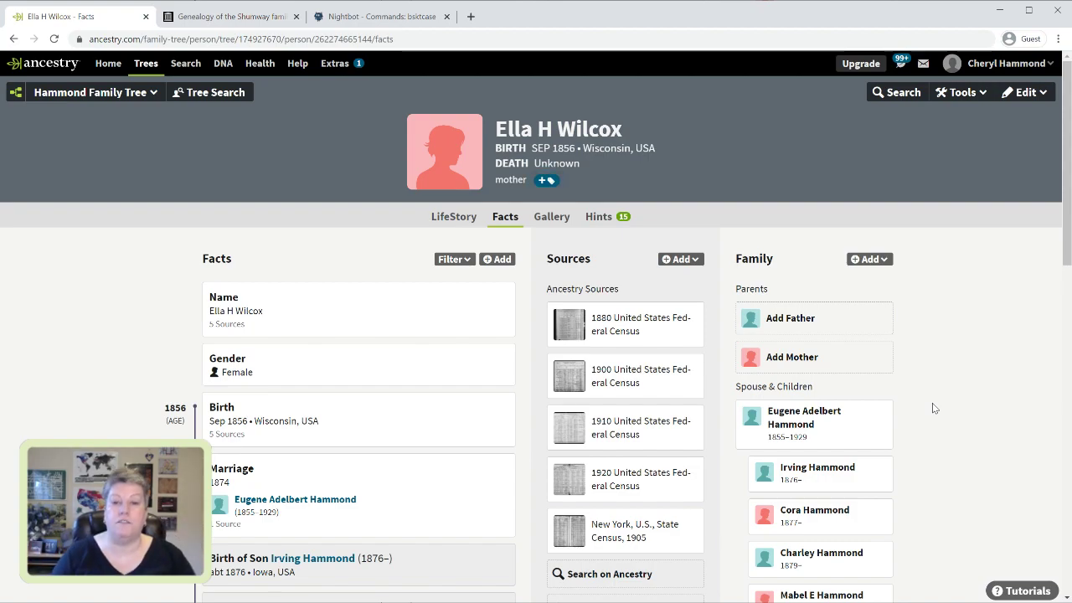
click(597, 218)
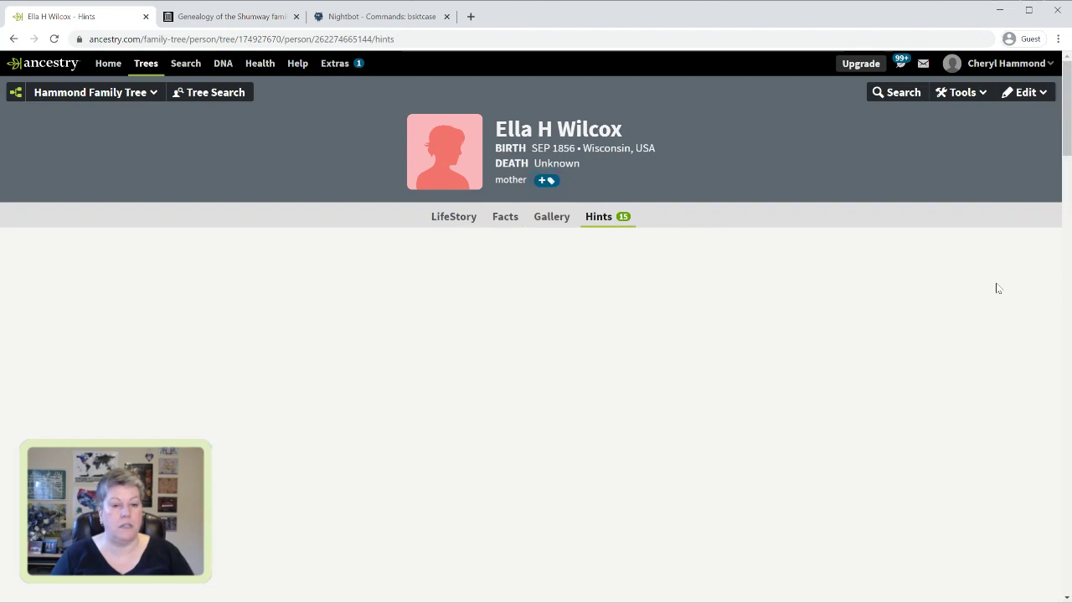
scroll(360, 343, down, 4)
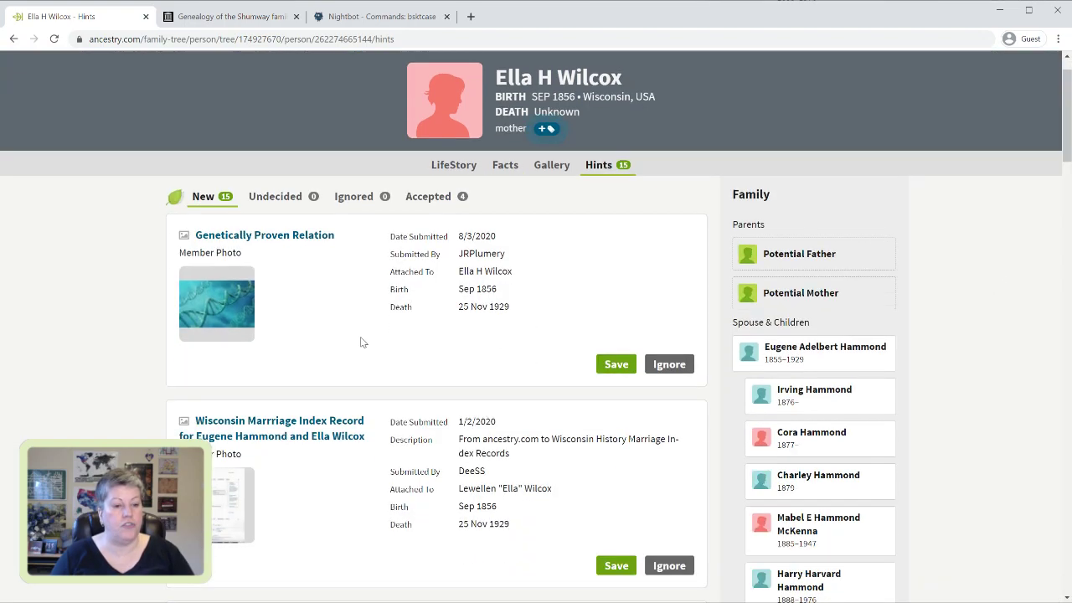
scroll(362, 341, down, 6)
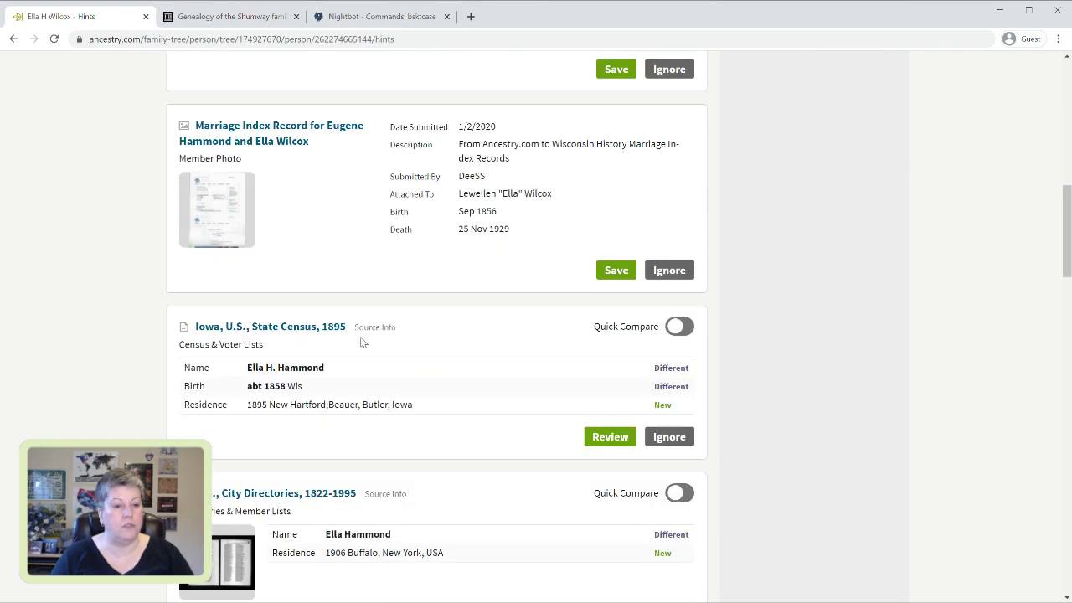
scroll(362, 342, up, 4)
scroll(362, 342, up, 5)
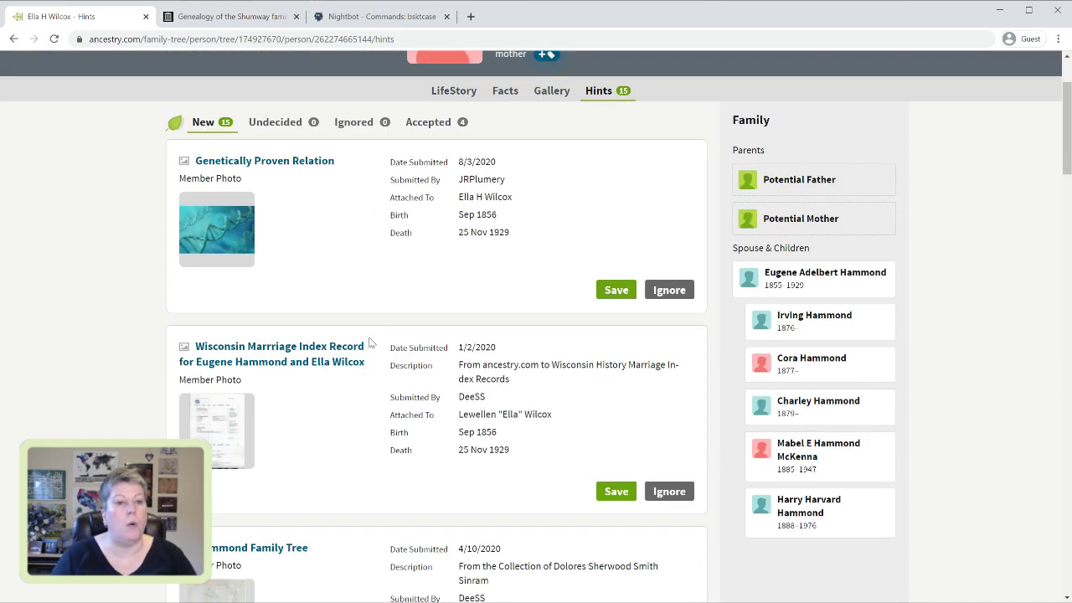
click(425, 125)
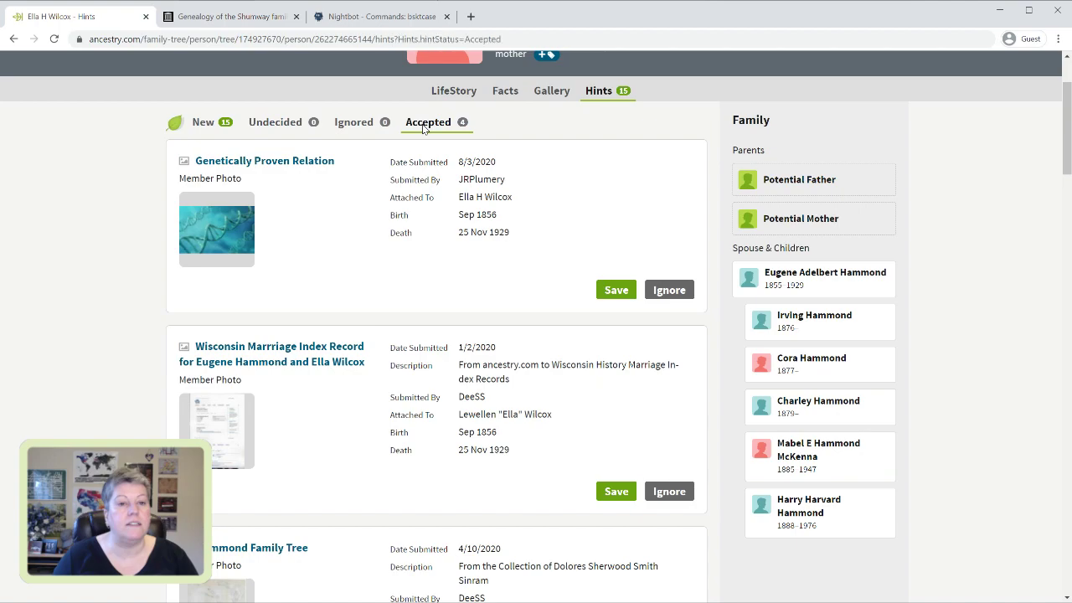
Look over the accepted census hints and return to the new hints
scroll(423, 125, down, 7)
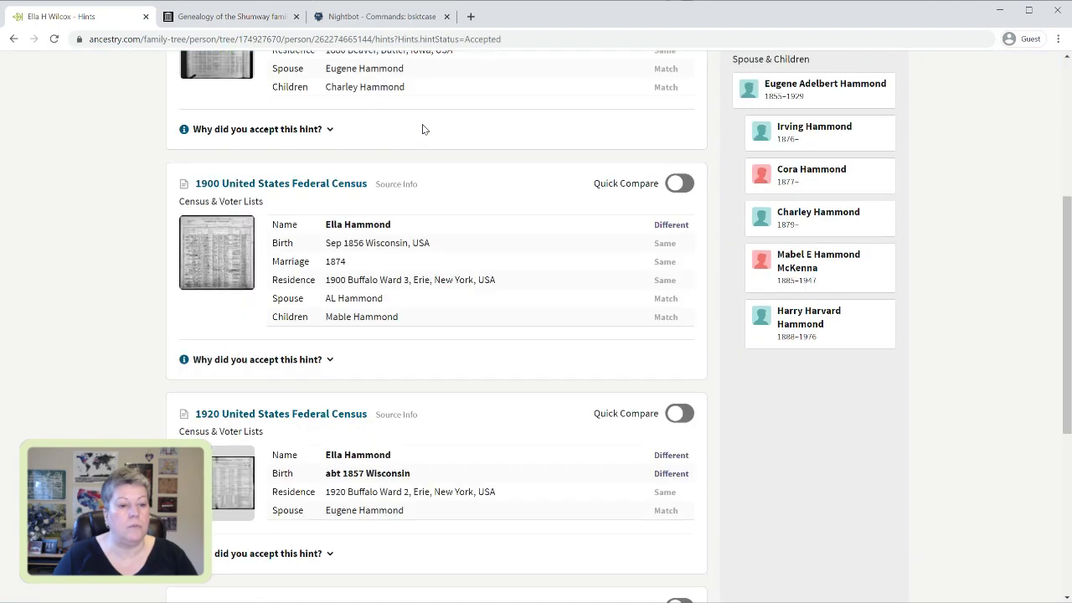
scroll(422, 124, up, 8)
click(203, 248)
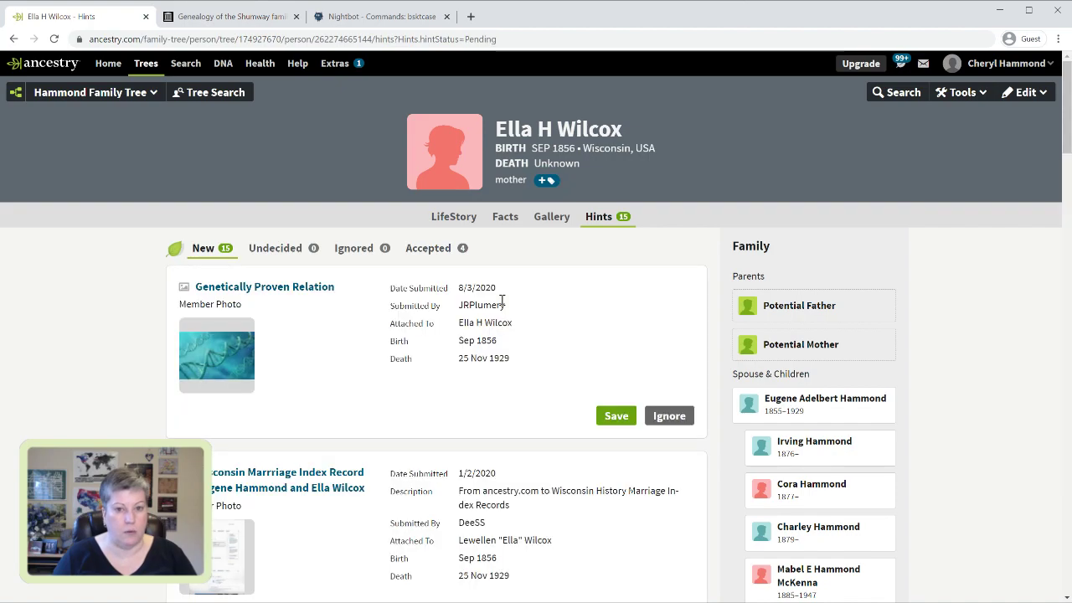
Look through all of the new hints and ignore the Genetically Proven Relation member photo hint
scroll(501, 301, down, 4)
scroll(502, 300, down, 10)
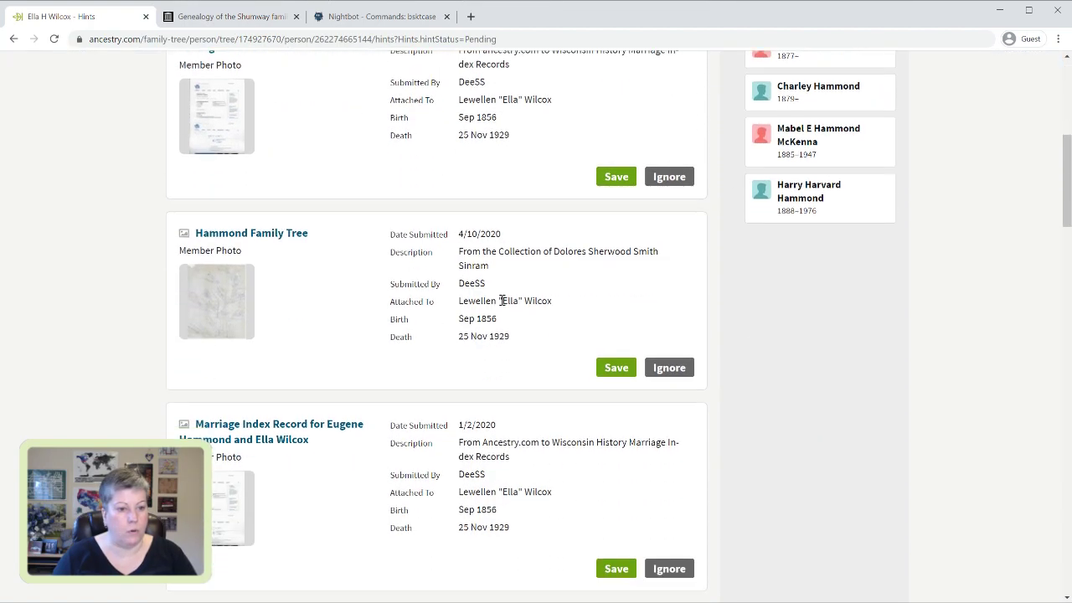
scroll(501, 300, down, 13)
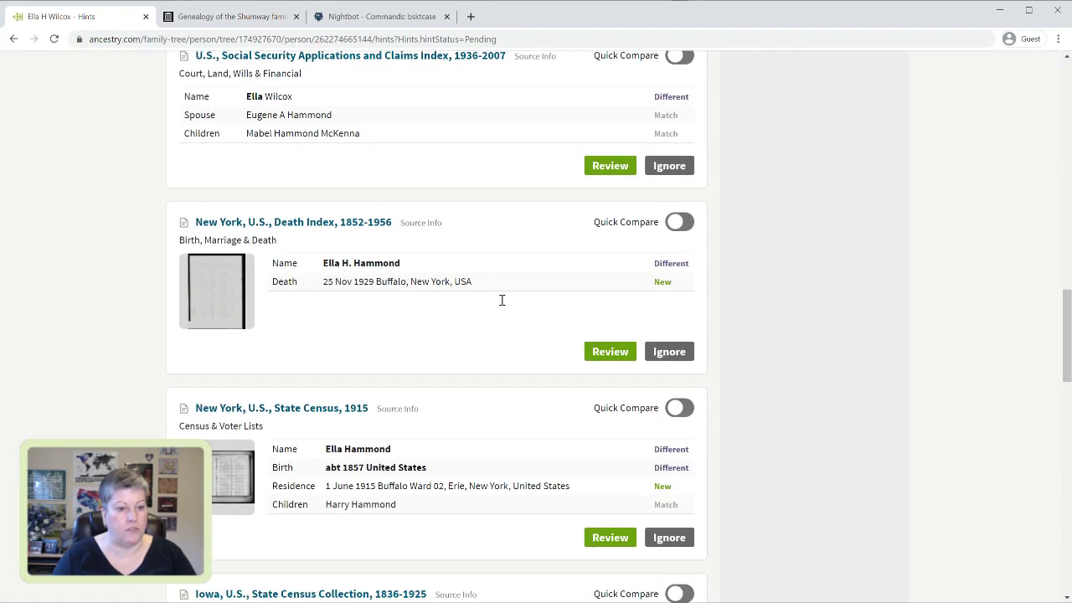
scroll(501, 300, down, 6)
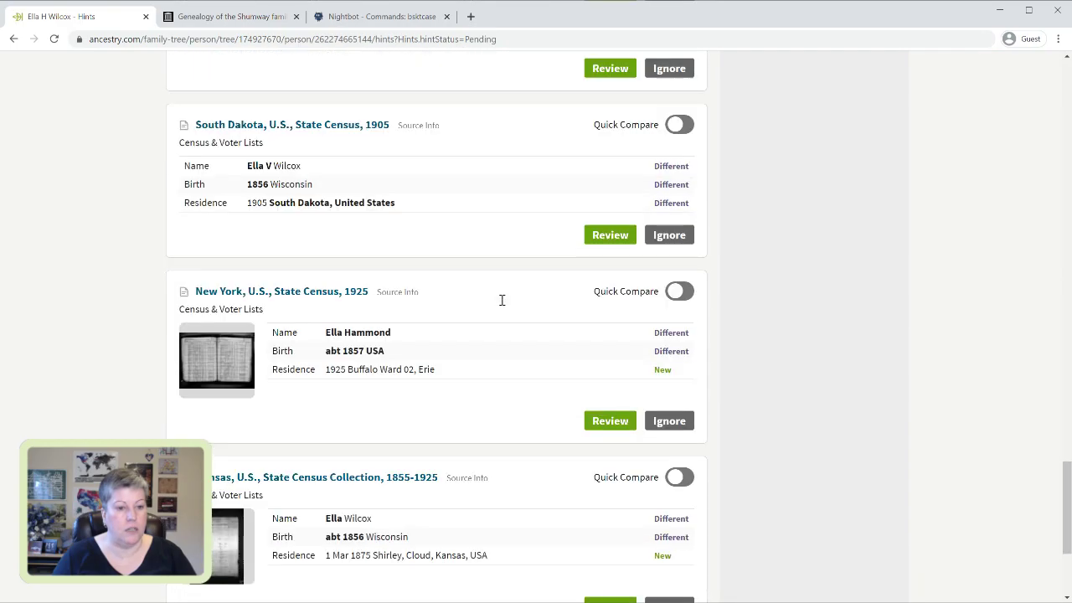
scroll(501, 300, up, 8)
scroll(502, 300, up, 10)
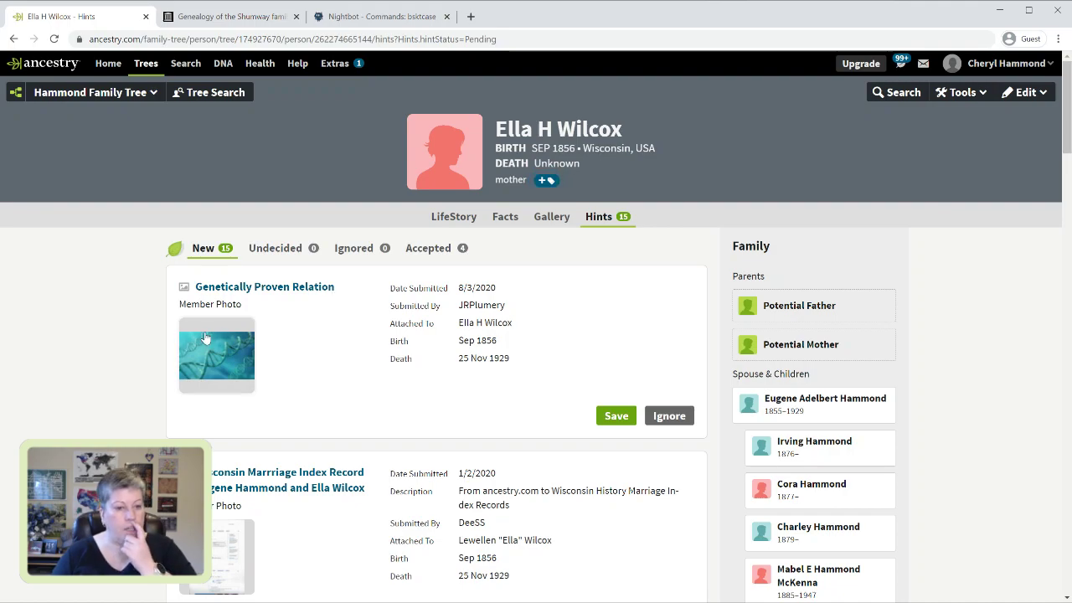
click(672, 416)
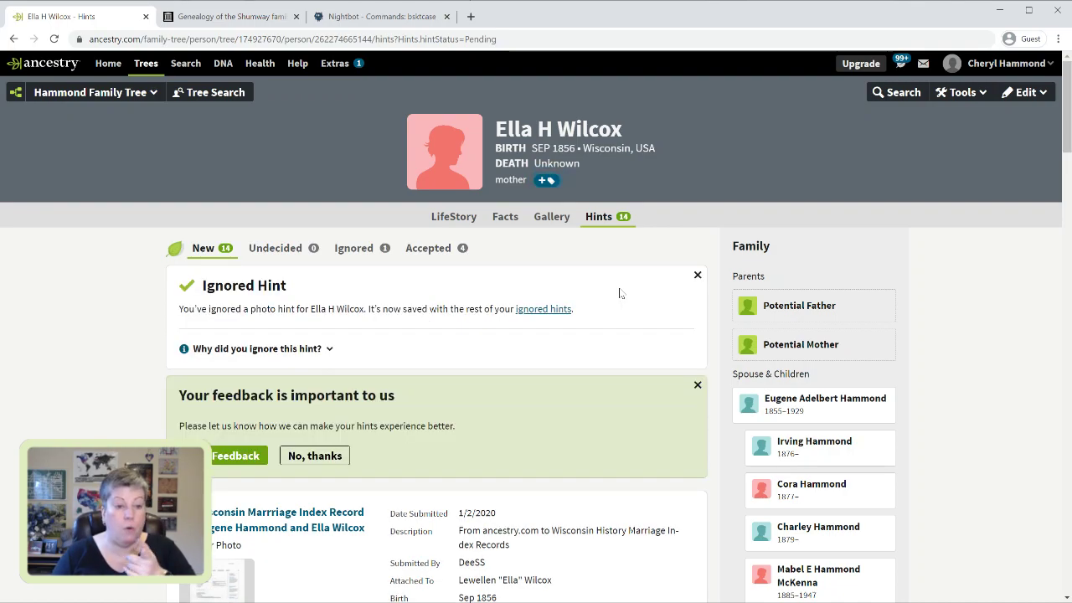
Check who submitted the Wisconsin marriage index and family tree member photo hints
scroll(619, 292, down, 3)
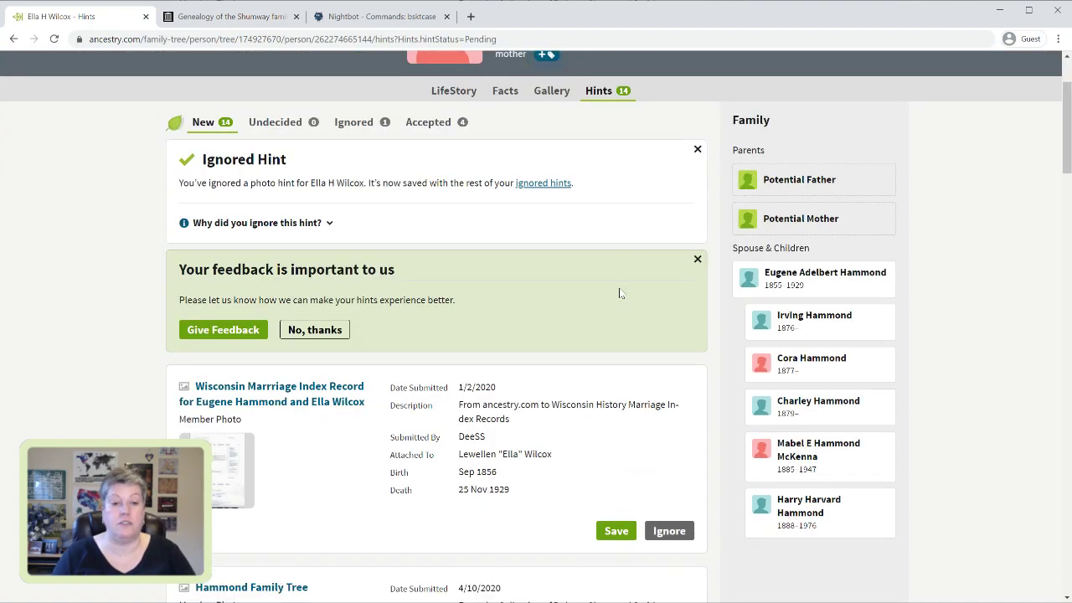
scroll(620, 293, down, 3)
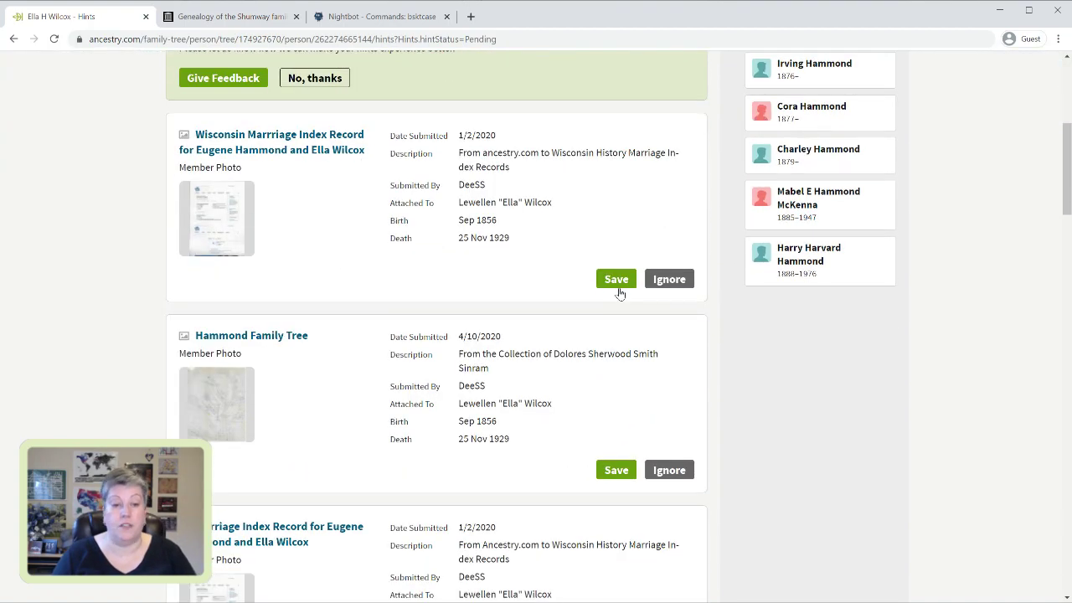
double_click(470, 388)
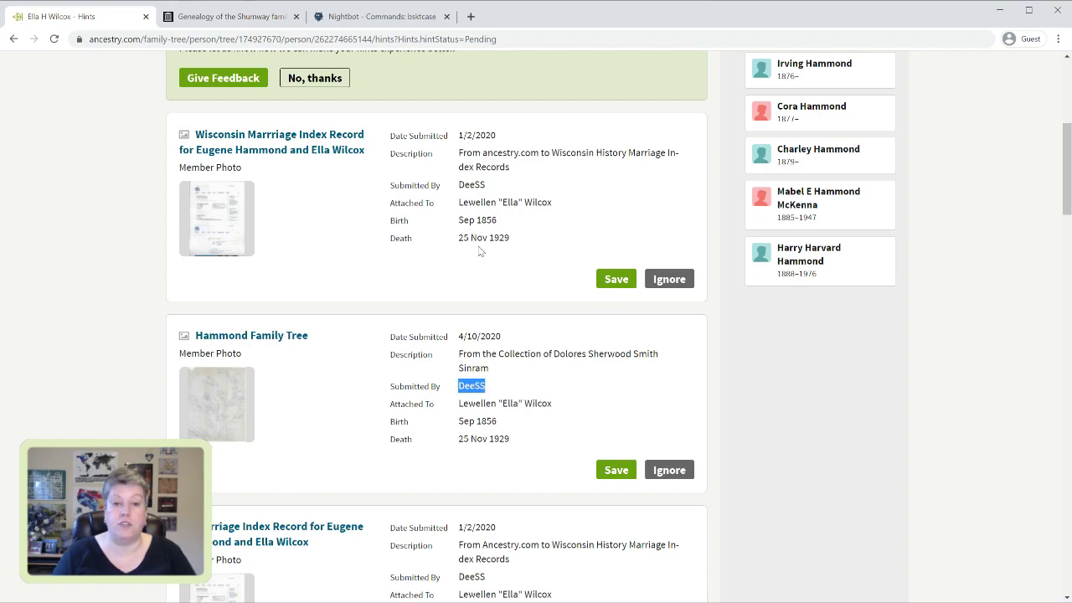
double_click(472, 185)
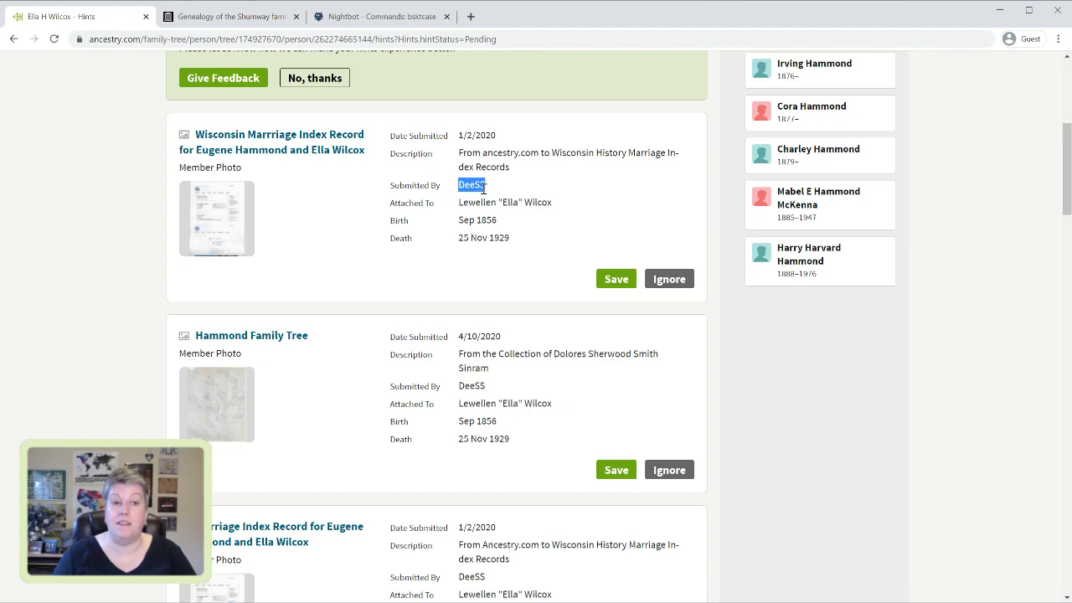
click(517, 244)
Compare the remaining member photo hints with the Iowa State Census, 1895 hint, checking who submitted the second marriage index photo
scroll(517, 247, down, 2)
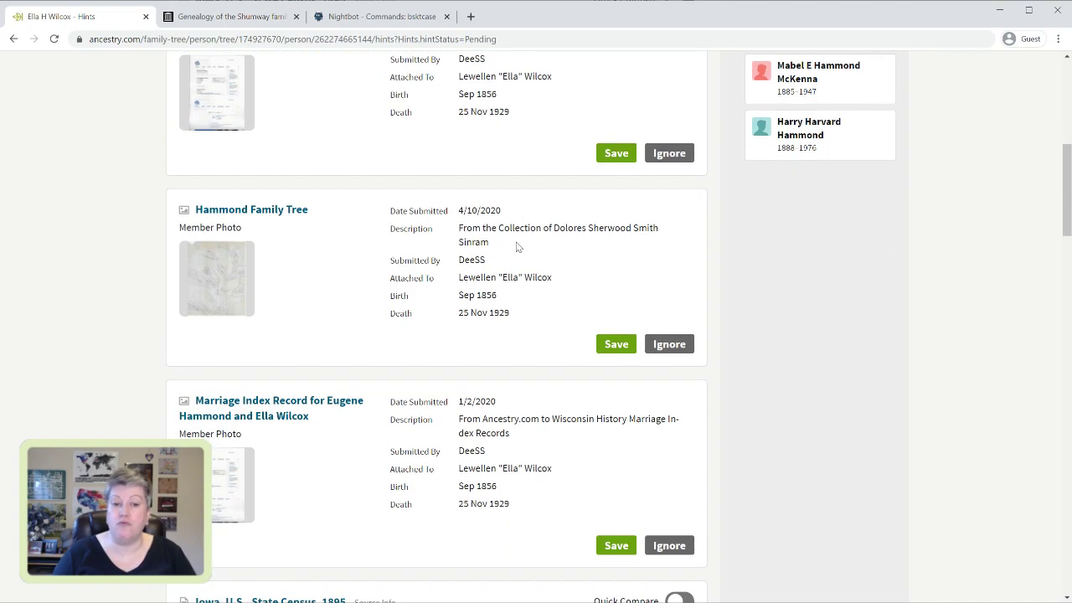
scroll(516, 246, down, 1)
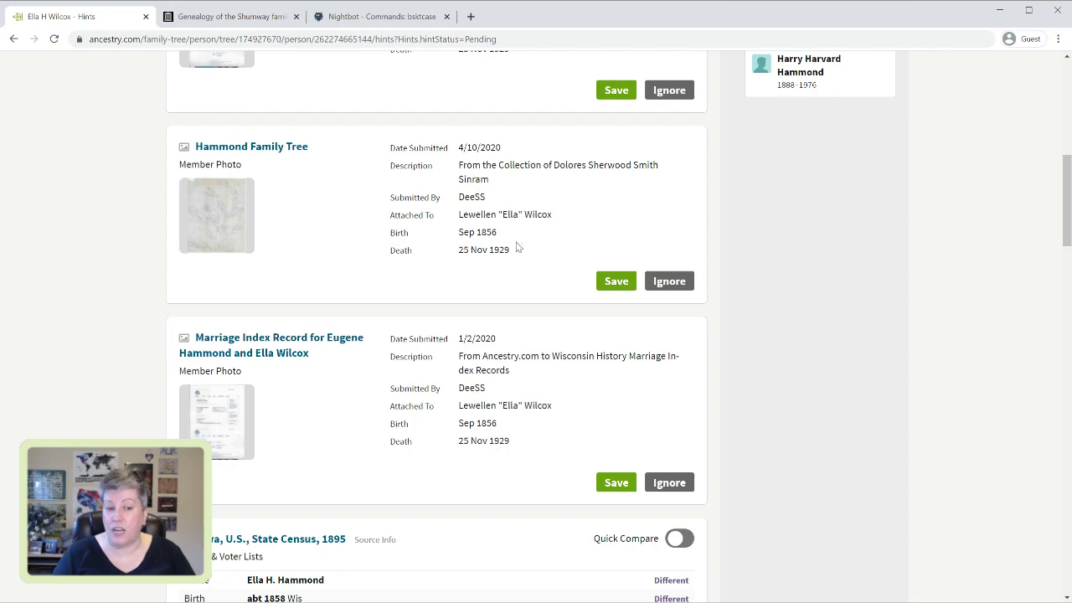
scroll(517, 246, down, 1)
scroll(517, 246, down, 2)
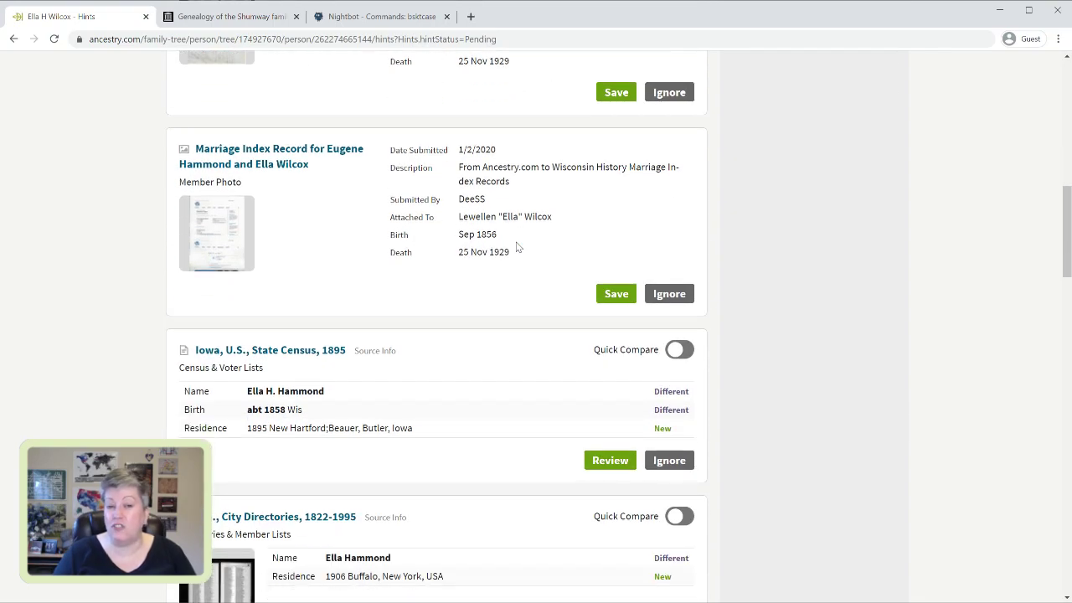
scroll(517, 246, down, 2)
scroll(516, 246, up, 4)
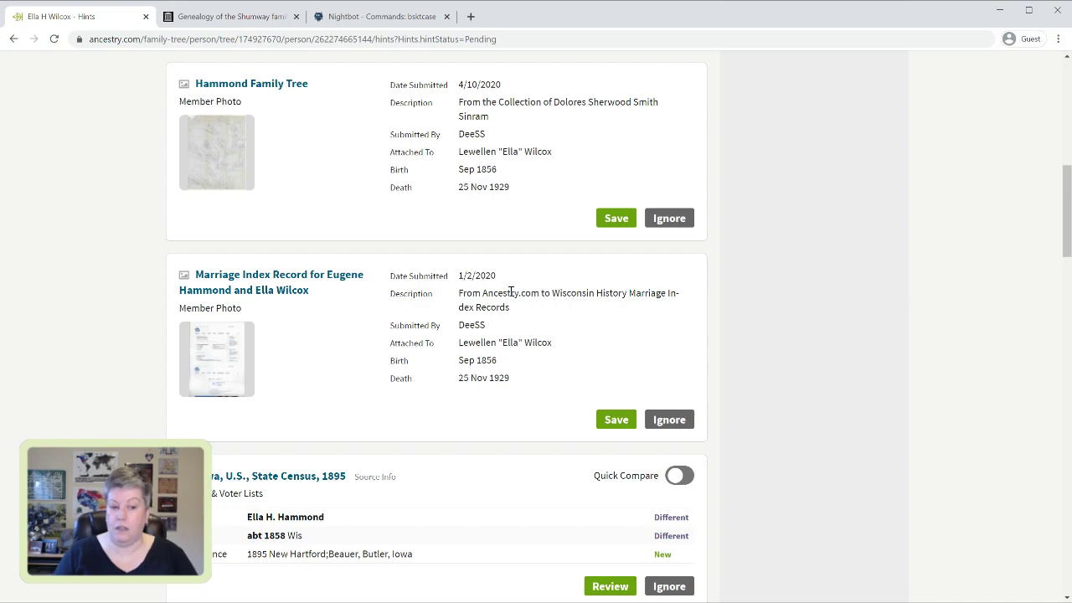
scroll(510, 292, down, 1)
double_click(470, 262)
click(545, 276)
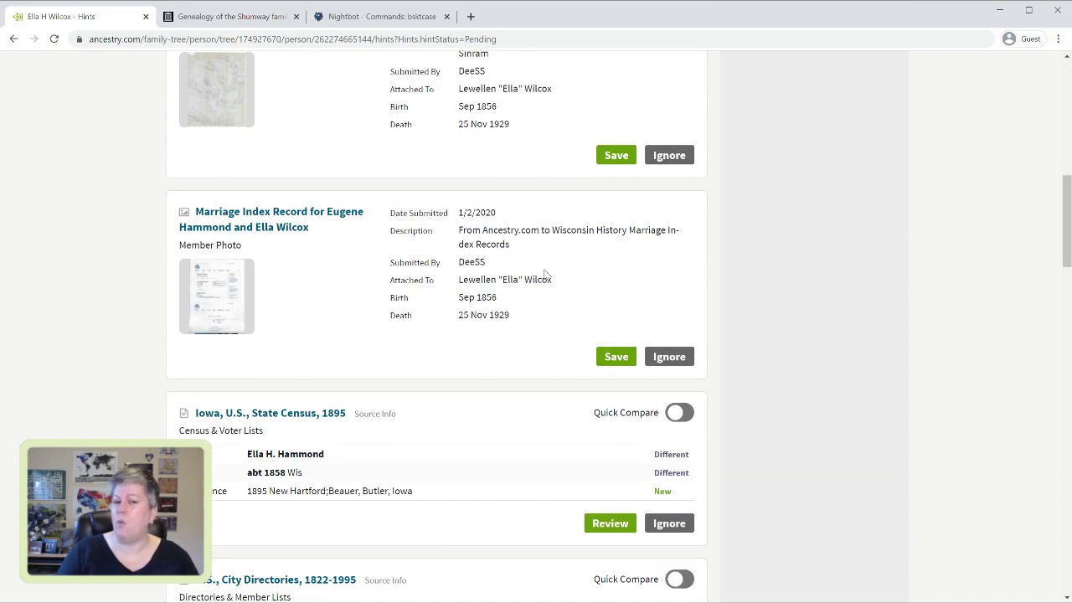
Go over the member photo hints once more and open the person's gallery of attached census images
scroll(544, 275, up, 6)
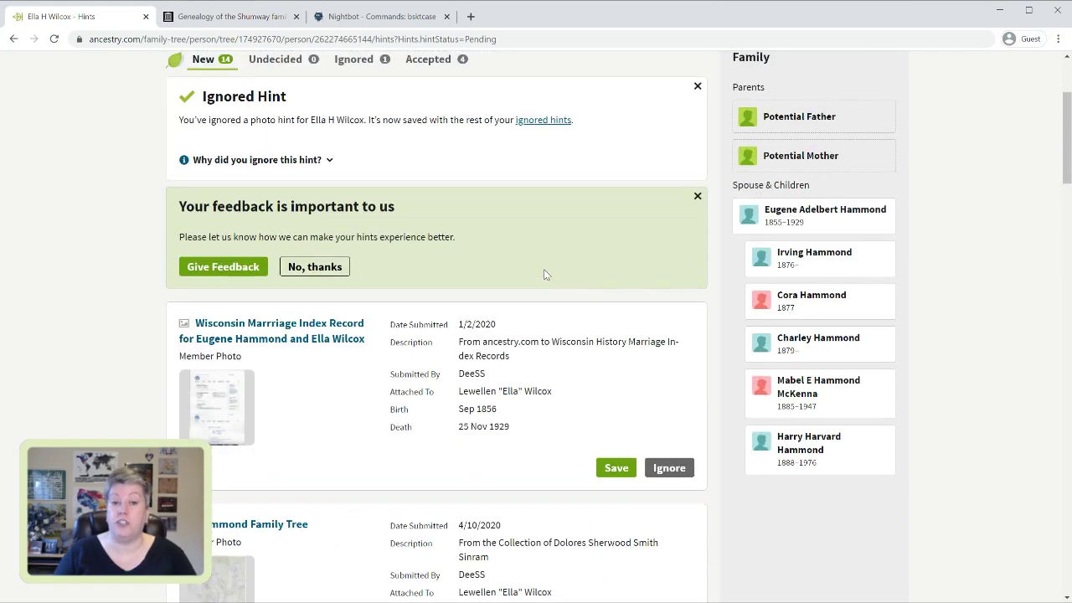
scroll(543, 275, down, 3)
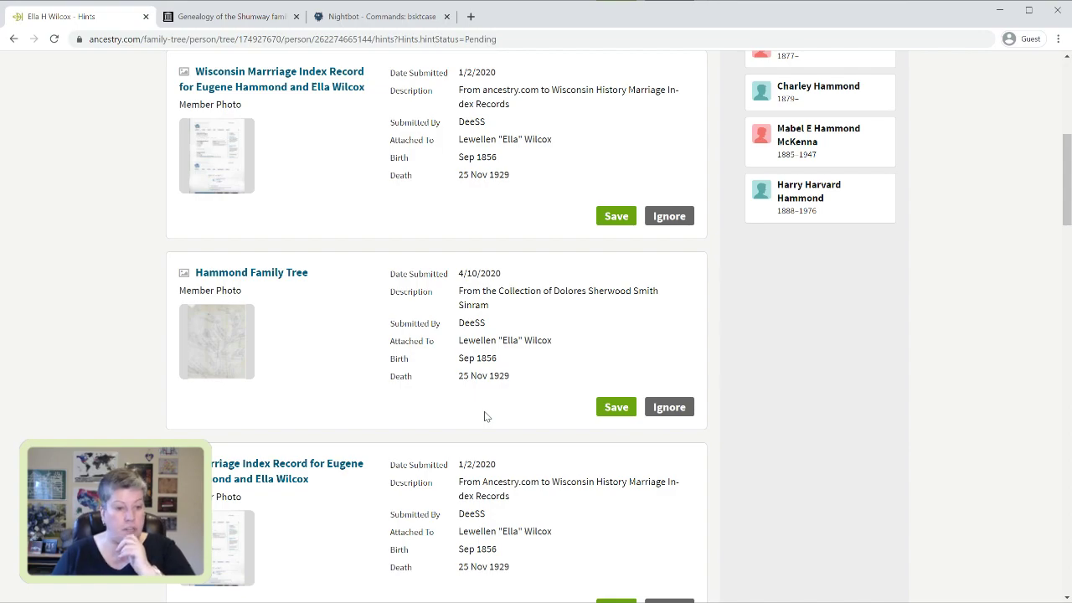
scroll(485, 416, down, 3)
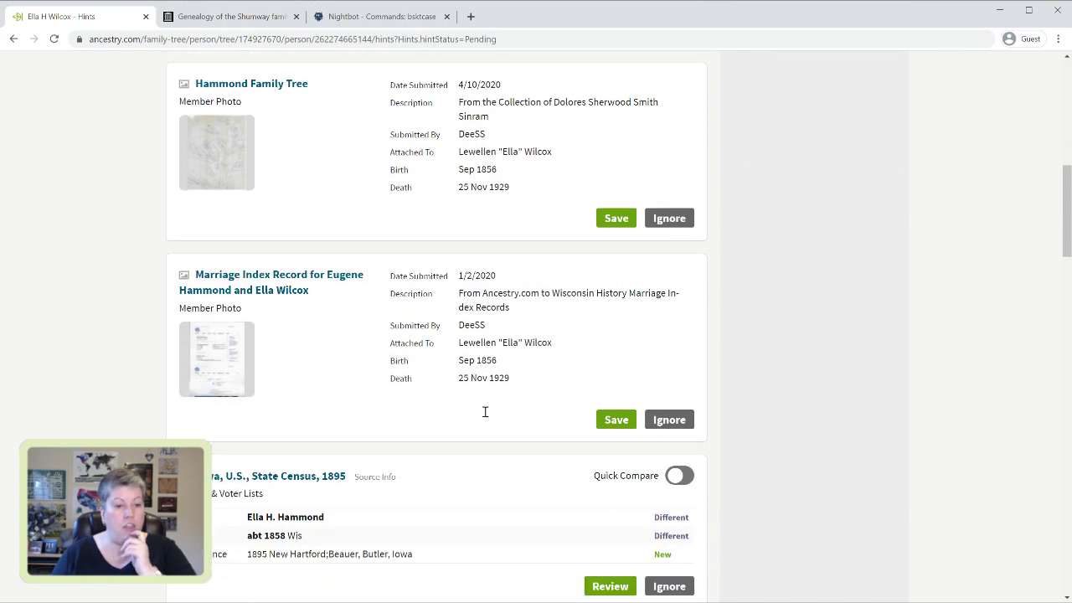
scroll(485, 416, down, 3)
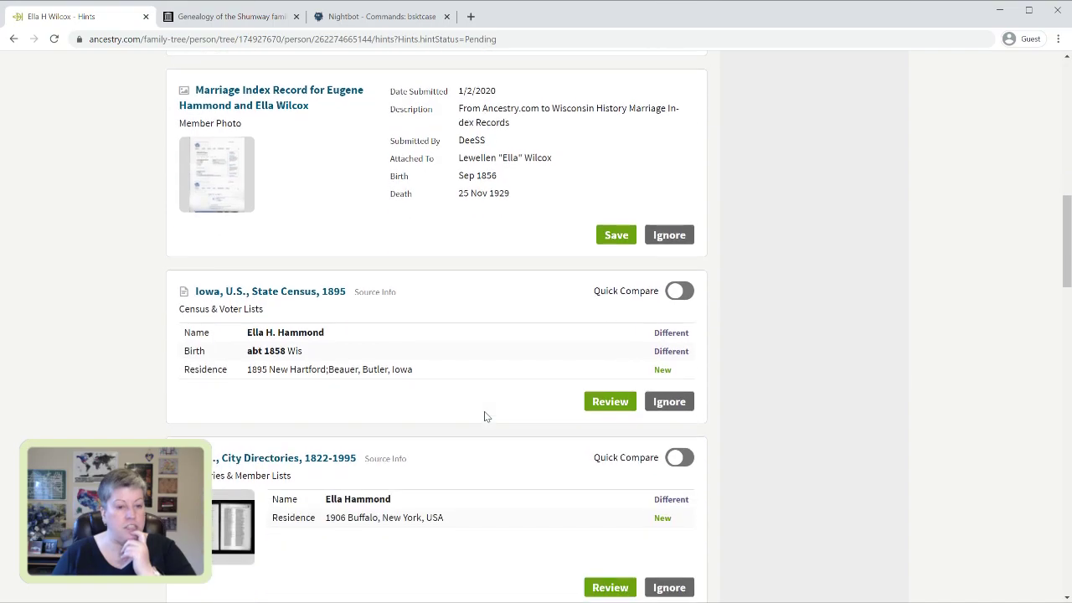
scroll(485, 417, up, 6)
scroll(485, 416, up, 5)
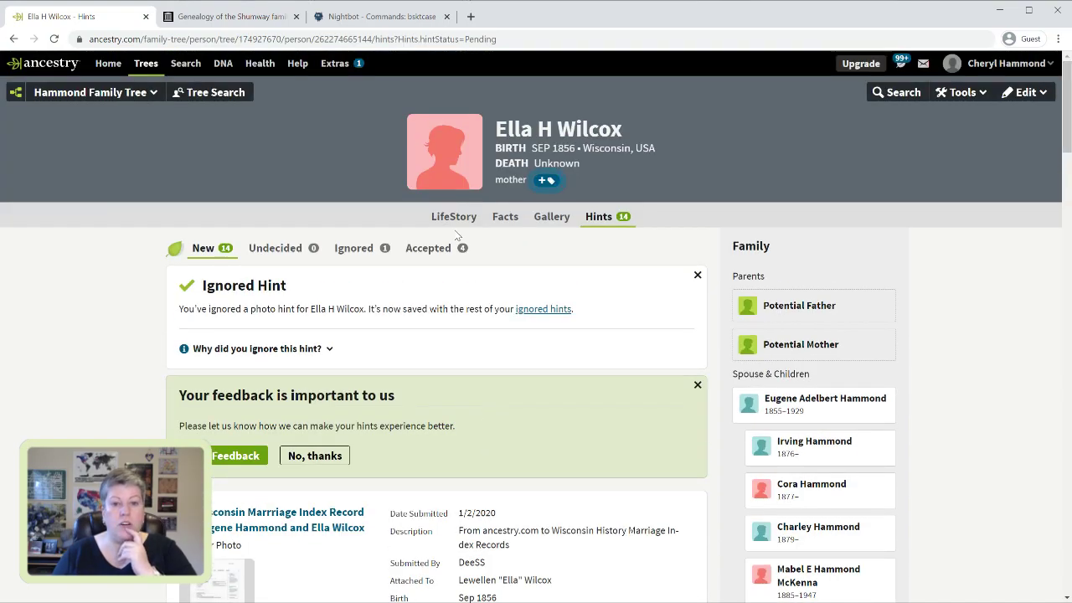
click(546, 218)
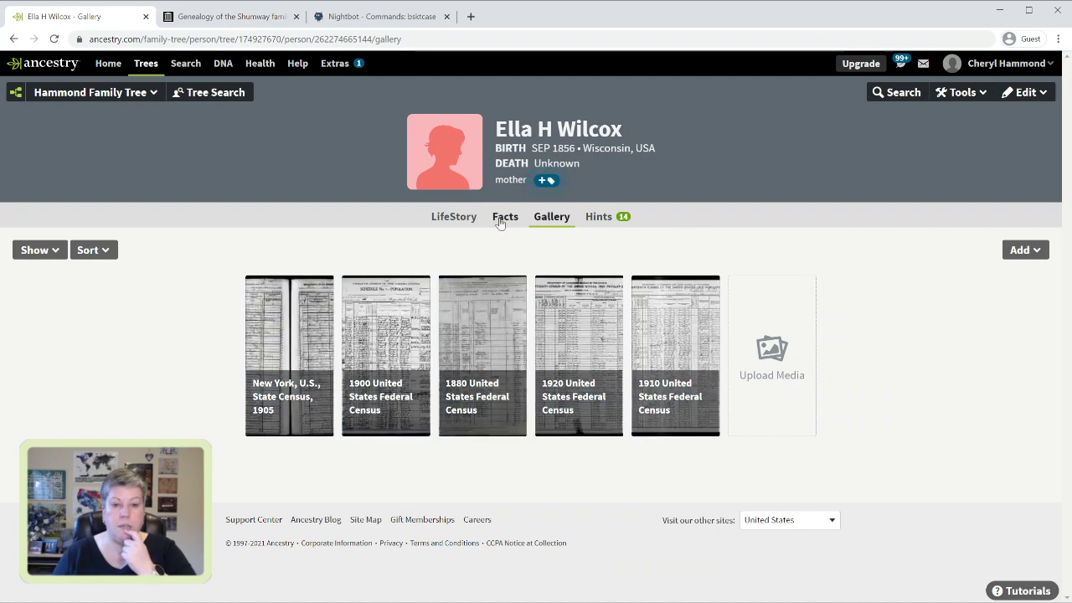
Search all records for the person and examine the New York State Census, 1915 and Iowa State Census Collection results
click(901, 93)
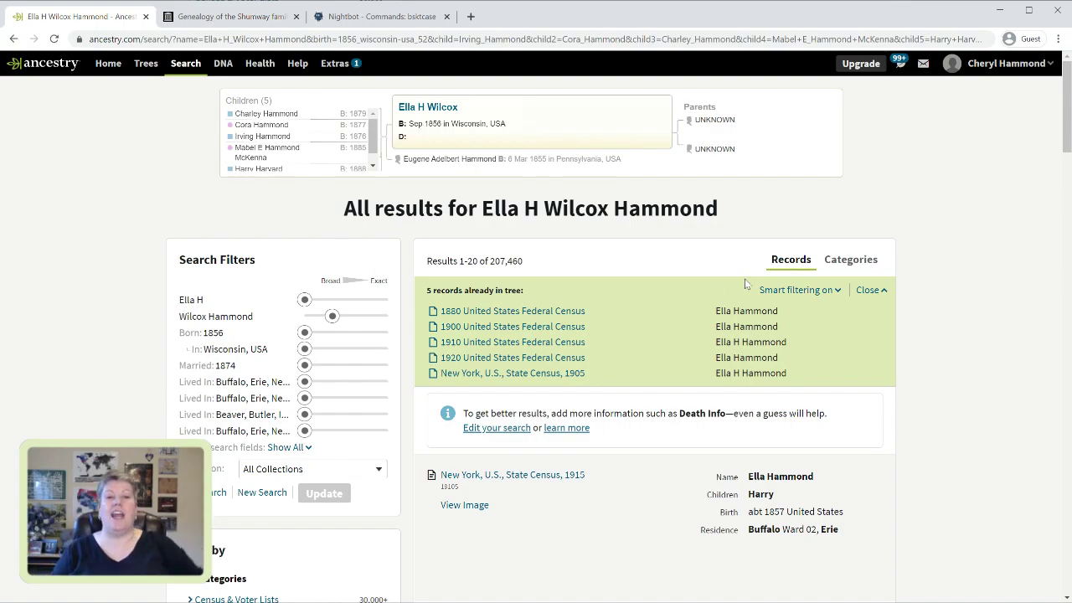
scroll(745, 284, down, 3)
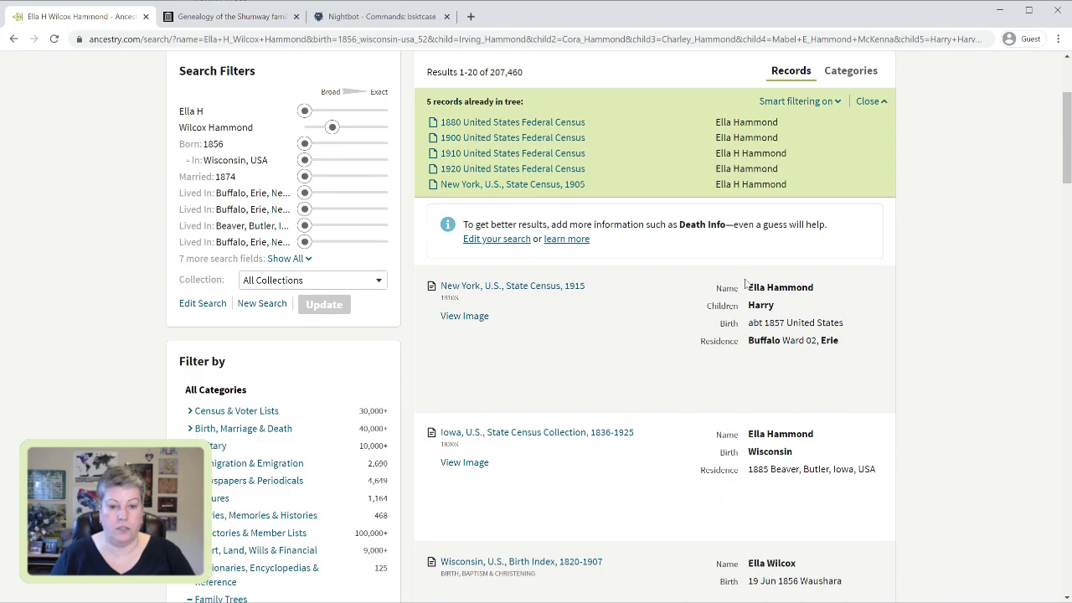
scroll(746, 285, down, 2)
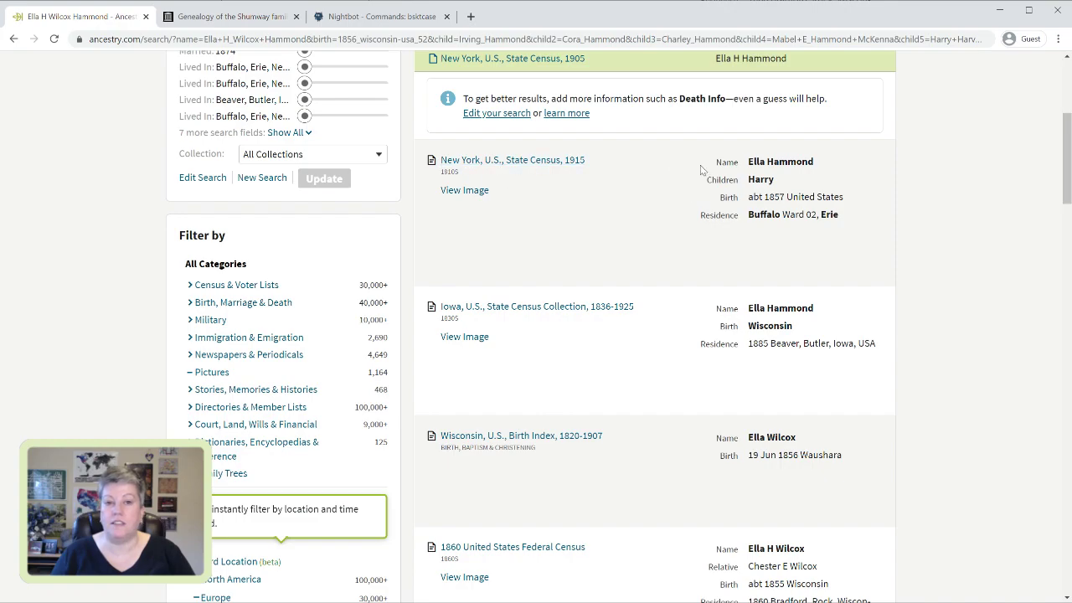
mouse_move(540, 164)
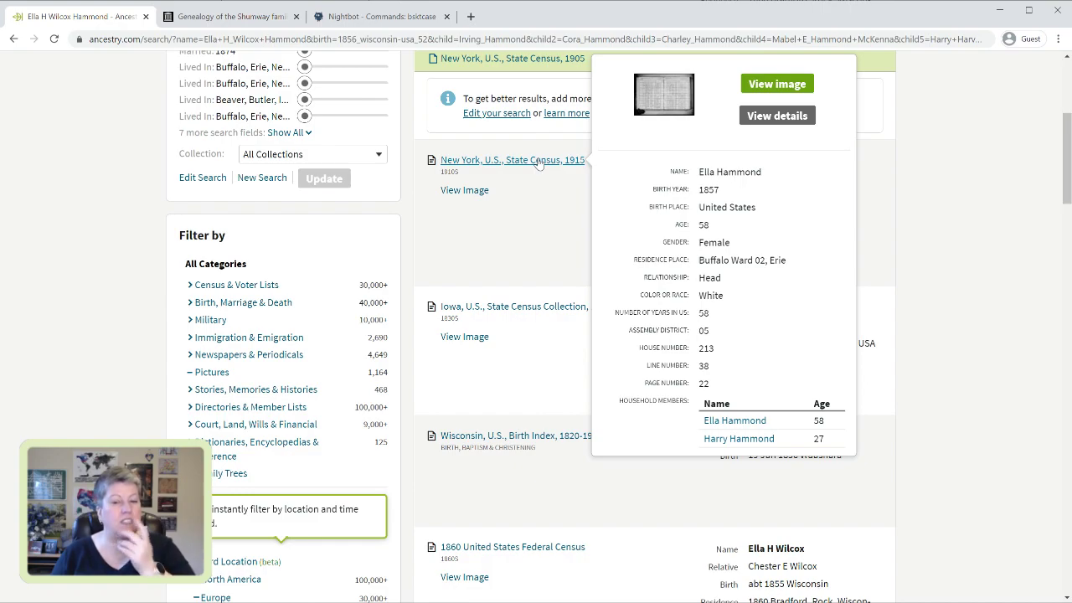
scroll(581, 232, down, 2)
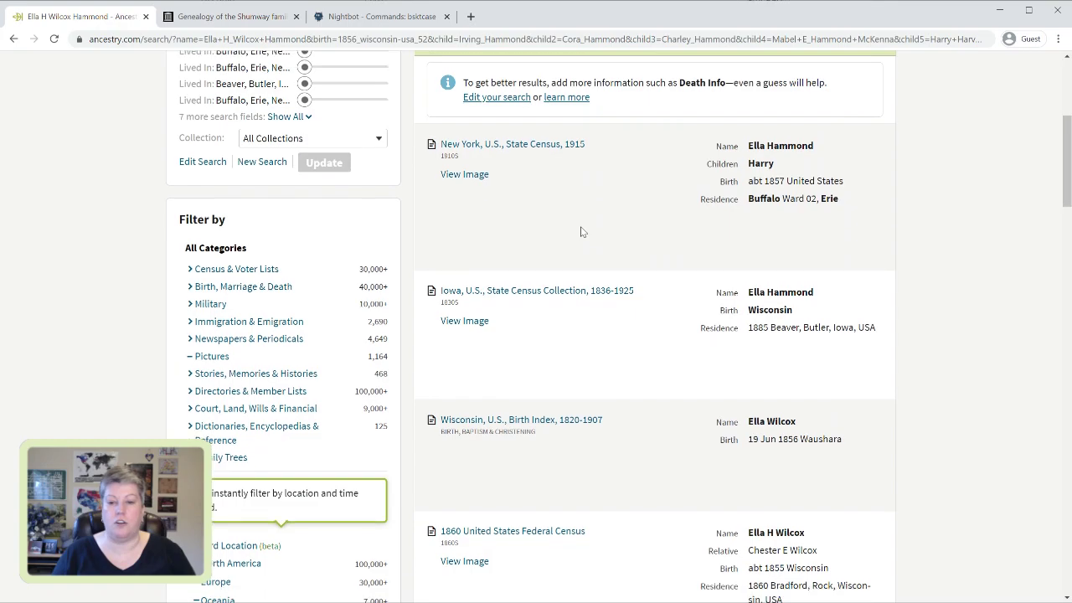
scroll(582, 232, up, 1)
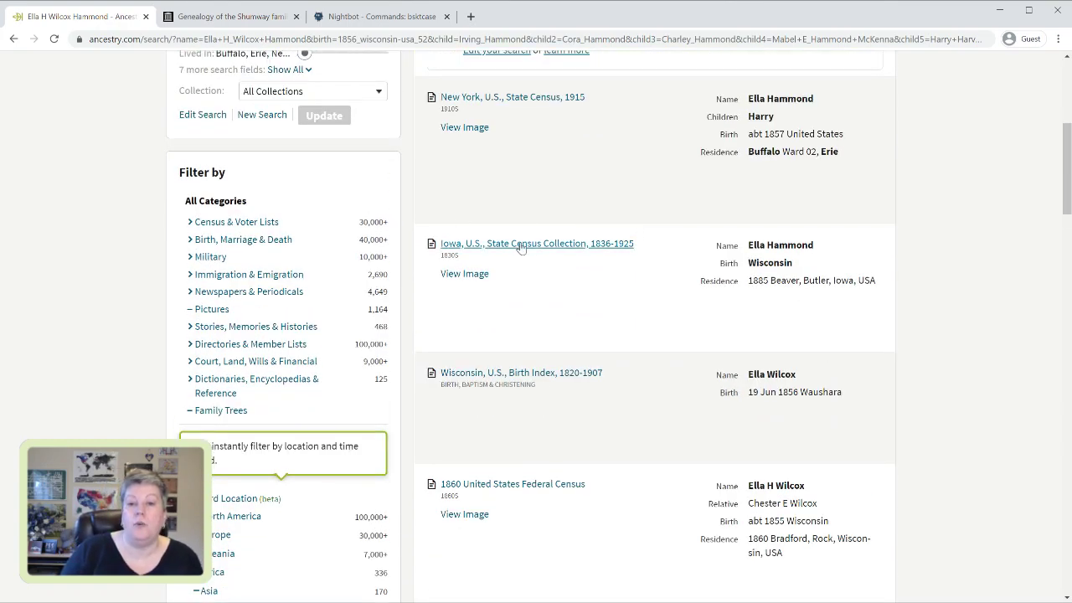
mouse_move(521, 246)
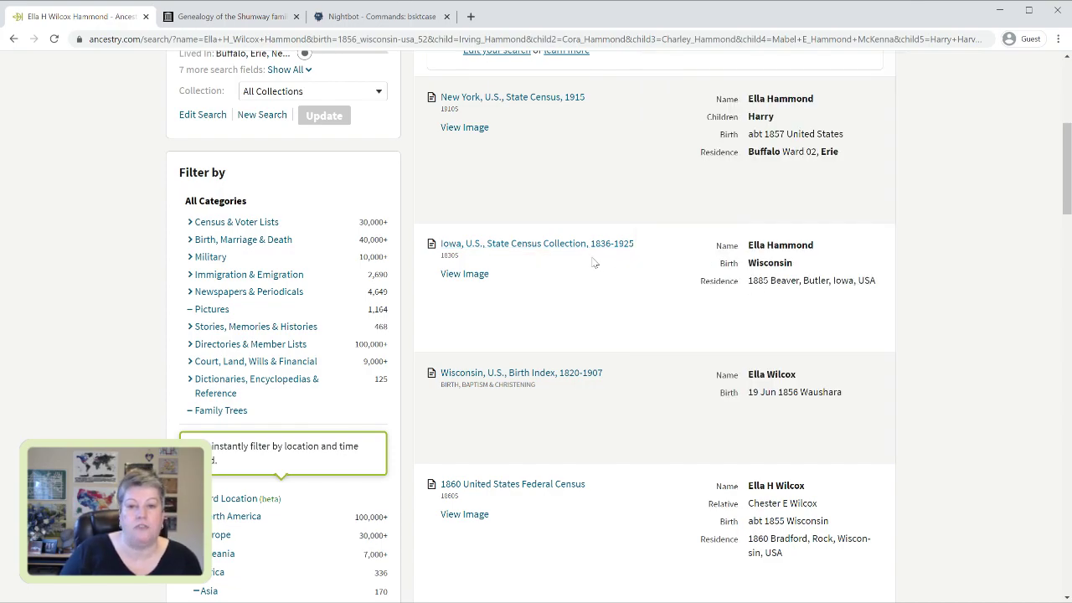
Find the Iowa State Census, 1895 result and read its record details in a separate browser tab
scroll(600, 262, down, 2)
scroll(1004, 325, down, 1)
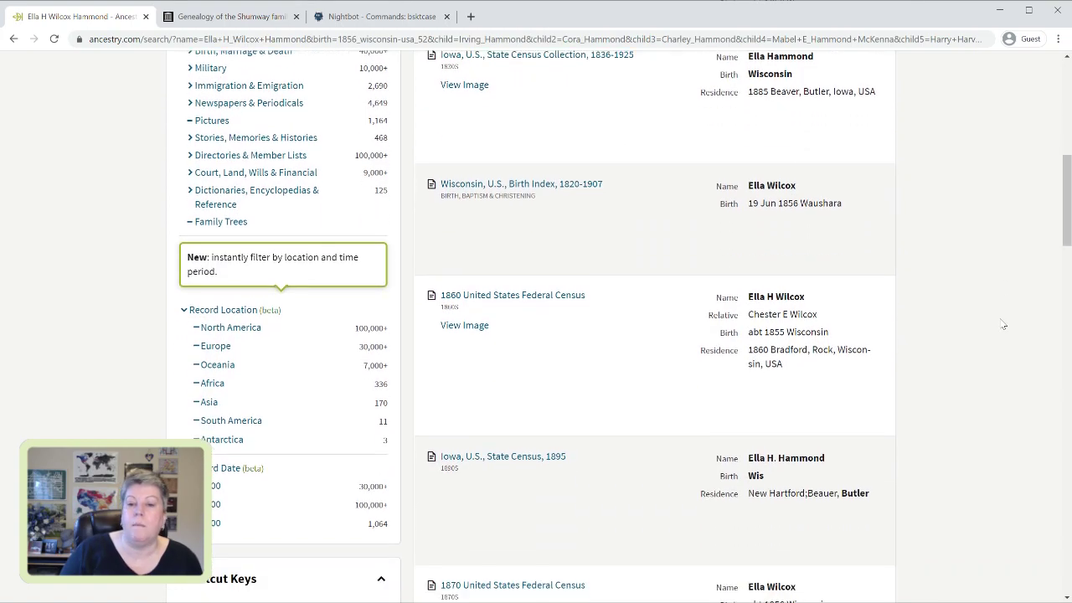
scroll(1004, 325, down, 3)
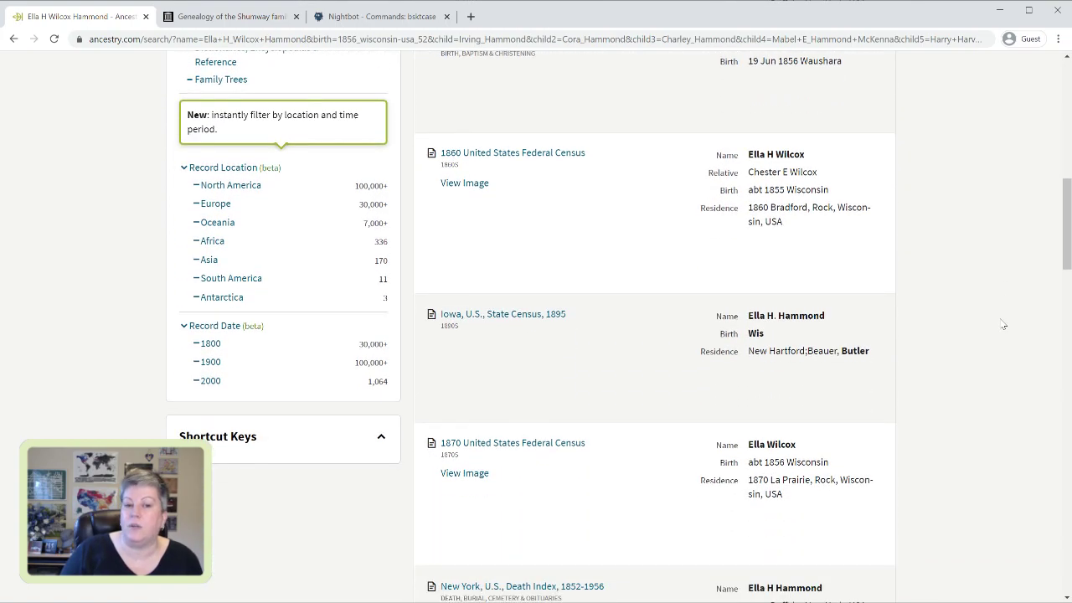
scroll(1004, 325, down, 2)
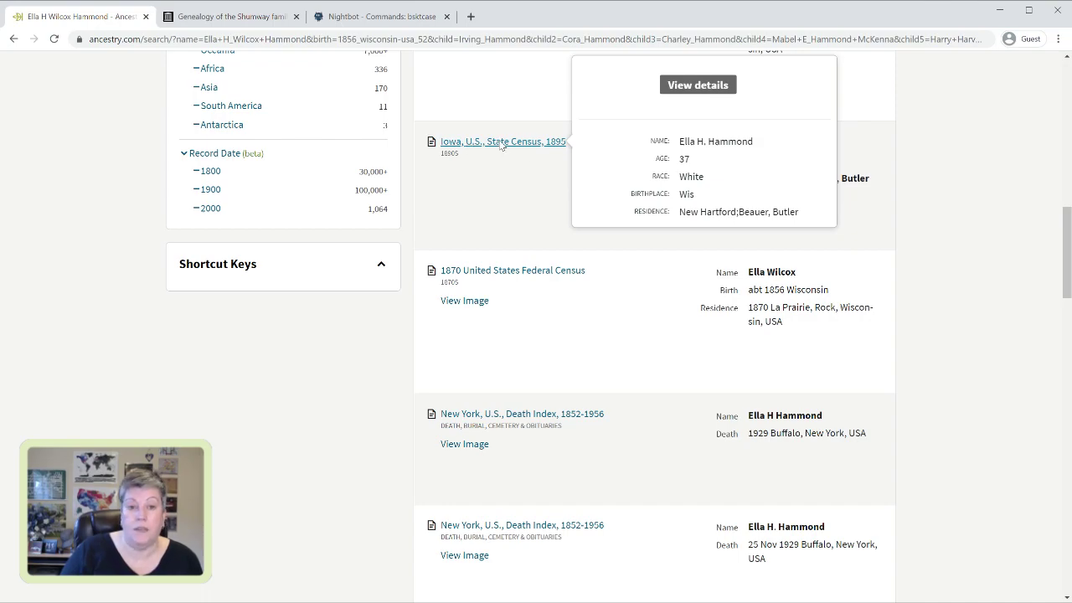
ctrl+click(528, 148)
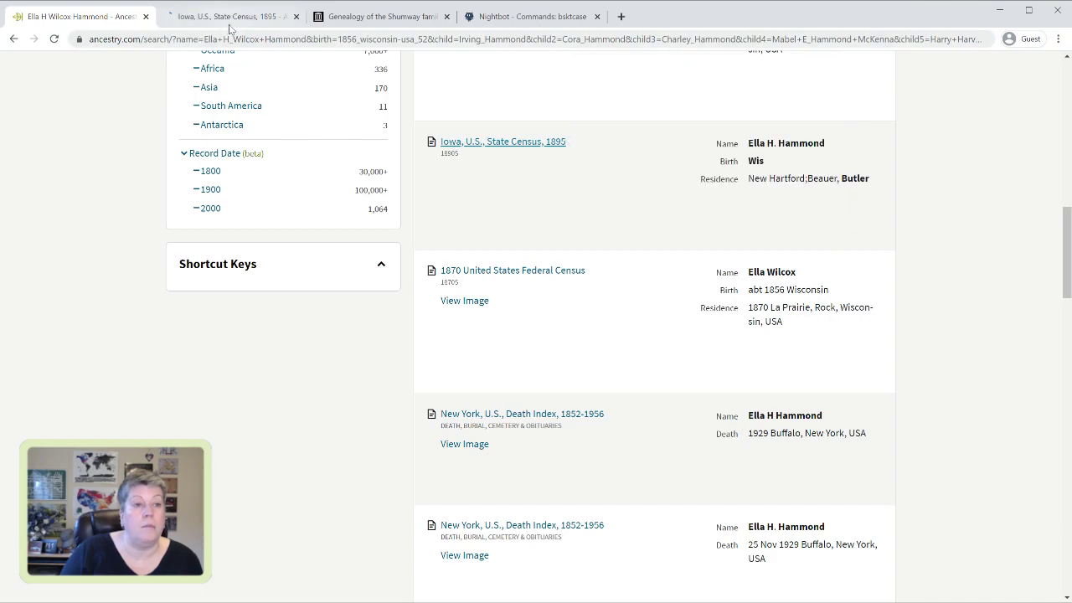
click(235, 20)
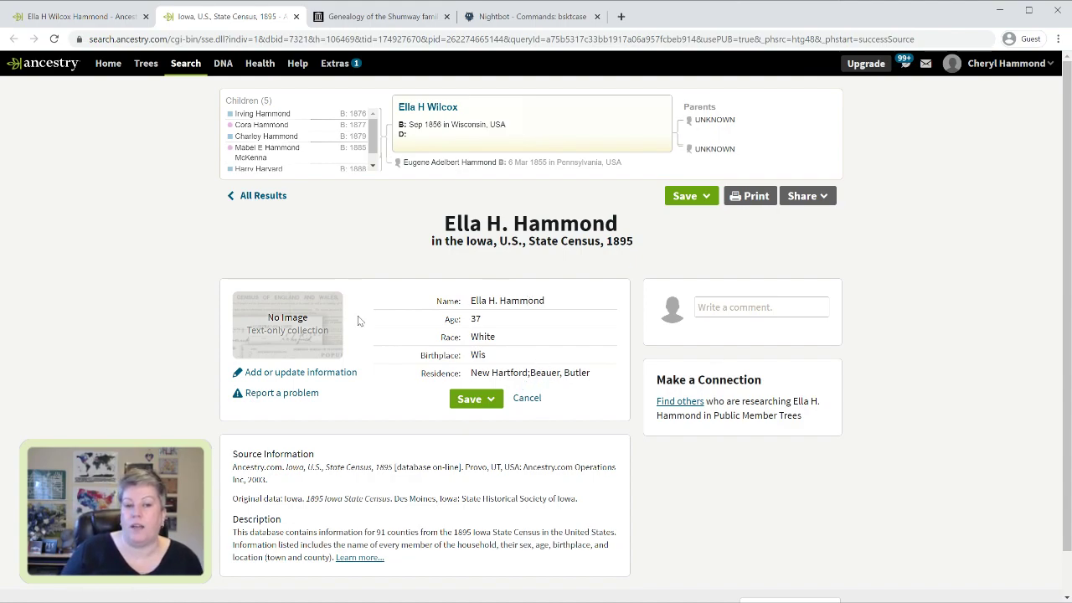
Close the 1895 census record and go back to the Wisconsin Birth Index and Iowa State Census Collection results
click(296, 16)
scroll(796, 306, up, 4)
scroll(800, 304, up, 1)
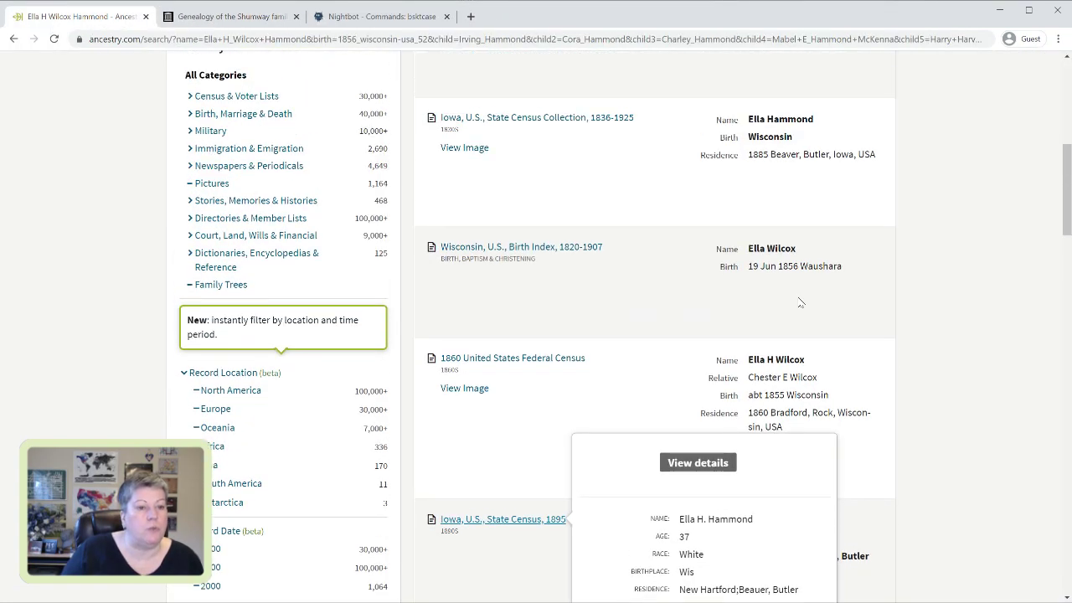
Narrow the search results to pictures and look through the first page of member photos
click(204, 189)
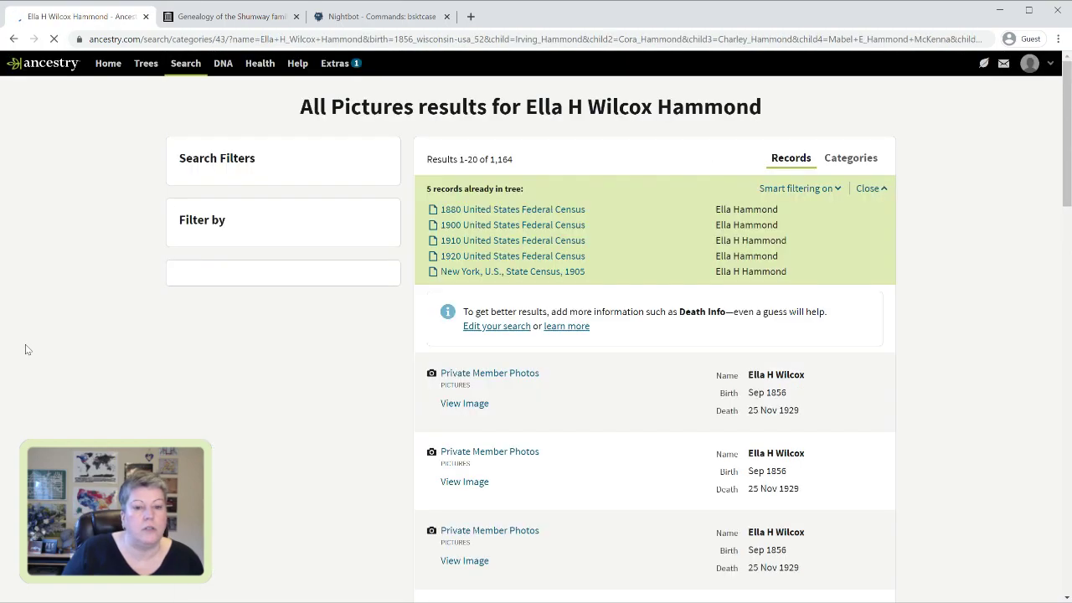
scroll(984, 358, down, 5)
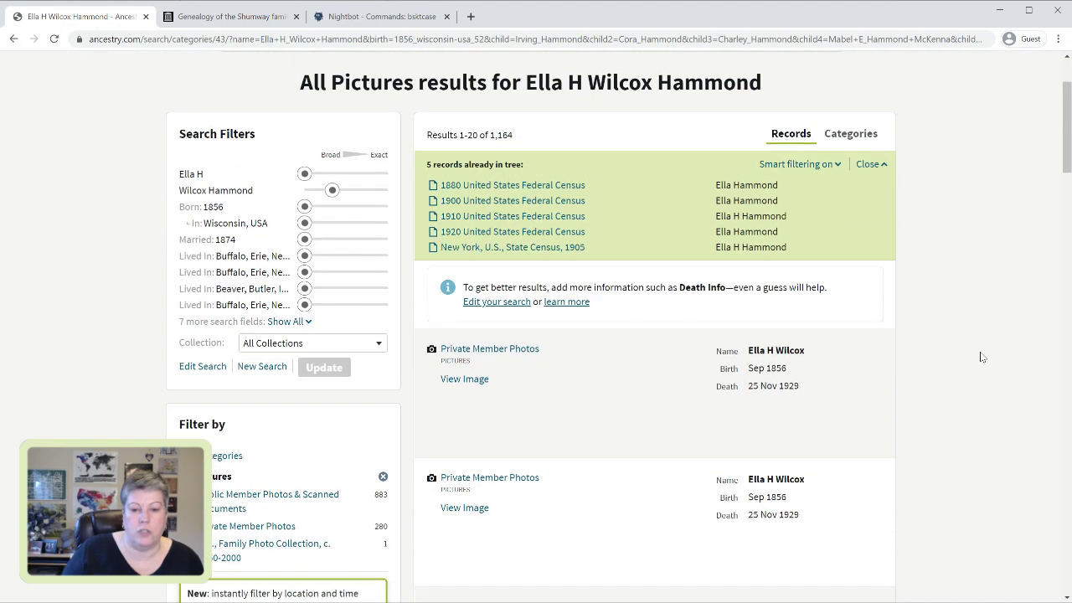
scroll(983, 358, down, 1)
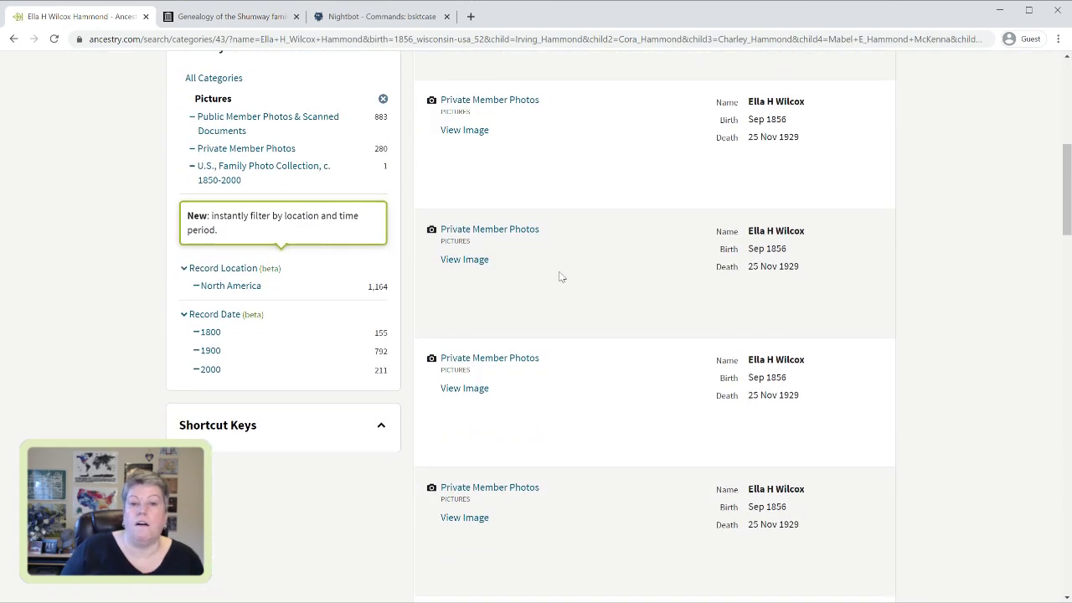
scroll(772, 228, down, 8)
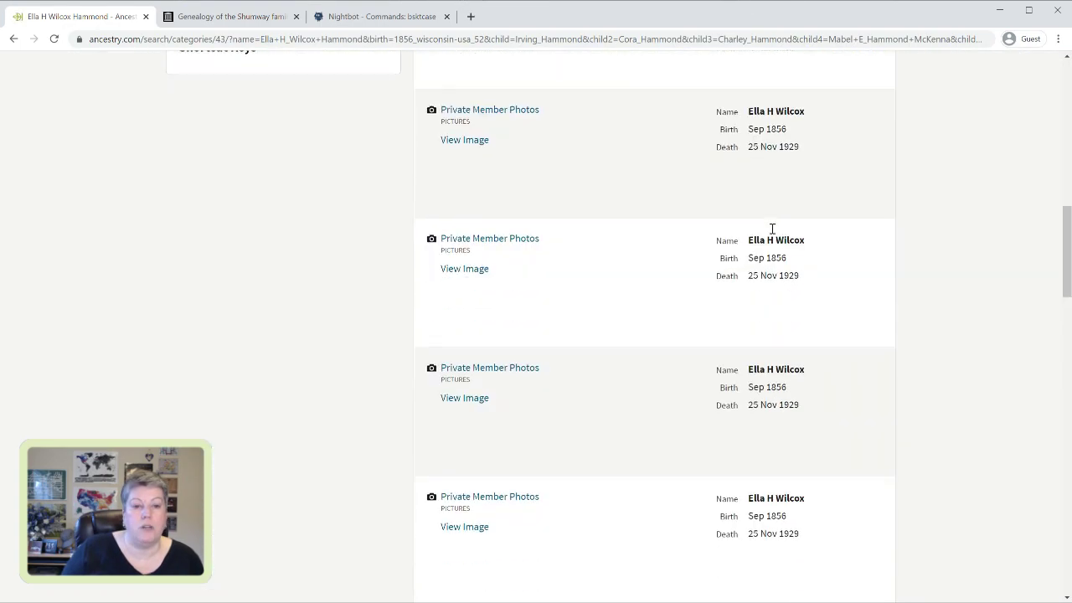
scroll(773, 233, down, 9)
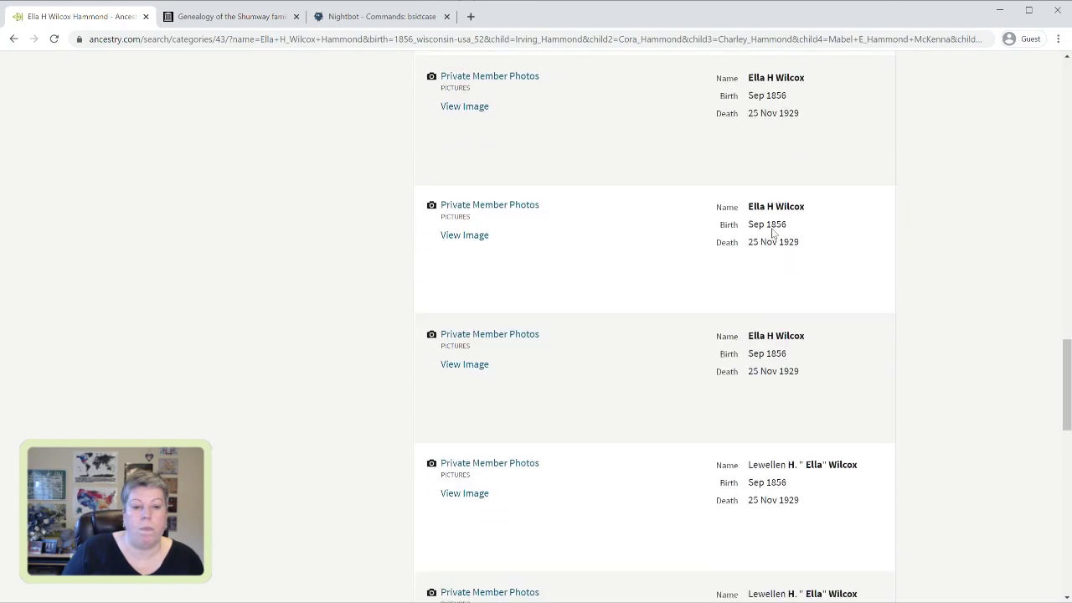
scroll(773, 233, down, 5)
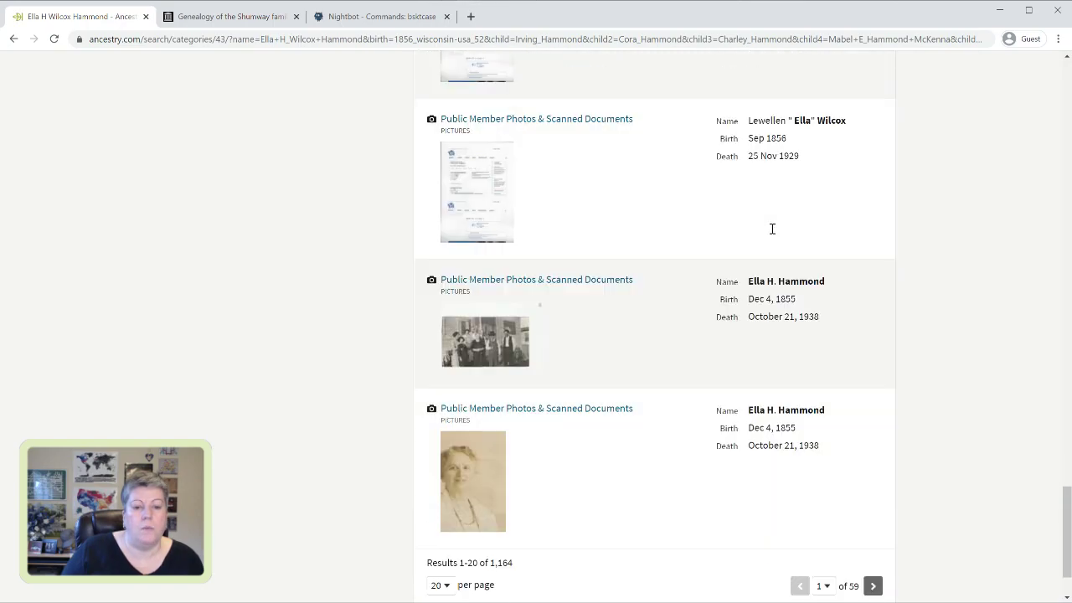
scroll(773, 234, down, 1)
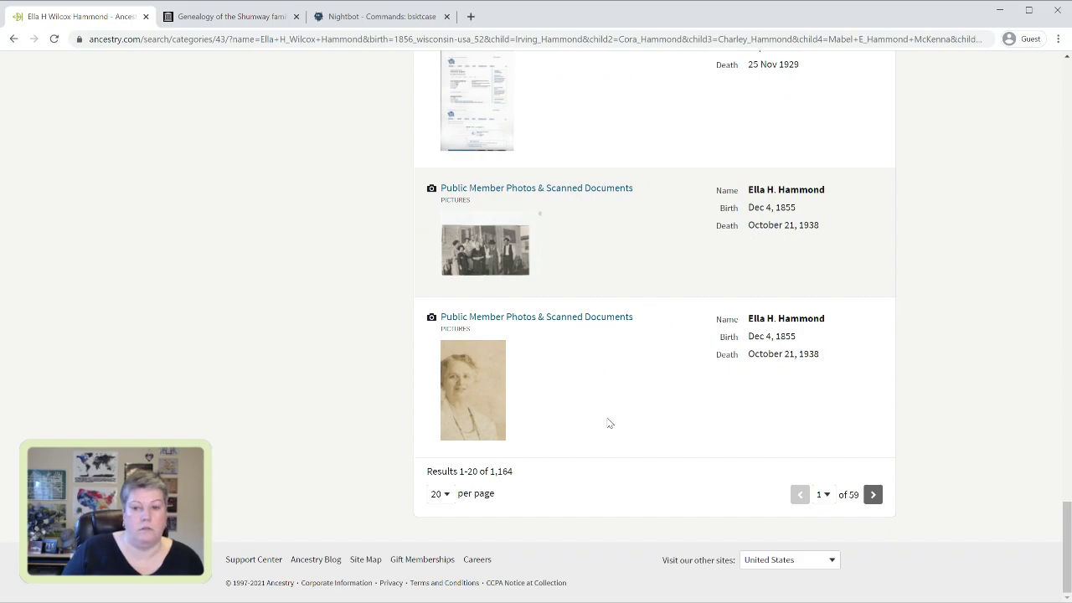
Go through the second page of picture results, comparing the photos, names and dates
click(872, 496)
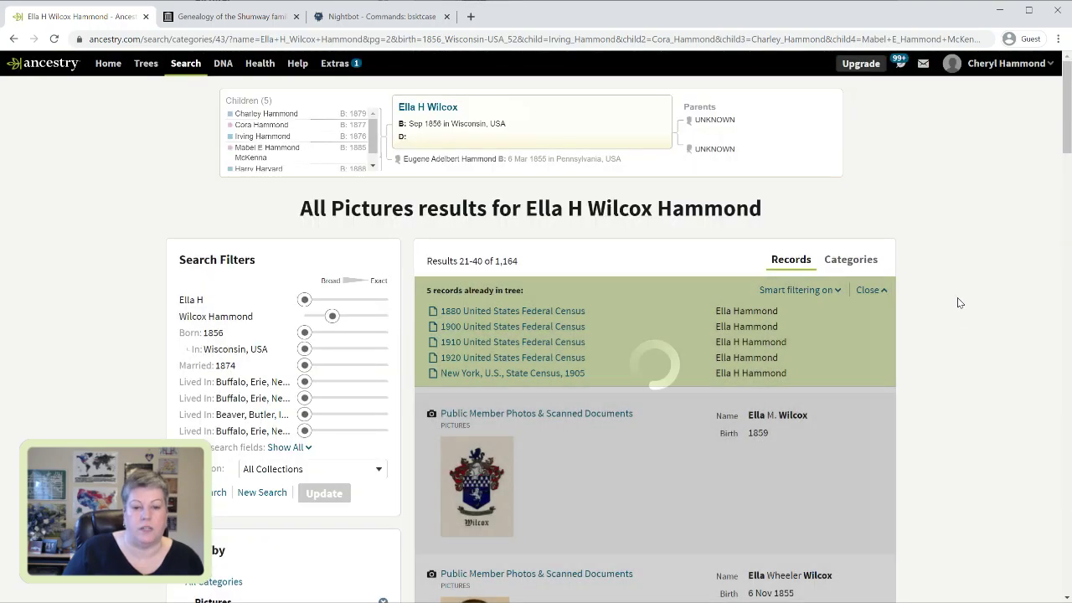
scroll(960, 302, down, 10)
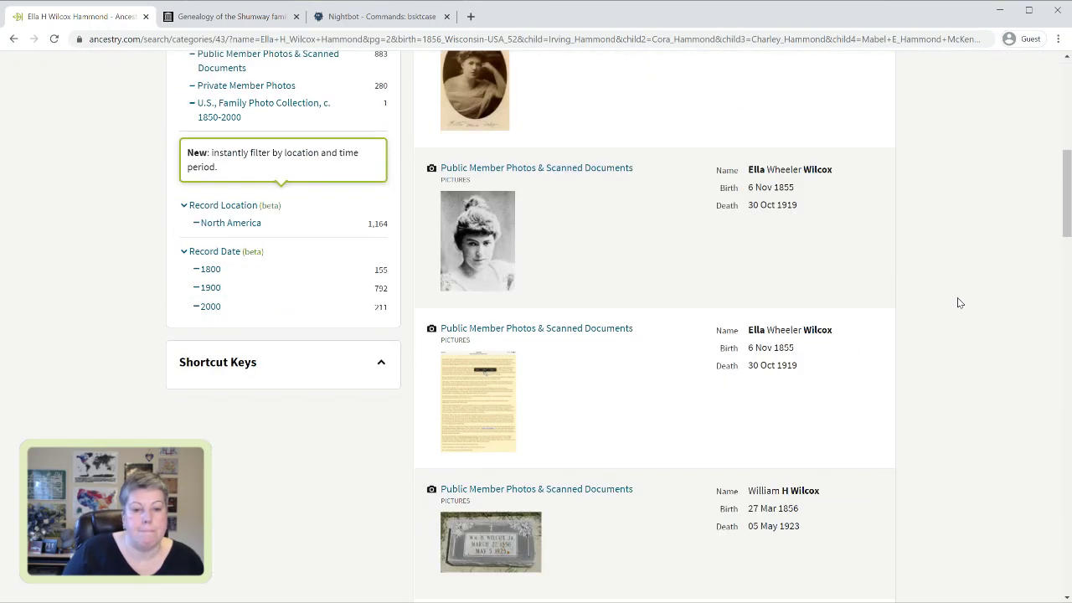
scroll(960, 303, down, 3)
scroll(960, 303, down, 7)
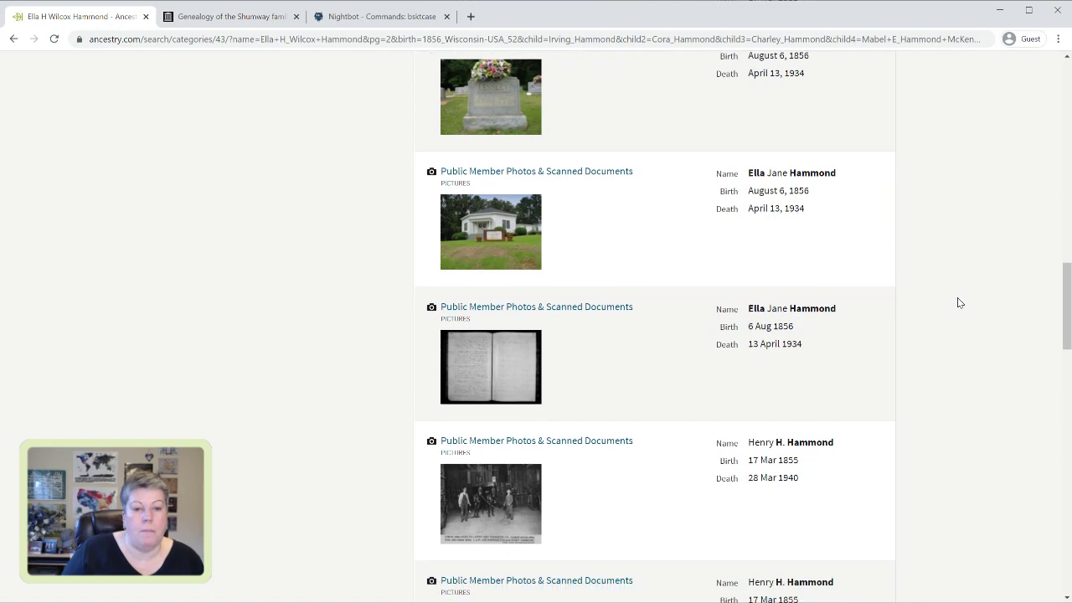
scroll(960, 302, down, 10)
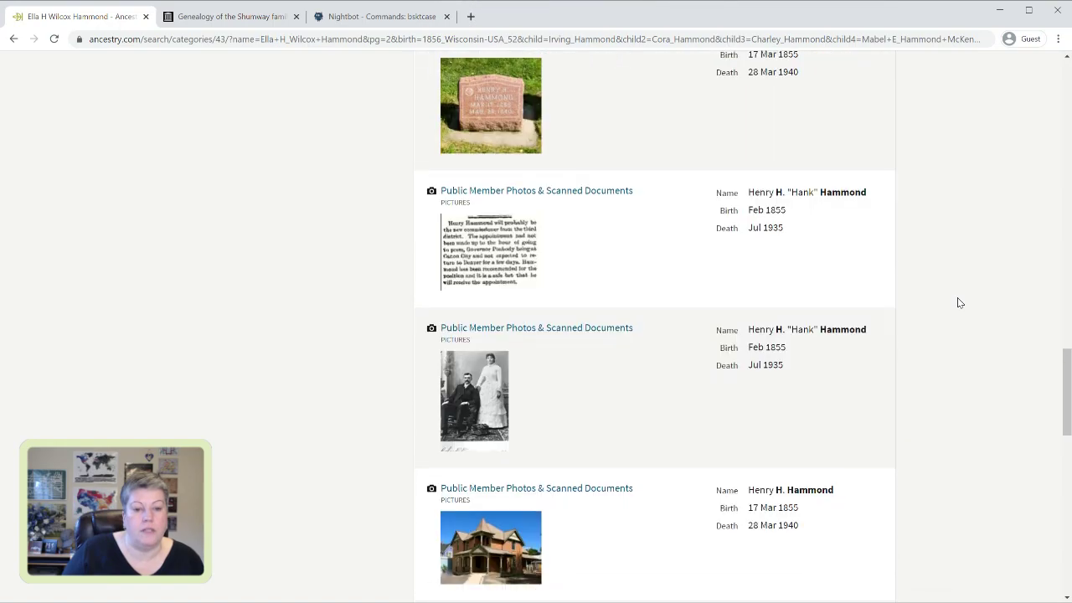
scroll(960, 302, down, 4)
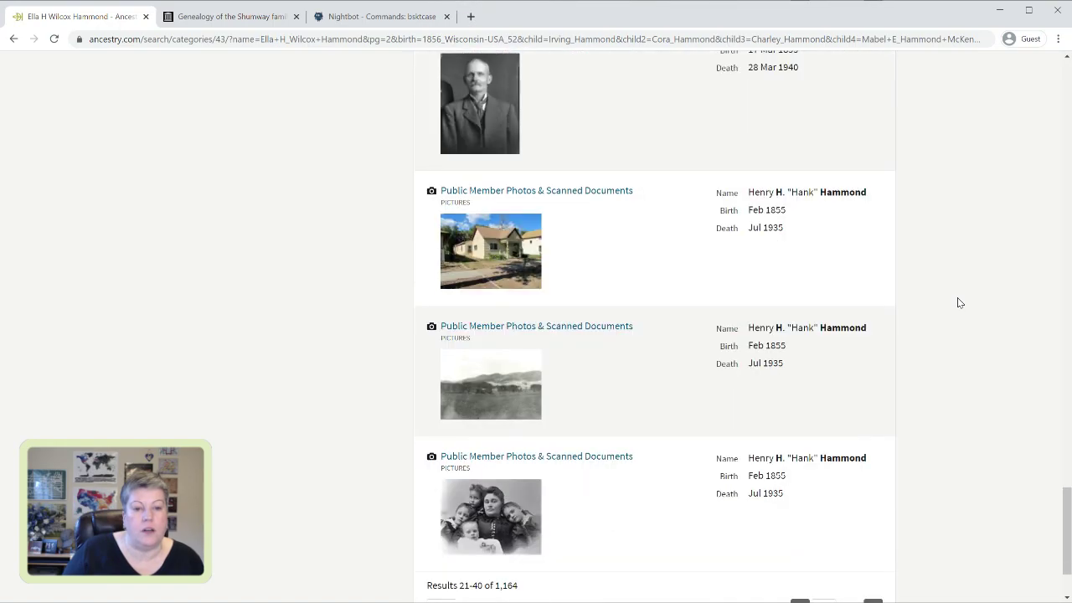
key(Home)
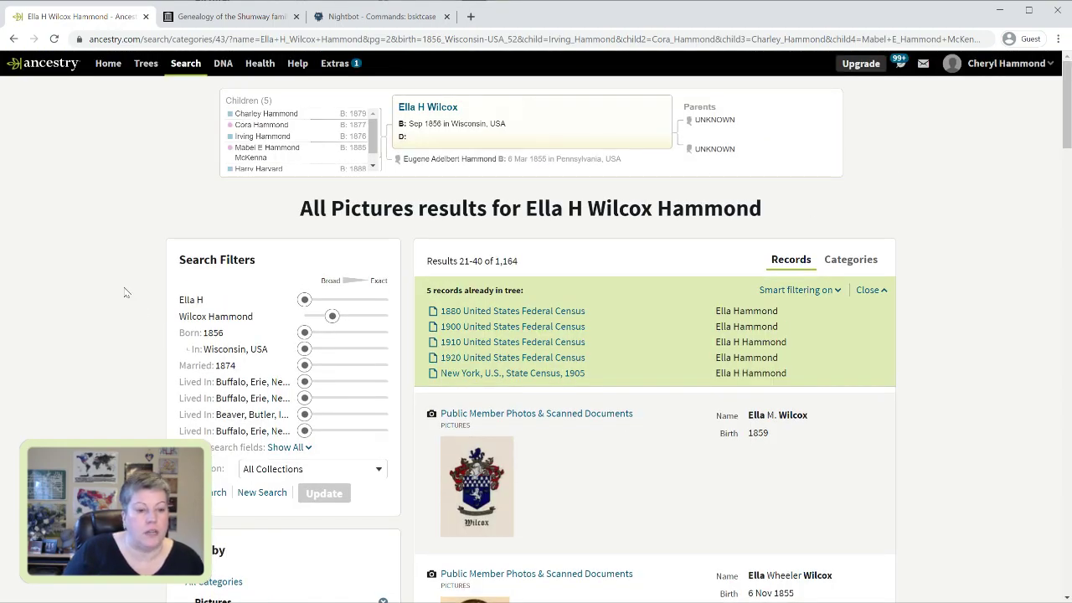
Return to all record categories and narrow the results to family trees
scroll(125, 291, down, 4)
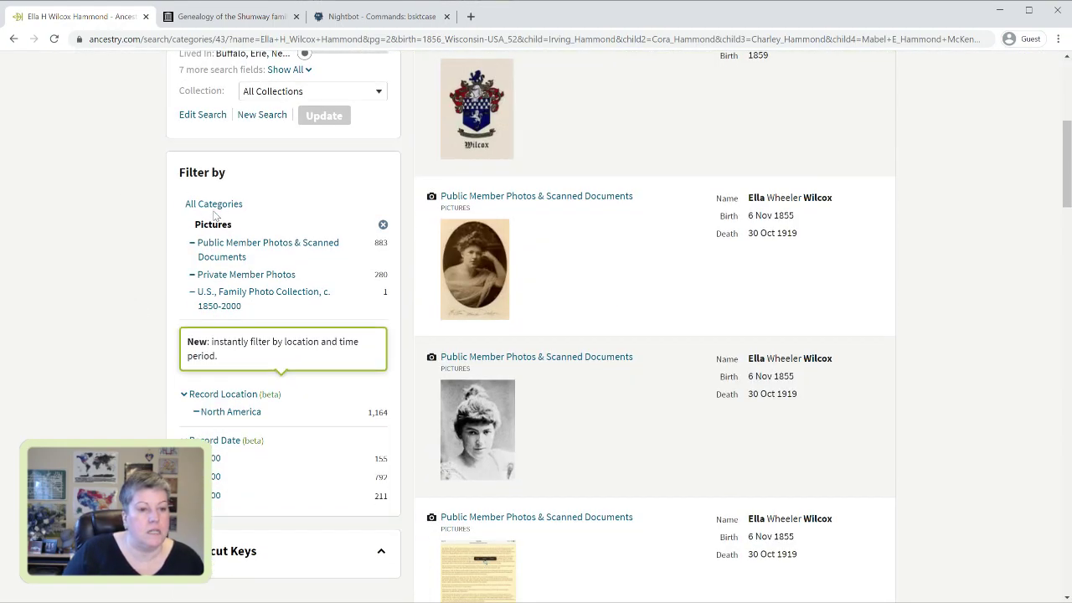
click(214, 205)
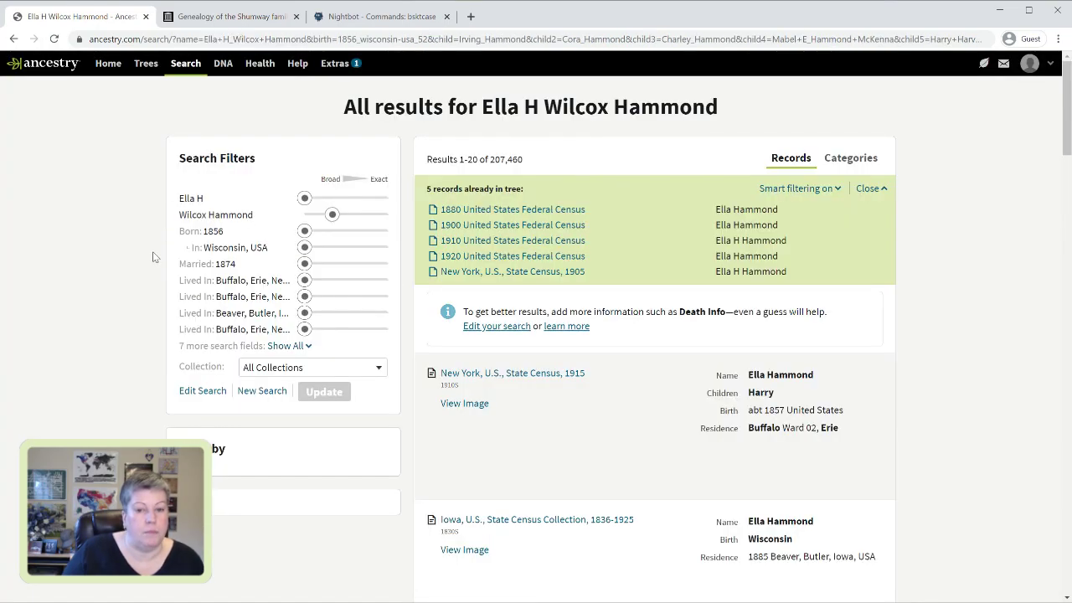
scroll(152, 252, down, 1)
scroll(96, 329, down, 2)
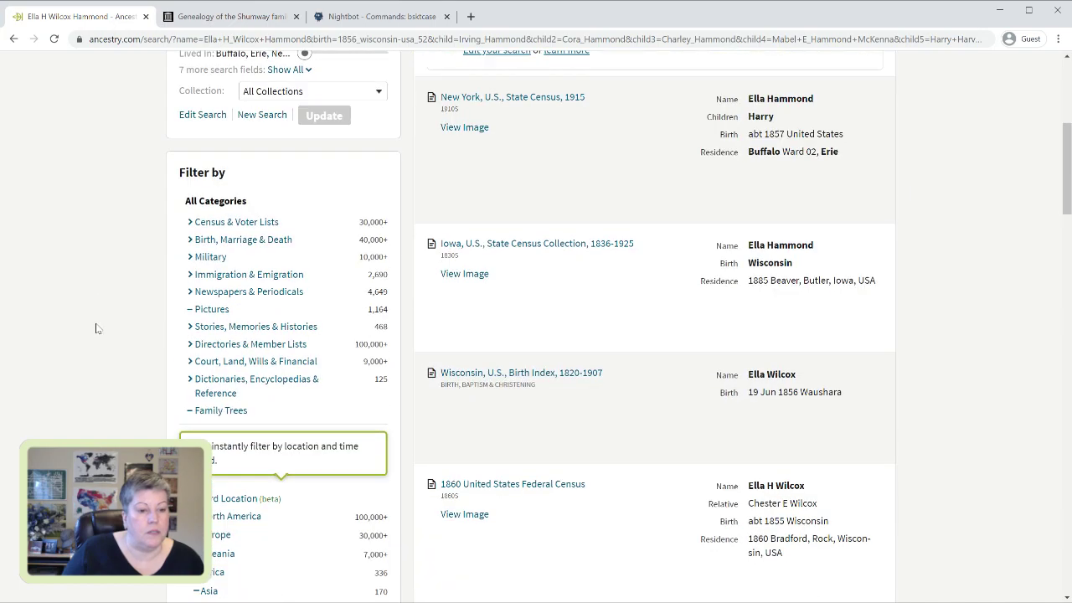
click(206, 413)
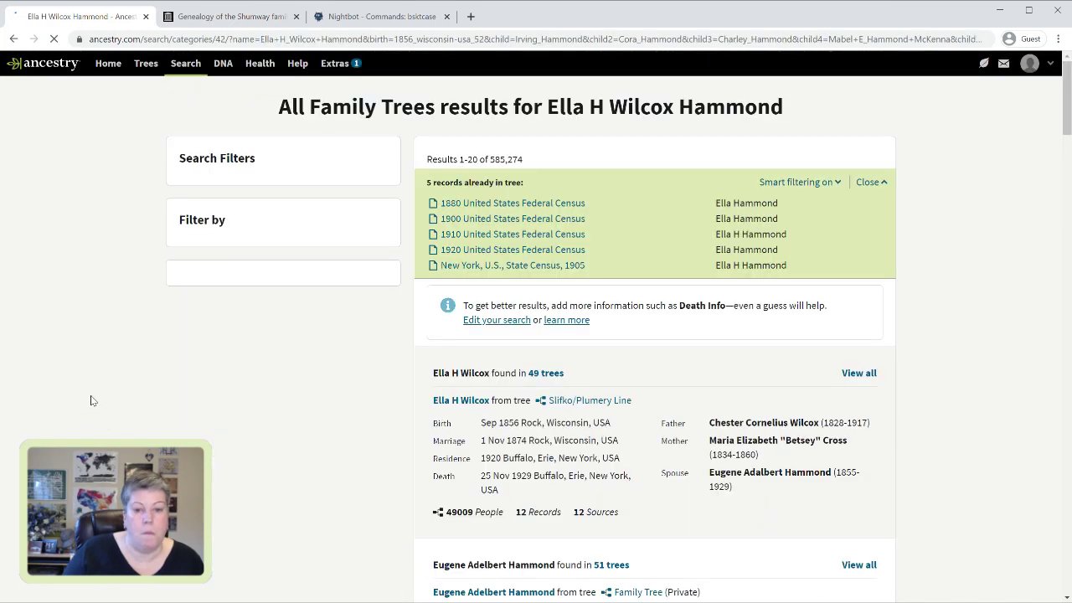
View all member trees containing the wife, compare their dates, parents and spouse through the first page, and close the list
scroll(746, 395, down, 3)
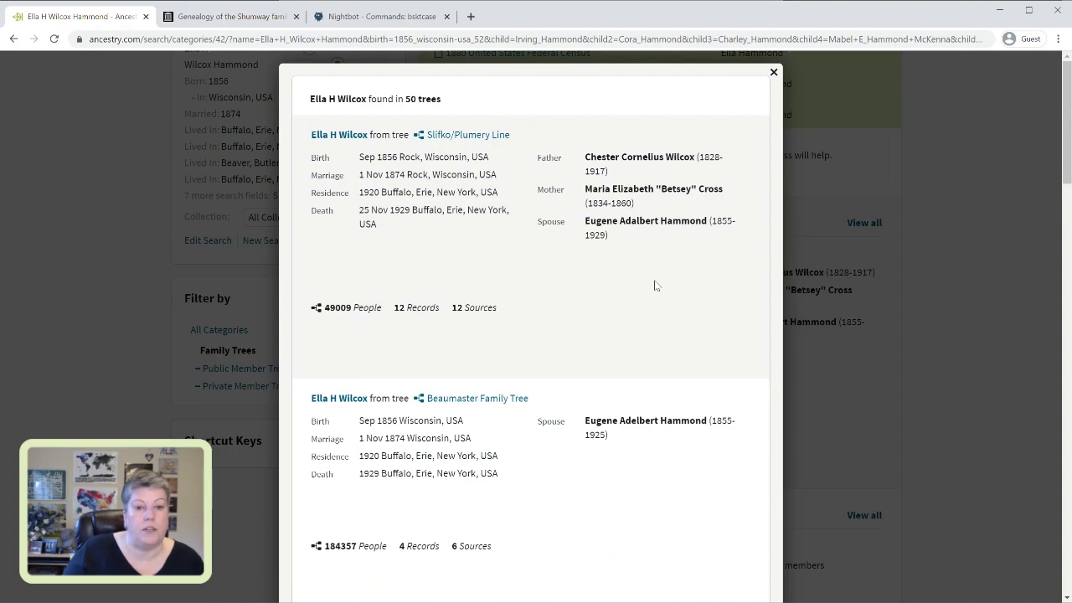
scroll(625, 287, down, 5)
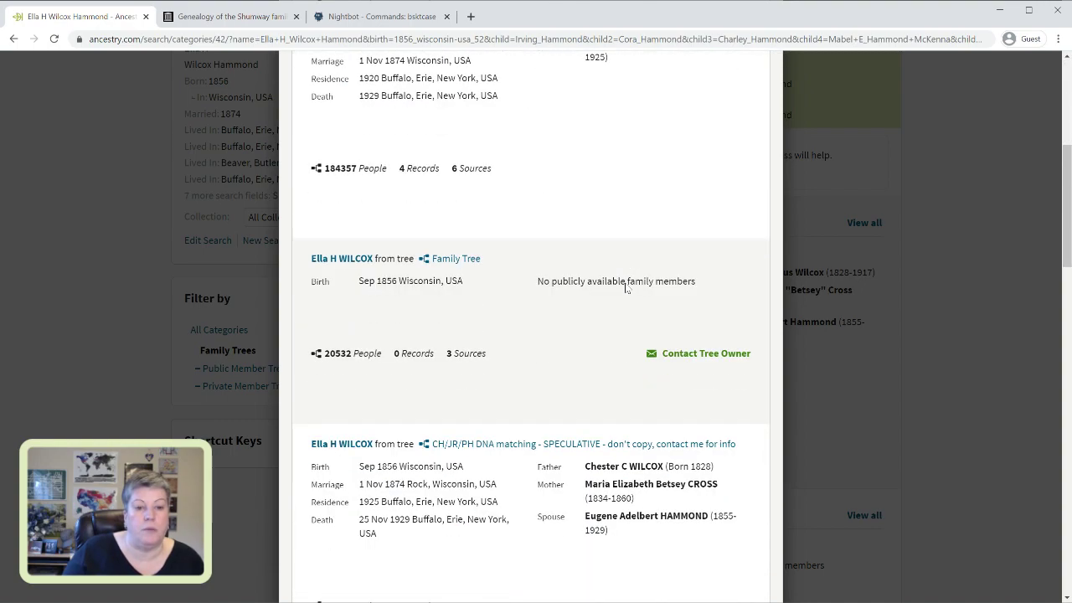
scroll(625, 287, down, 2)
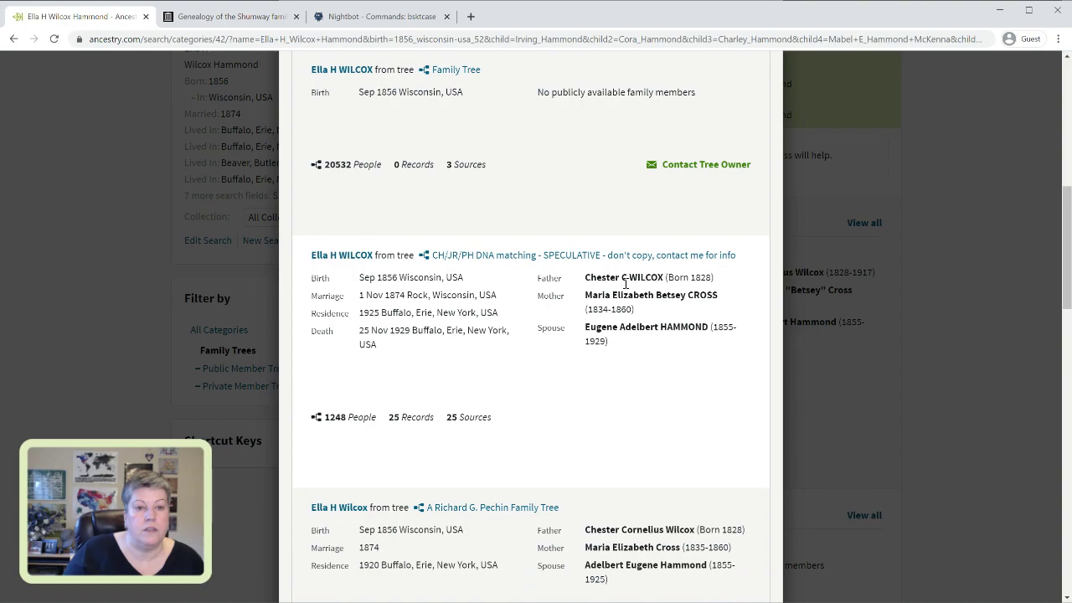
scroll(625, 285, down, 2)
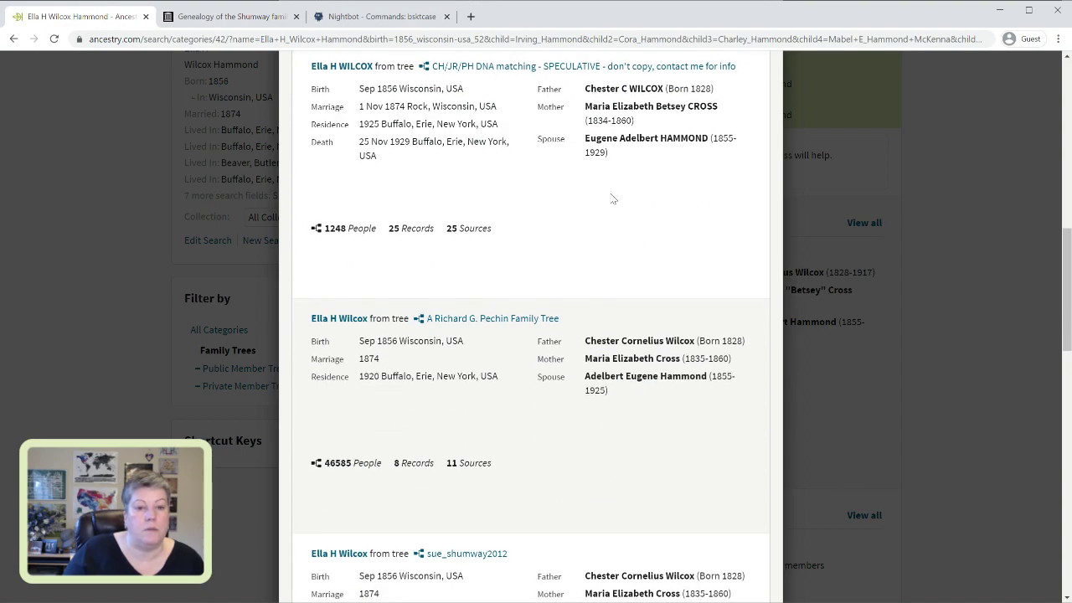
scroll(635, 218, down, 3)
scroll(635, 218, down, 2)
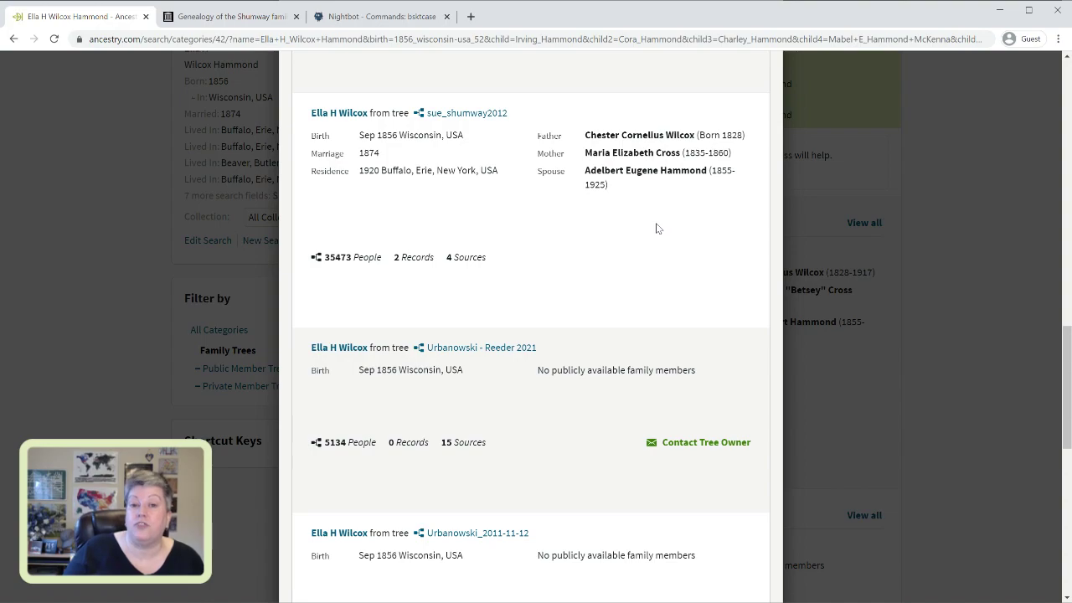
scroll(657, 228, down, 4)
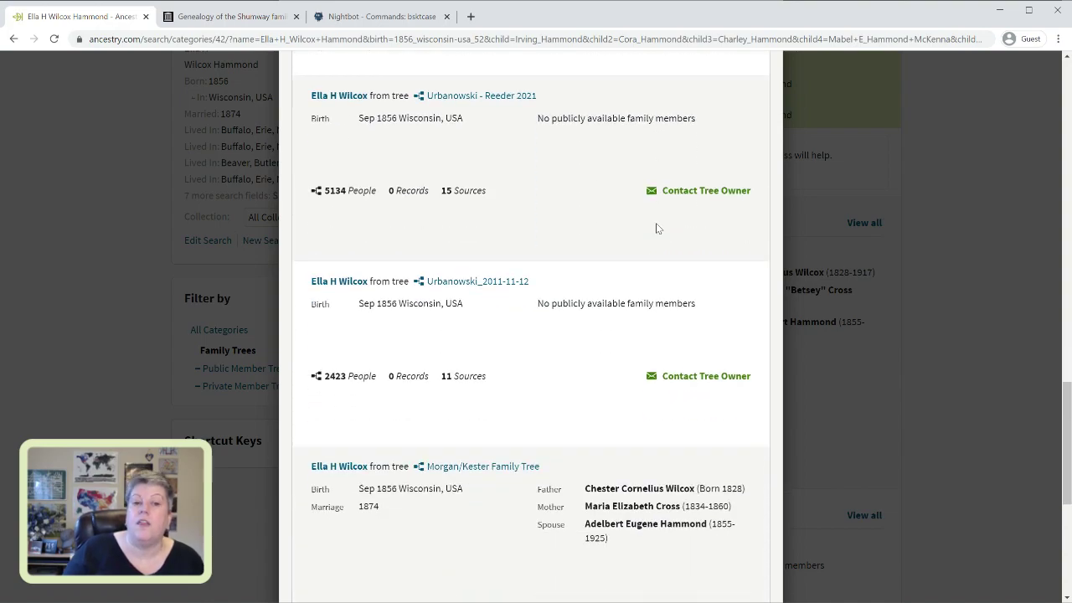
scroll(656, 228, down, 1)
scroll(657, 228, down, 1)
scroll(657, 228, down, 3)
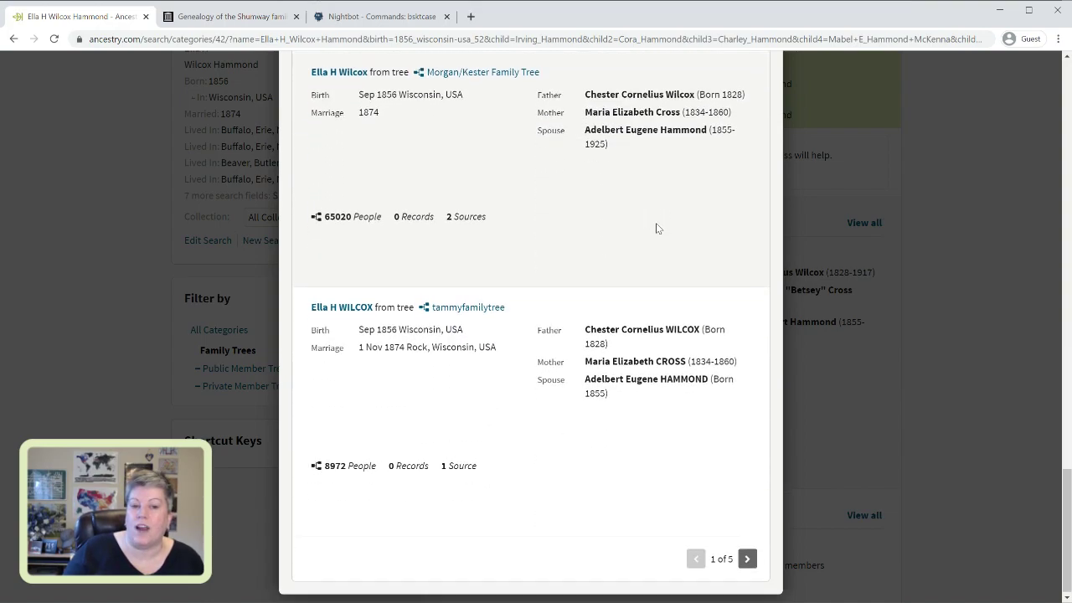
click(1023, 292)
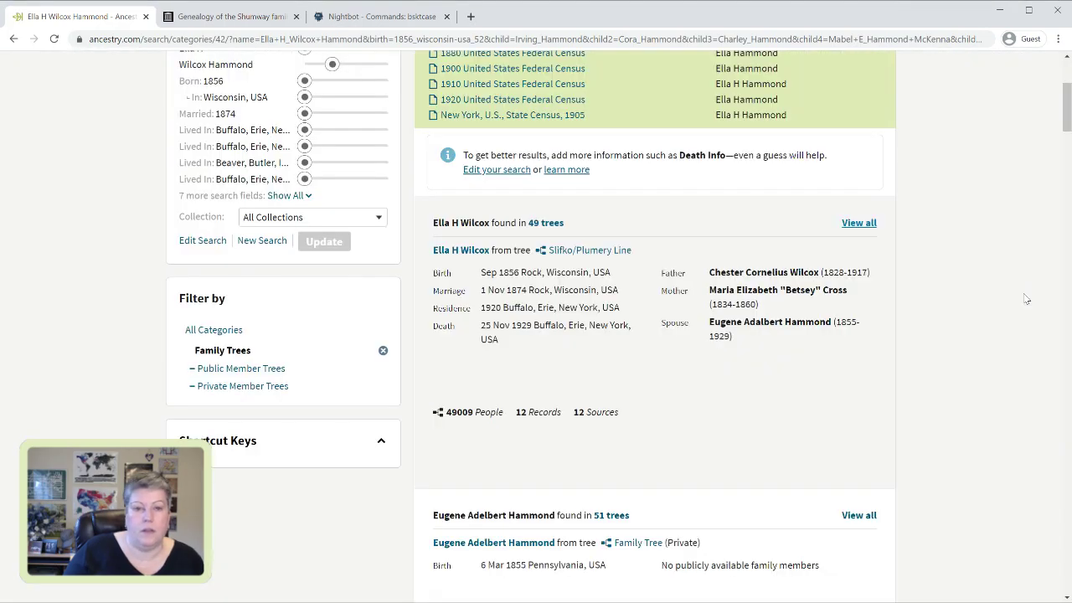
Return to the wife's profile and open the hints for her youngest son
scroll(936, 268, up, 3)
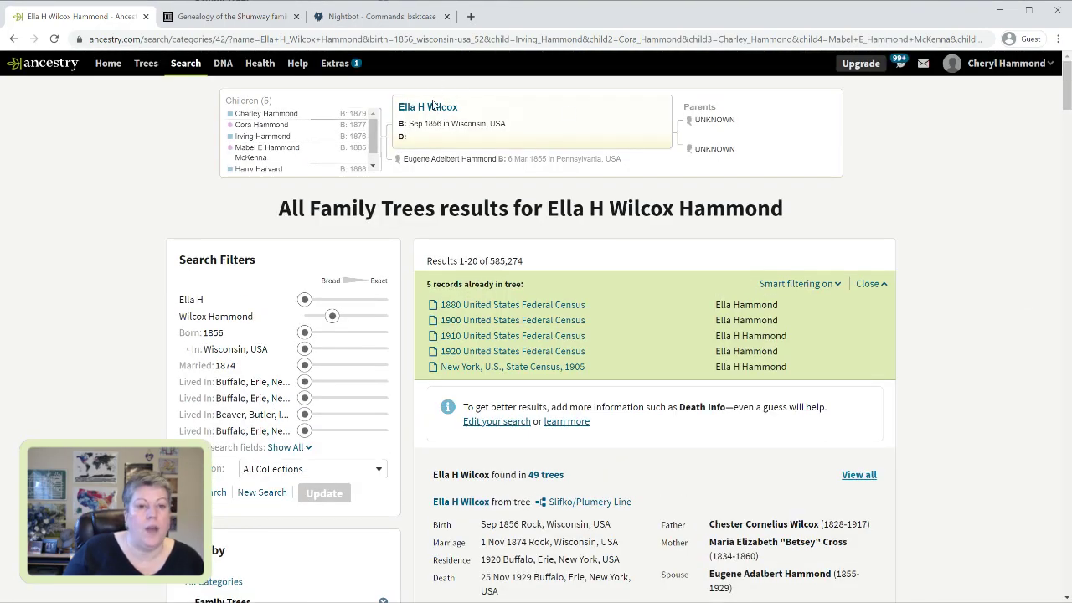
click(486, 120)
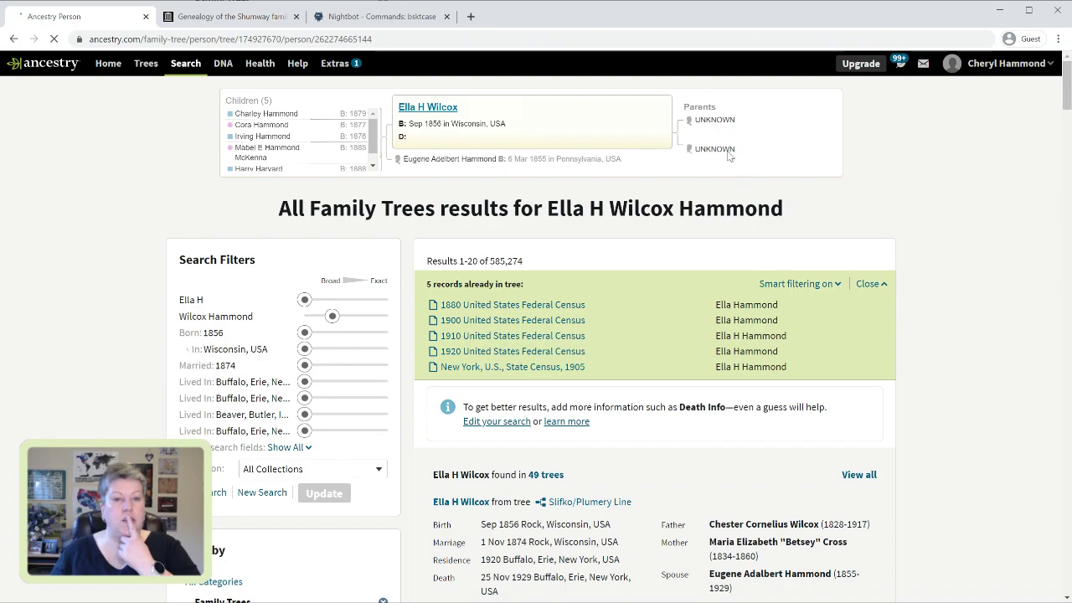
scroll(967, 414, down, 4)
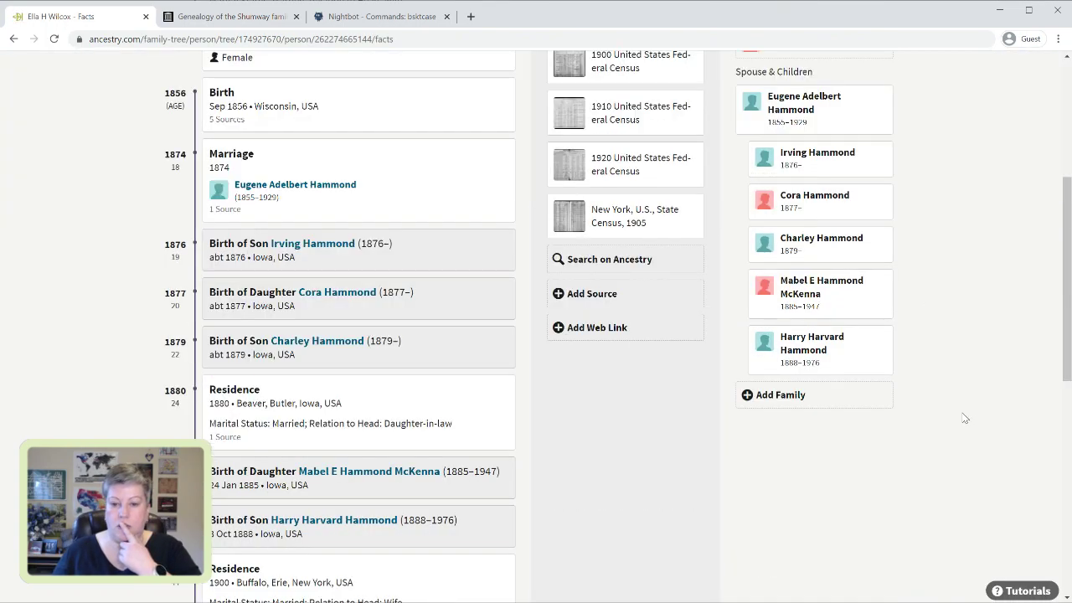
click(821, 360)
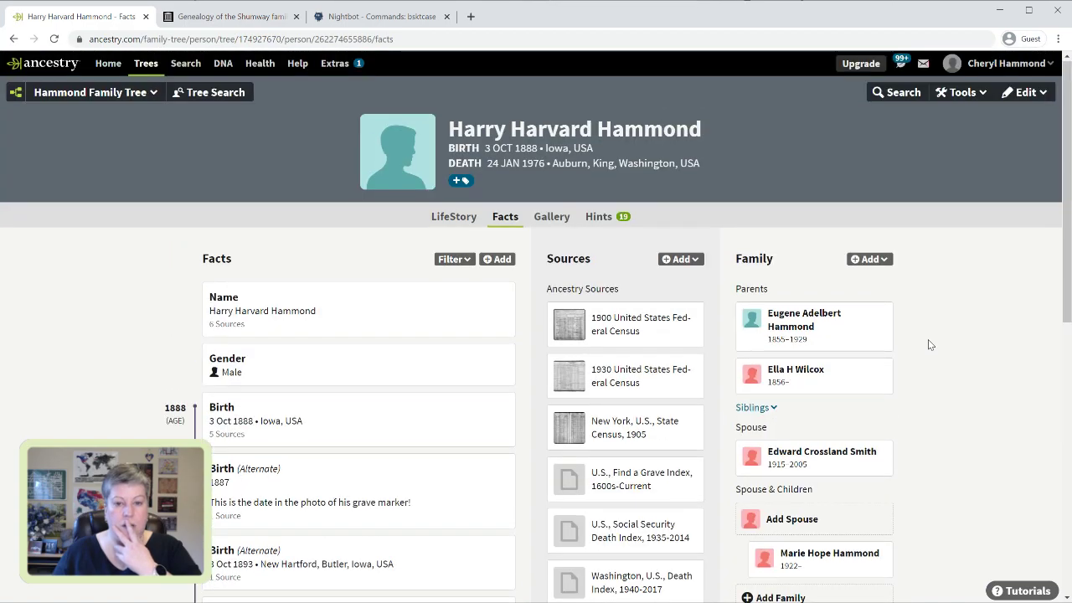
click(603, 217)
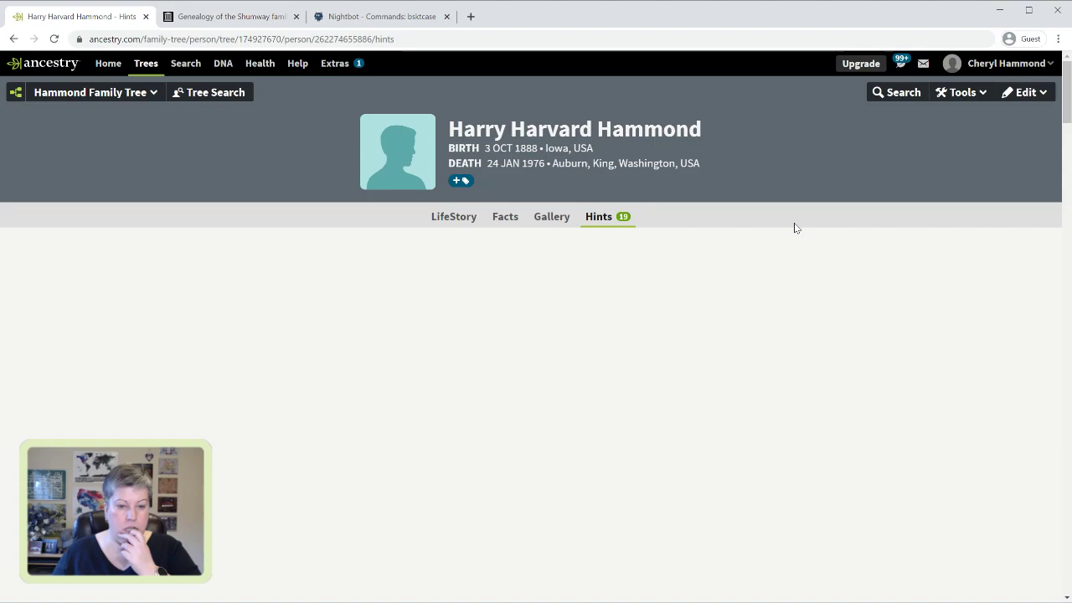
Open the group photo hint submitted on 7/12/2019 and enlarge it to examine the family members' faces
scroll(574, 260, down, 4)
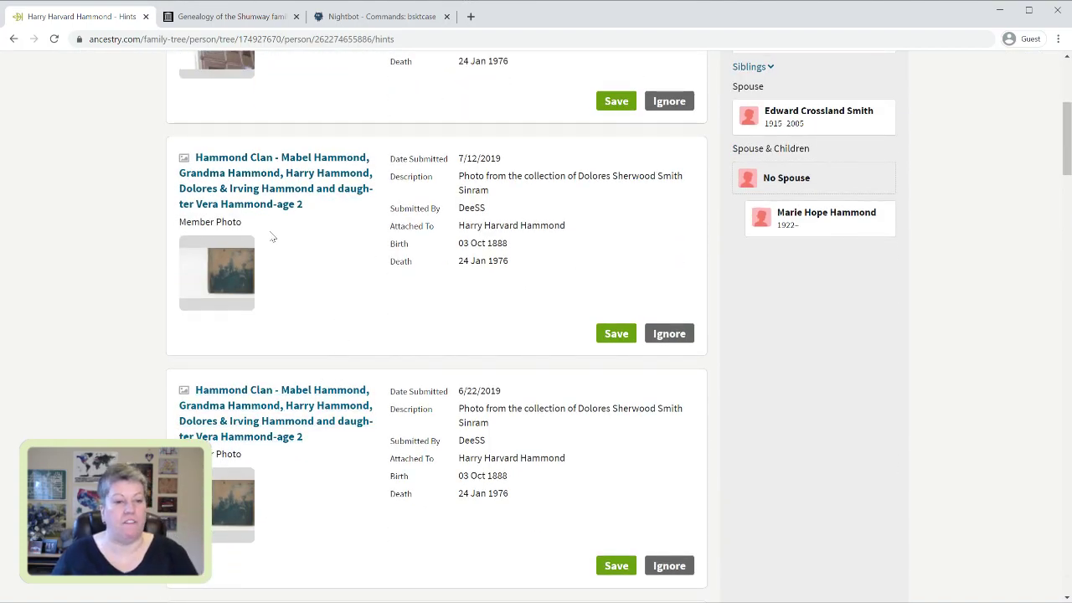
click(230, 283)
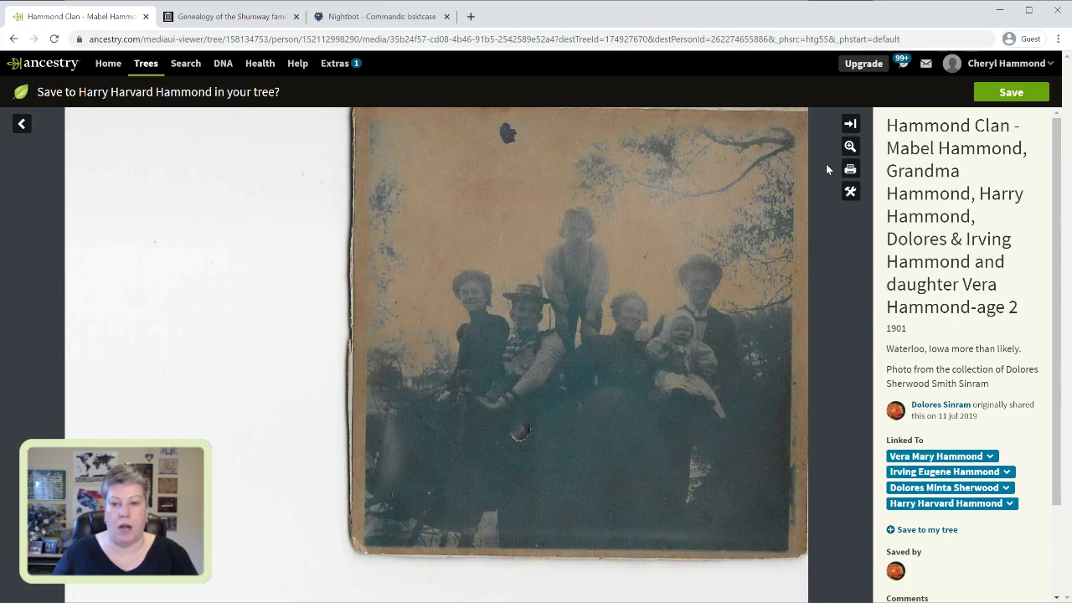
click(849, 149)
drag(701, 366, 410, 461)
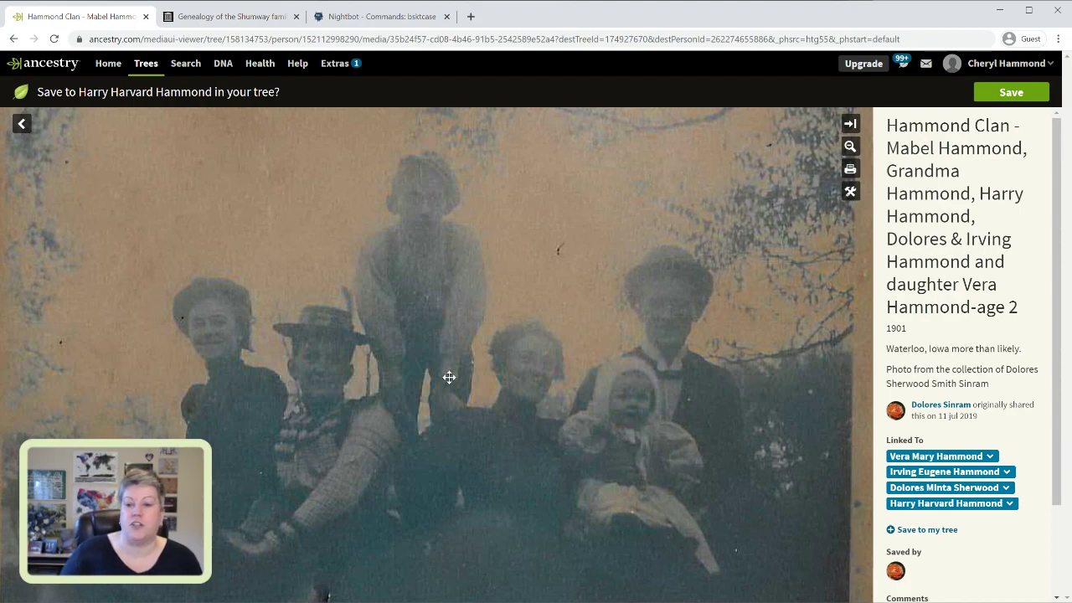
Save the group photo hint to the youngest son and crop his profile image to the standing boy's face
click(1009, 94)
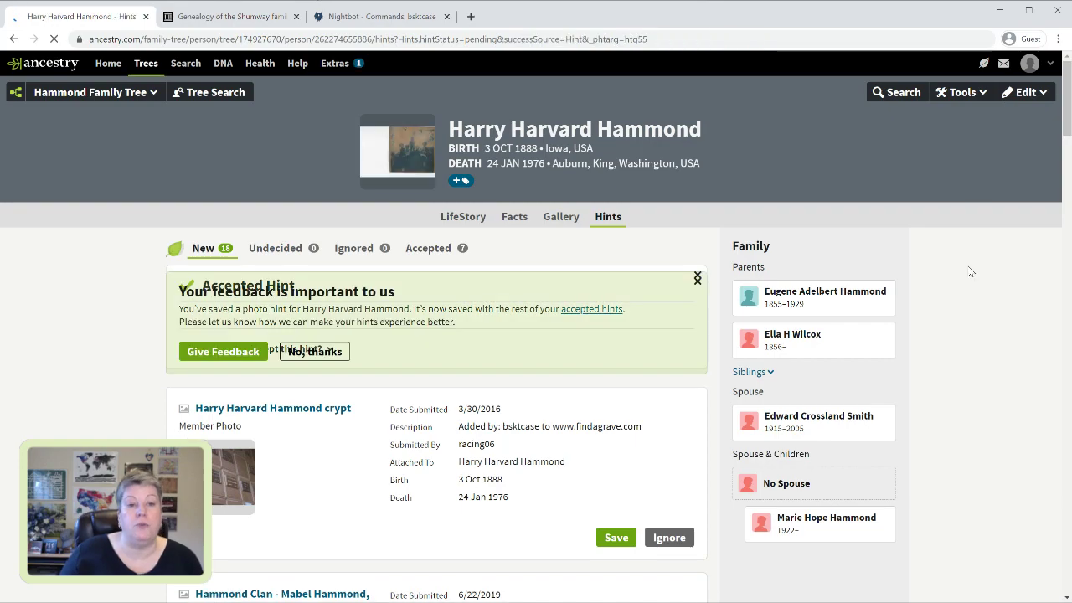
click(398, 151)
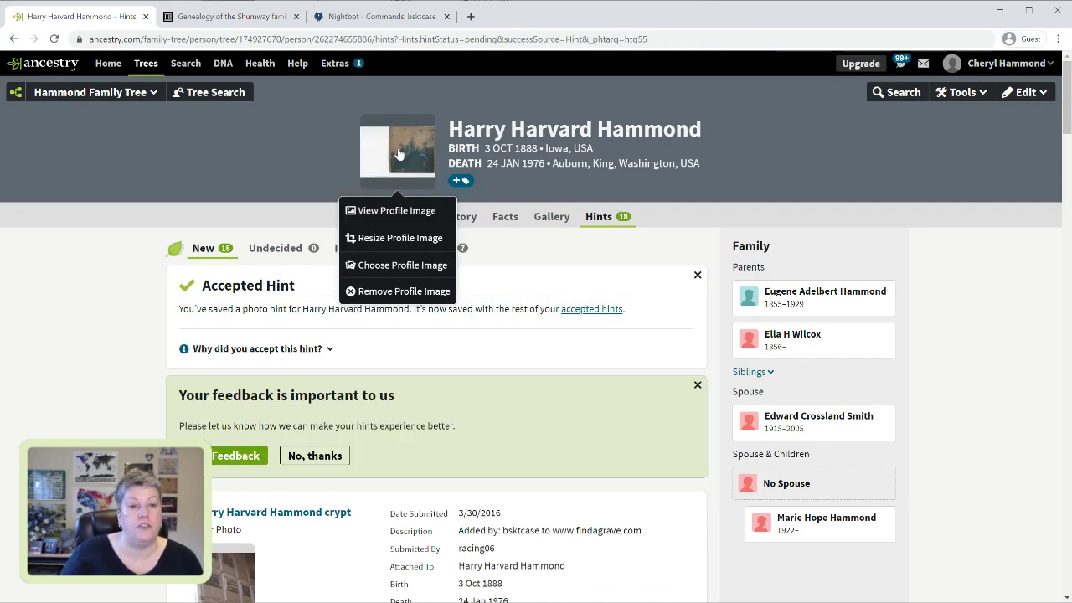
click(397, 239)
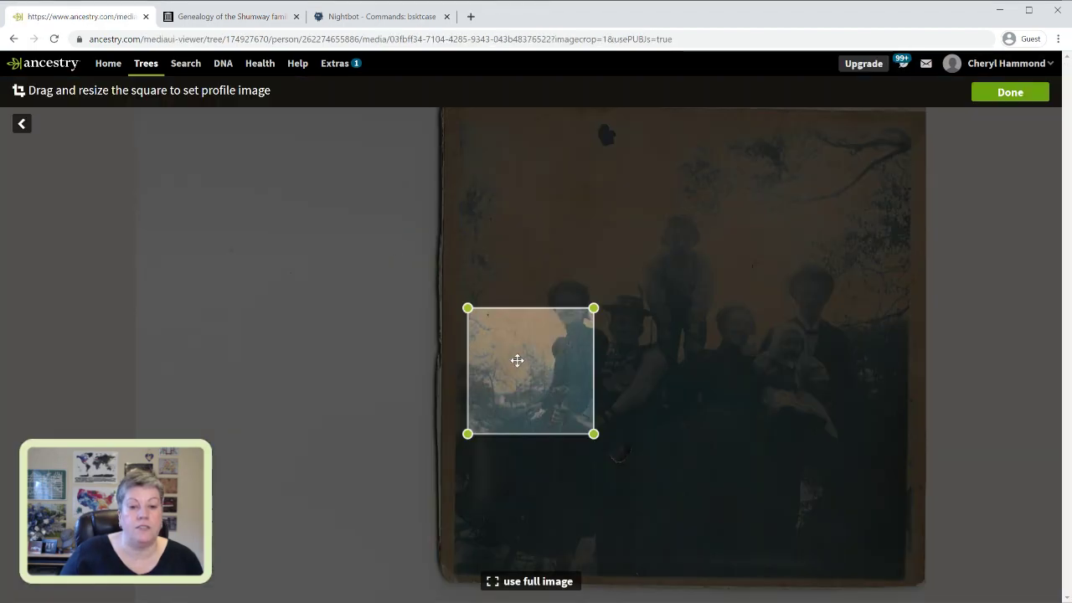
drag(546, 337, 685, 251)
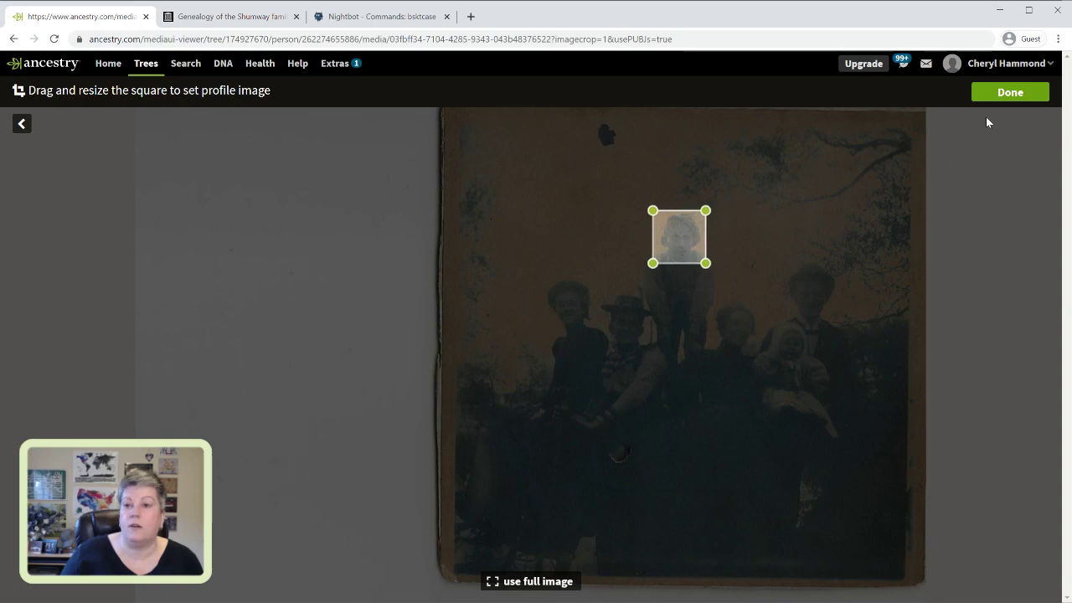
click(990, 96)
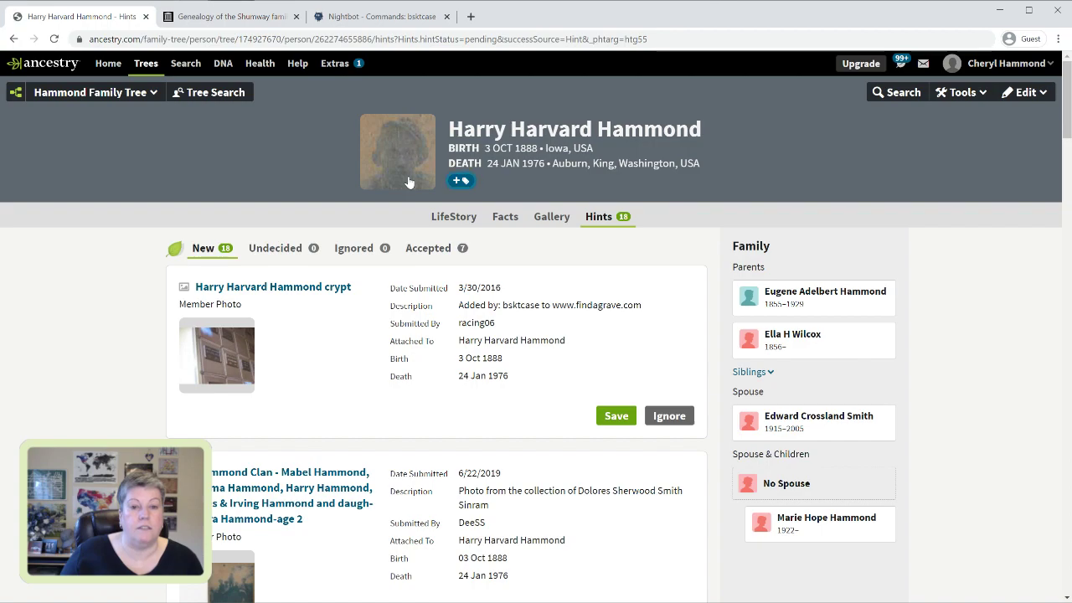
View the son's full profile image and link the group photo to his mother in the Hammond Family Tree
click(407, 162)
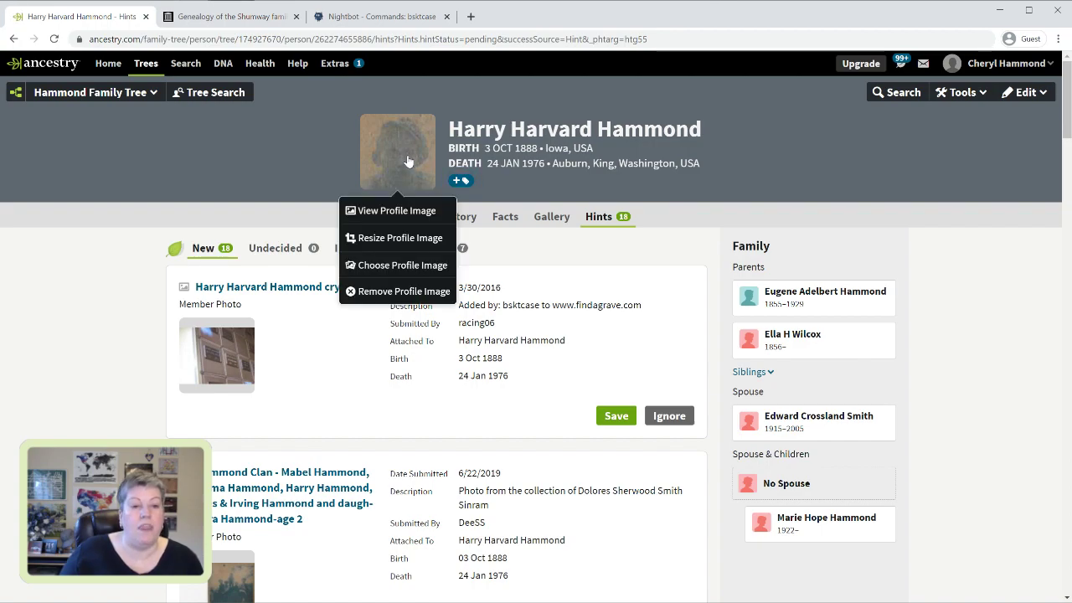
click(383, 212)
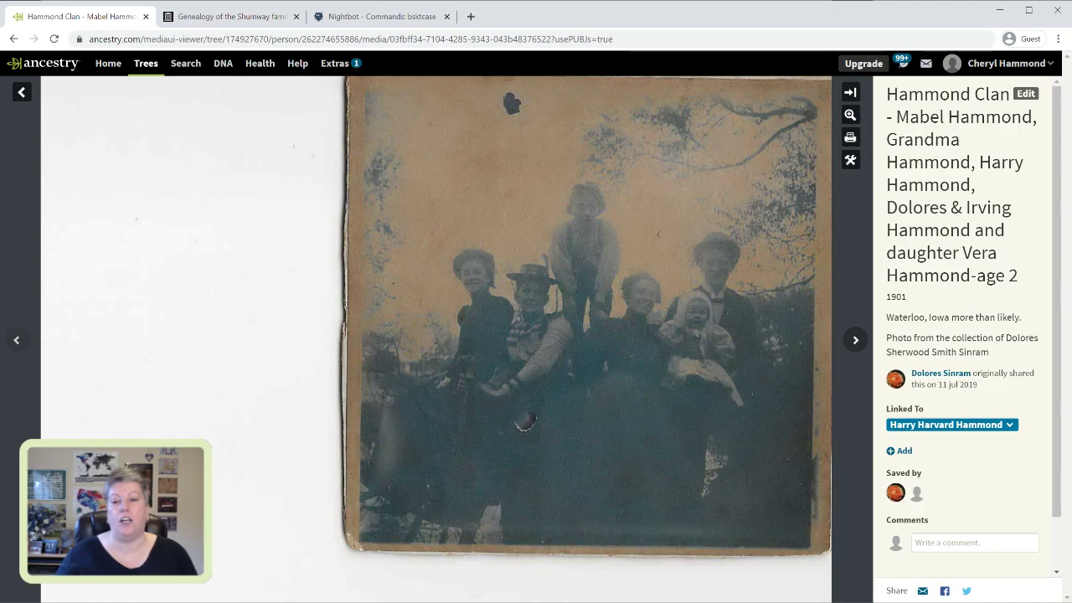
click(904, 451)
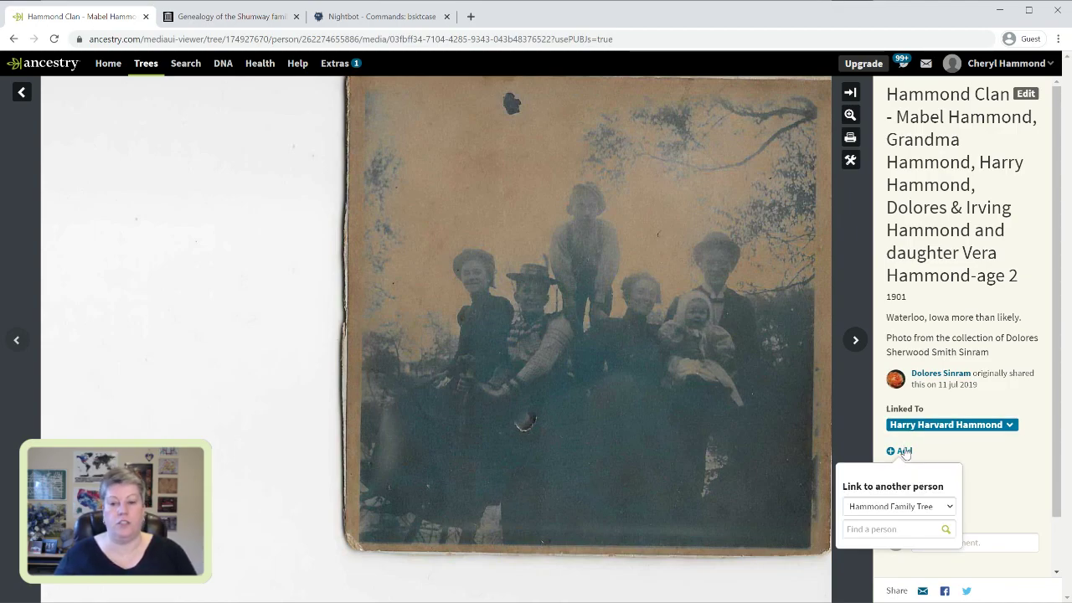
click(897, 531)
text(ella)
click(890, 560)
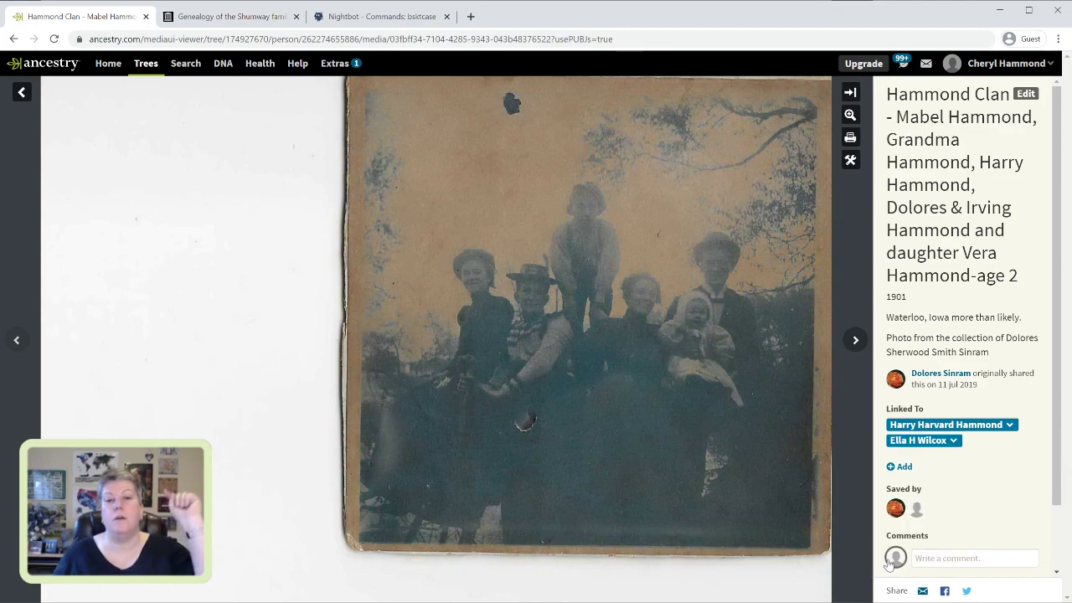
Link the group photo also to the son's sister named in its title and to his eldest brother
click(905, 467)
click(897, 545)
text(mabe)
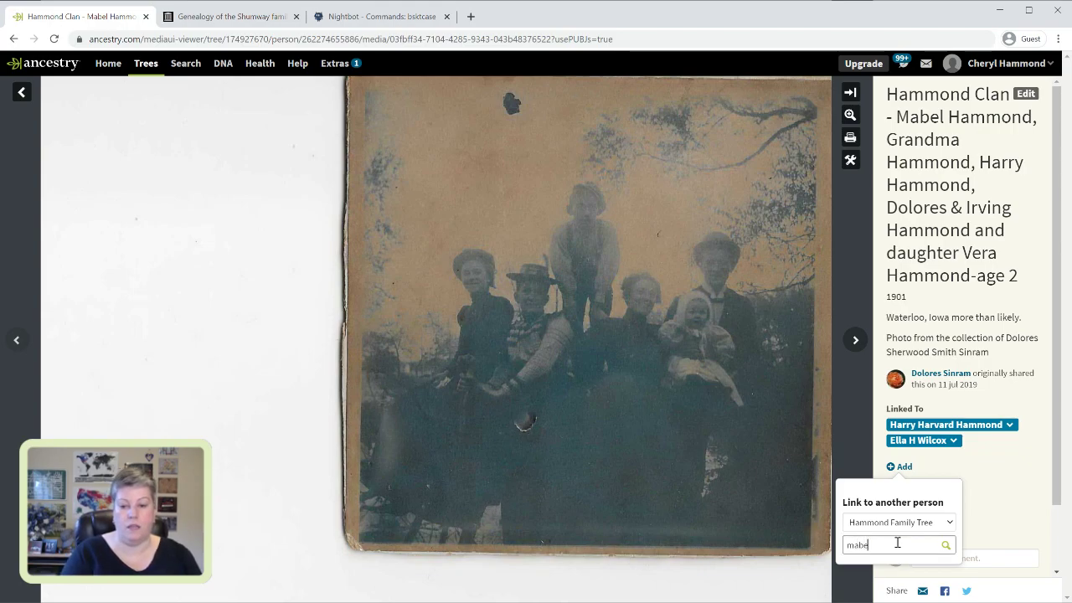
click(892, 577)
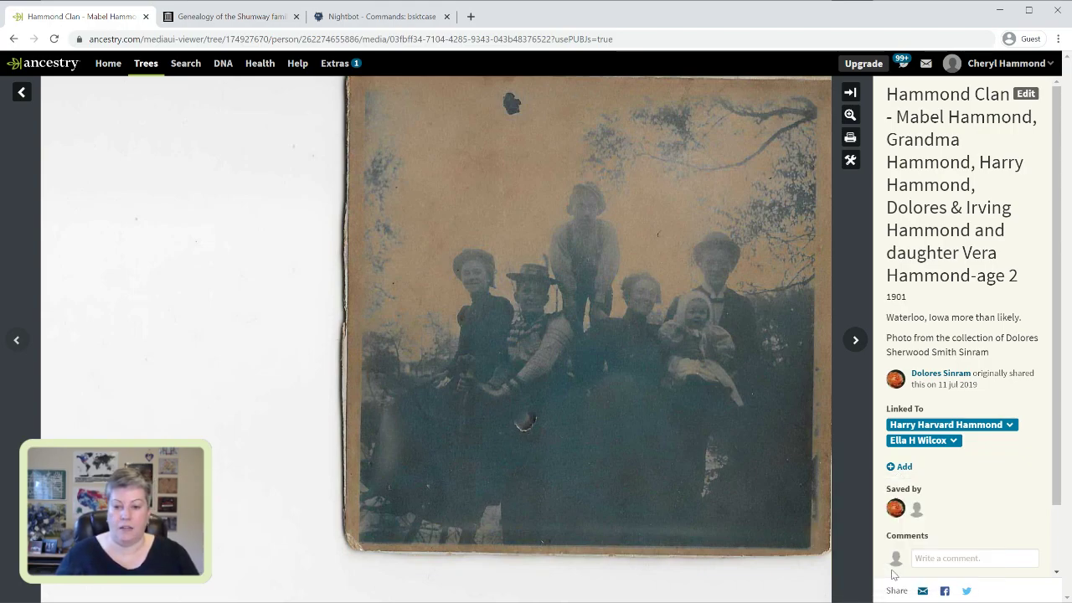
click(904, 483)
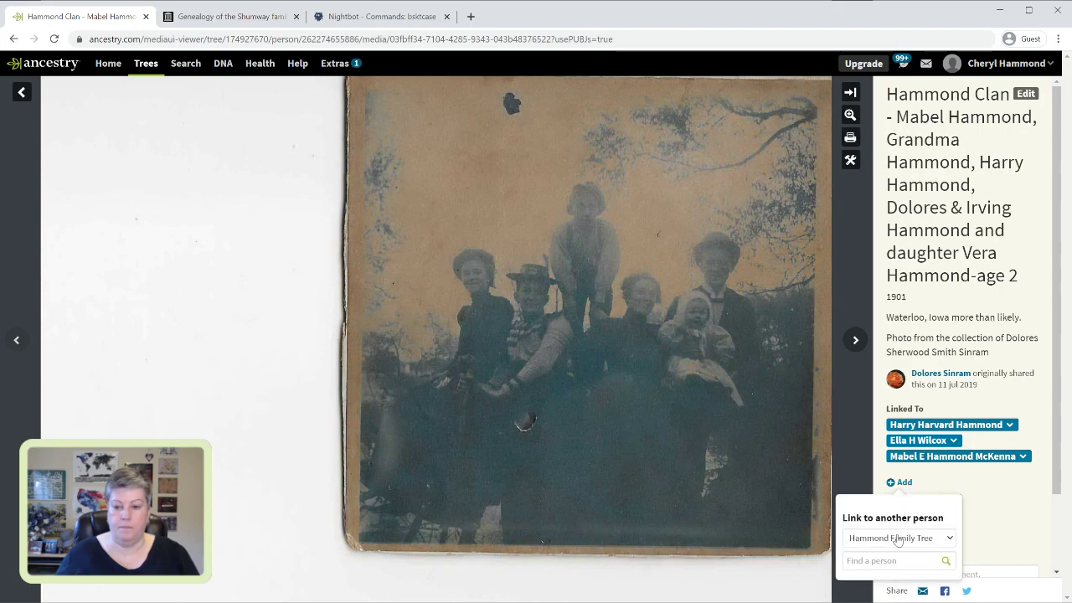
click(889, 561)
text(ir)
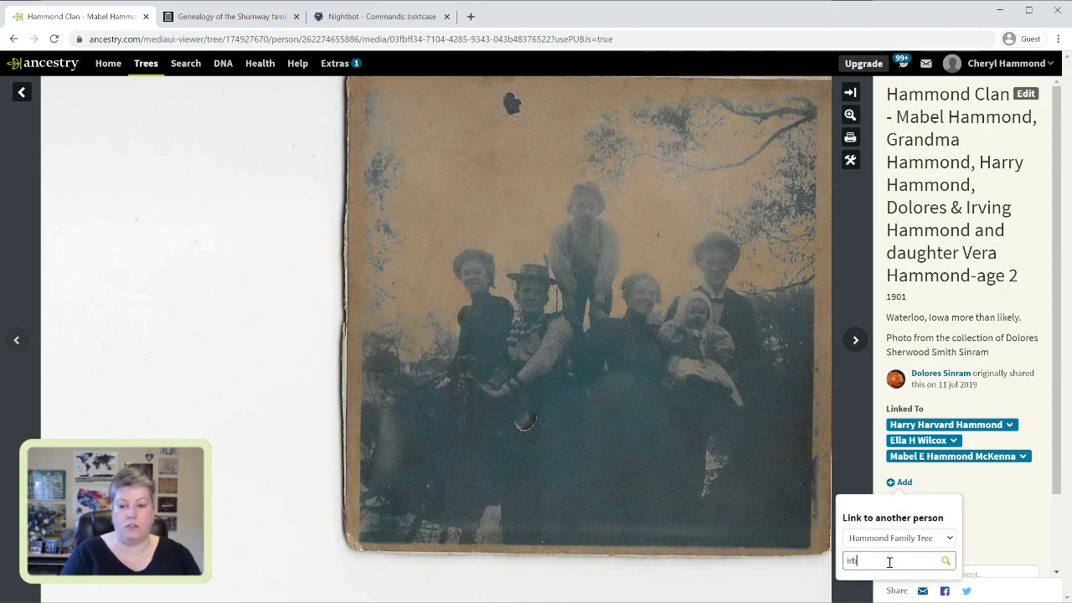
text(v)
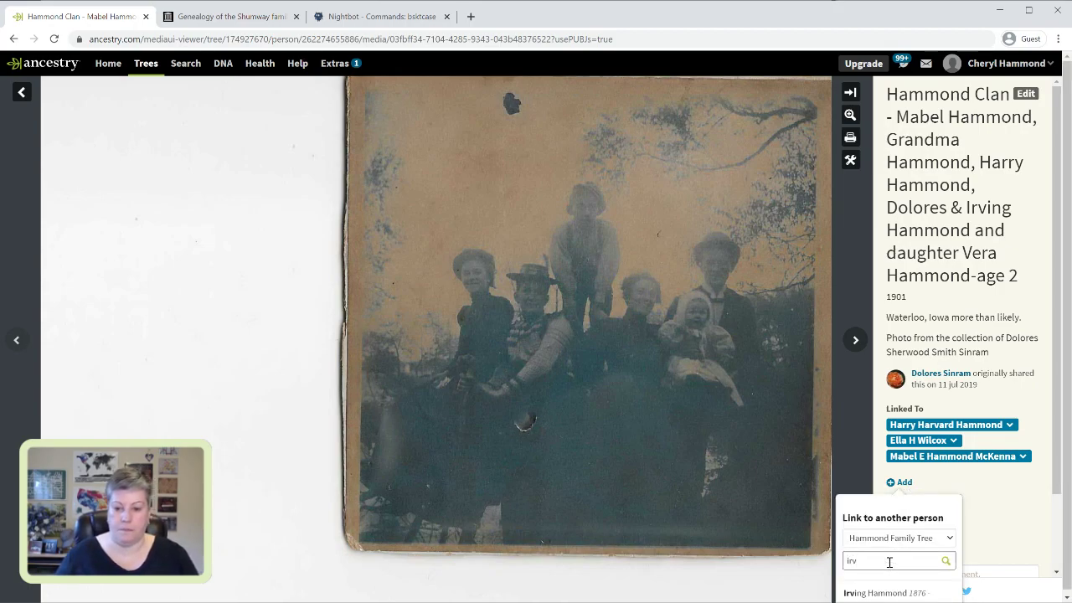
click(882, 592)
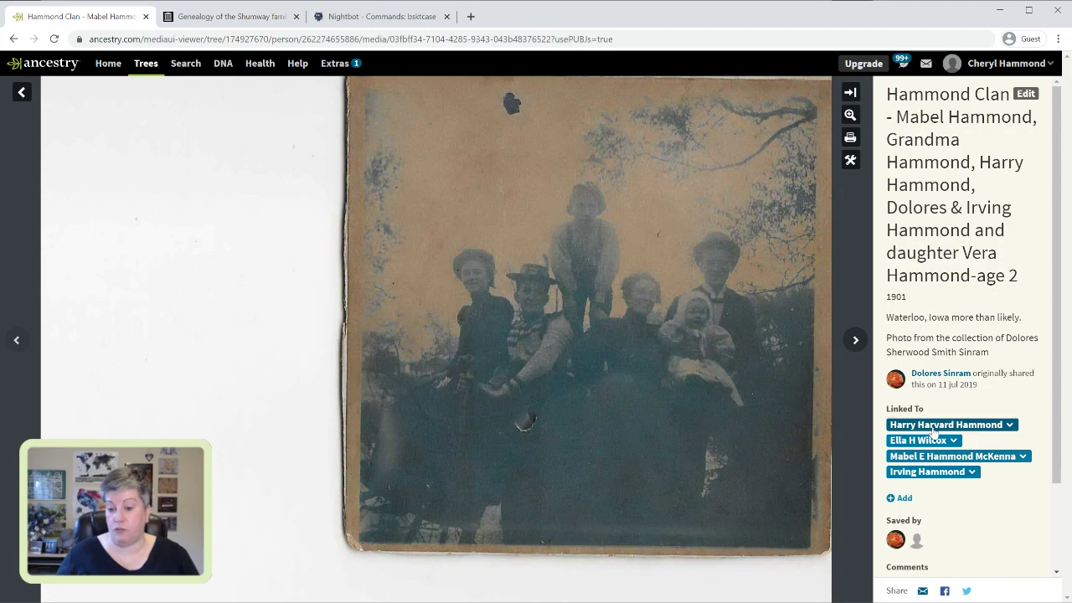
scroll(934, 429, down, 3)
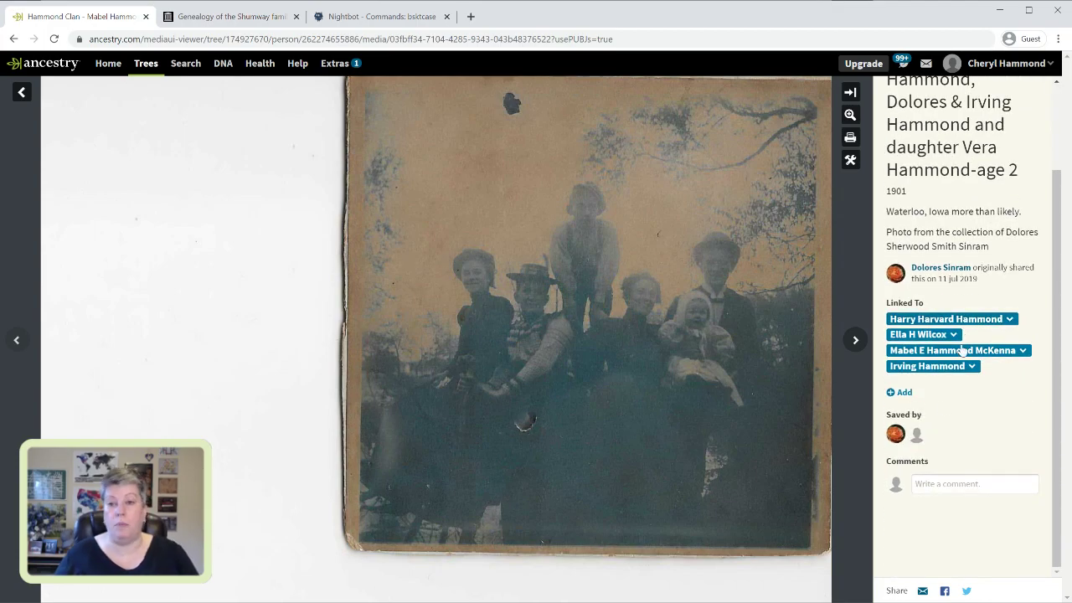
scroll(962, 351, up, 3)
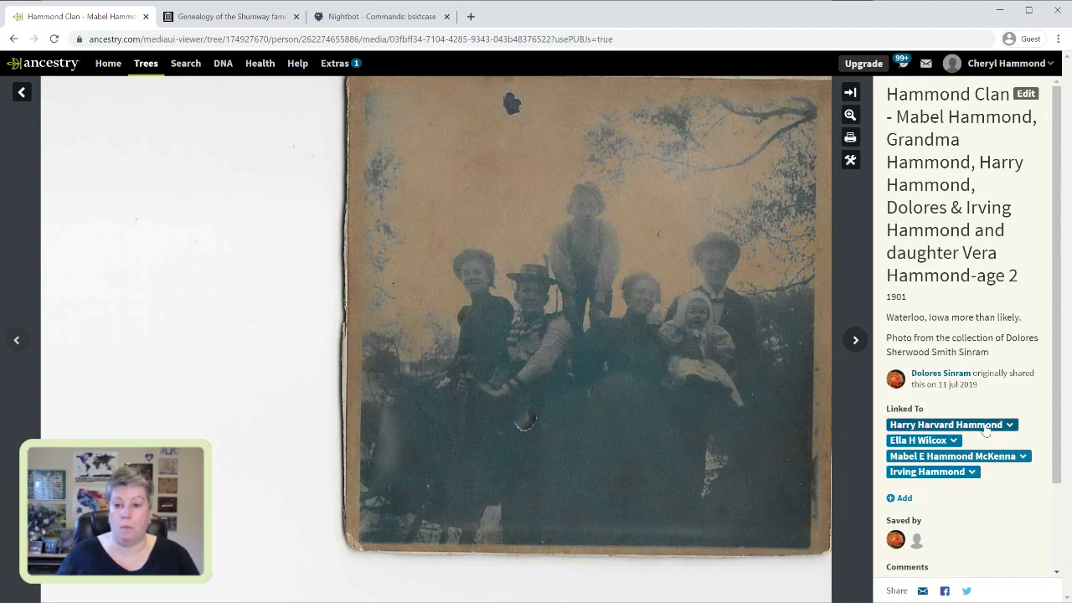
Set the group photo as the mother's profile image, cropped to the face of the seated figure in the flat-brimmed hat
click(922, 441)
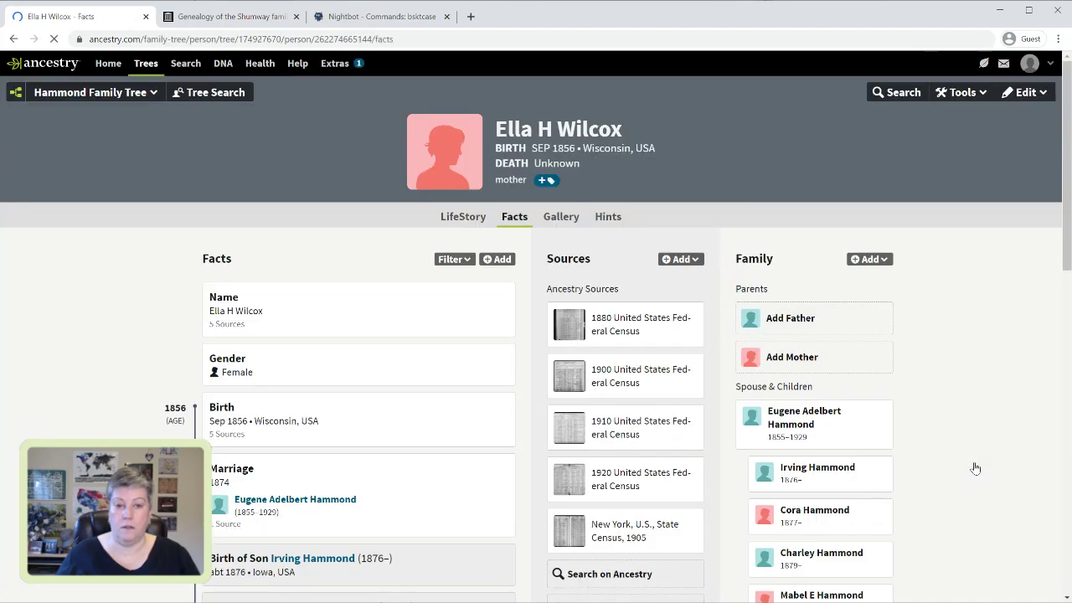
click(553, 218)
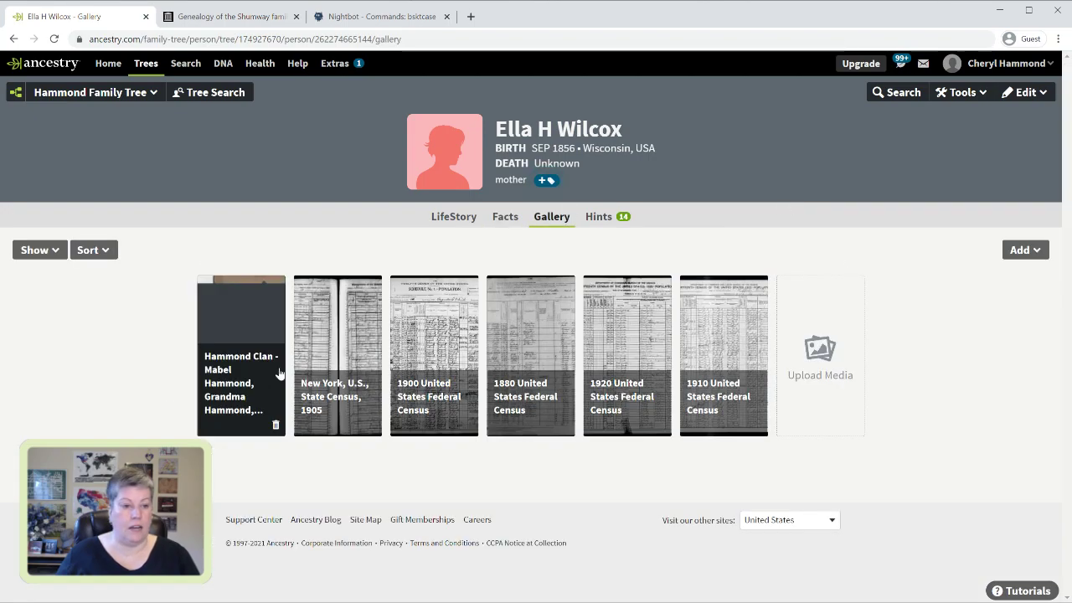
click(429, 164)
click(537, 177)
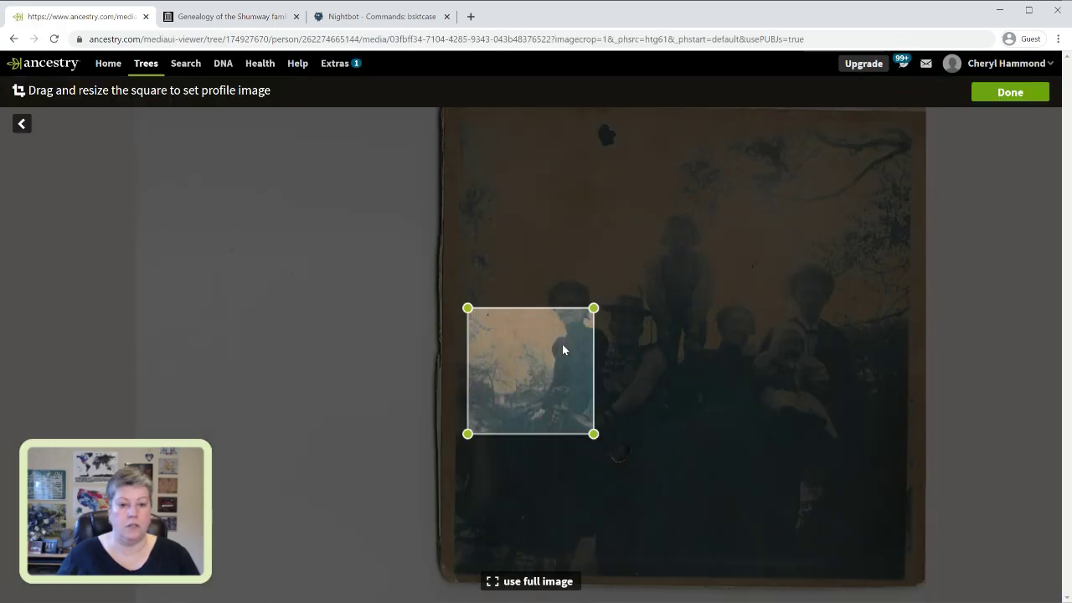
drag(505, 374, 633, 323)
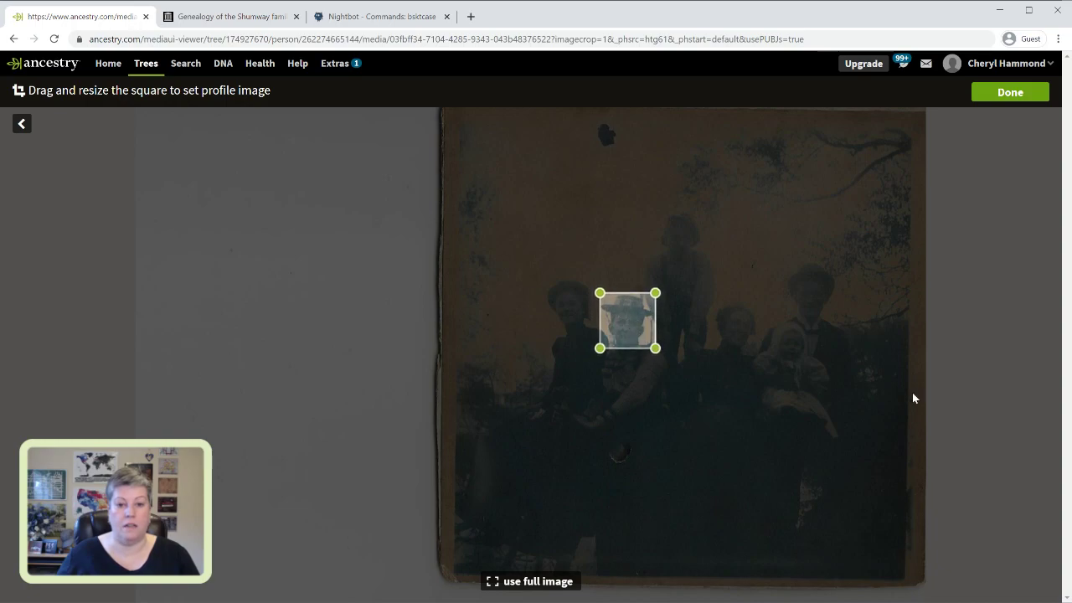
click(1016, 95)
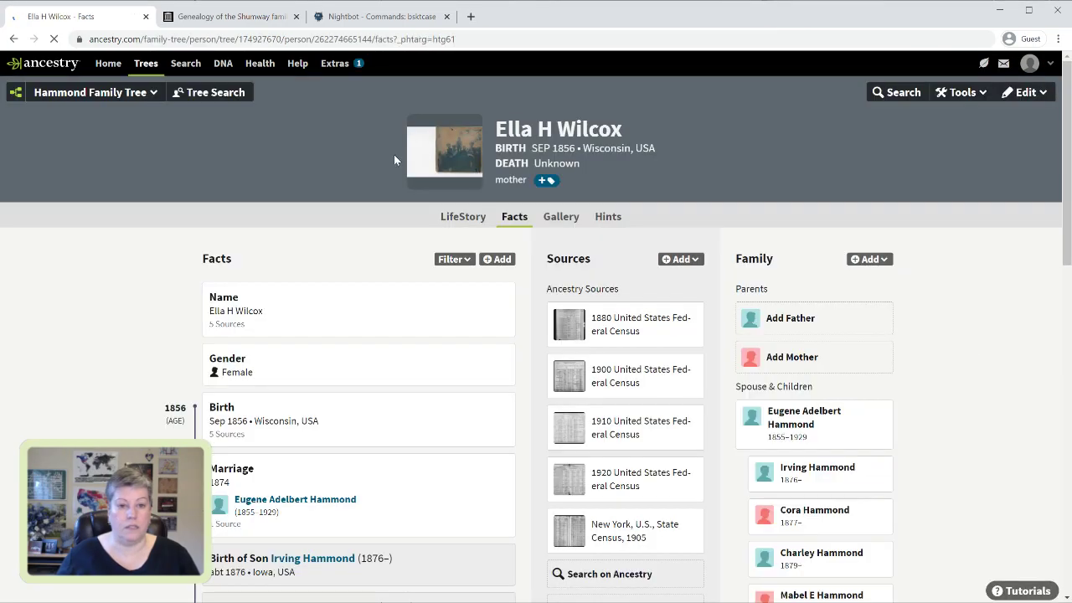
Reload the mother's profile and resize its image again, tightly around the face beneath the flat-brimmed hat
click(54, 38)
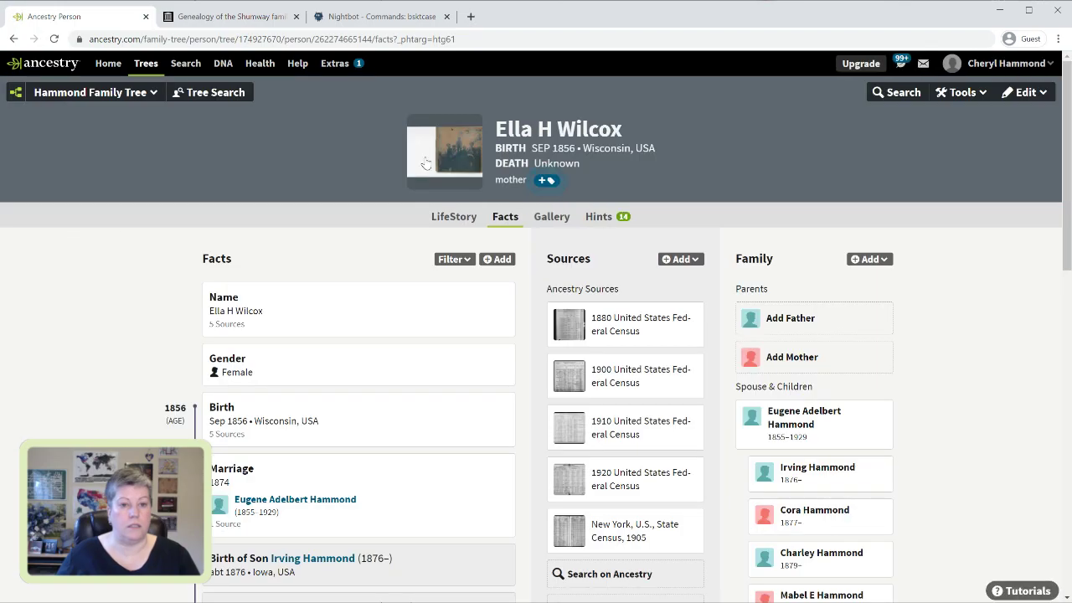
click(425, 163)
click(424, 243)
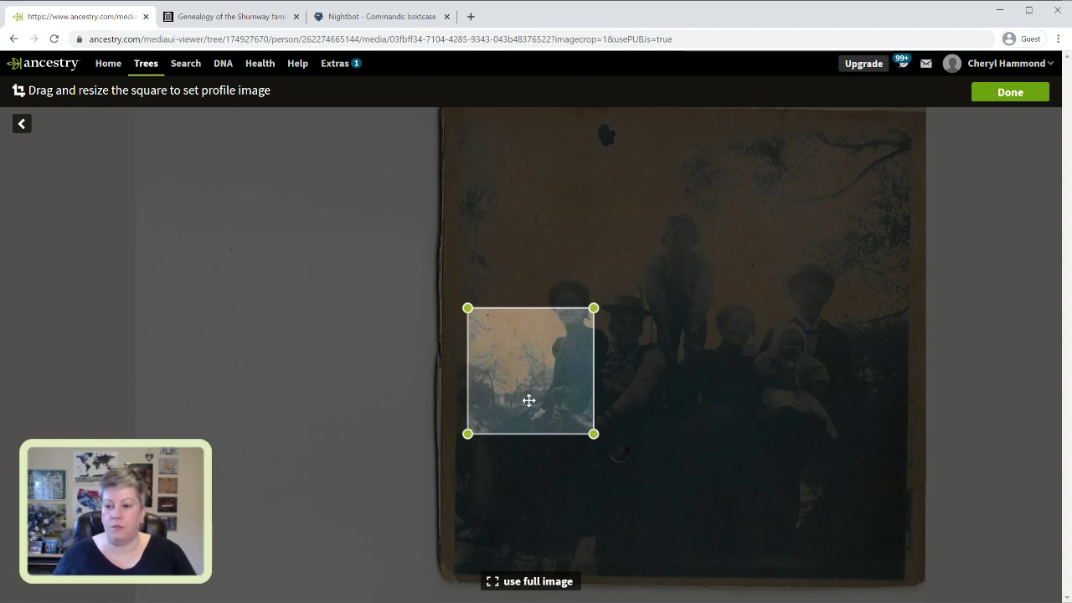
drag(528, 375, 640, 354)
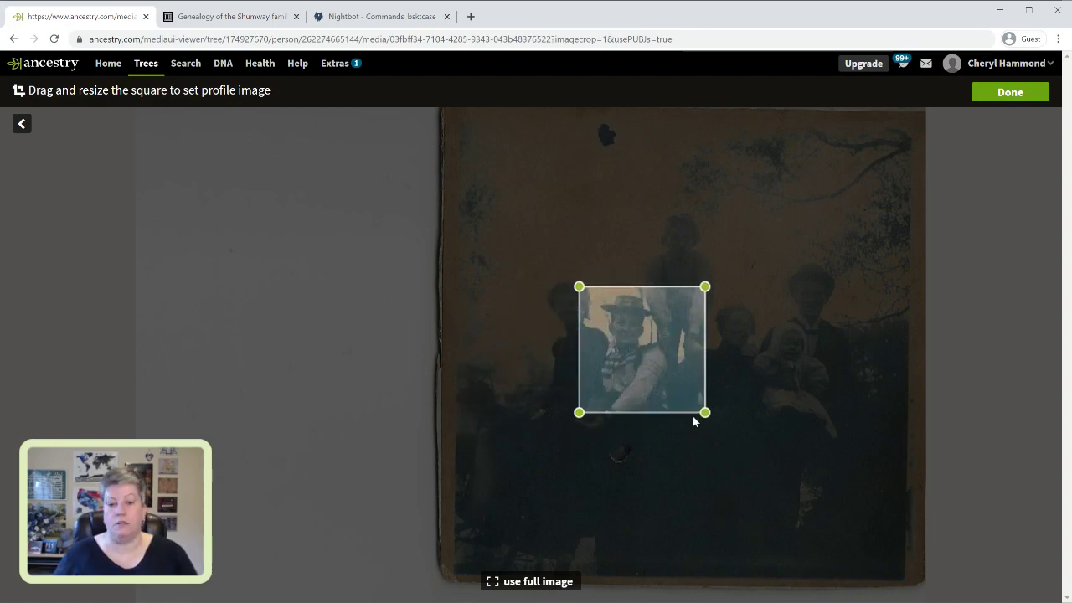
drag(706, 412, 654, 347)
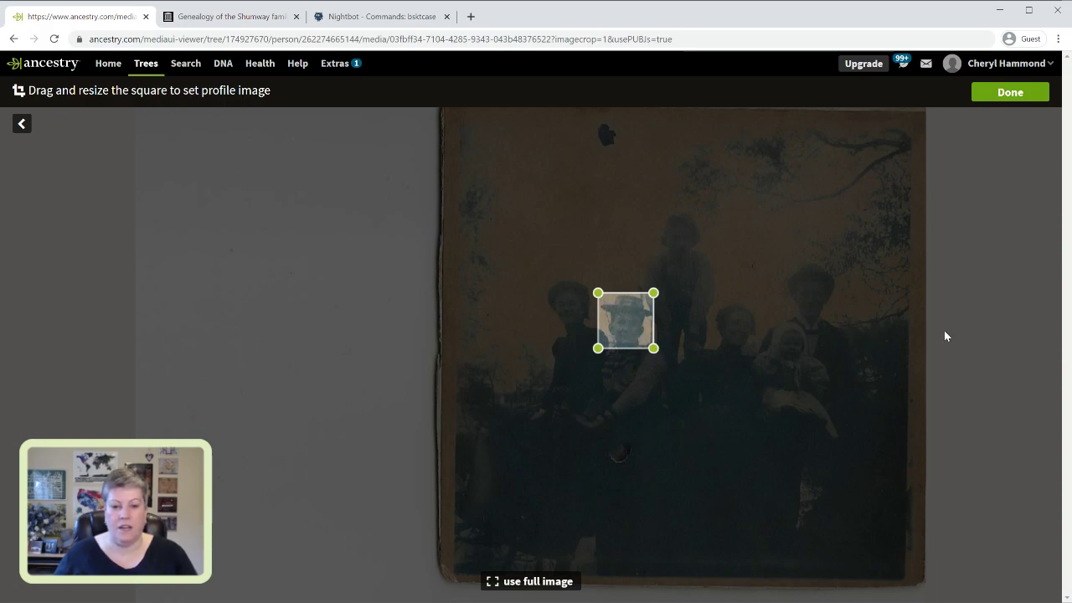
click(1011, 94)
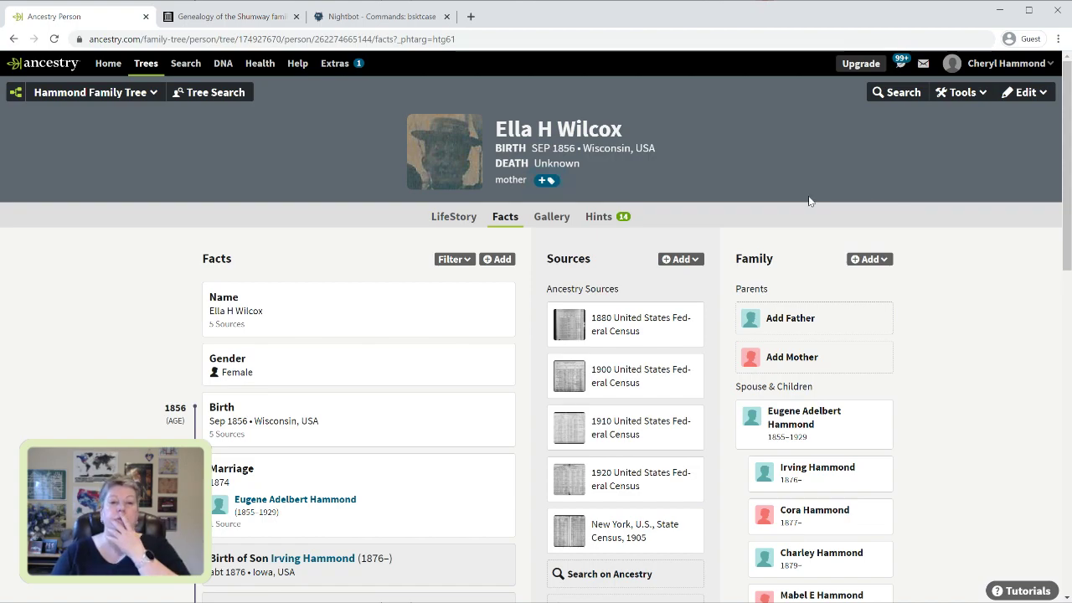
Set the group photo, cropped to the rightmost man's face, as the eldest brother's profile image and return to the pedigree view
scroll(976, 402, down, 2)
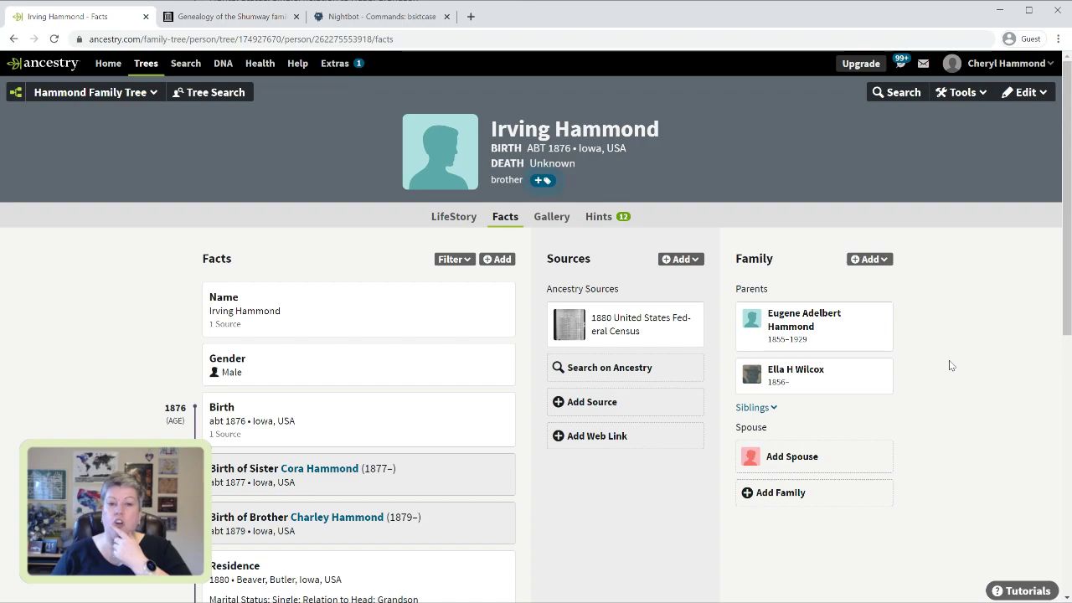
click(552, 217)
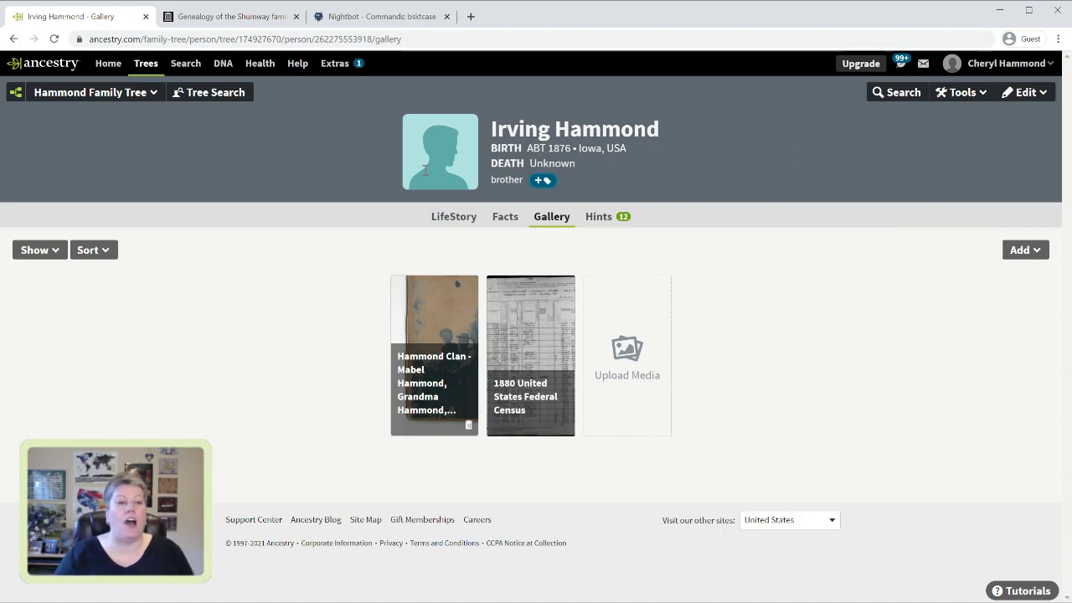
click(50, 251)
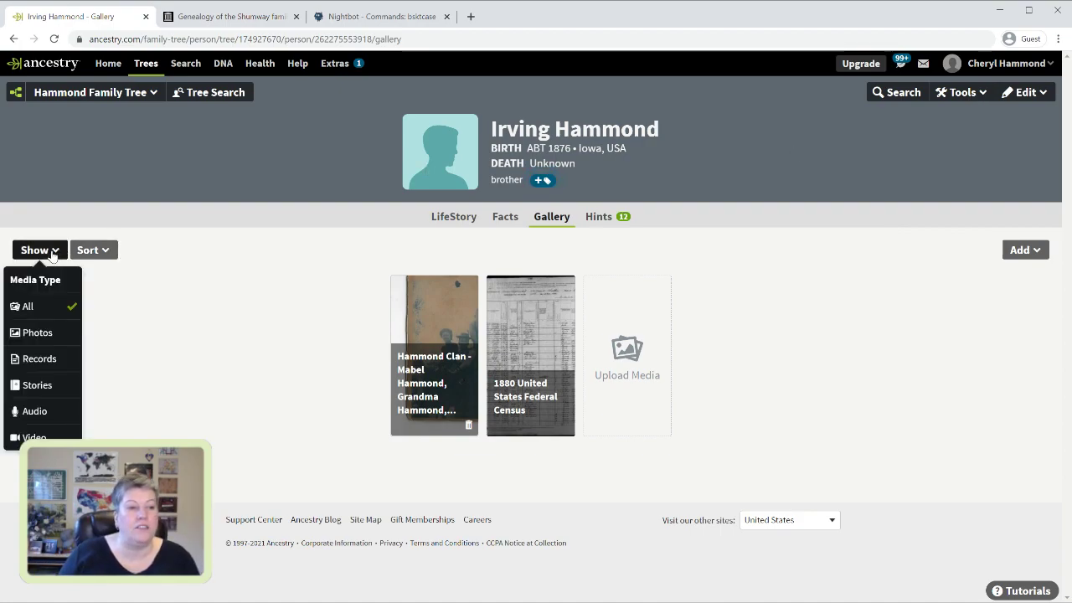
click(52, 251)
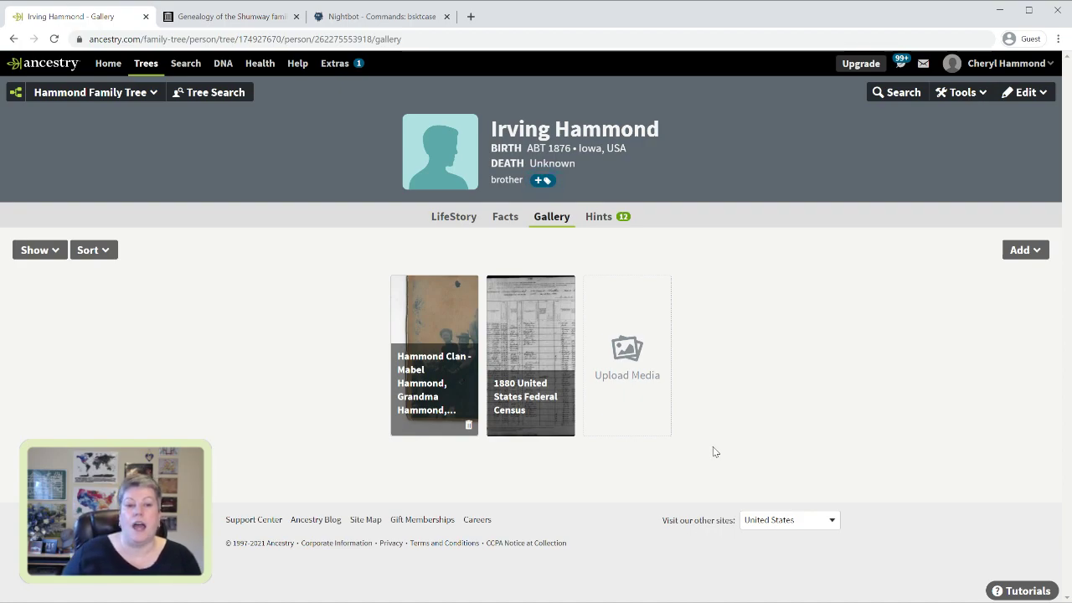
click(457, 134)
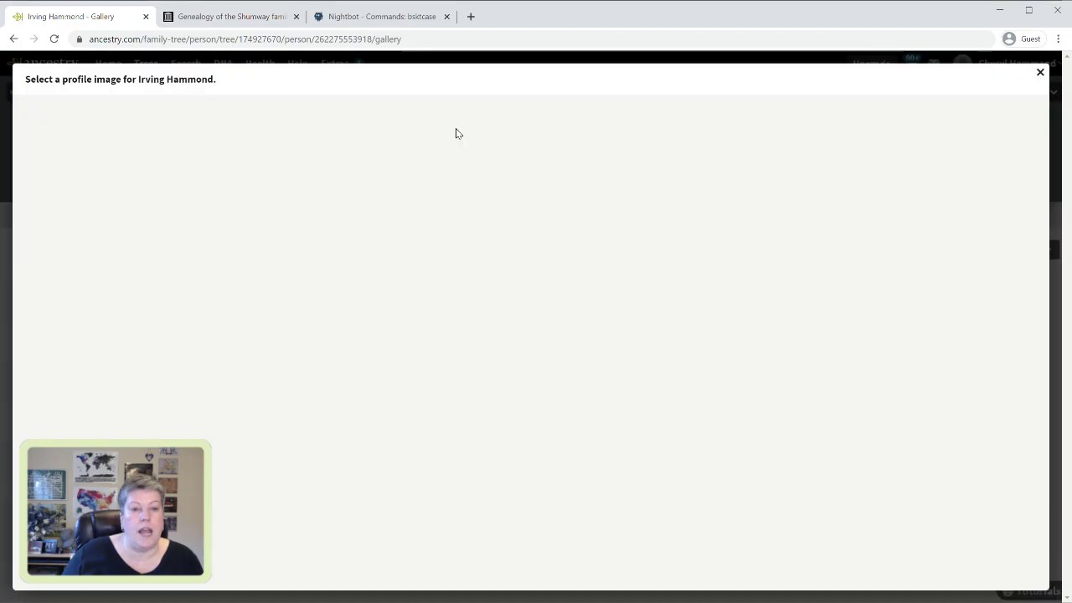
click(528, 214)
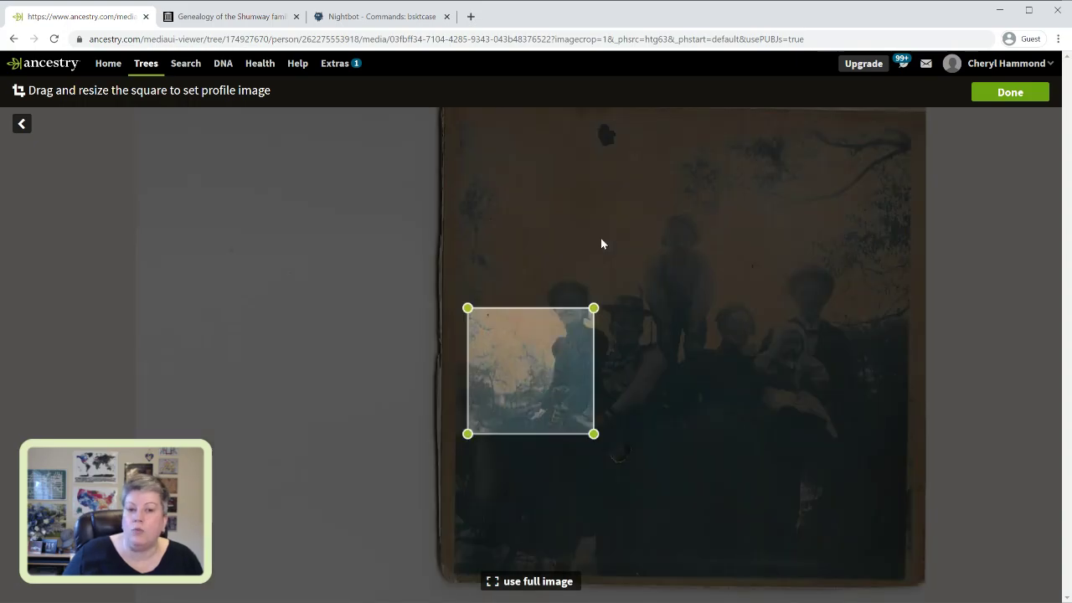
drag(531, 397, 805, 357)
drag(740, 392, 812, 303)
click(996, 95)
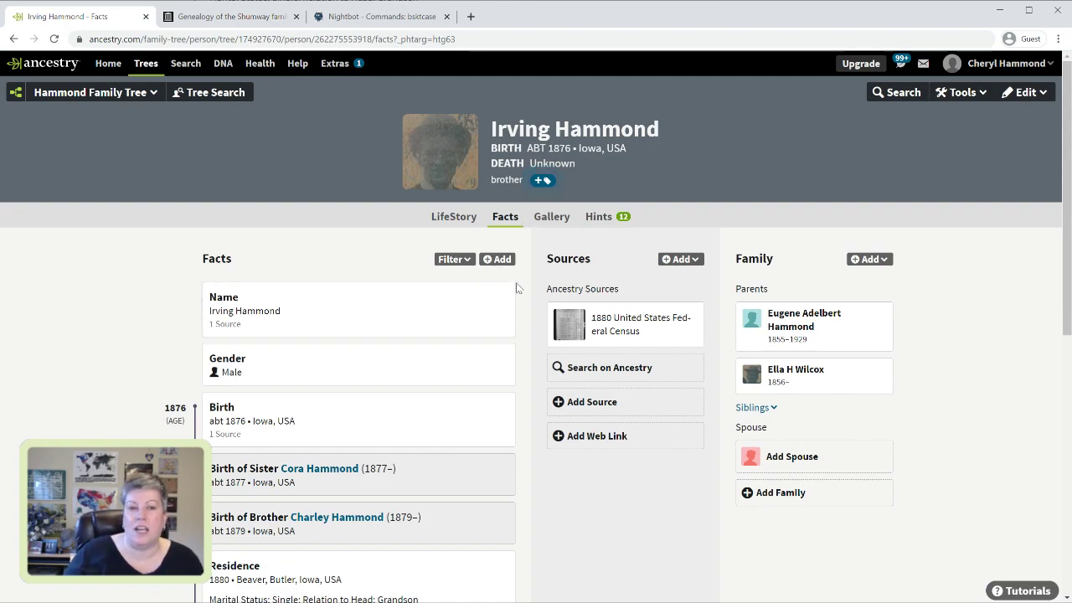
click(14, 93)
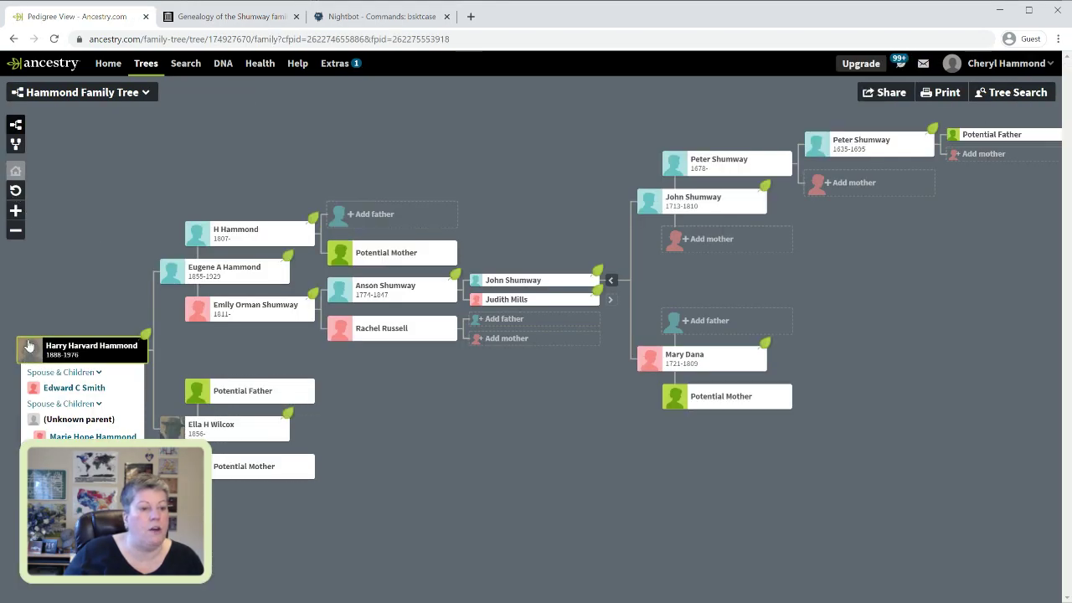
Switch the tree to family view, open the mother's hints and look through the list of new hints
click(15, 143)
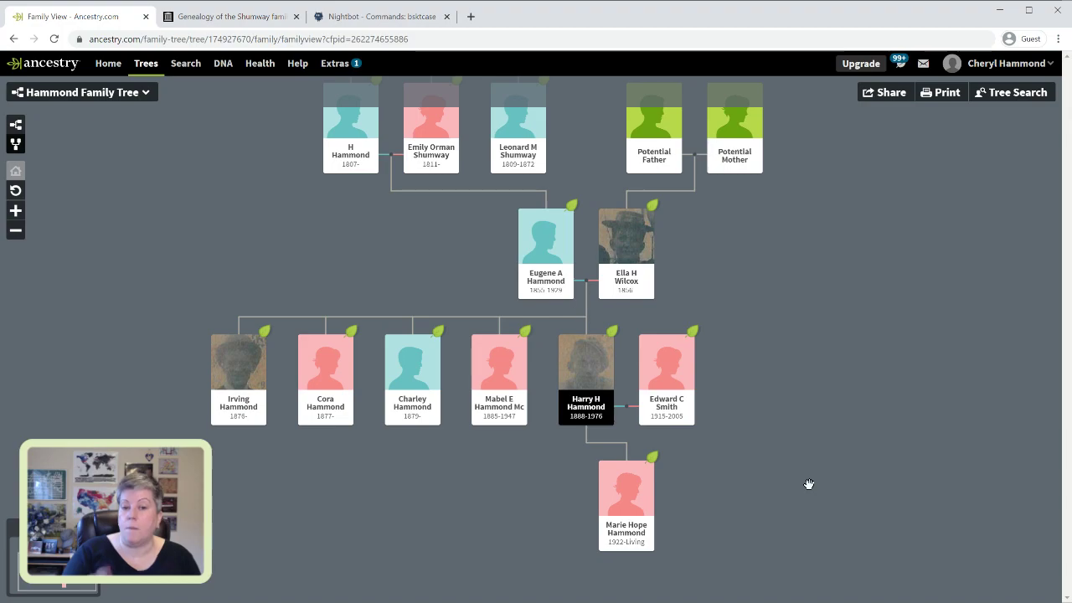
click(623, 285)
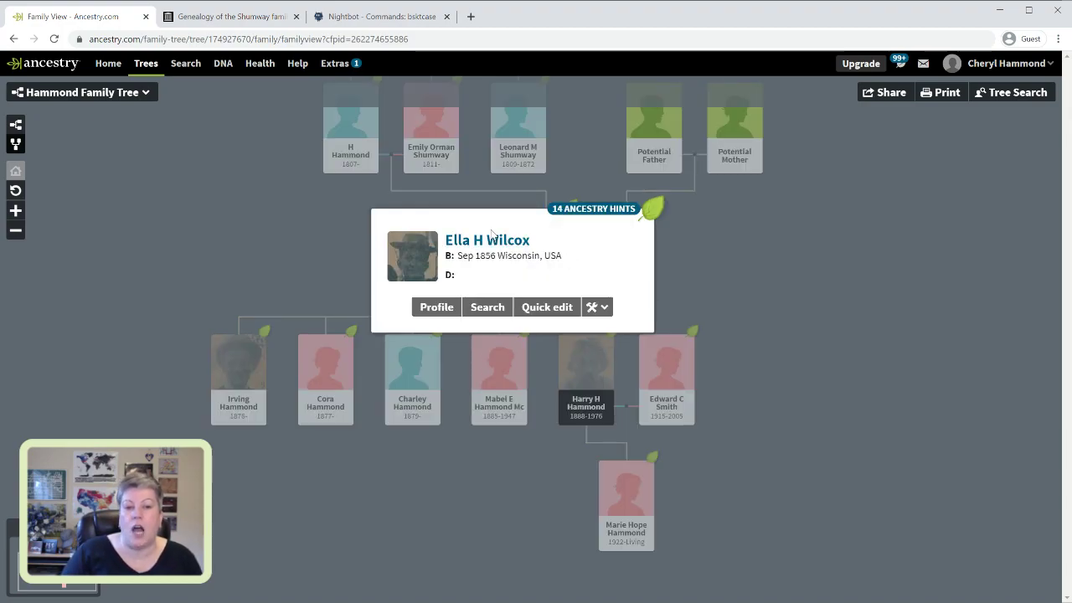
click(487, 241)
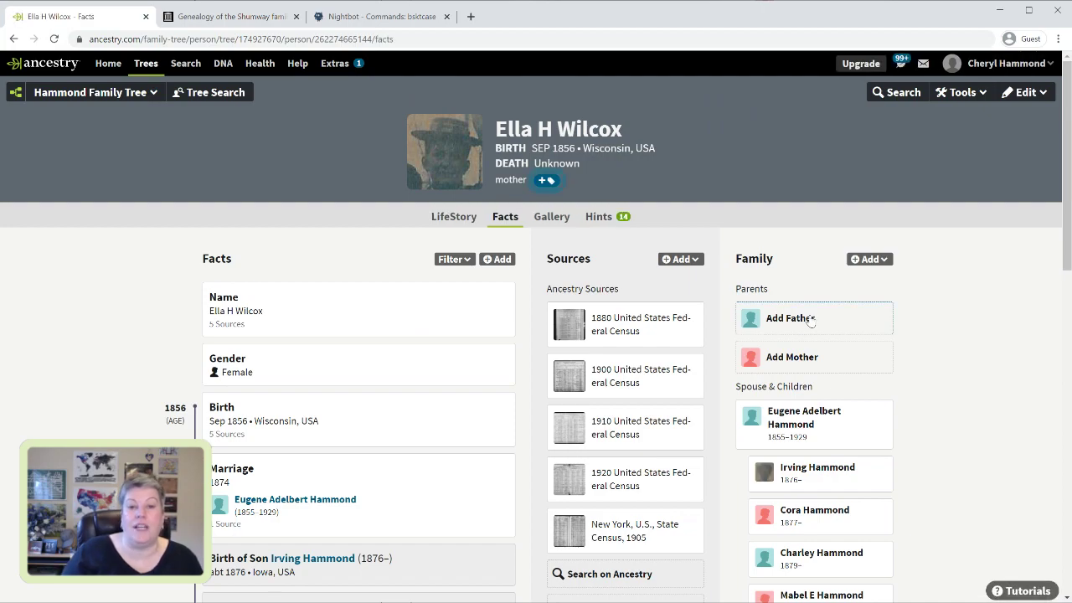
click(606, 220)
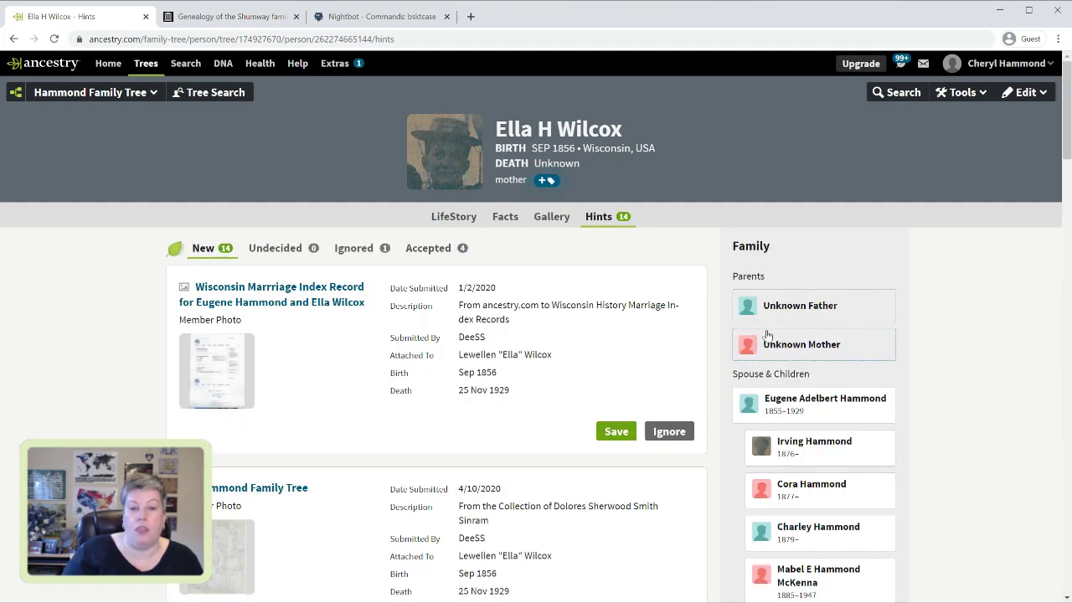
scroll(553, 284, down, 3)
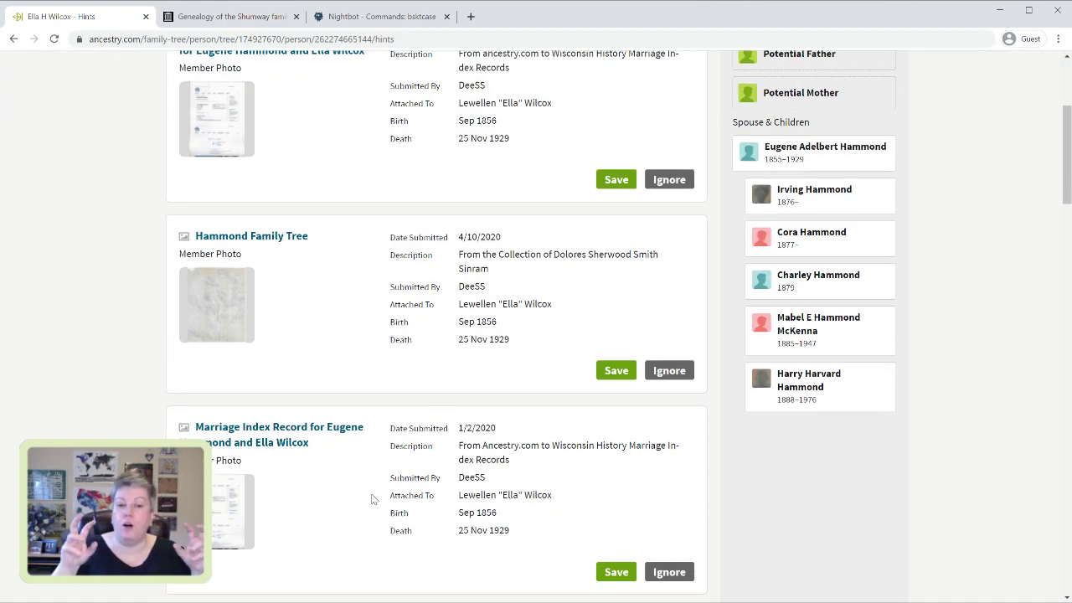
scroll(371, 499, down, 3)
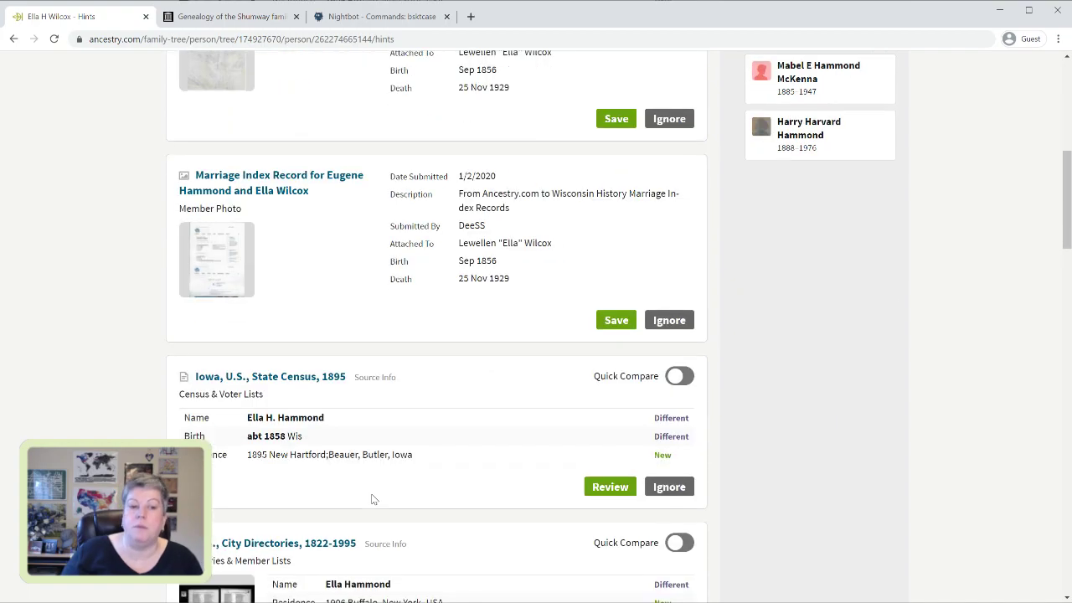
scroll(372, 498, down, 3)
scroll(372, 498, down, 10)
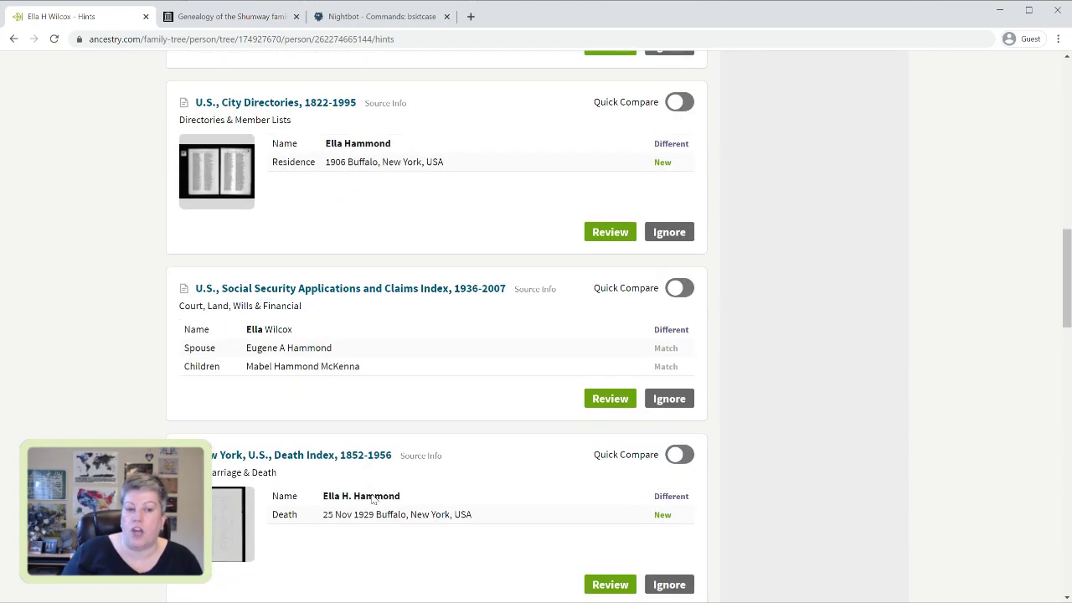
scroll(373, 494, down, 2)
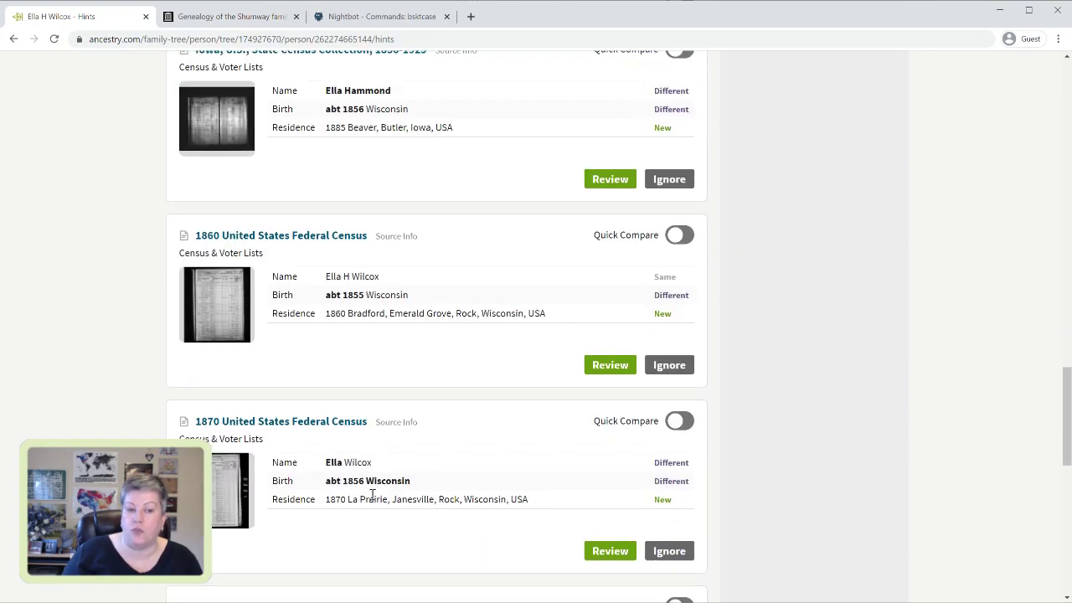
scroll(373, 495, up, 20)
scroll(372, 494, down, 2)
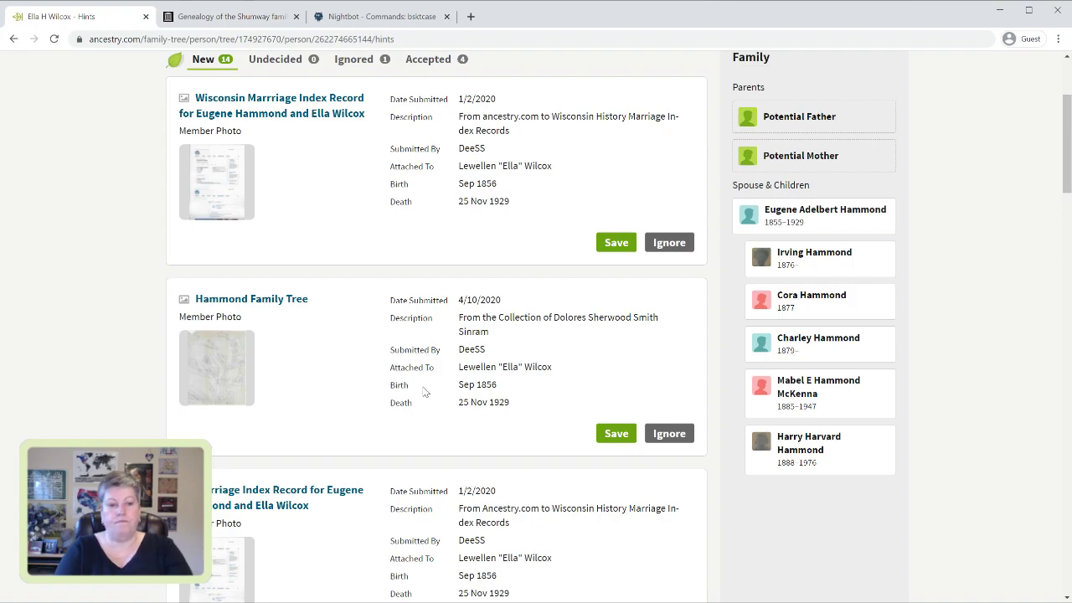
Open the hint with the hand-drawn family tree and save that member photo to the mother
click(200, 382)
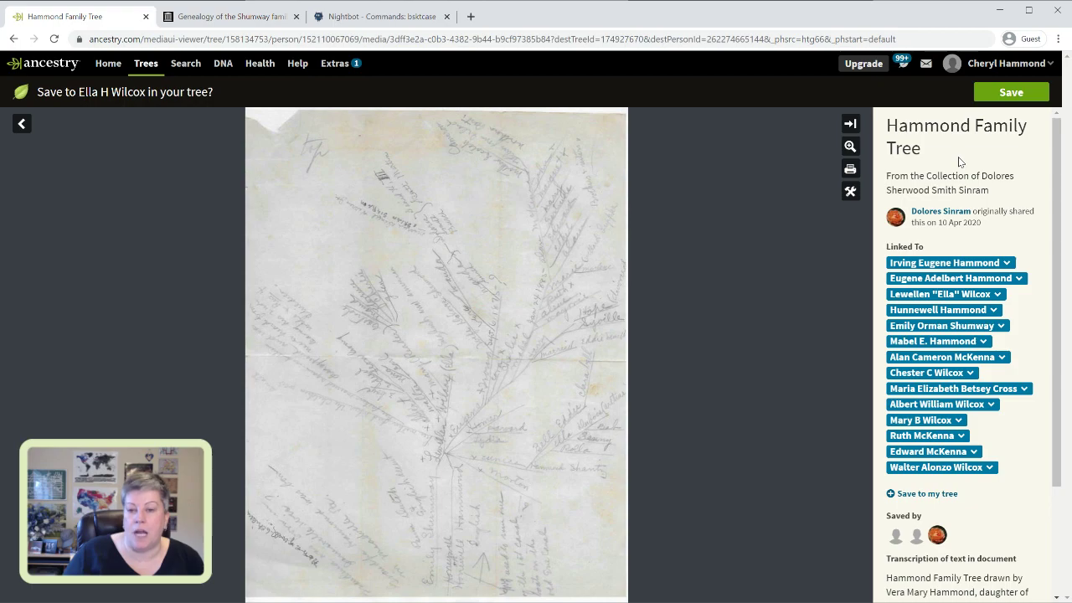
click(849, 194)
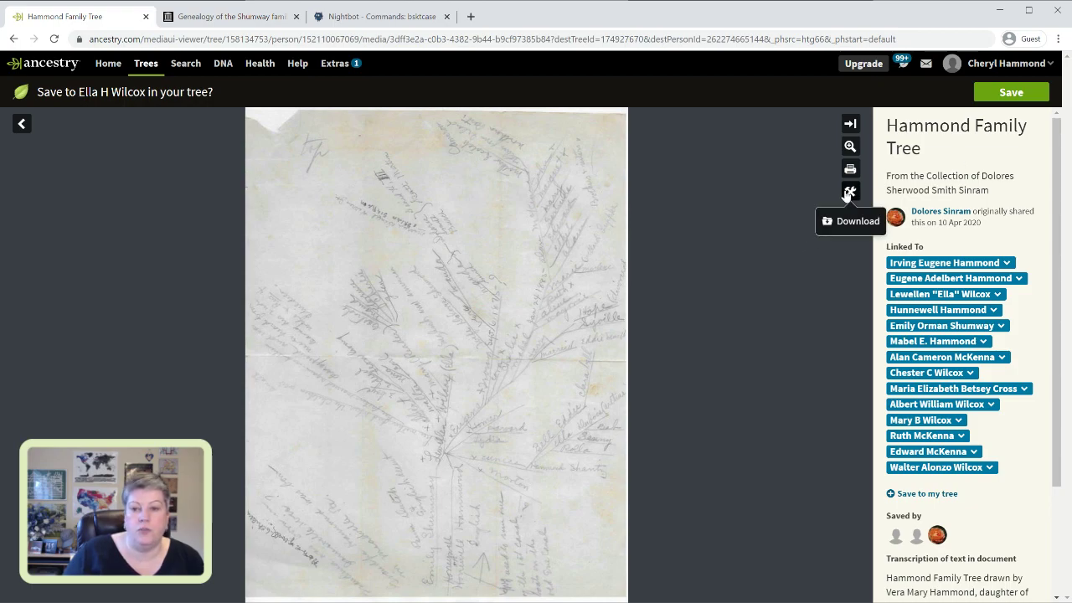
click(850, 147)
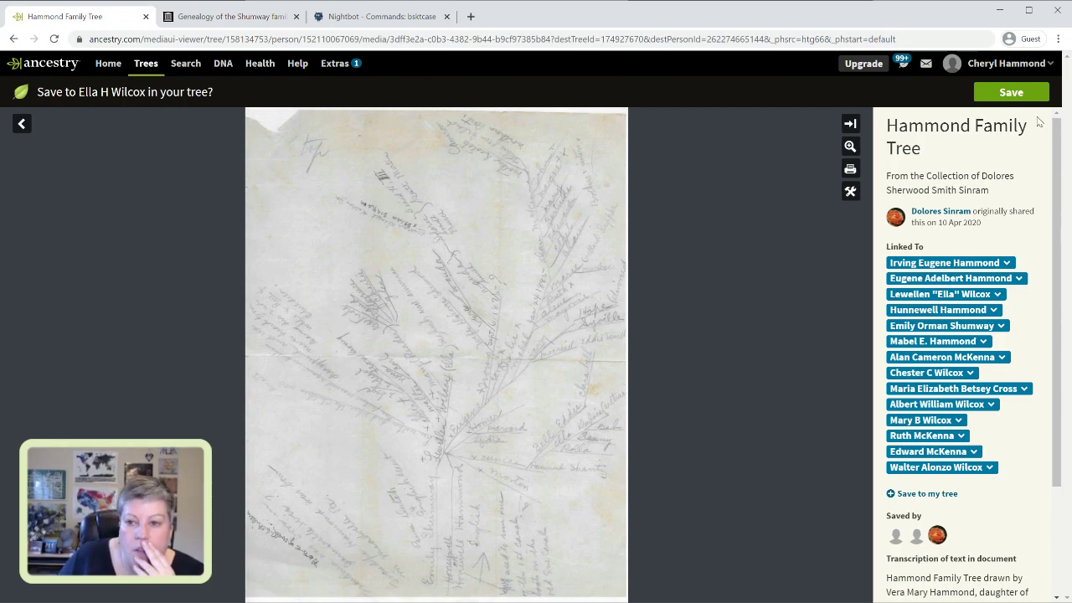
click(1011, 93)
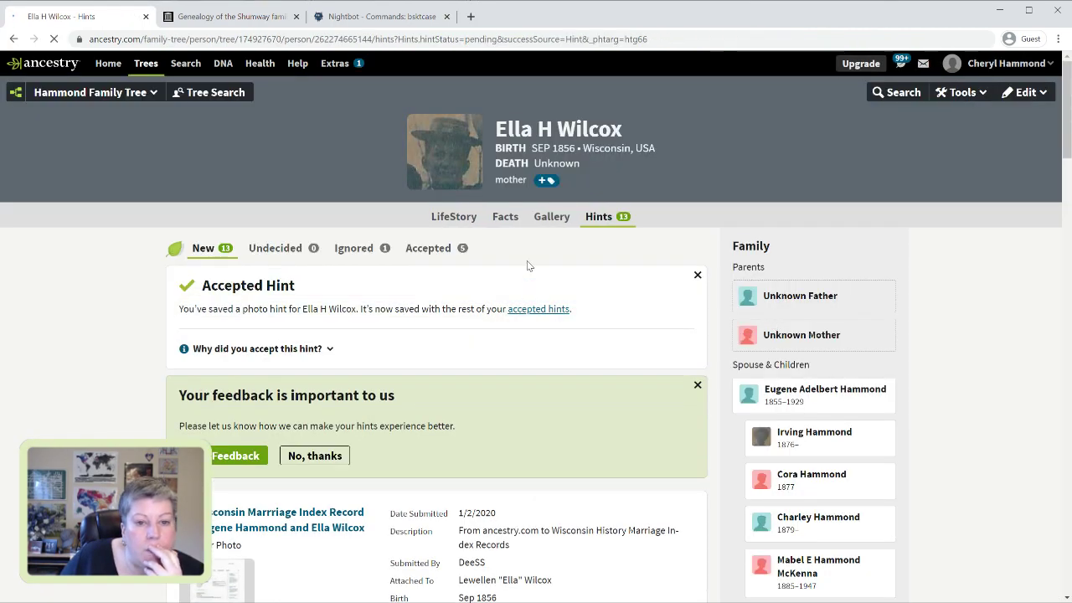
Filter the mother's gallery to photos only, and set it back to all media types
click(554, 220)
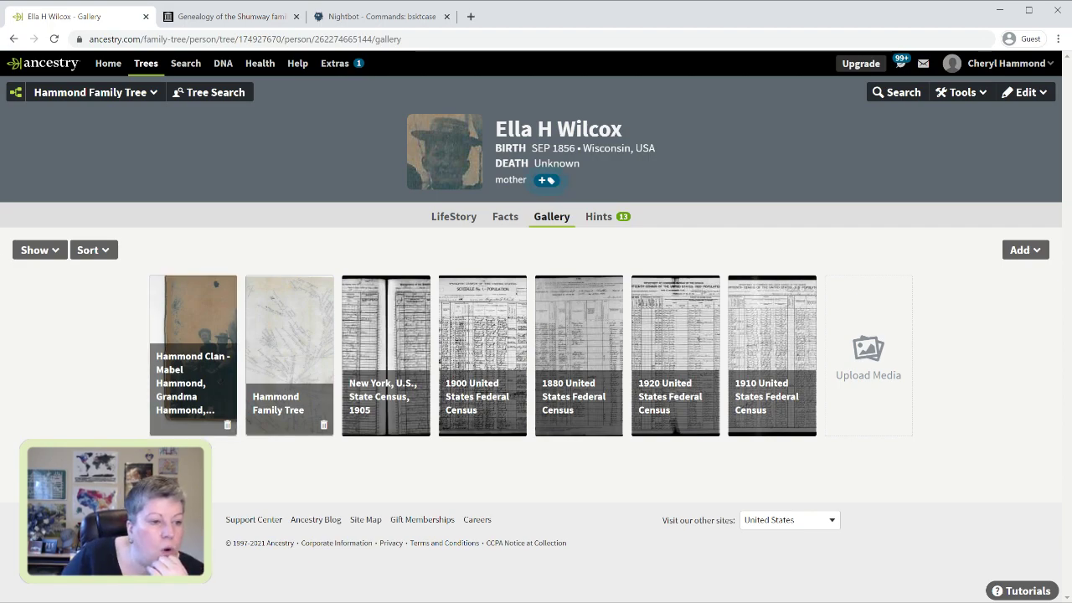
click(32, 251)
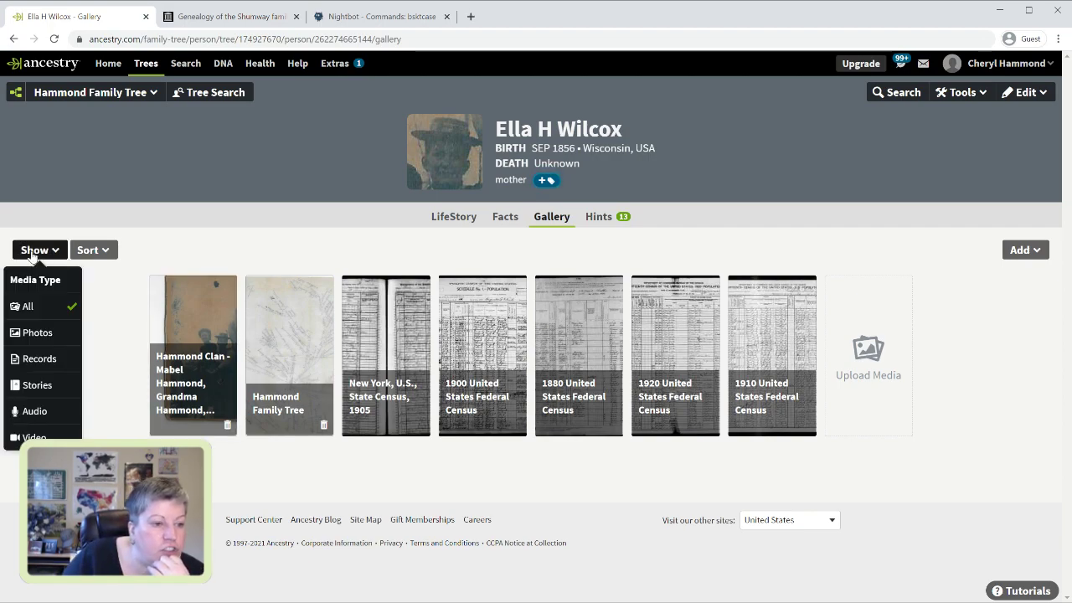
click(37, 333)
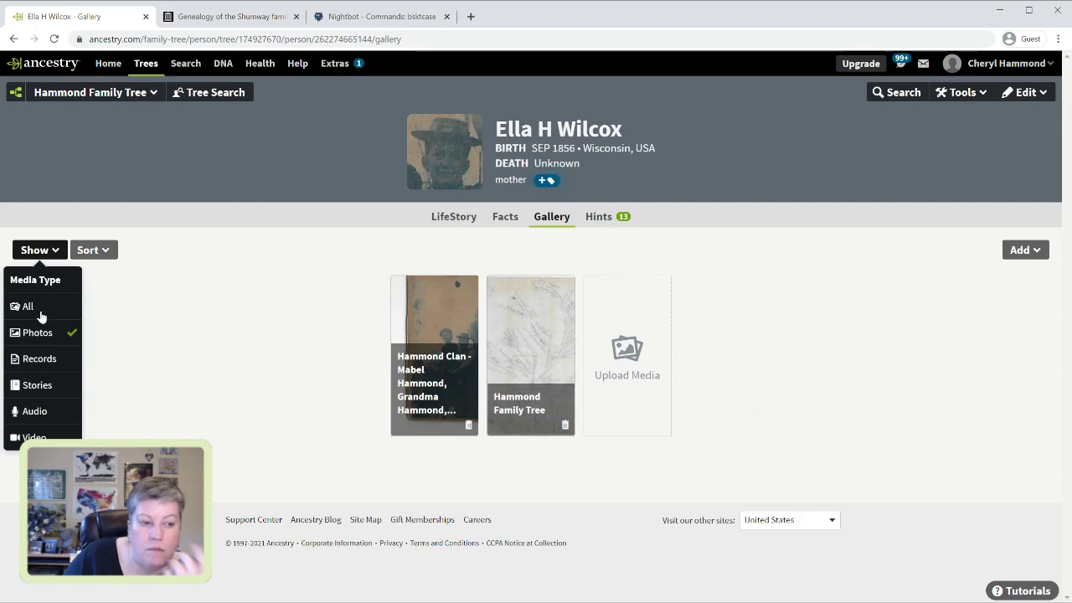
click(14, 308)
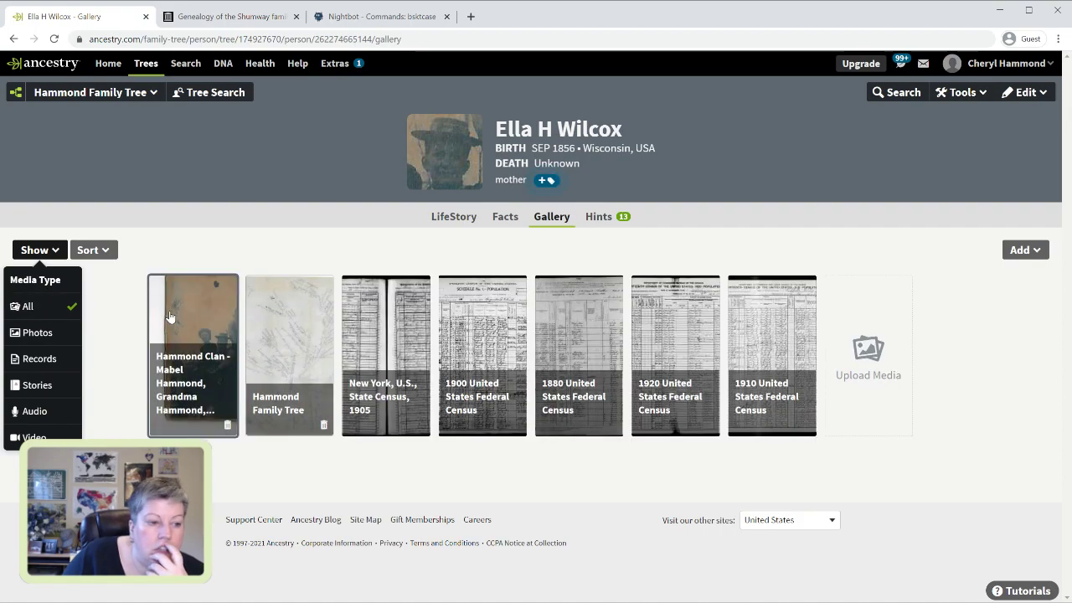
click(196, 250)
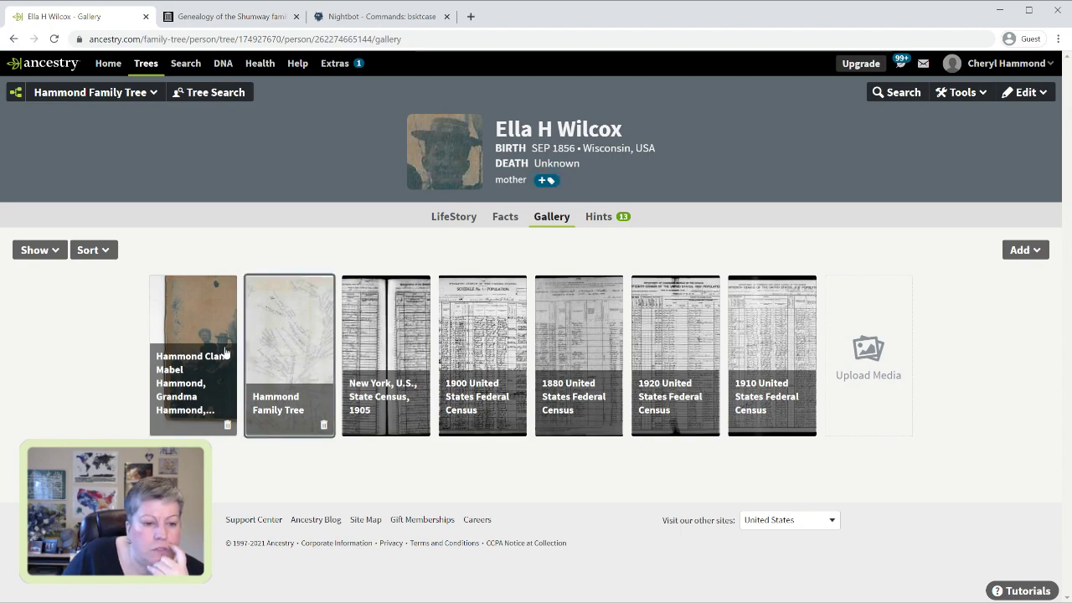
Open the hand-drawn family tree from the gallery, read its enlarged image in a separate browser tab, and return to the gallery
click(289, 353)
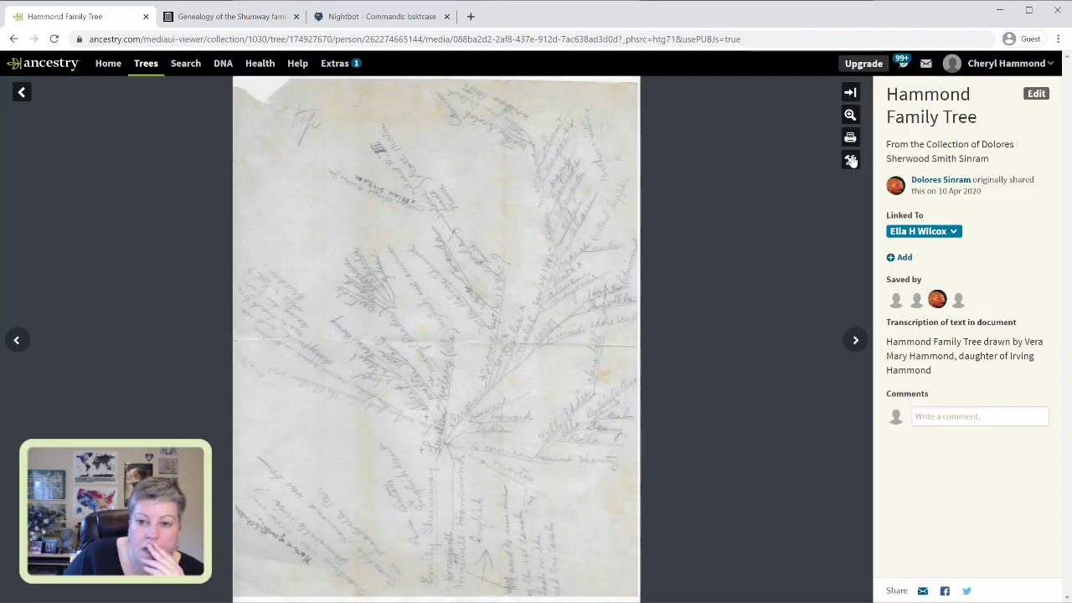
click(851, 162)
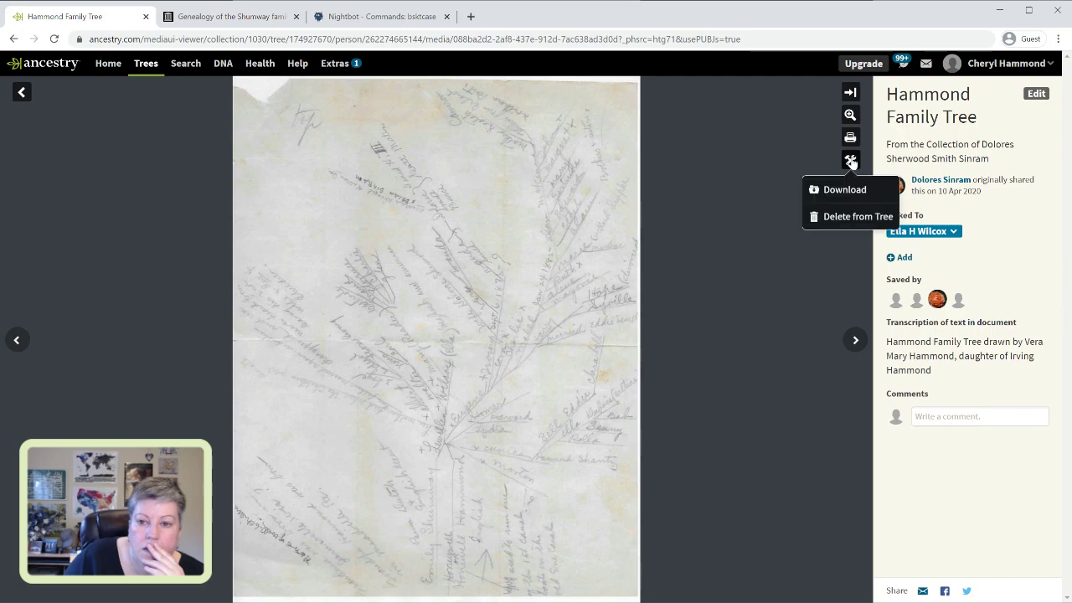
click(850, 92)
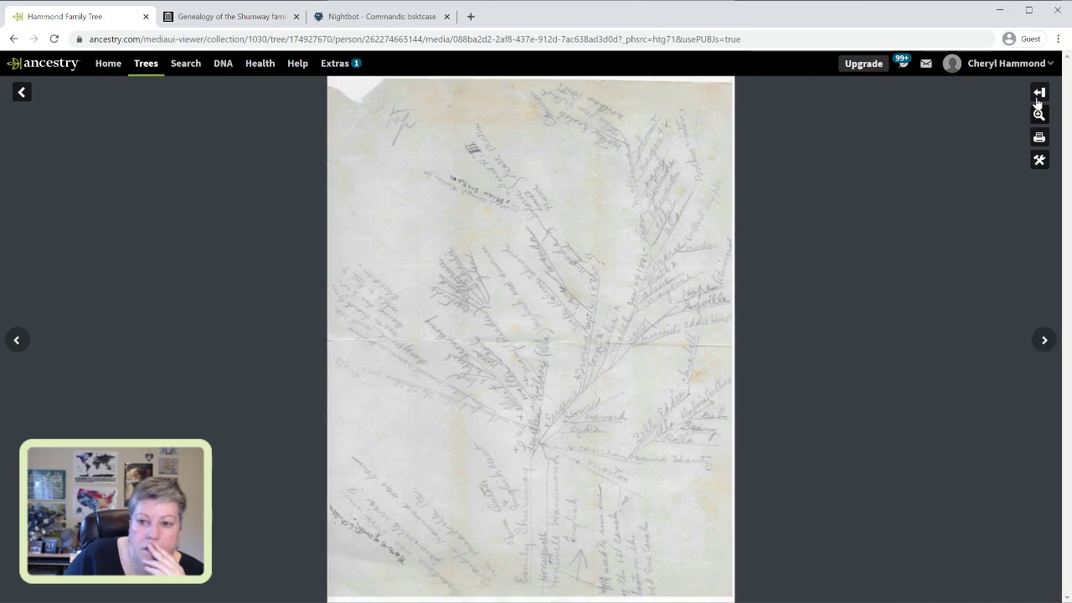
click(1039, 94)
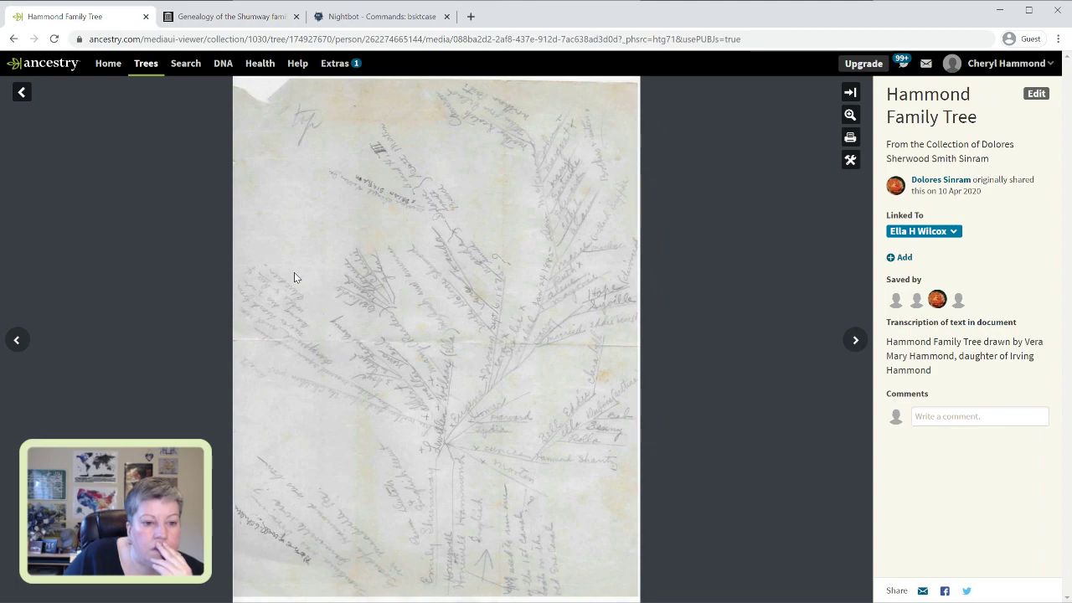
click(364, 287)
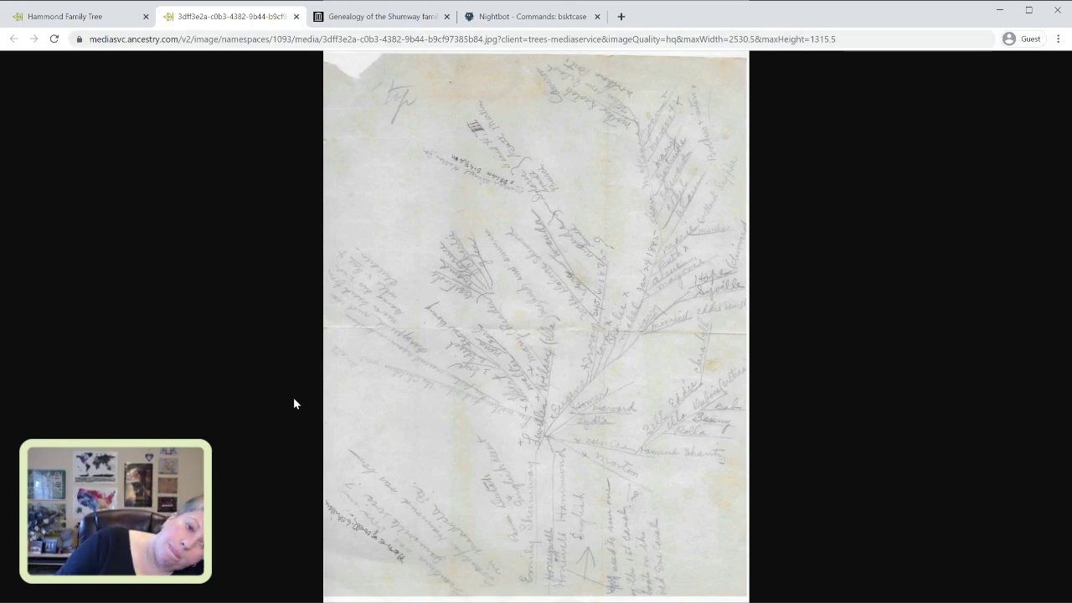
click(537, 439)
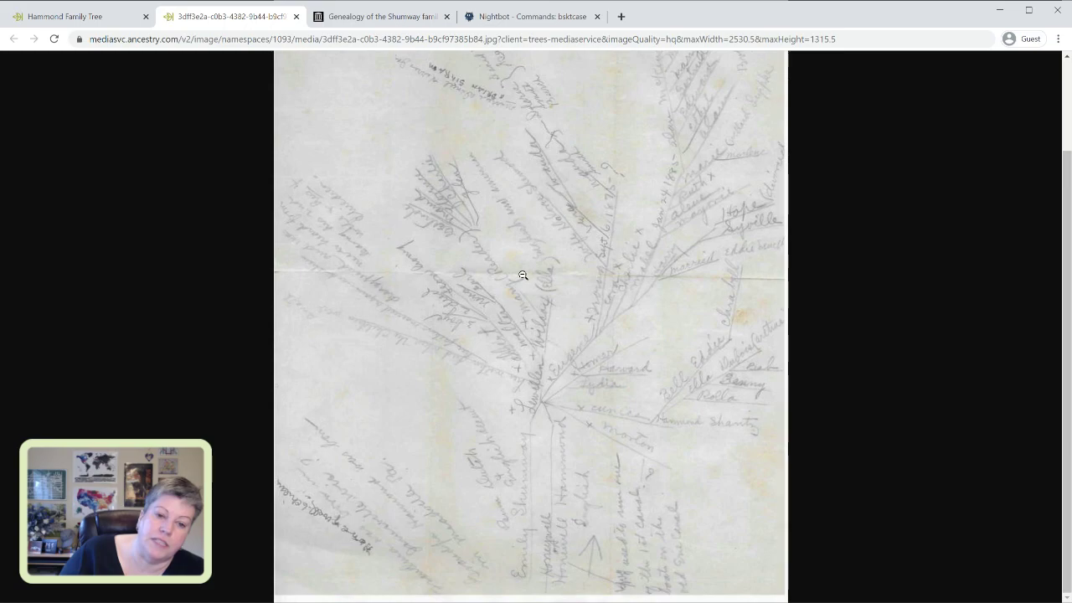
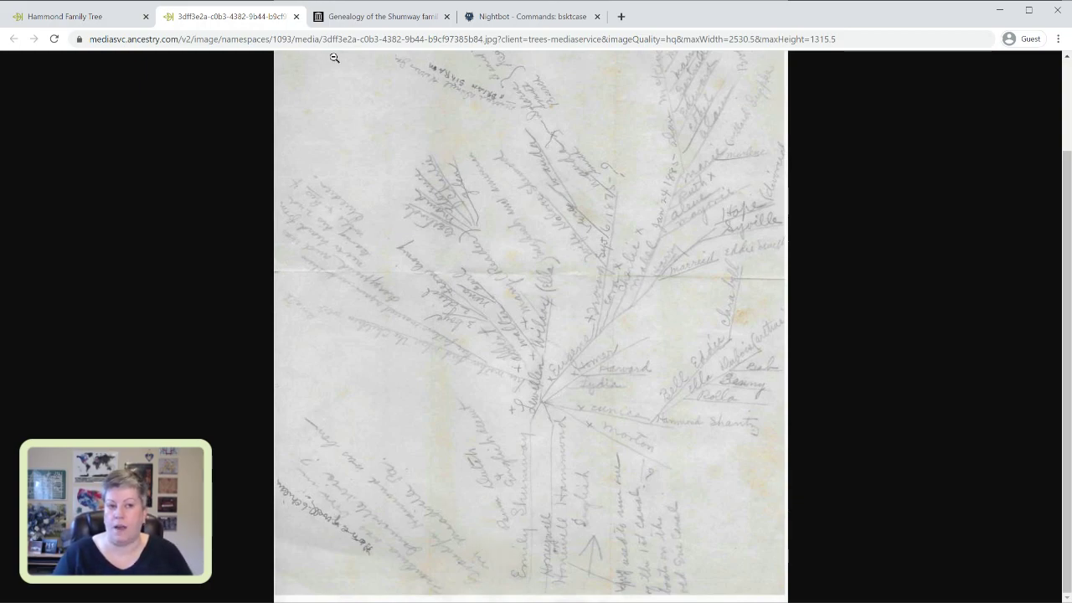
click(296, 16)
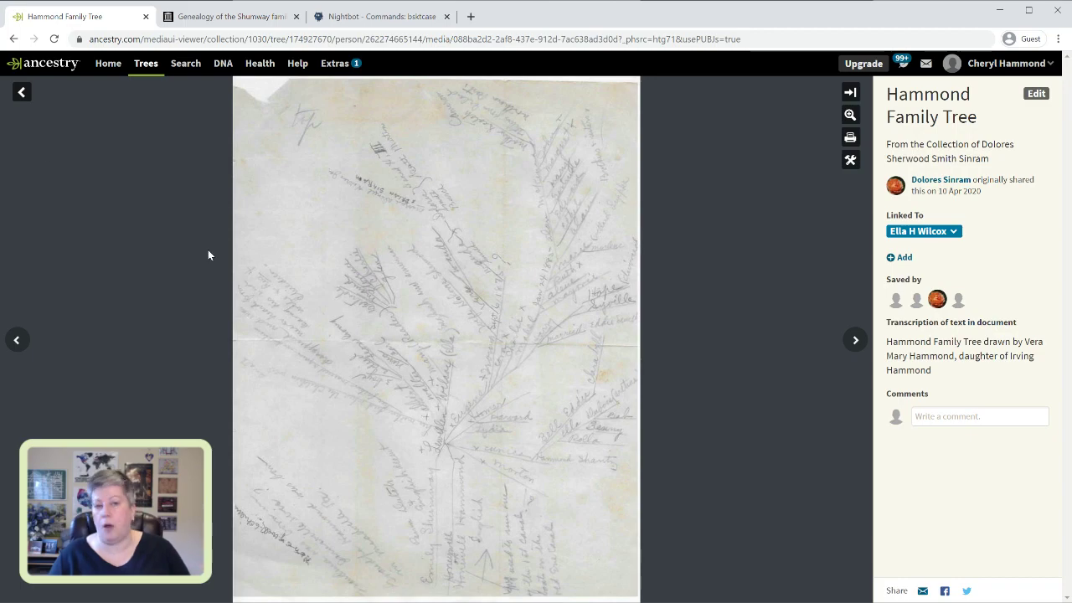
click(22, 95)
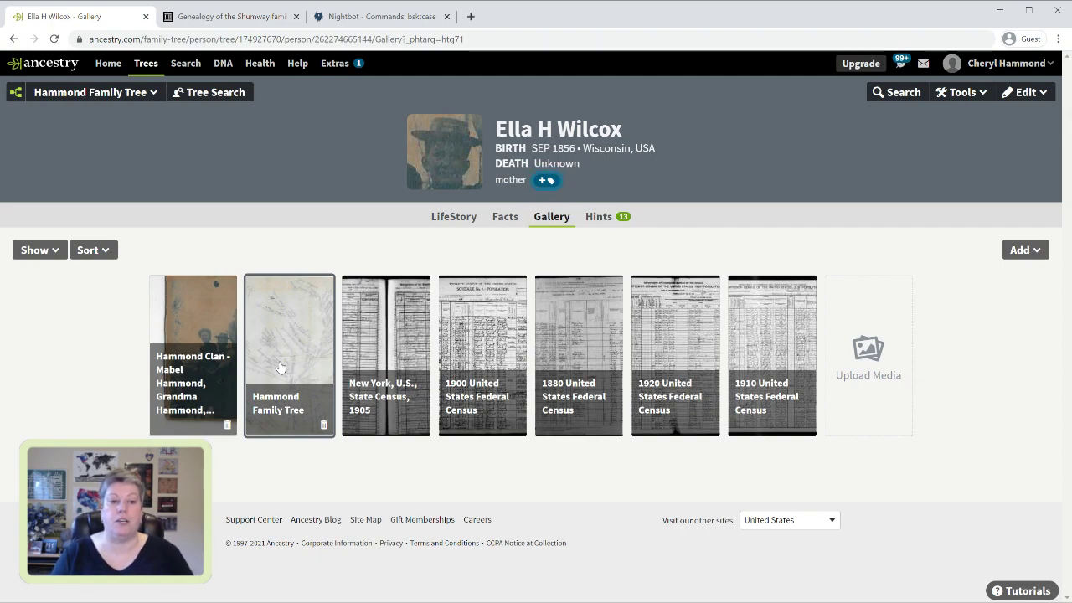
Return to the family view and change the living status of the youngest son's daughter to Deceased
click(15, 94)
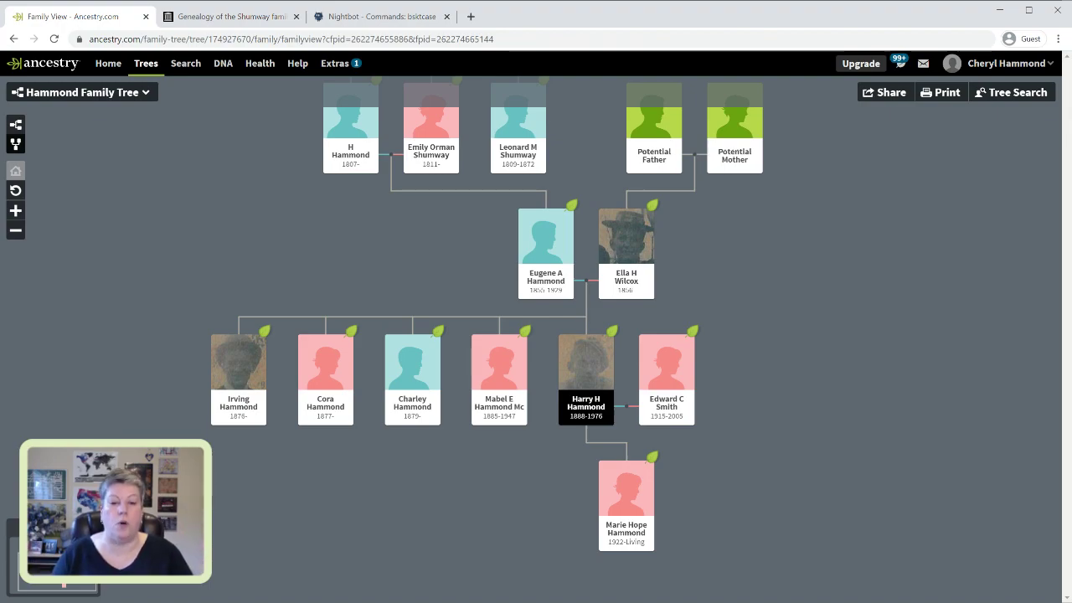
click(646, 525)
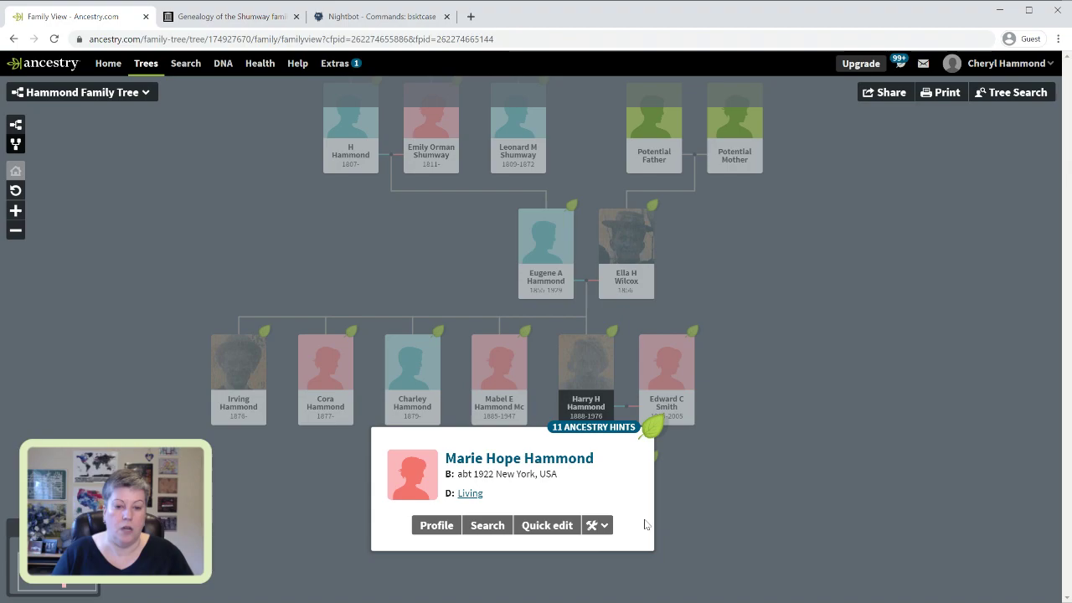
click(471, 494)
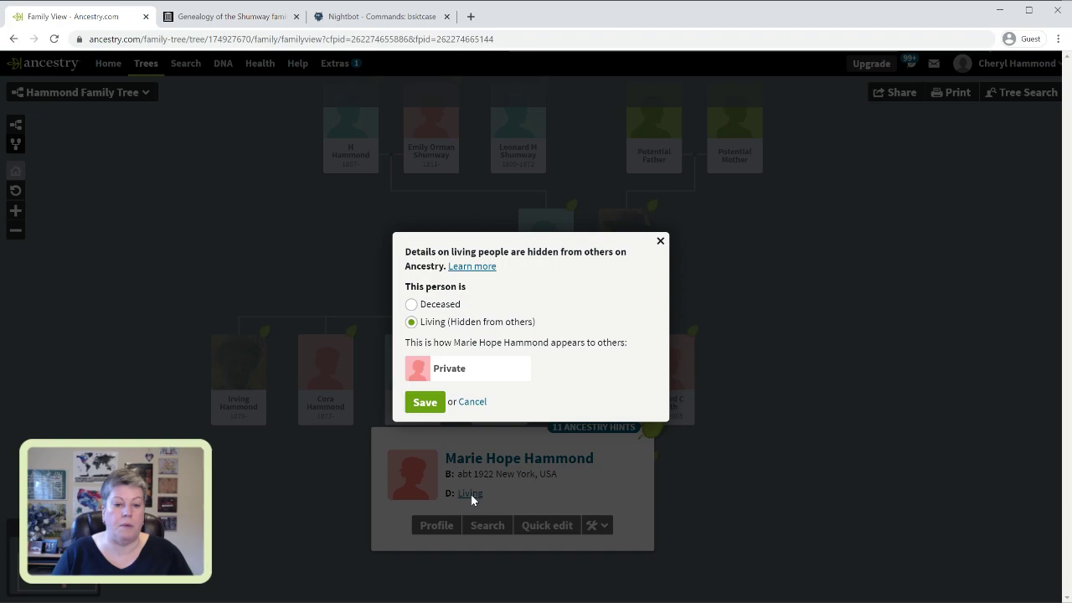
click(413, 304)
click(425, 402)
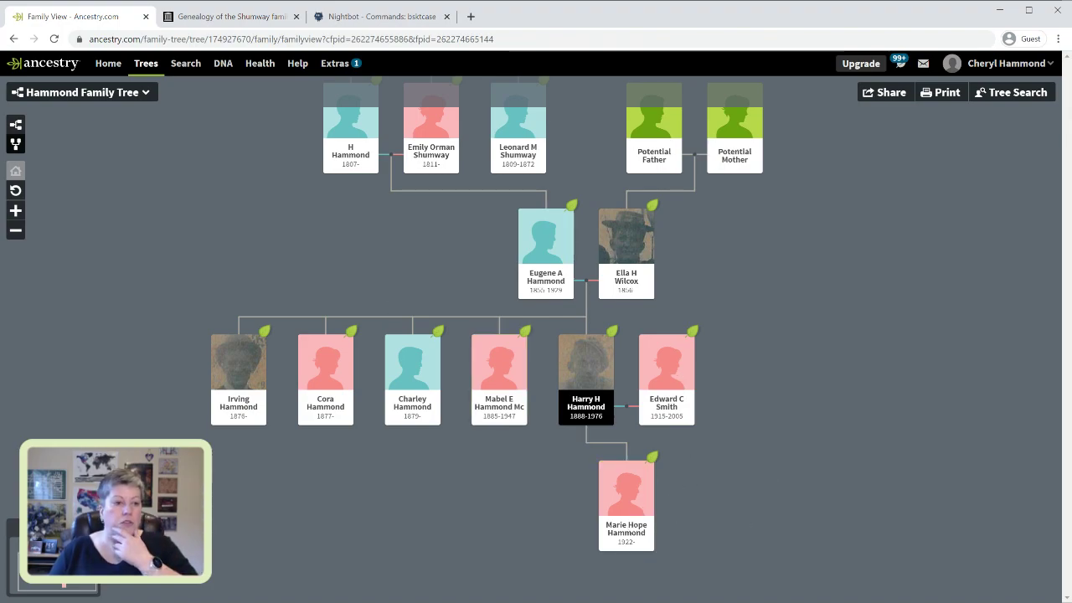
Reset the tree view and open the mother's profile to review her facts, sources and family list
click(15, 190)
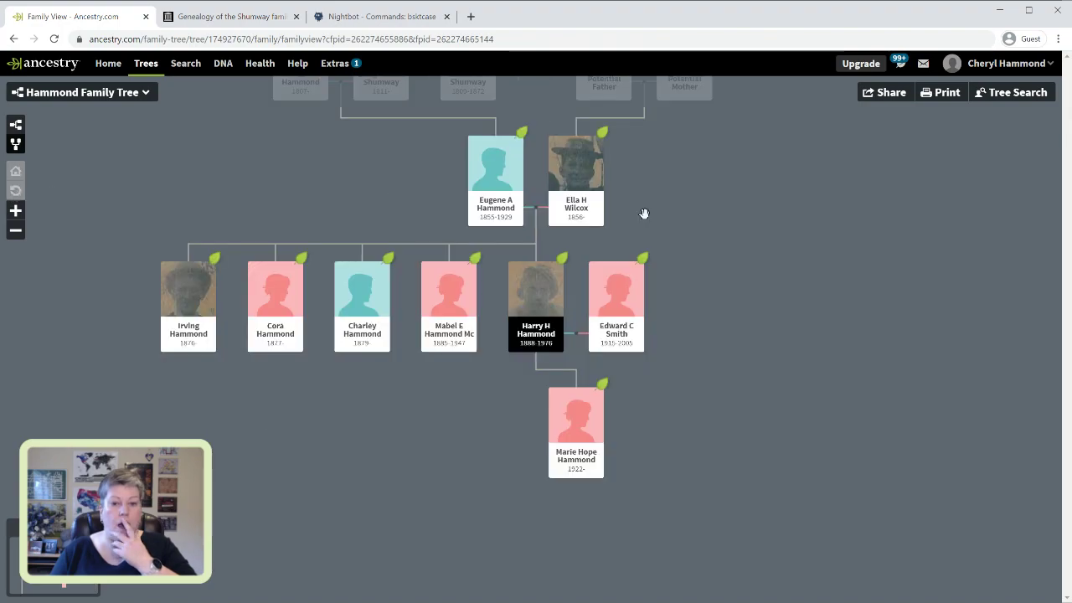
click(585, 206)
click(442, 168)
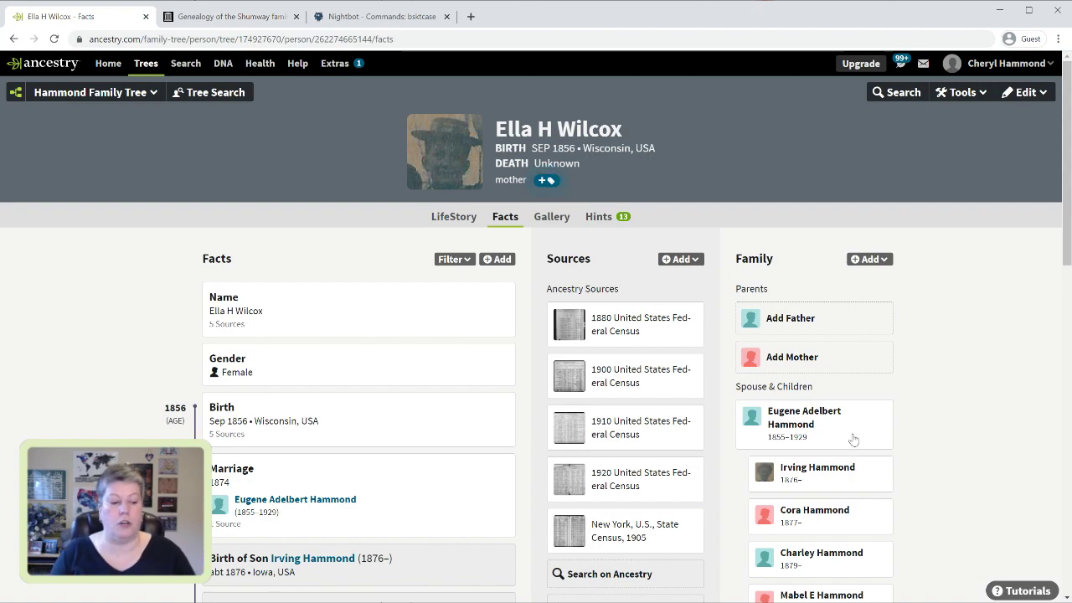
mouse_move(882, 406)
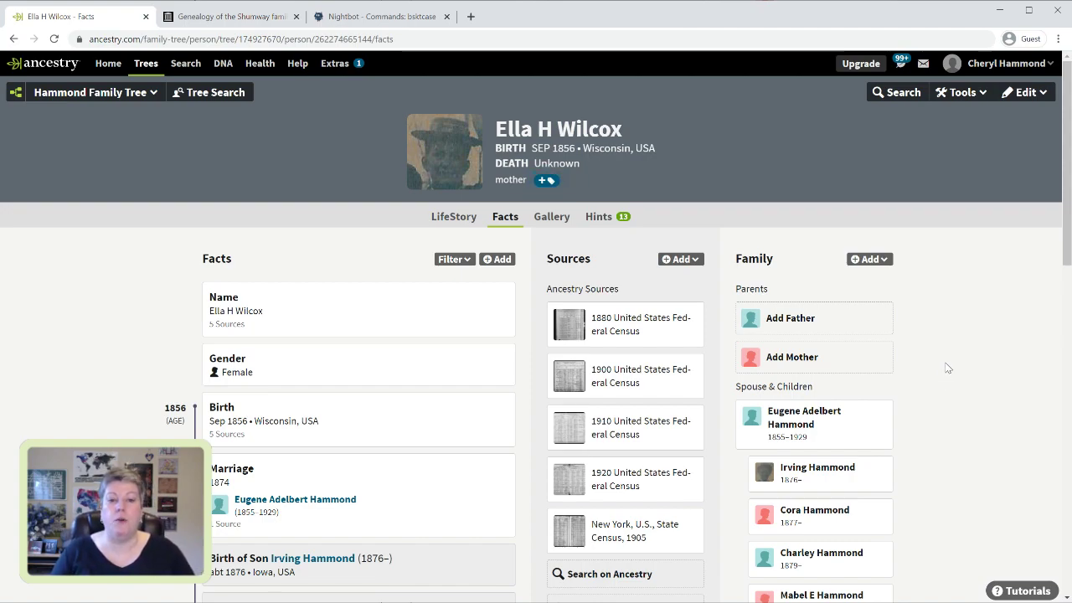
scroll(949, 356, down, 2)
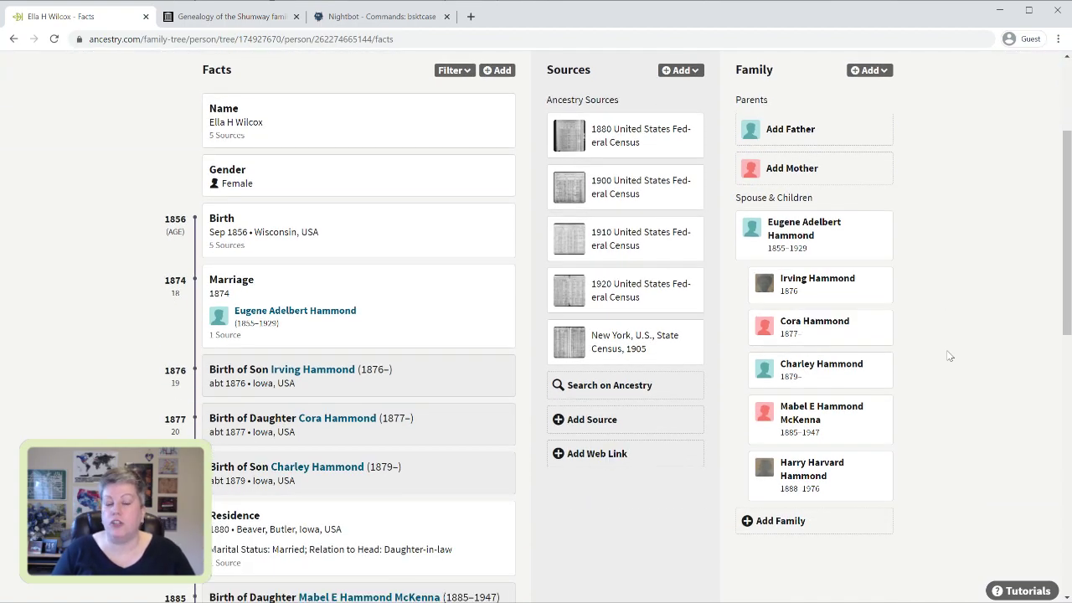
Review the mother's facts, sources and family list, and highlight the source that supports her 1874 marriage
scroll(949, 356, up, 1)
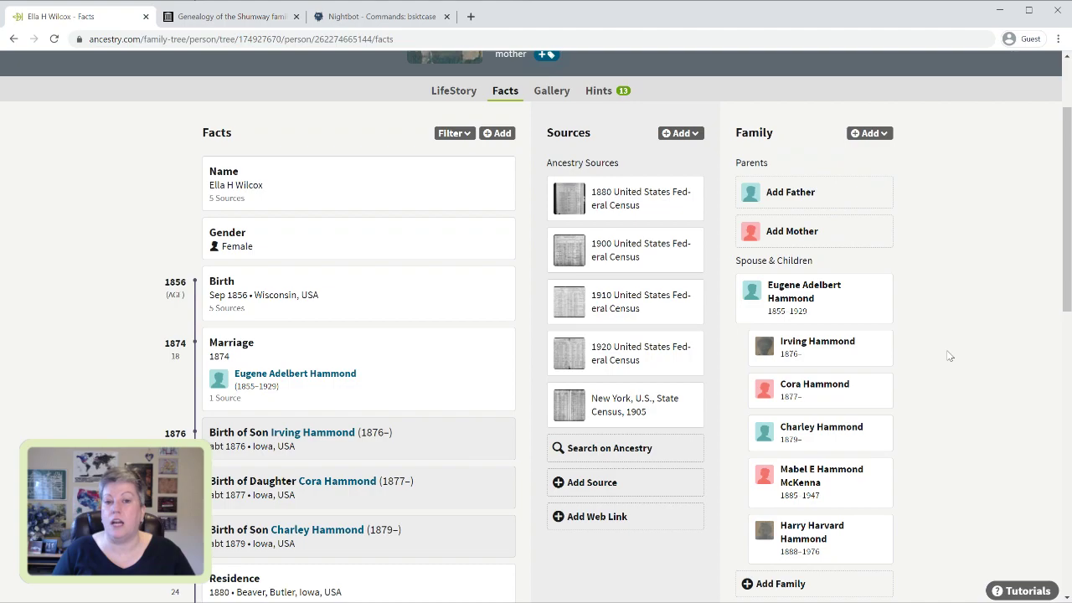
scroll(949, 356, up, 1)
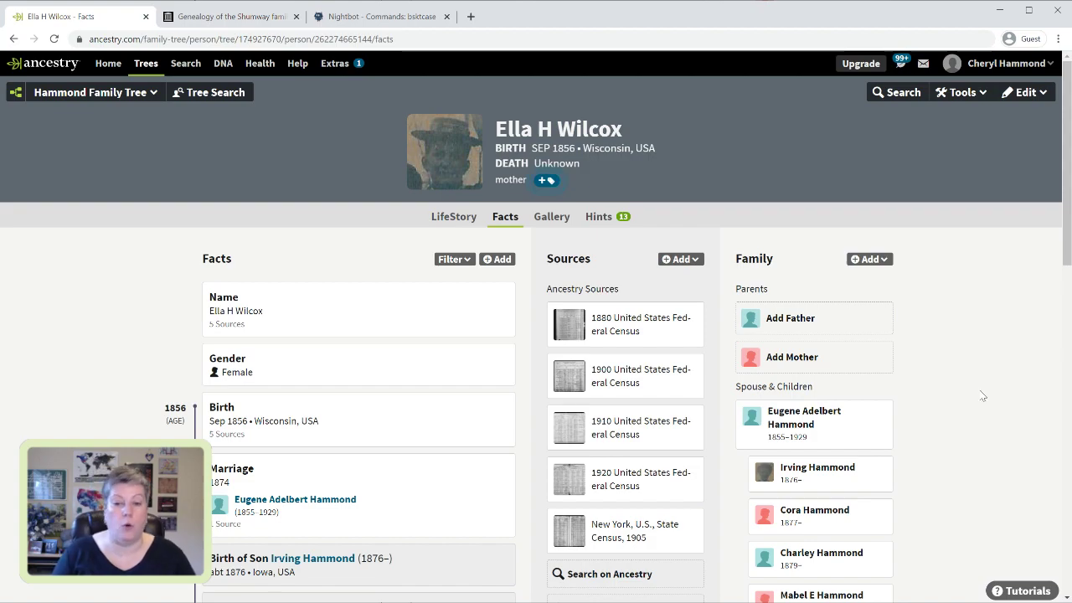
scroll(988, 380, down, 2)
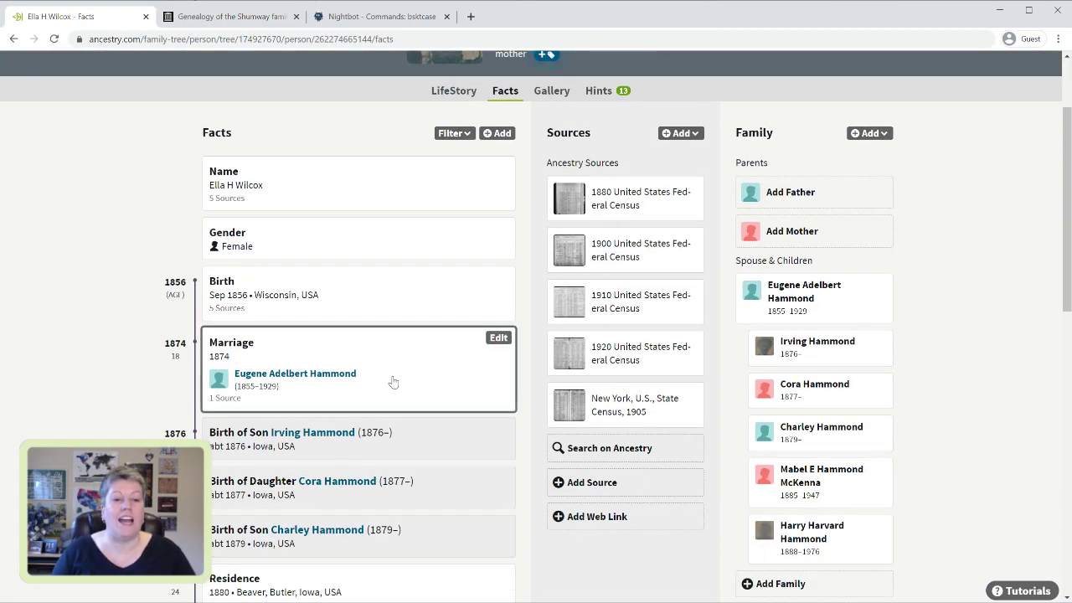
click(393, 382)
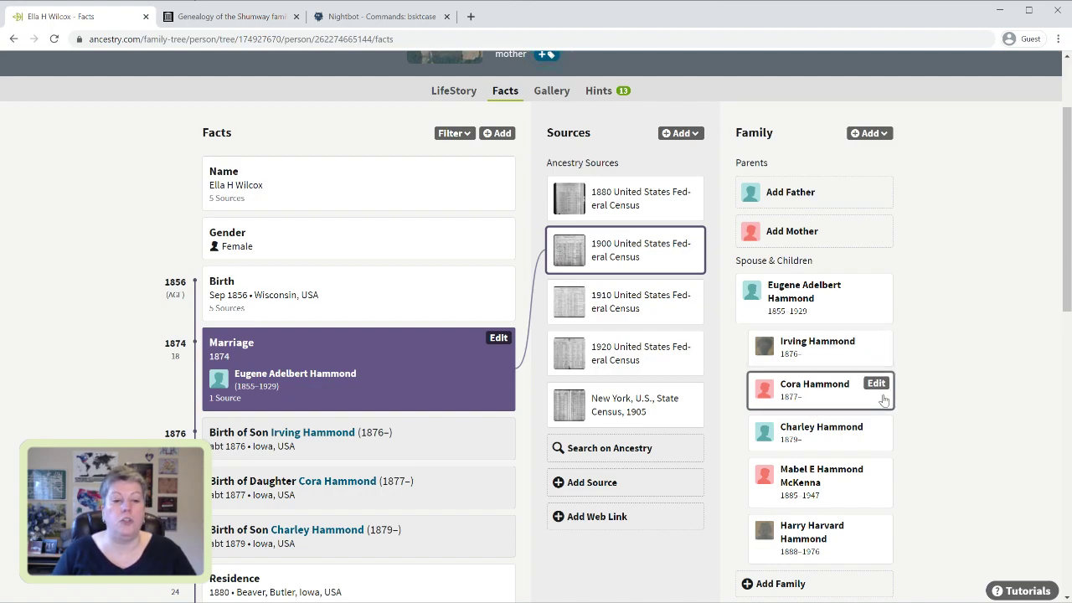
scroll(1009, 408, down, 1)
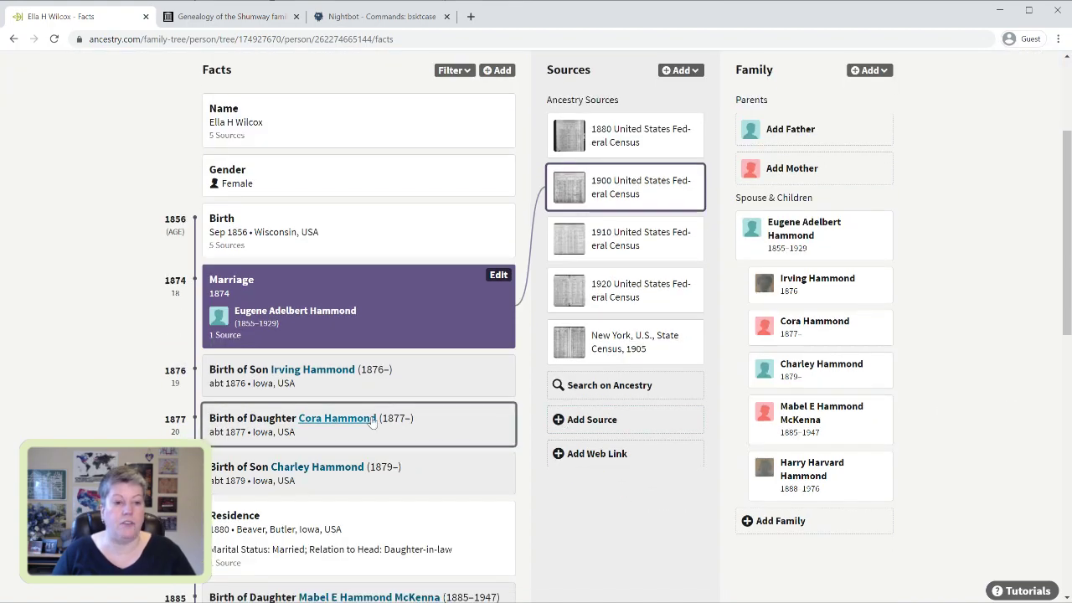
Open the elder daughter's profile and read her 1880 United States Federal Census citation, including the household members
click(788, 340)
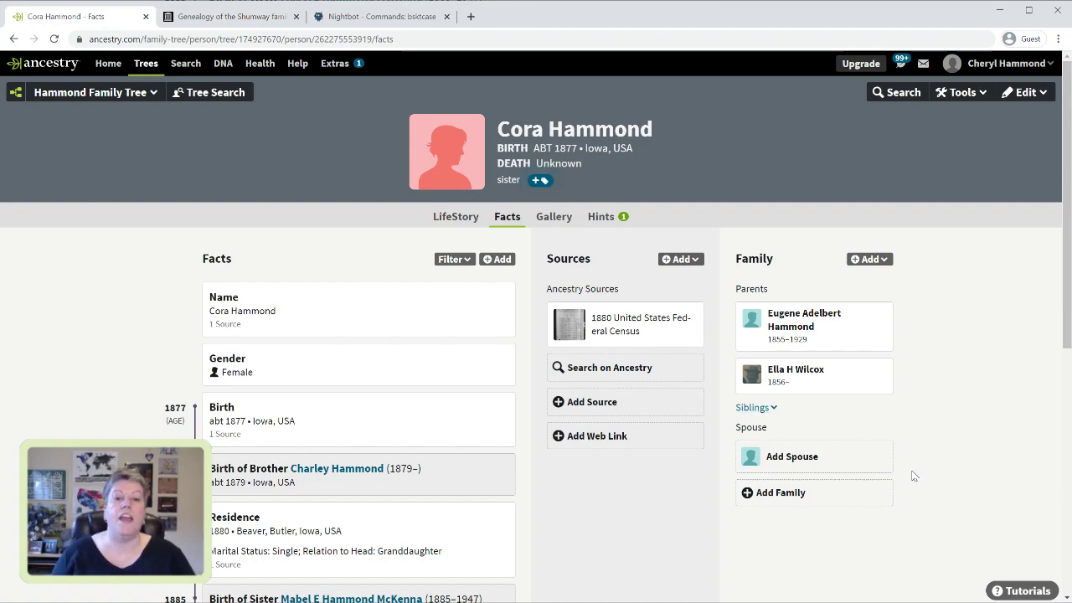
click(685, 314)
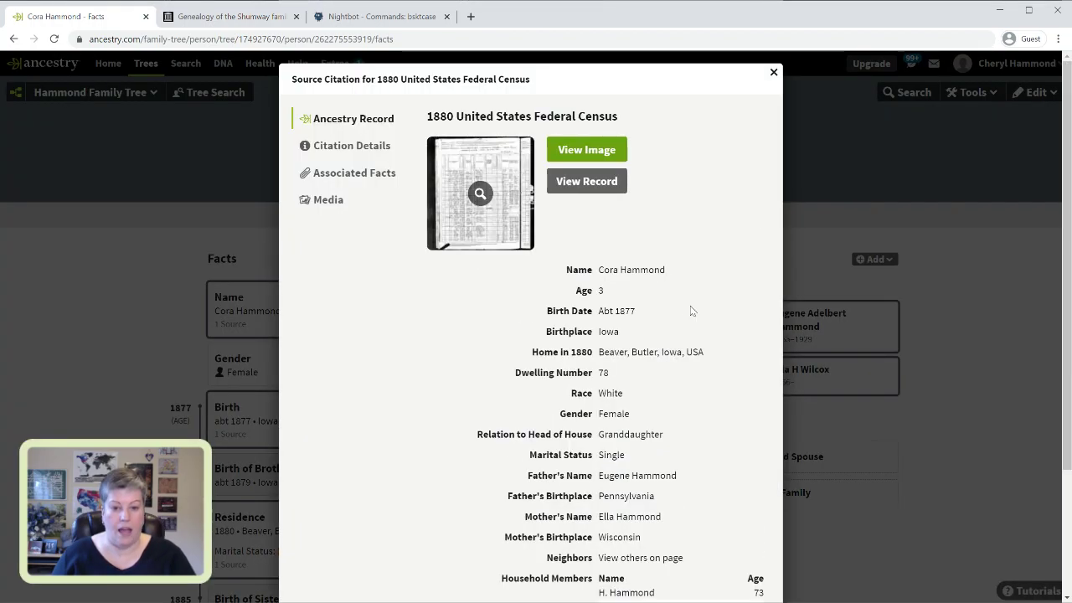
scroll(692, 311, down, 2)
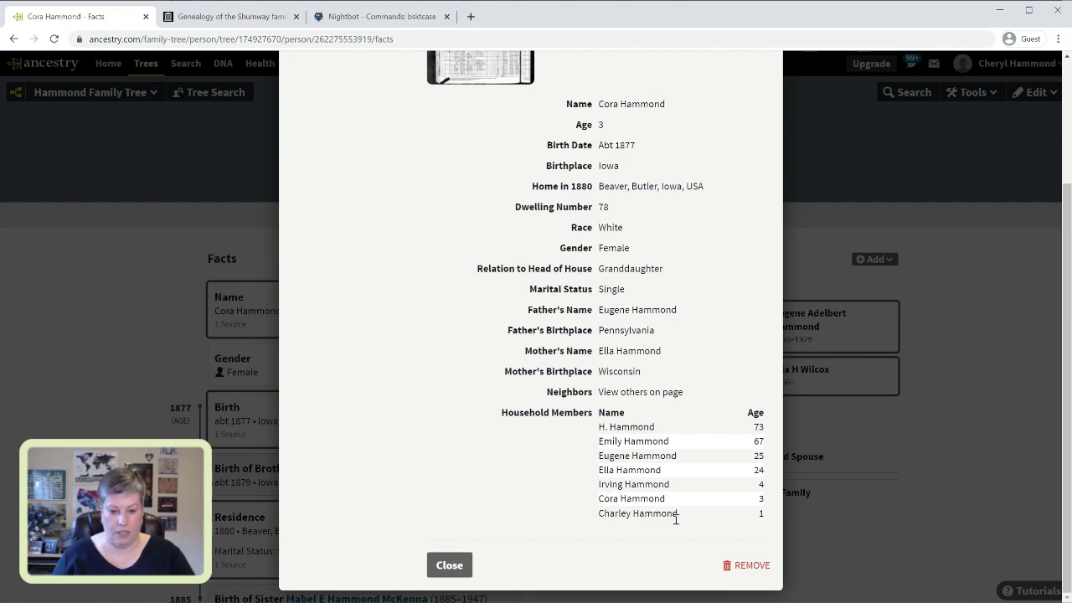
scroll(676, 519, up, 3)
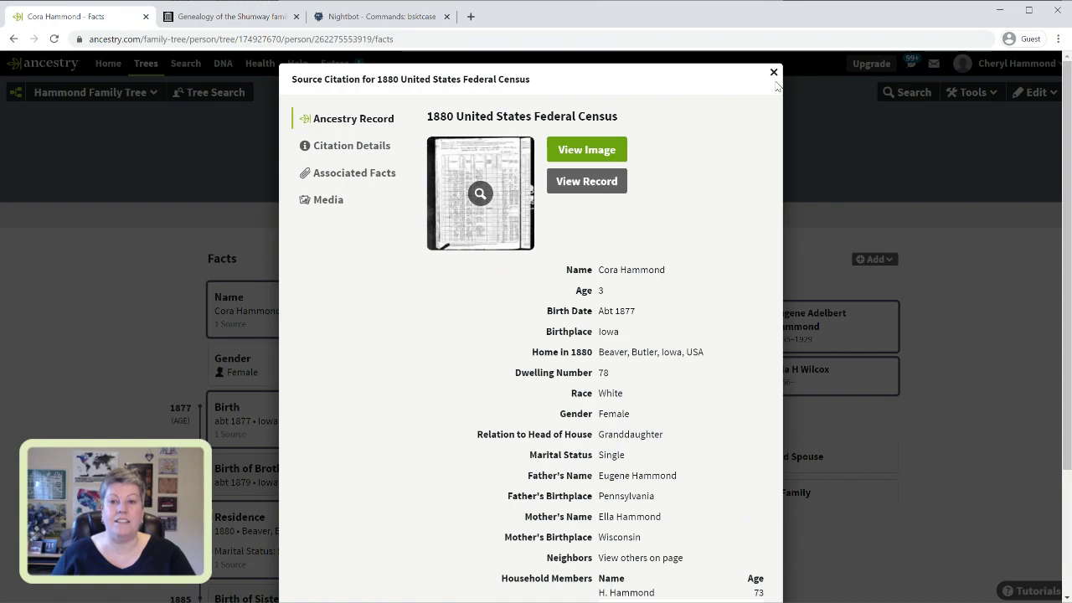
scroll(725, 411, down, 2)
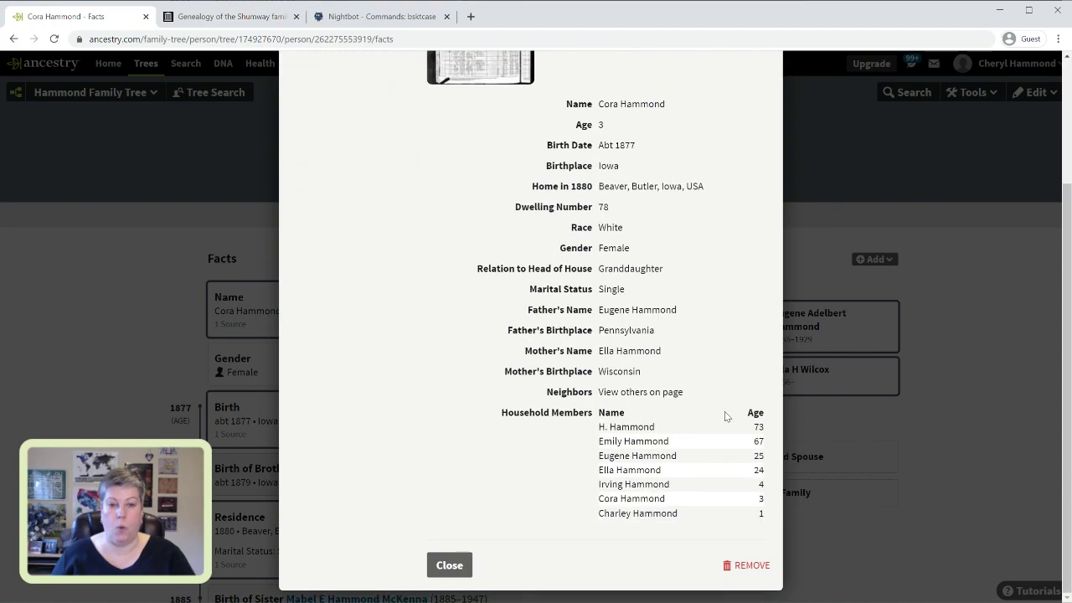
scroll(724, 411, up, 1)
scroll(725, 411, up, 2)
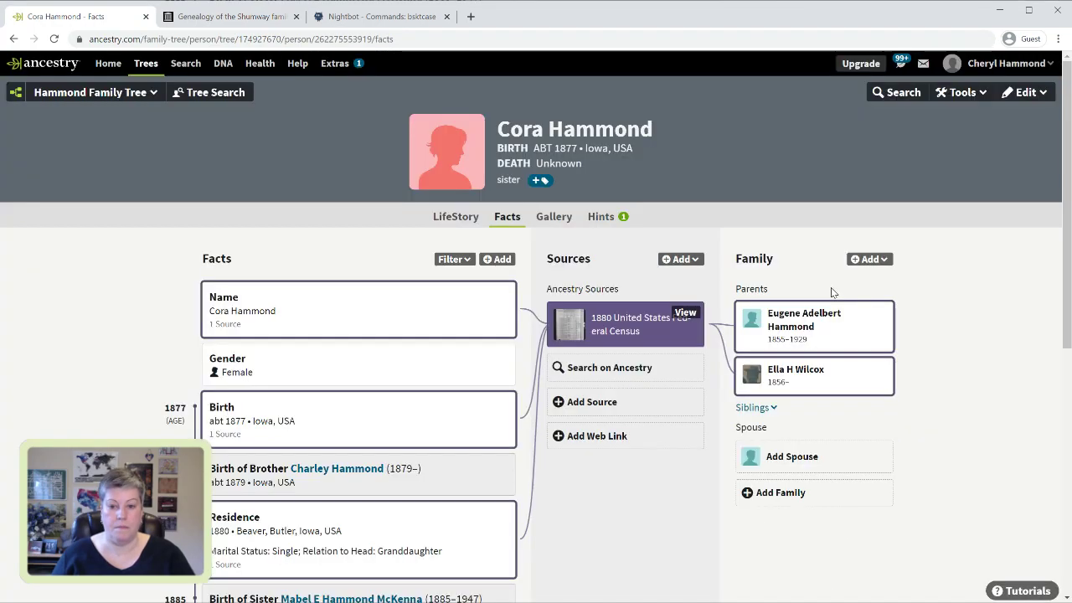
click(771, 72)
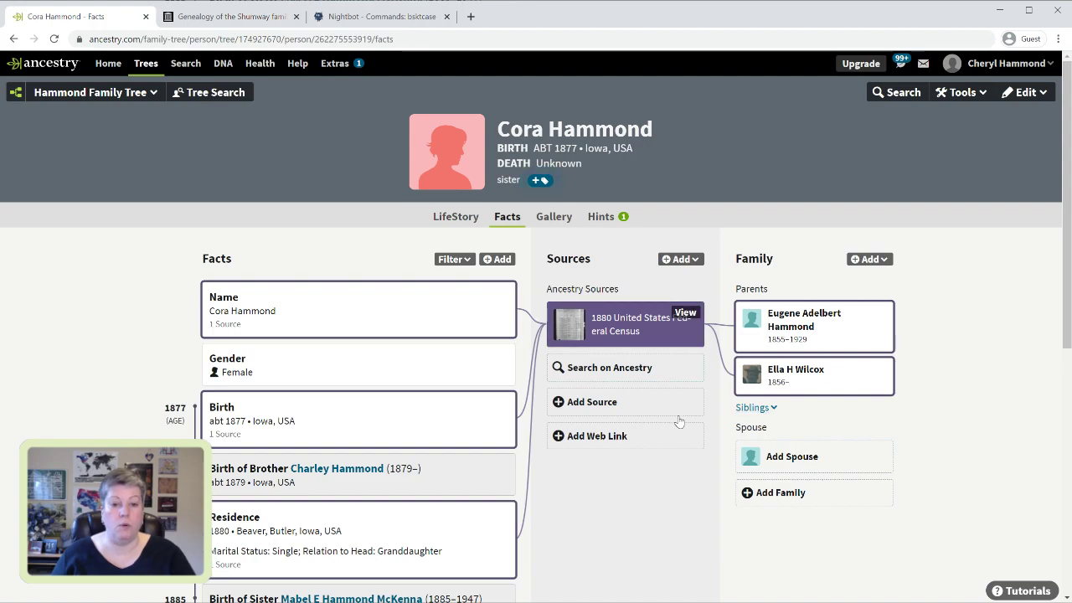
Go through the eldest son's profile to the father's profile and examine the father's facts, sources and children
click(750, 408)
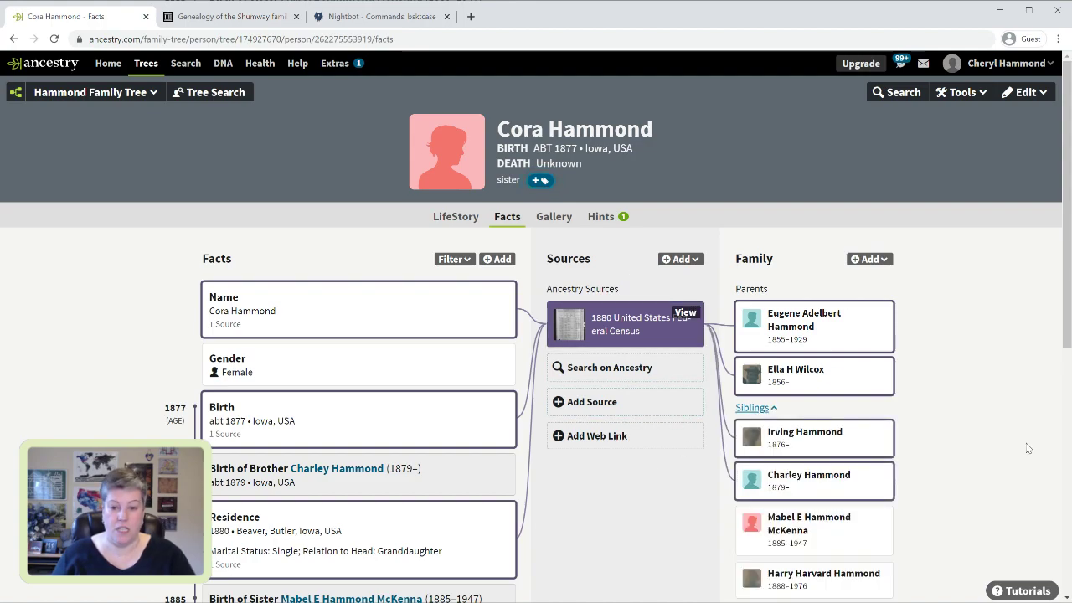
click(848, 442)
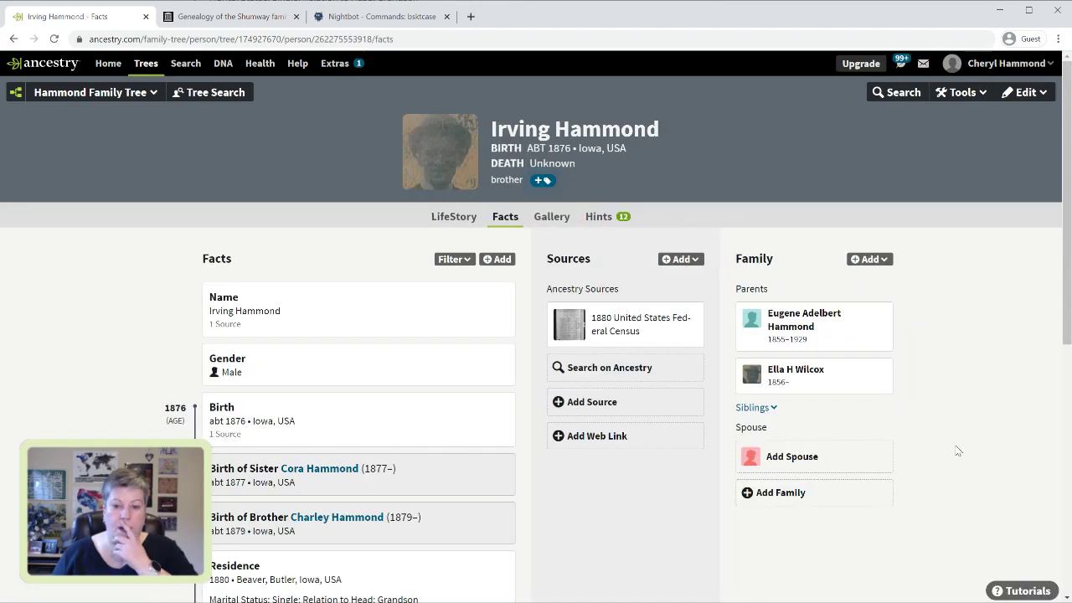
click(810, 351)
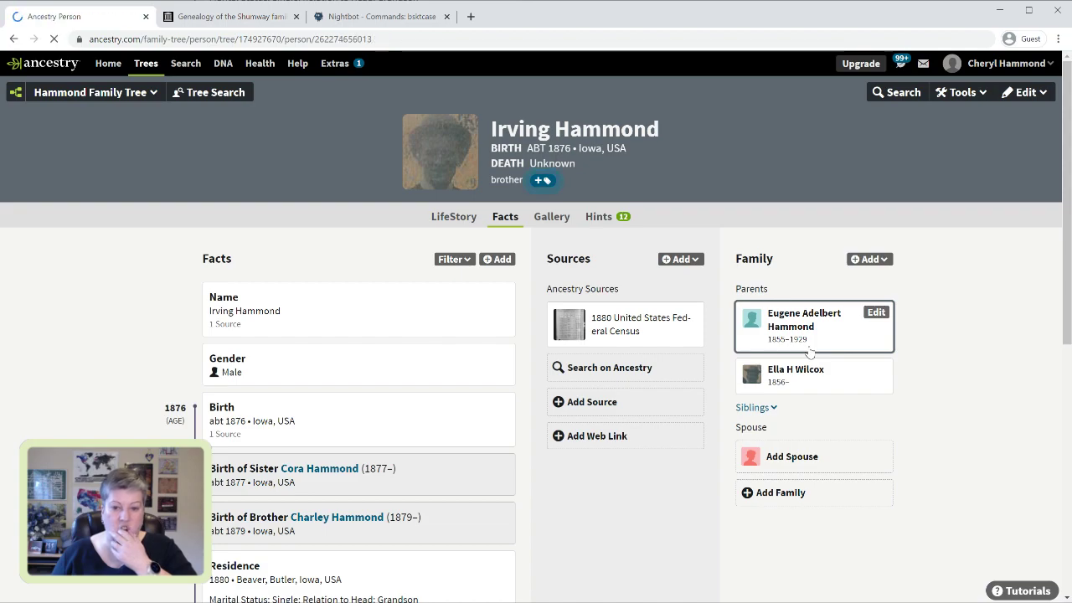
scroll(808, 354, down, 3)
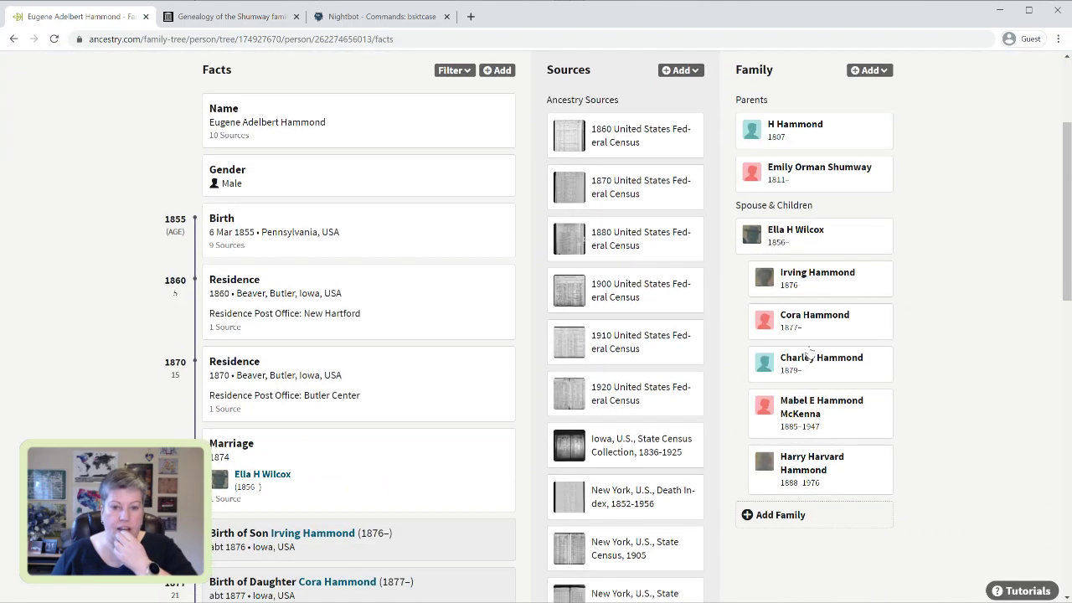
scroll(809, 353, down, 2)
scroll(809, 355, up, 2)
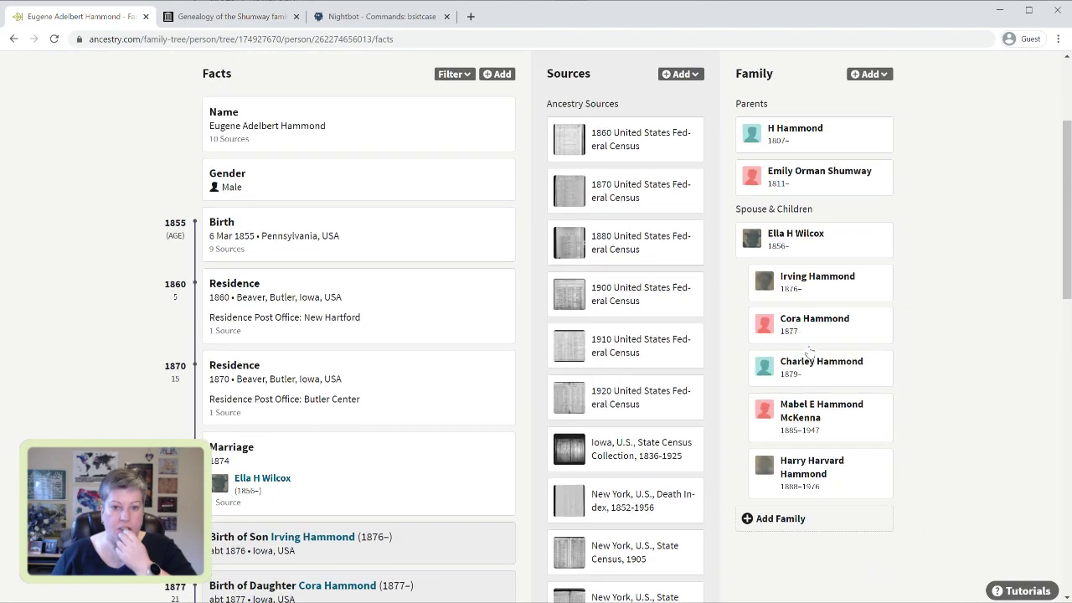
scroll(810, 353, up, 3)
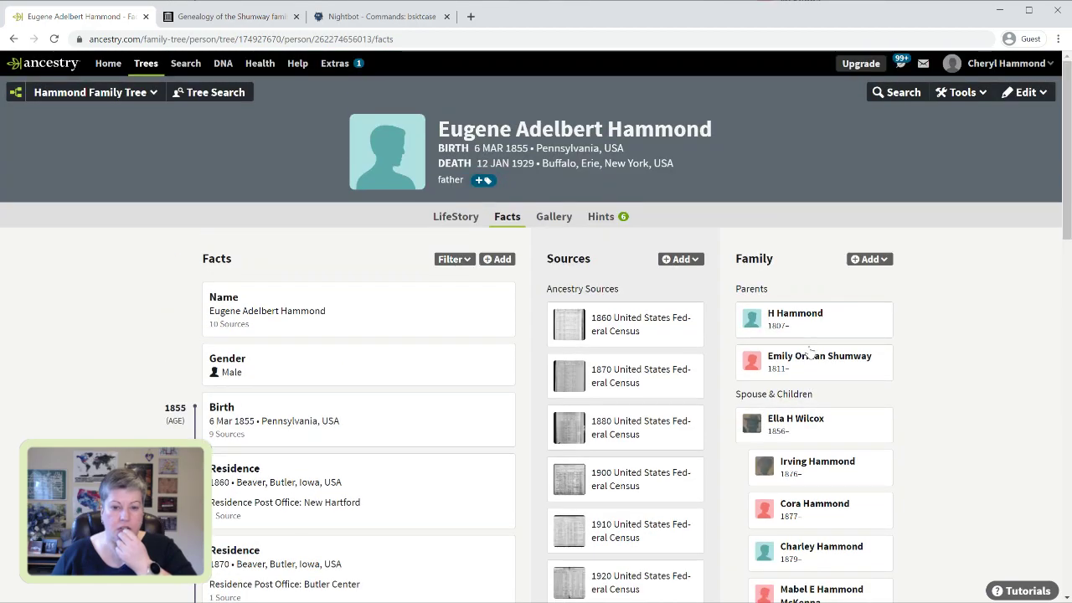
scroll(809, 354, down, 3)
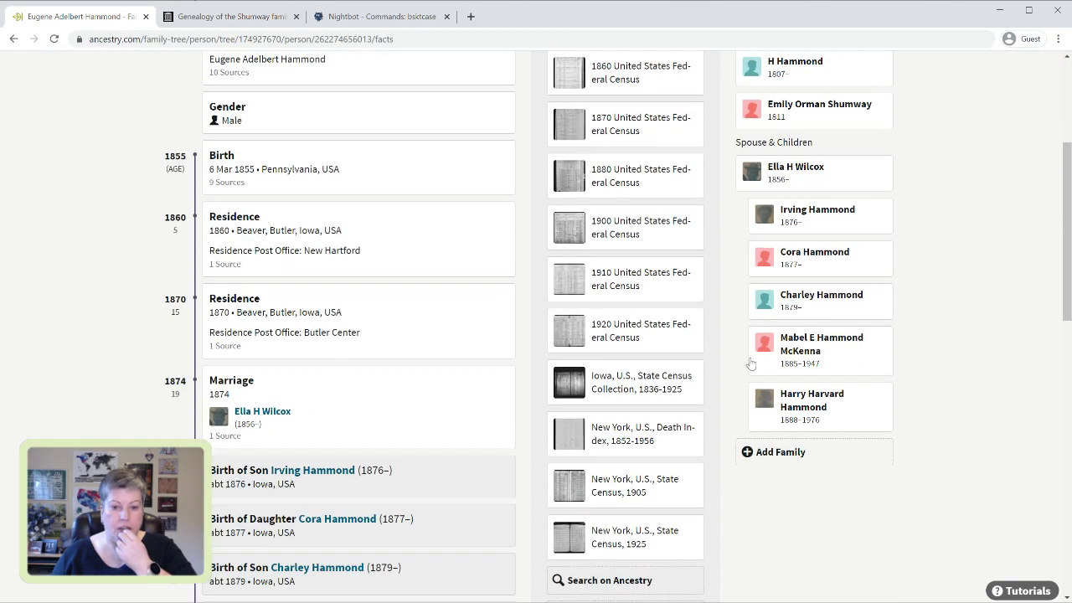
Open the father's Iowa State Census Collection image, enlarge the family's household and select the eldest son's entry in the record index
click(639, 392)
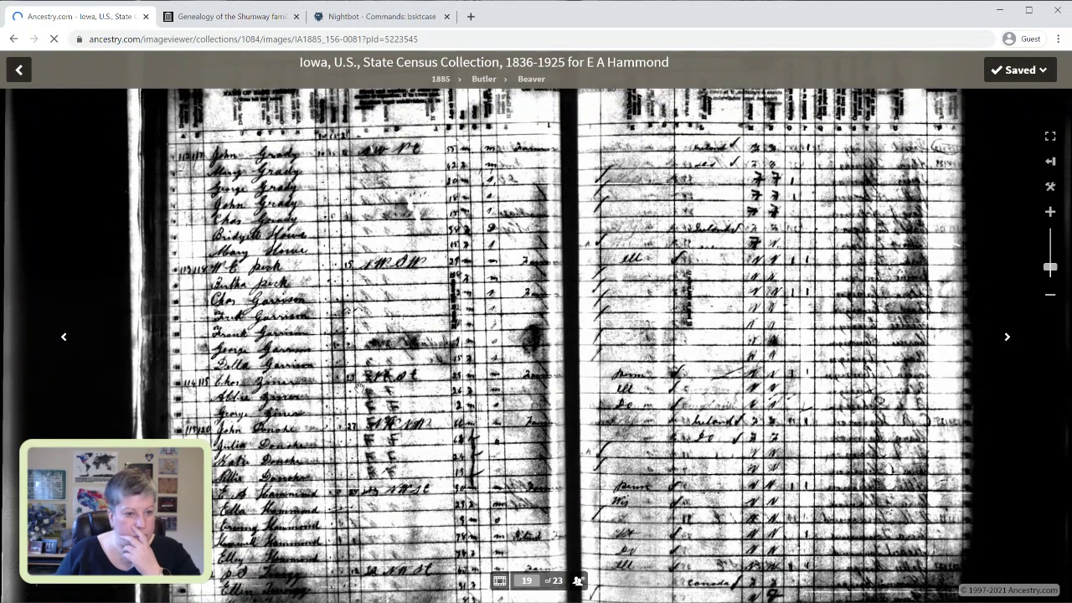
drag(303, 333, 321, 233)
scroll(267, 345, up, 2)
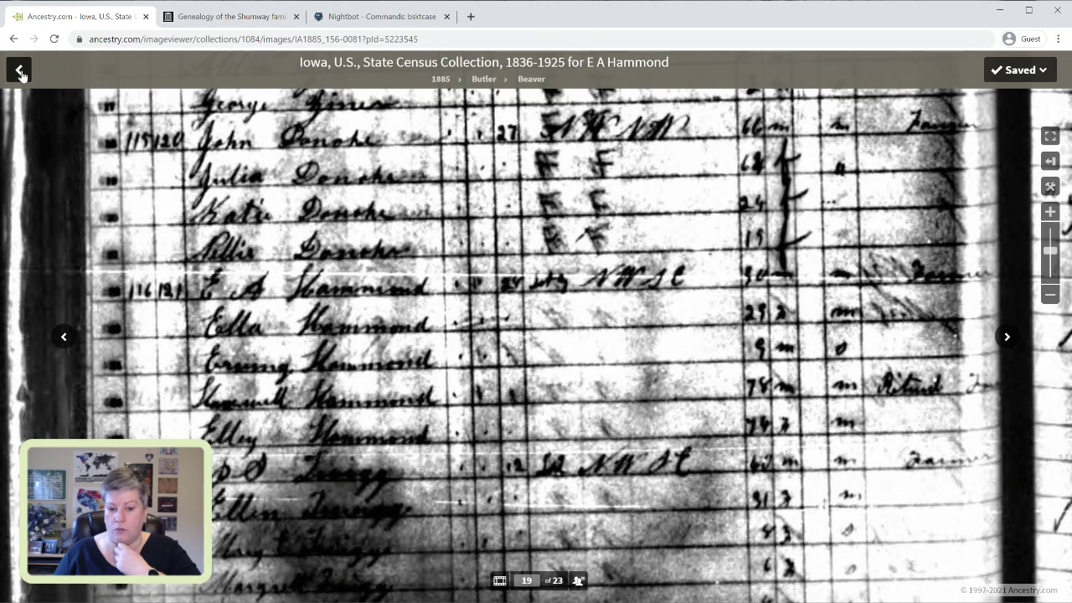
click(578, 580)
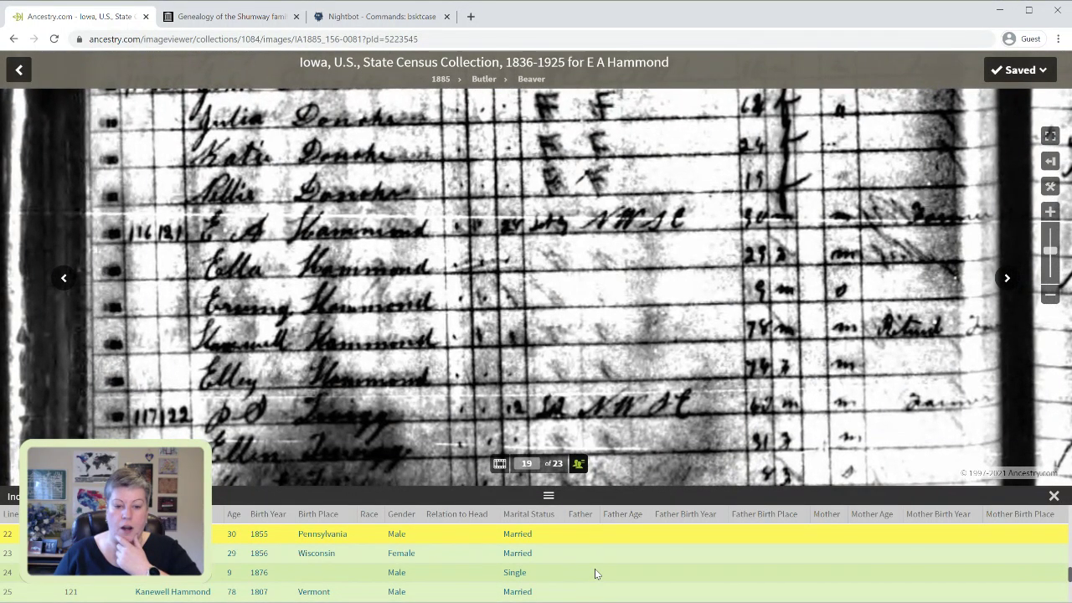
click(594, 571)
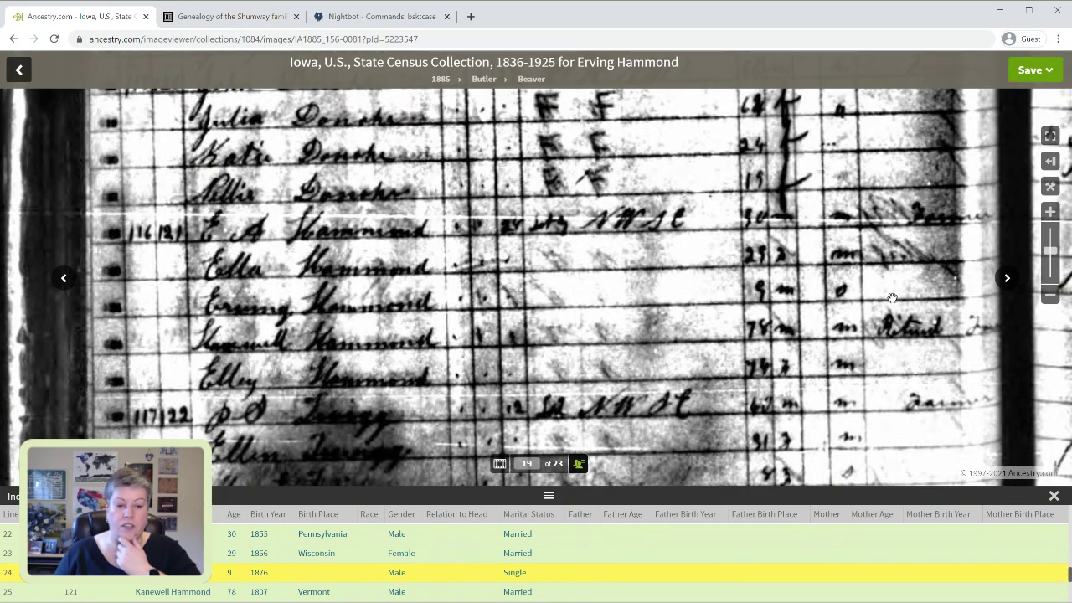
Save the selected census record to the eldest son in the family tree, adding the 1885 residence in Beaver, Butler, Iowa, USA
click(1033, 72)
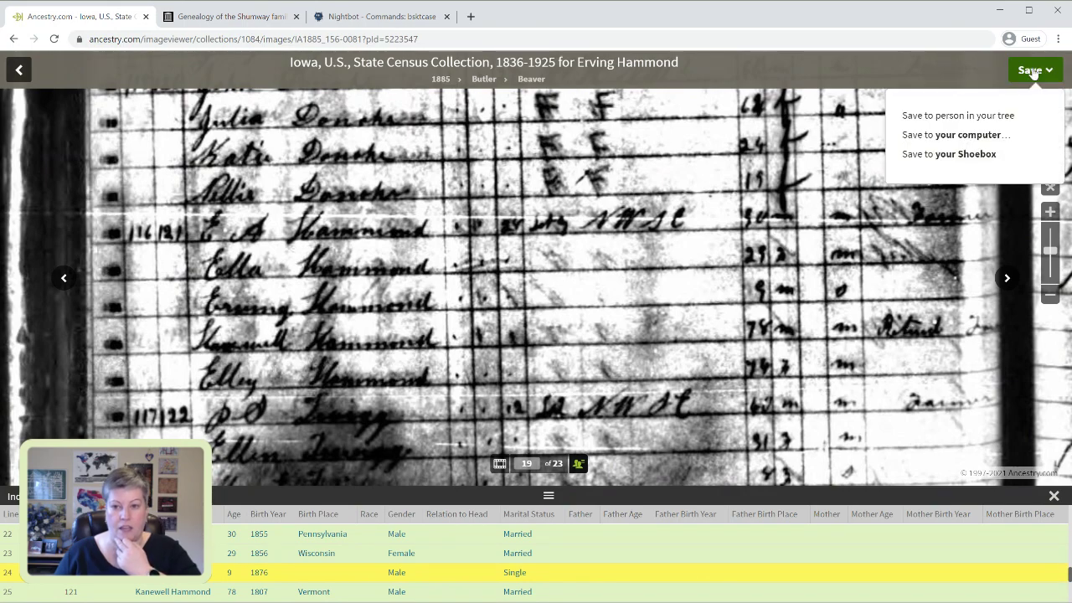
click(999, 115)
click(468, 331)
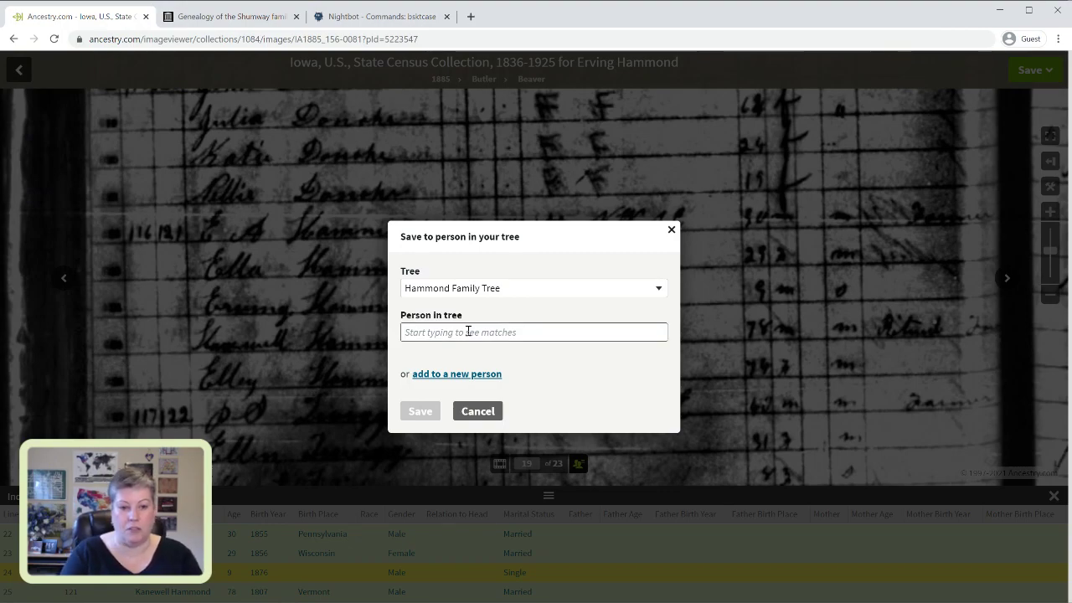
text(Irving)
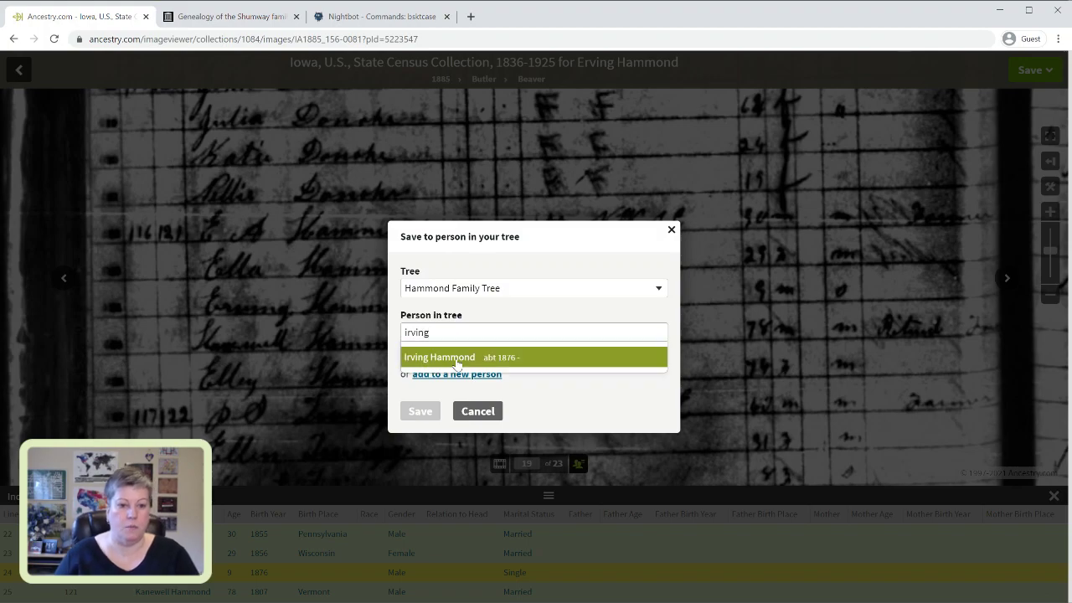
click(458, 357)
click(422, 413)
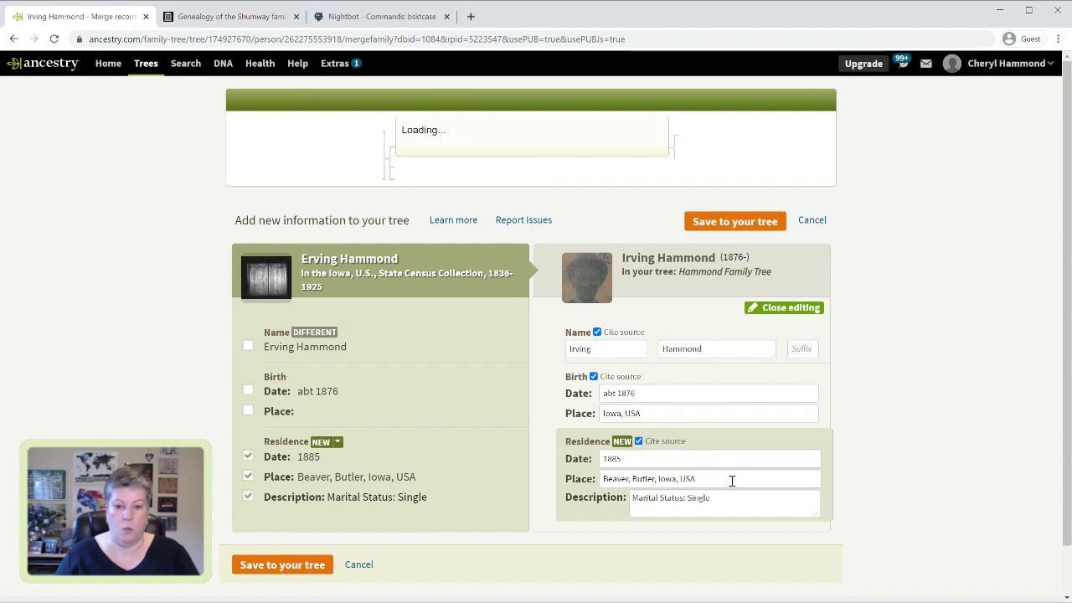
click(754, 243)
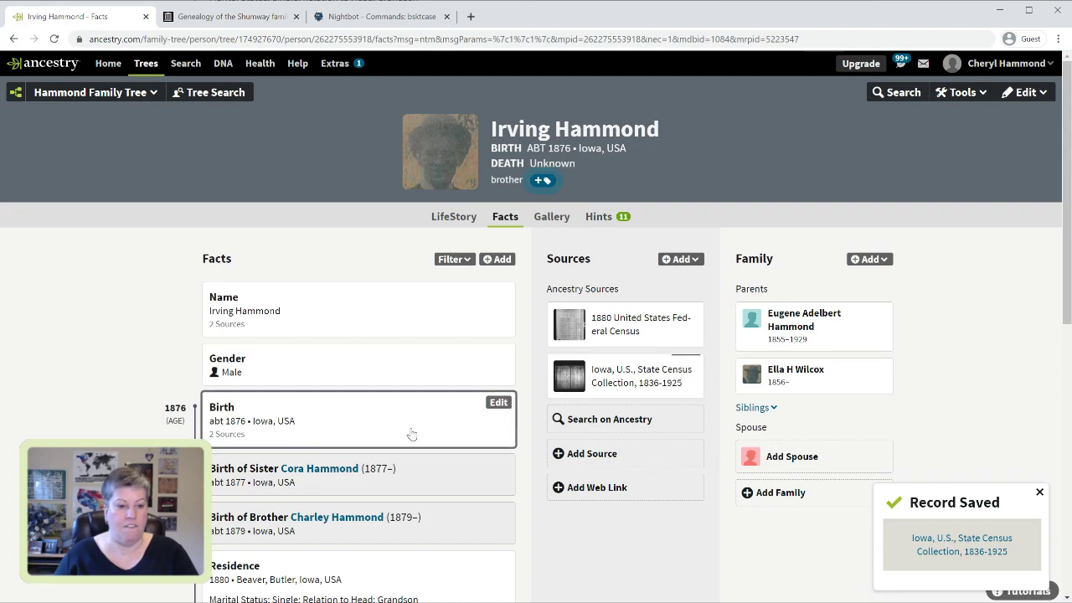
Check the eldest son's timeline and highlight the source linked to his 1885 residence
scroll(411, 434, down, 2)
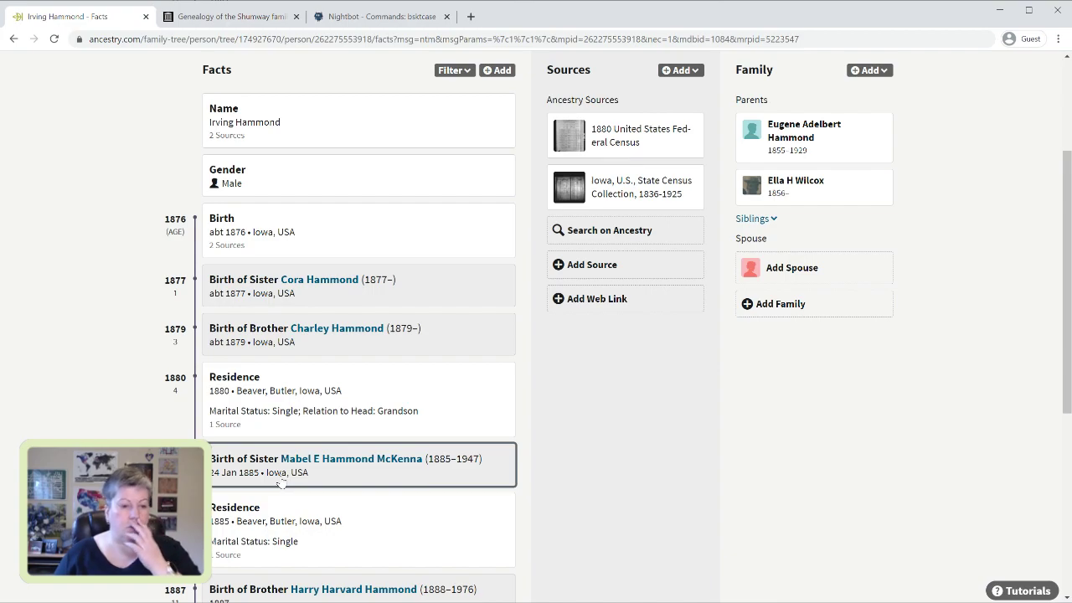
click(350, 530)
scroll(343, 503, down, 2)
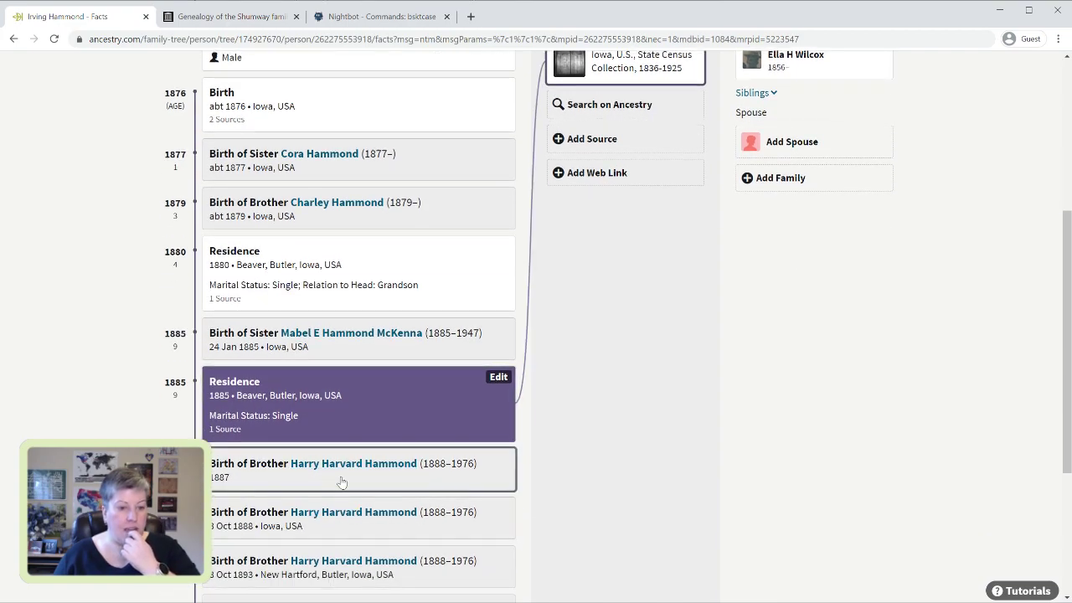
scroll(630, 396, up, 4)
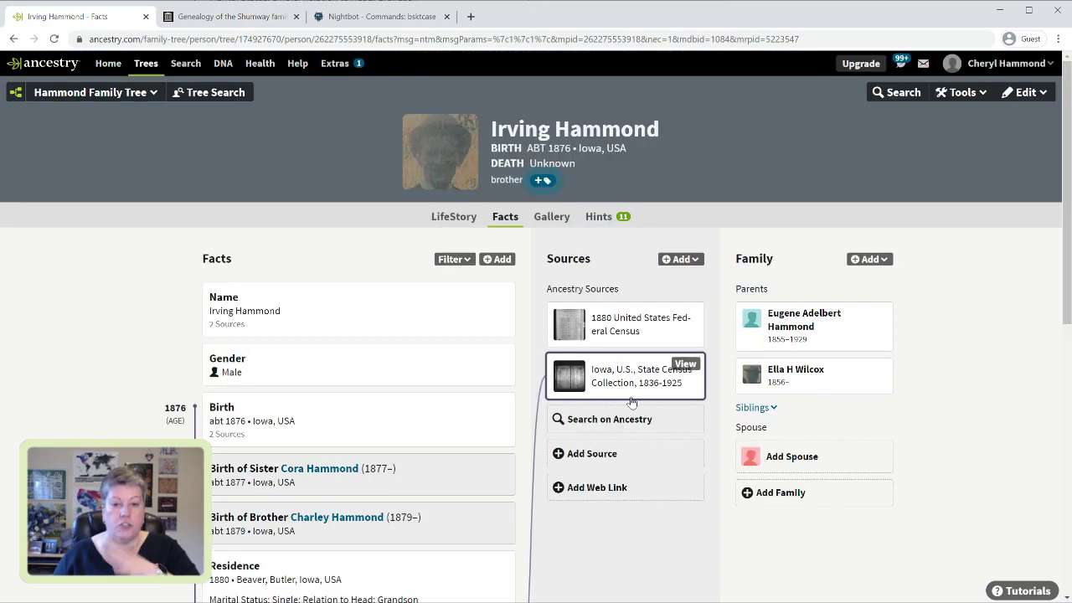
Return to the elder daughter's profile through the sibling list and open her U.S., Find a Grave Index hint for review
click(752, 408)
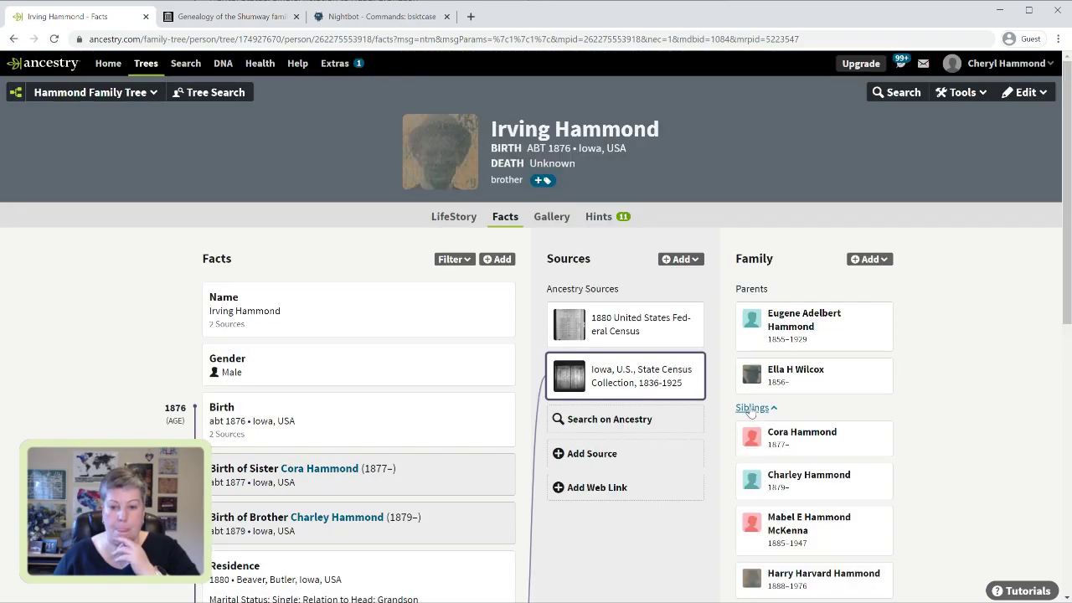
click(801, 432)
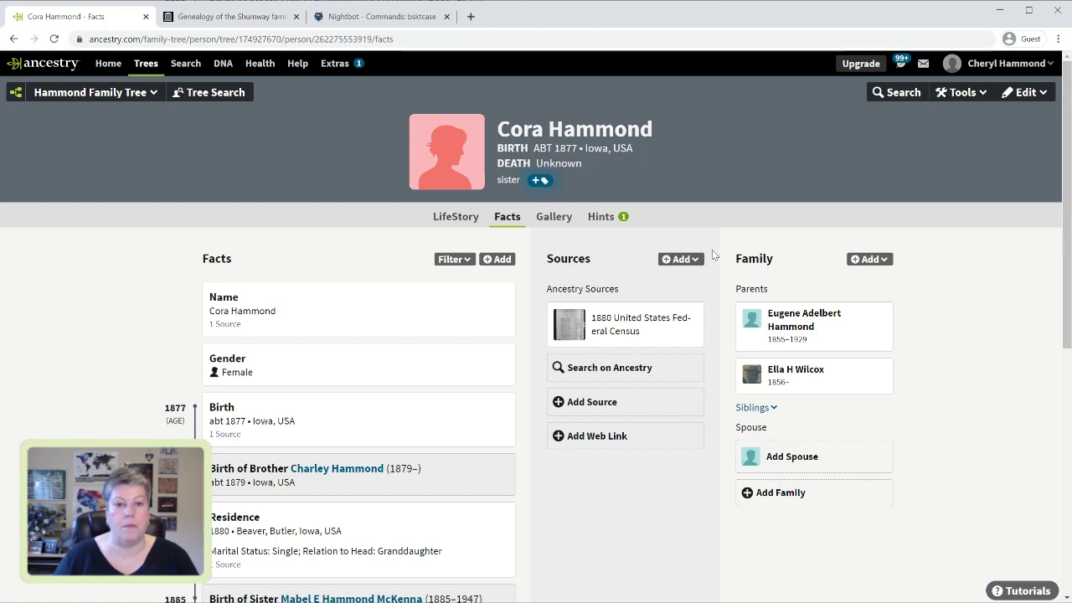
click(611, 224)
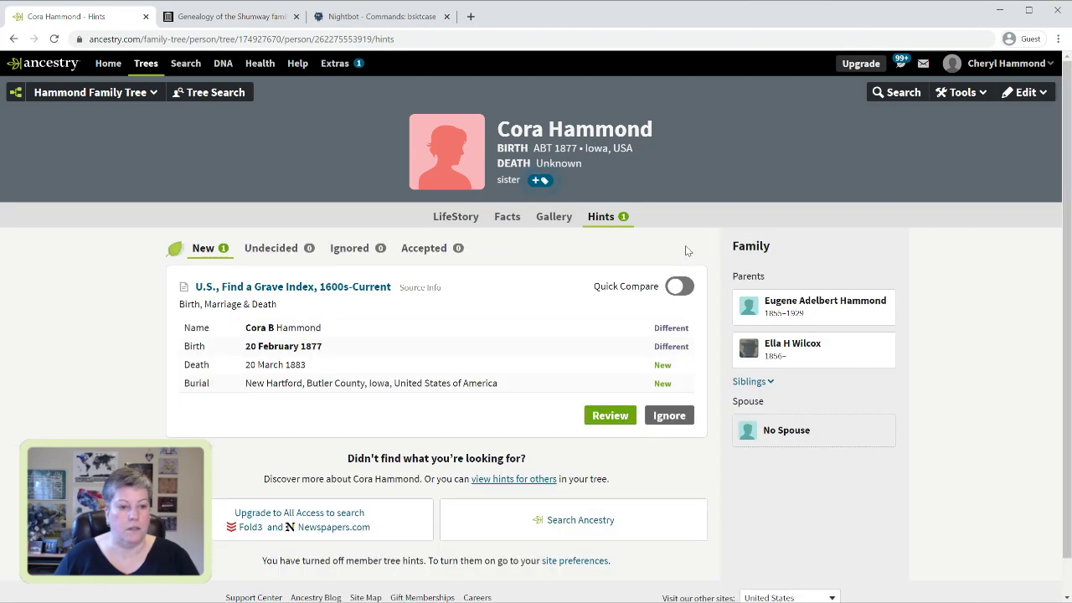
click(597, 417)
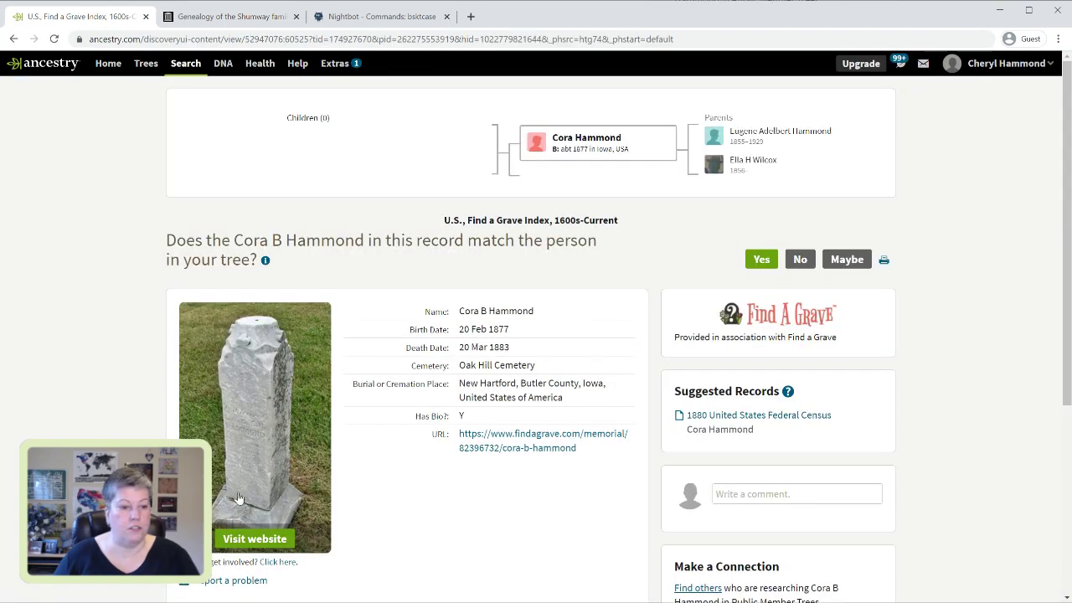
Open the elder daughter's Find a Grave memorial and examine its dates, family biography, headstone photos and inscription
click(250, 539)
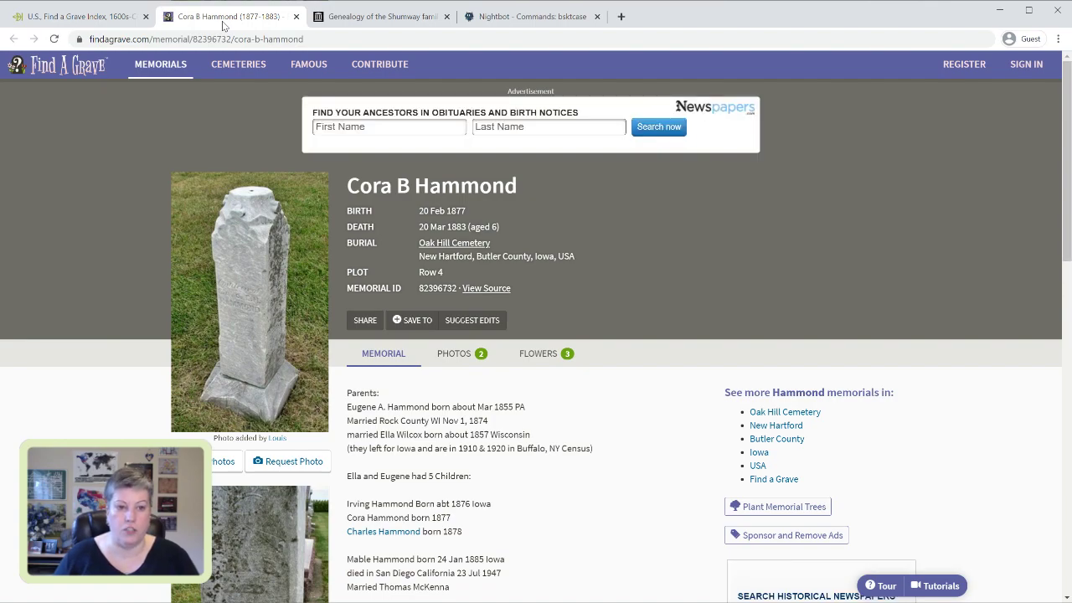
scroll(495, 206, down, 2)
scroll(495, 208, up, 1)
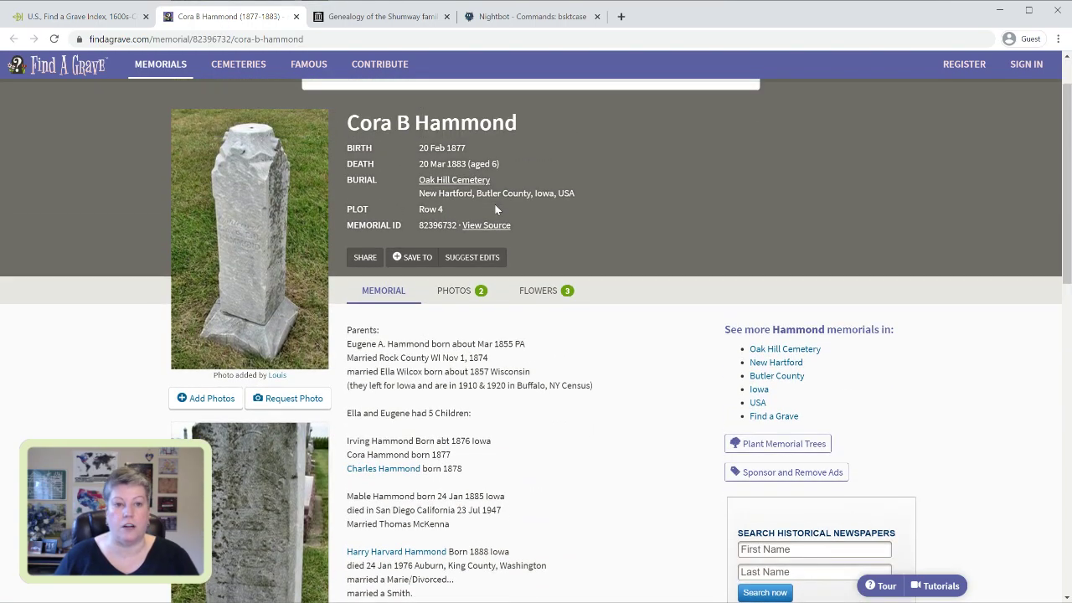
scroll(643, 258, down, 1)
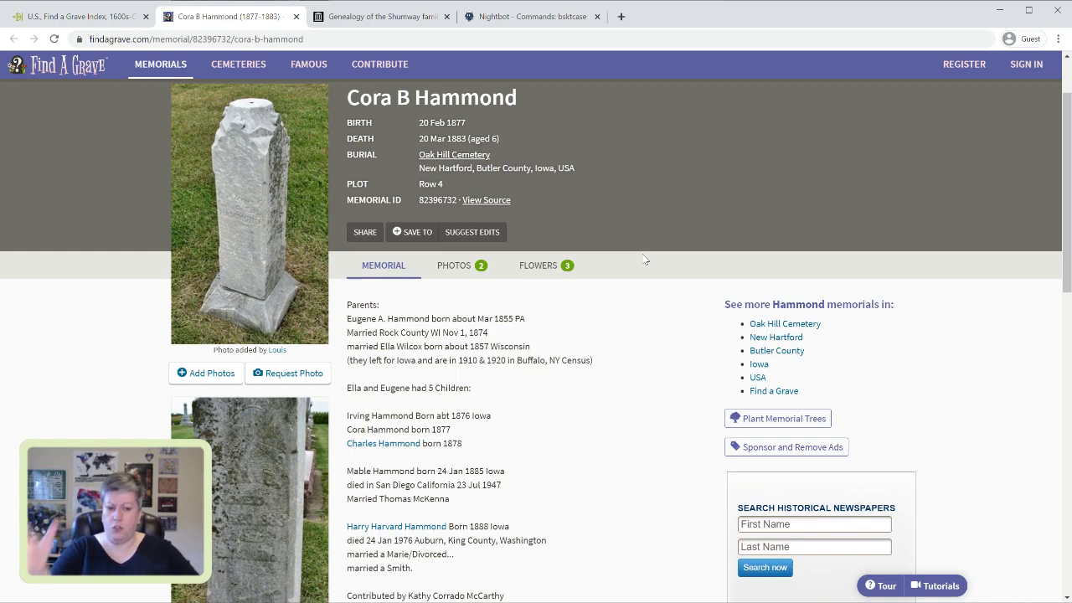
scroll(643, 259, down, 4)
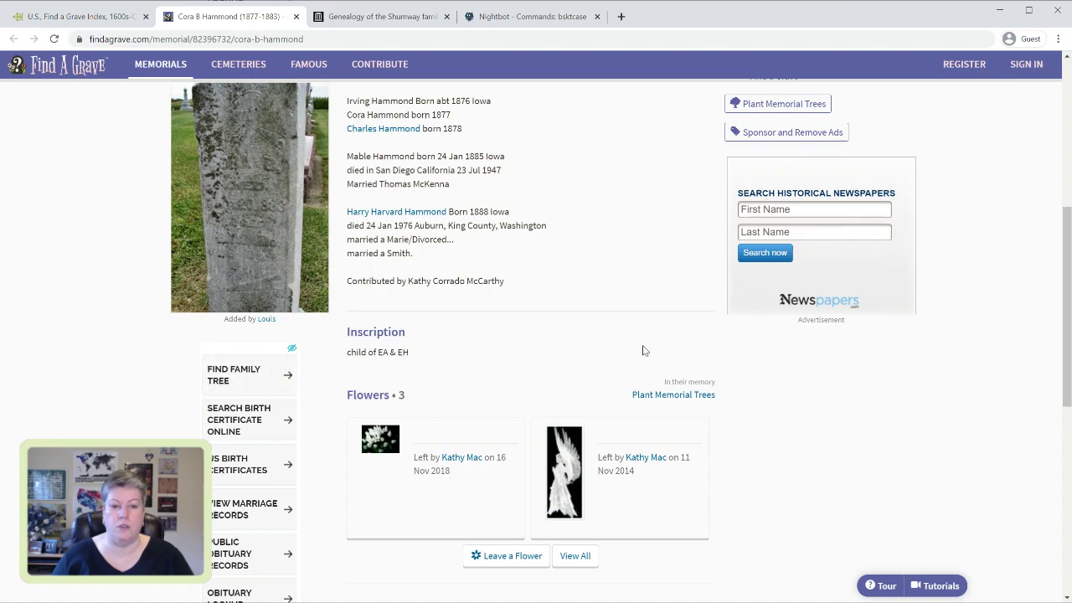
scroll(643, 350, up, 4)
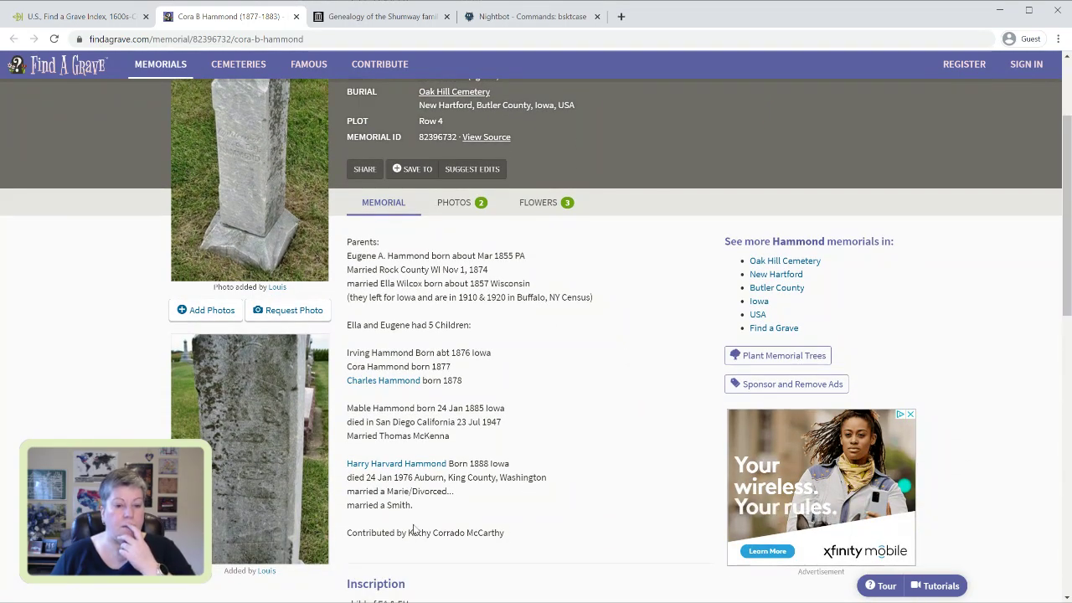
scroll(545, 526, up, 1)
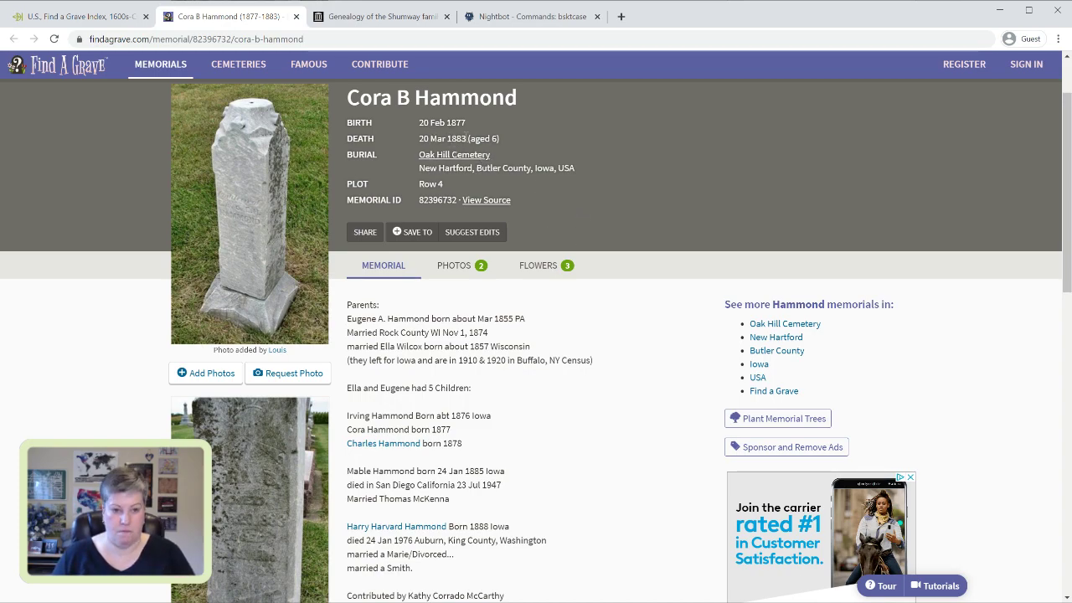
Examine the linked memorial of the brother born in 1878, including its dates and headstone photos, and return to the elder daughter's memorial
click(381, 446)
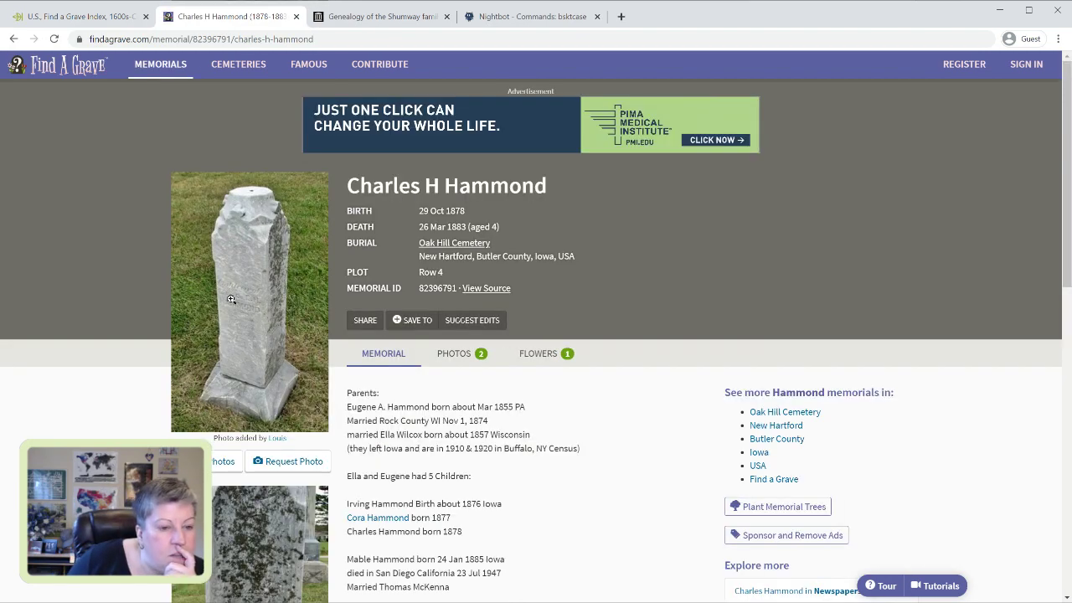
scroll(255, 281, down, 2)
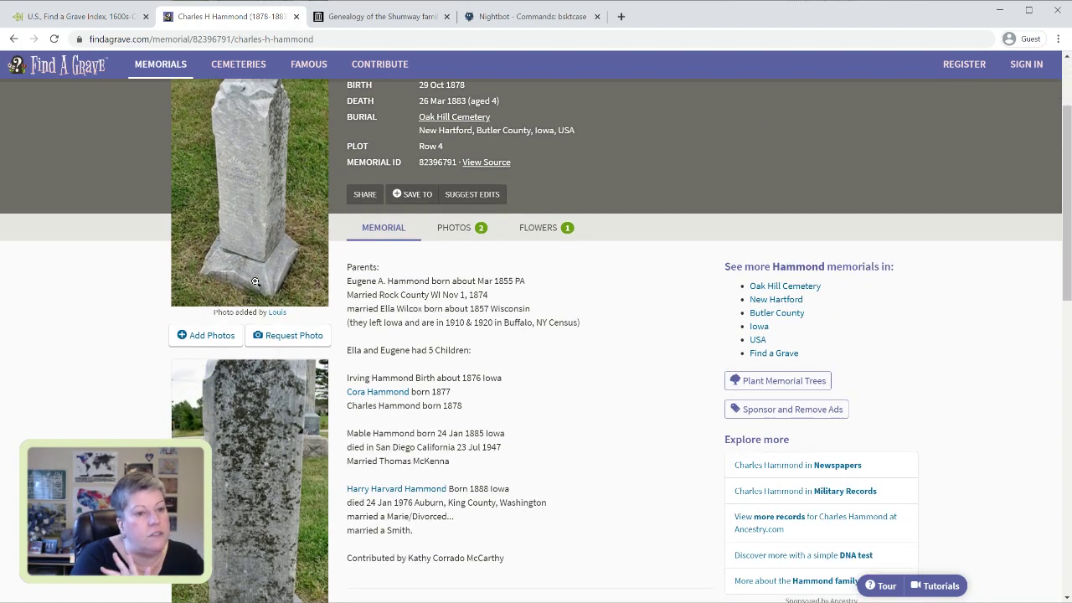
scroll(248, 287, down, 3)
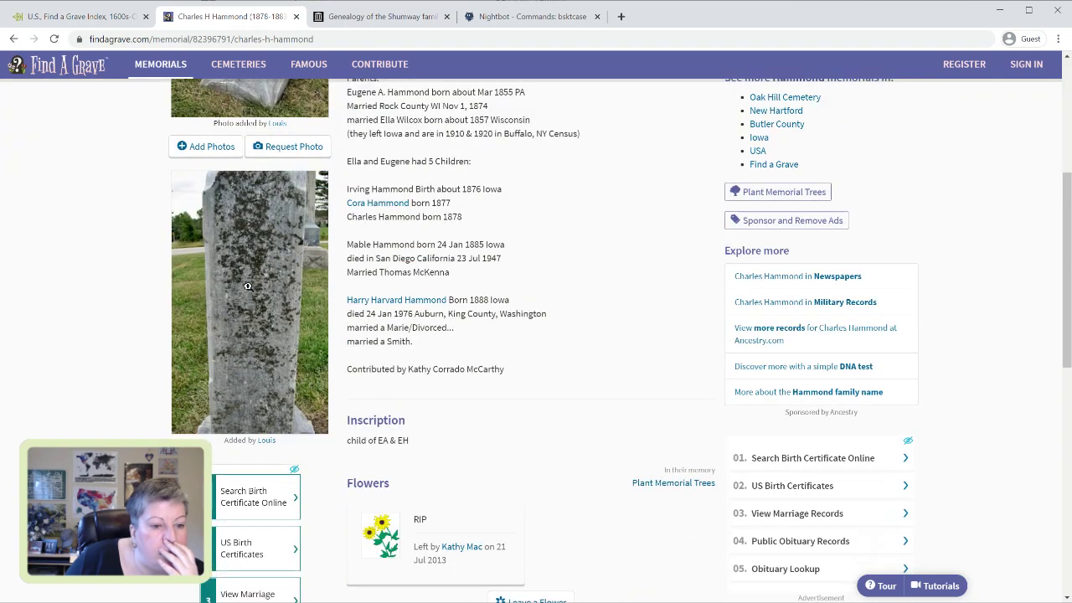
scroll(248, 286, up, 5)
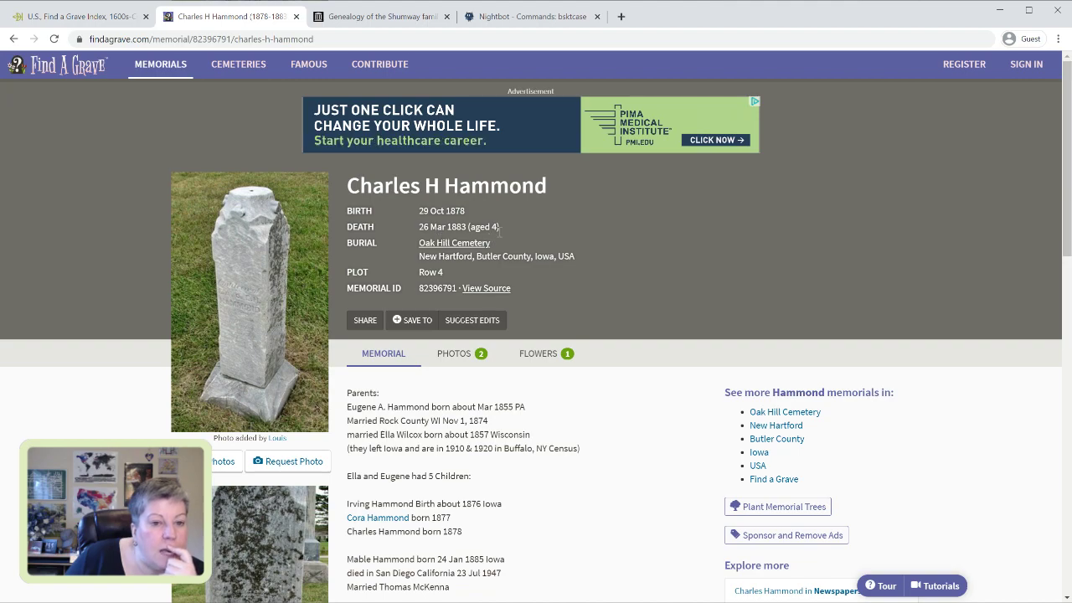
click(13, 39)
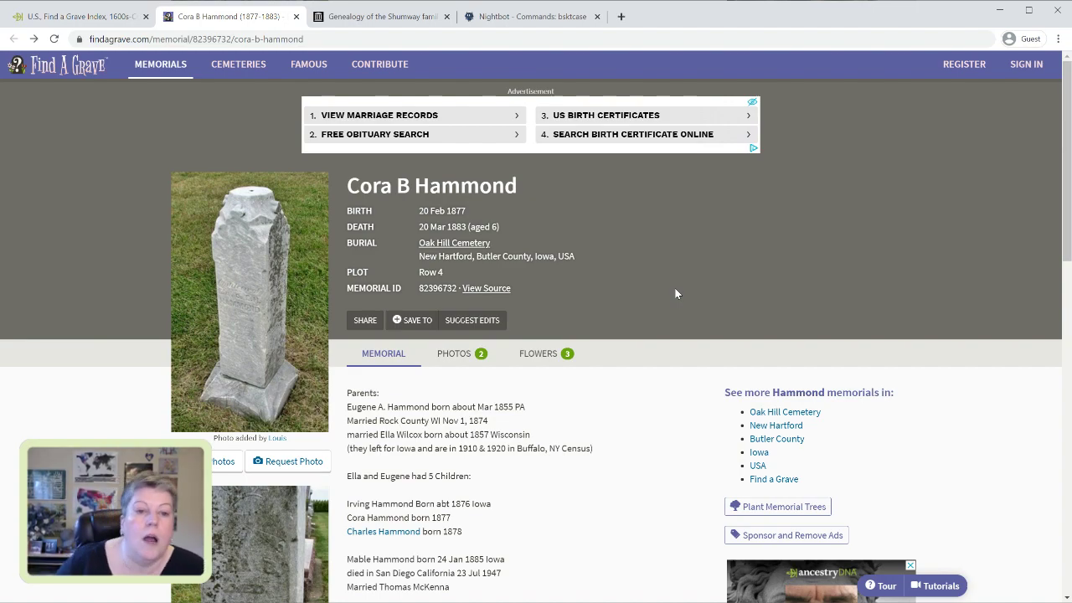
Reread the elder daughter's memorial and list the memorials in Oak Hill Cemetery that share her surname
scroll(676, 293, down, 1)
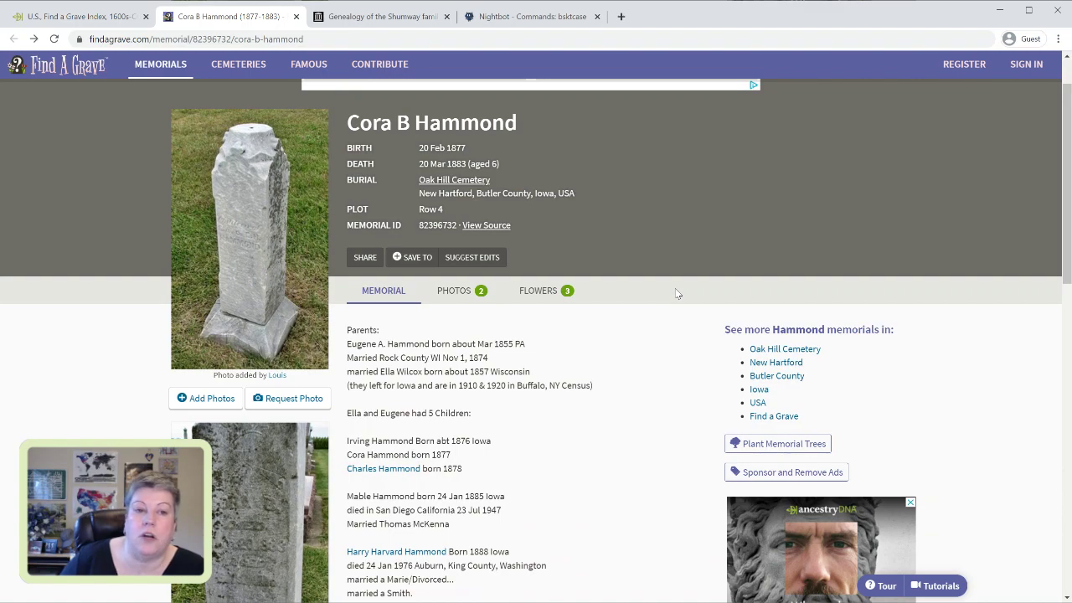
scroll(676, 293, down, 1)
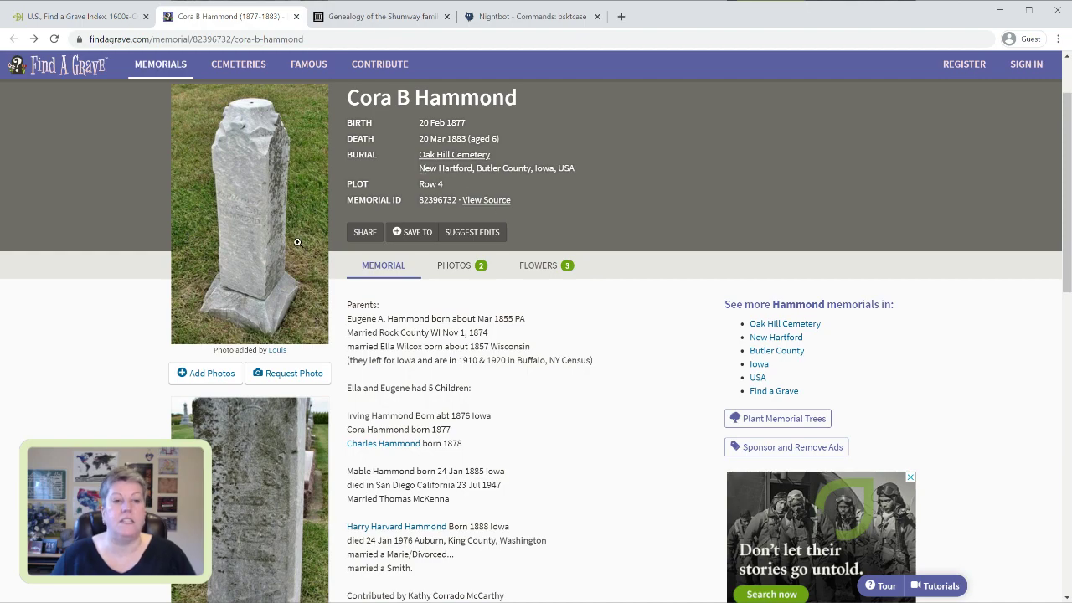
scroll(297, 242, up, 1)
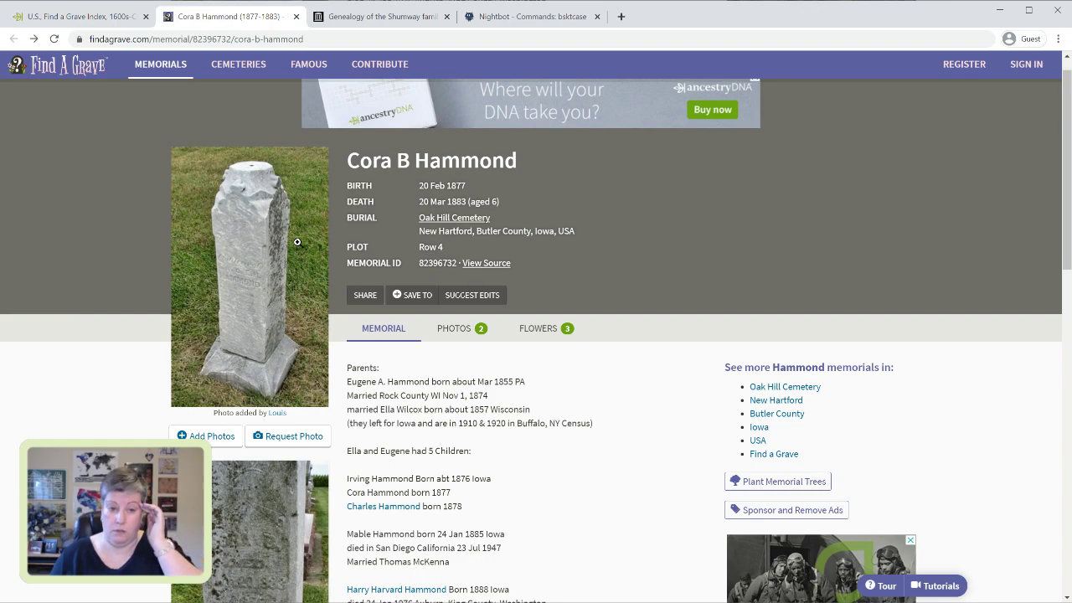
scroll(297, 243, down, 1)
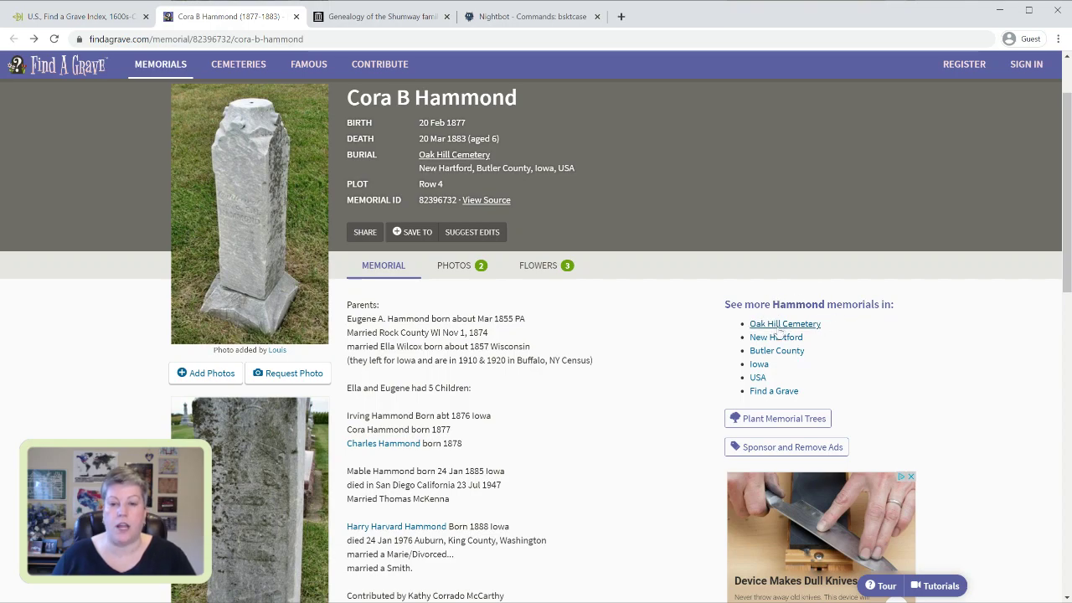
click(779, 325)
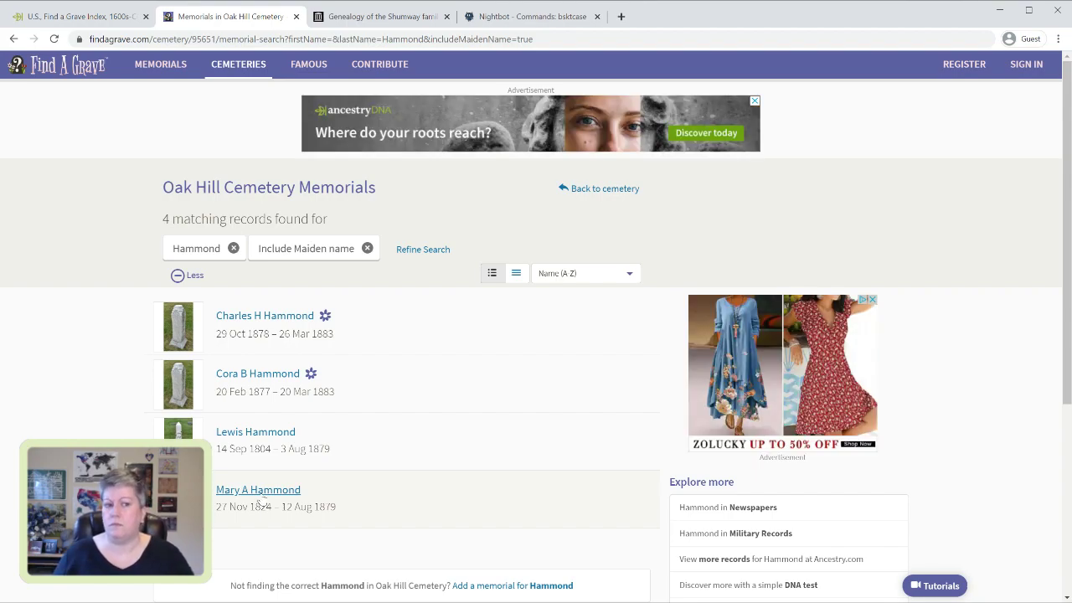
Return to Ancestry, accept the Find a Grave record as the elder daughter's and set her death date to 20 Mar 1883
click(91, 19)
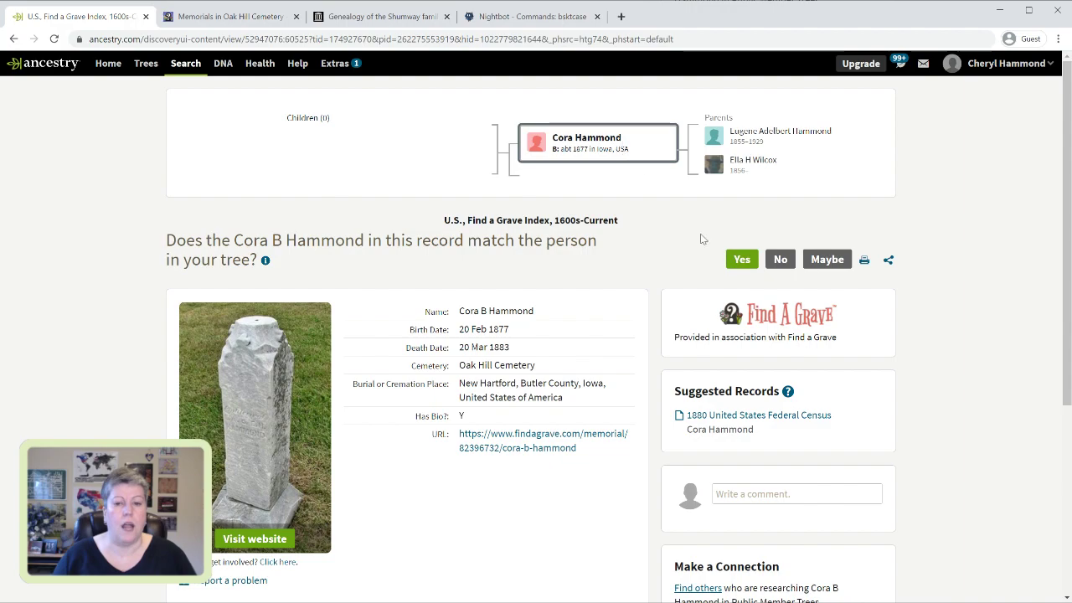
click(751, 266)
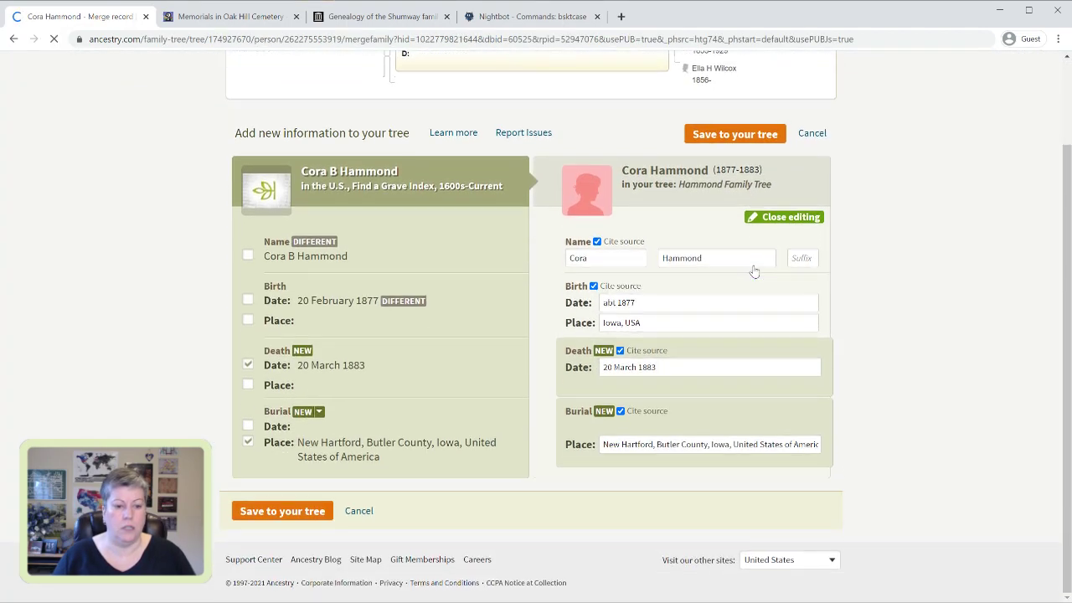
click(698, 368)
click(700, 392)
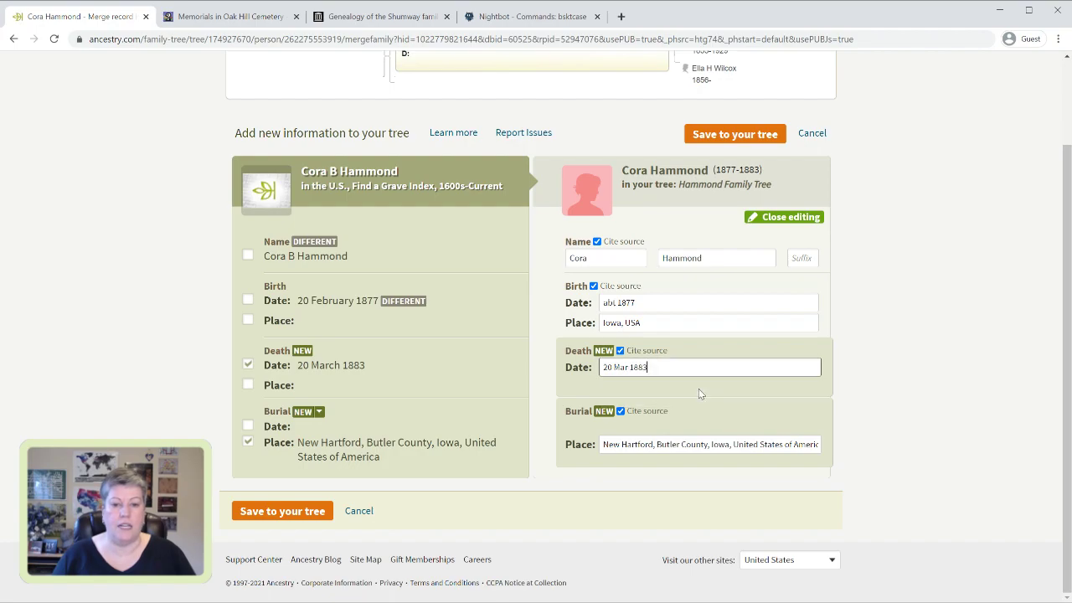
Adopt the record's full birth date as the elder daughter's preferred birth date, using the suggested abbreviated month format
click(248, 300)
click(690, 303)
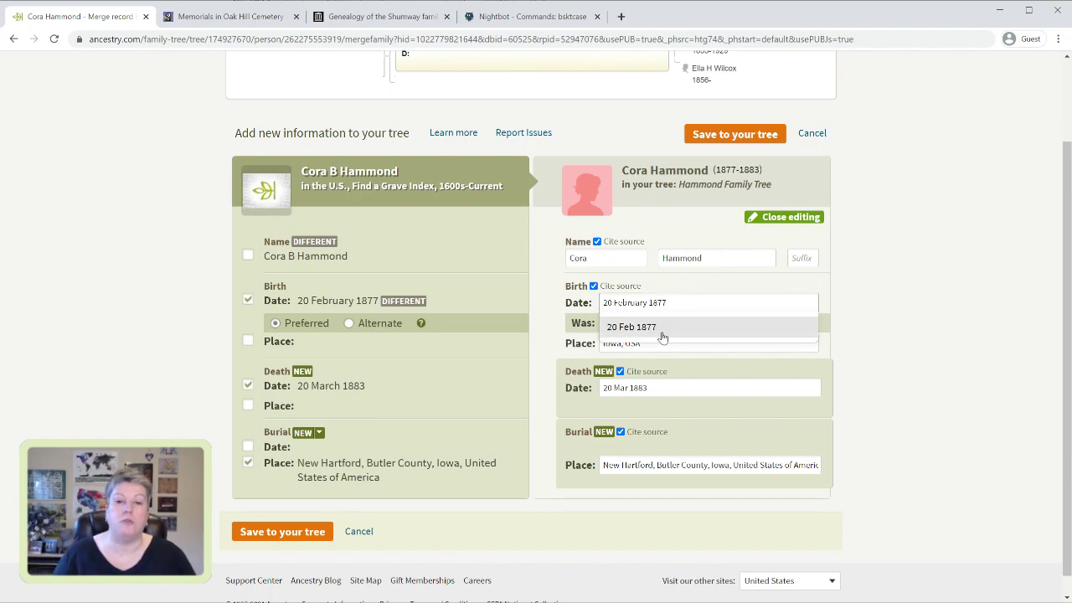
click(662, 328)
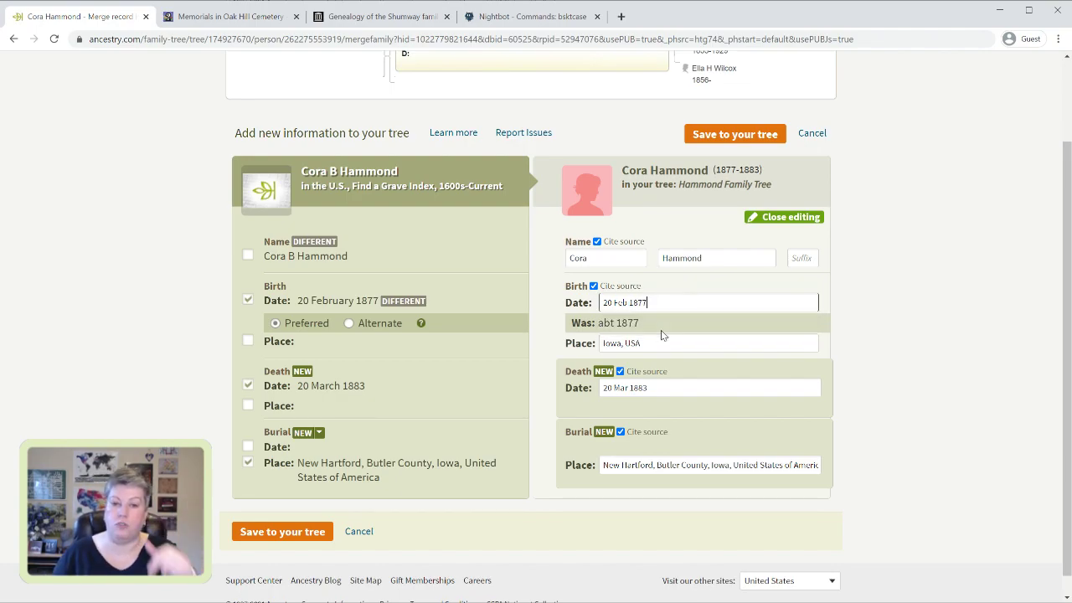
Set the elder daughter's burial place to New Hartford, Butler, Iowa, USA and add Iowa, USA as her death place
click(657, 467)
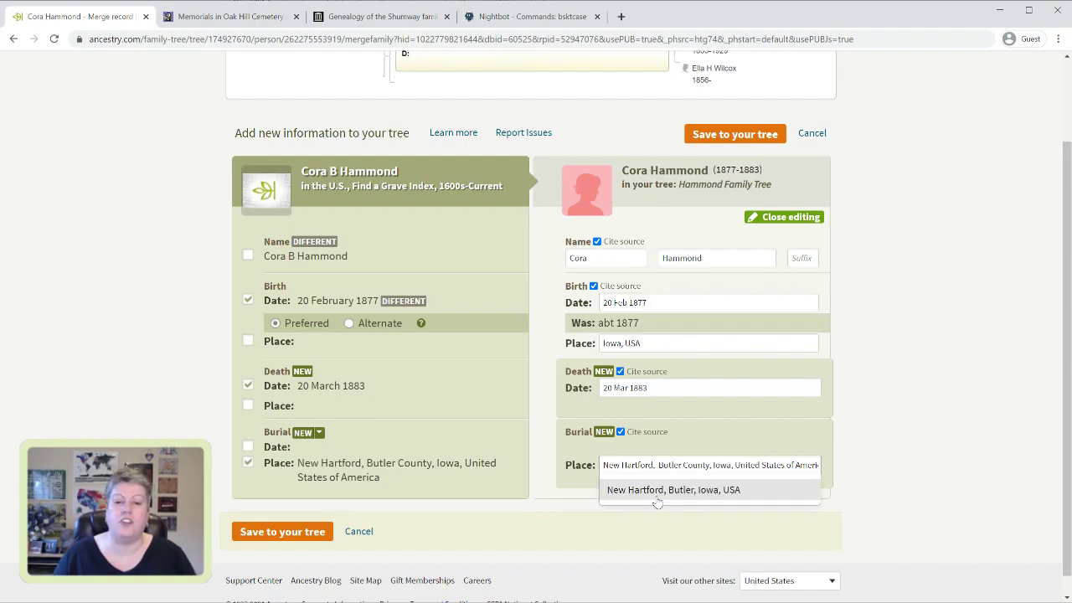
click(658, 493)
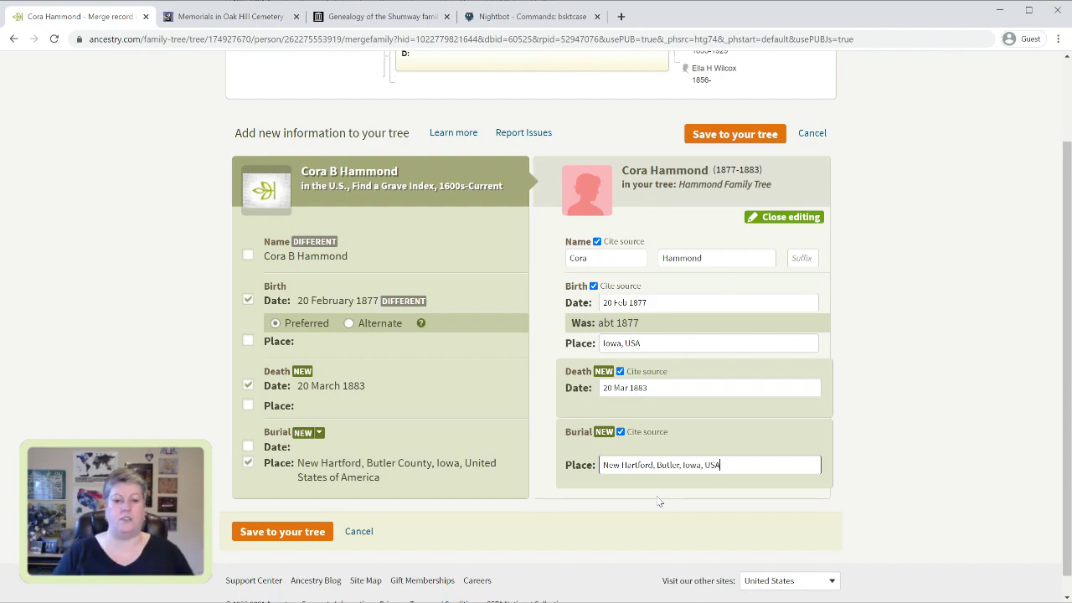
click(847, 433)
click(248, 409)
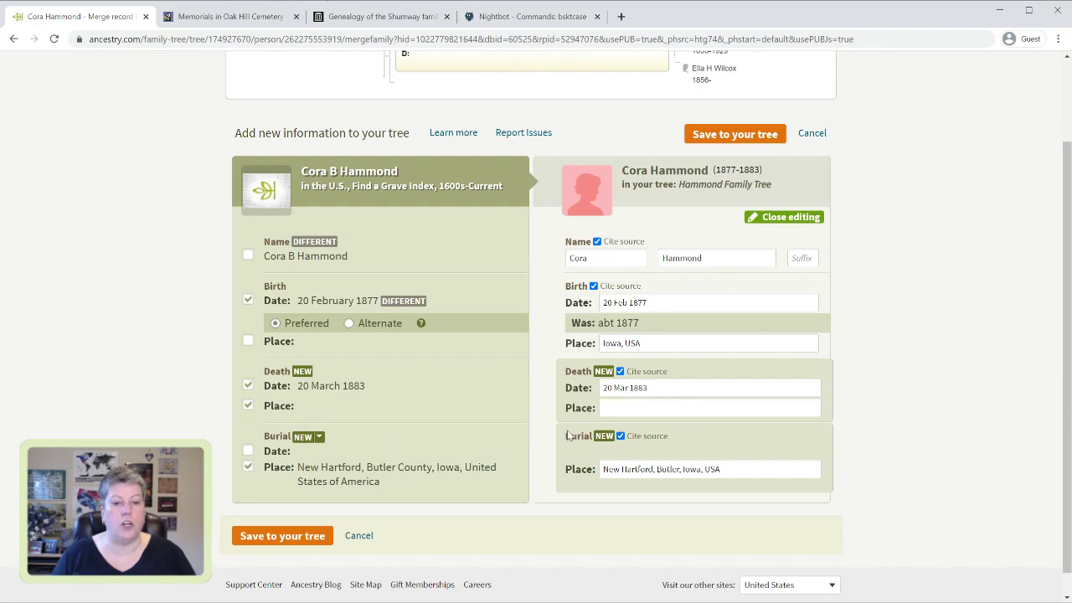
click(687, 407)
text(iowa)
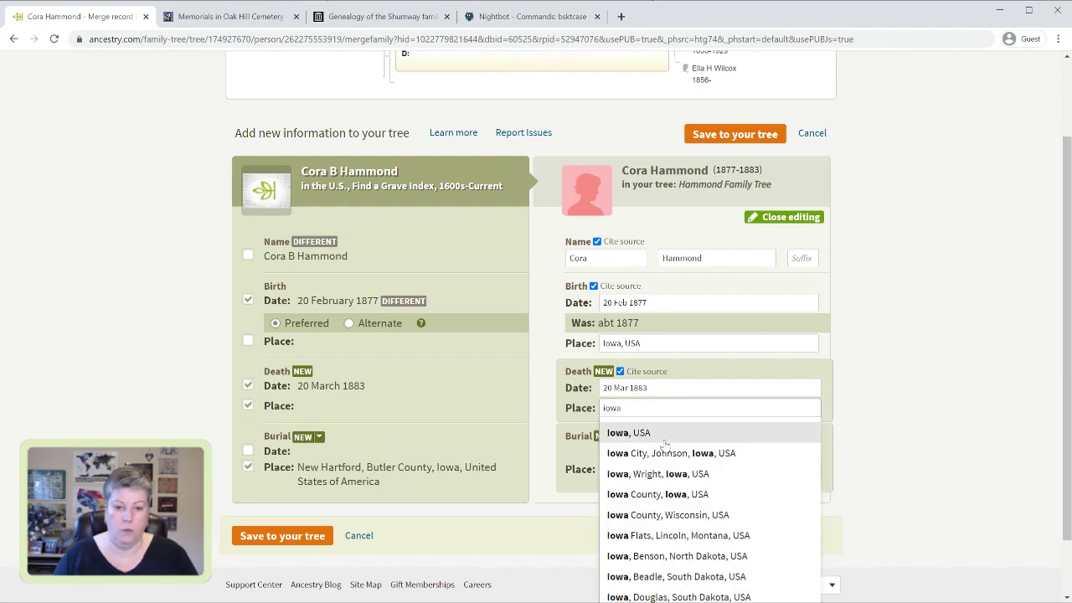
click(665, 440)
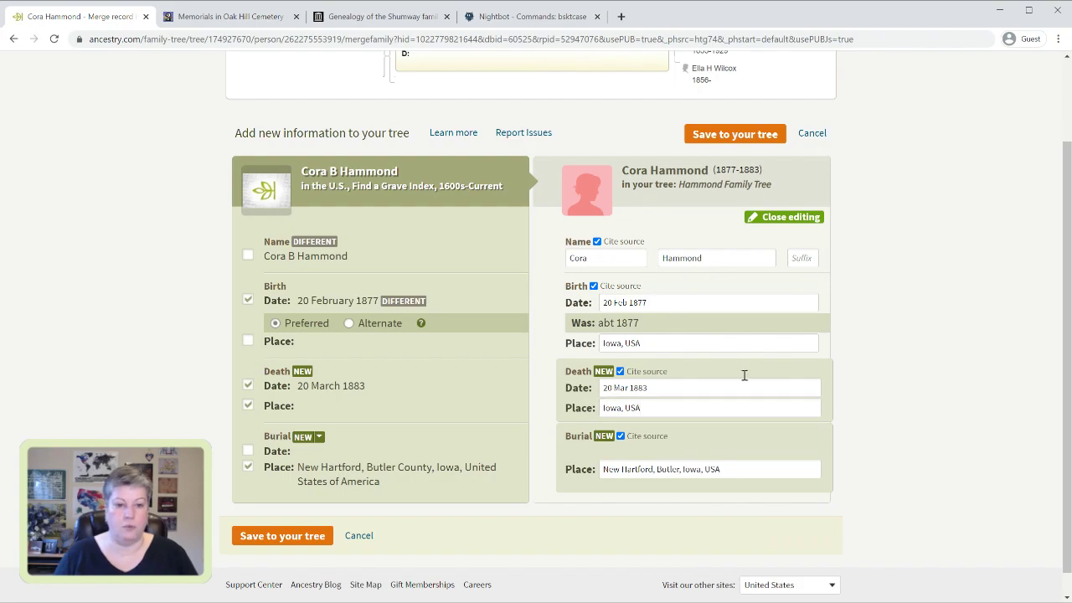
Adopt the record's name with the middle initial B as preferred, save the grave record to the tree and show the daughter's facts
click(247, 256)
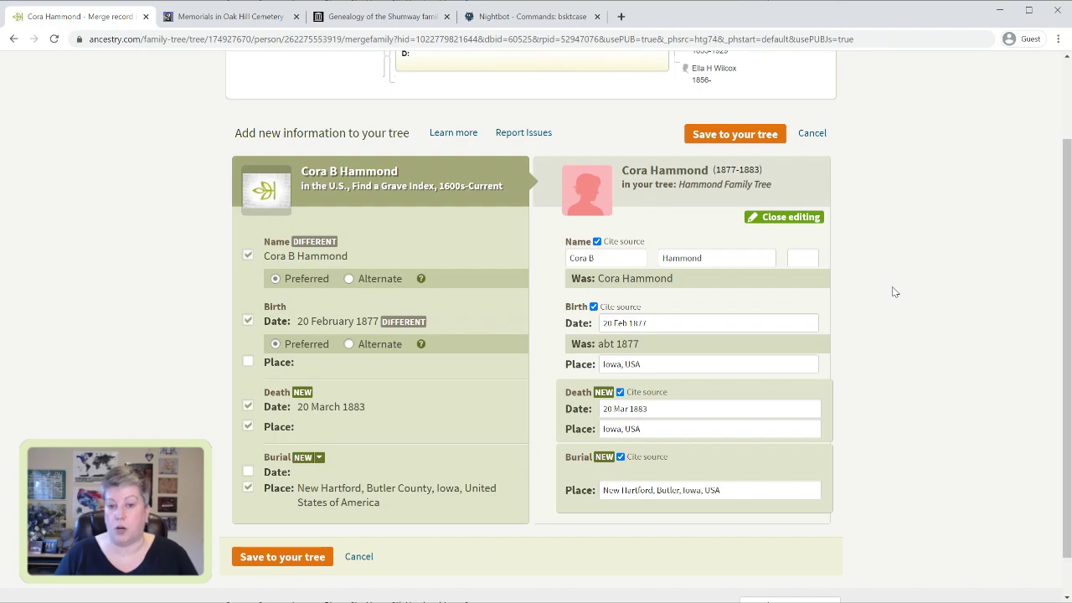
click(733, 135)
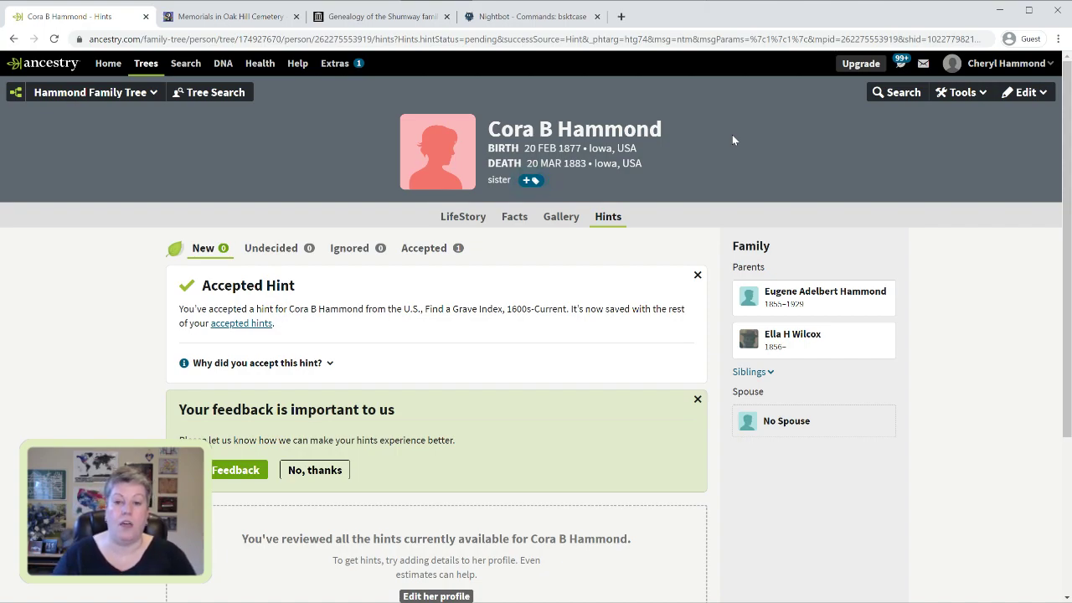
click(514, 219)
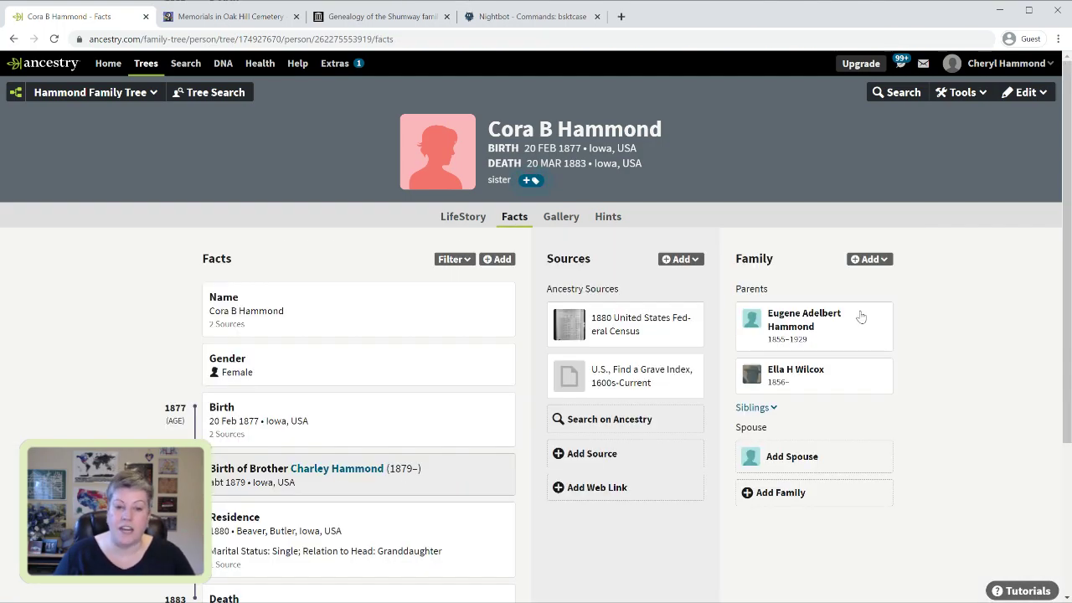
Return to the family tree view and bring up the paternal grandfather's card
mouse_move(861, 316)
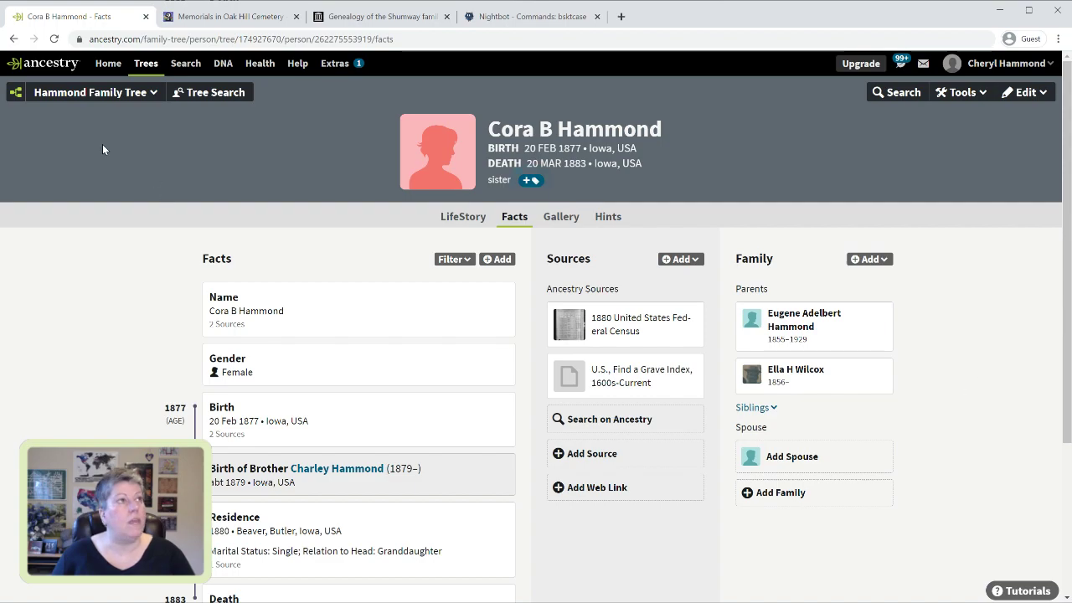
click(16, 97)
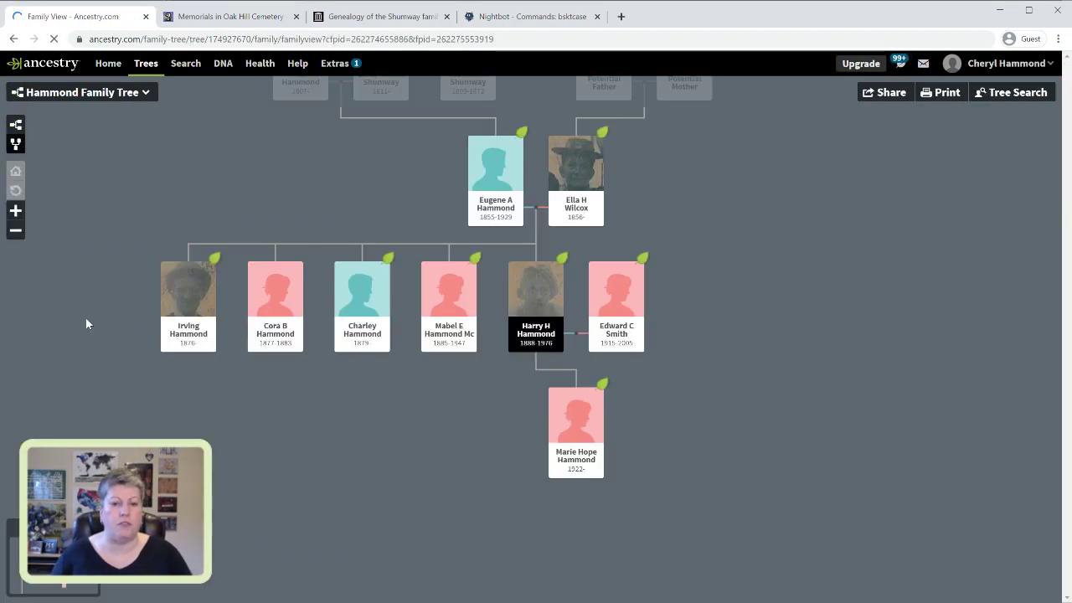
drag(256, 201, 323, 341)
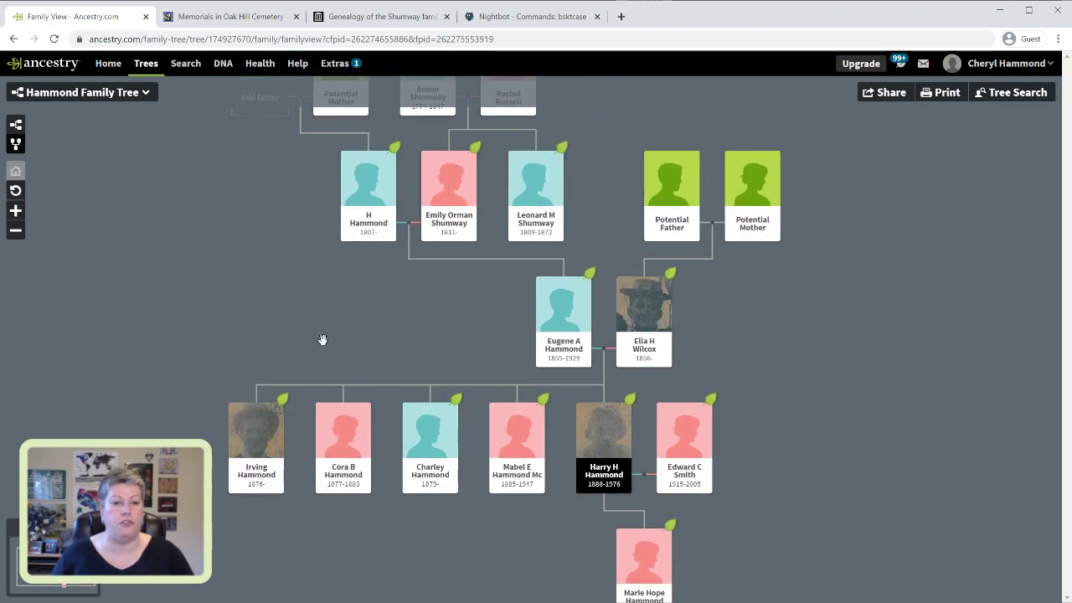
drag(327, 326, 342, 376)
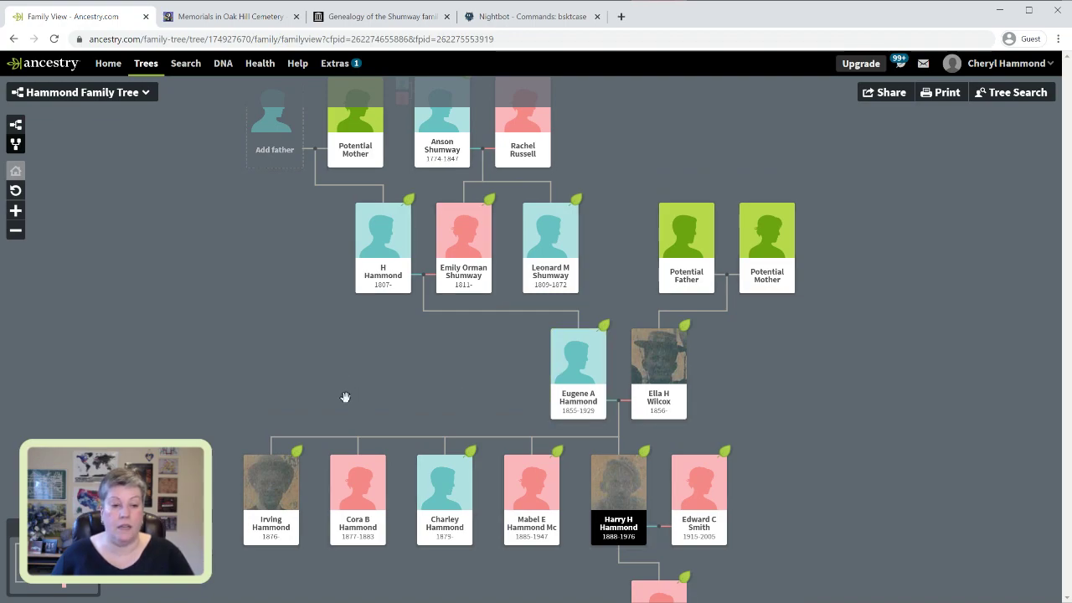
click(400, 273)
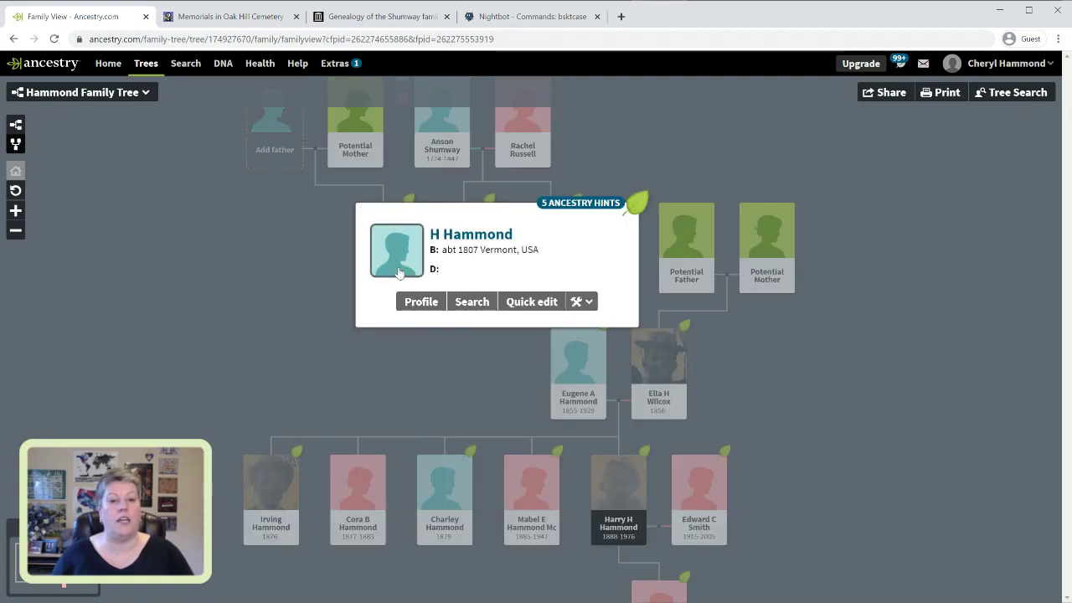
Replace the paternal grandfather's initial with his full first name, check its spelling against the Shumway family genealogy book, and save the edit
click(513, 306)
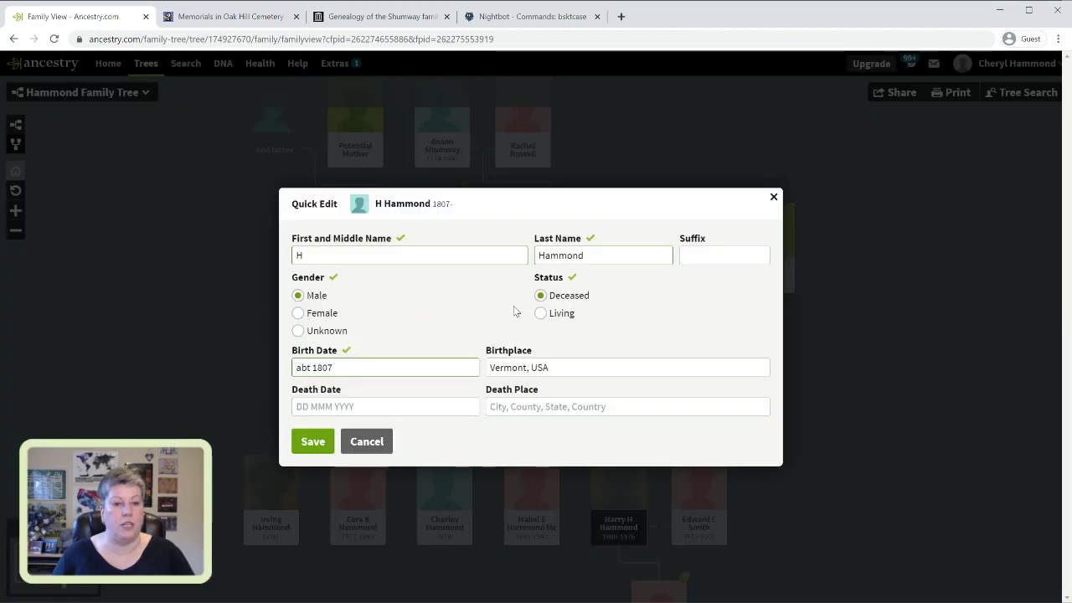
text(un)
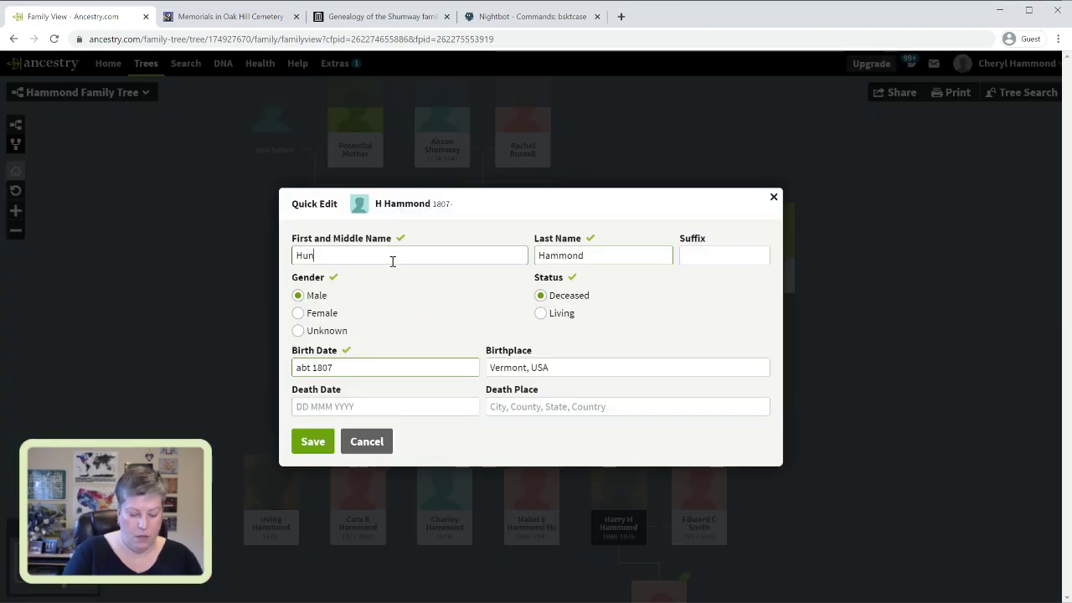
text(newell)
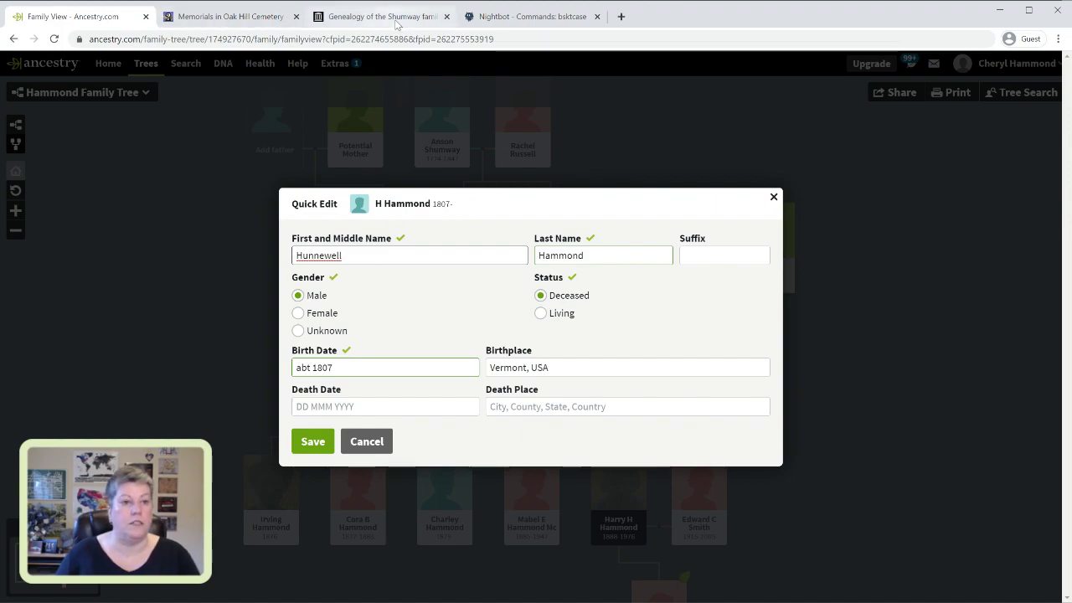
click(369, 17)
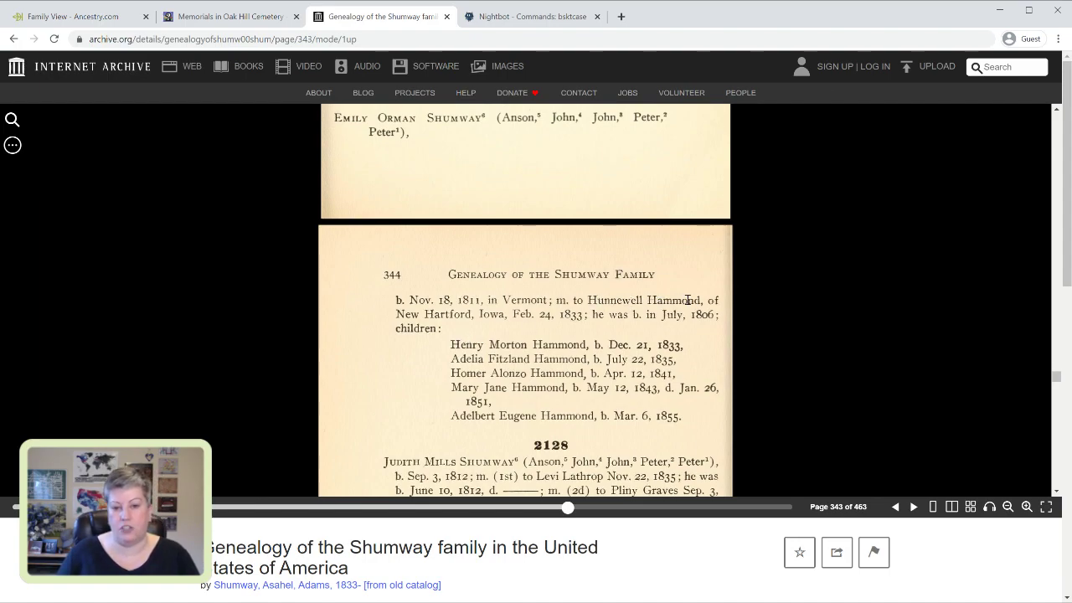
click(88, 17)
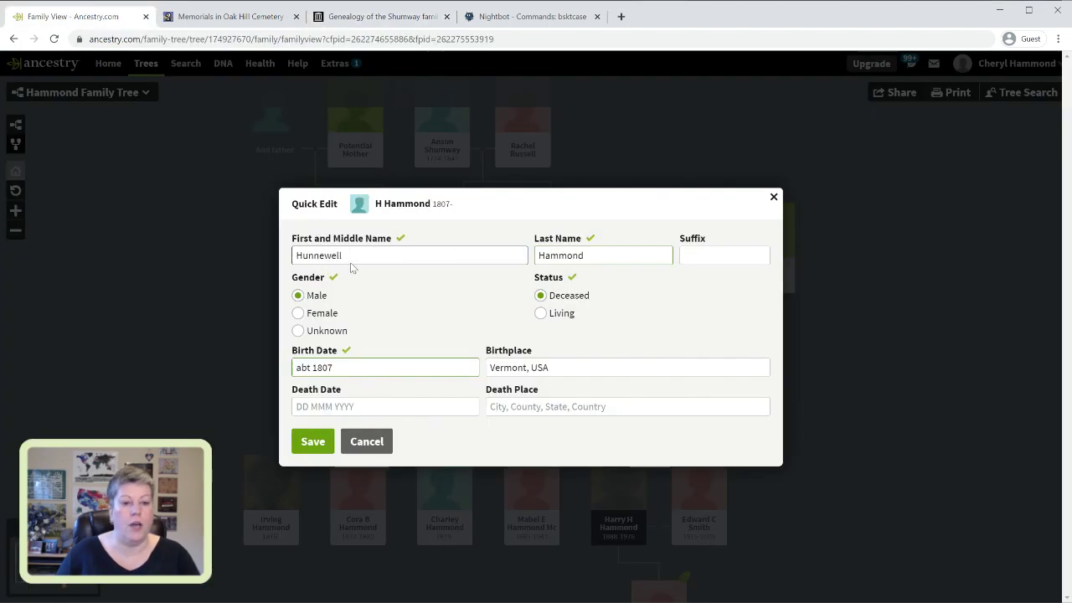
click(312, 442)
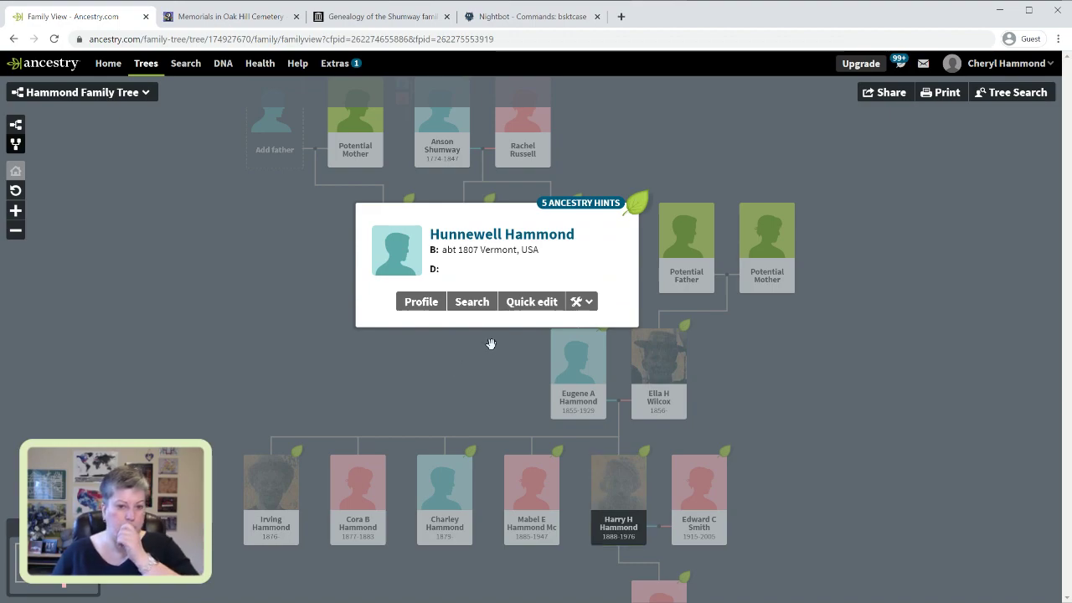
Review the paternal grandfather's new hints, including the Idaho death record, 1840 and 1850 censuses, 1870 non-population schedule and Massachusetts vital record
click(586, 208)
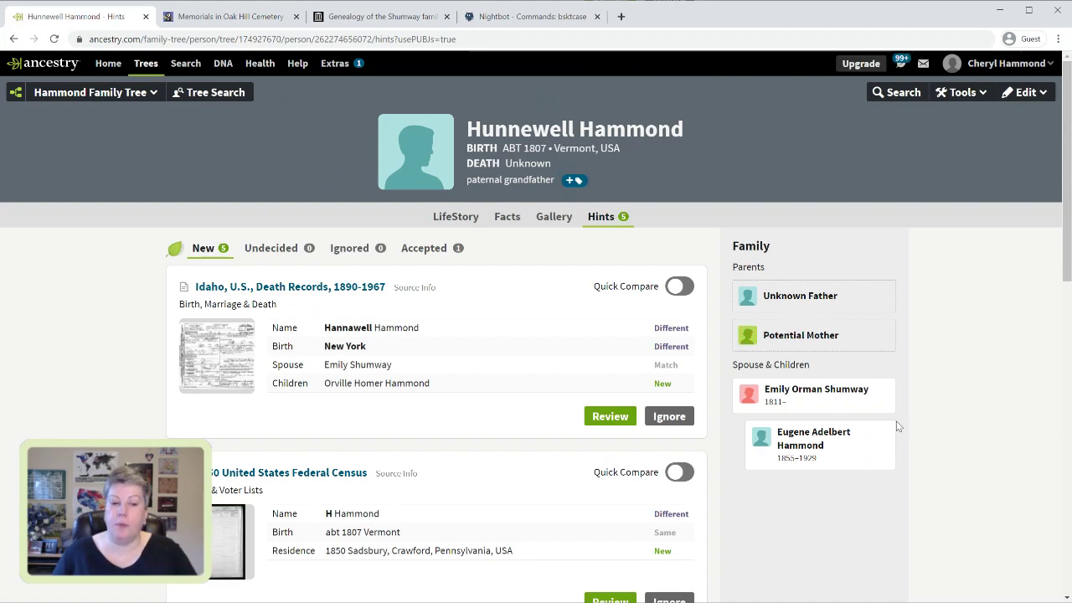
scroll(897, 427, down, 2)
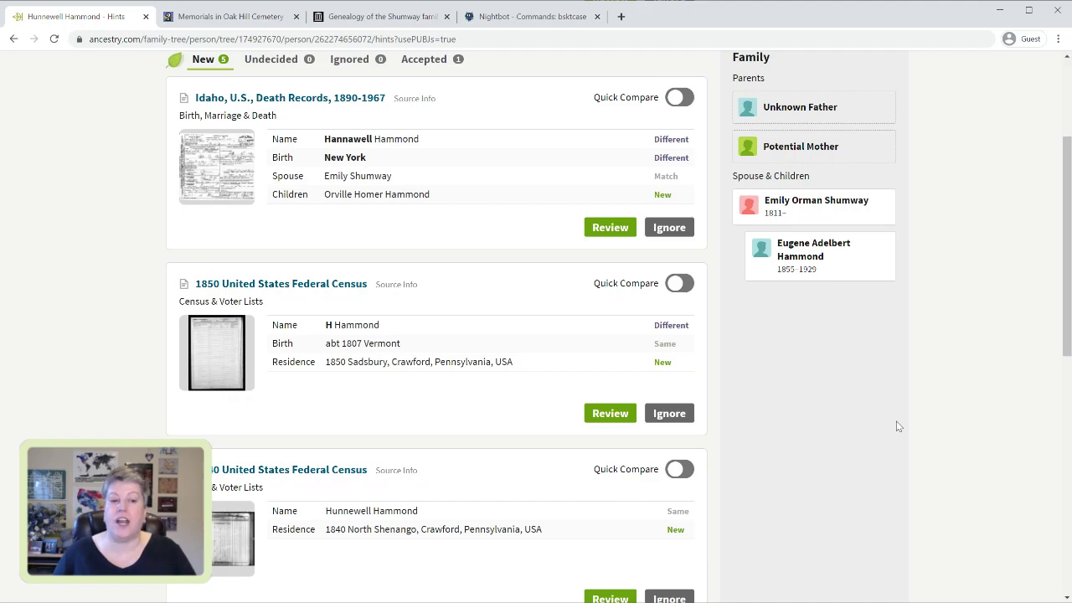
scroll(897, 428, down, 1)
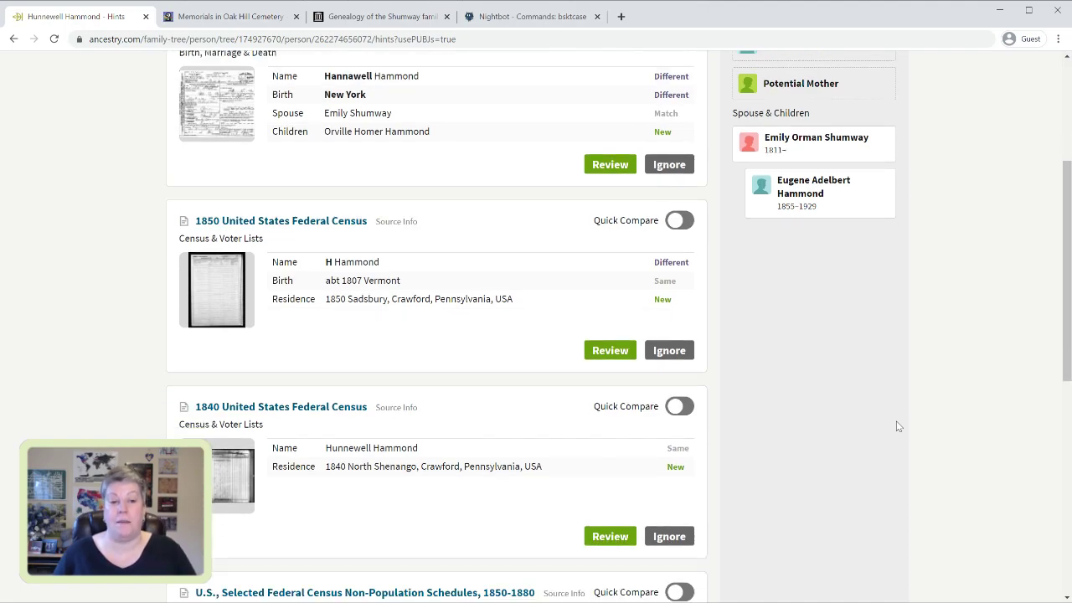
scroll(897, 427, down, 1)
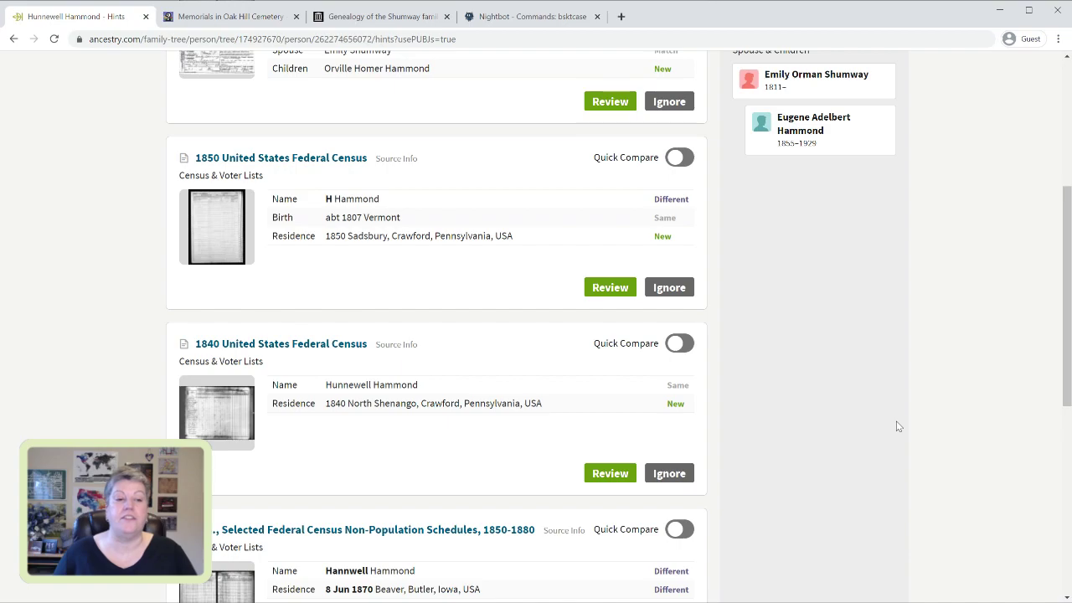
scroll(897, 427, down, 2)
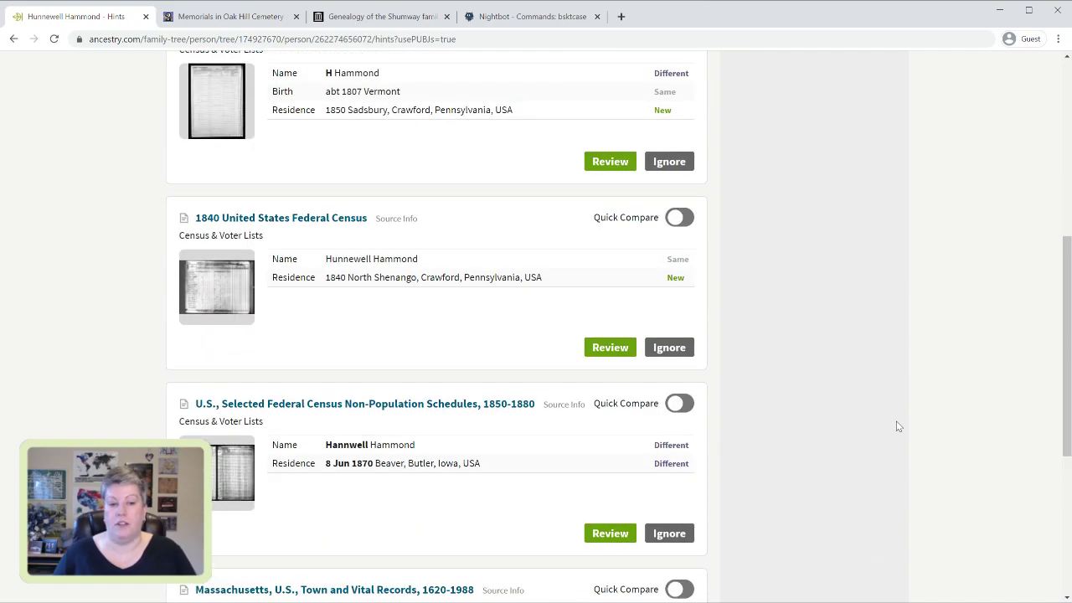
scroll(897, 427, down, 4)
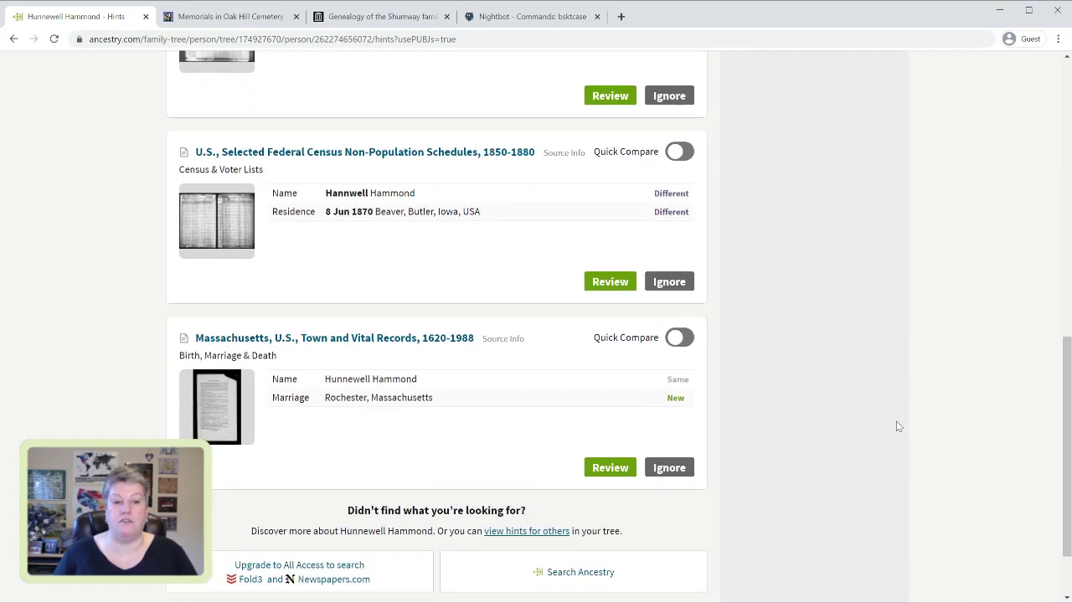
scroll(897, 427, up, 11)
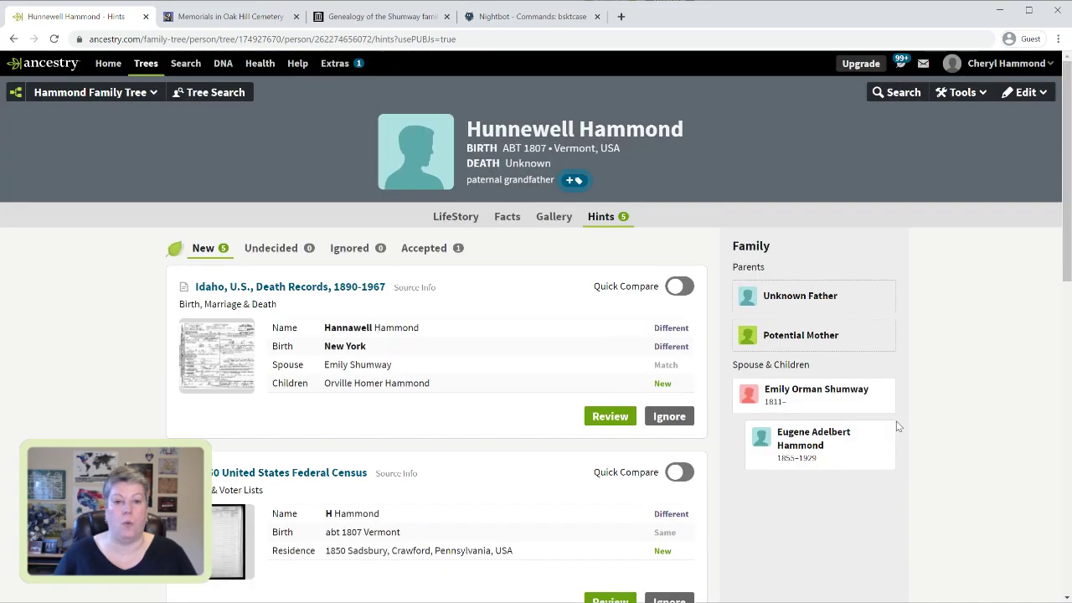
Open the original page image of the grandfather's accepted 1870 census record and enlarge his household's entry
click(434, 251)
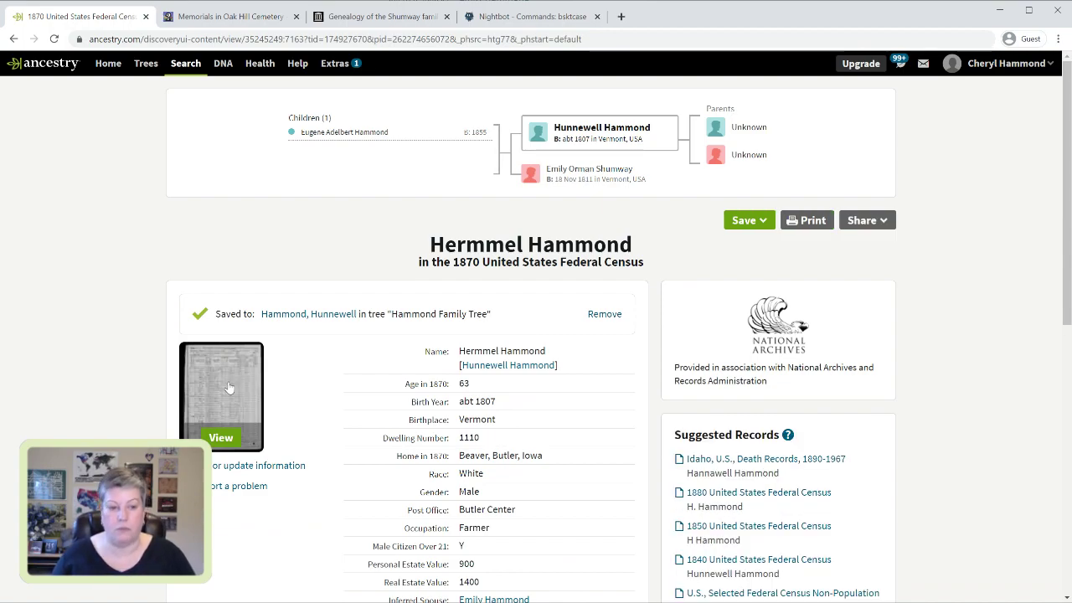
click(222, 440)
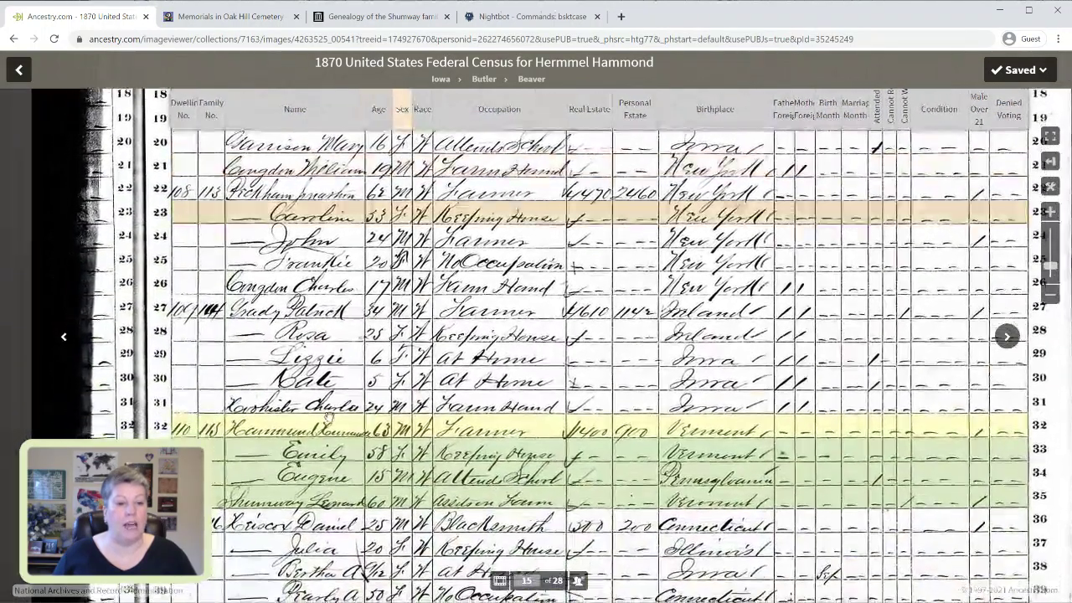
scroll(301, 411, up, 3)
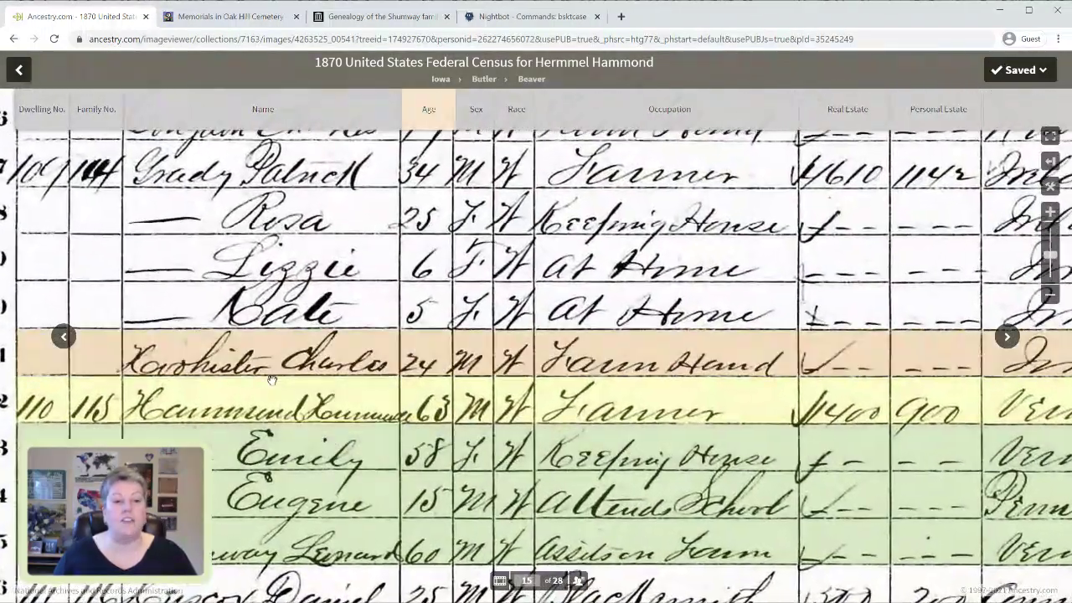
mouse_move(427, 450)
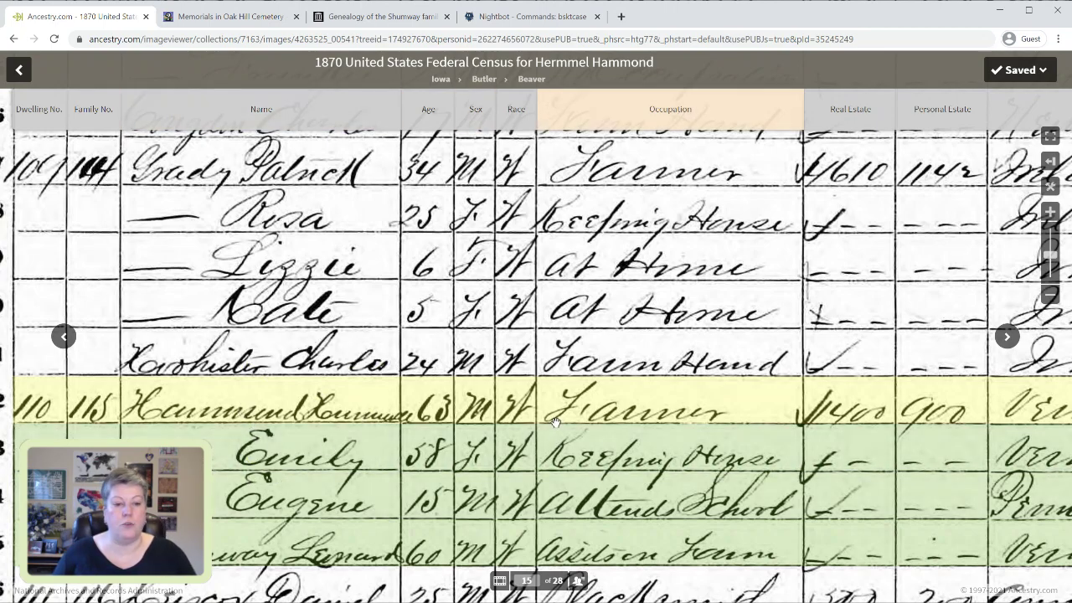
mouse_move(604, 392)
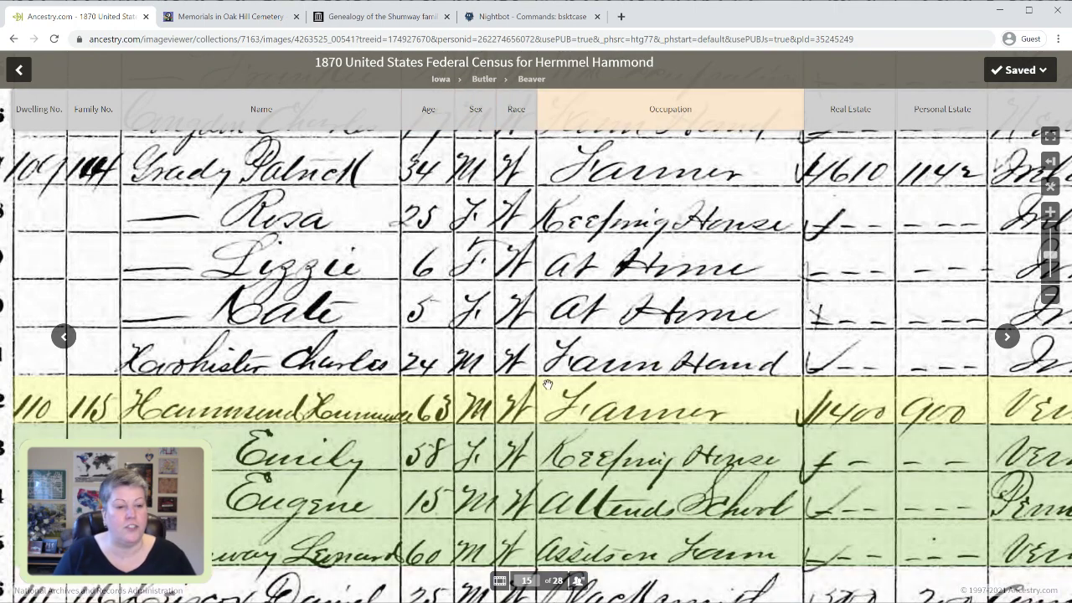
Examine the grandfather's handwritten first name closely on the 1870 census page and compare it with the indexed transcription
mouse_move(348, 353)
scroll(255, 381, down, 1)
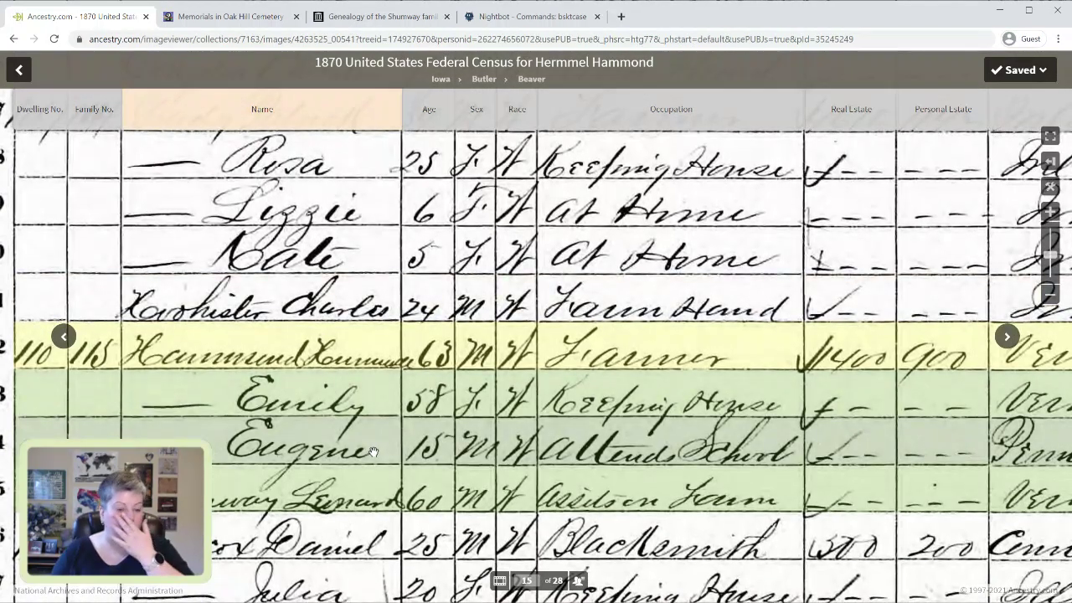
mouse_move(373, 452)
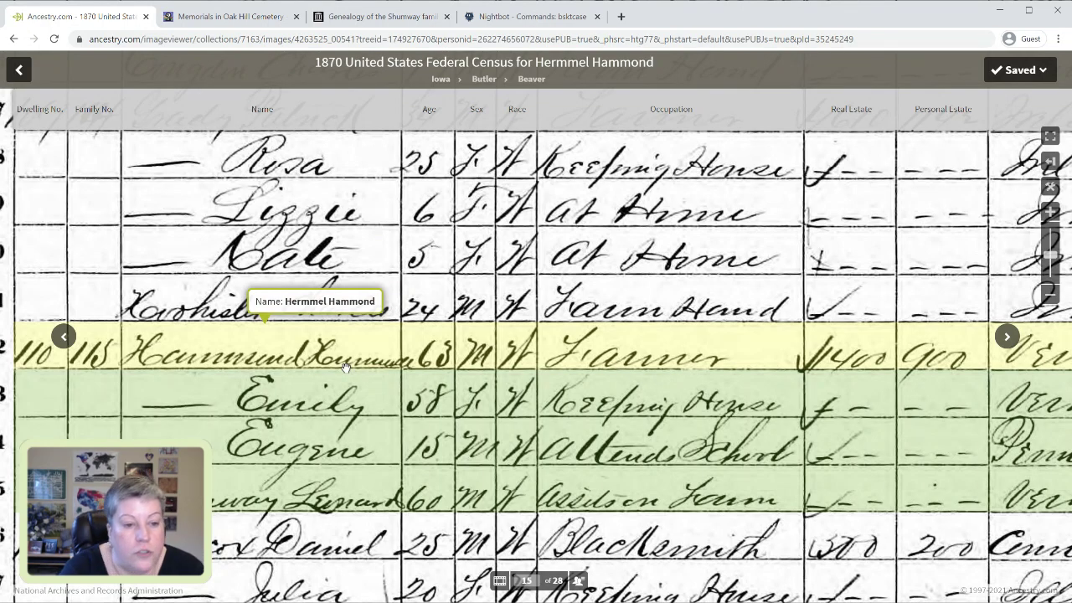
scroll(345, 366, up, 3)
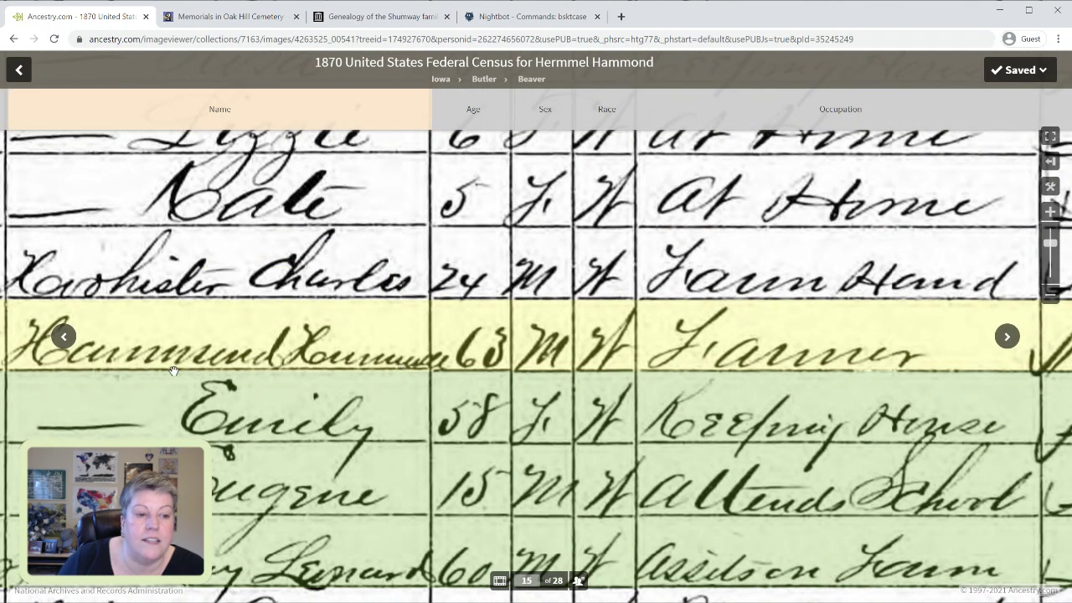
mouse_move(171, 374)
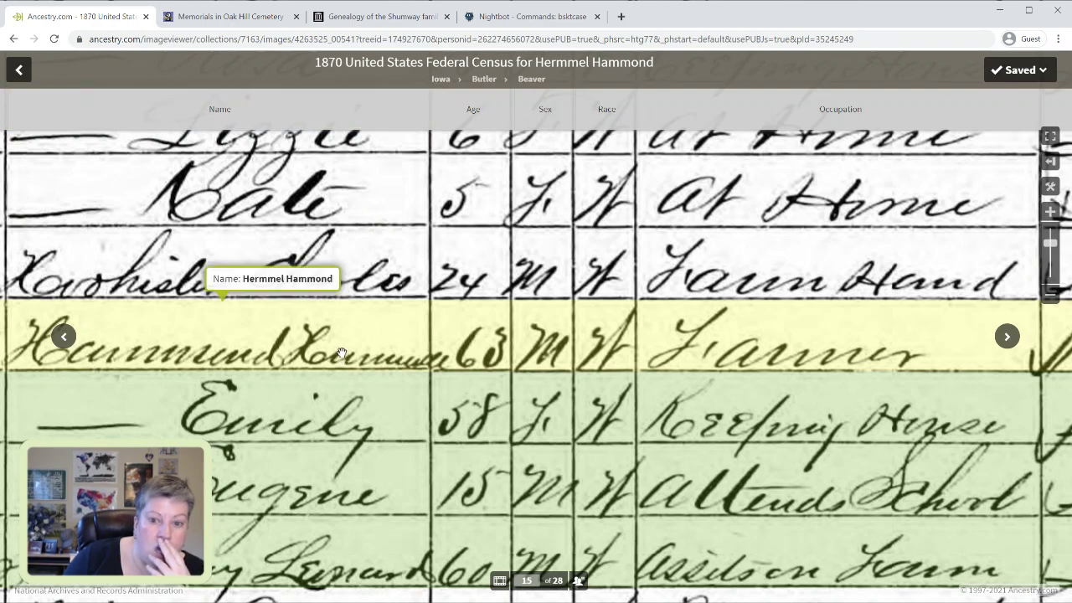
Compare the grandfather's 1870 household with the handwriting and entries of the neighbouring households on the page
scroll(341, 352, down, 4)
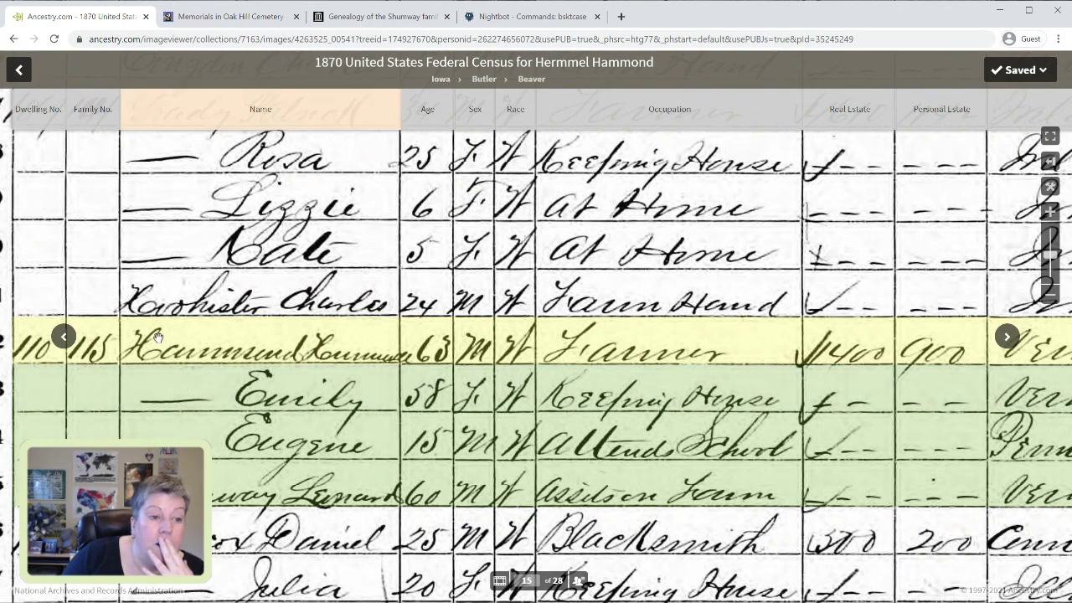
scroll(179, 329, down, 5)
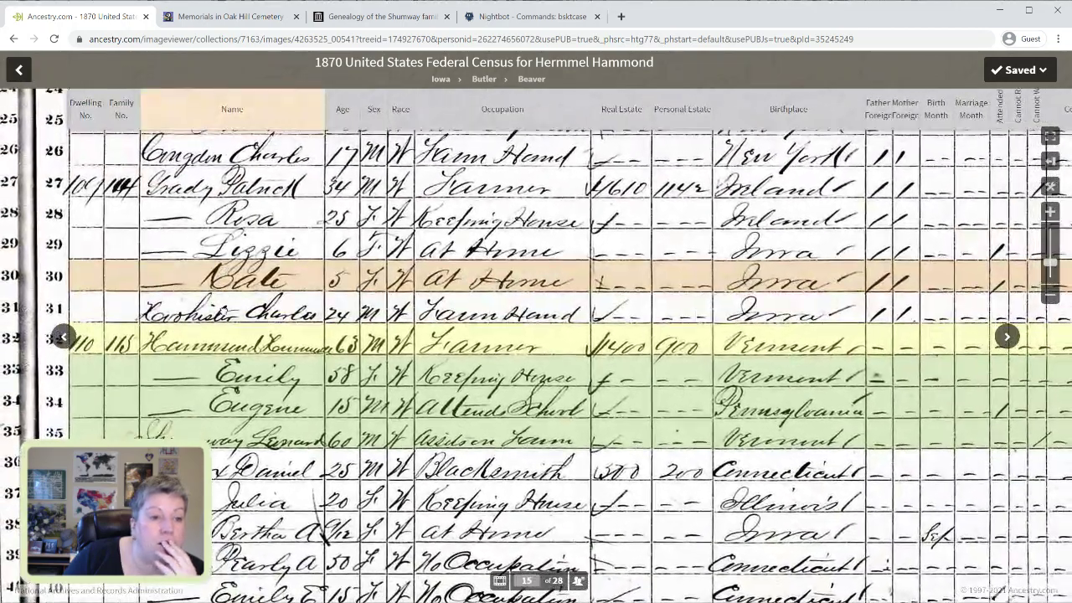
drag(179, 329, 207, 464)
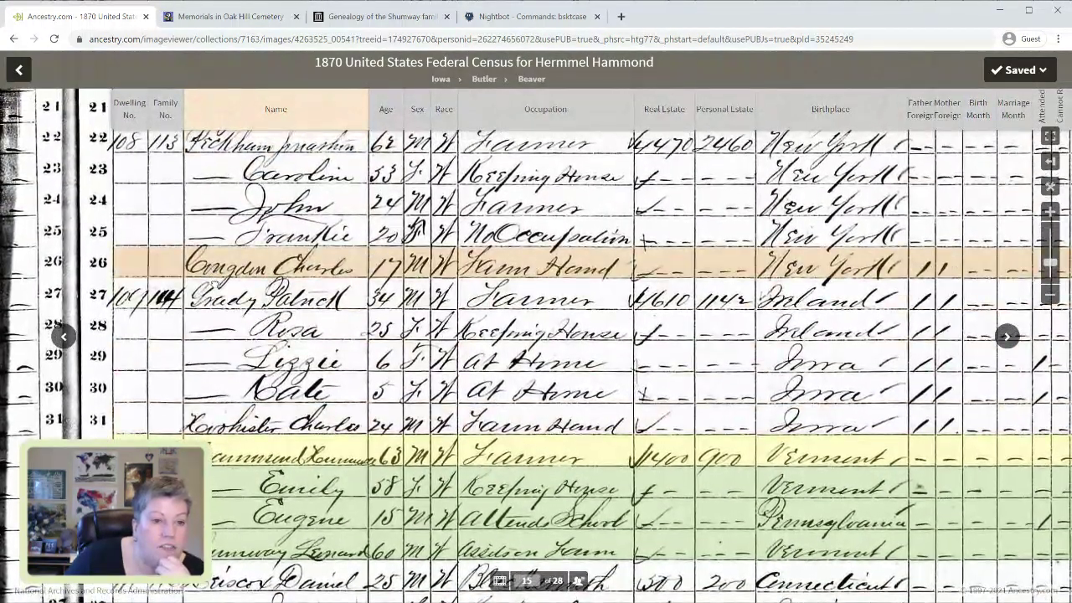
scroll(215, 358, up, 2)
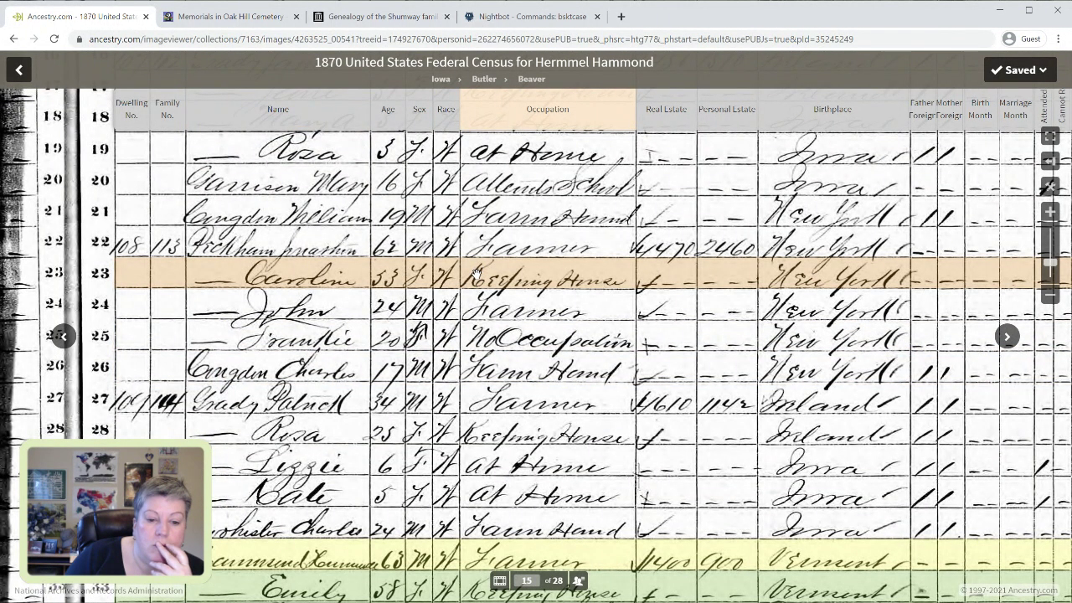
scroll(502, 310, down, 5)
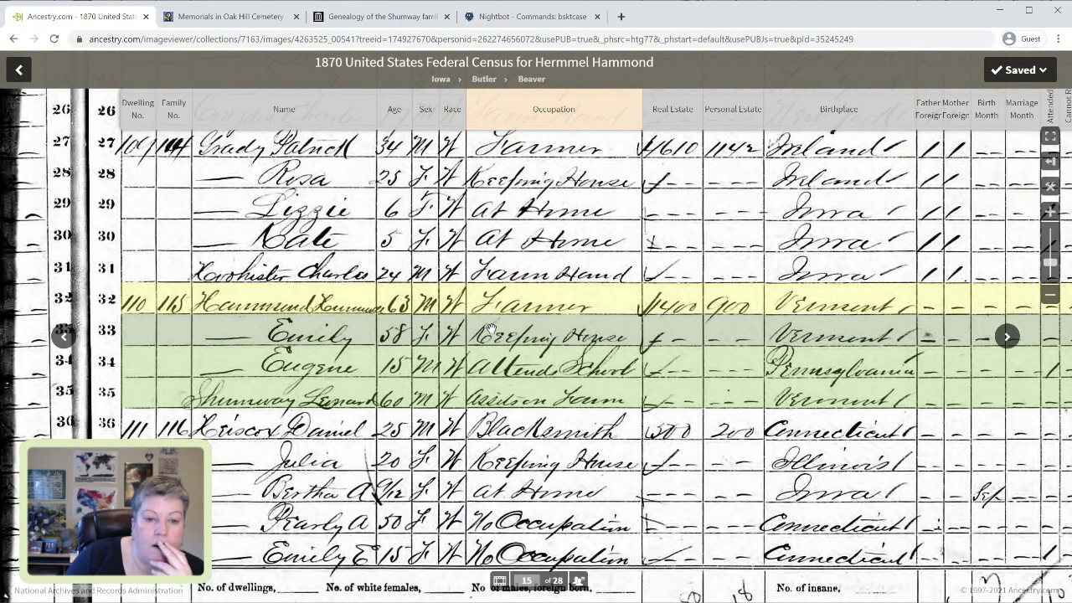
mouse_move(484, 339)
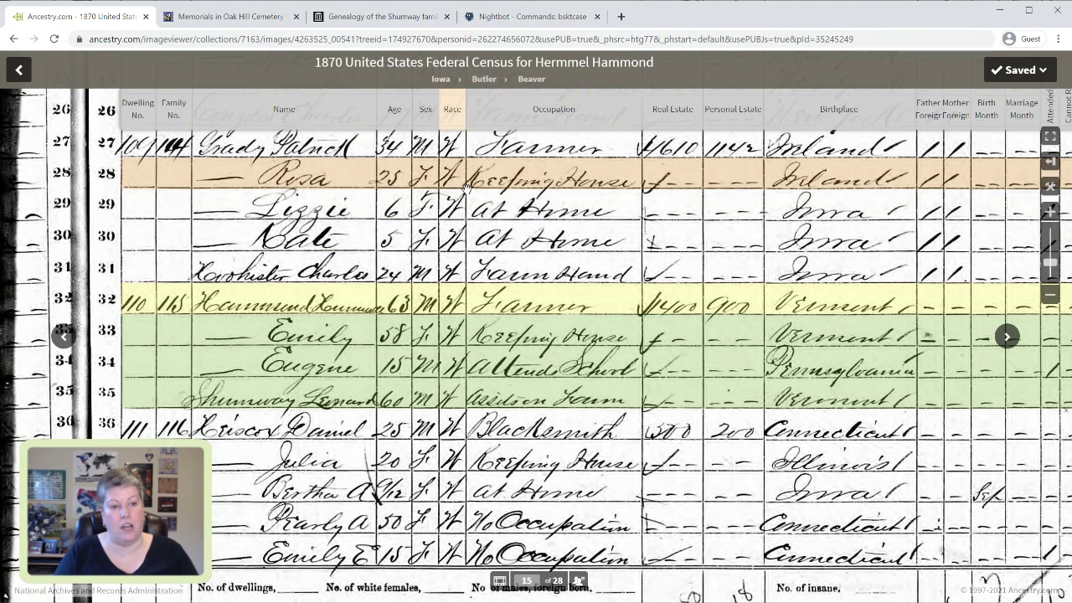
mouse_move(467, 186)
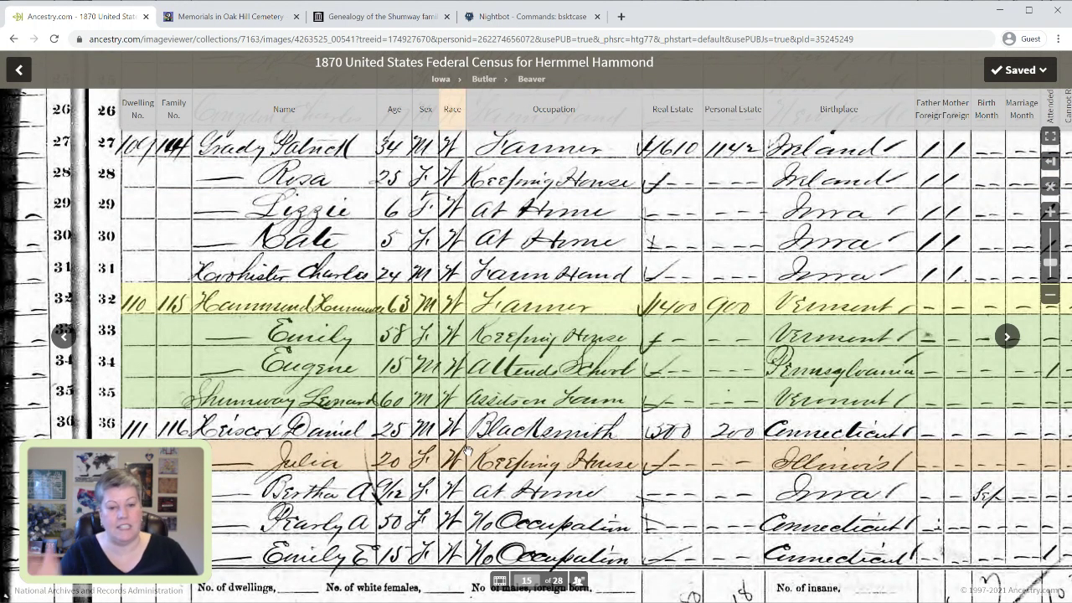
mouse_move(467, 451)
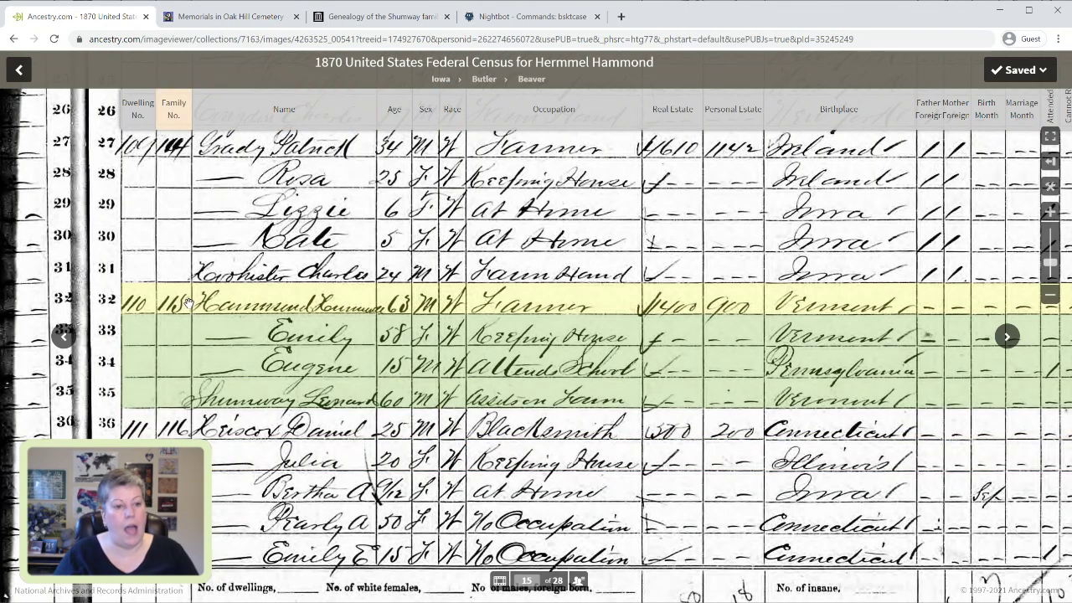
Read the other households across the 1870 census page and check how their handwritten names and indexed readings compare with the grandfather's entry
mouse_move(189, 295)
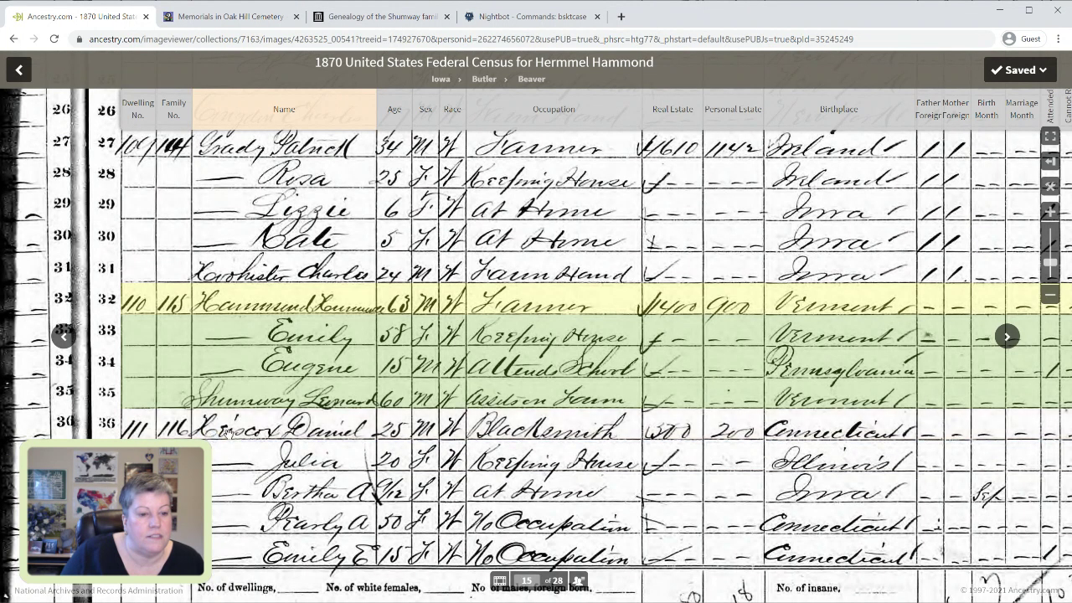
mouse_move(252, 433)
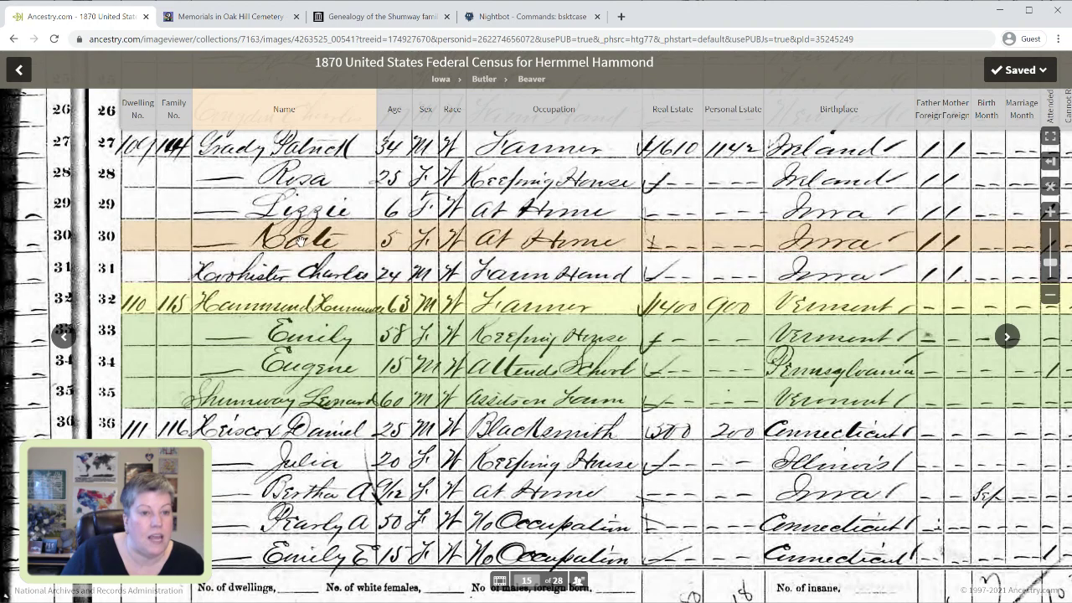
scroll(188, 317, up, 1)
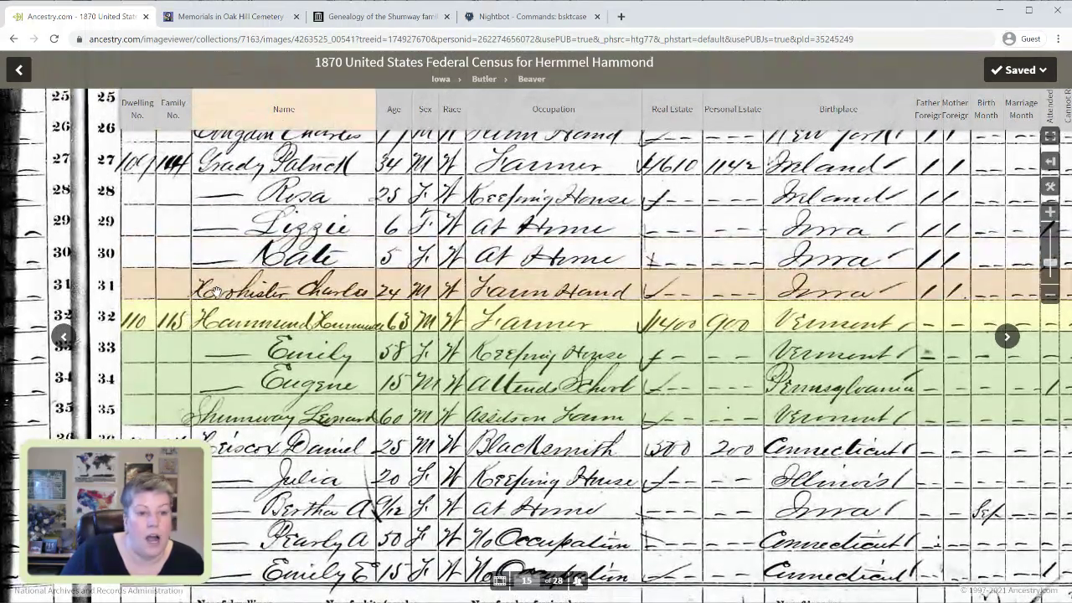
mouse_move(227, 291)
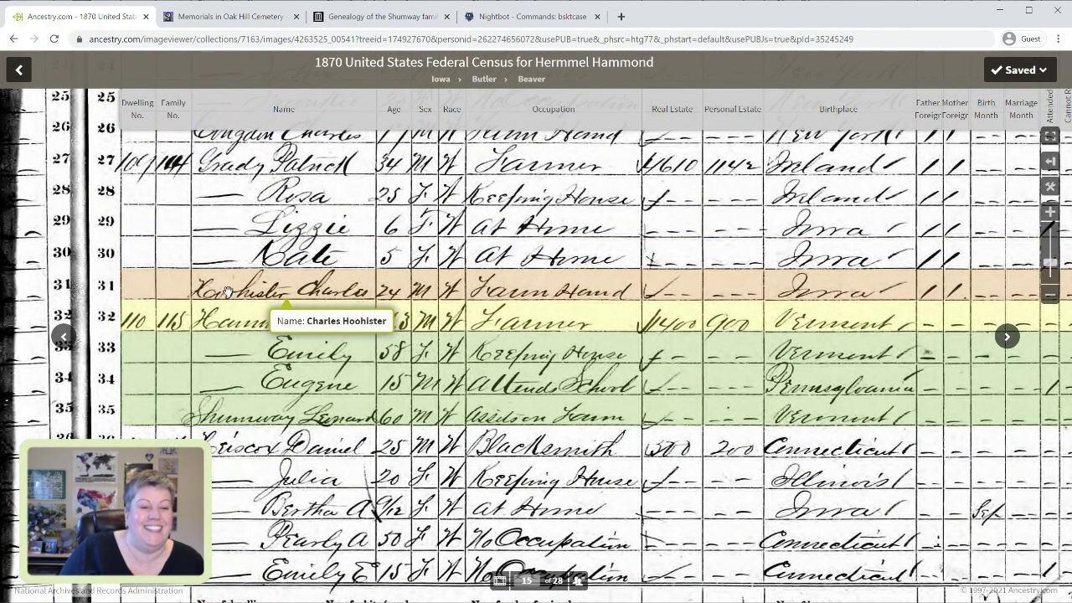
scroll(286, 415, up, 3)
scroll(286, 415, up, 3)
drag(257, 258, 259, 416)
drag(248, 258, 258, 376)
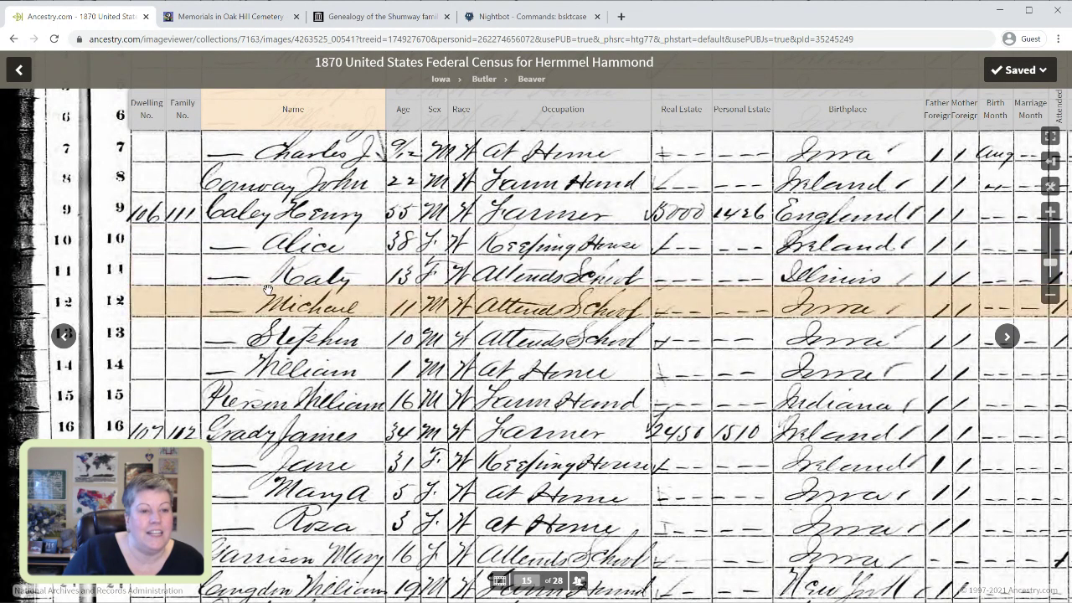
drag(286, 262, 287, 463)
scroll(277, 457, down, 5)
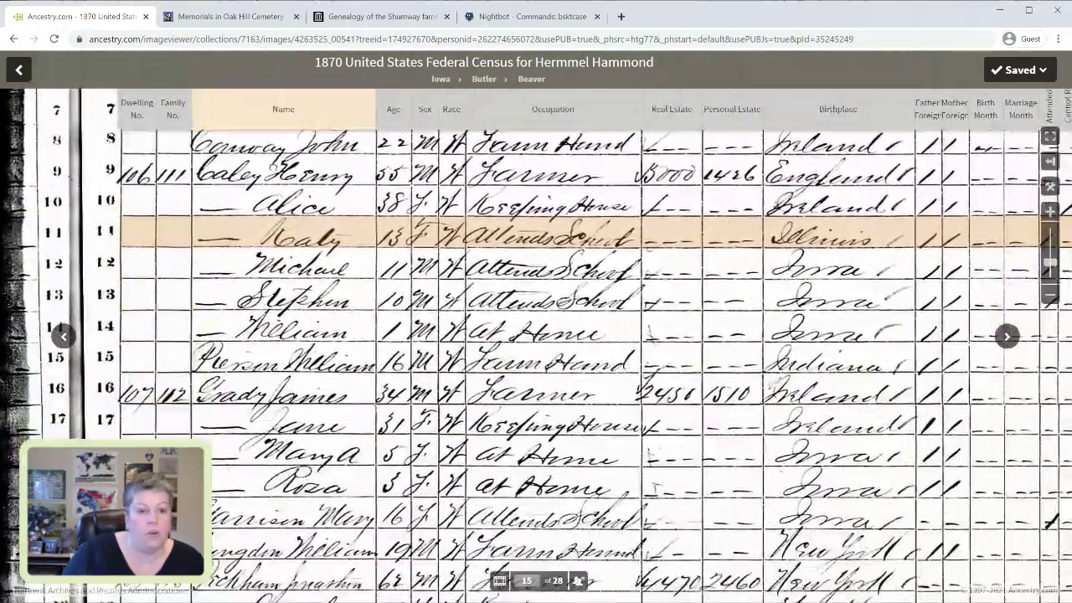
scroll(259, 452, down, 5)
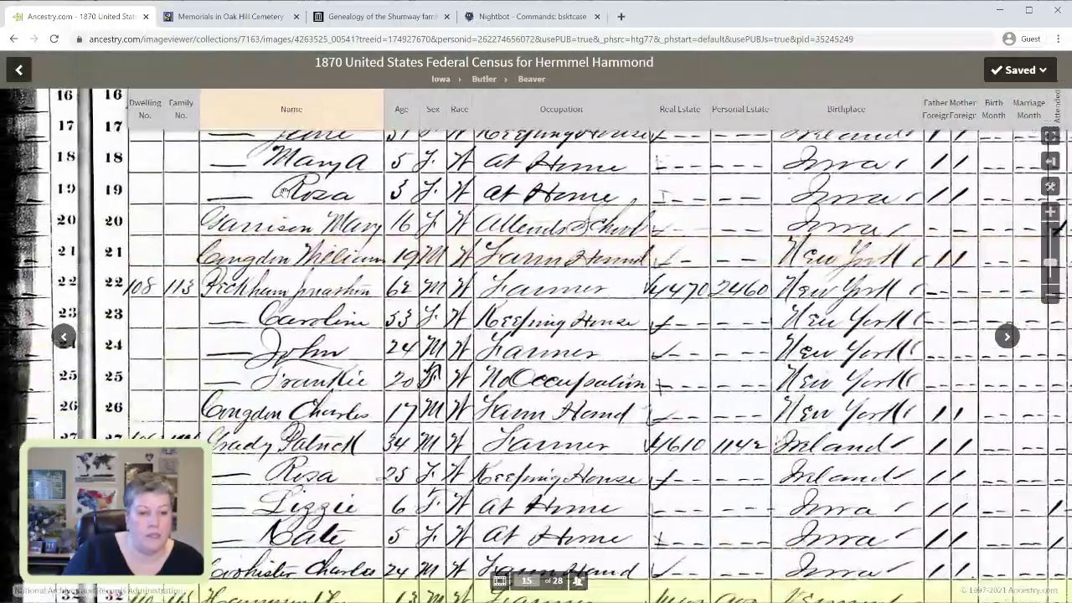
scroll(325, 400, down, 3)
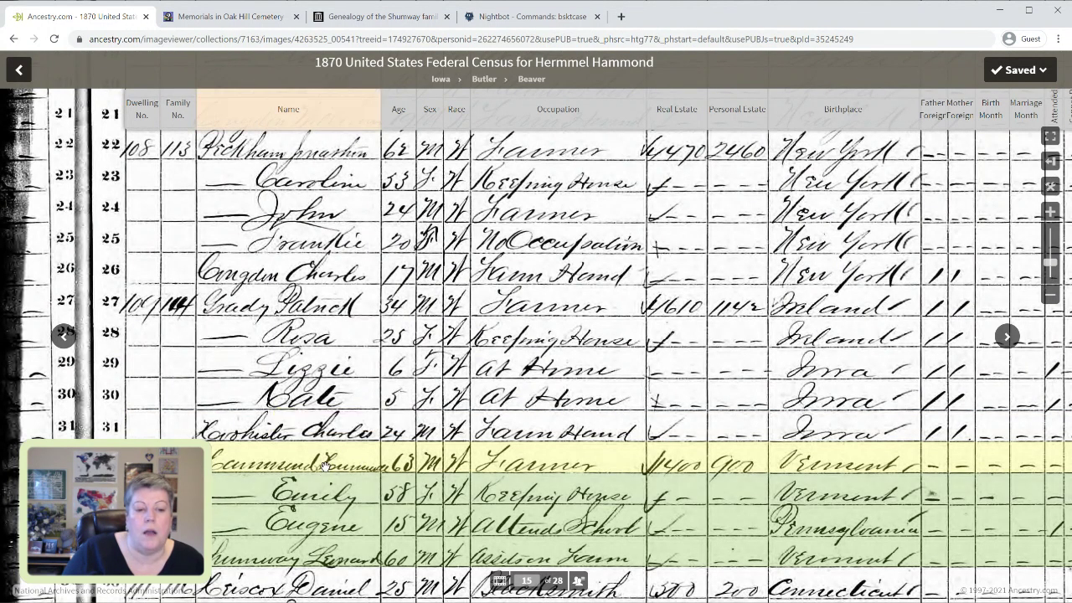
mouse_move(322, 467)
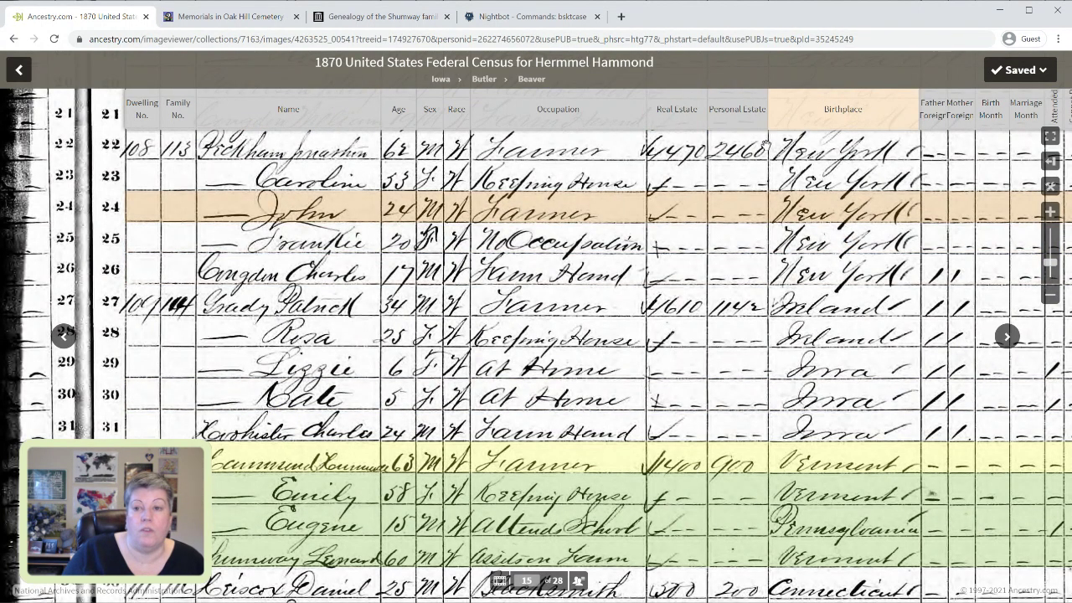
Return from the census image to the grandfather's new hints and look over the suggested records and listed family members
click(14, 38)
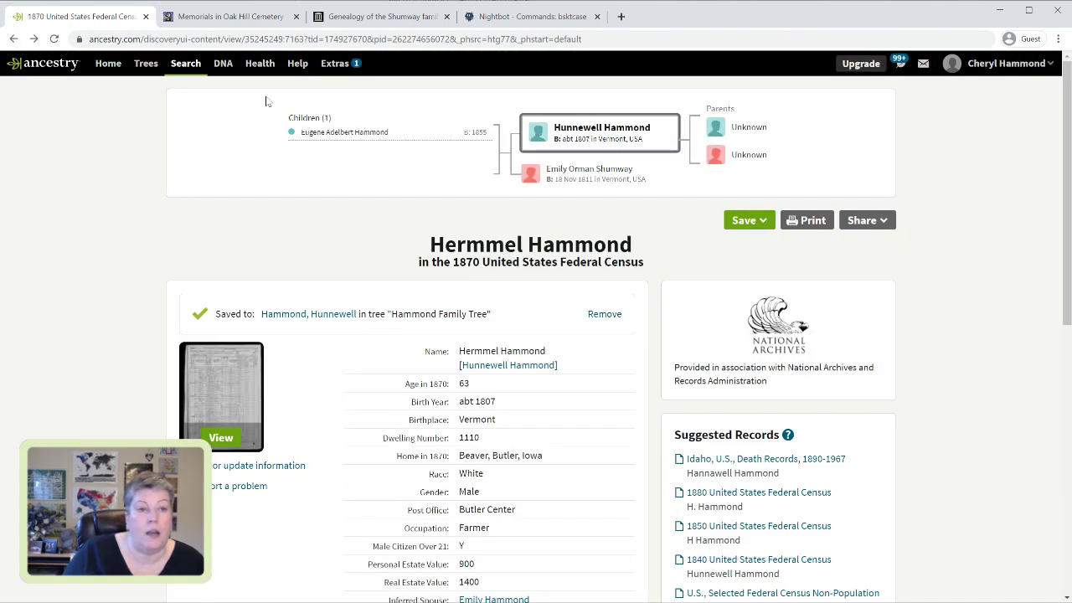
click(14, 40)
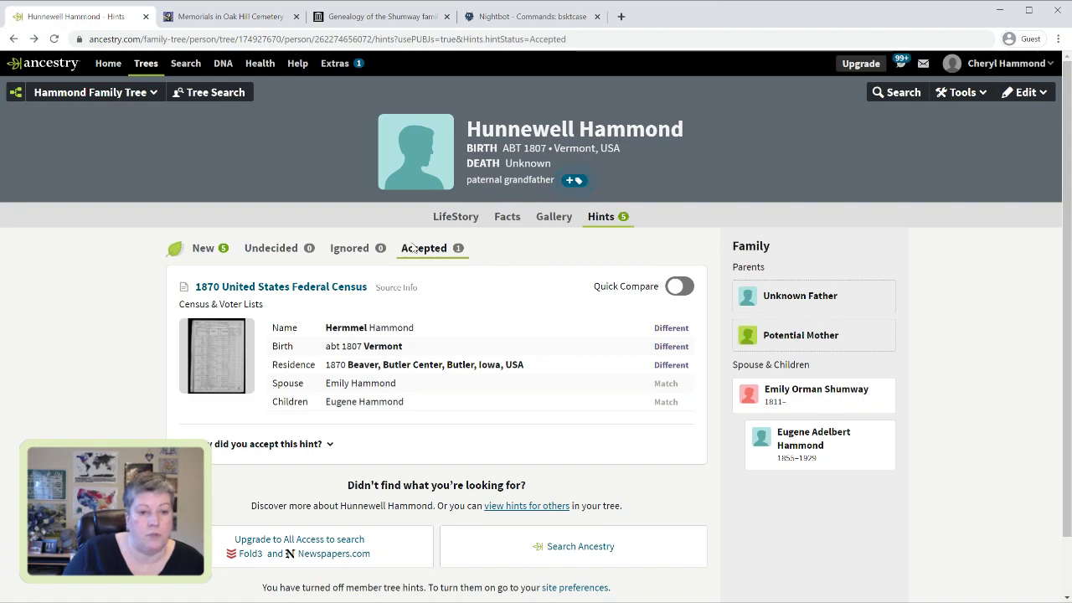
click(222, 251)
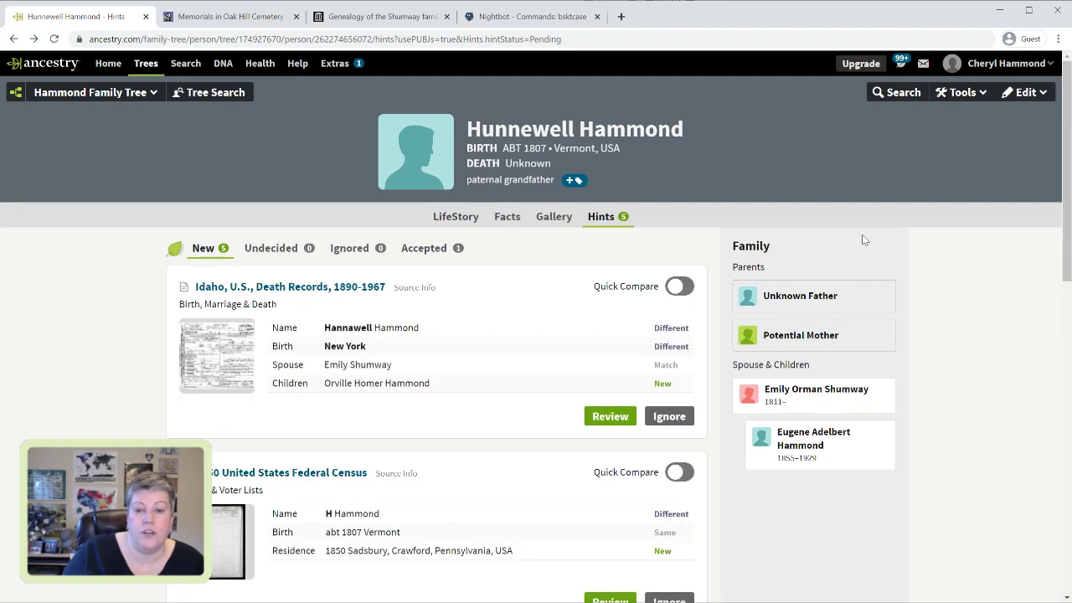
scroll(790, 213, down, 4)
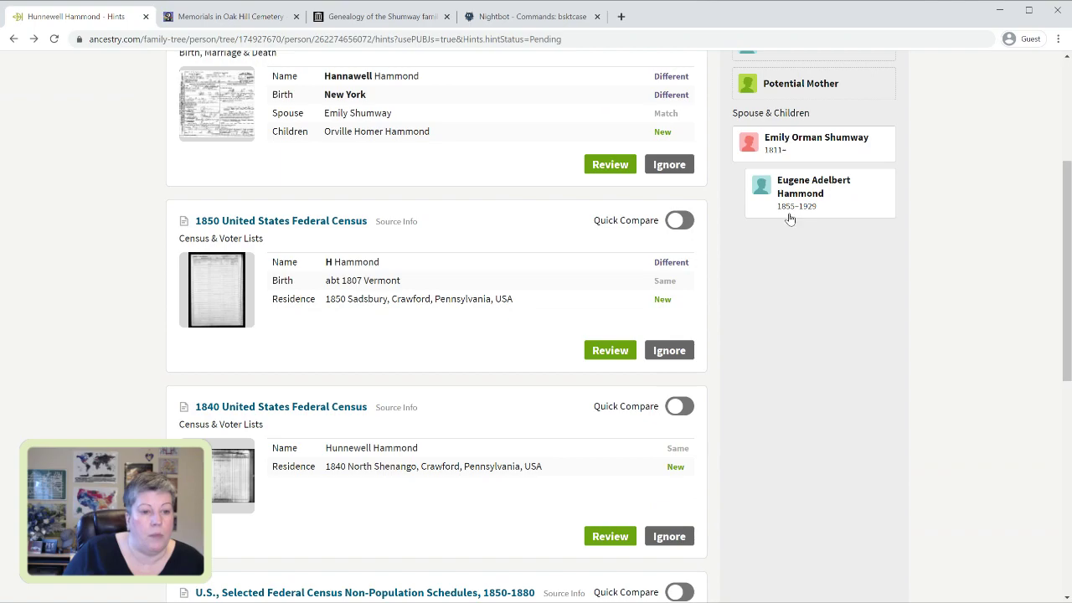
scroll(789, 212, up, 4)
Search all record collections for the grandfather from his profile and skim the first results
click(903, 92)
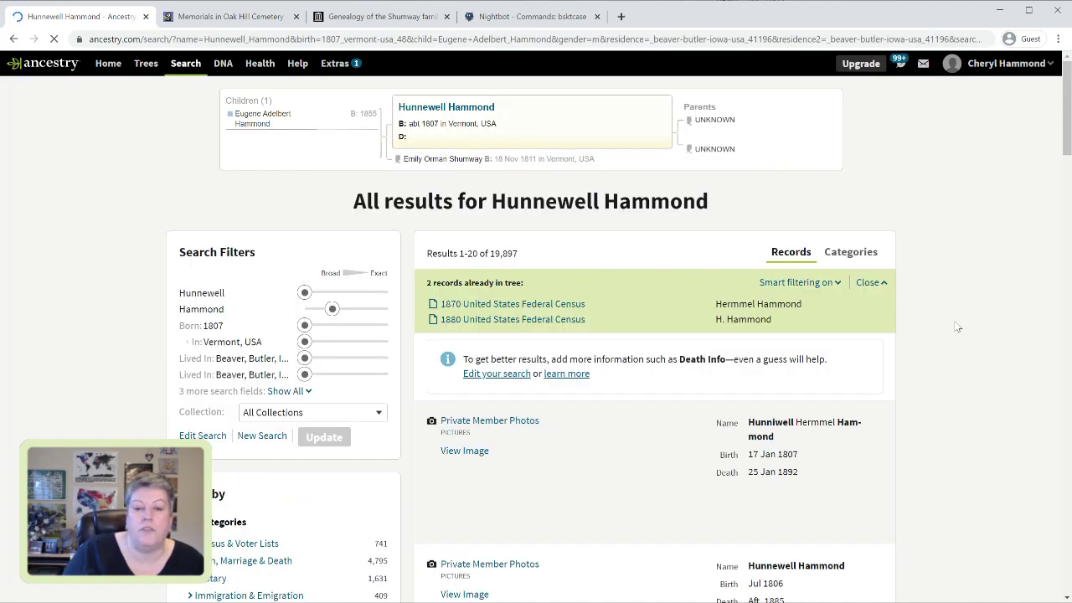
scroll(957, 326, down, 5)
scroll(957, 327, down, 3)
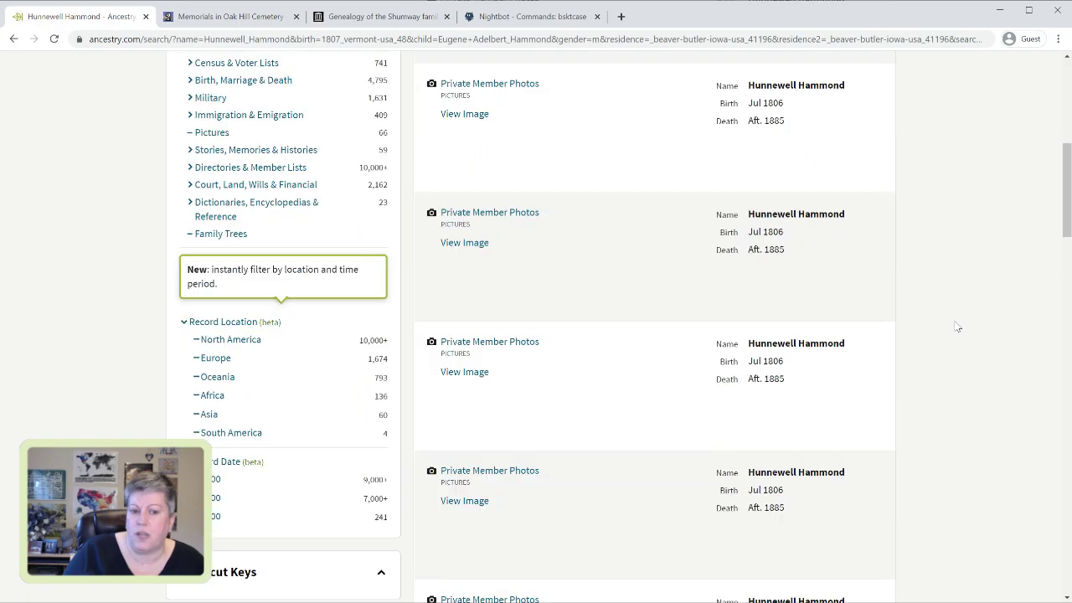
scroll(957, 327, down, 1)
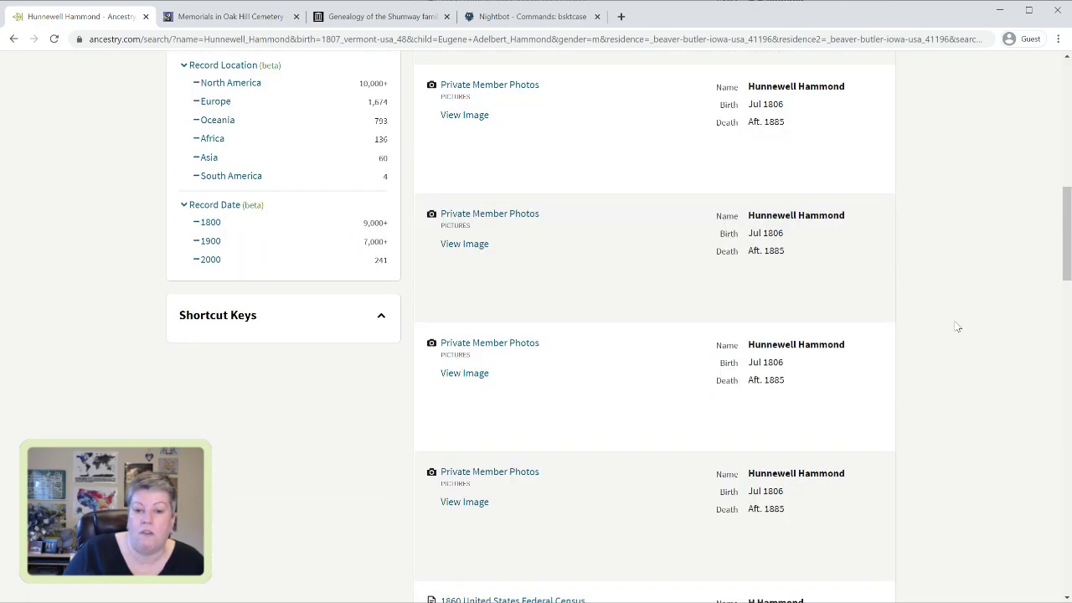
scroll(958, 327, up, 8)
scroll(957, 326, up, 1)
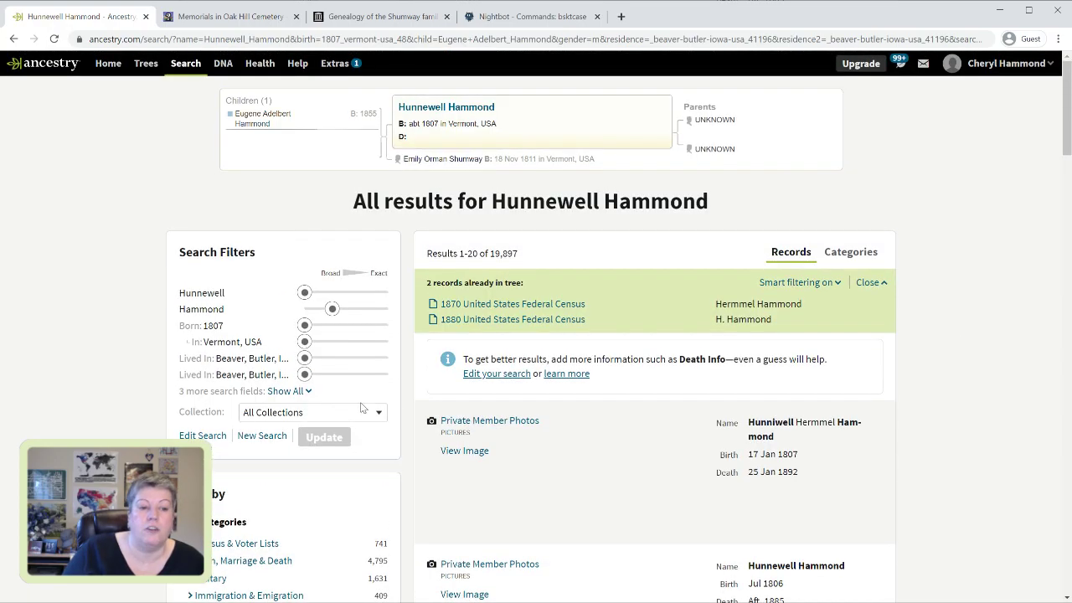
Exclude Family Trees and Photos & Maps from the grandfather's record search and rerun it
click(204, 437)
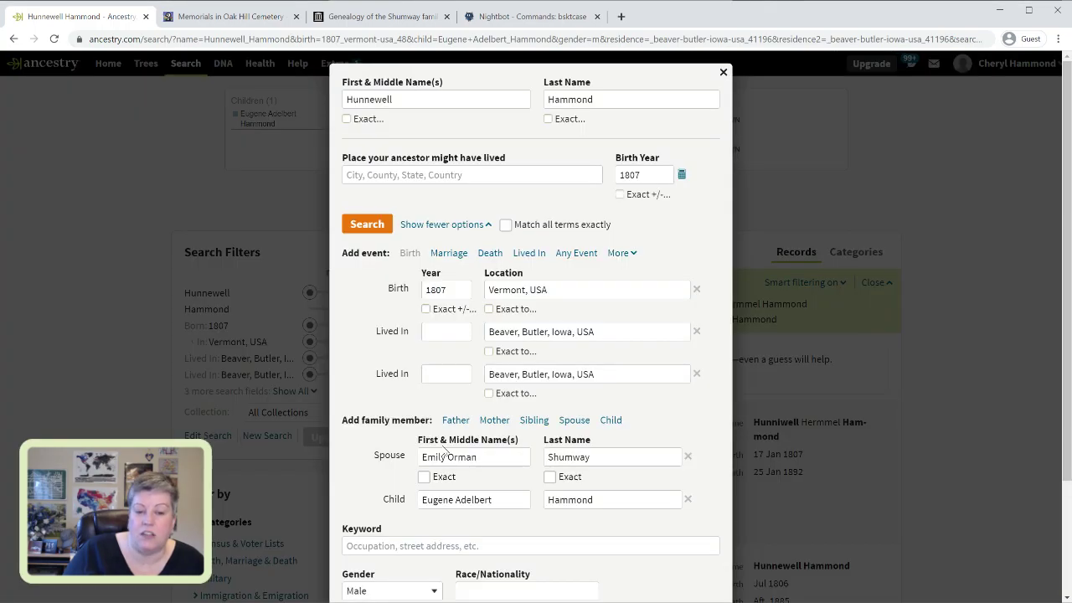
scroll(507, 431, down, 2)
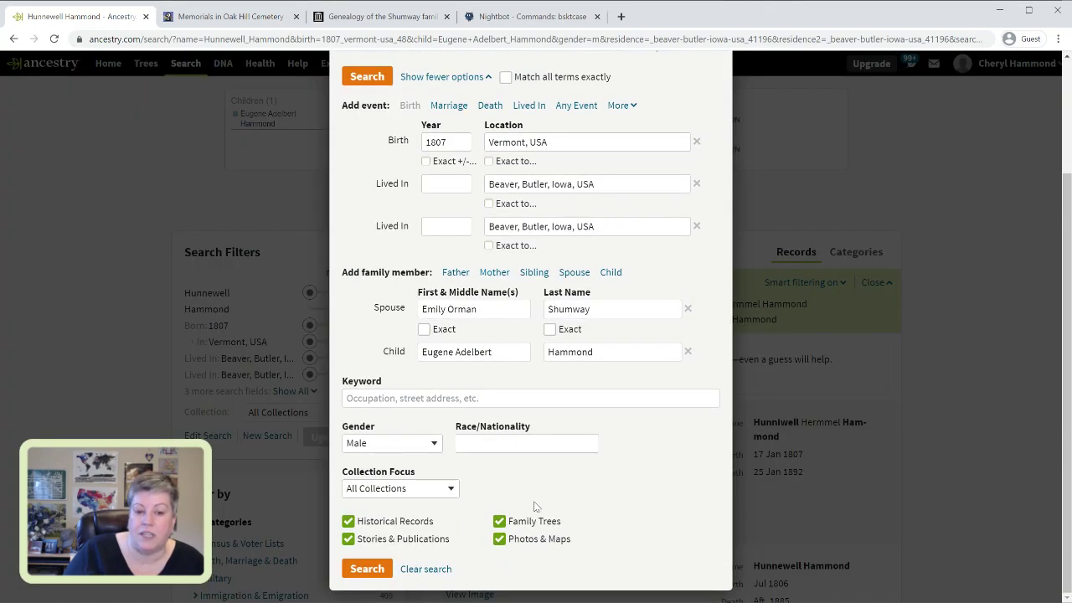
click(519, 540)
click(524, 524)
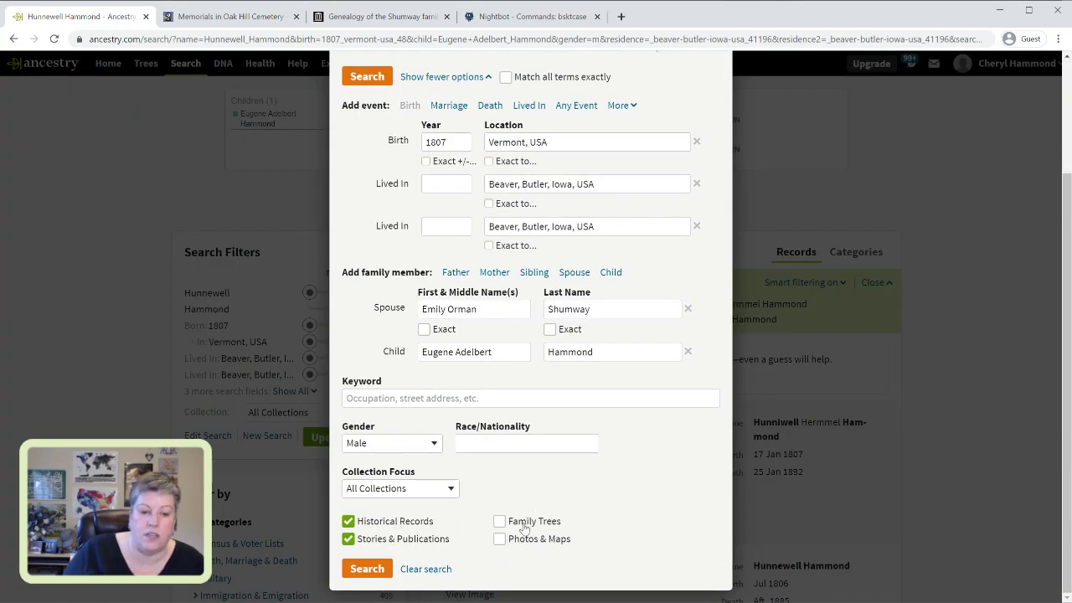
click(367, 569)
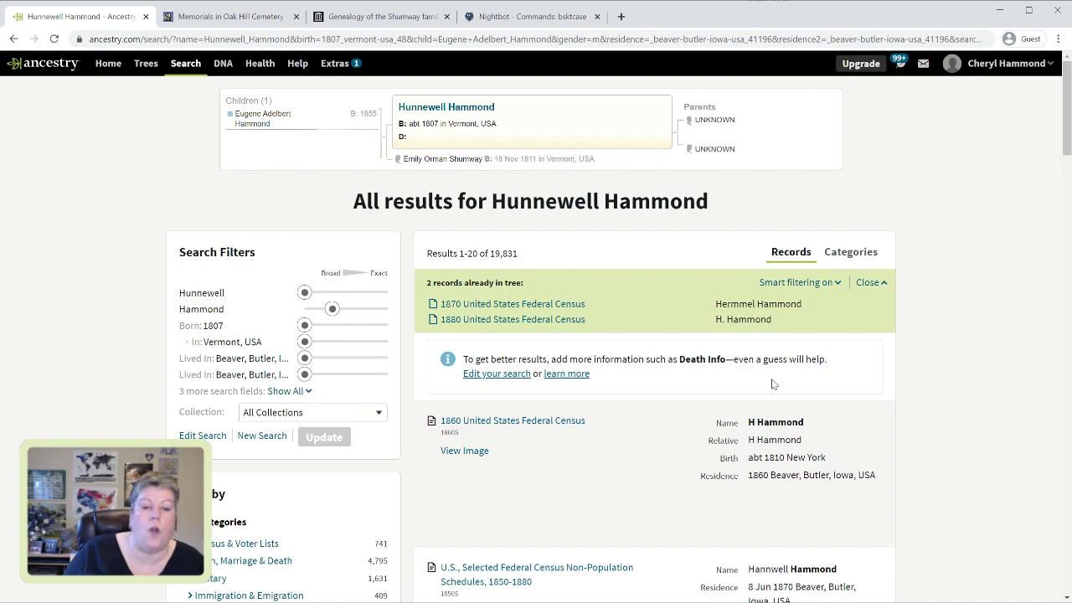
Review the filtered search results, including the 1860 census, the 1870 non-population schedule and the Massachusetts town and vital records
scroll(774, 384, down, 2)
scroll(774, 384, down, 1)
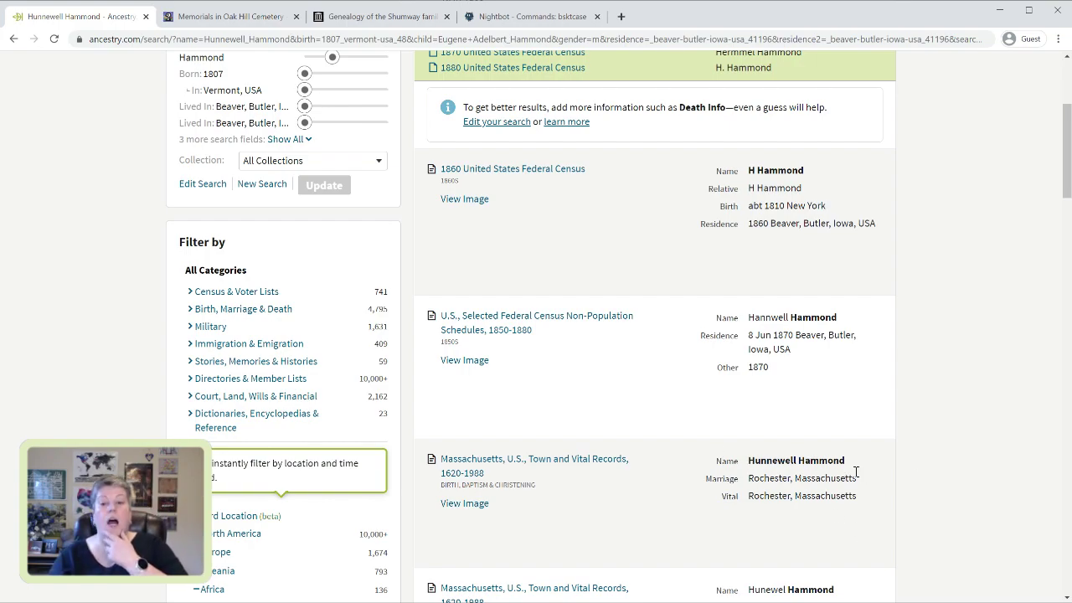
scroll(856, 472, down, 2)
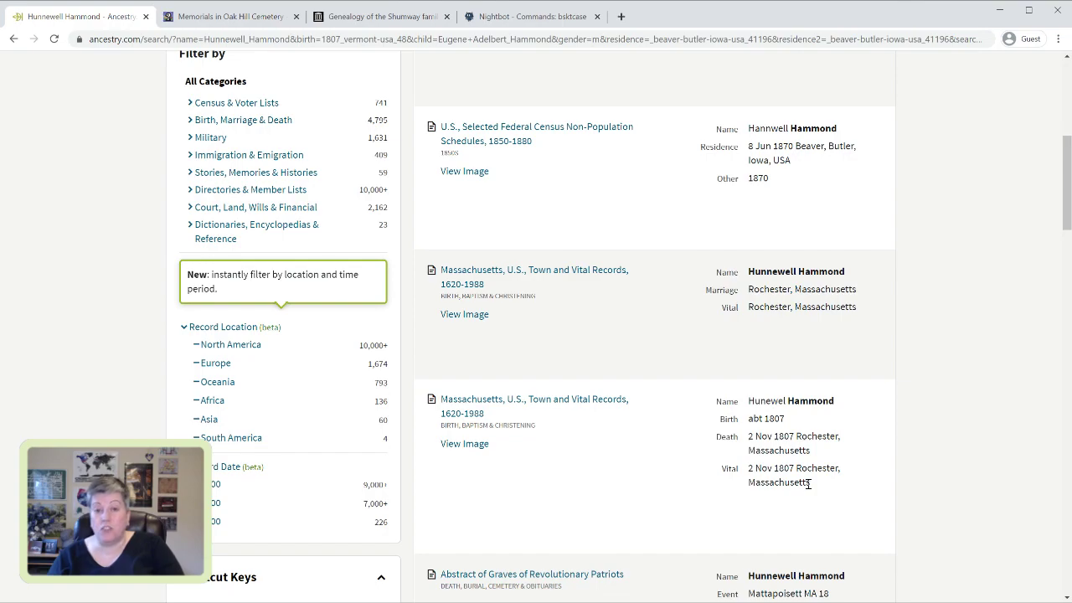
scroll(808, 483, up, 5)
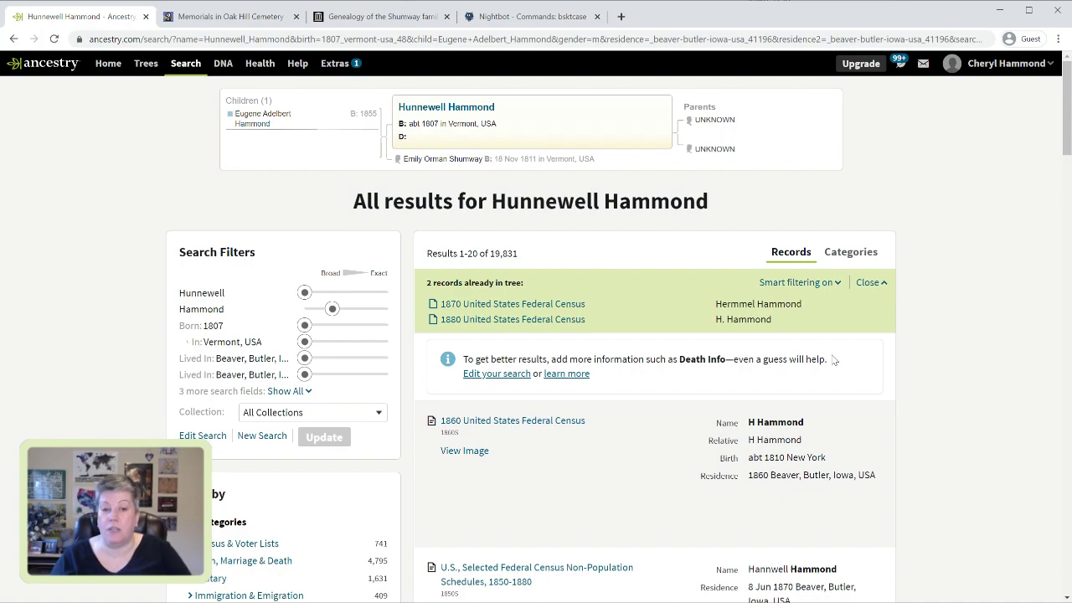
scroll(840, 363, down, 1)
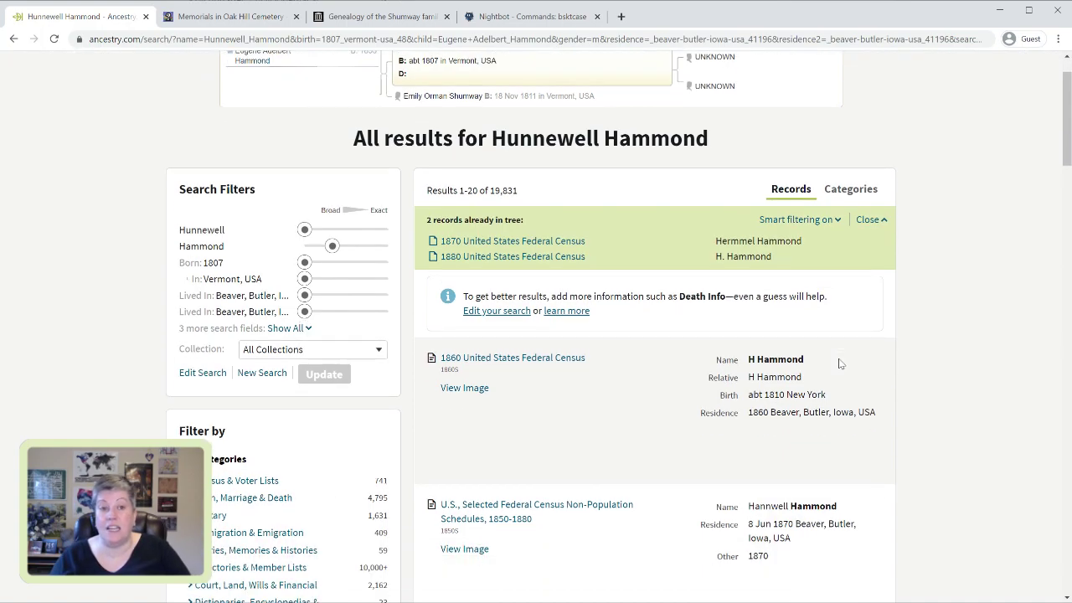
scroll(840, 363, down, 5)
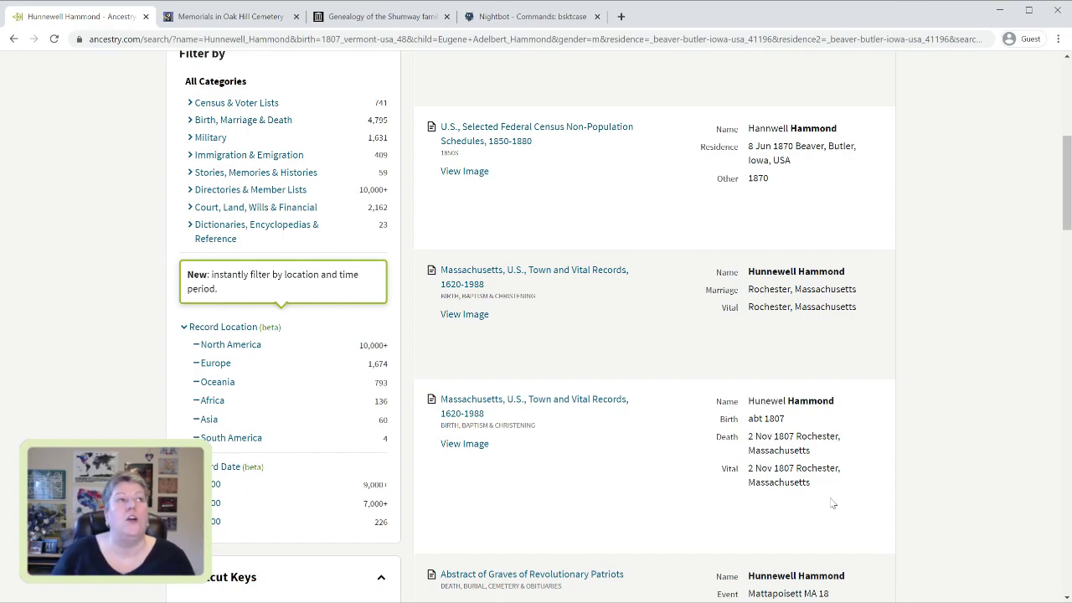
Inspect the 2 Nov 1807 Rochester, Massachusetts death record, return to the results and consider the Abstract of Graves of Revolutionary Patriots entries
click(604, 404)
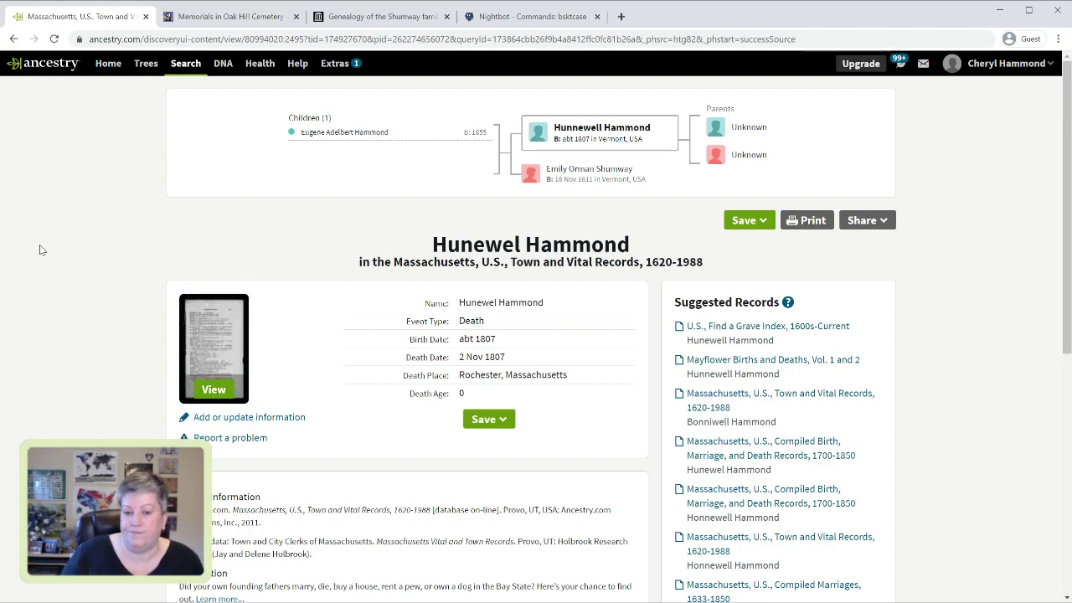
click(13, 40)
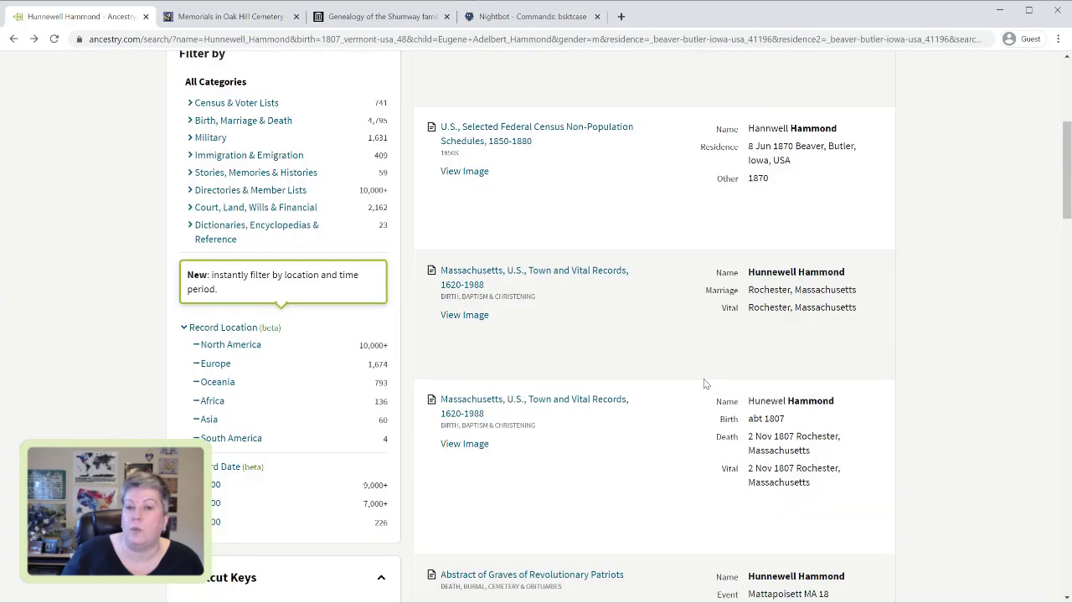
scroll(703, 383, down, 3)
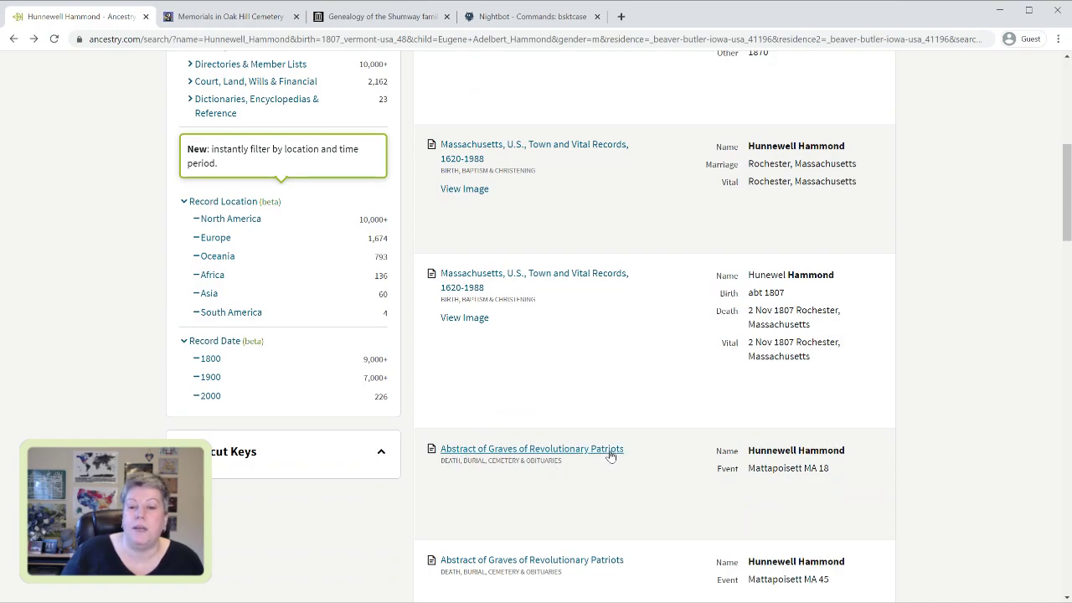
mouse_move(610, 454)
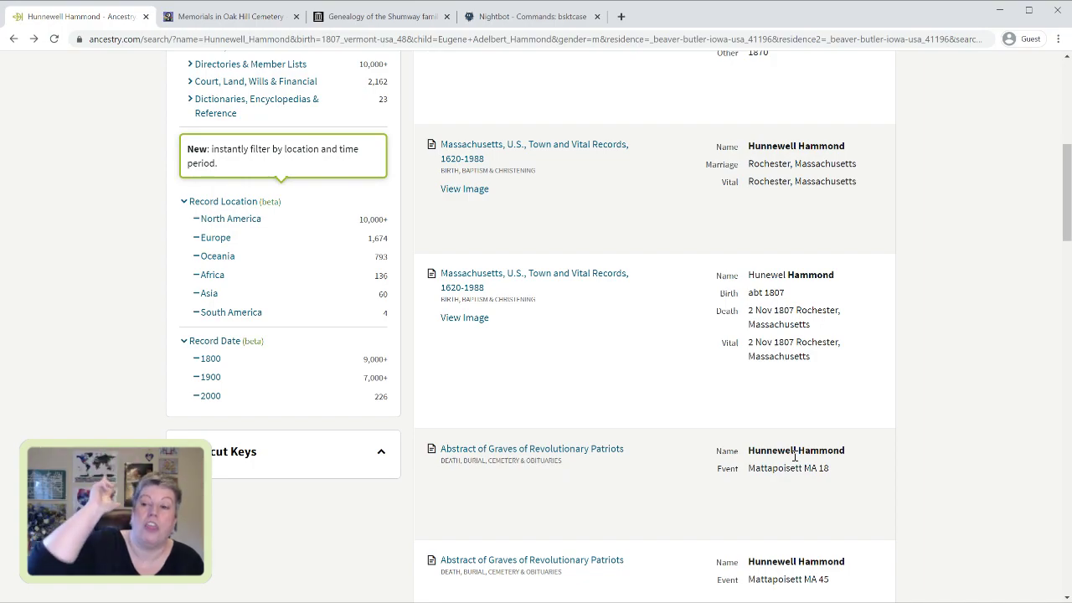
Preview the 1850 census result for Sadsbury, Crawford, Pennsylvania and examine its household members
scroll(795, 455, down, 3)
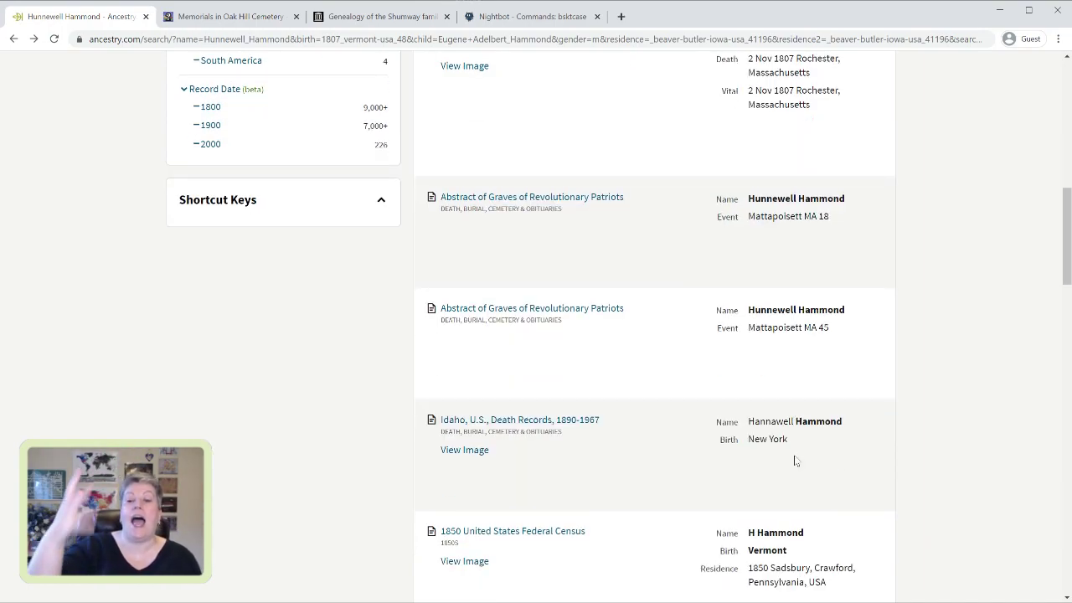
scroll(796, 460, down, 2)
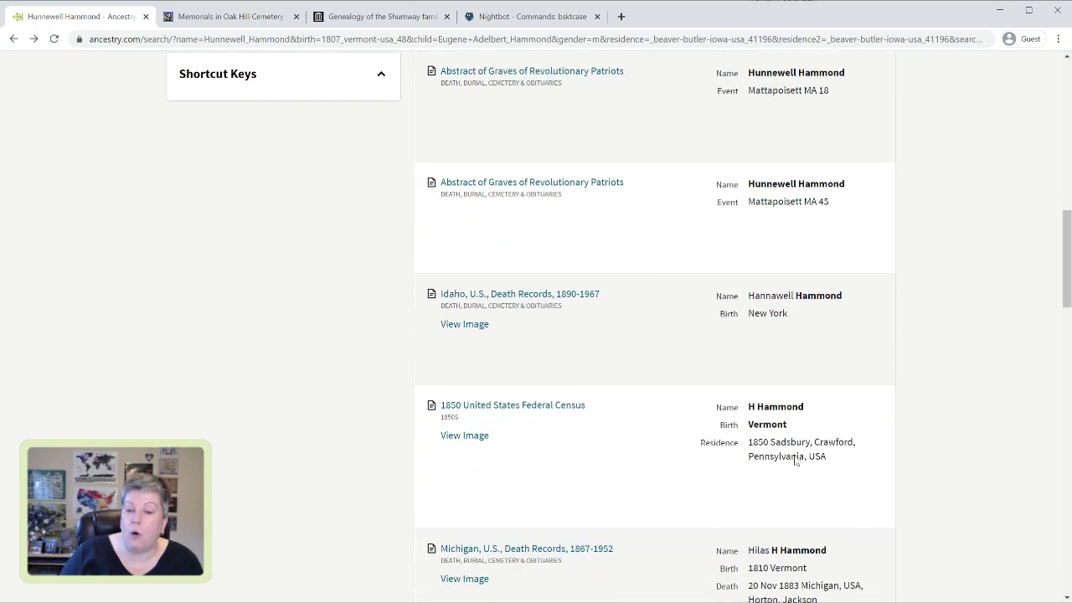
scroll(795, 455, down, 1)
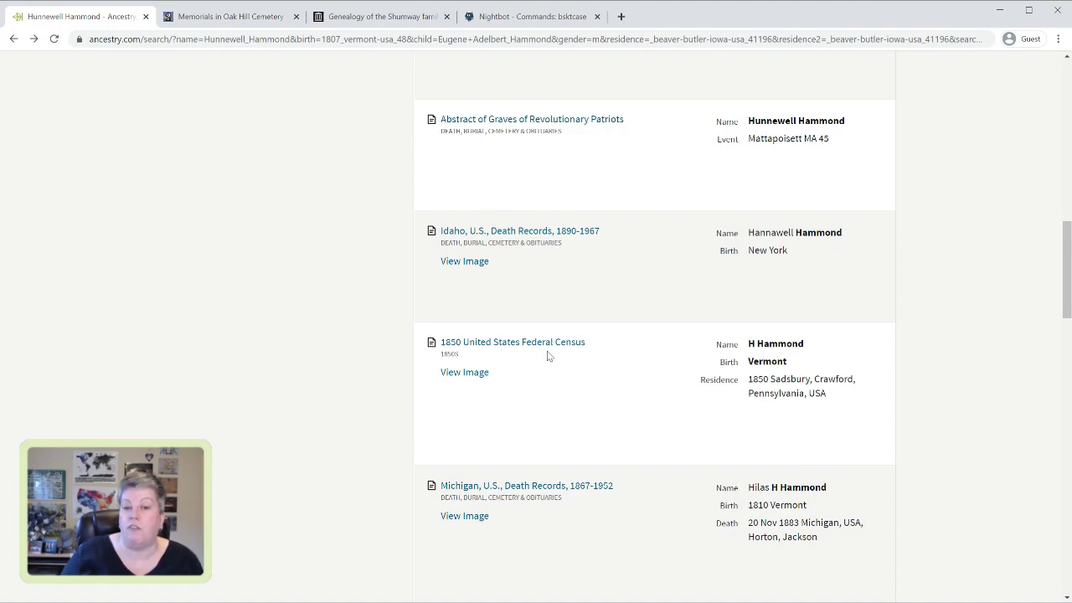
mouse_move(548, 346)
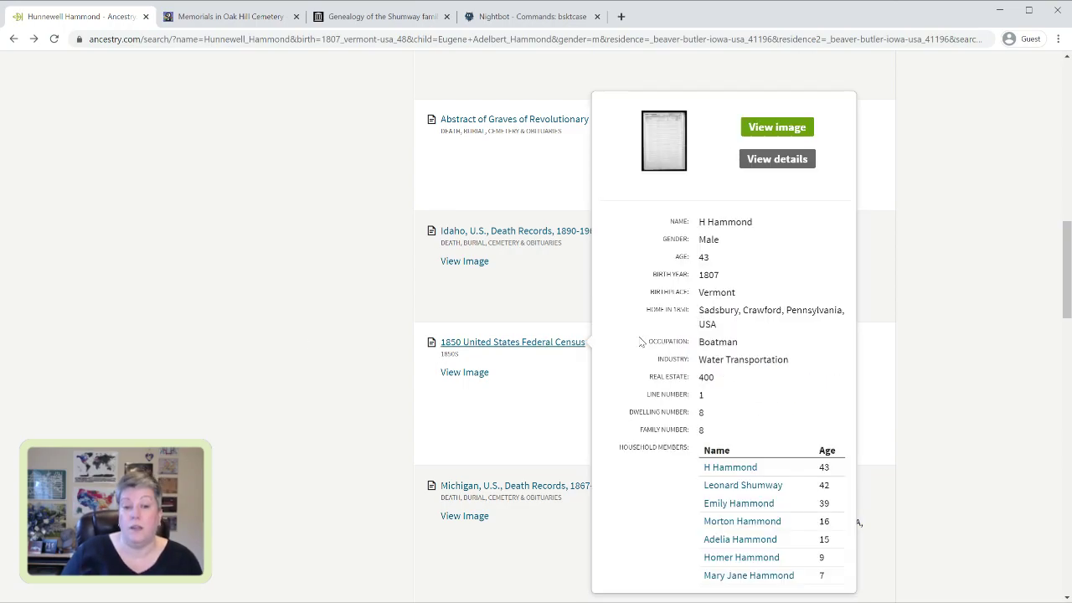
mouse_move(515, 352)
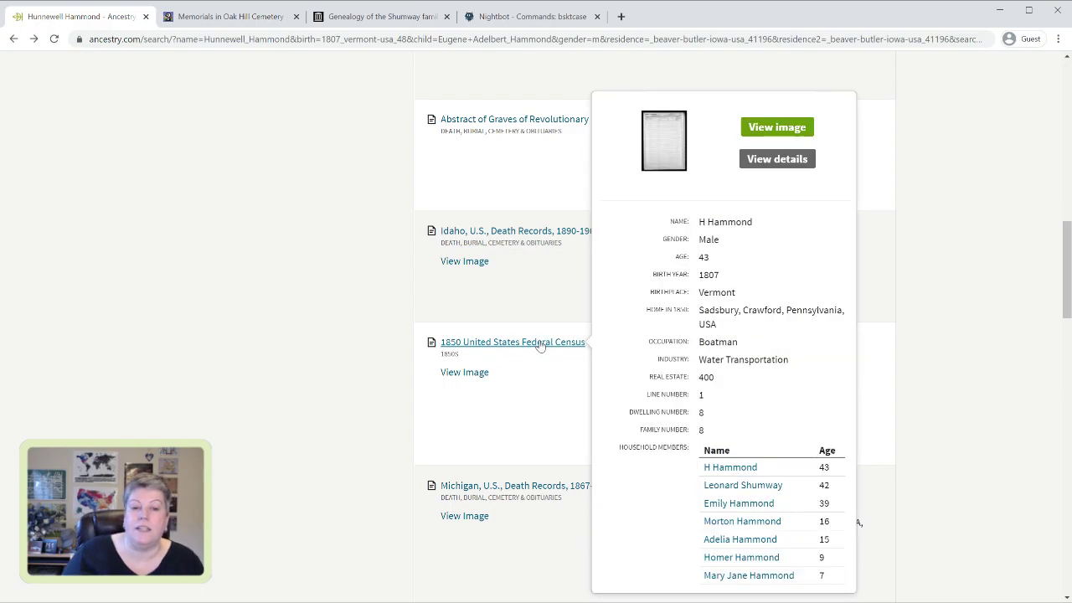
Open the 1850 census record for Sadsbury and compare its household with the children listed on page 344 of the Shumway genealogy
click(540, 343)
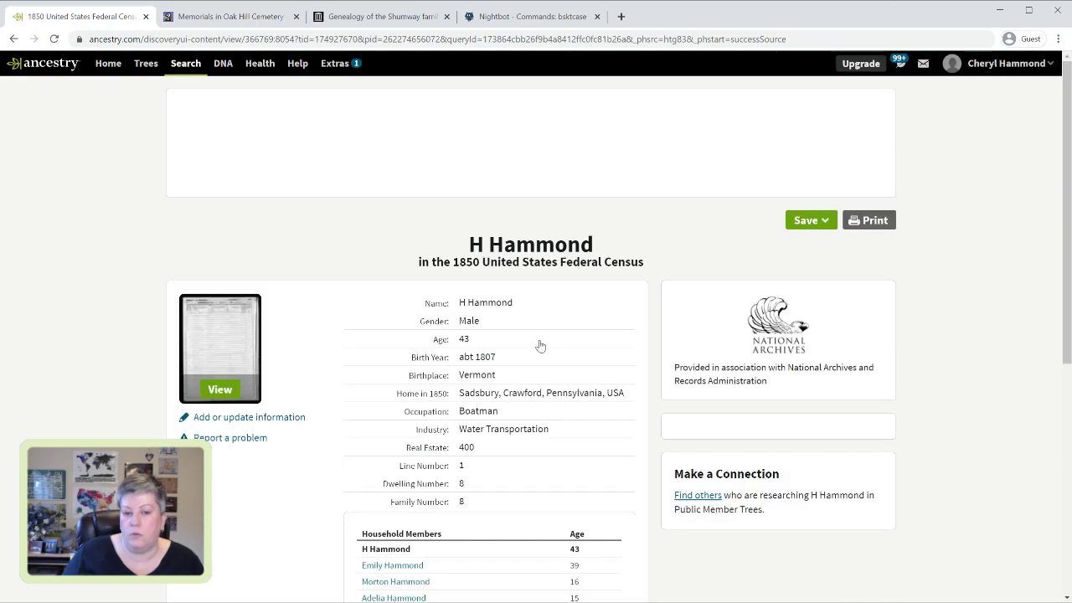
scroll(539, 341, down, 3)
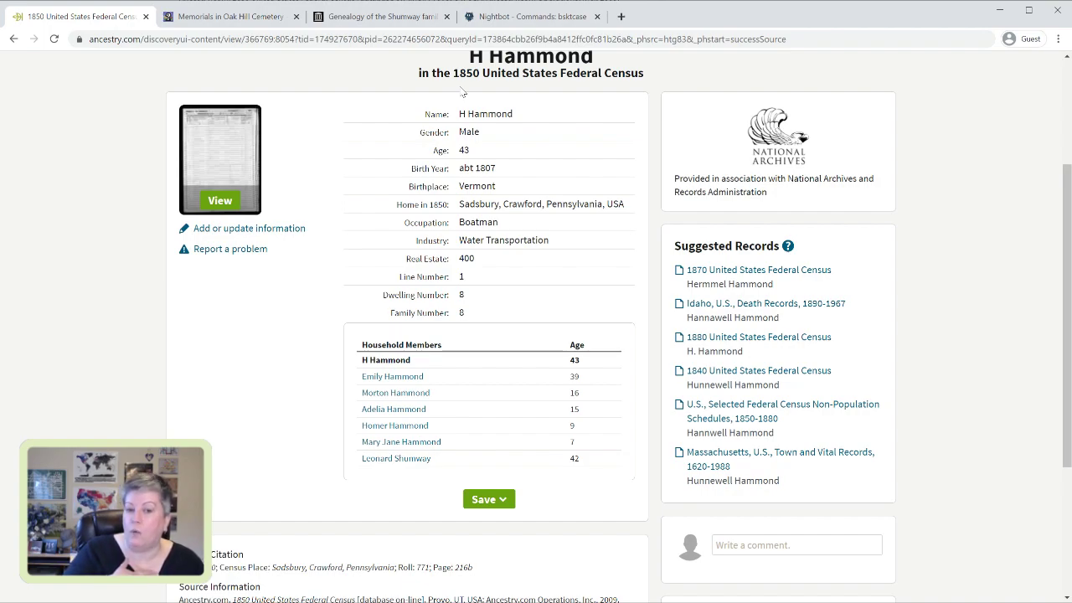
click(361, 26)
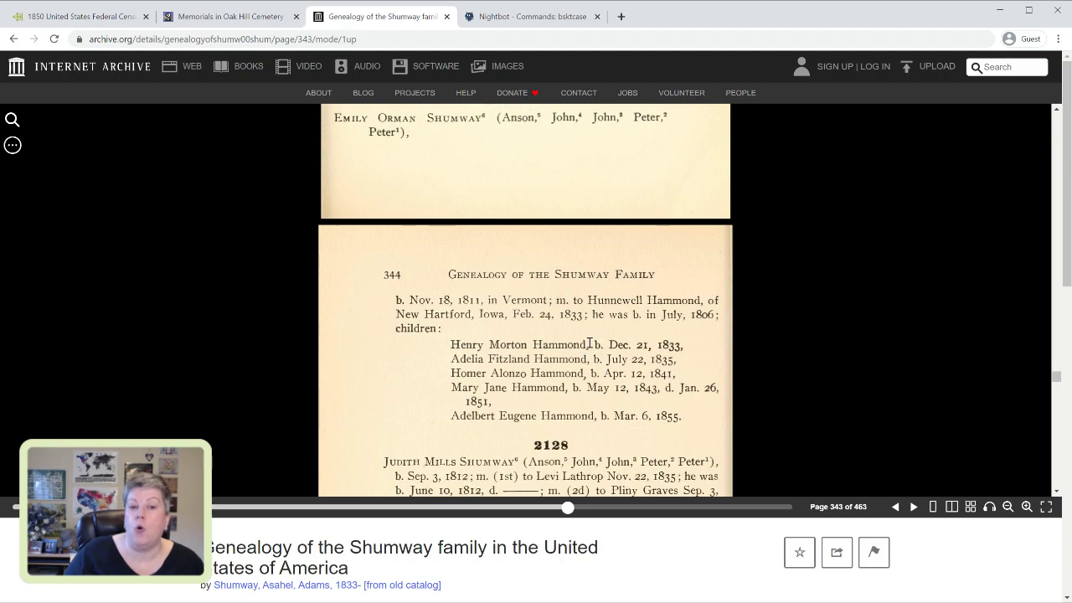
double_click(512, 346)
click(526, 347)
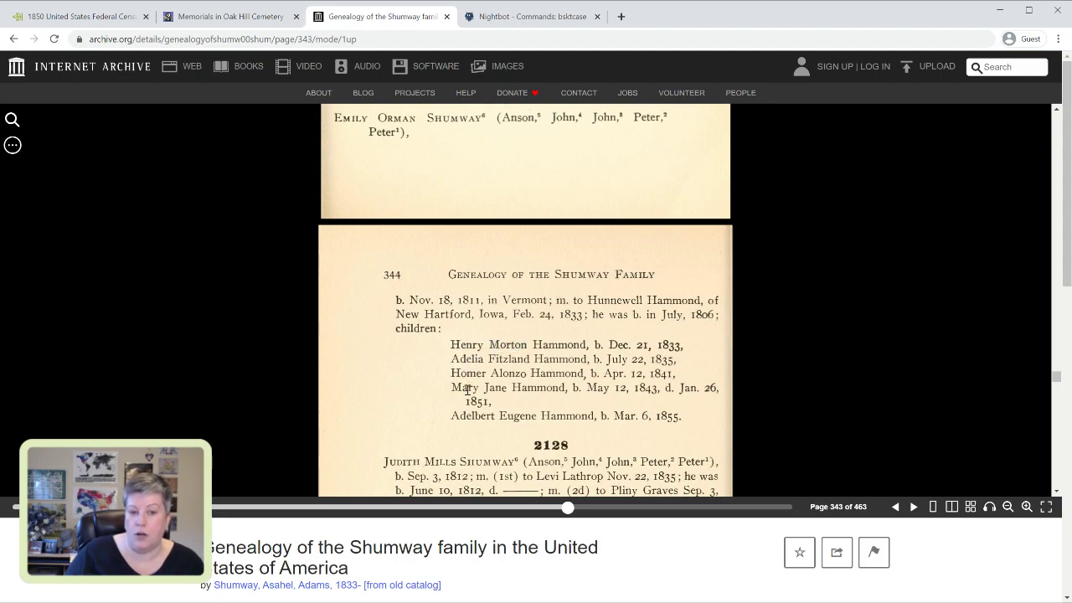
click(101, 19)
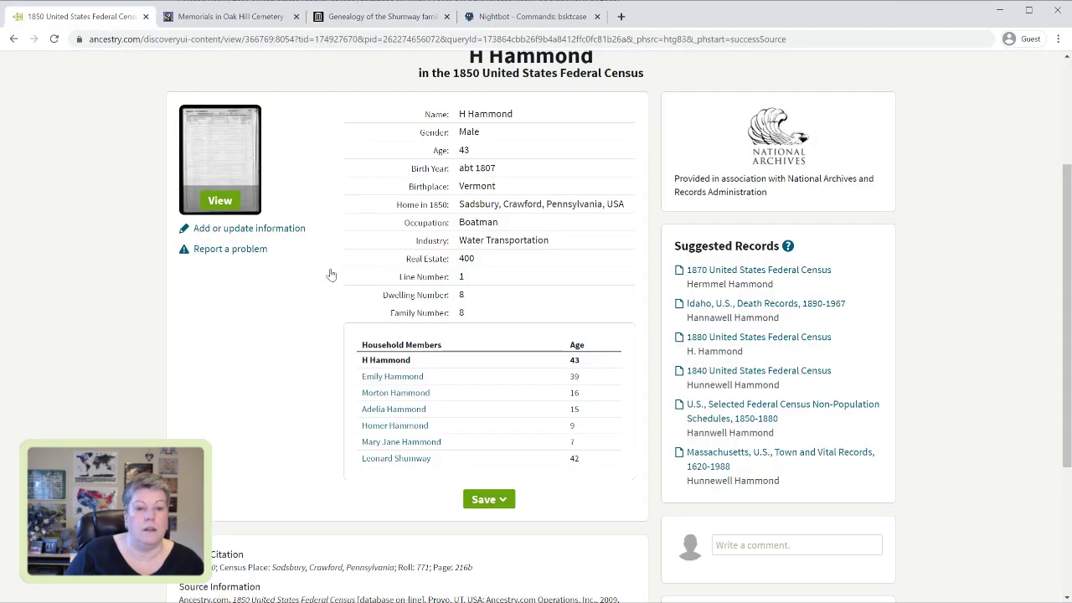
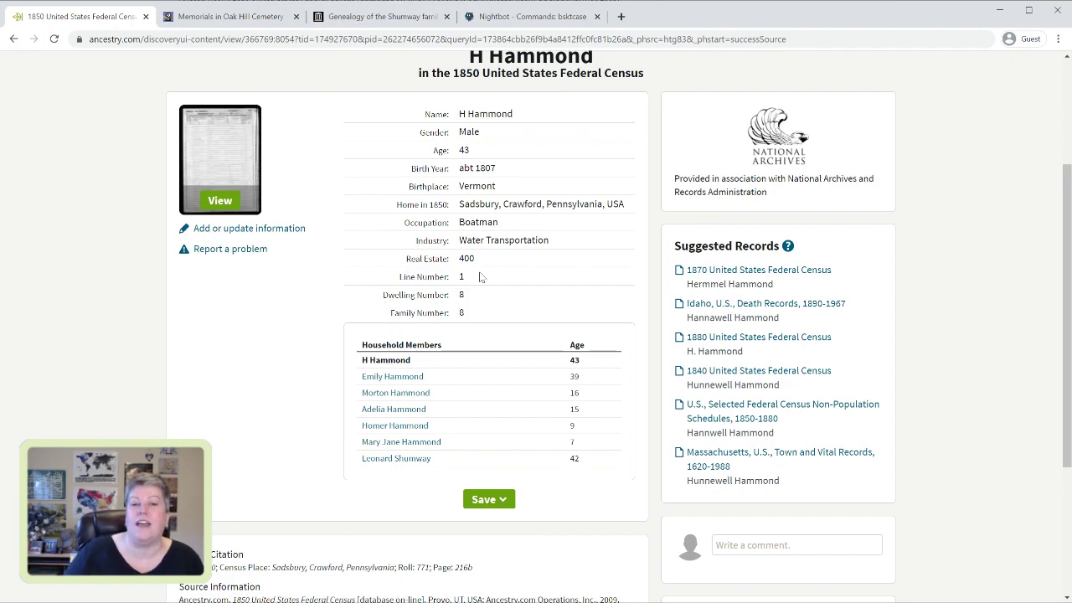
Search the web for "sadsbury pa" in a new browser tab and compare the results with the residence on the census record
click(621, 17)
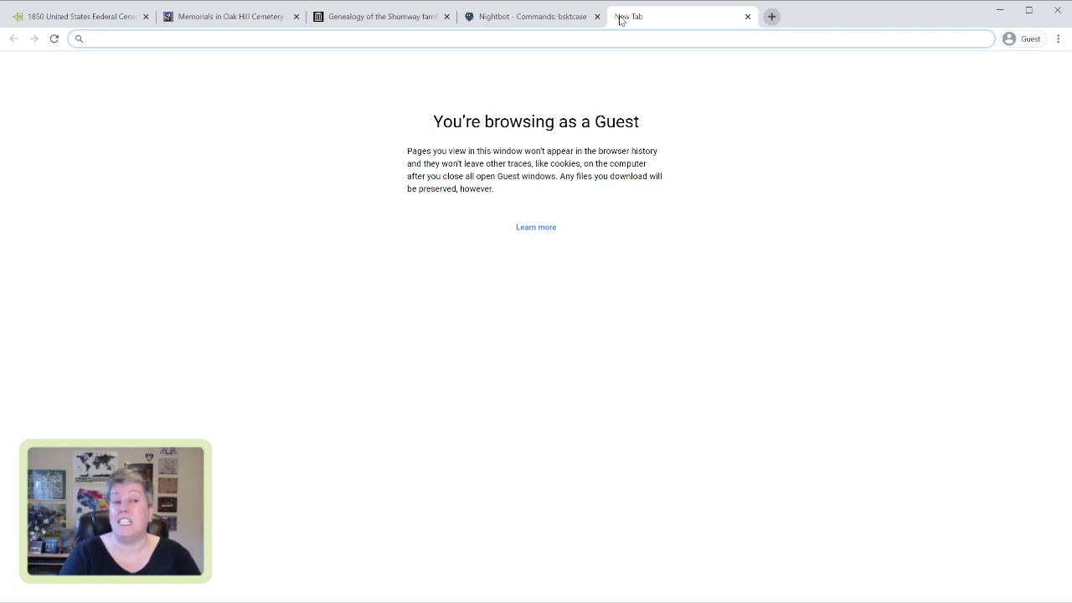
text(sads)
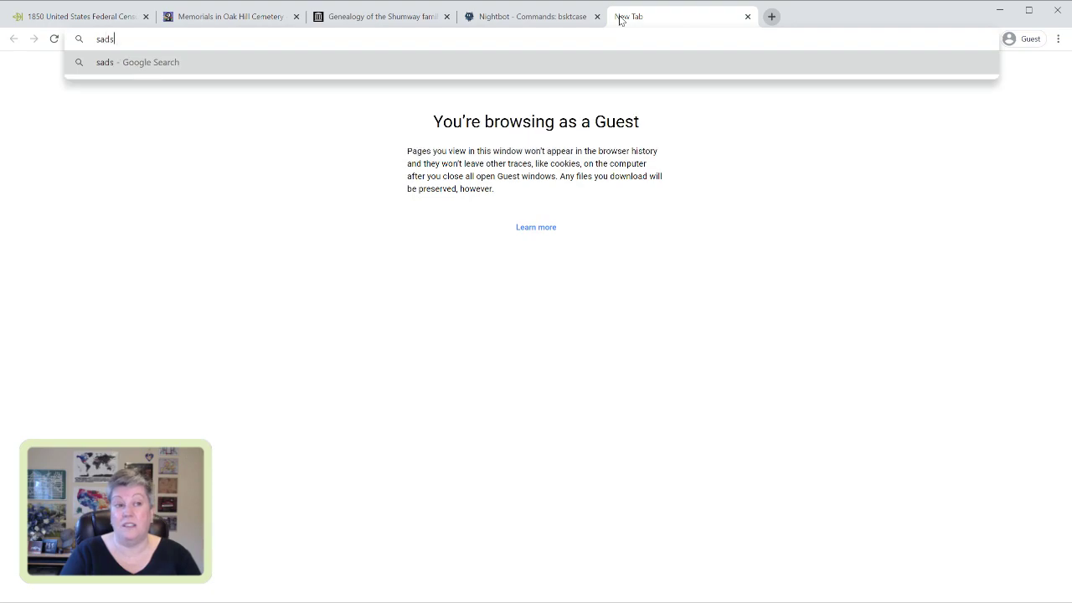
text(bury pa)
key(Return)
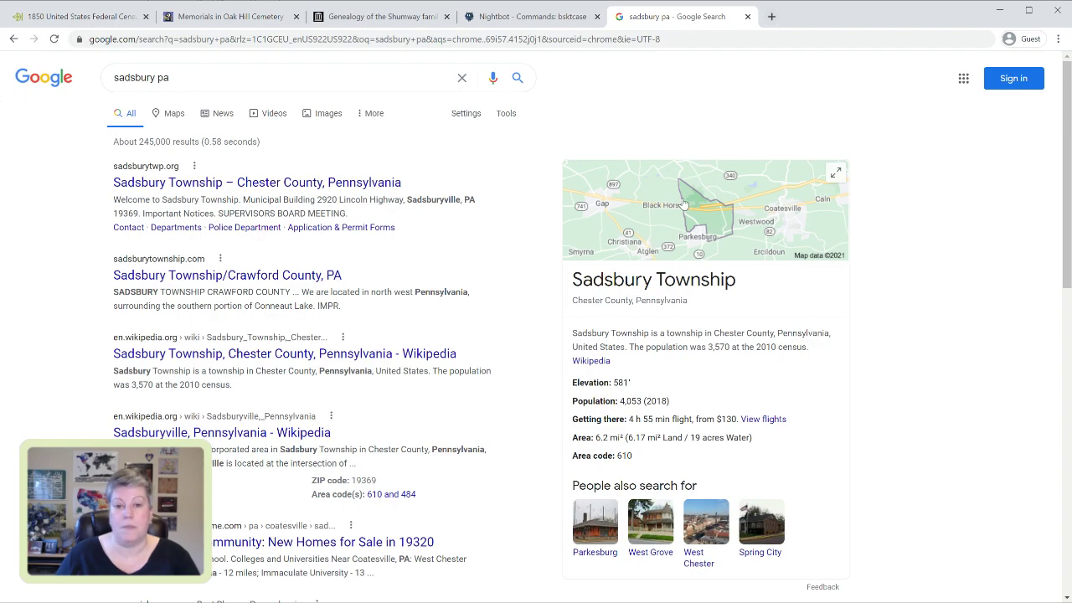
click(88, 21)
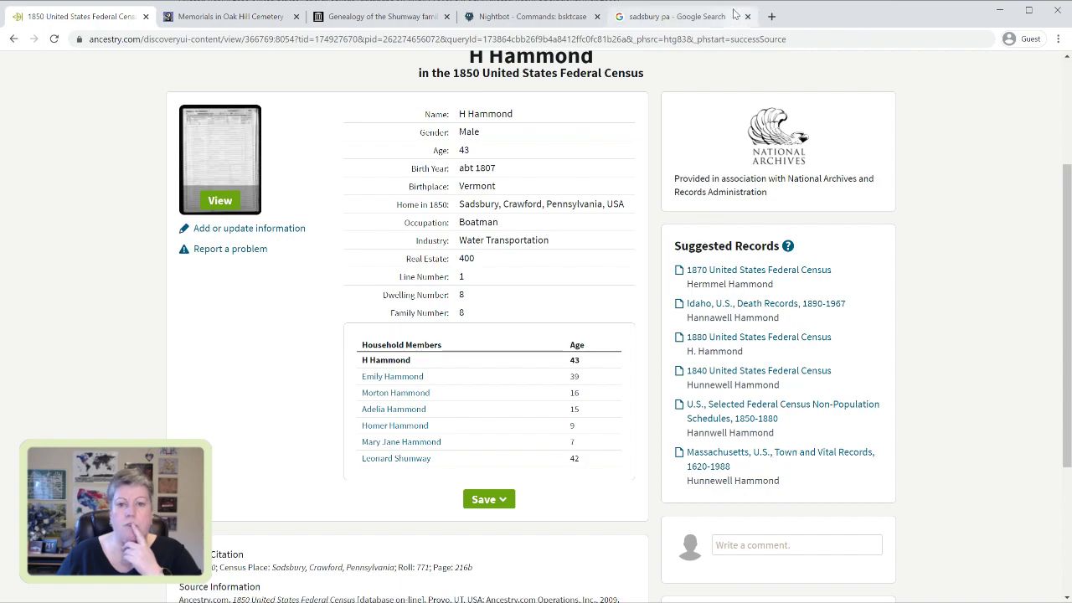
click(711, 18)
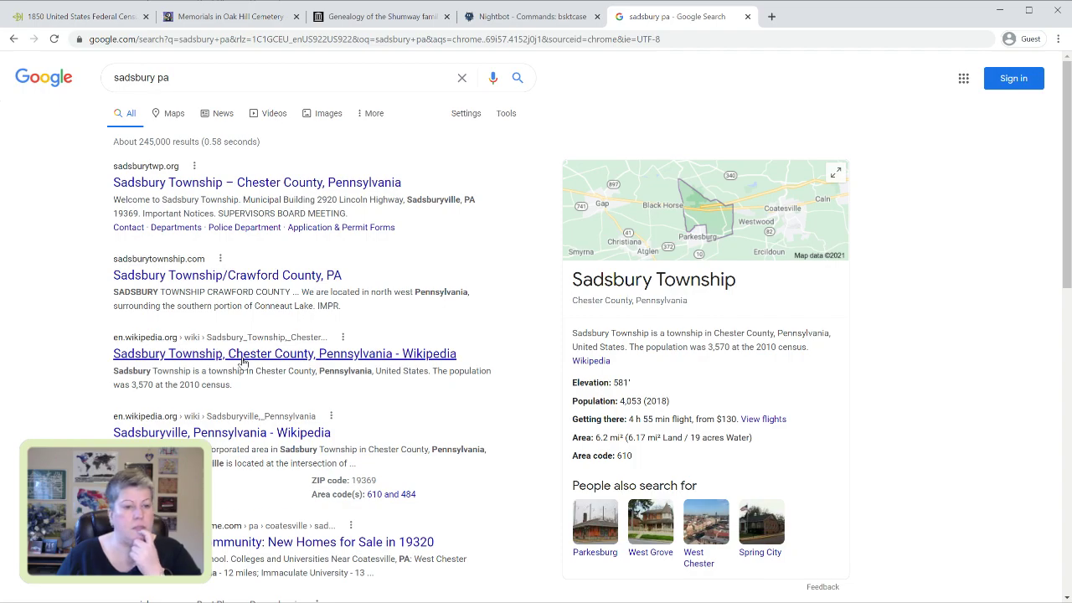
Refine the web search to "sadsbury township crawford county pa" and open the township's location in Google Maps
double_click(184, 77)
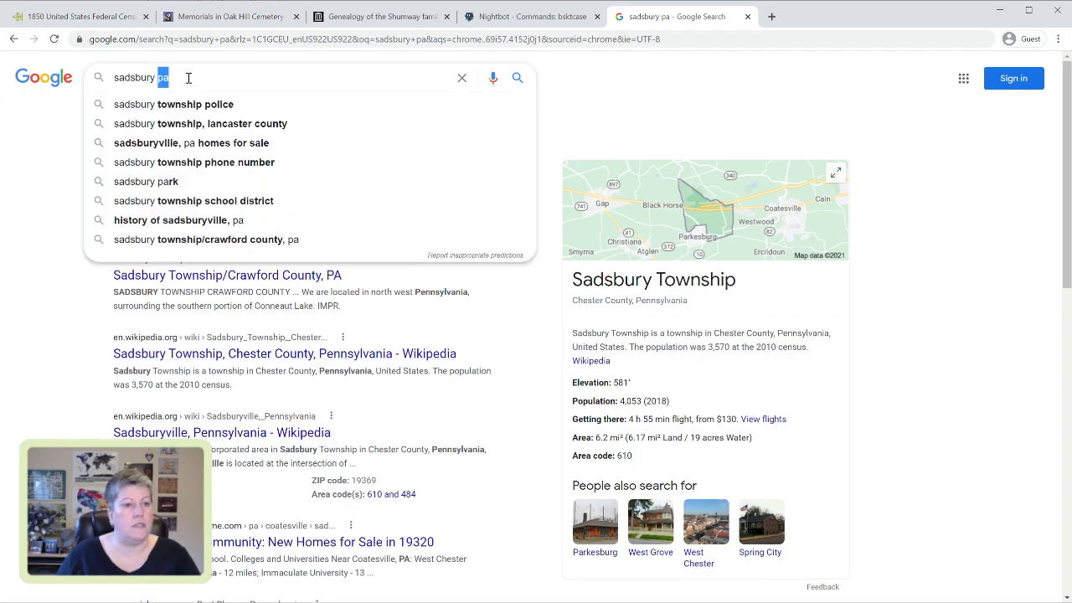
text(crawf)
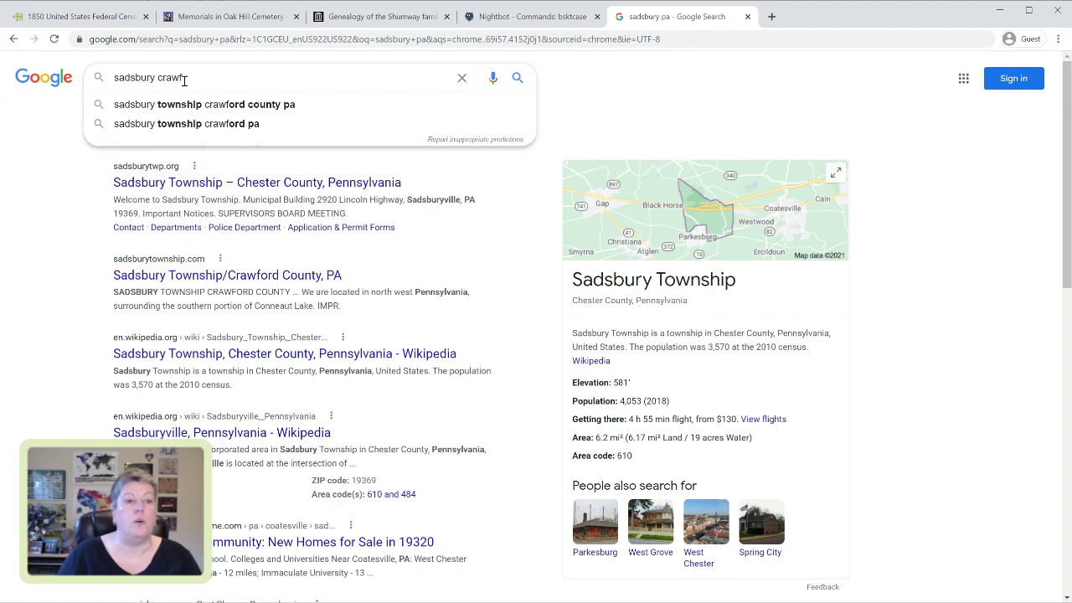
click(191, 105)
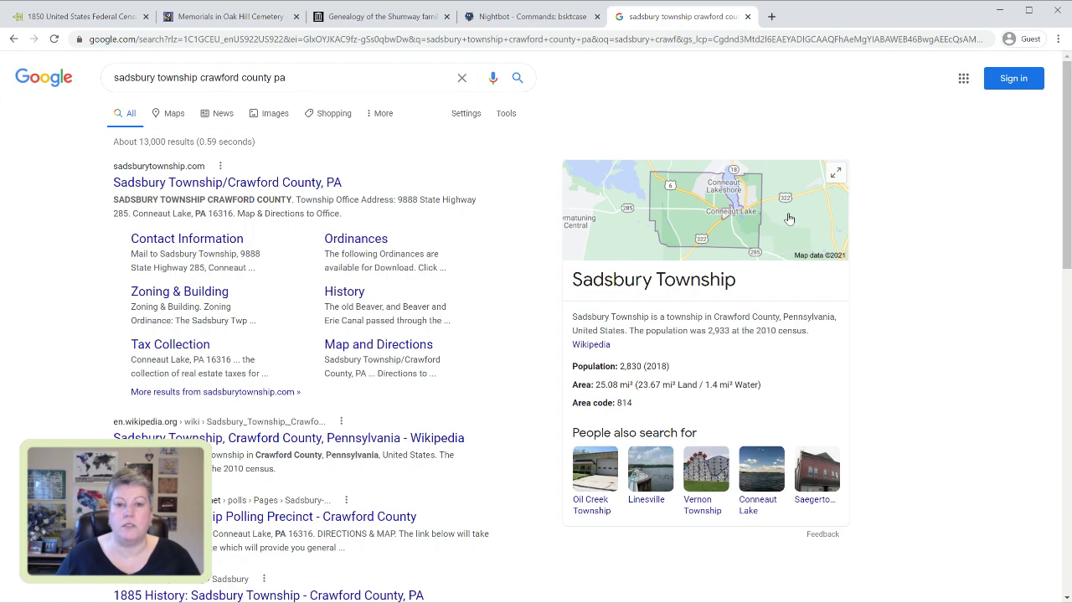
click(716, 230)
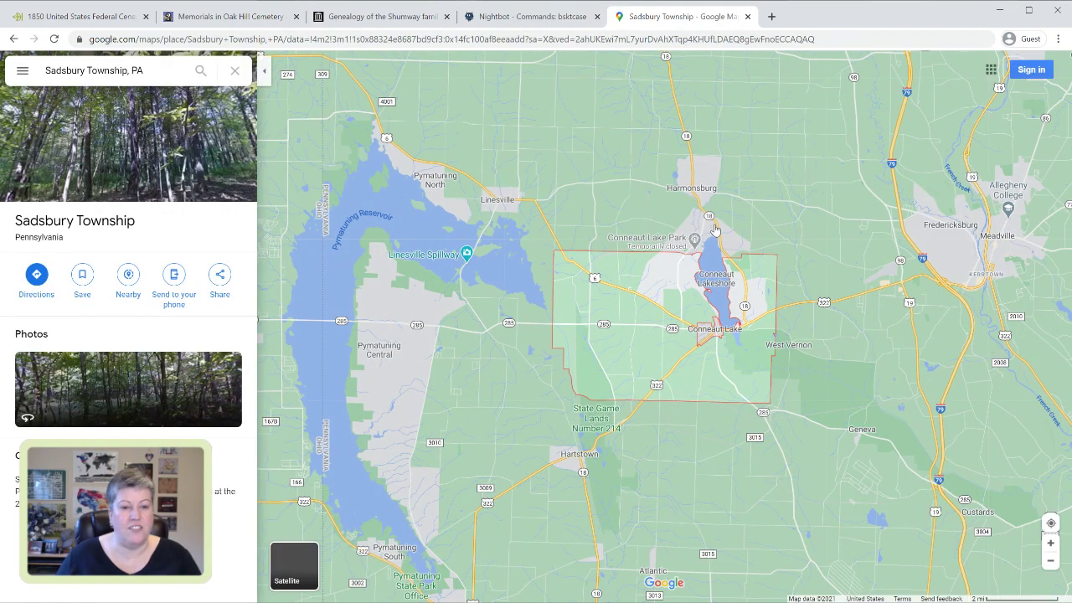
Examine where Sadsbury Township lies relative to Lake Erie, Meadville and the neighbouring states, and inspect Conneaut Lake closely
scroll(717, 230, down, 4)
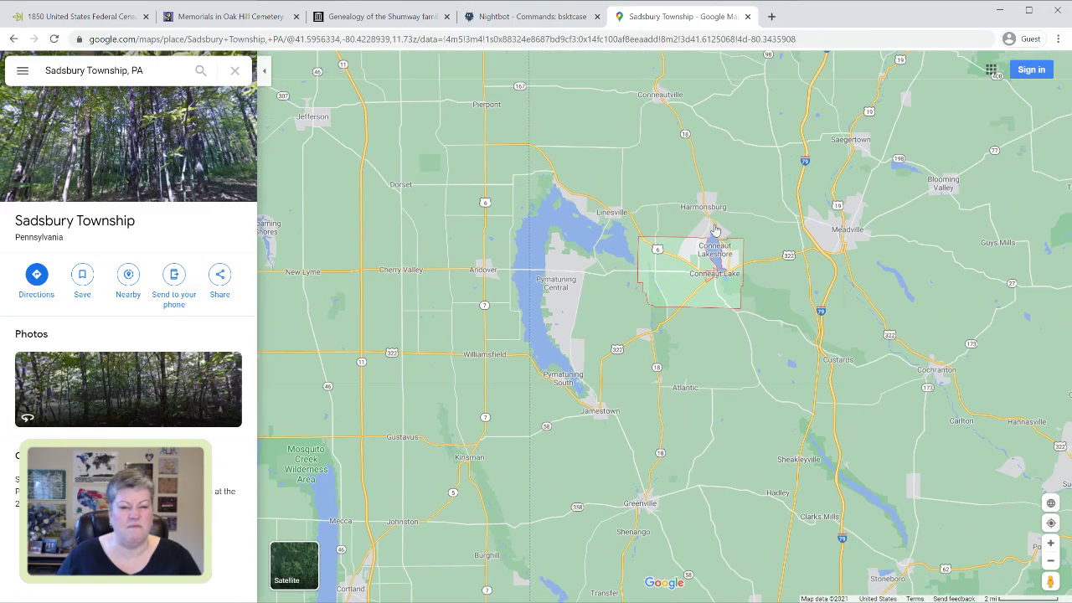
scroll(716, 231, down, 4)
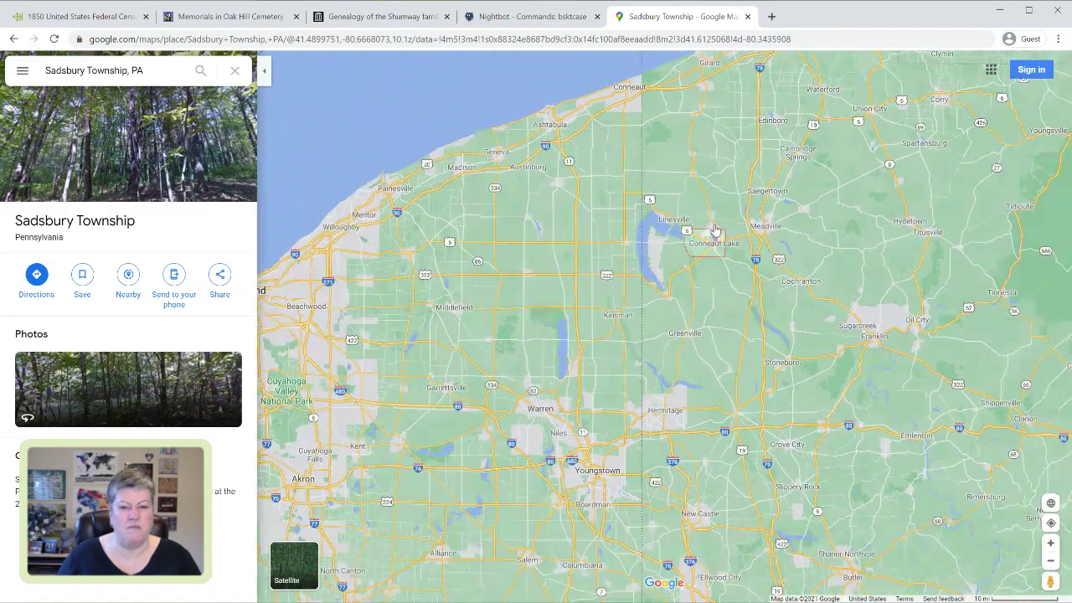
scroll(714, 231, up, 3)
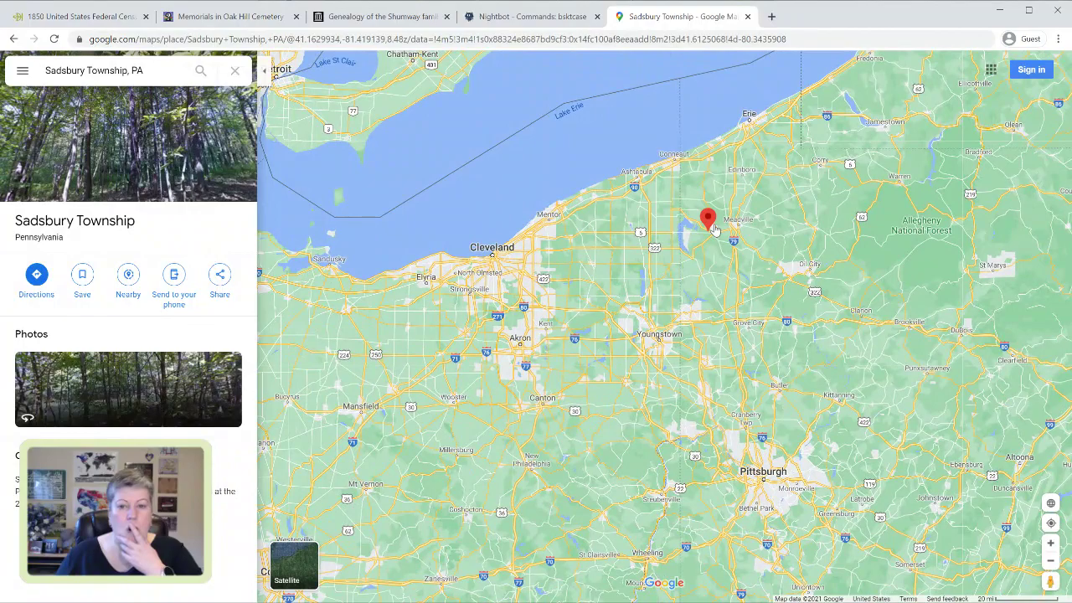
scroll(738, 284, up, 3)
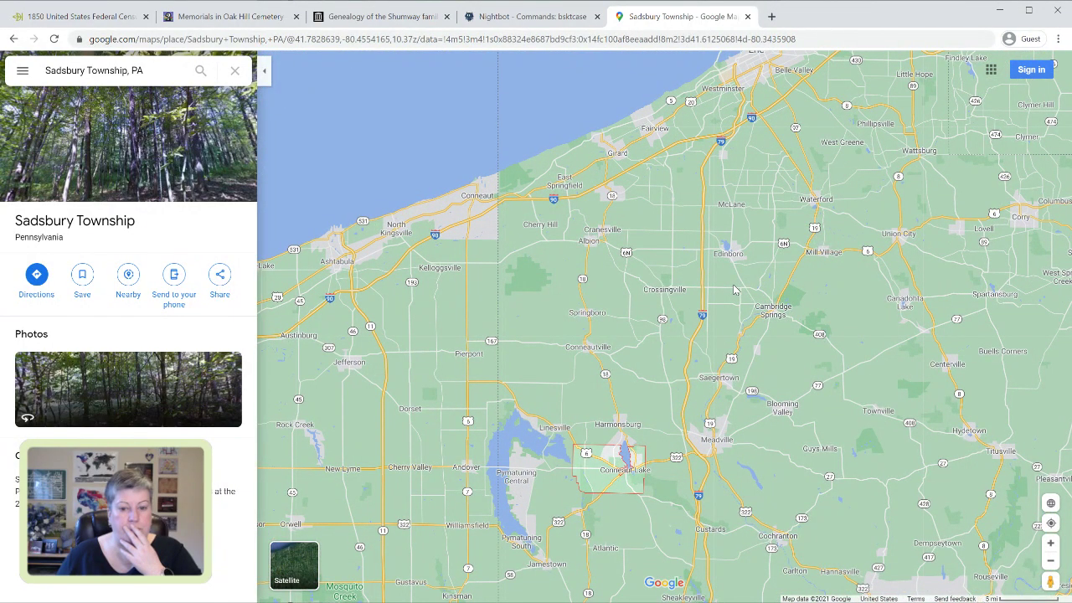
scroll(733, 289, up, 3)
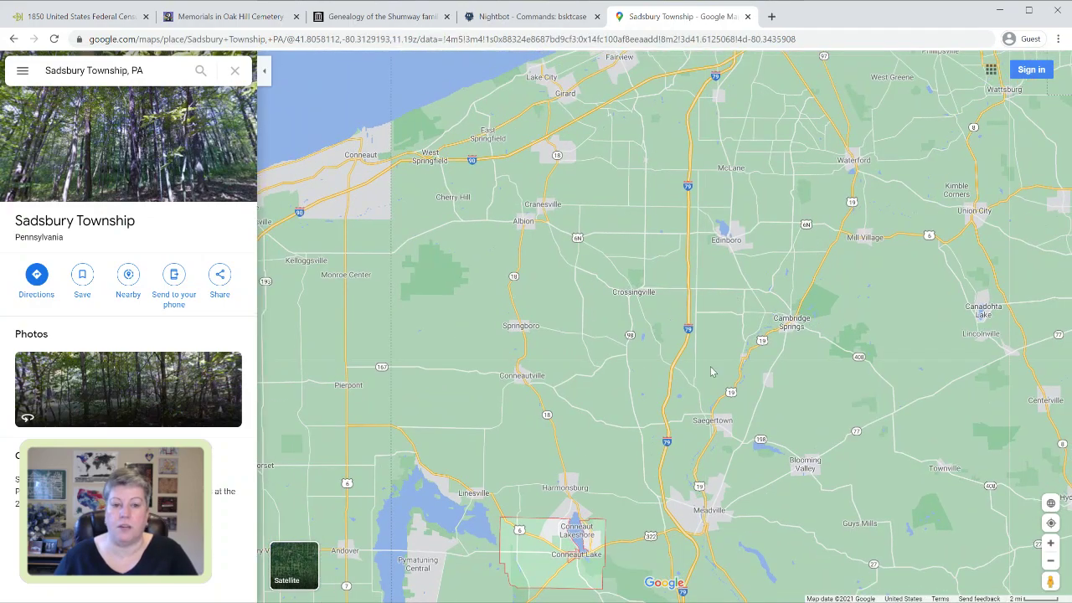
drag(711, 372, 694, 263)
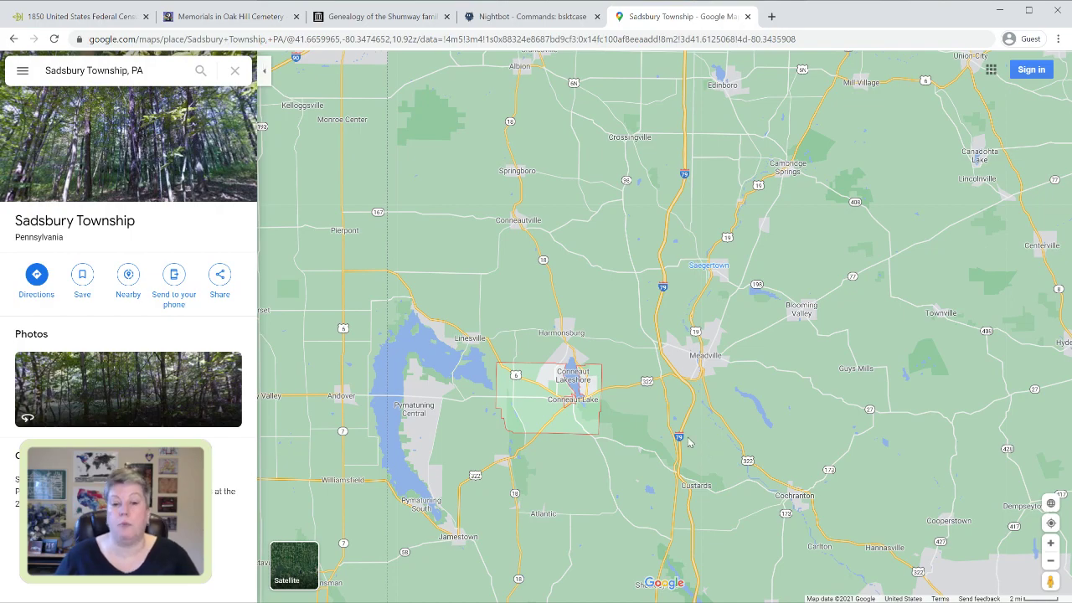
scroll(689, 443, up, 3)
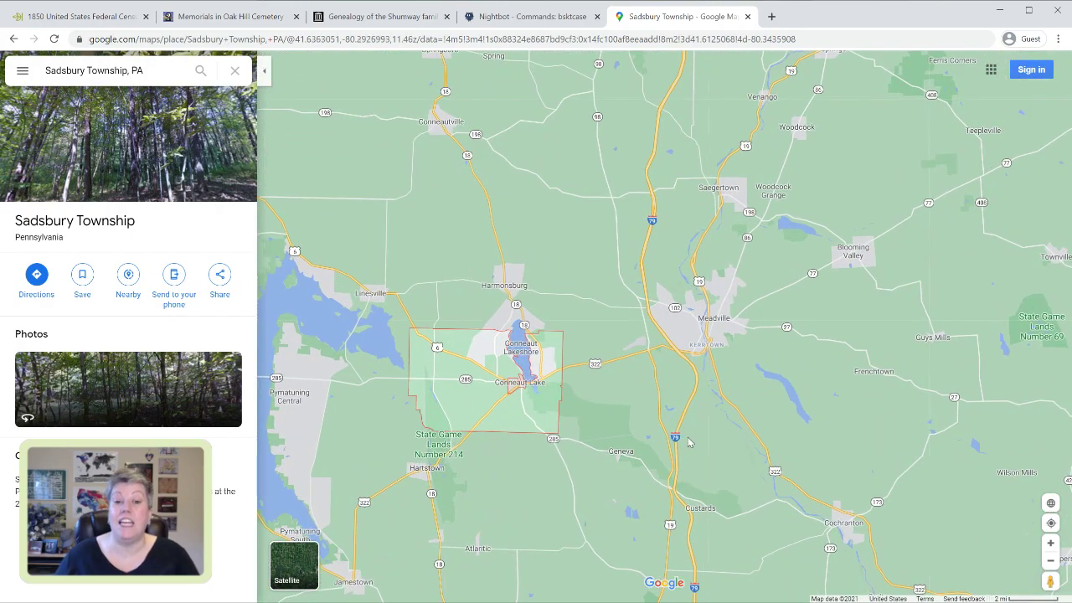
scroll(535, 359, up, 2)
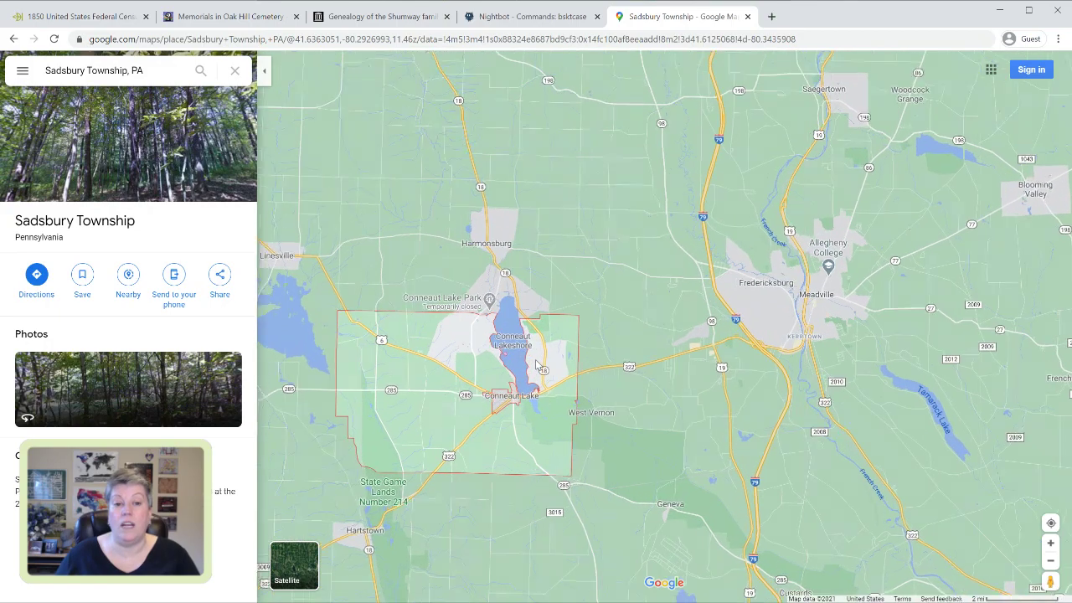
scroll(535, 360, up, 1)
scroll(566, 406, up, 1)
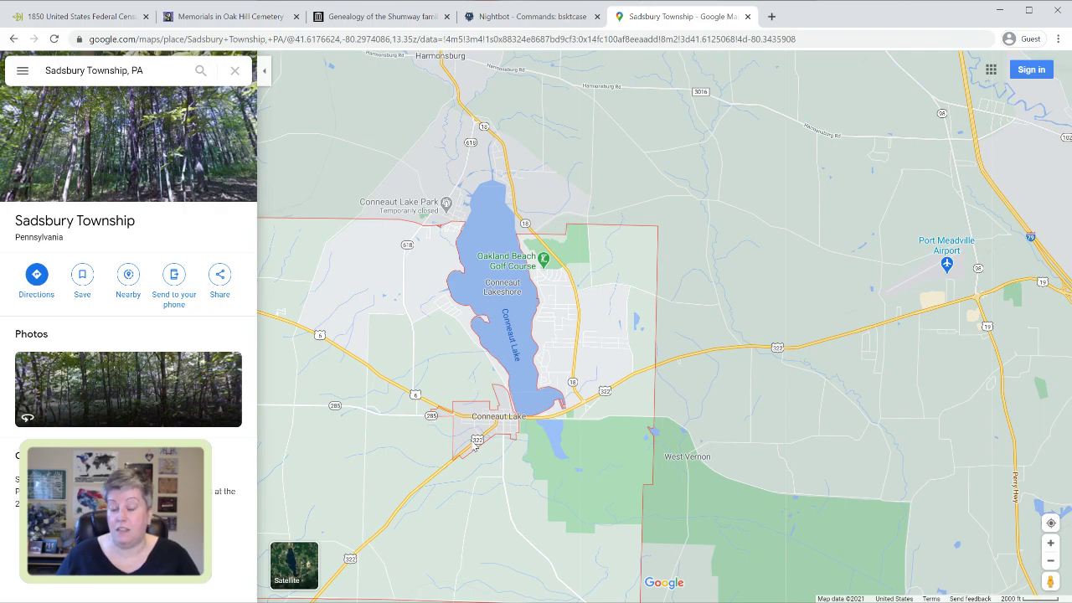
Study the waterways around Sadsbury Township, from the Pymatuning Reservoir up to Erie and the Lake Erie shore
scroll(475, 444, down, 2)
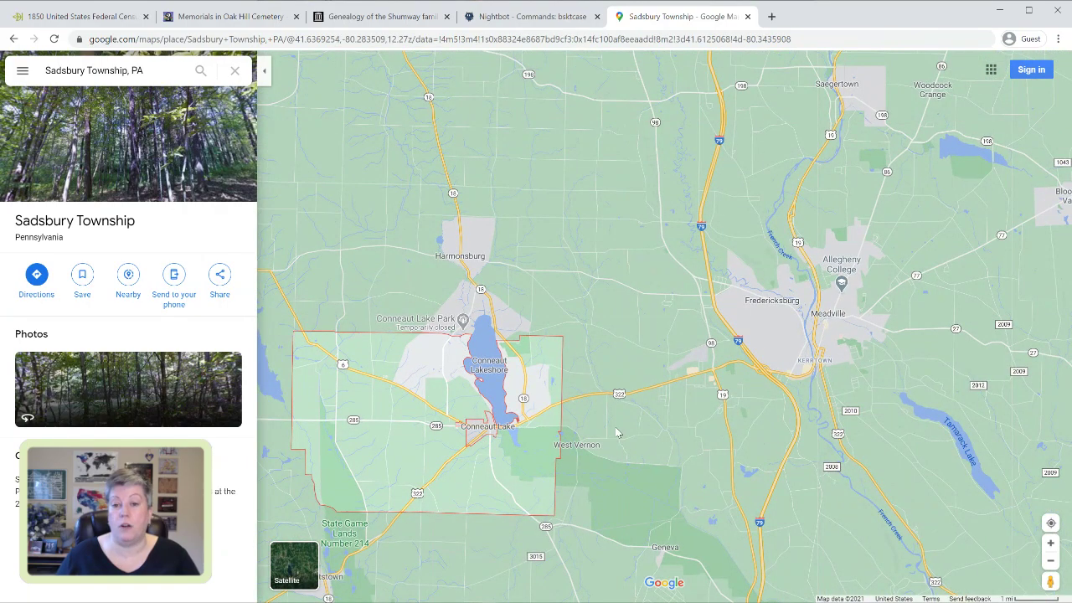
drag(616, 432, 809, 389)
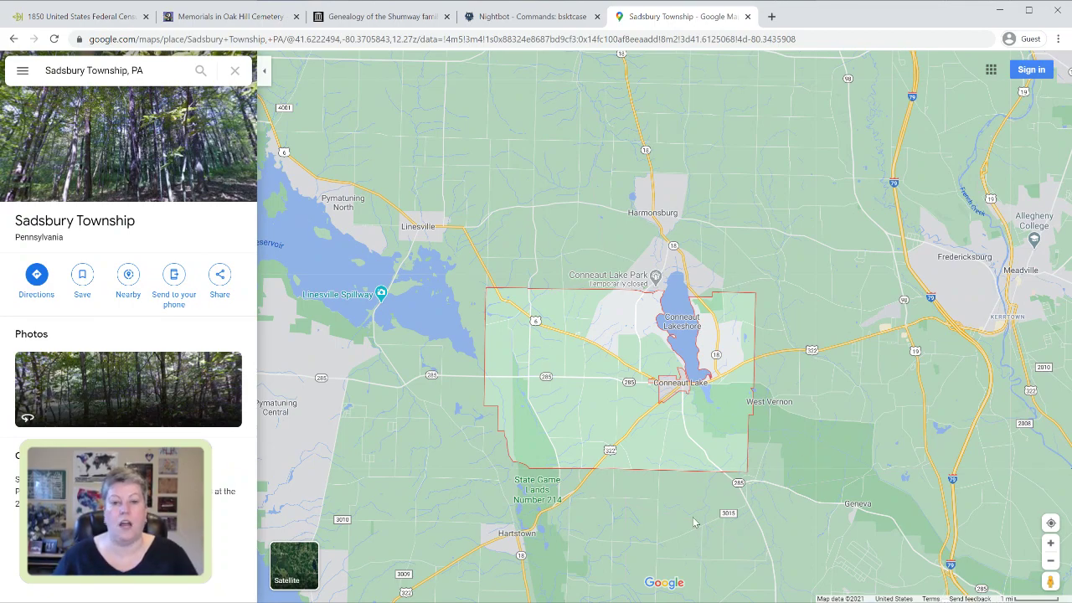
scroll(576, 391, down, 3)
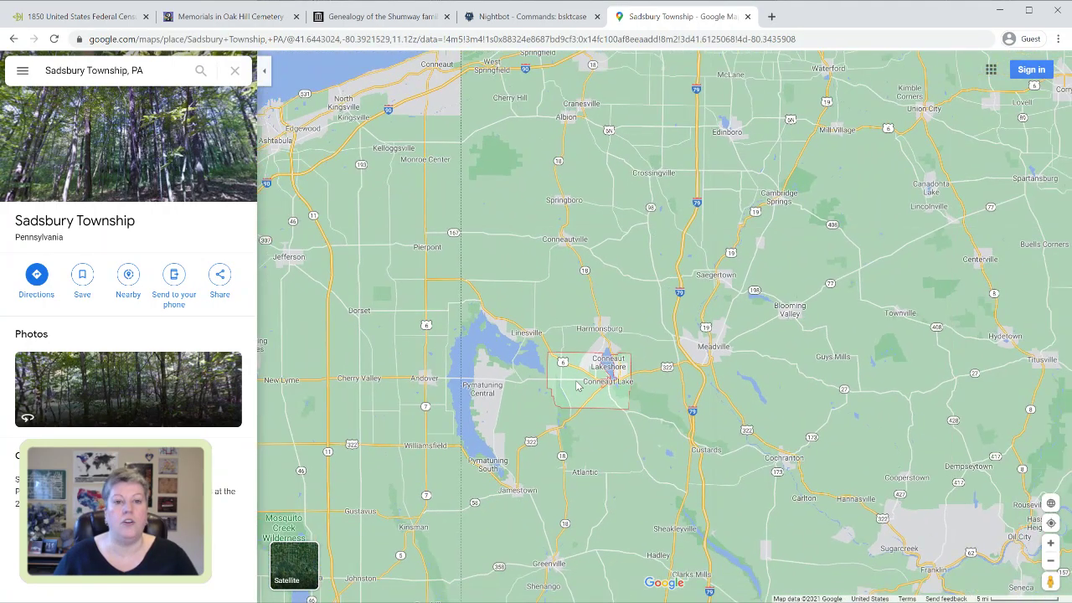
drag(614, 282, 606, 425)
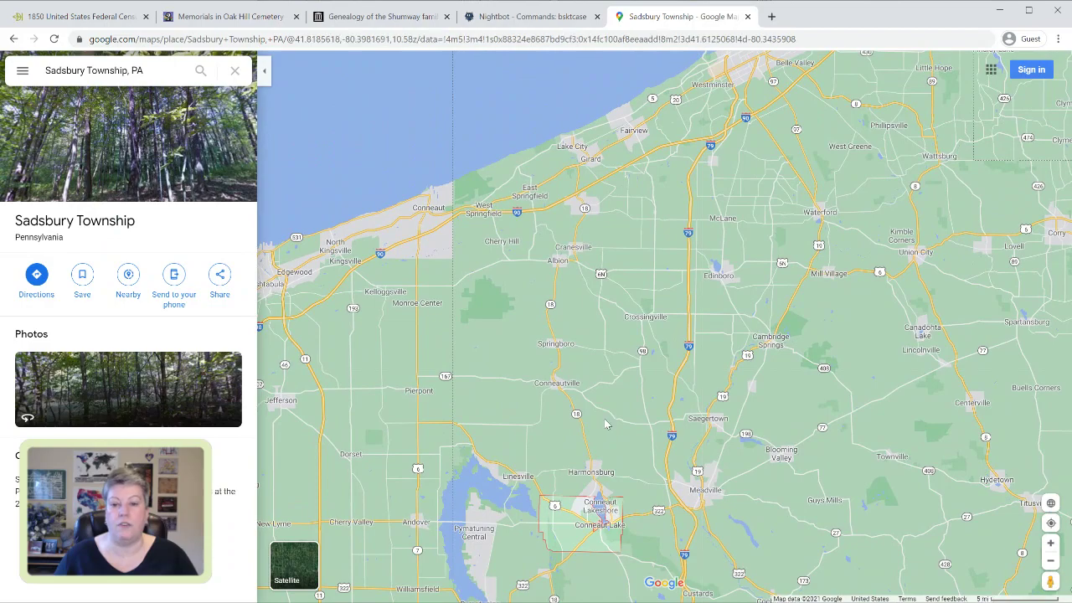
scroll(605, 425, down, 2)
drag(704, 408, 694, 335)
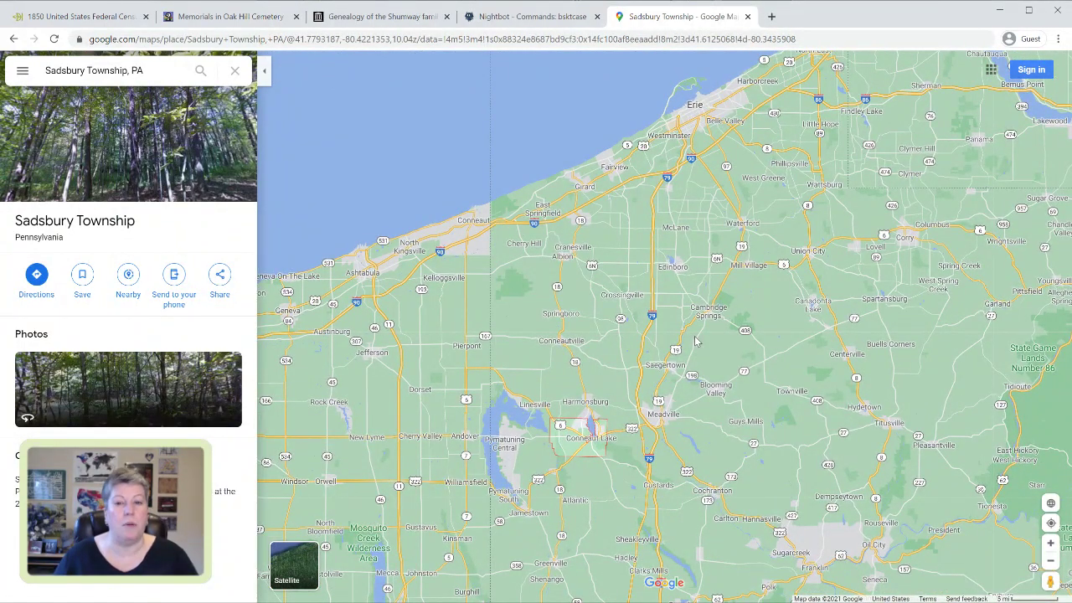
scroll(694, 341, down, 1)
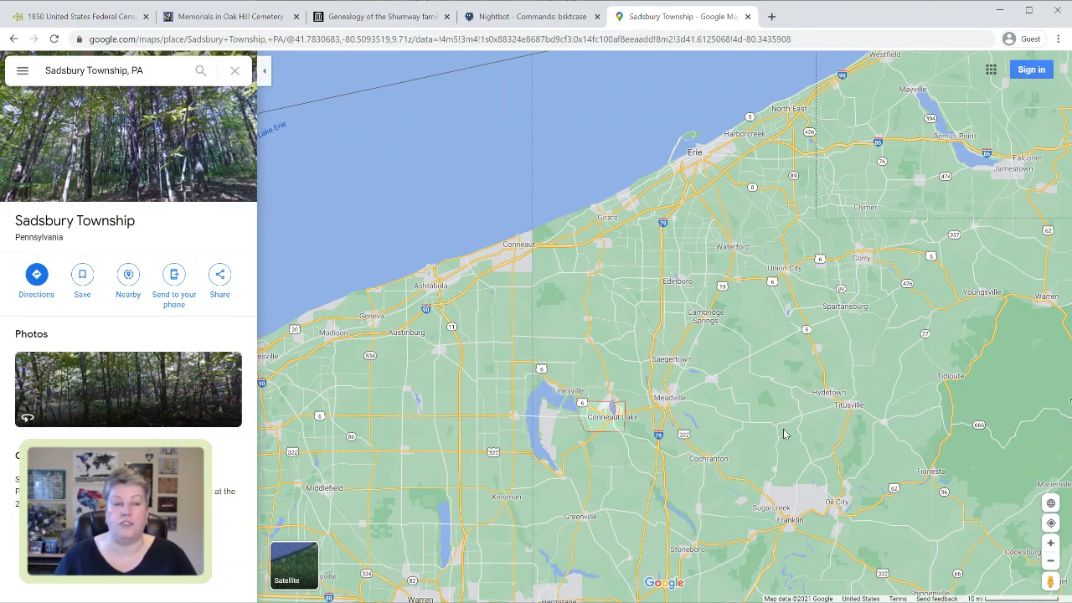
Return to the 1850 census record and save it to the grandfather's profile with the 1850 Sadsbury, Crawford, Pennsylvania residence
click(77, 17)
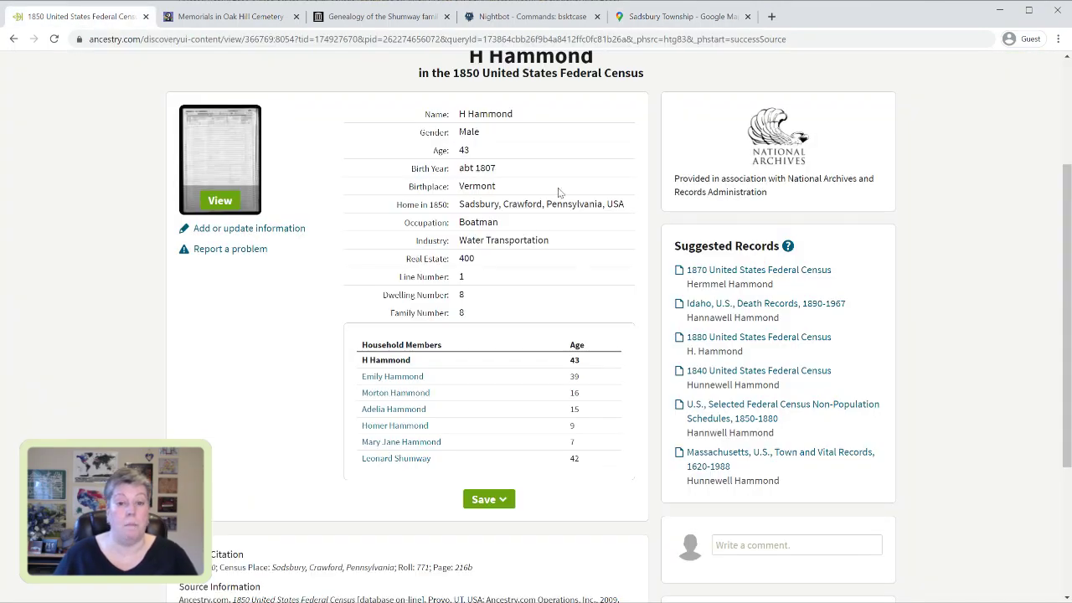
scroll(558, 187, up, 1)
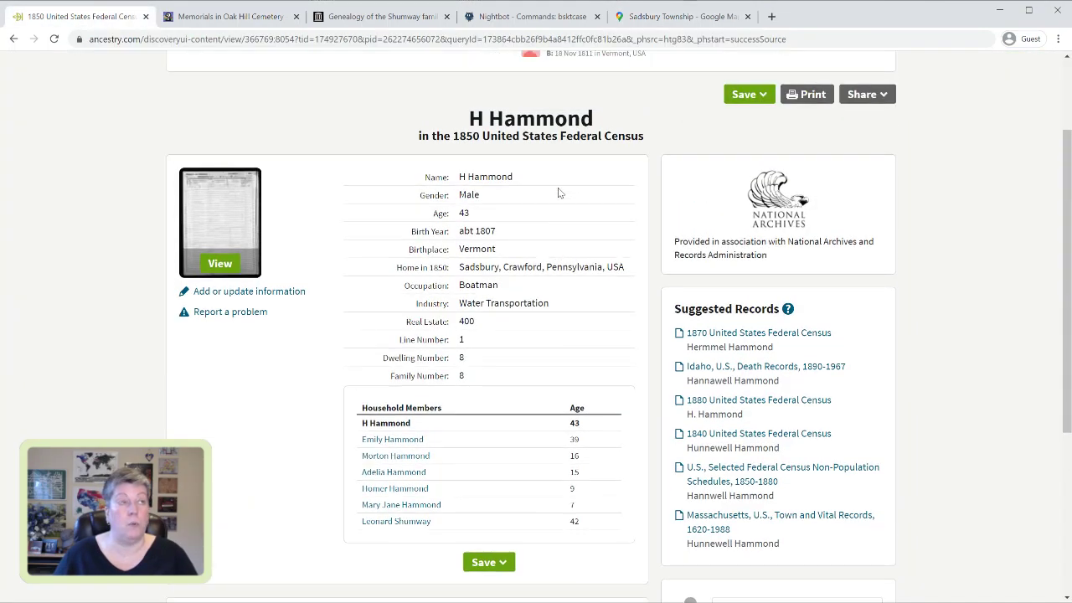
click(477, 562)
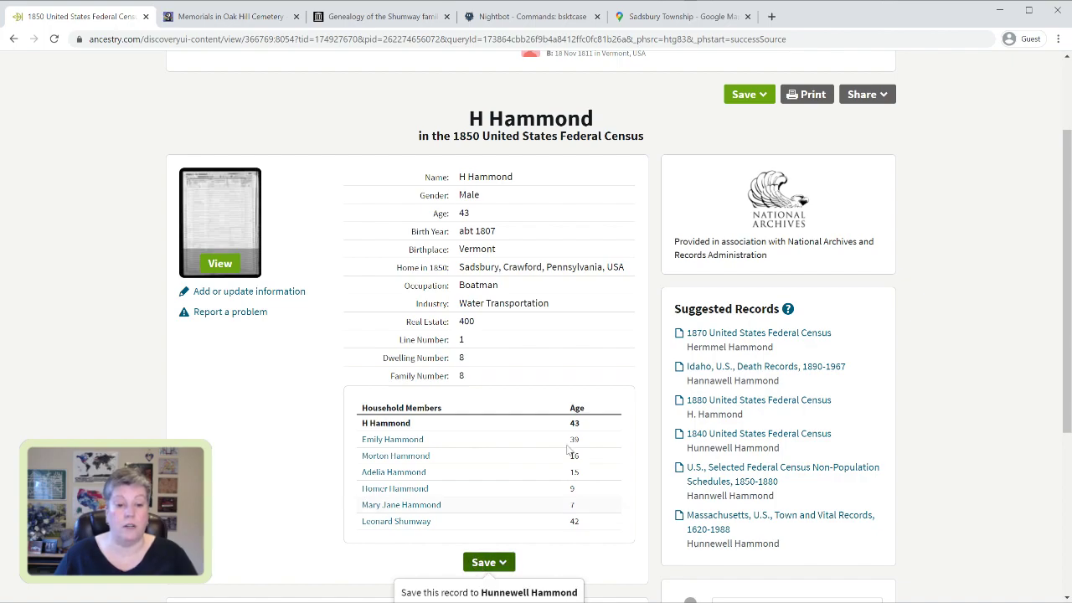
scroll(568, 444, down, 3)
click(523, 345)
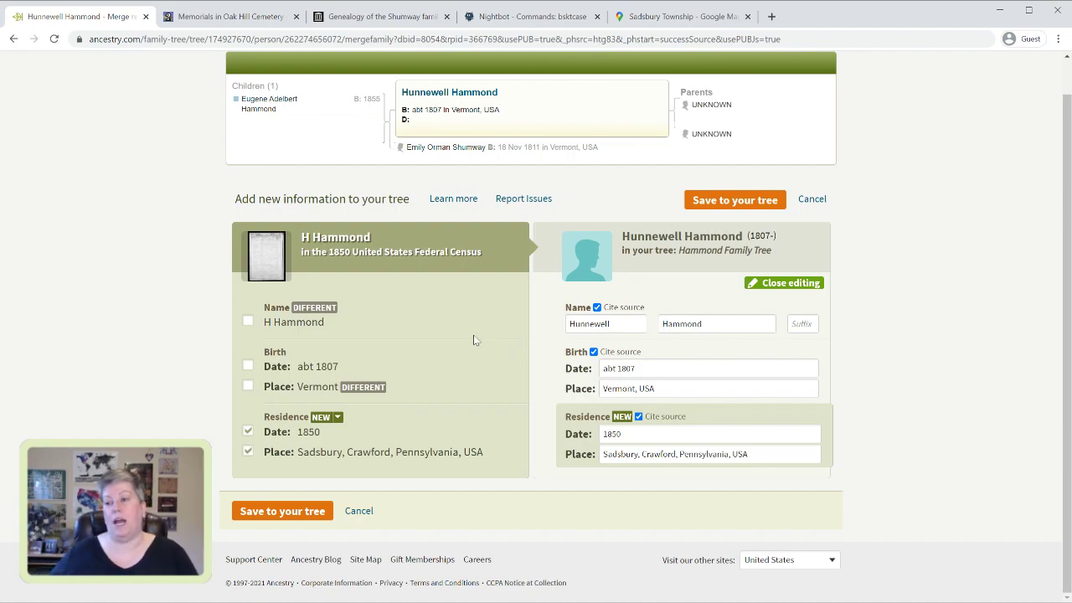
click(736, 202)
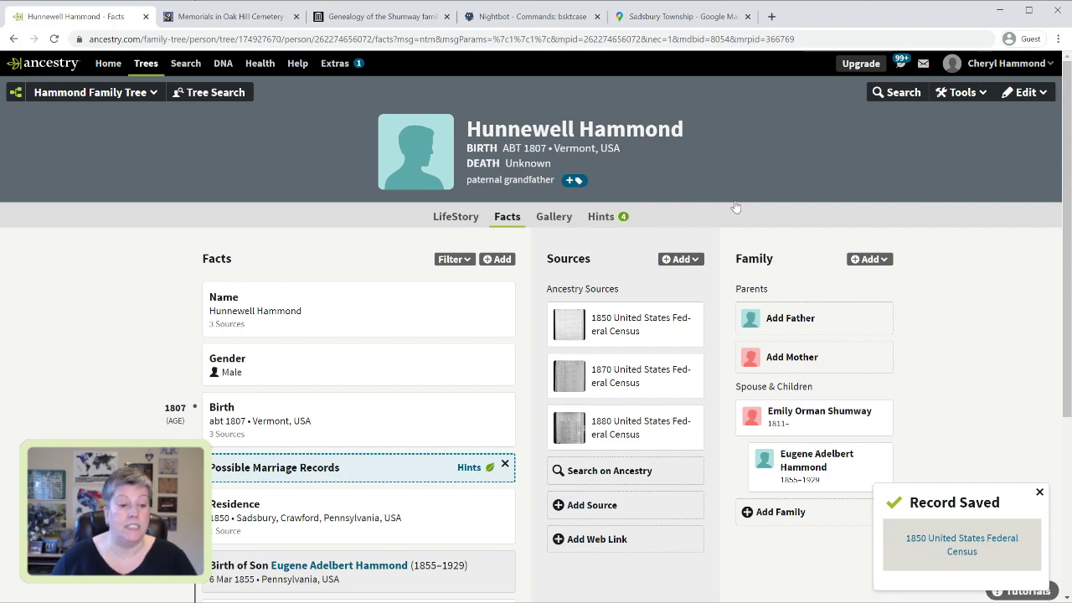
Review the grandfather's facts timeline and check the source citation for the 1850 United States Federal Census
scroll(735, 207, down, 1)
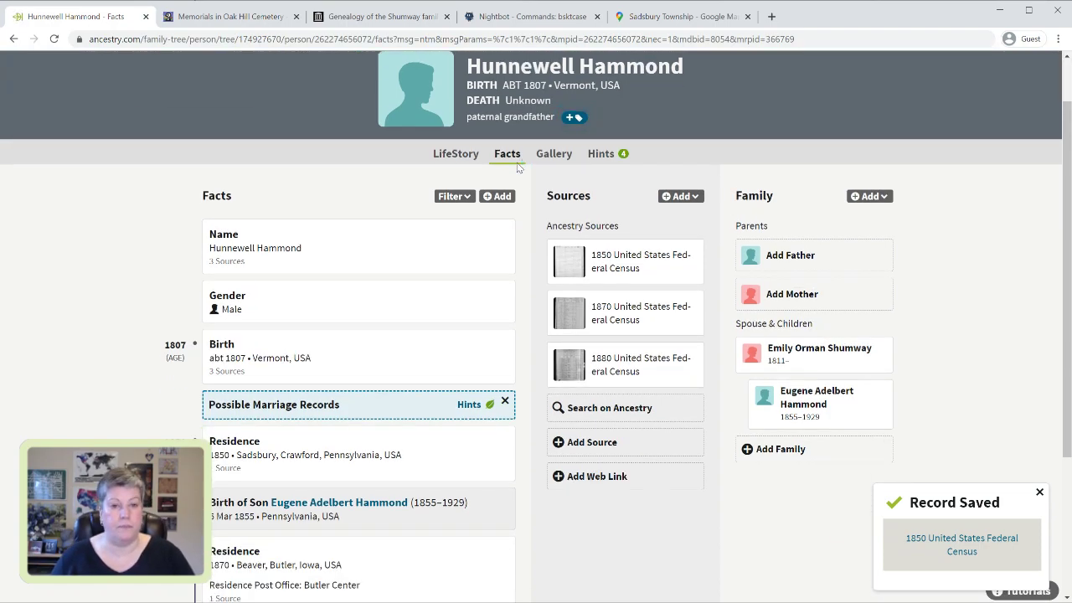
scroll(519, 163, up, 1)
scroll(498, 286, down, 4)
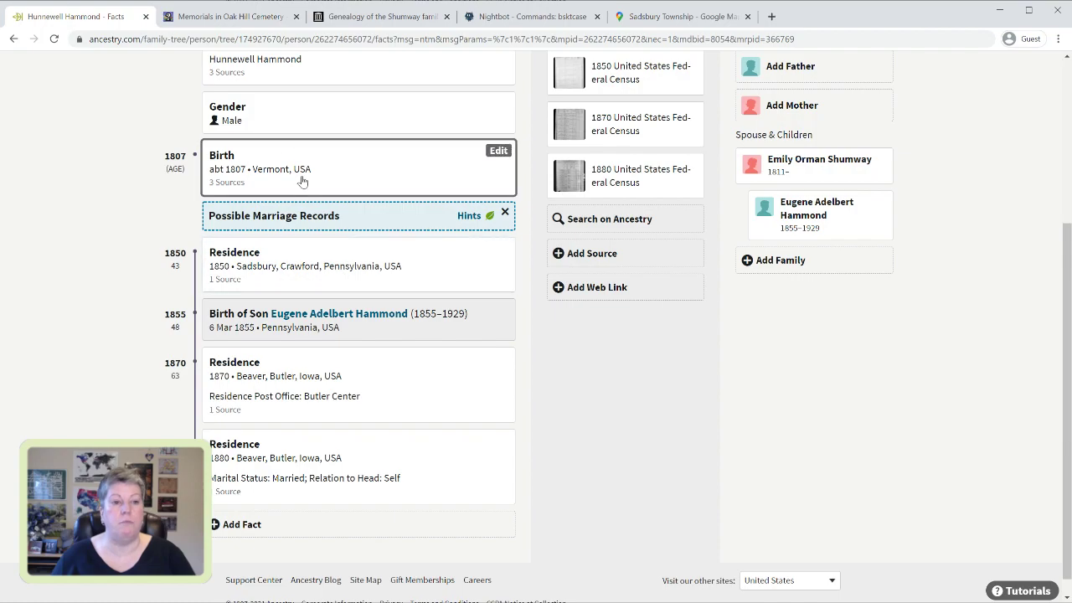
scroll(419, 309, up, 3)
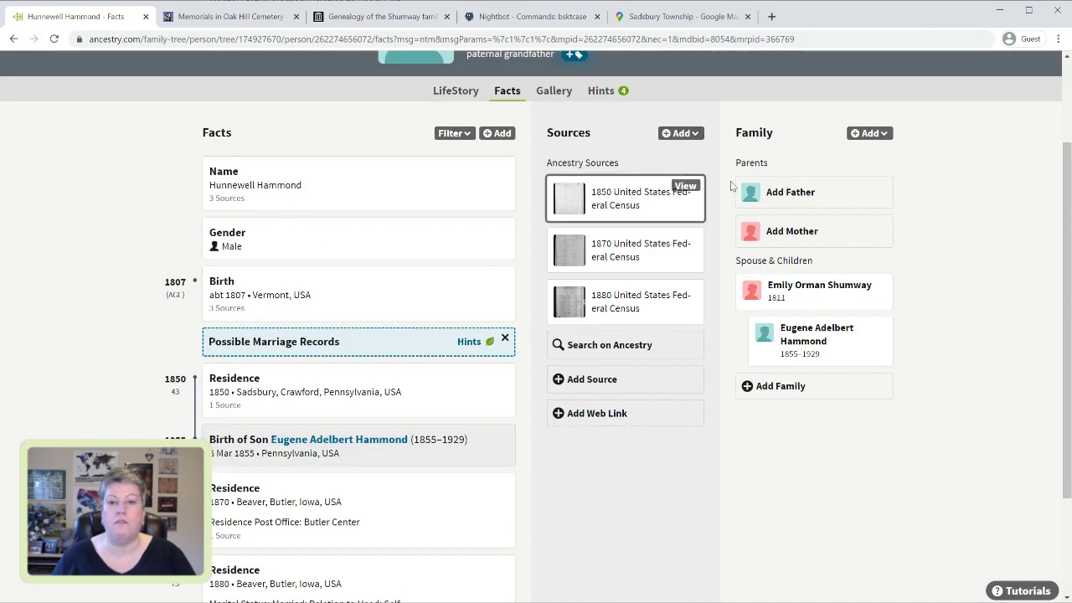
click(690, 191)
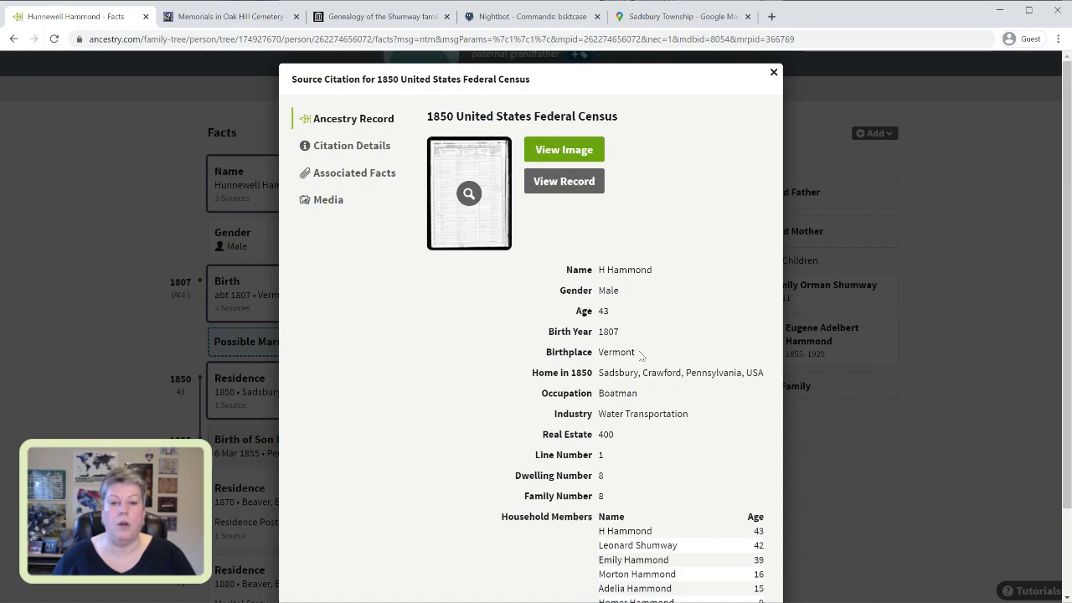
click(773, 73)
Return to the Google Maps page and examine Sadsbury Township's position relative to the Great Lakes and the surrounding states, with the place details collapsed
key(ctrl+5)
scroll(591, 339, down, 4)
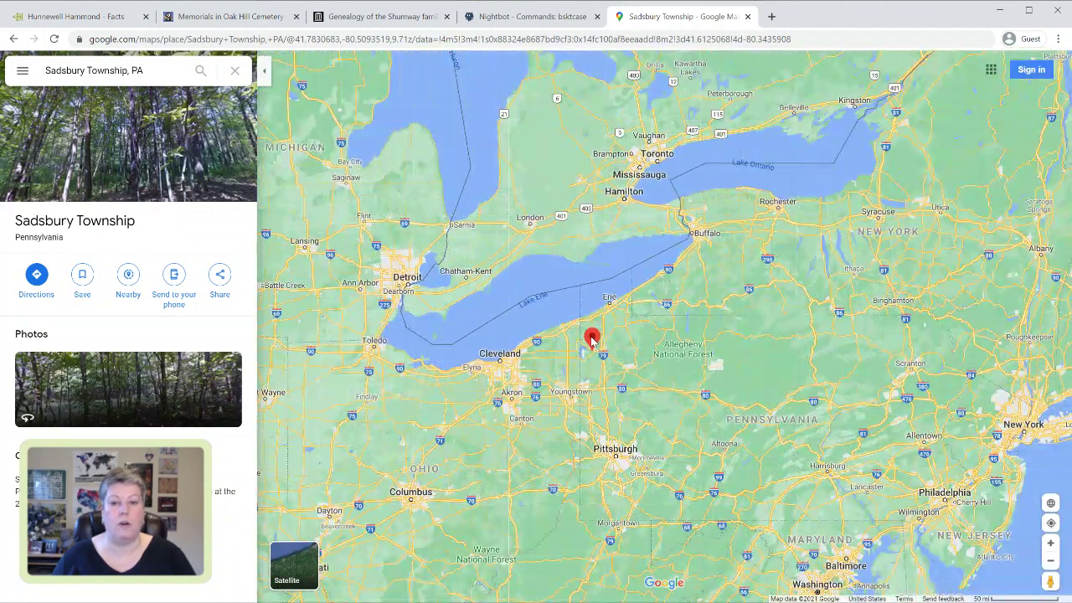
scroll(592, 339, down, 4)
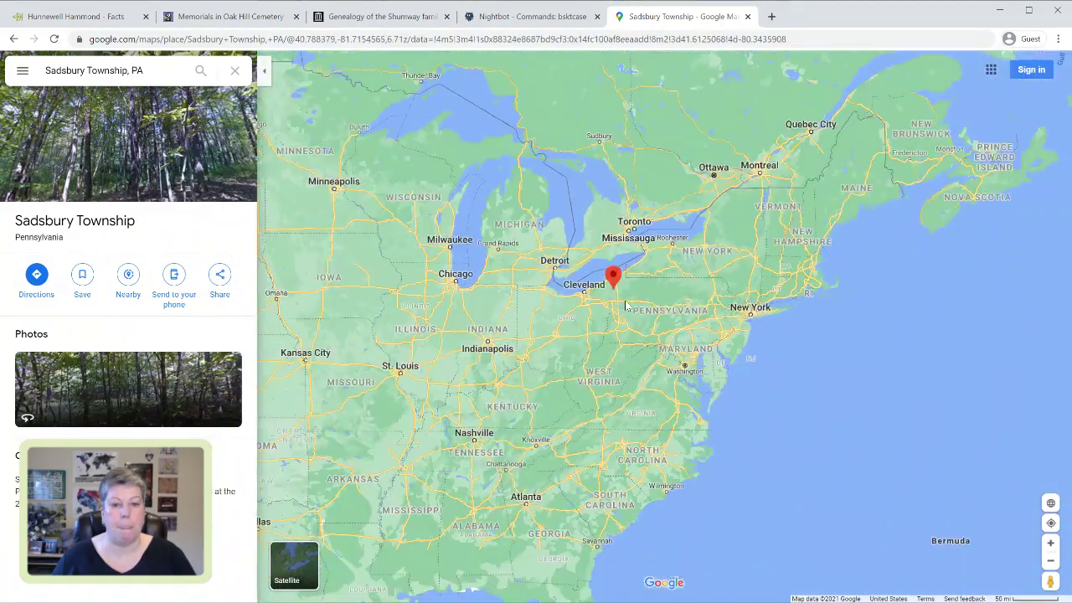
scroll(625, 306, down, 2)
mouse_move(623, 308)
mouse_down()
mouse_move(609, 359)
mouse_move(666, 348)
mouse_up()
scroll(609, 358, up, 1)
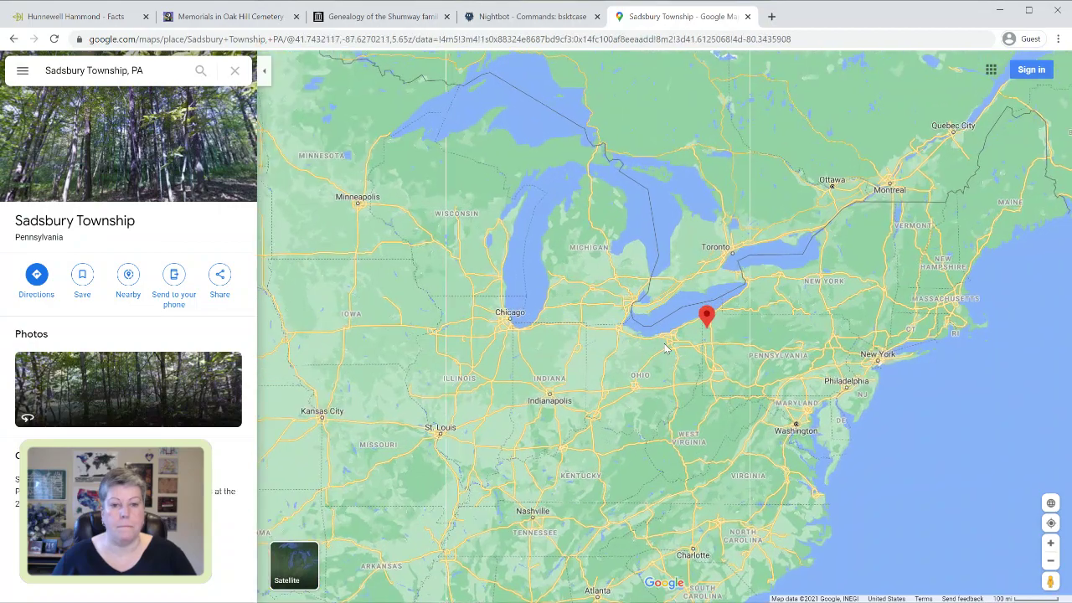
click(263, 70)
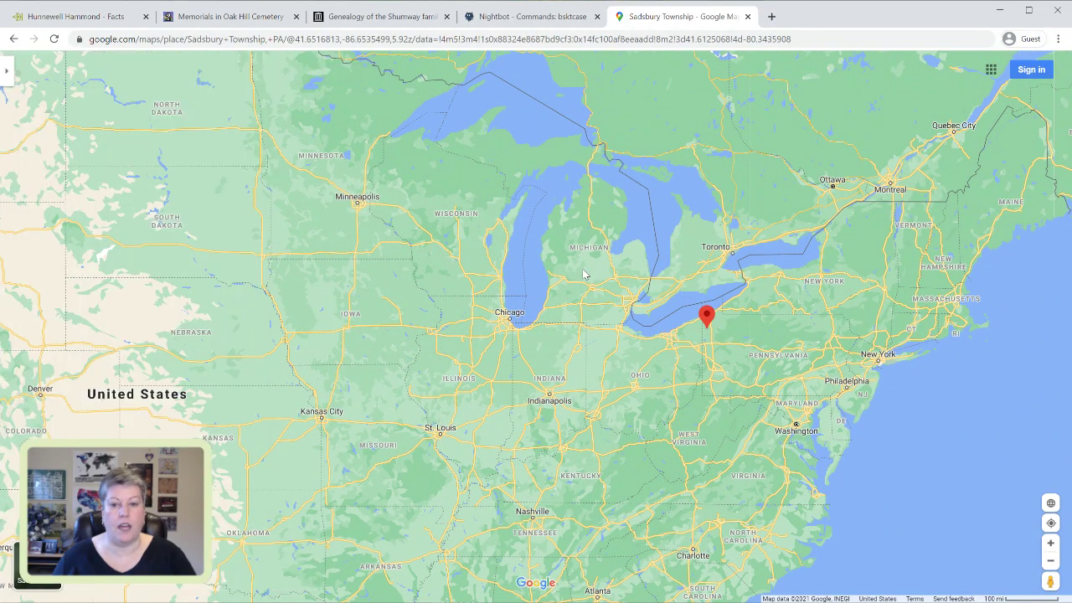
scroll(585, 276, up, 2)
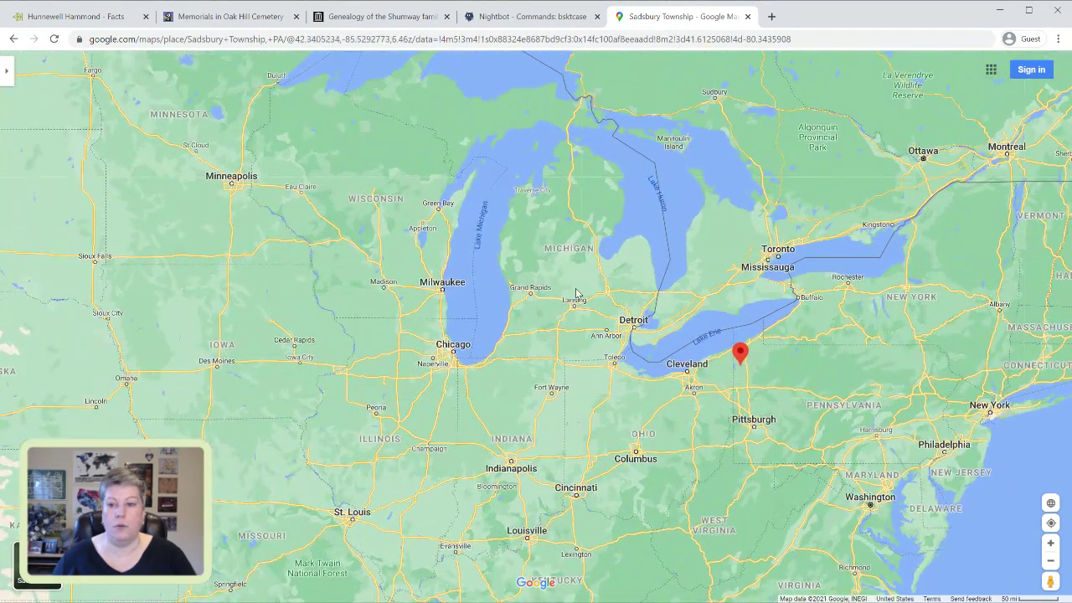
drag(575, 294, 525, 287)
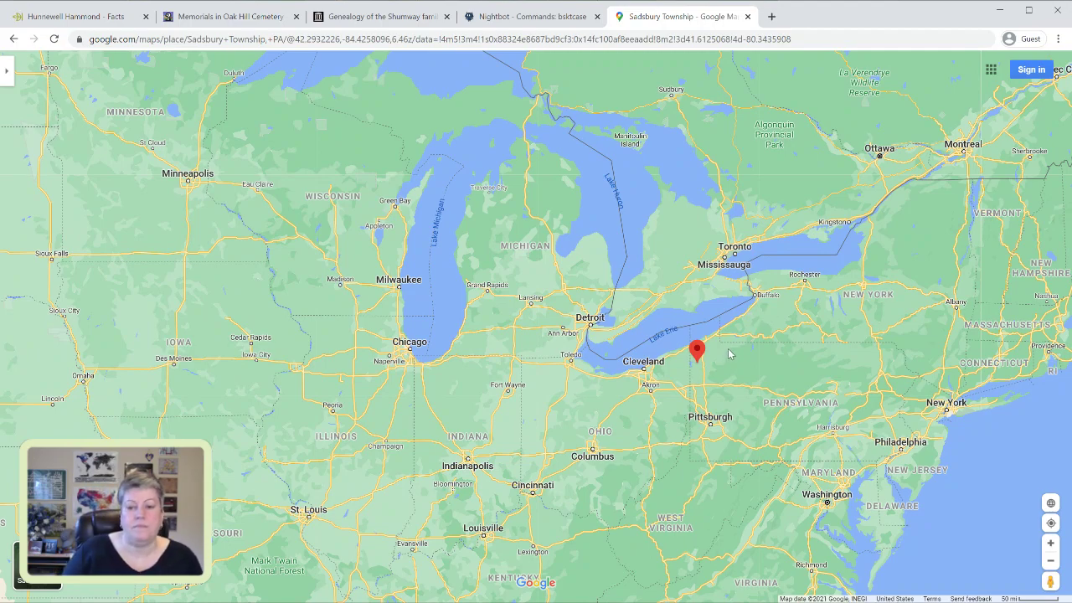
scroll(729, 354, up, 1)
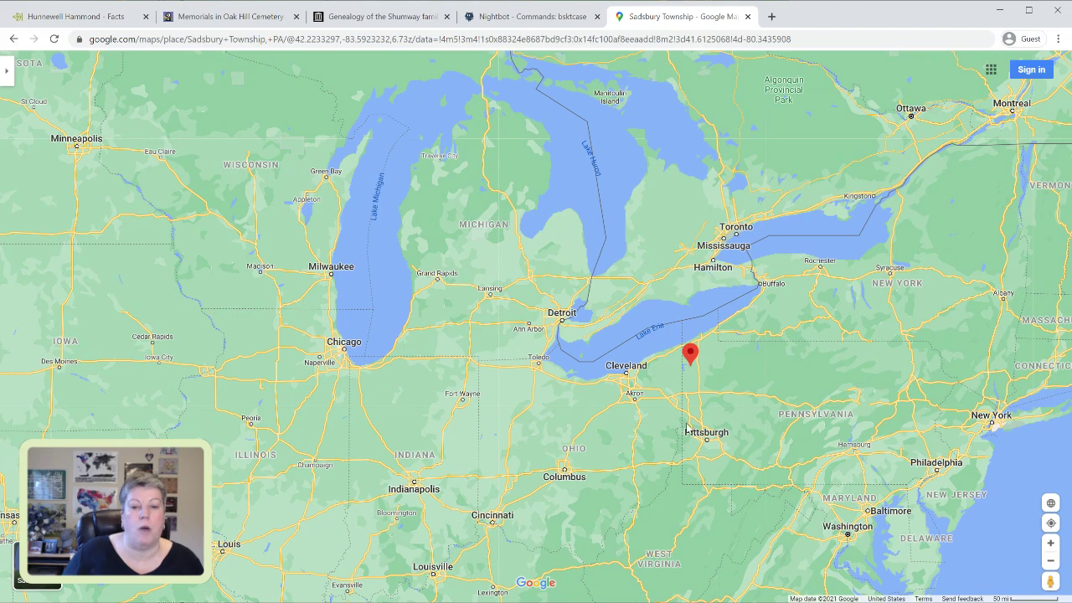
Go back to the grandfather's Ancestry profile and open the family tree view to see all generations from his parents downward
click(58, 18)
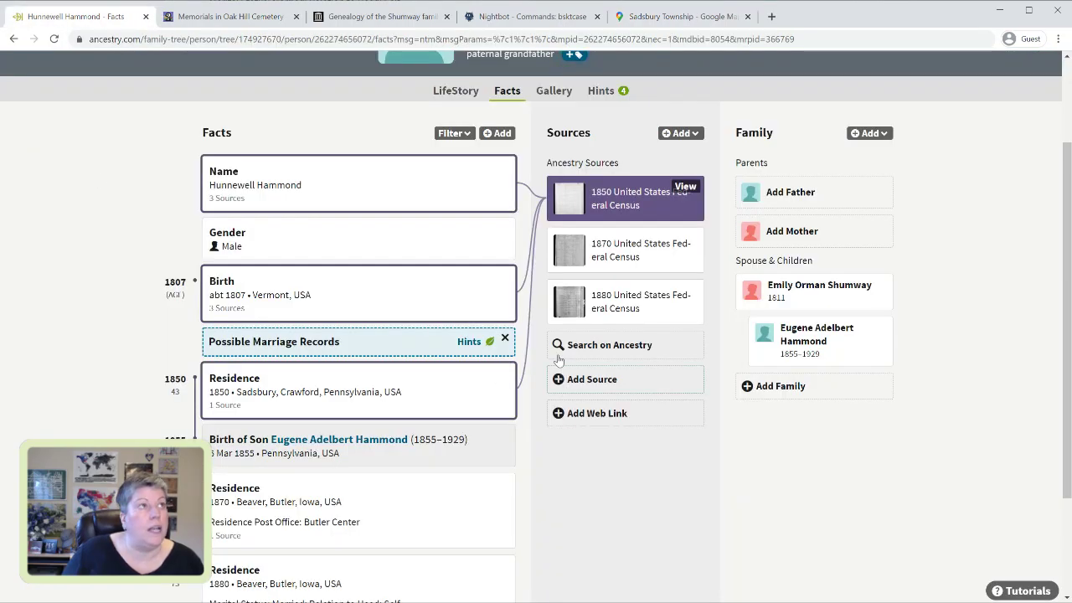
scroll(558, 360, down, 1)
scroll(559, 360, up, 3)
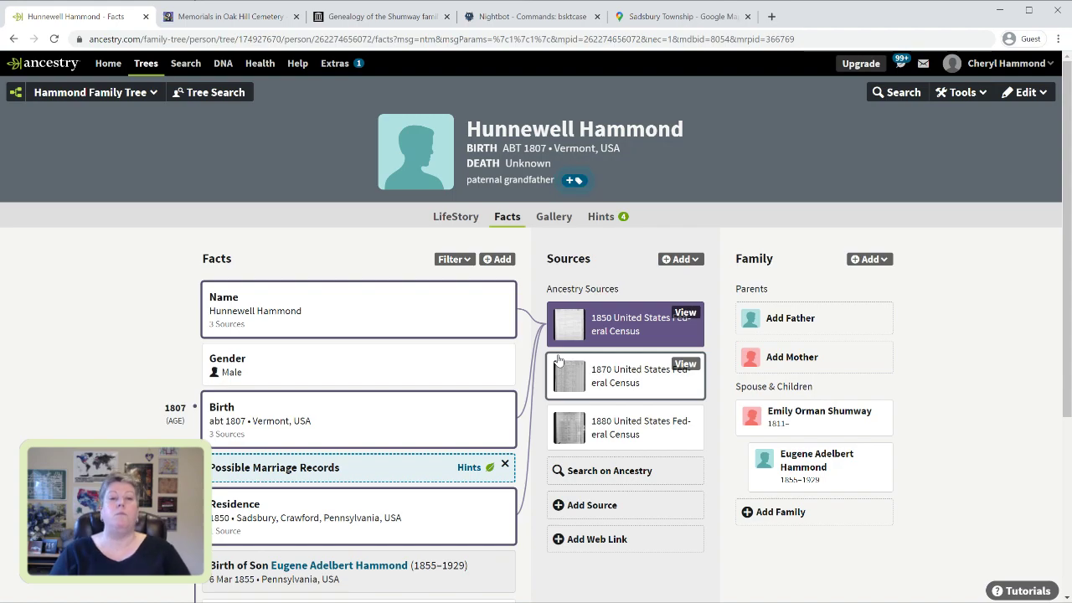
click(15, 92)
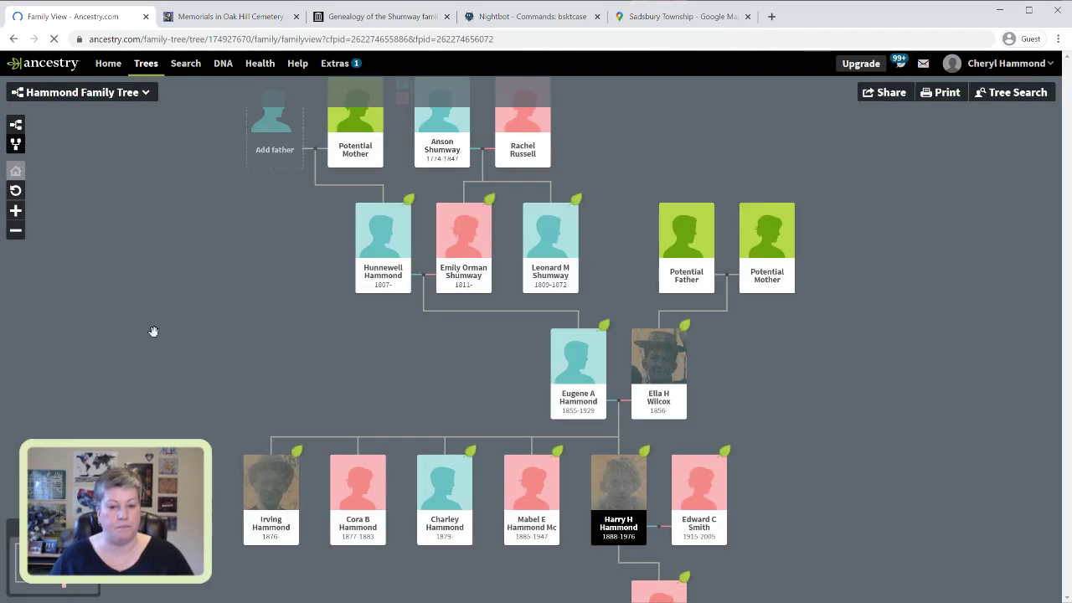
scroll(304, 302, down, 2)
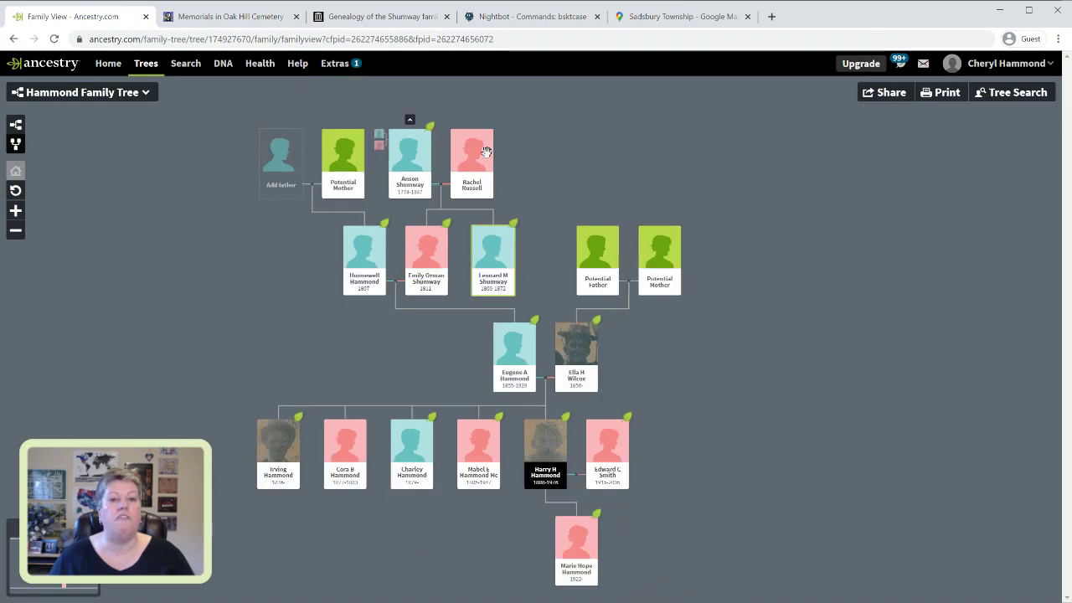